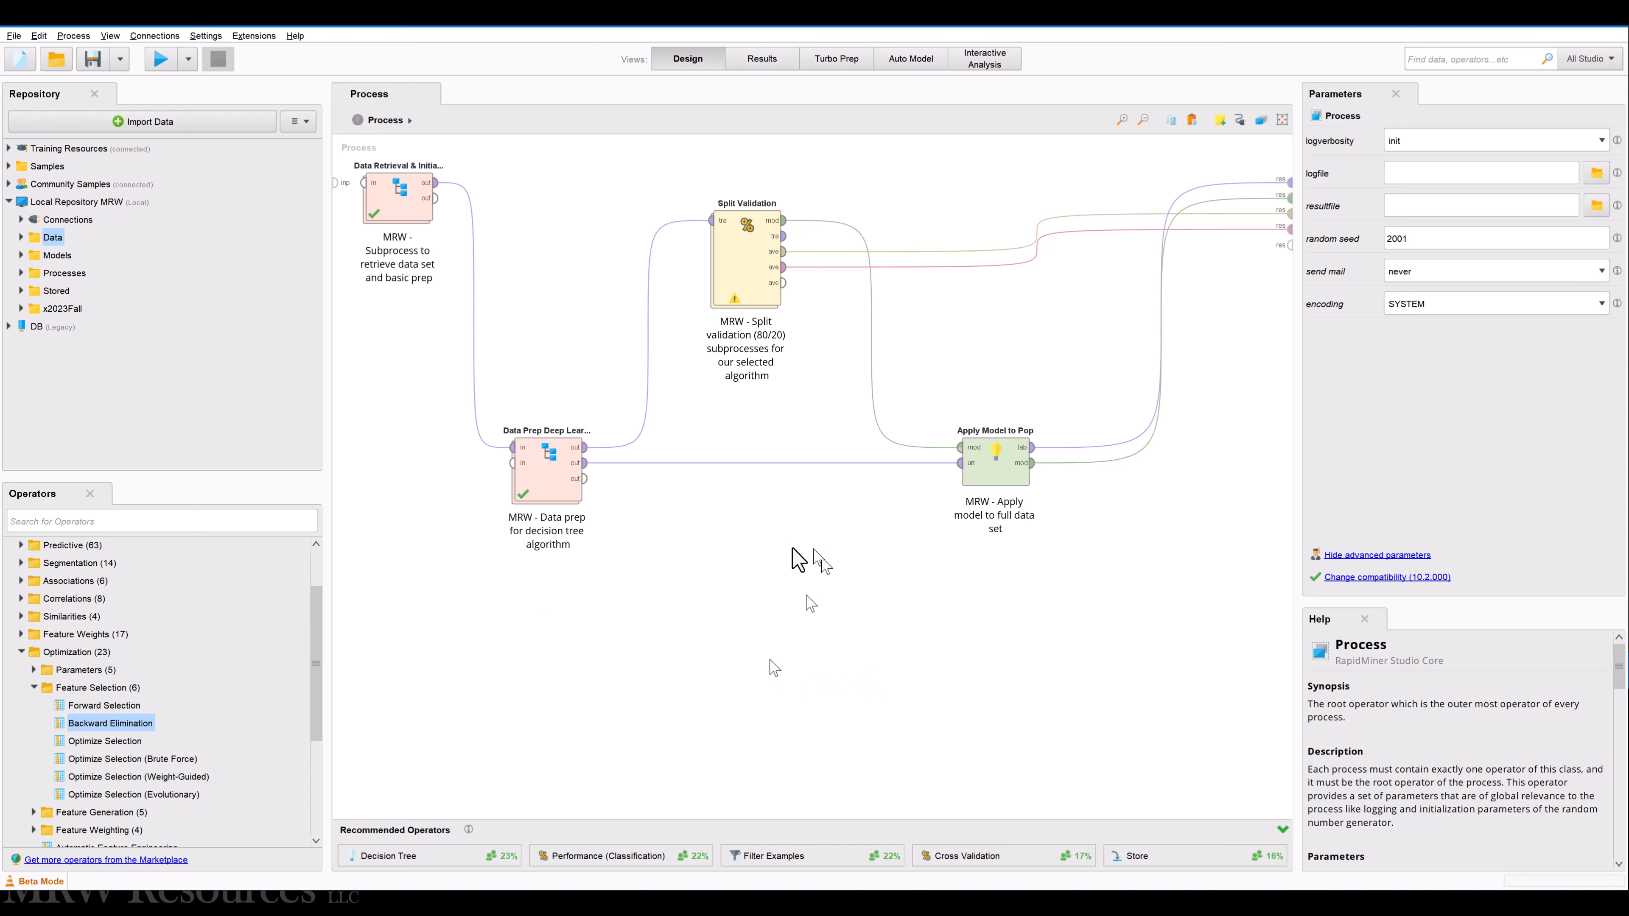
Add the Forward Selection and Backward Elimination operators from the Optimization feature selection group to the empty area below the workflow
left_click(34, 687)
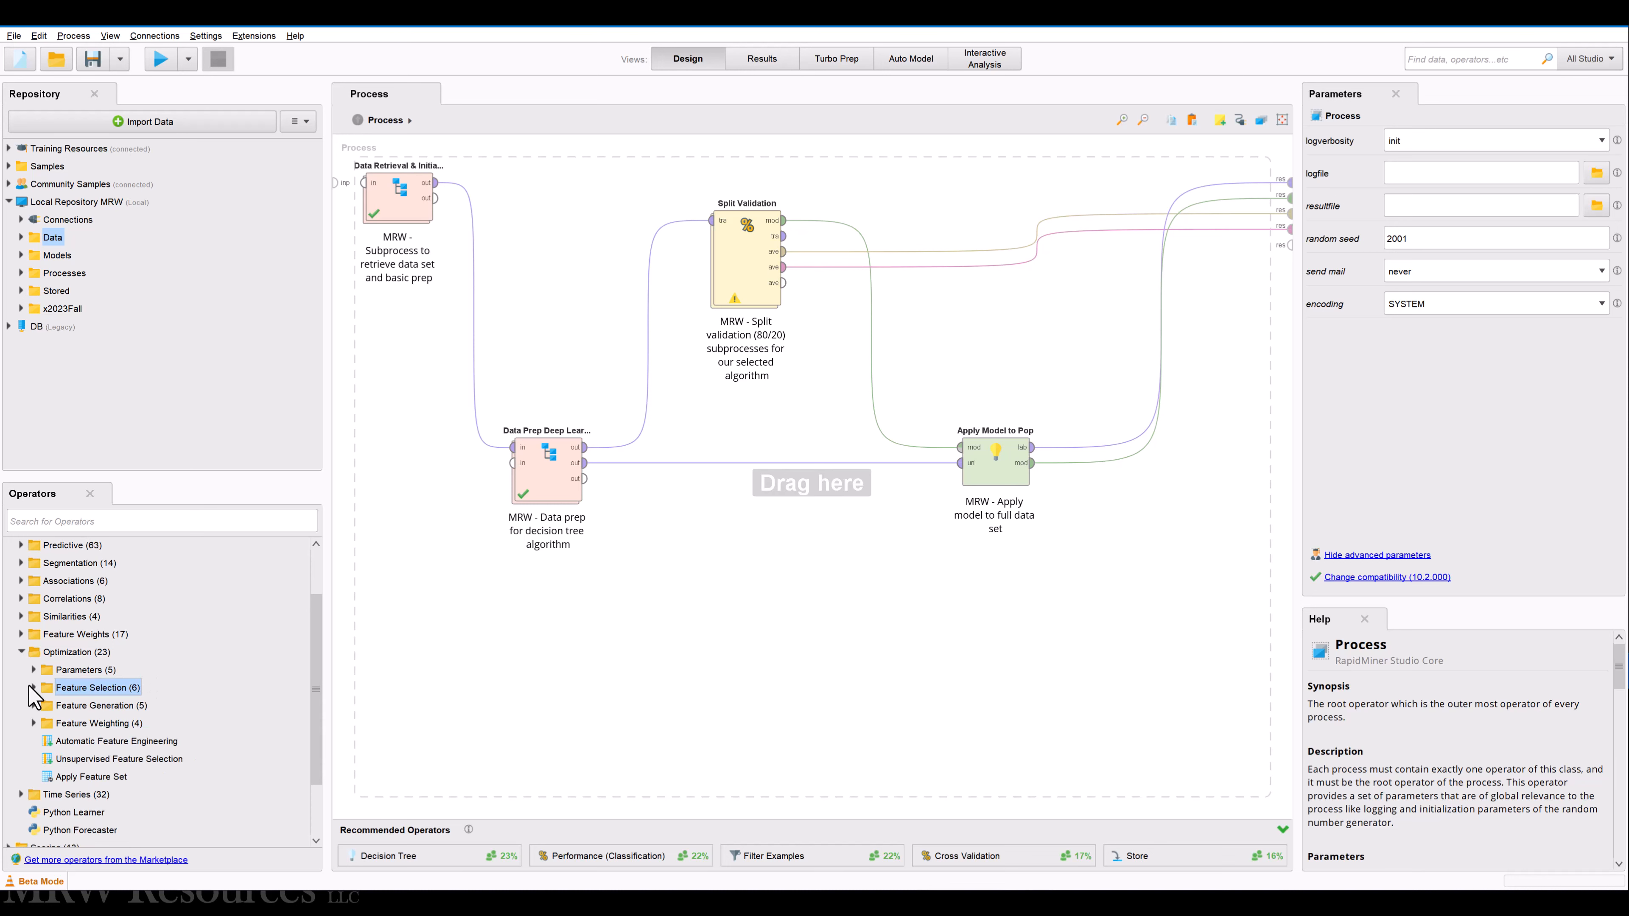
left_click(21, 652)
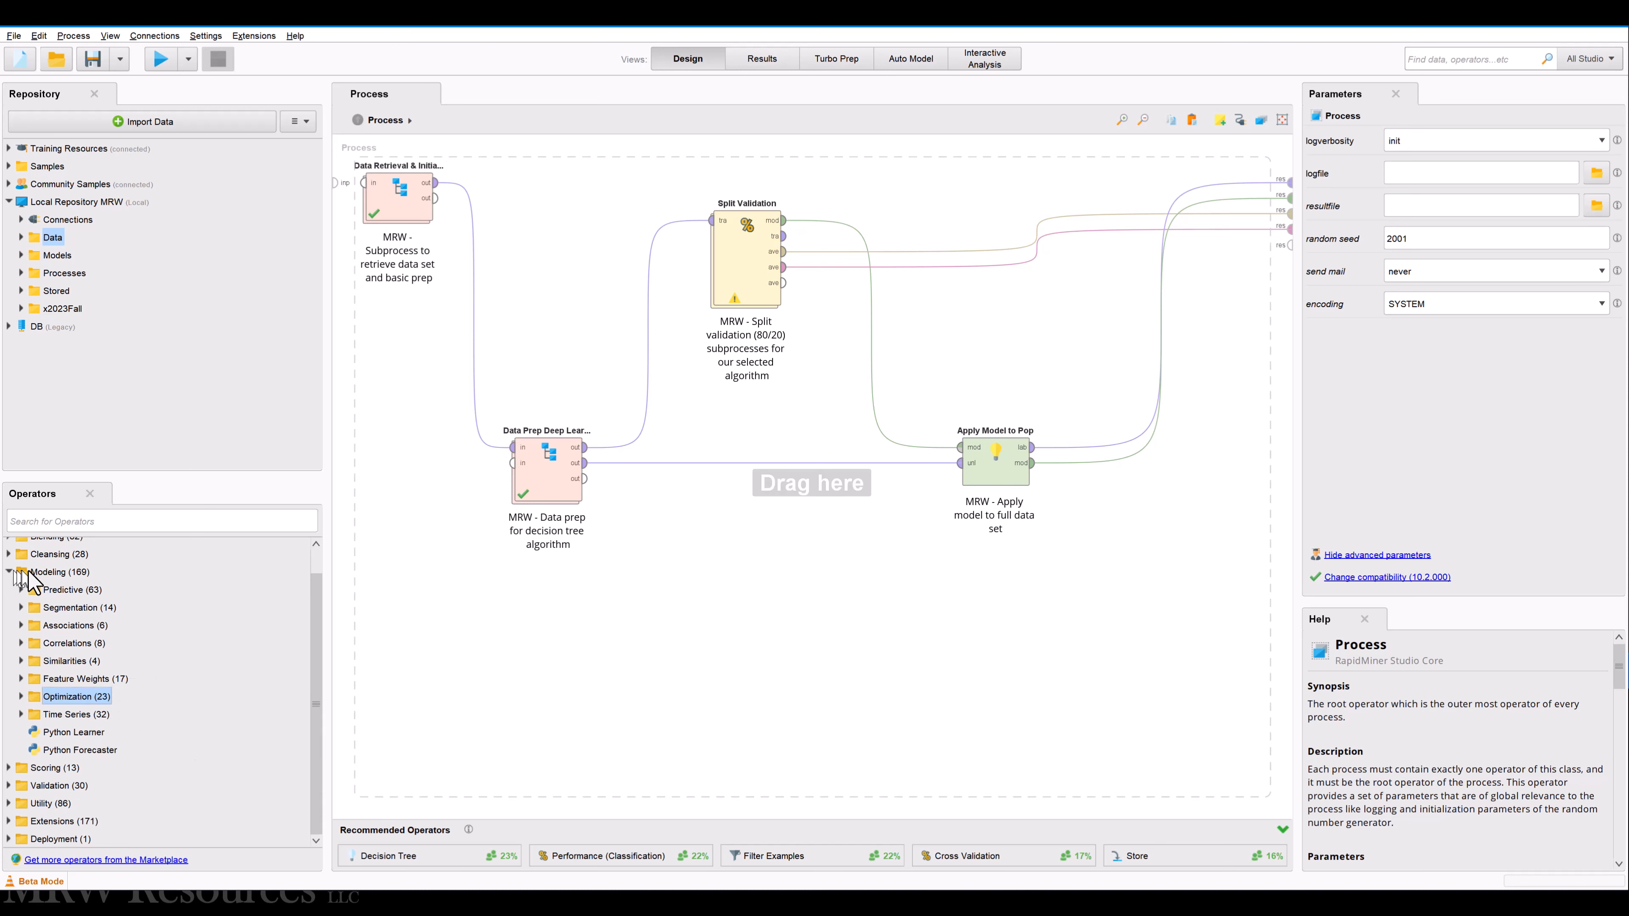
left_click(21, 696)
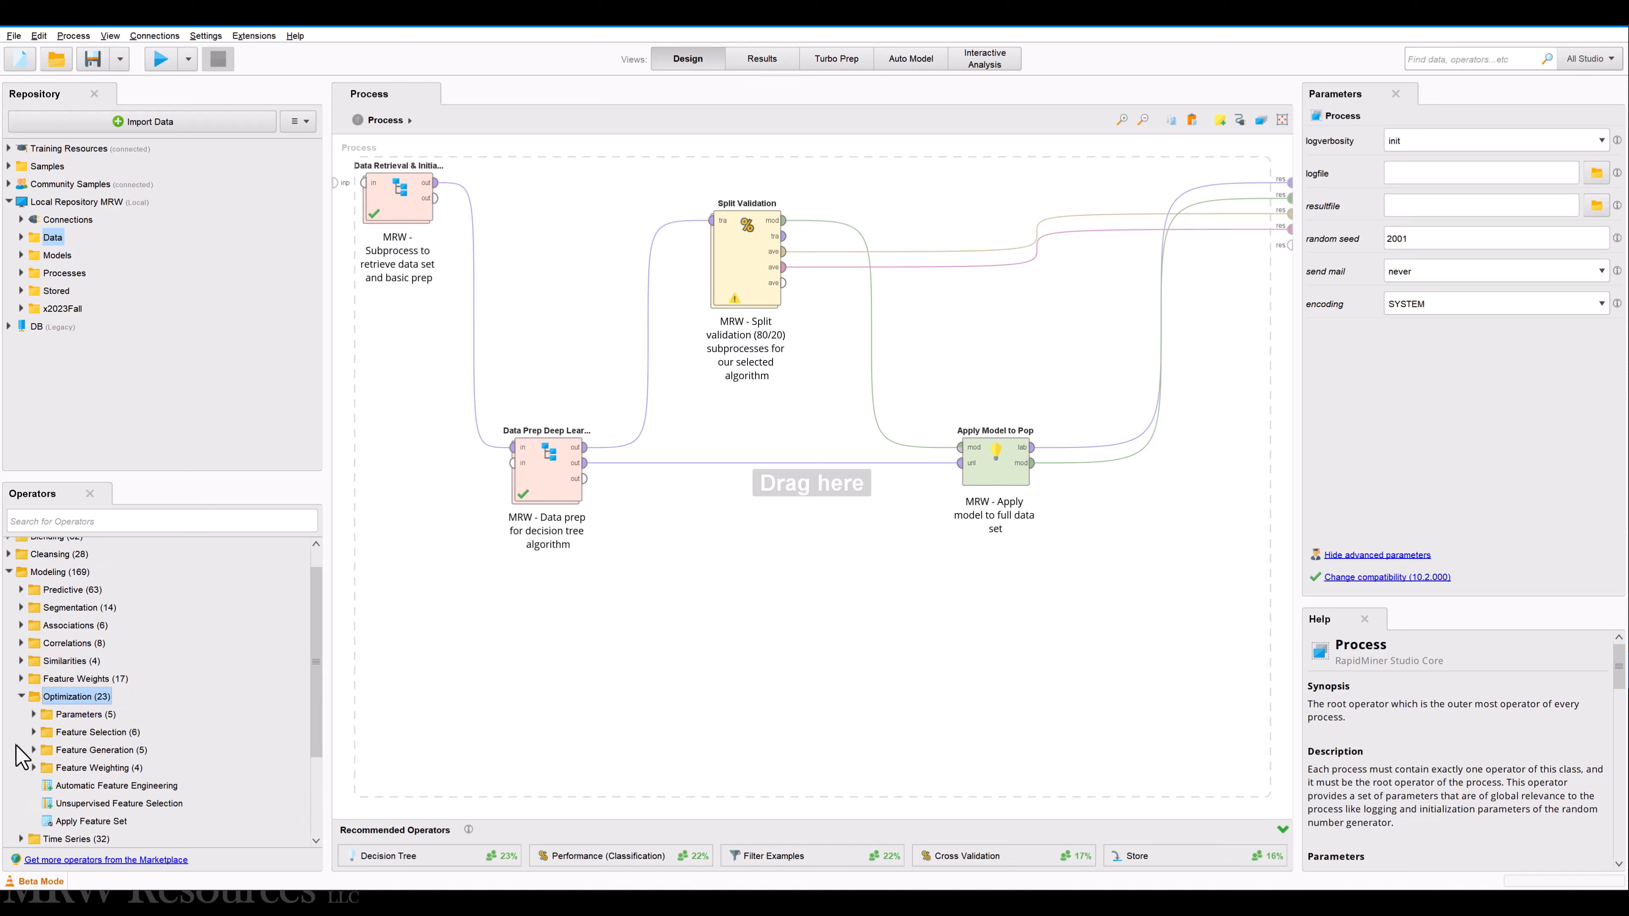
left_click(34, 732)
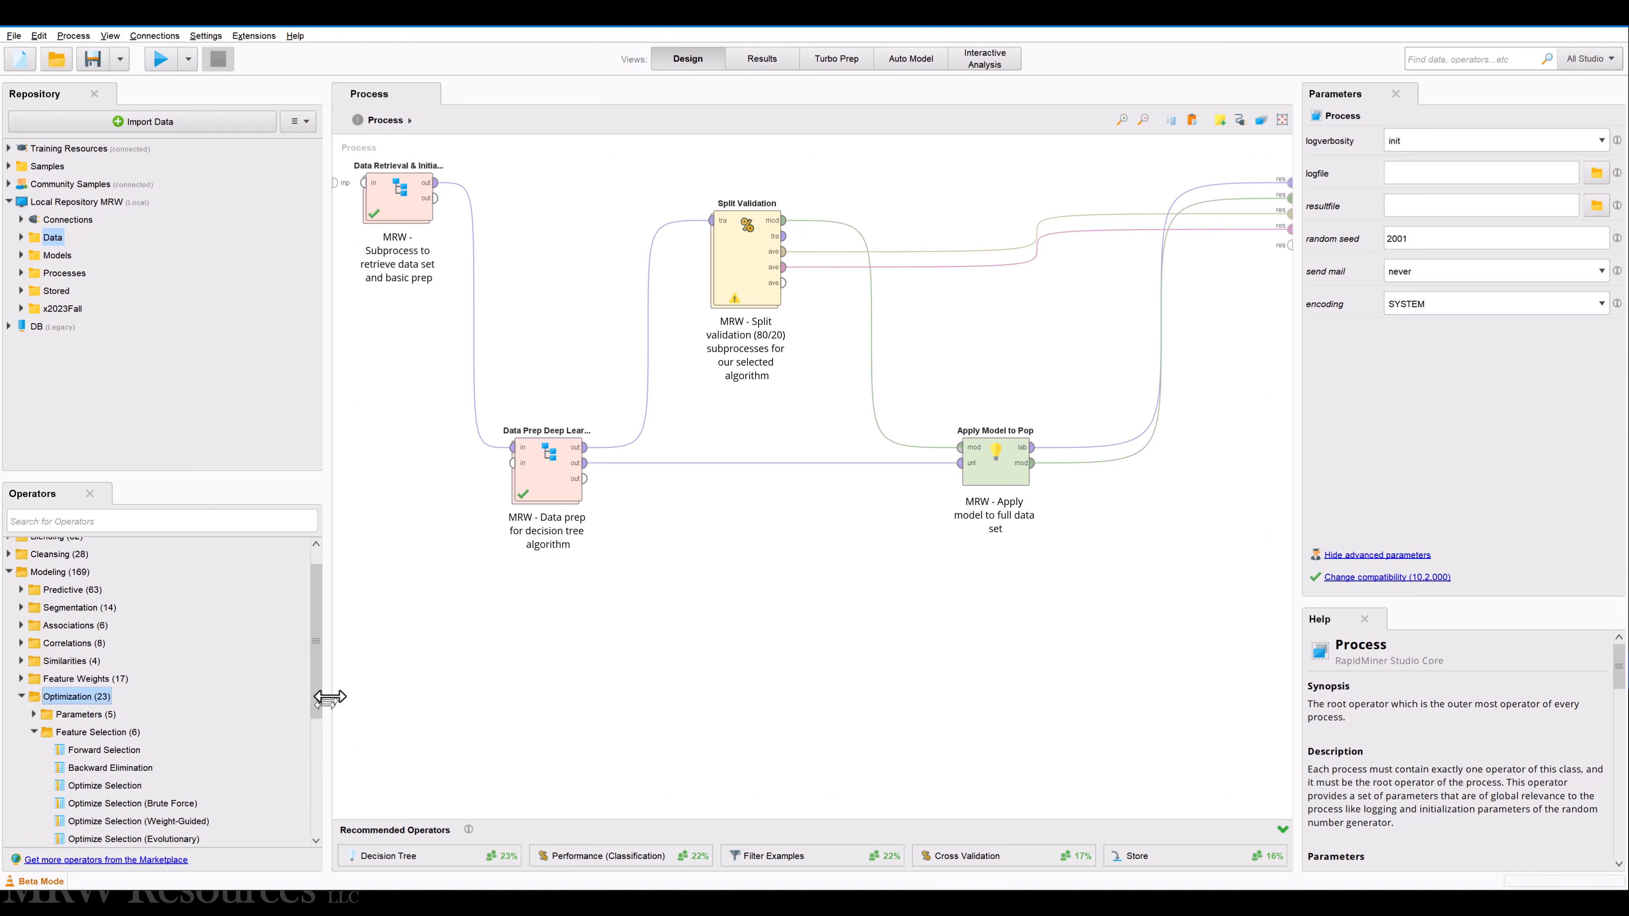
scroll(318, 672, "down", 3)
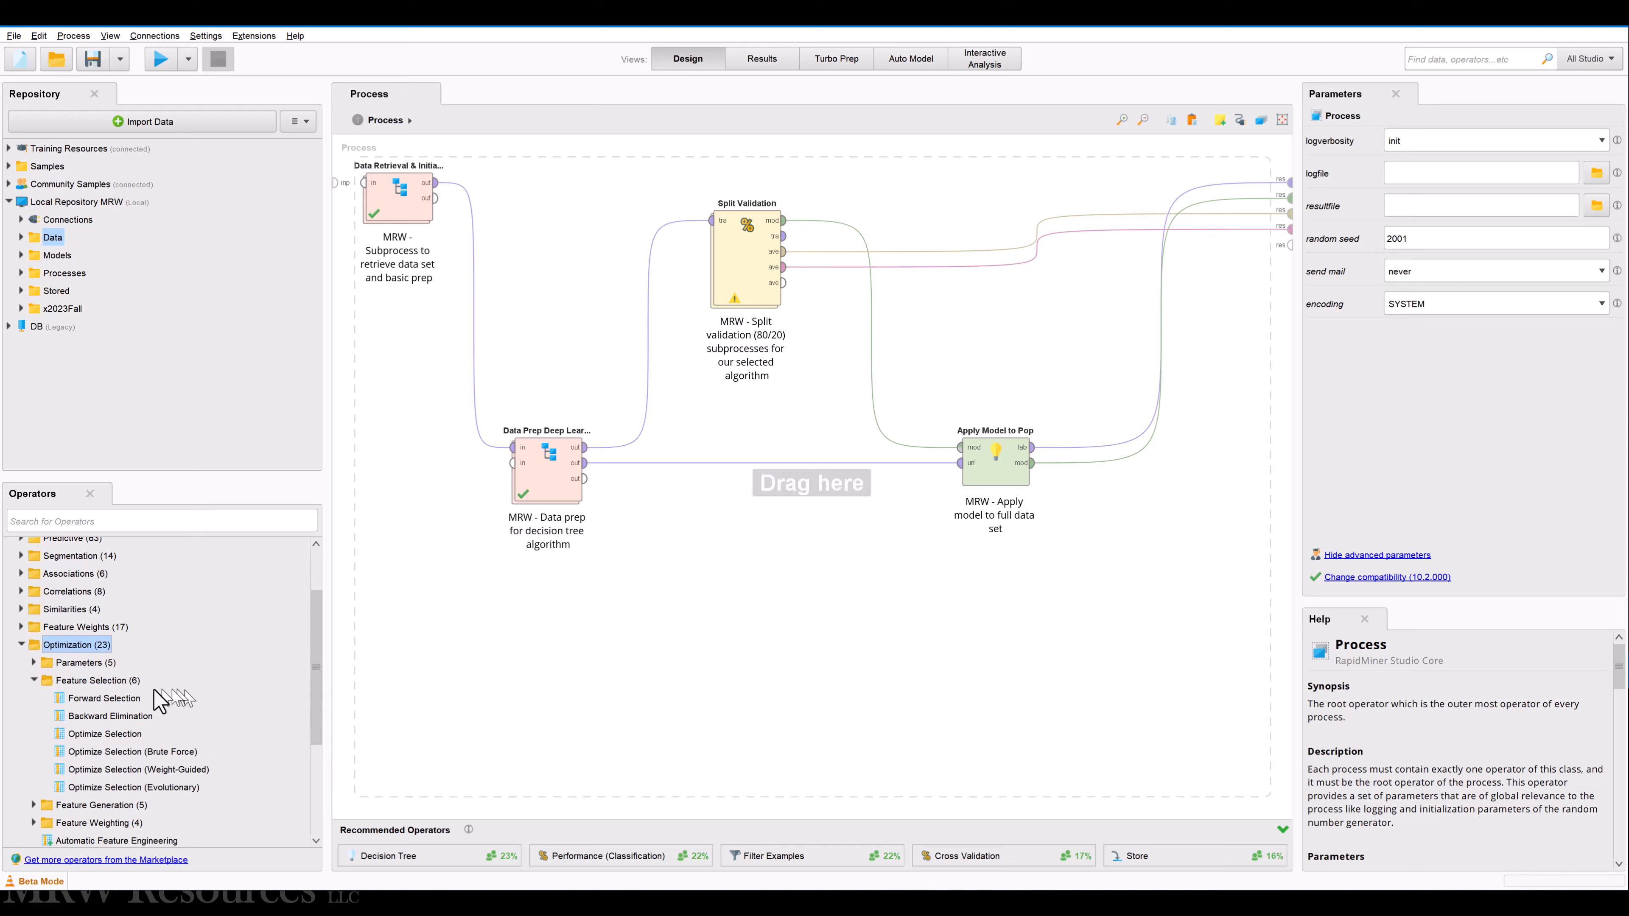
scroll(319, 699, "up", 2)
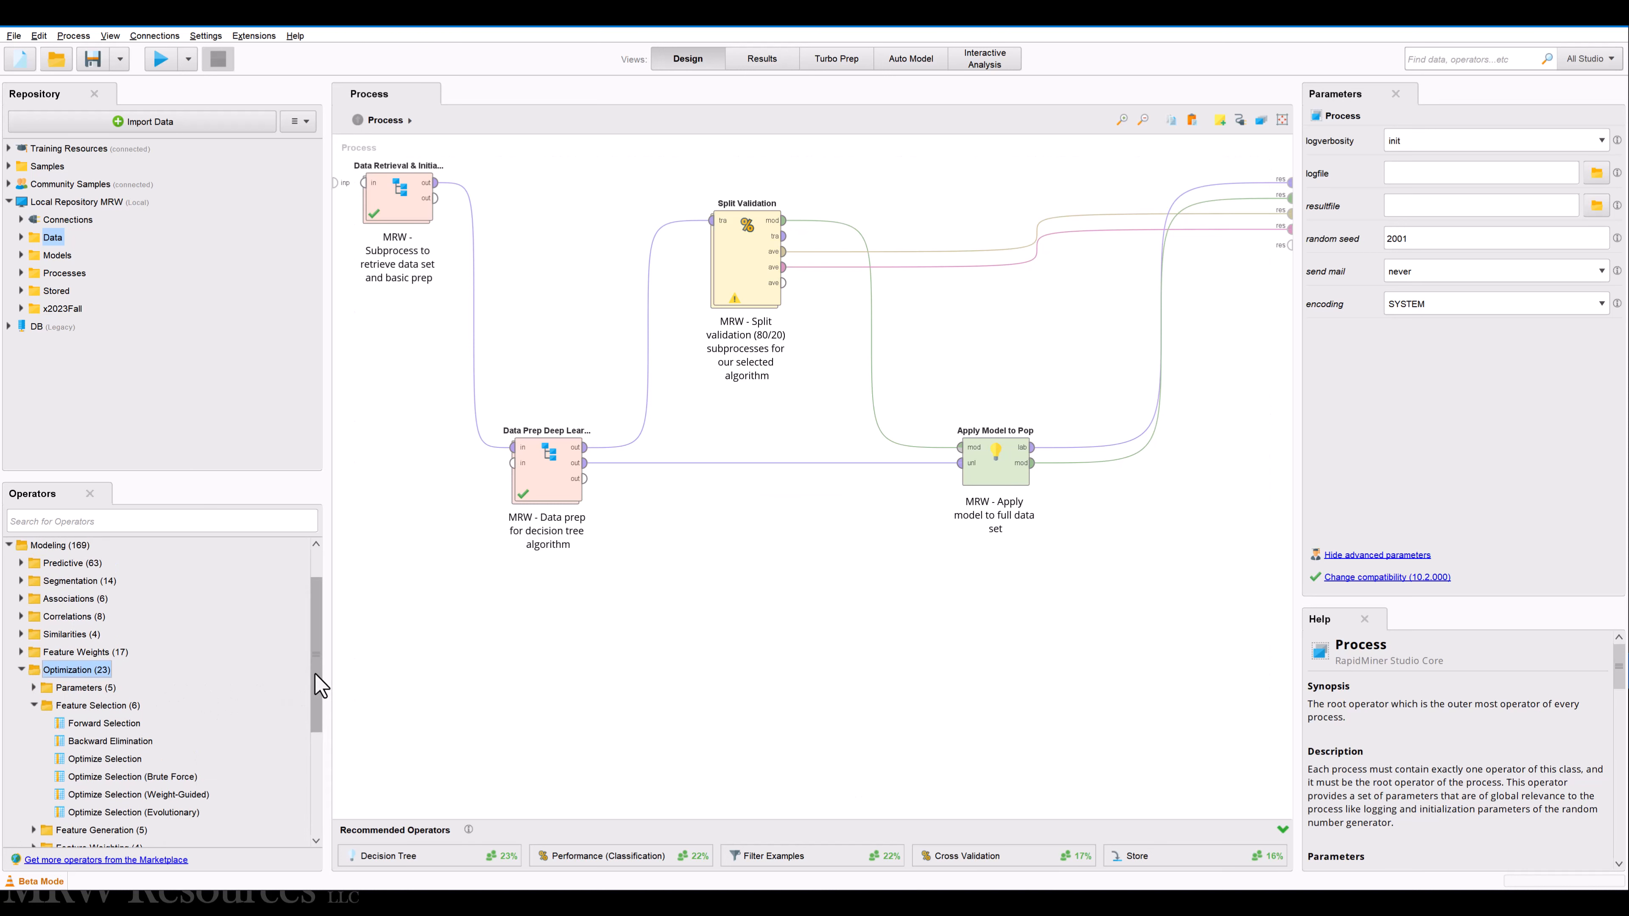
left_click(129, 724)
left_click_drag(131, 731, 449, 699)
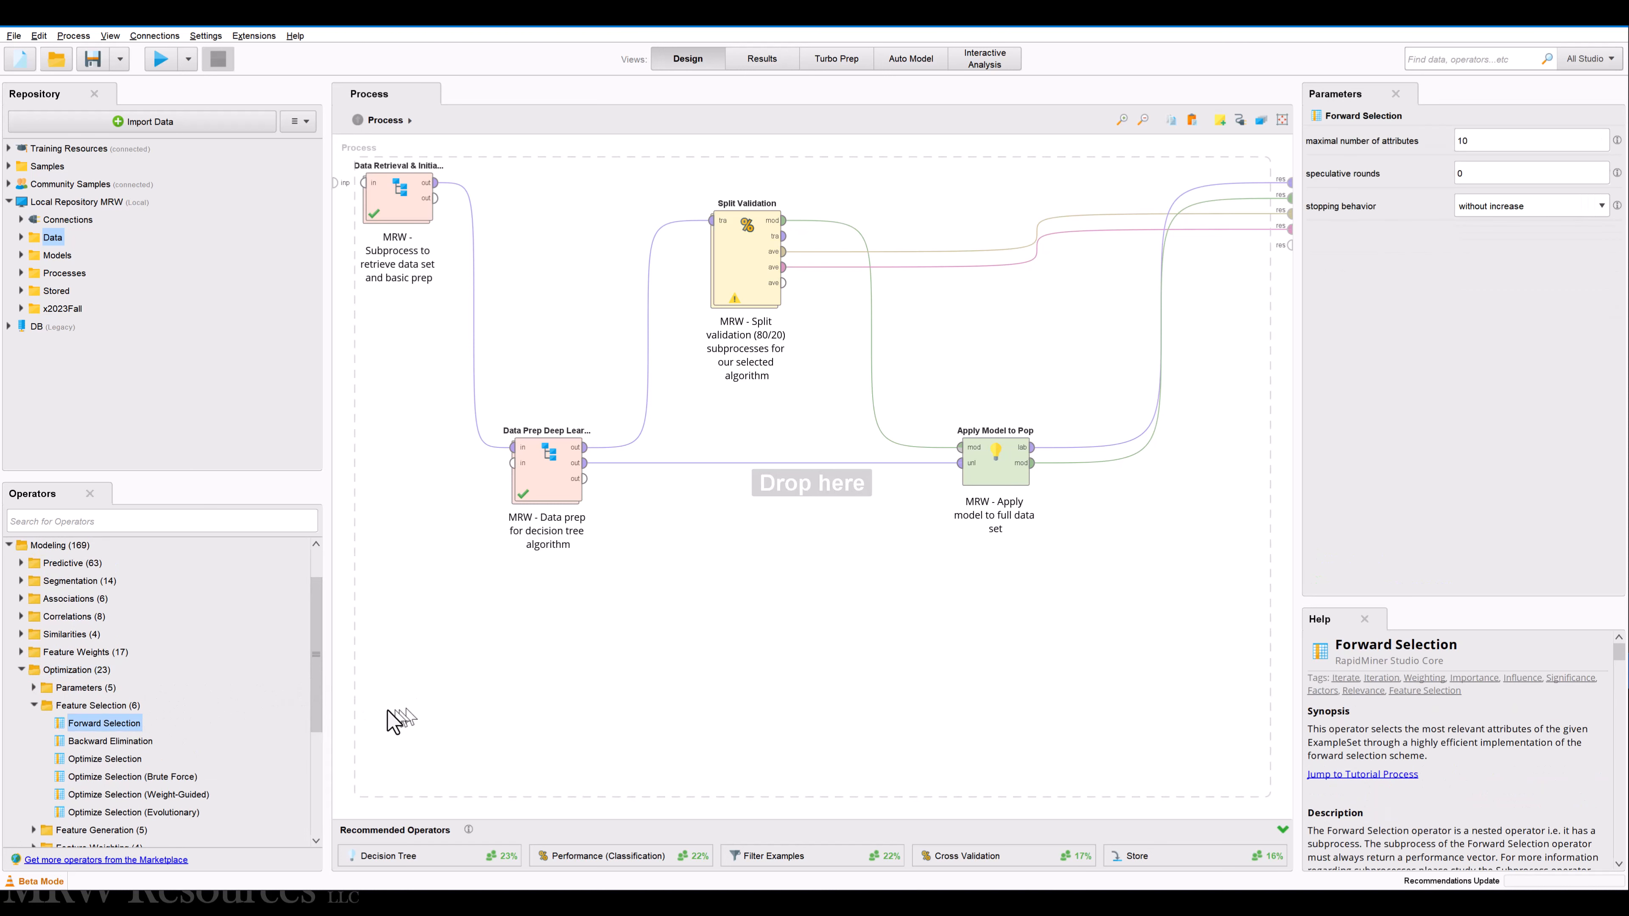
left_click_drag(96, 742, 617, 712)
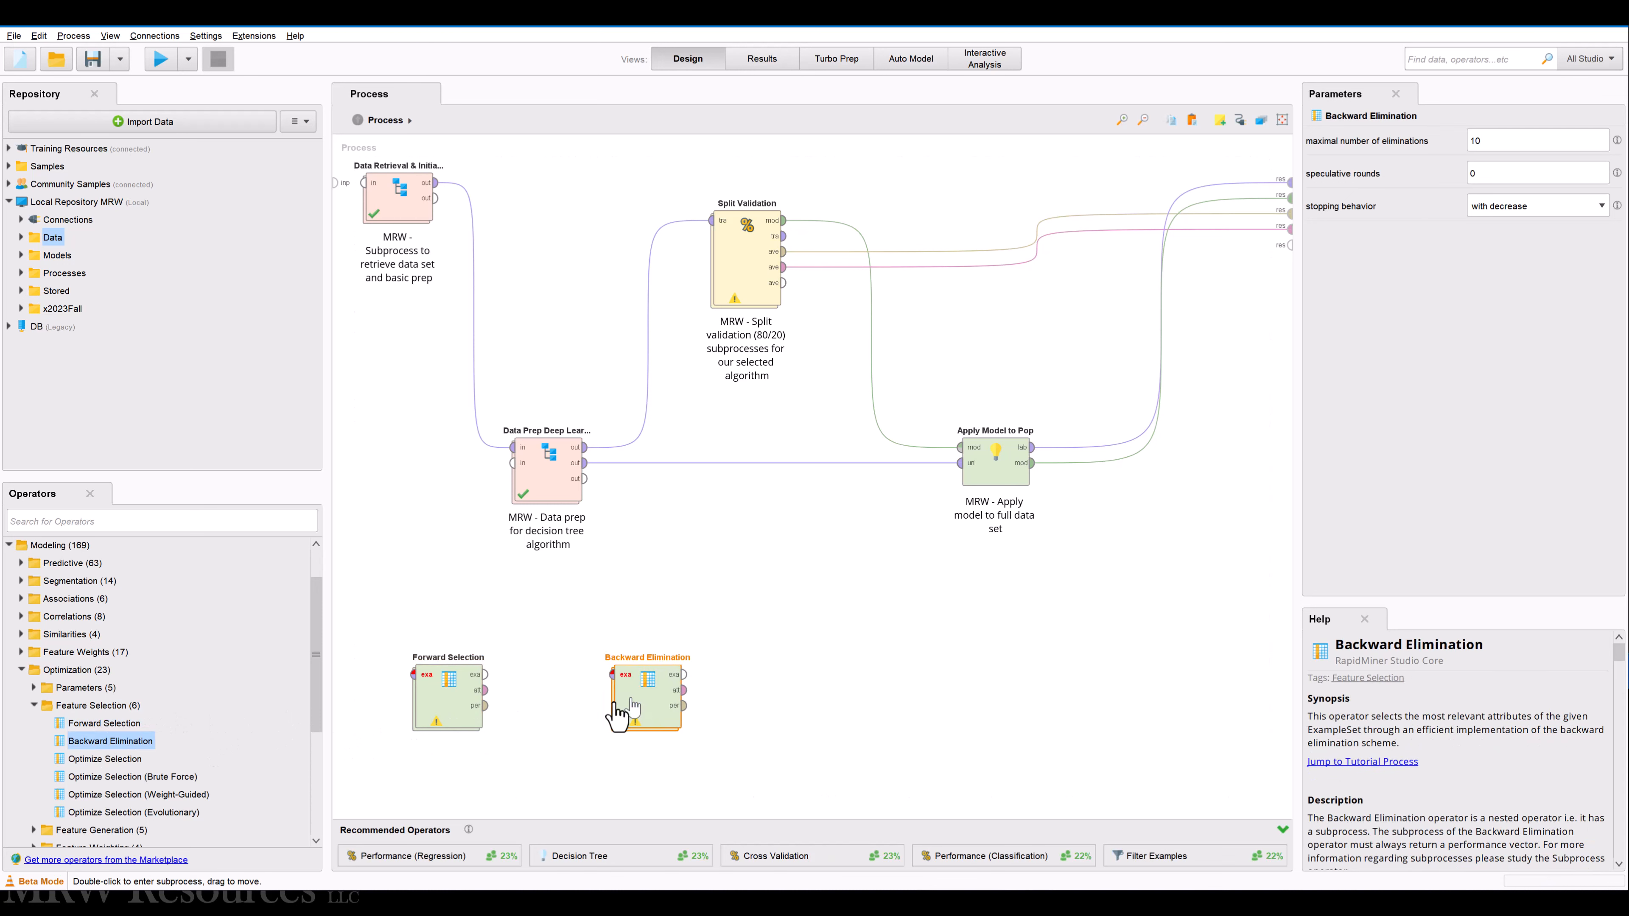
Add an Optimize Selection operator beside Backward Elimination and look up the Brute Force, Weight-Guided and Evolutionary variants
left_click(115, 759)
left_click_drag(115, 764, 803, 690)
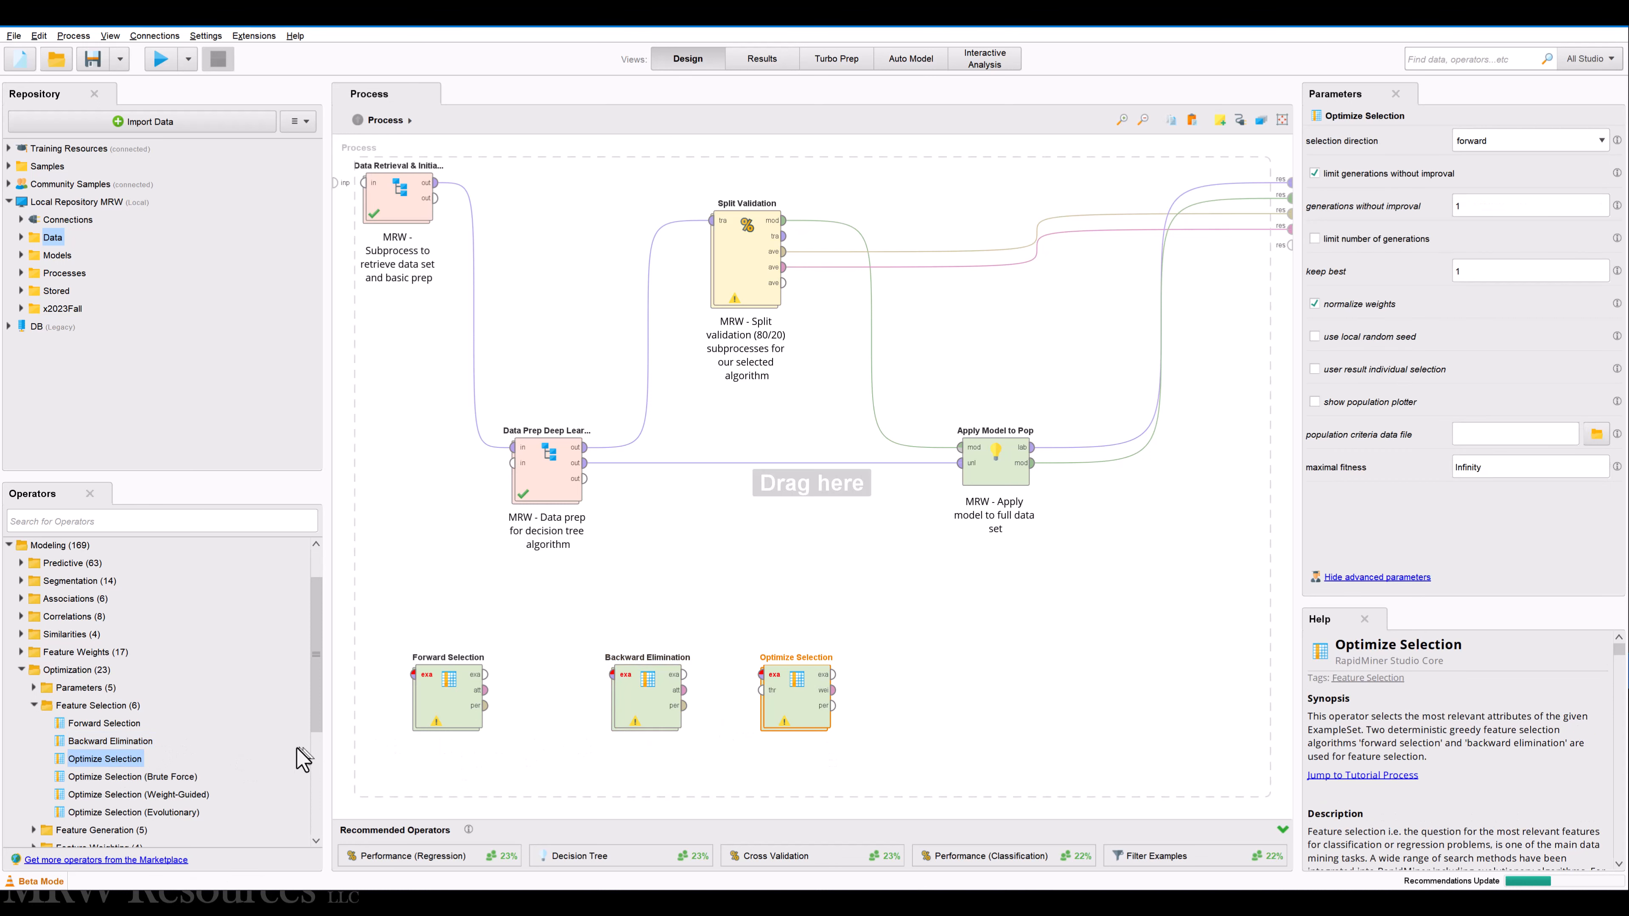
left_click(155, 776)
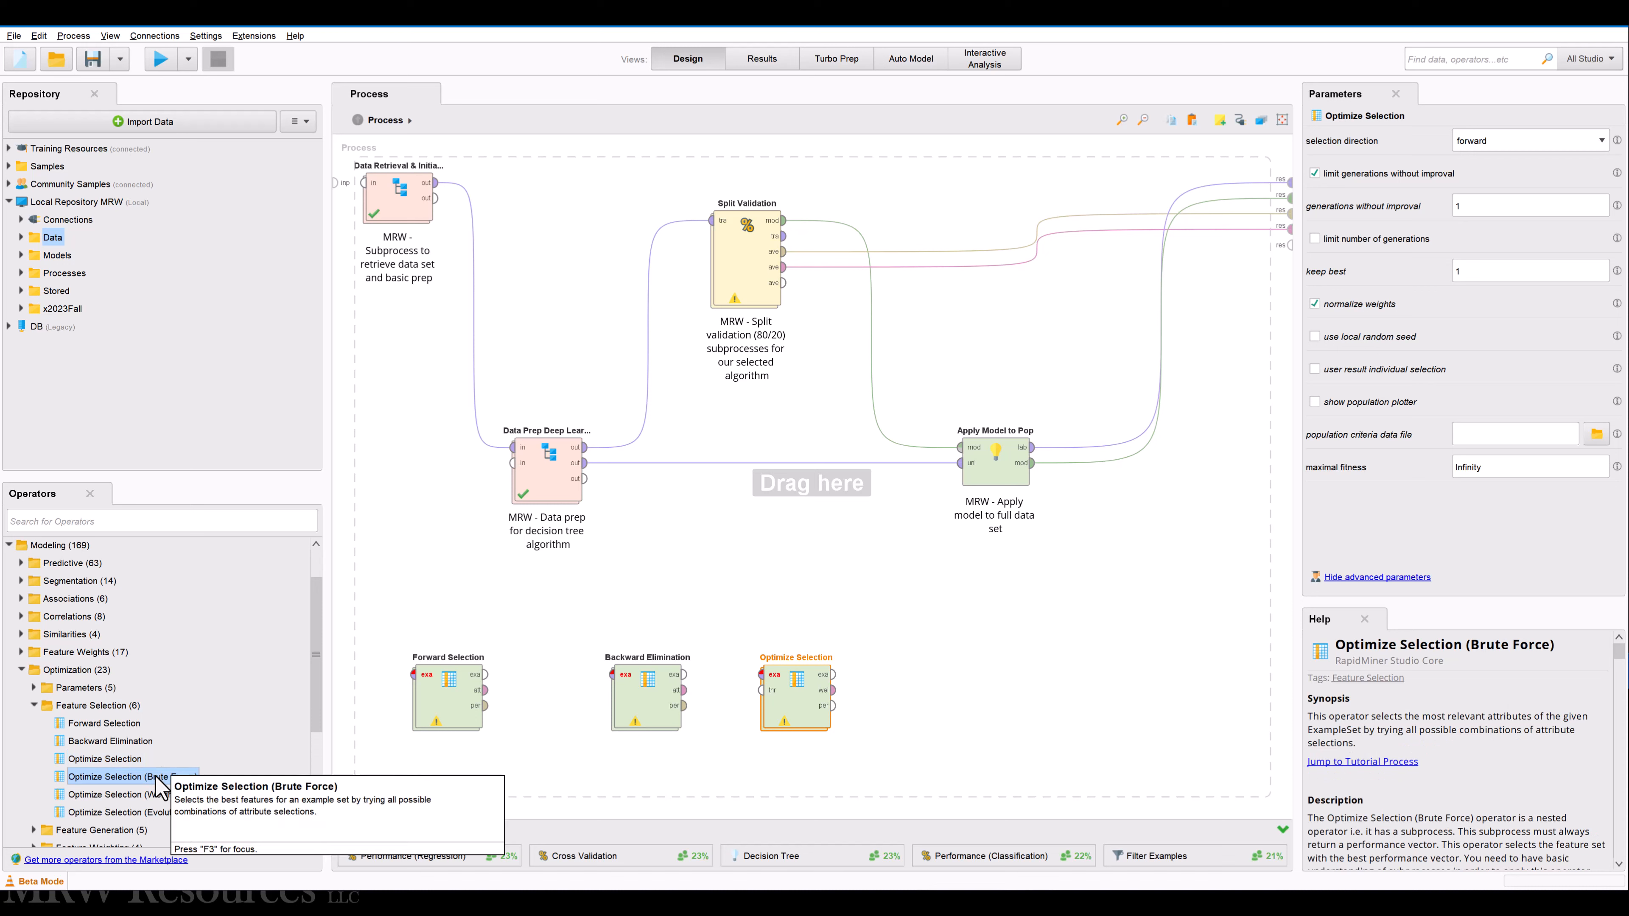
left_click(120, 796)
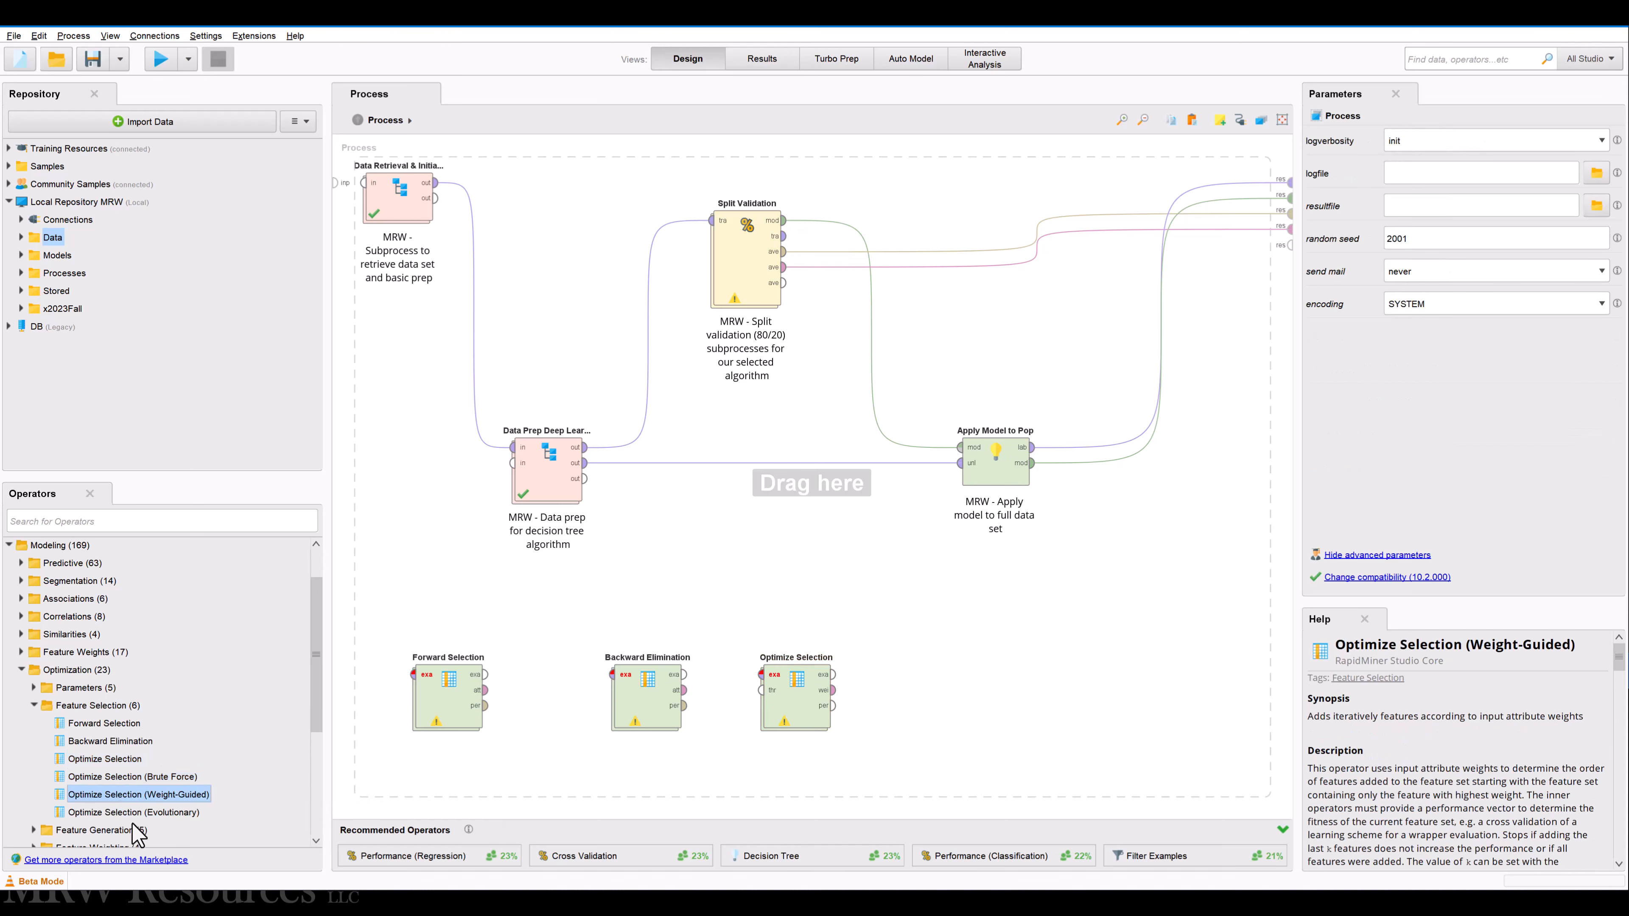
left_click(131, 812)
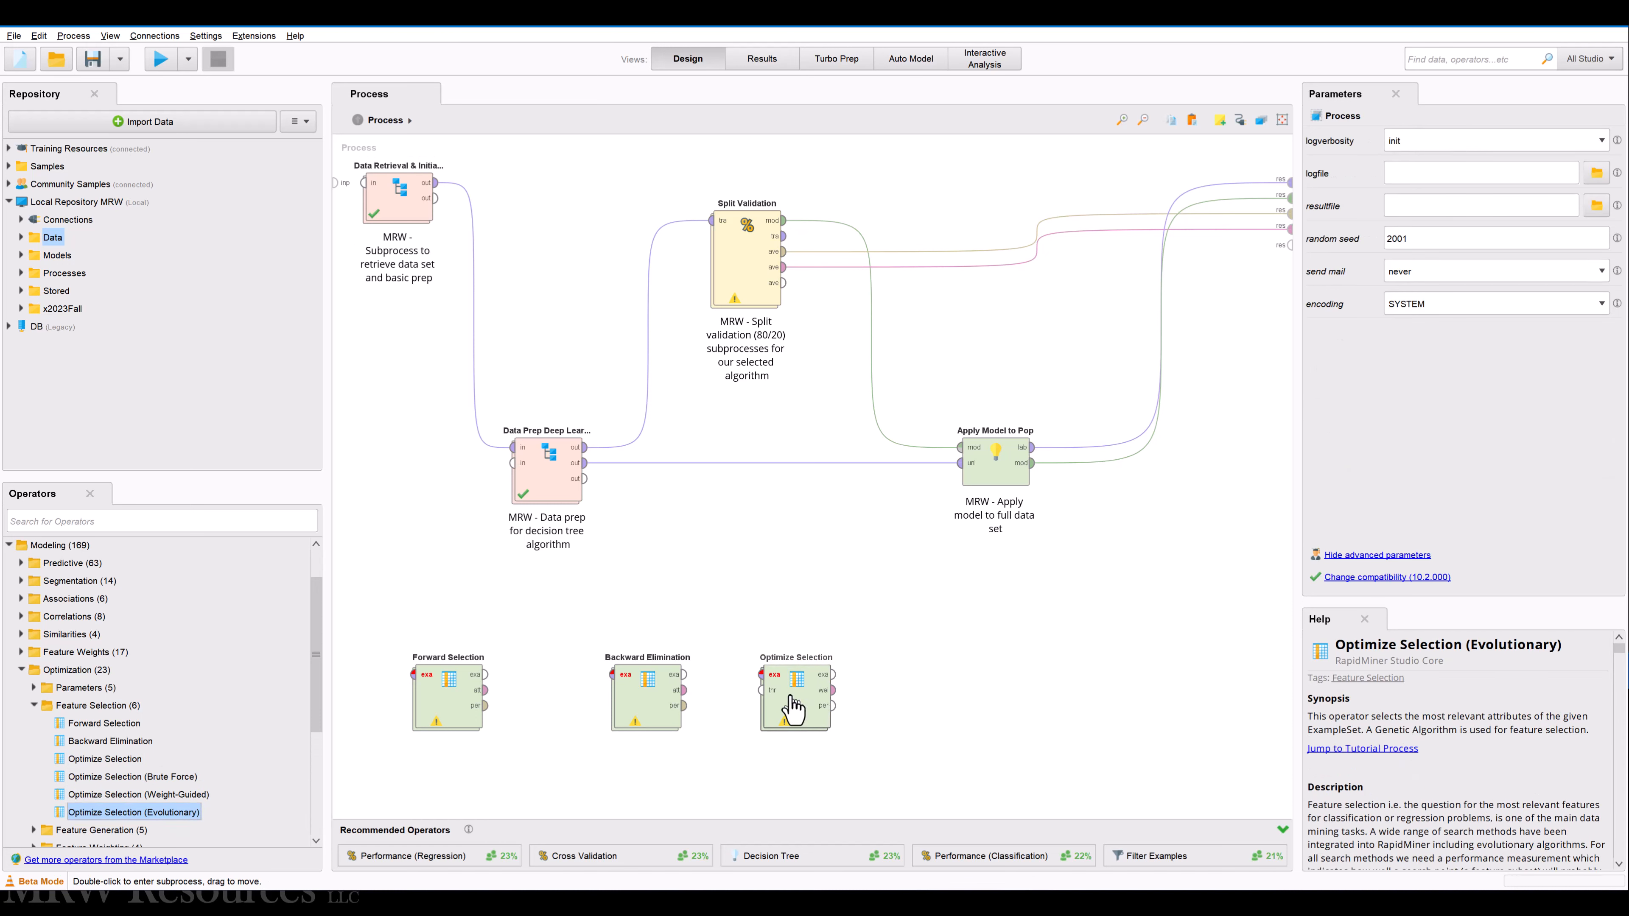
Shift the Optimize Selection, Backward Elimination and Forward Selection operators further along the canvas, spacing them evenly in one row
left_click_drag(778, 709, 881, 709)
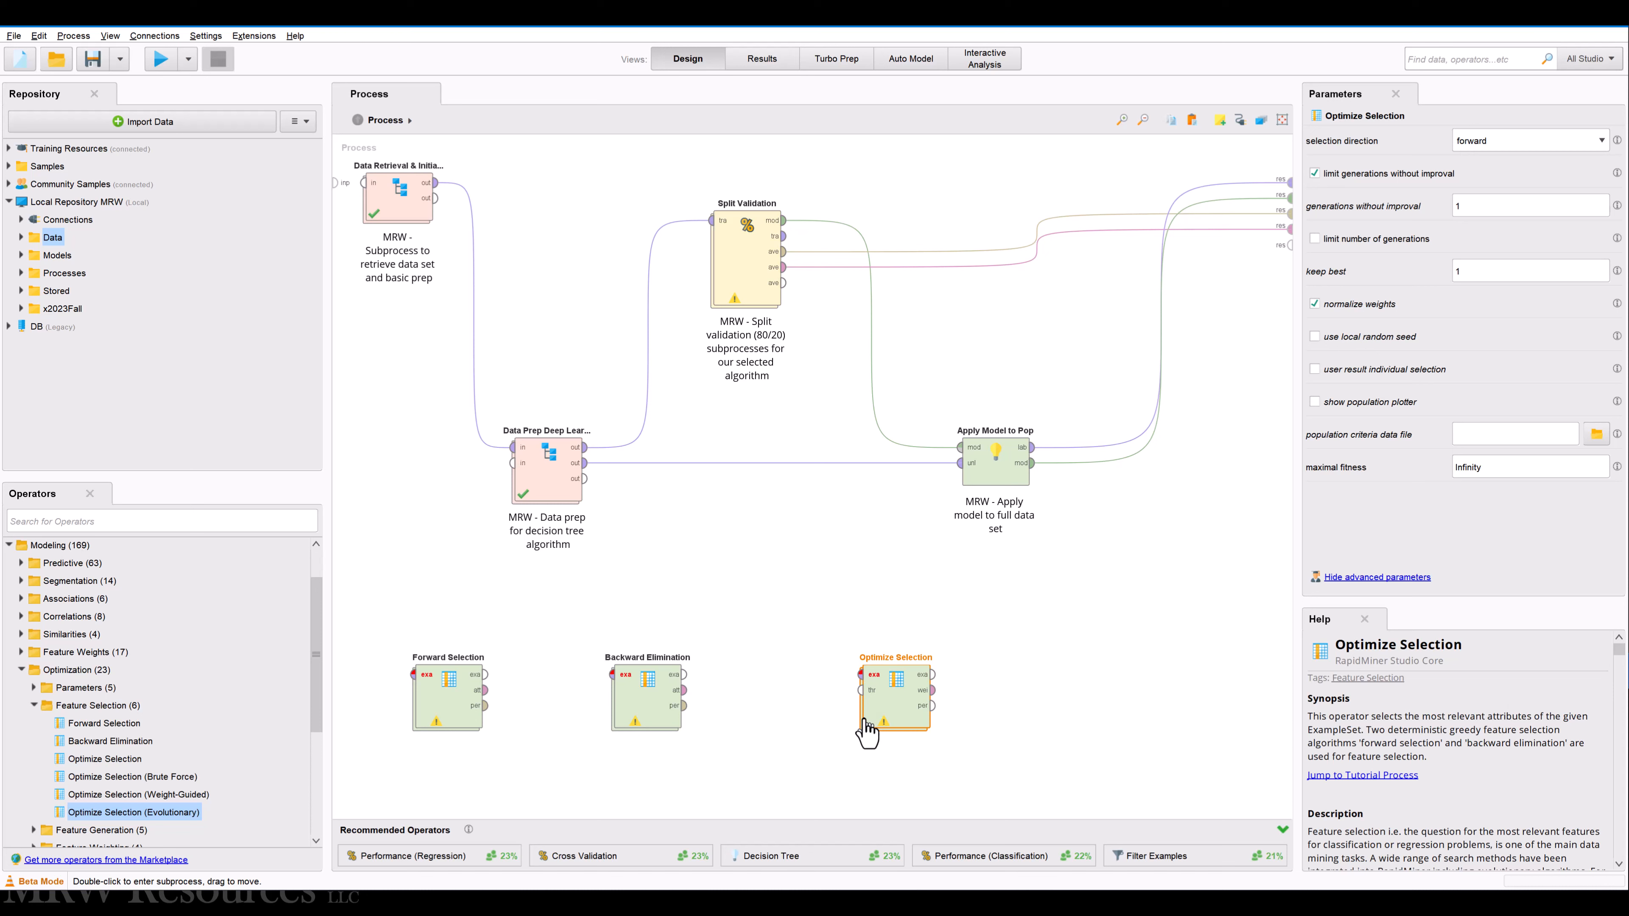
left_click_drag(125, 776, 393, 760)
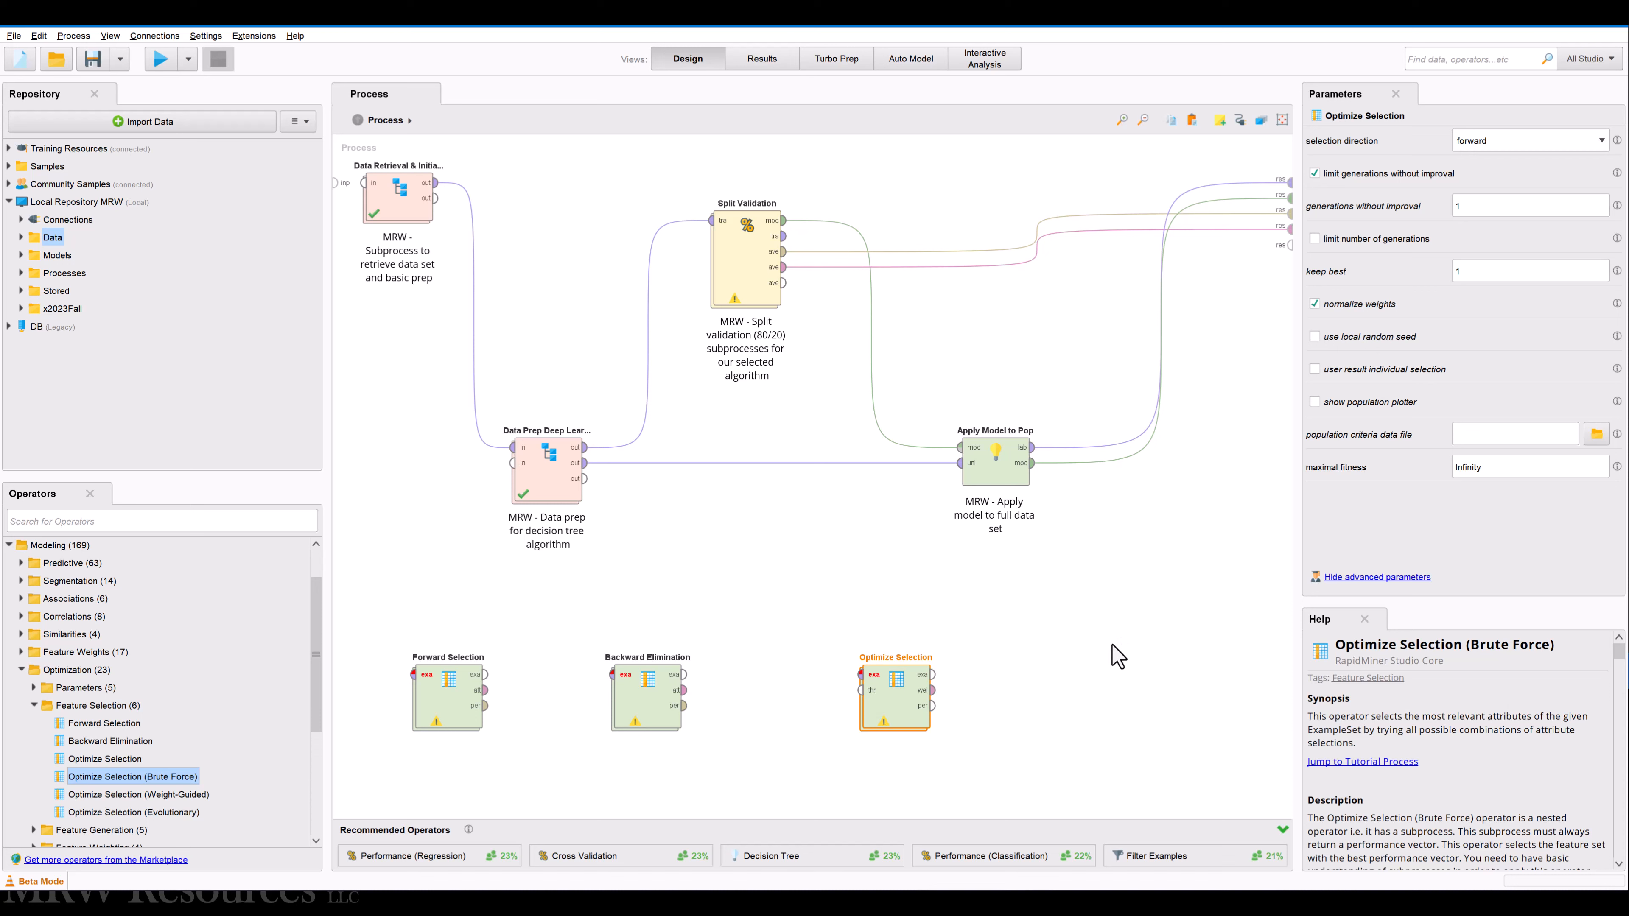
left_click_drag(879, 702, 1029, 702)
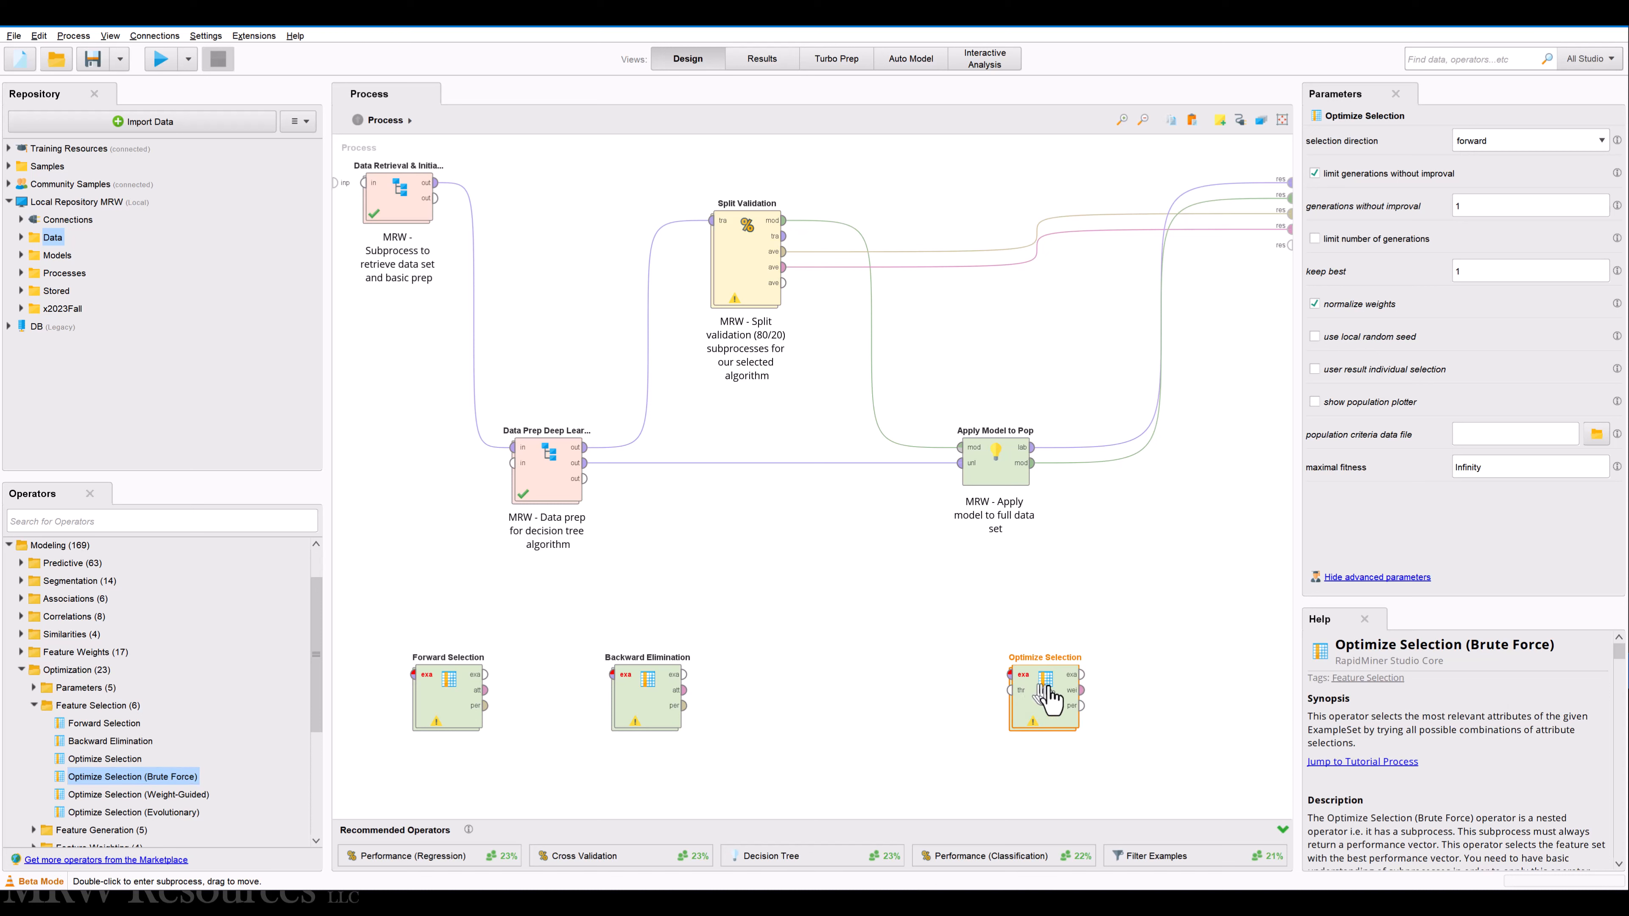
left_click_drag(654, 701, 853, 702)
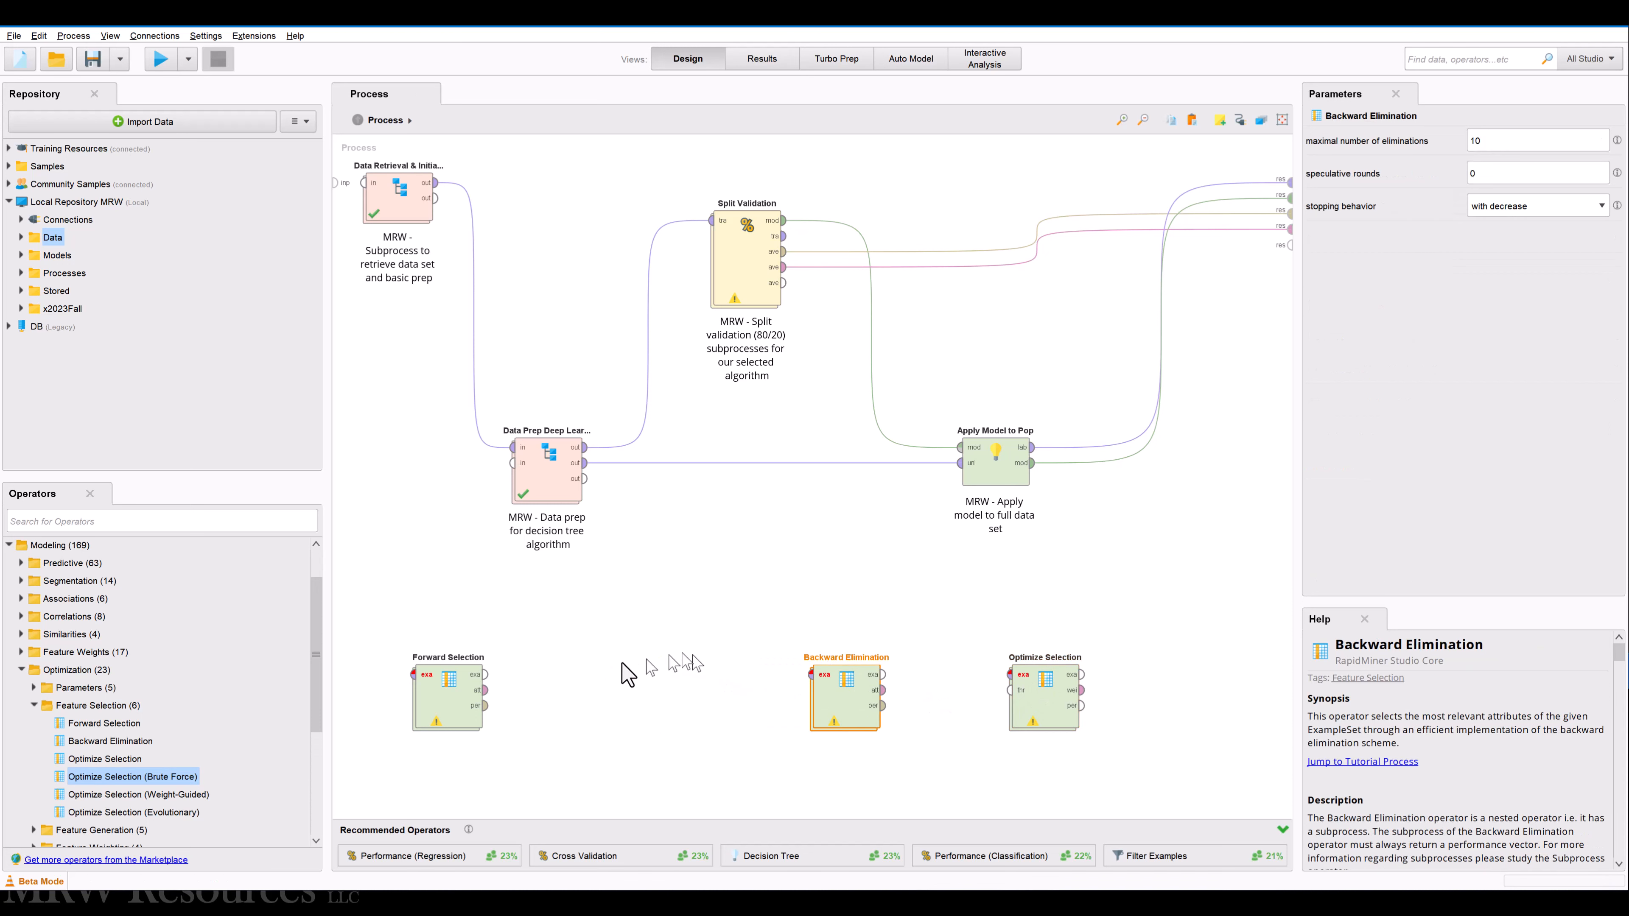
left_click_drag(446, 698, 644, 699)
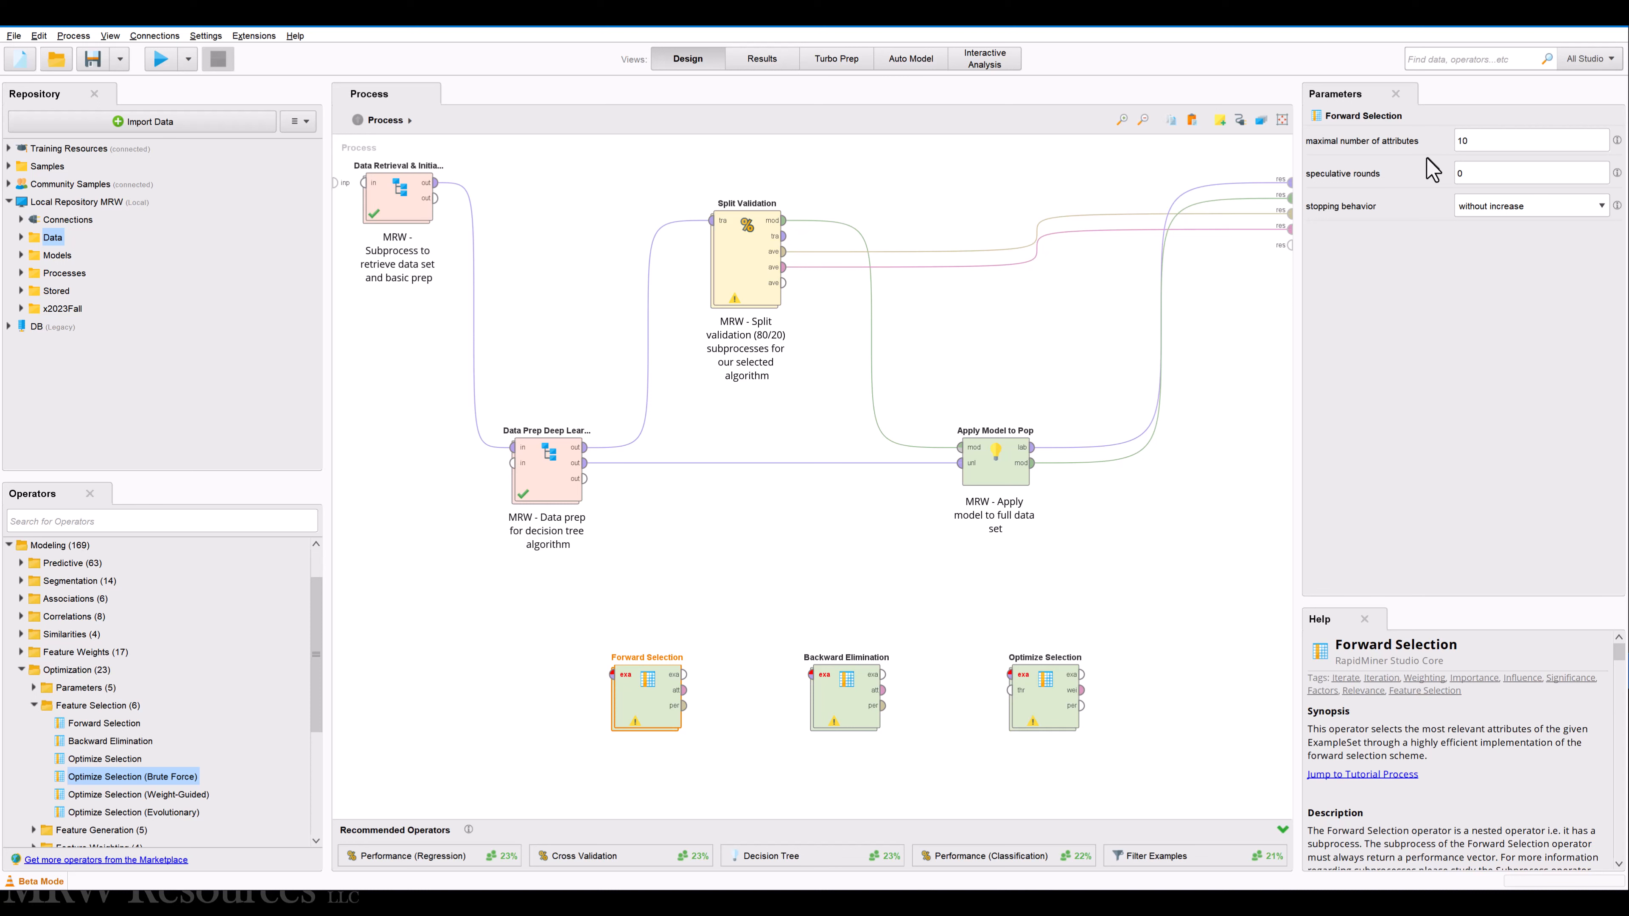
Set Forward Selection's maximal number of attributes to 6 and review its stopping behavior options
left_click(1506, 138)
key("BackSpace")
key("BackSpace")
left_click(1517, 212)
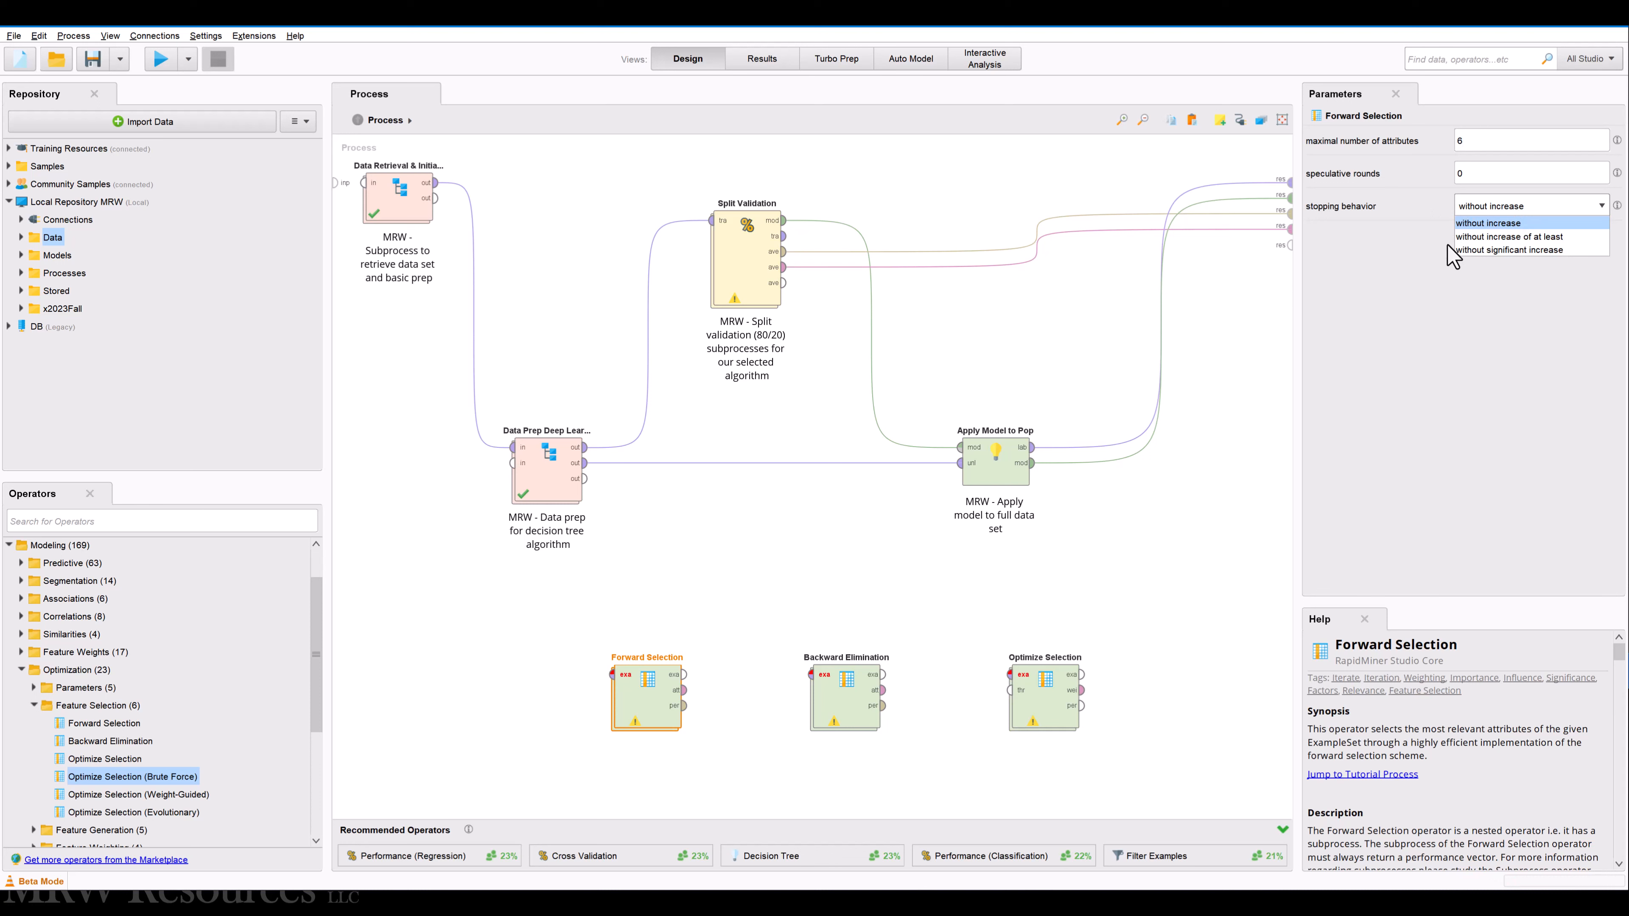
left_click(1414, 236)
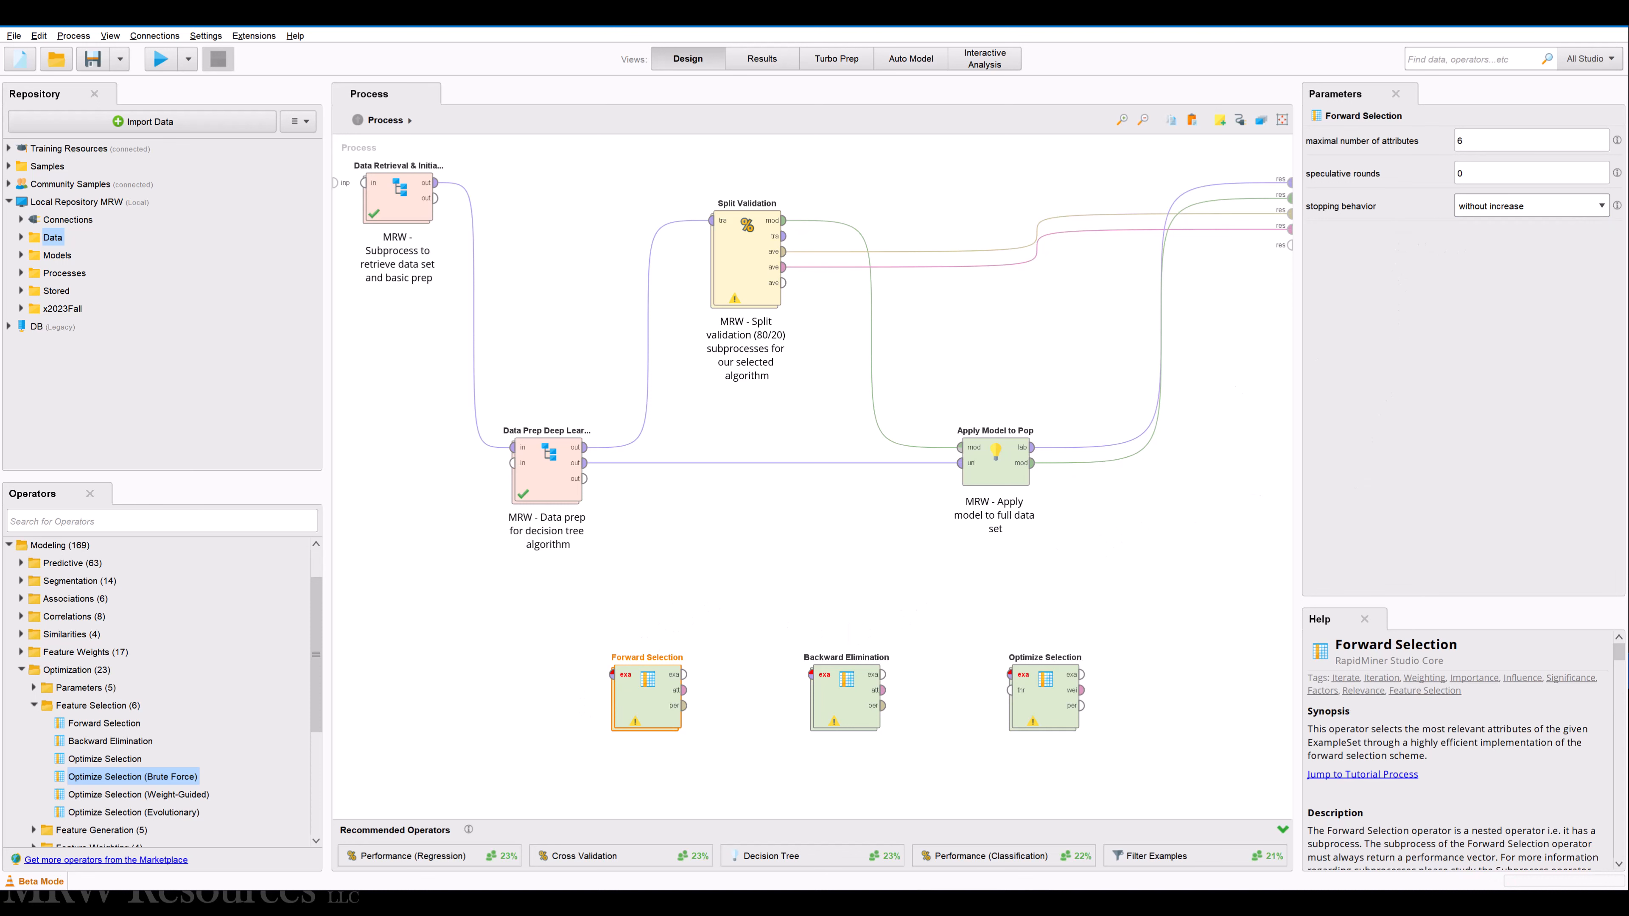
Set Forward Selection's maximal attributes and Backward Elimination's maximal eliminations to 9, and review the stopping behavior options for Backward Elimination
double_click(1461, 141)
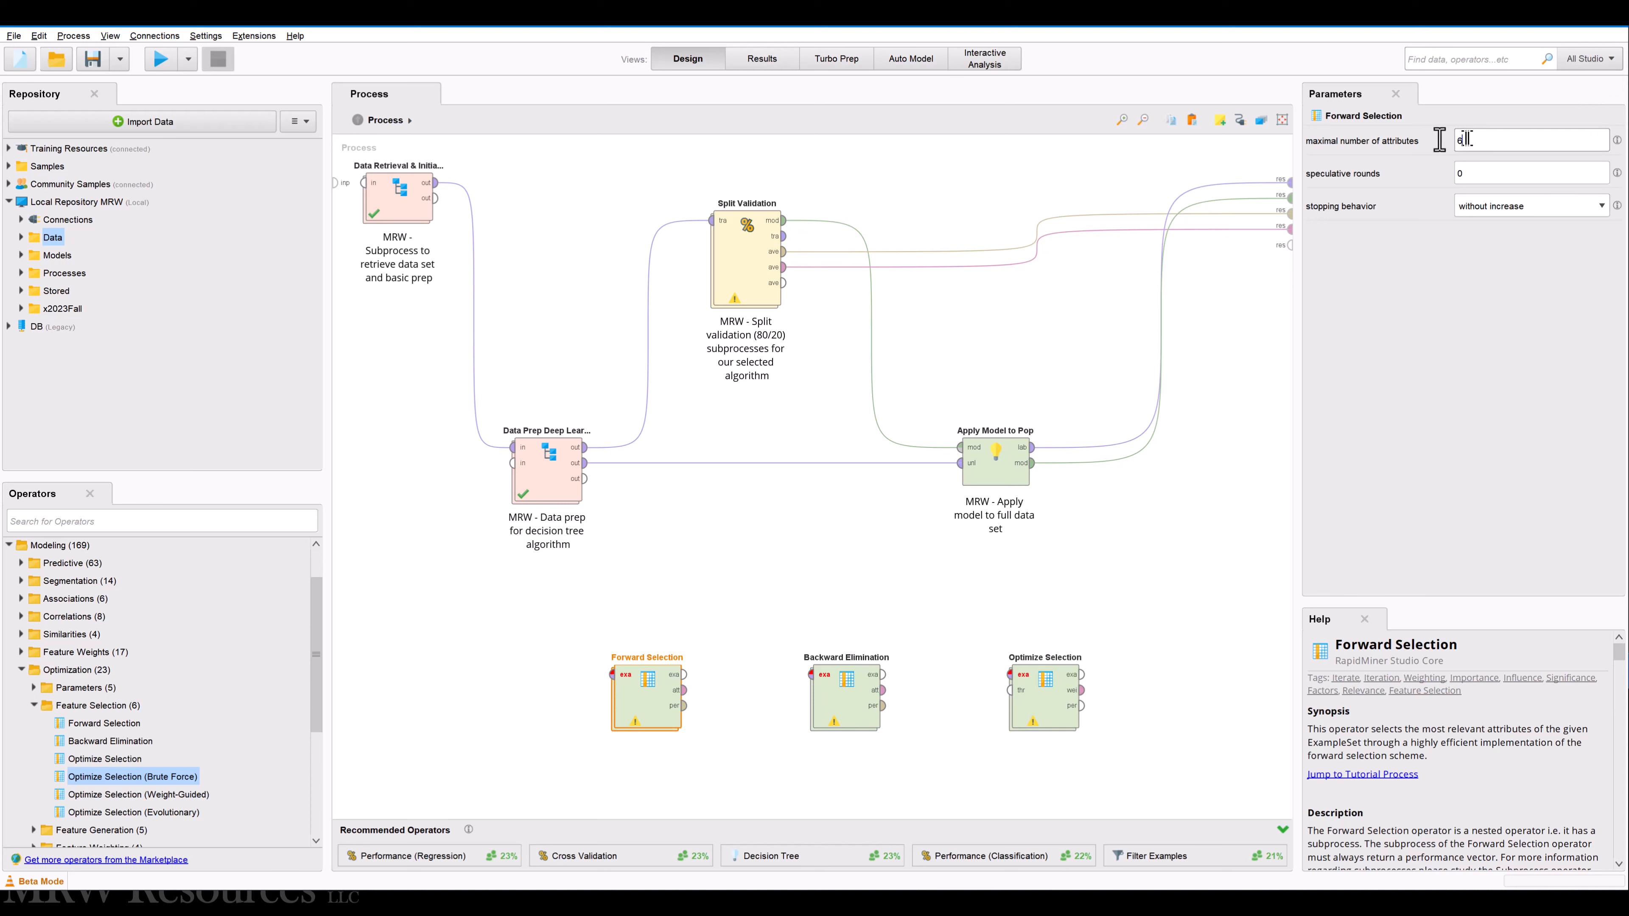
type("9")
left_click(850, 712)
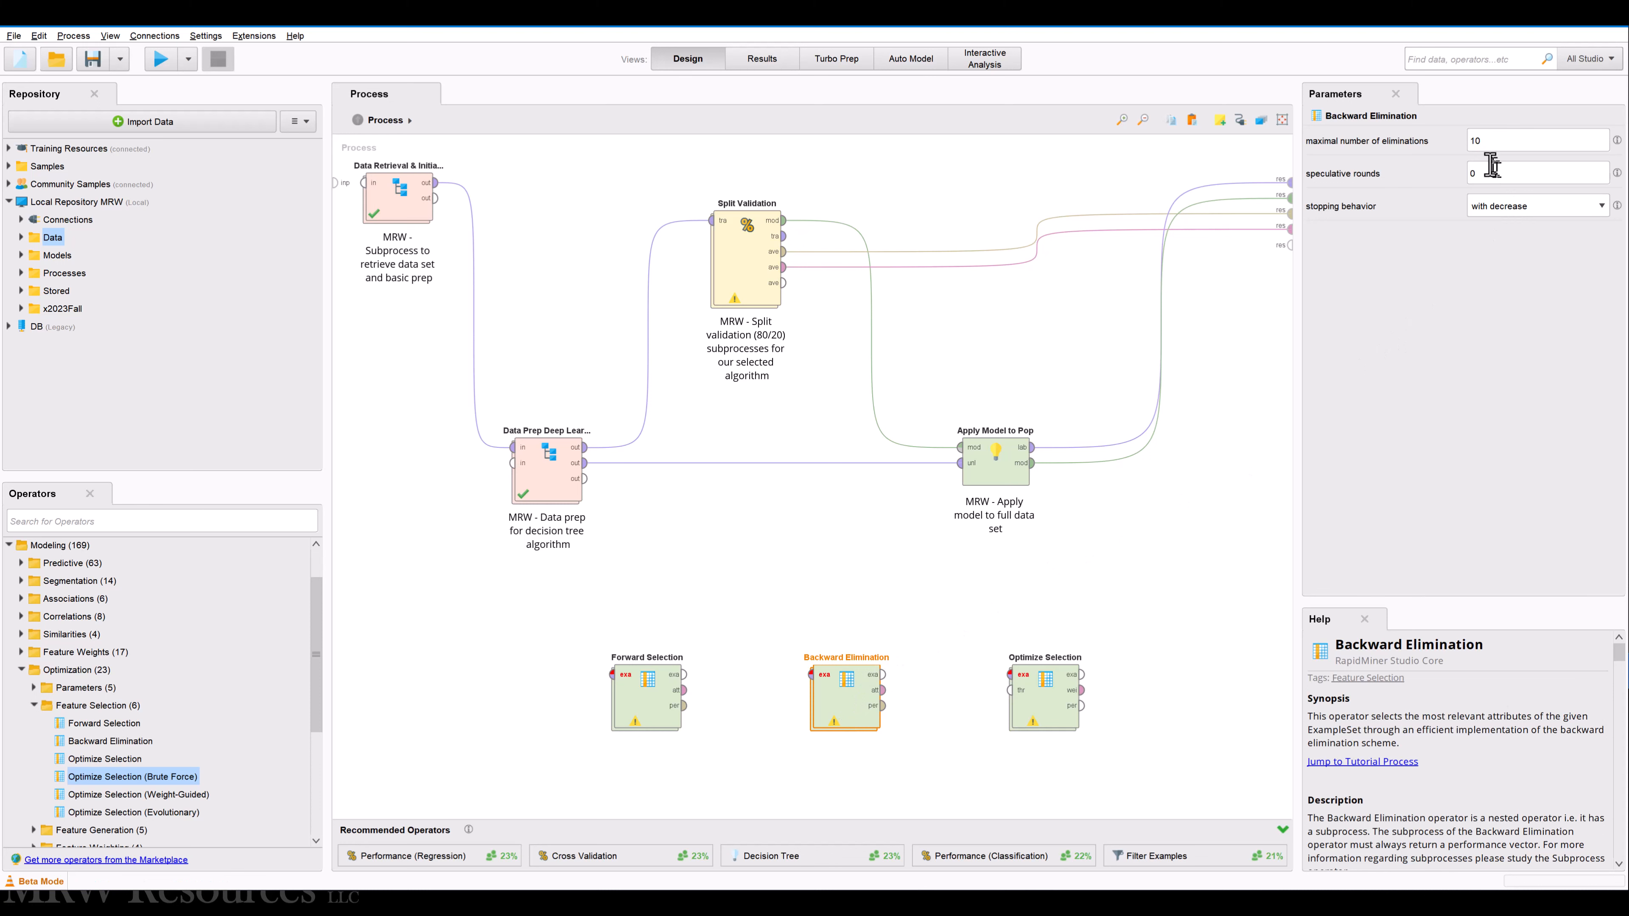
left_click_drag(1493, 143, 1406, 142)
type("9")
left_click(1561, 207)
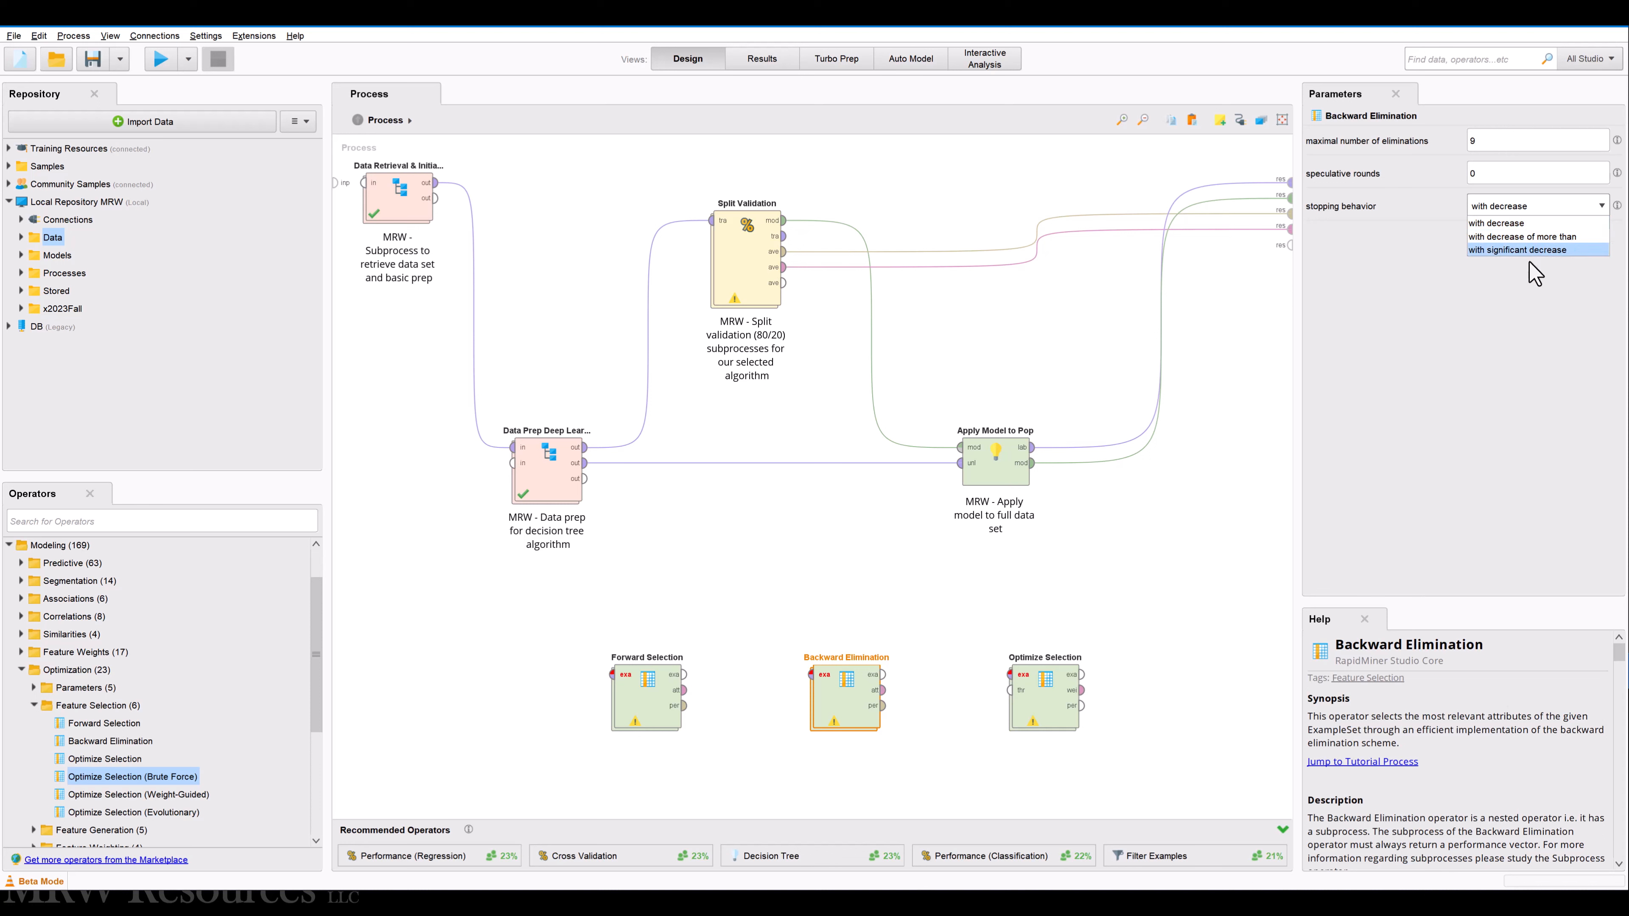
left_click(1390, 391)
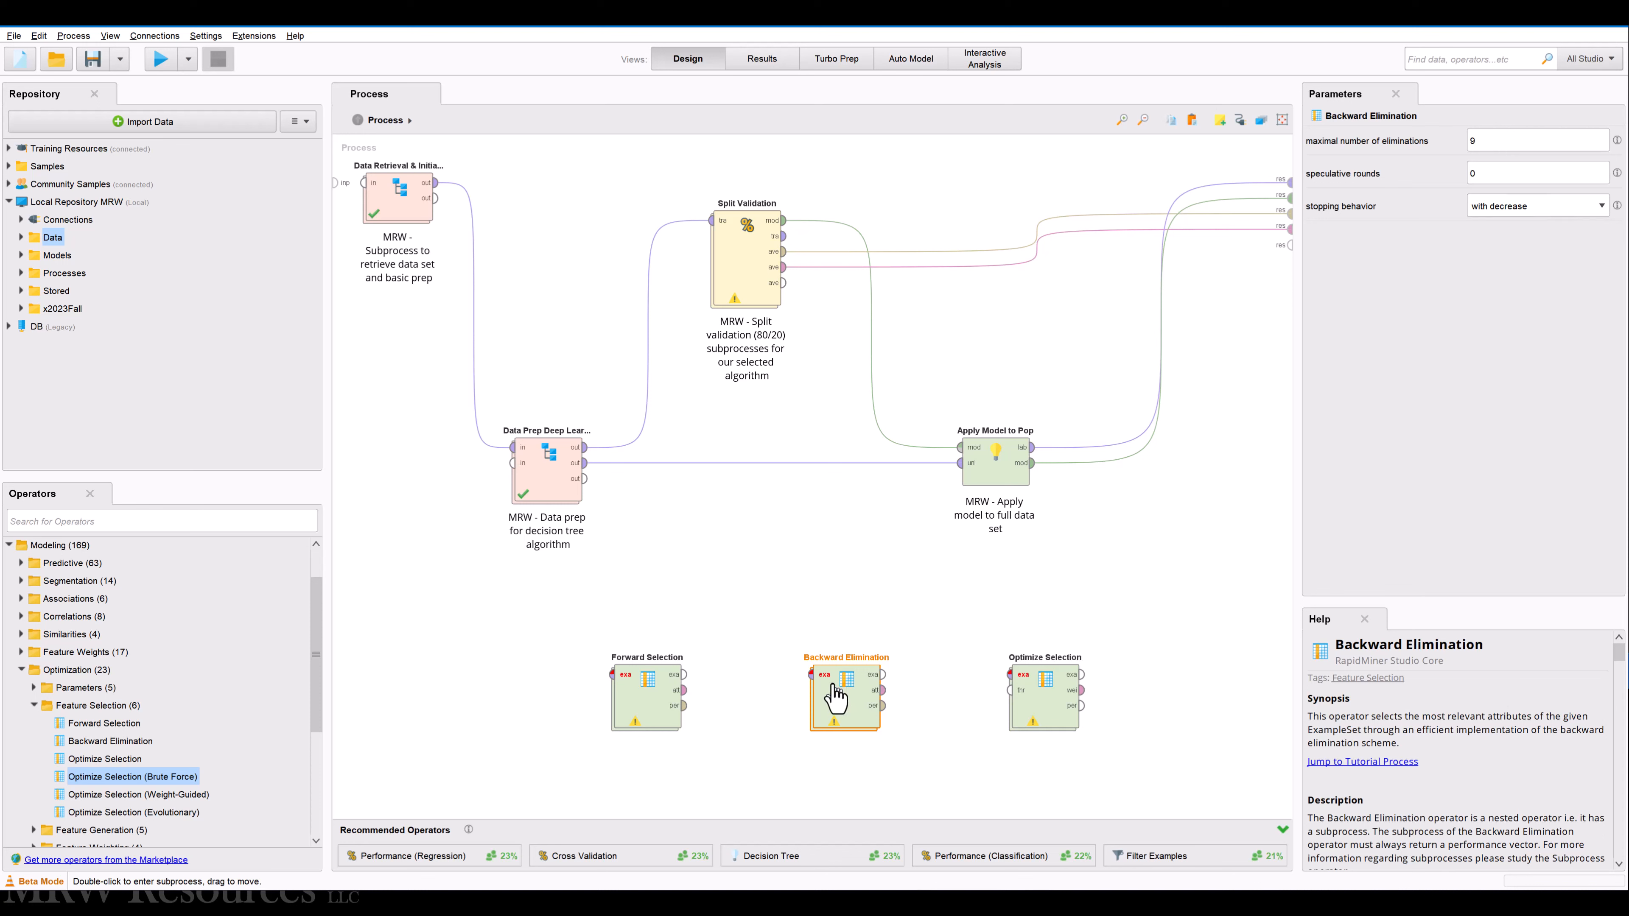
Move Backward Elimination closer to Forward Selection and compare the parameters of the three feature selection operators
left_click_drag(836, 700, 786, 699)
left_click(646, 700)
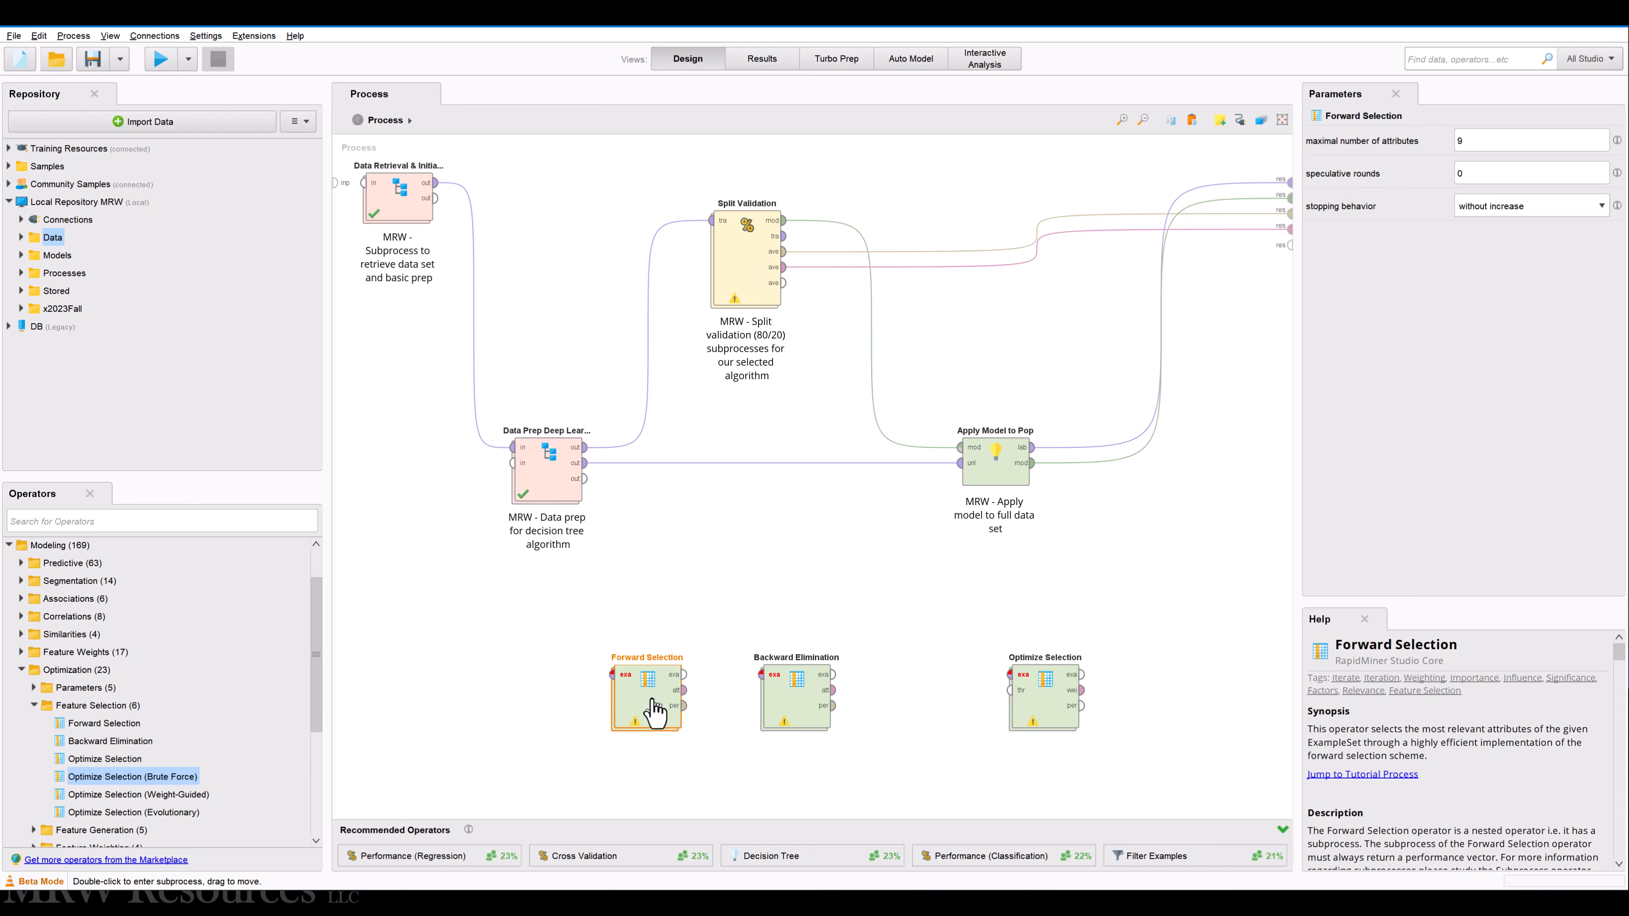
left_click(790, 700)
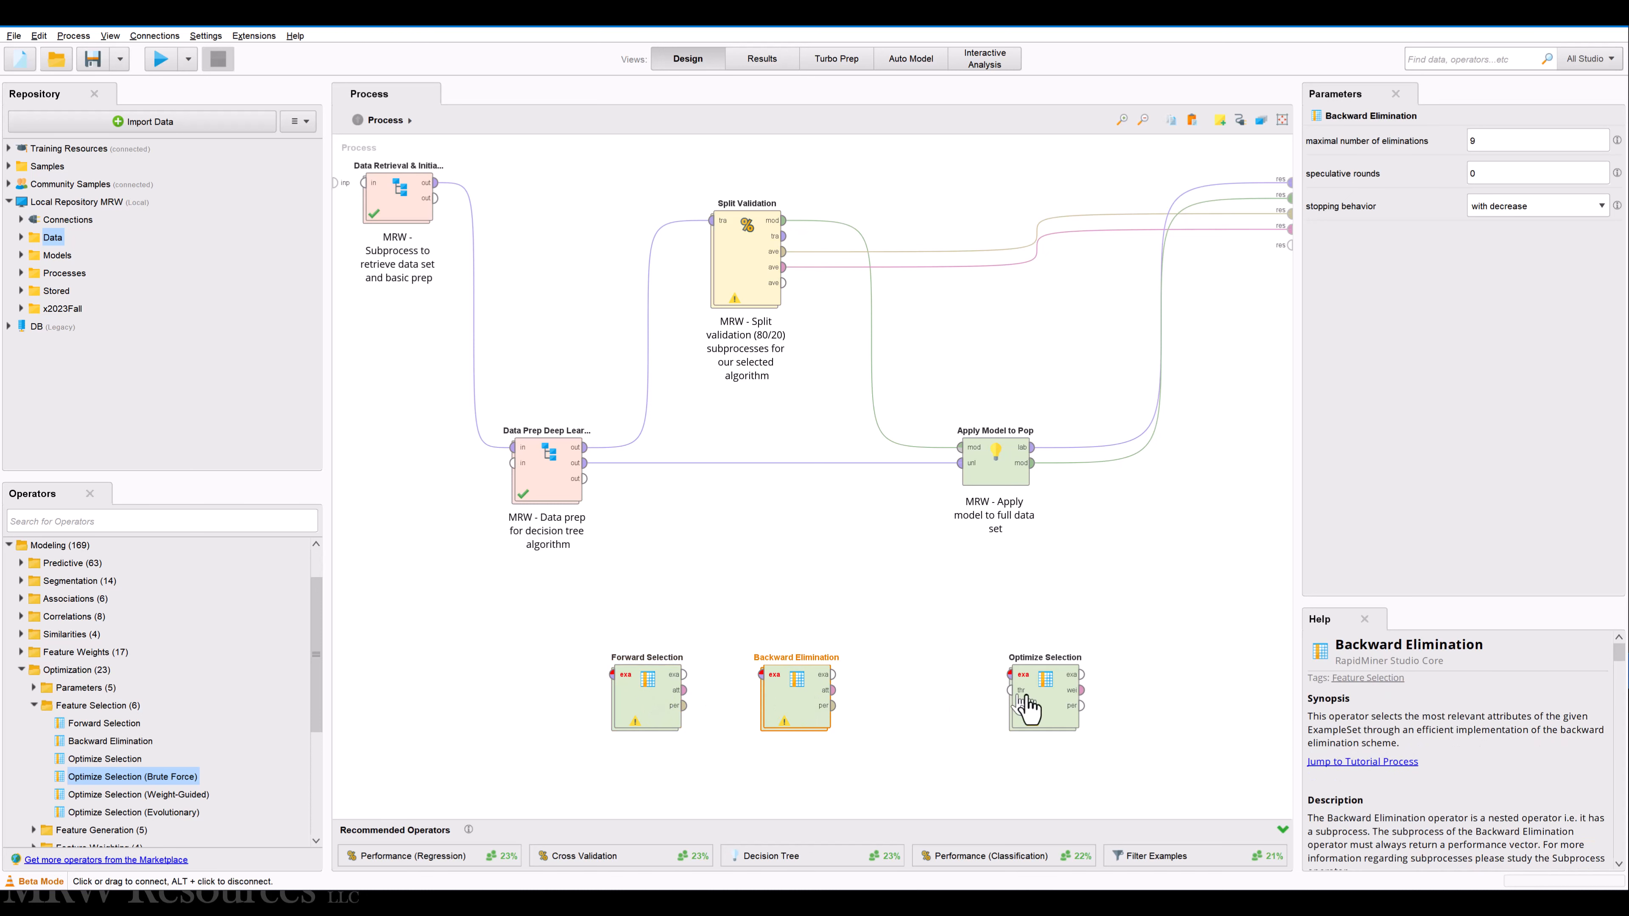
left_click(1035, 706)
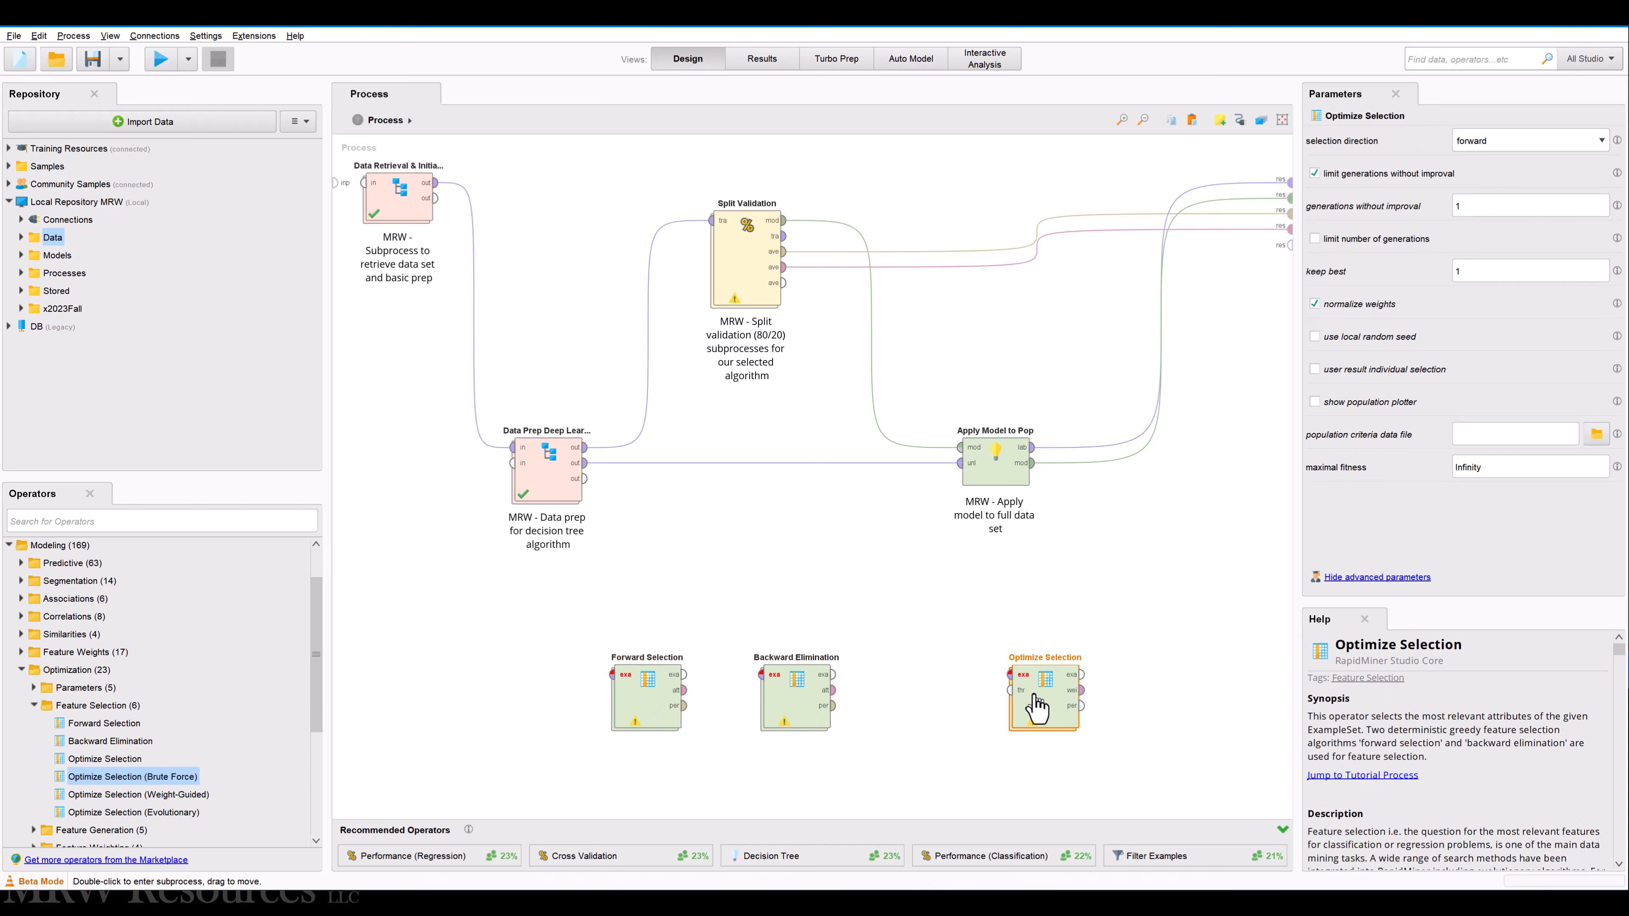
Look inside the Forward Selection and Backward Elimination subprocesses, returning to the main process after each
double_click(640, 705)
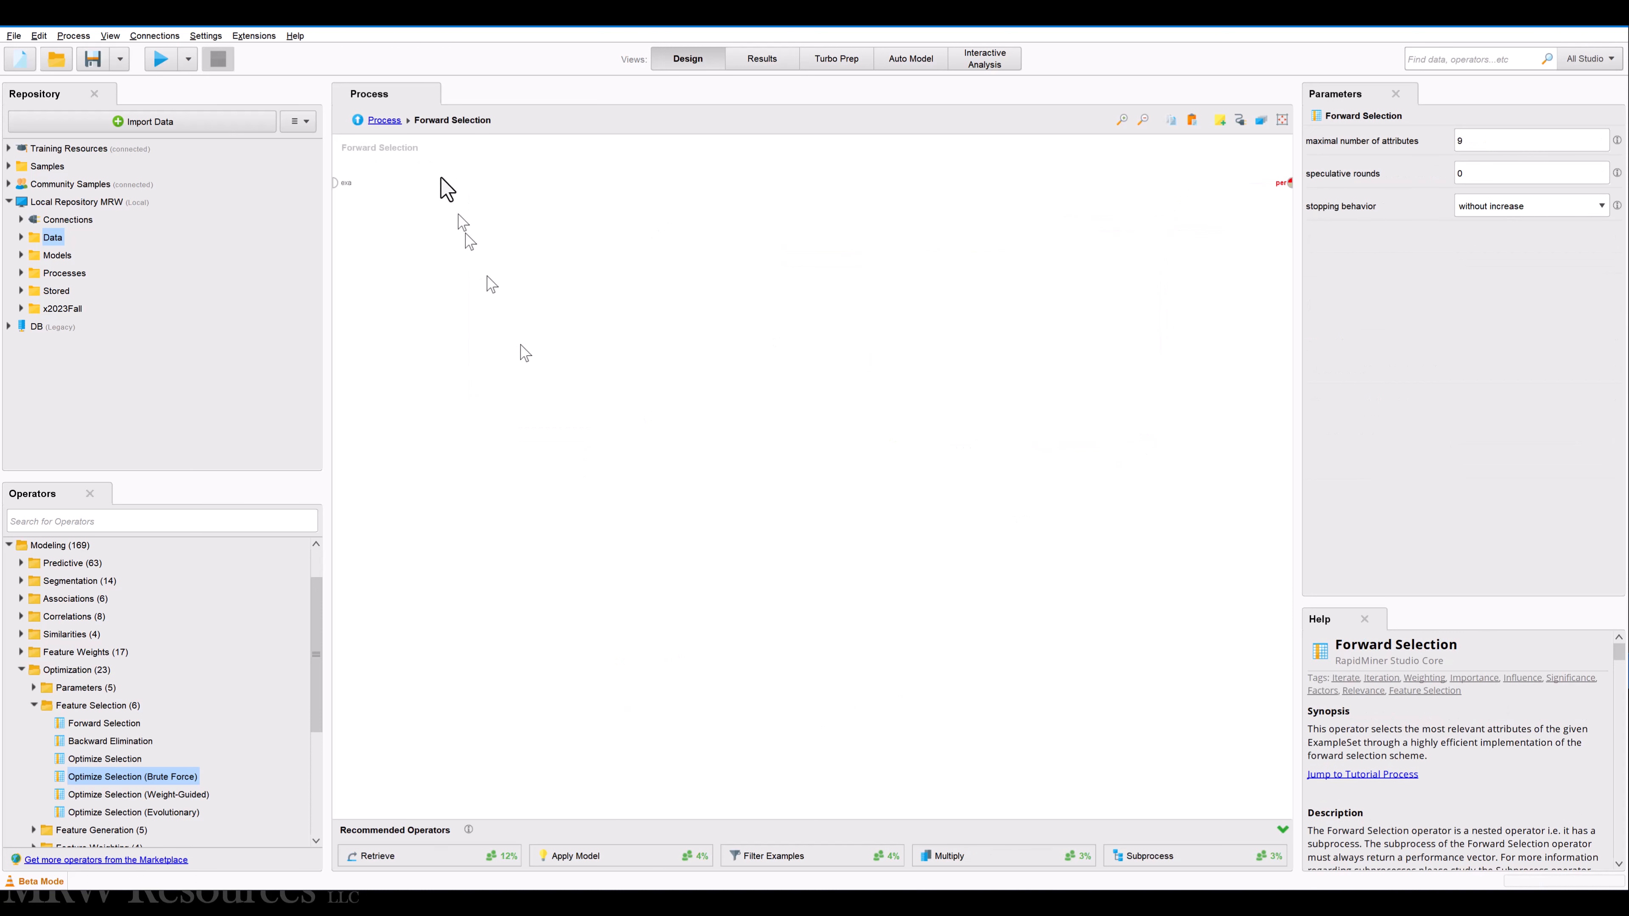
left_click(385, 120)
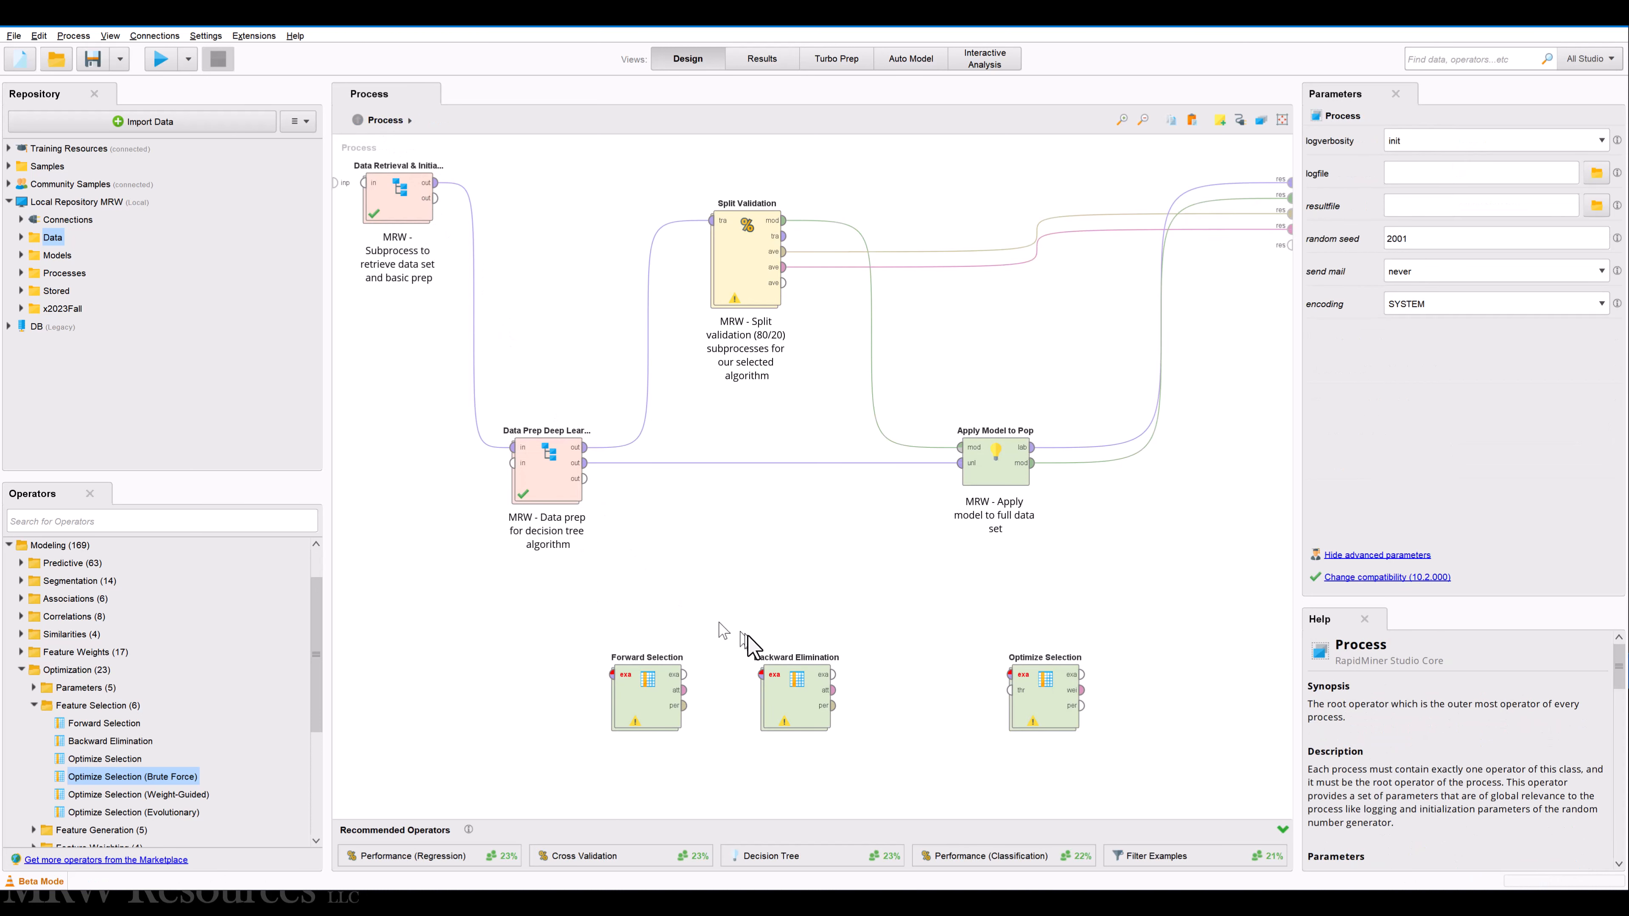
left_click(781, 678)
double_click(781, 680)
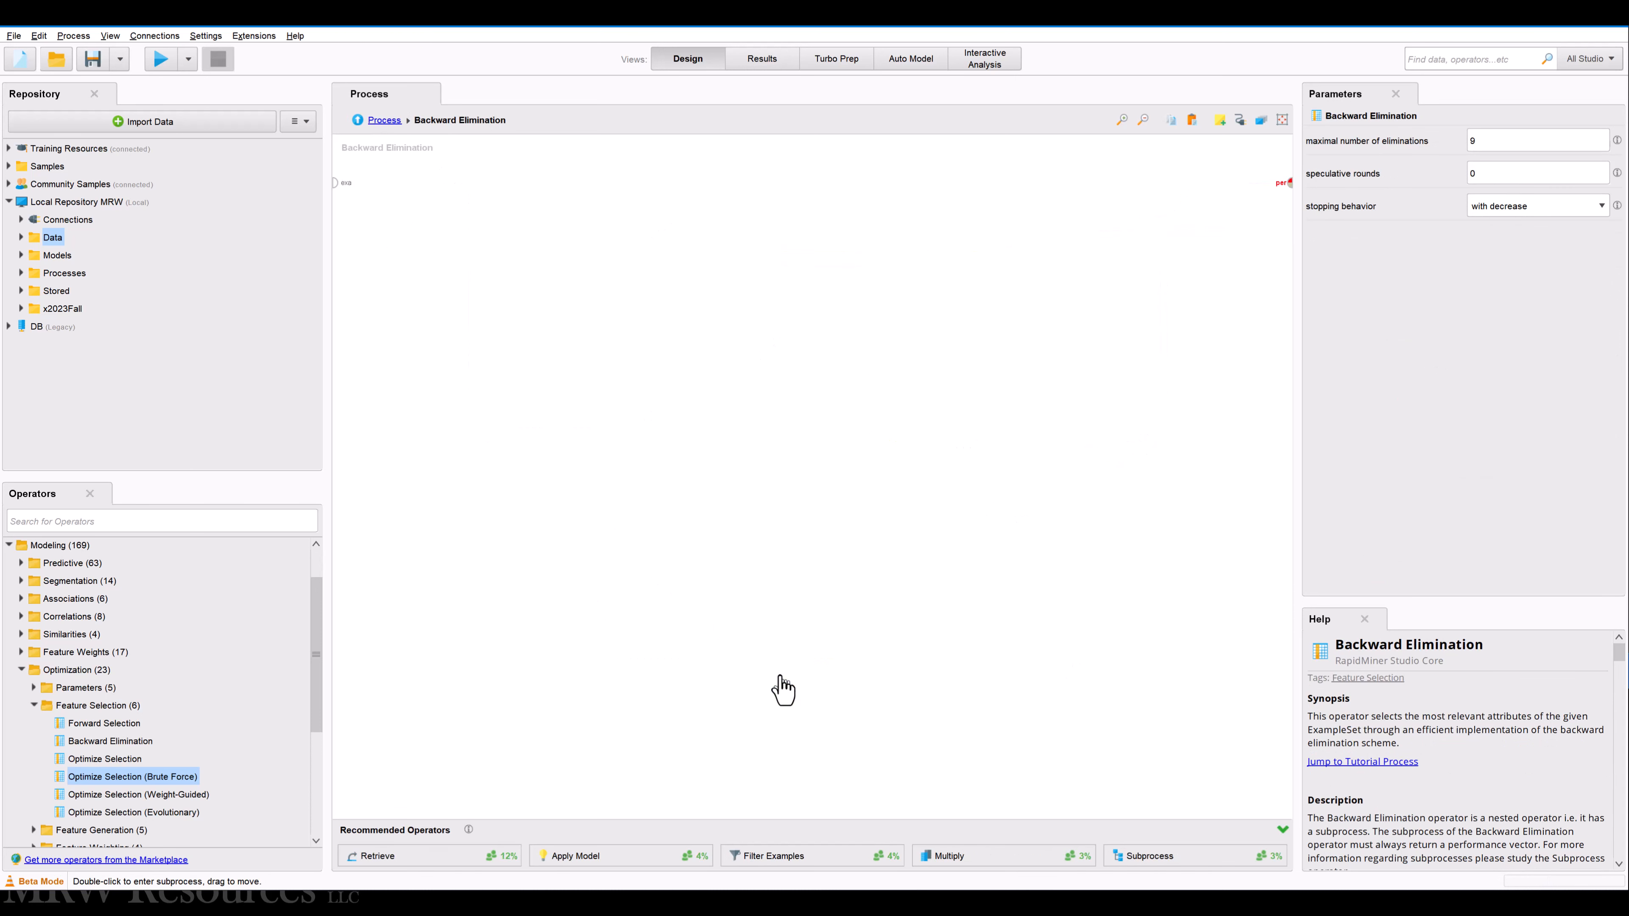
left_click(384, 120)
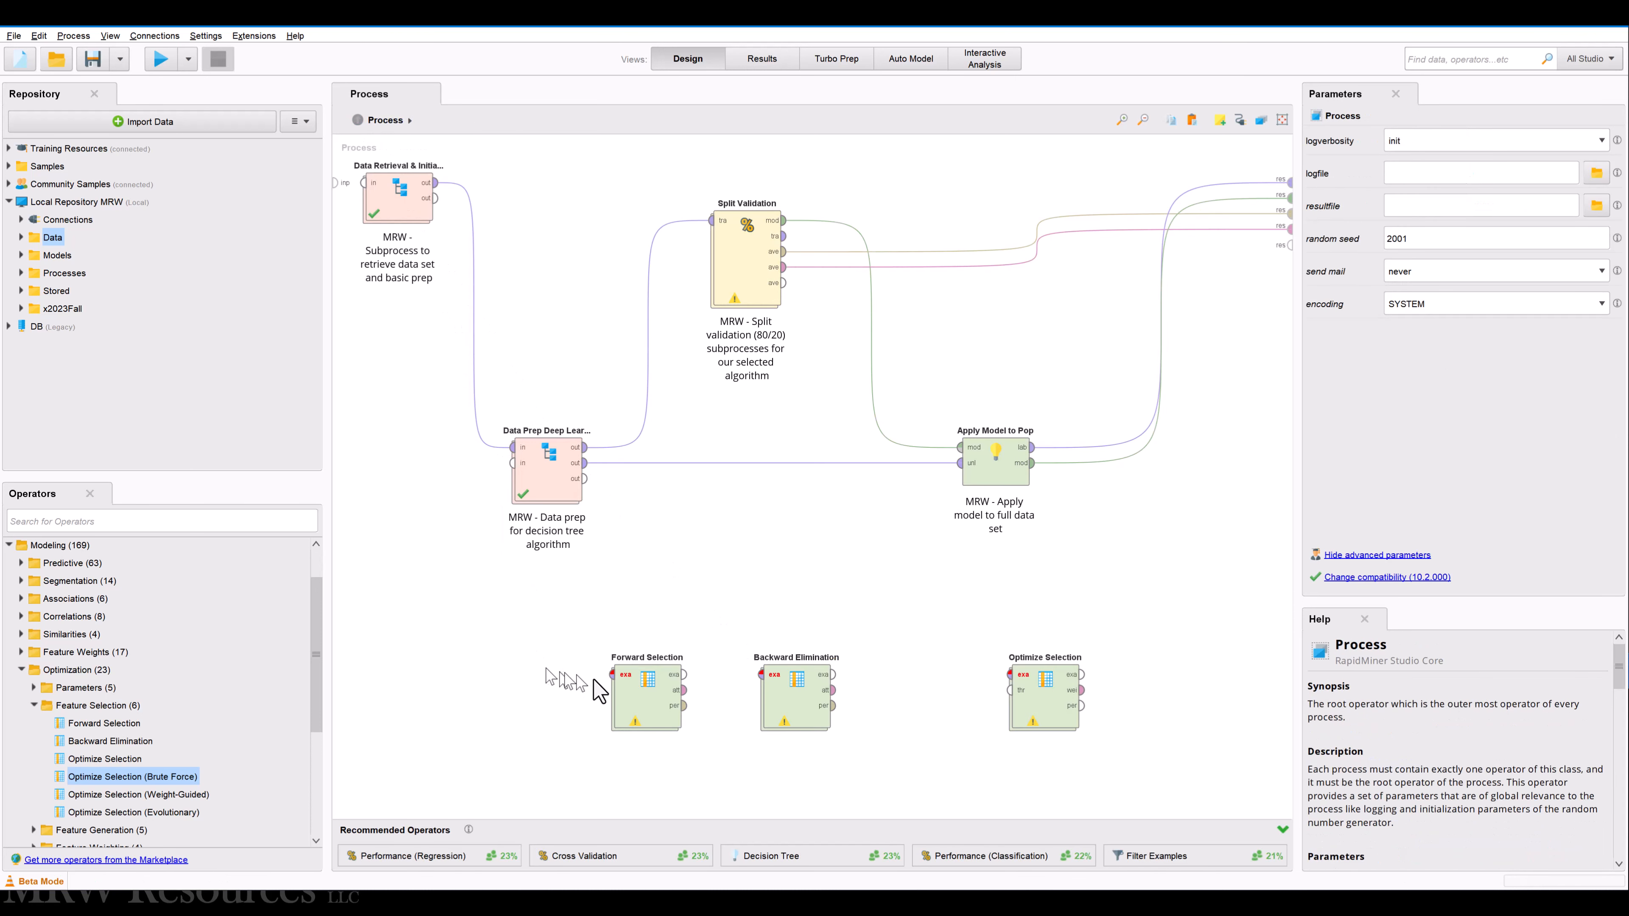
Delete the Backward Elimination and Forward Selection operators from the process
left_click(651, 706)
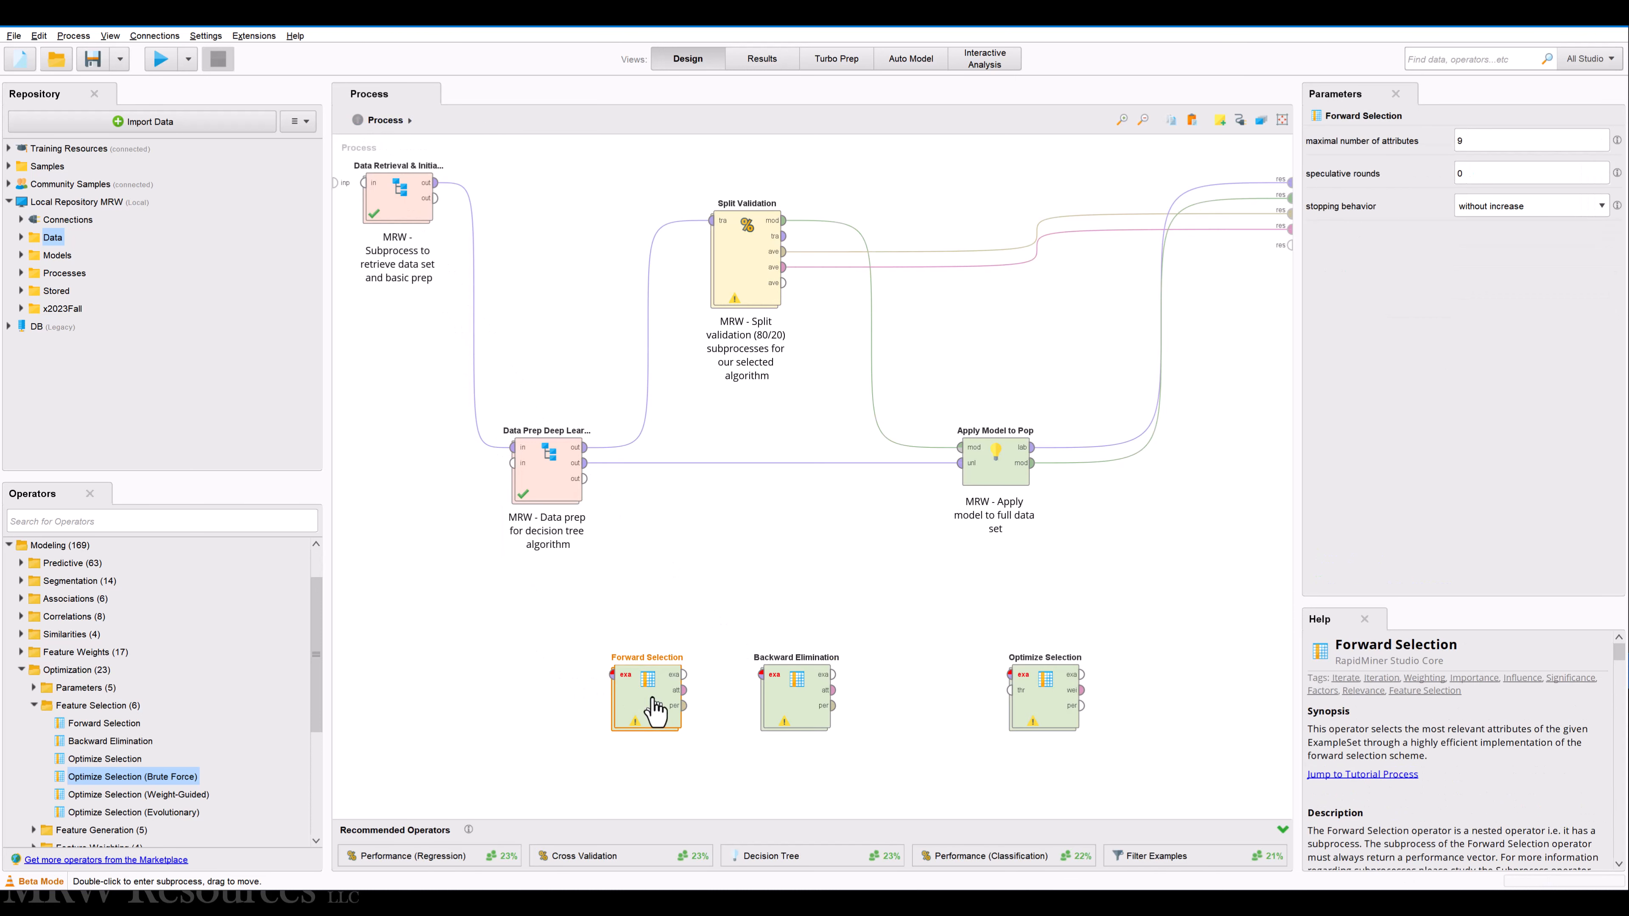
left_click(802, 713)
key("Delete")
left_click(654, 698)
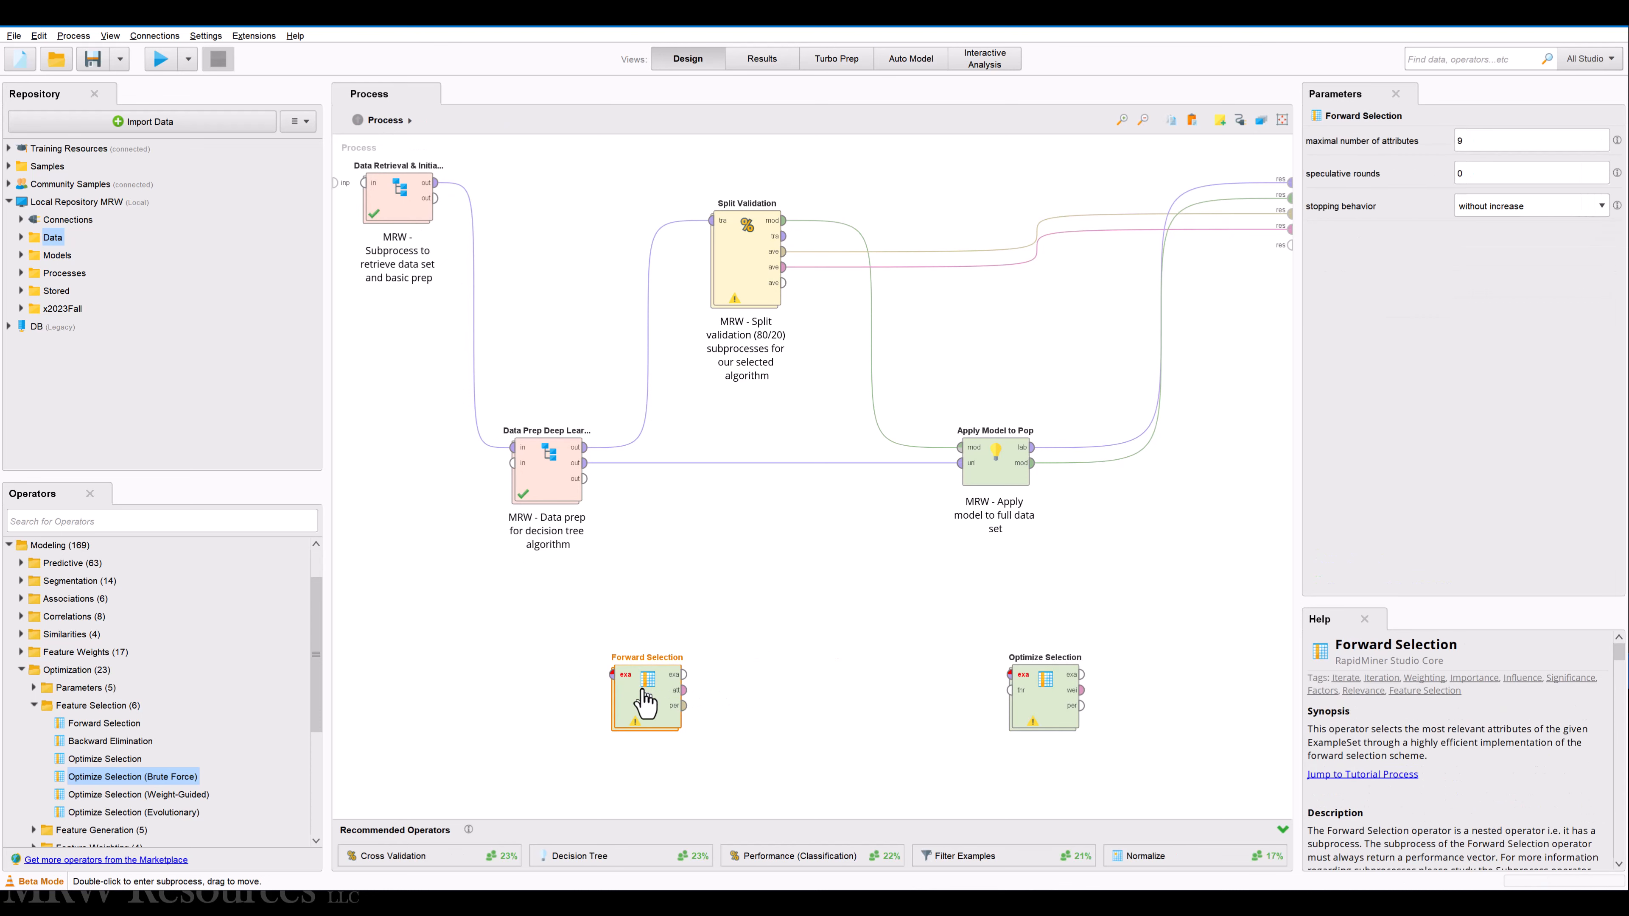
key("Delete")
Move Optimize Selection up to just below Apply Model to Pop and set its selection direction to backward
left_click_drag(1036, 715, 1133, 644)
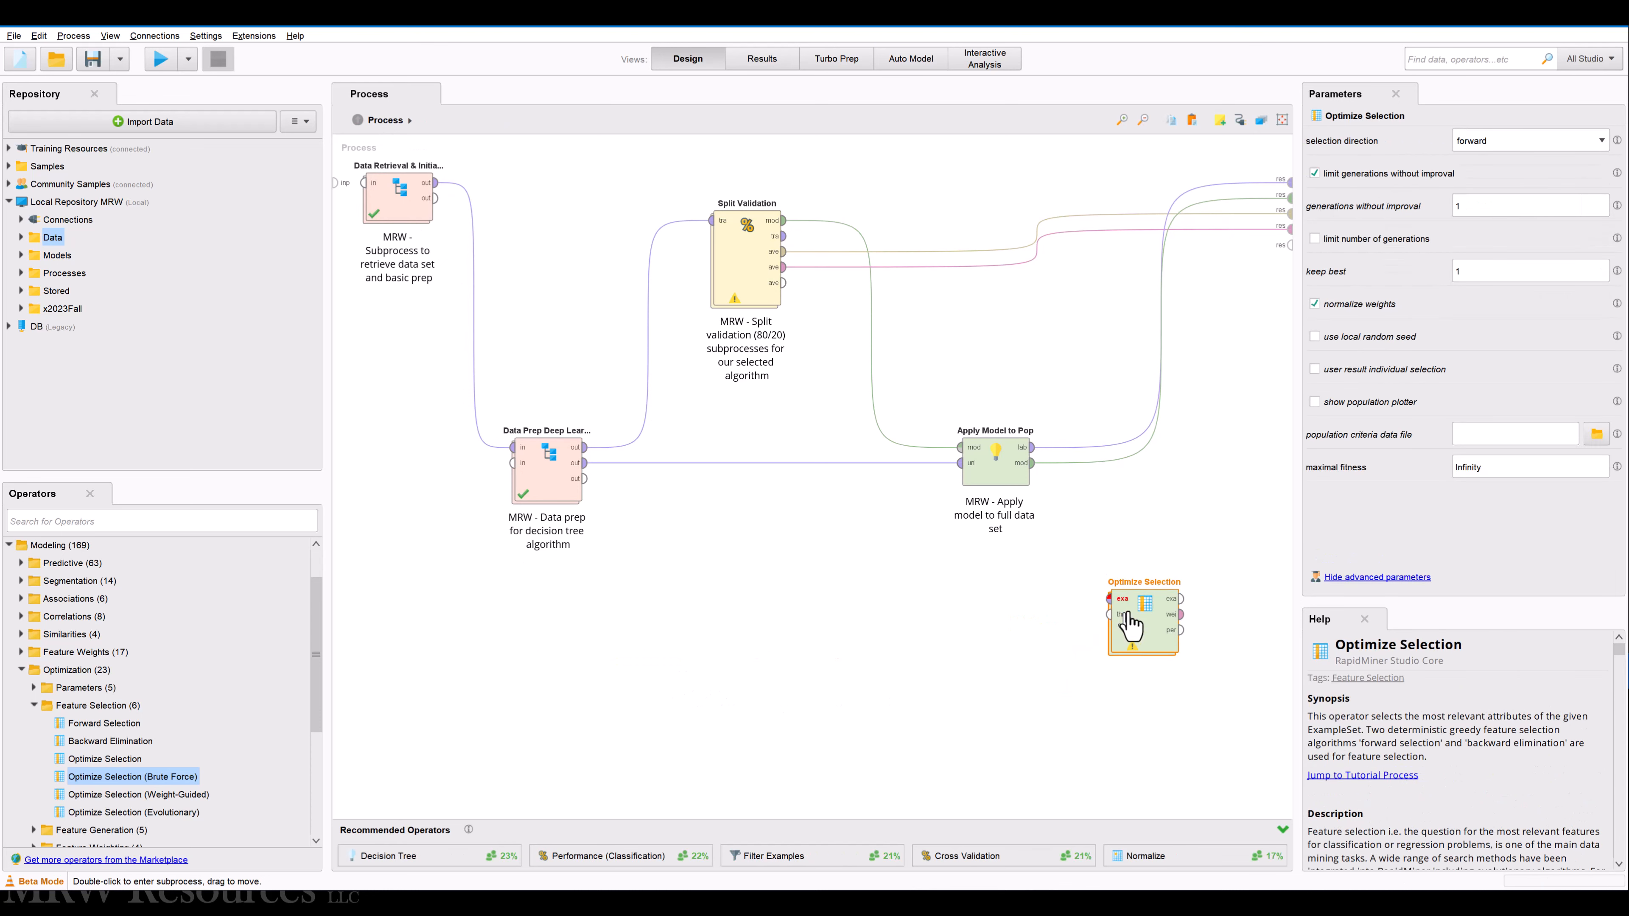
left_click(1494, 143)
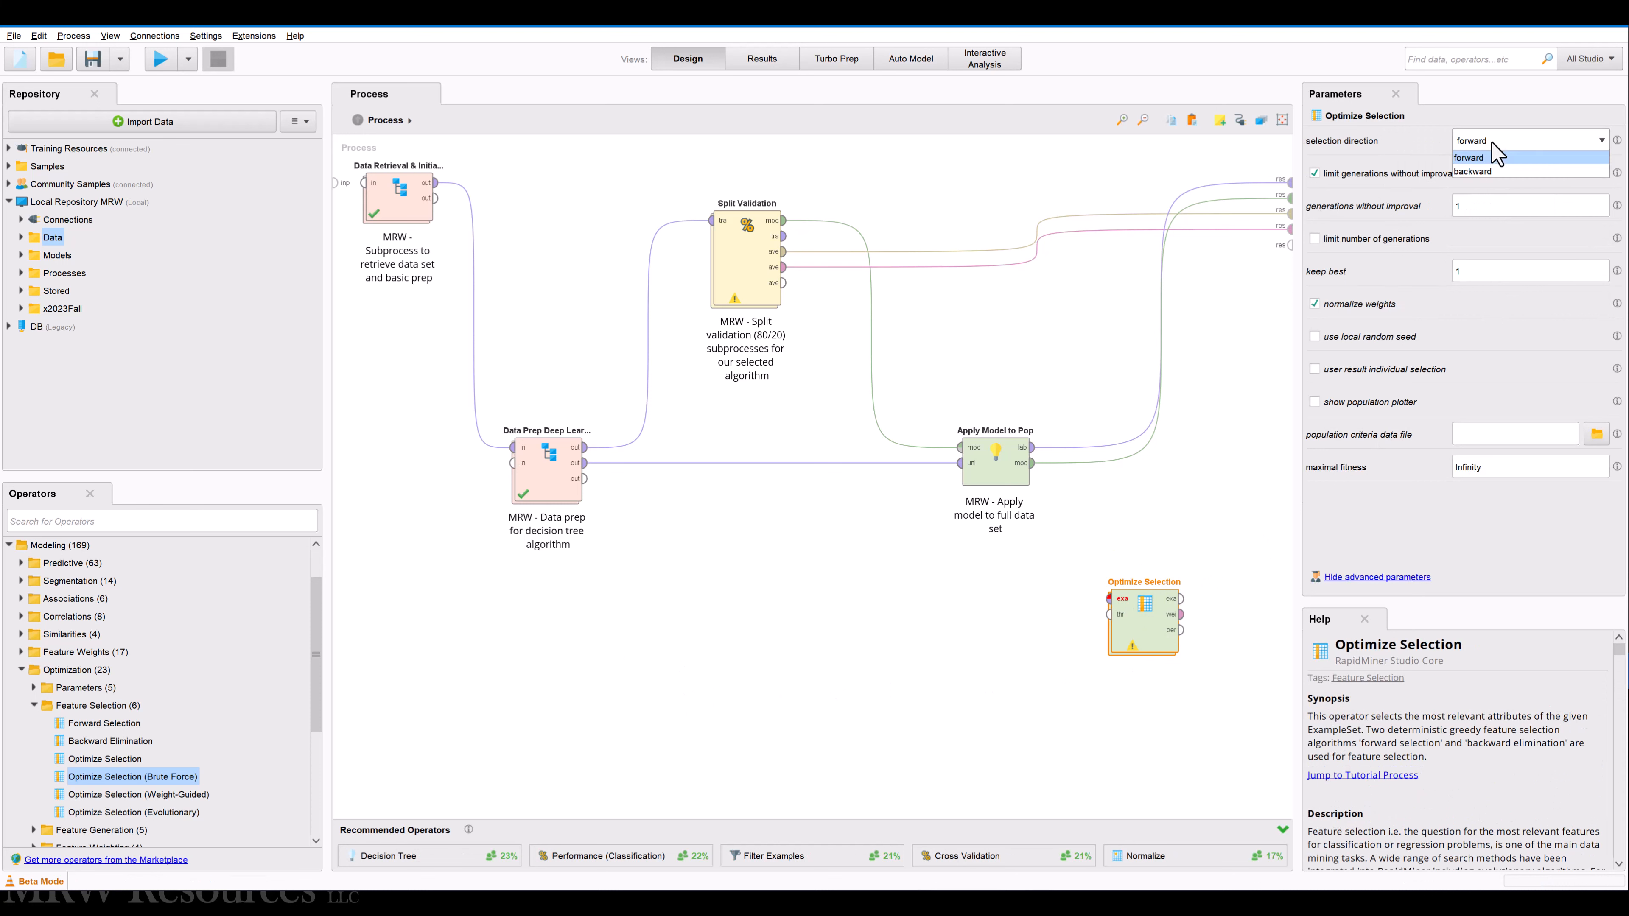
left_click(1489, 171)
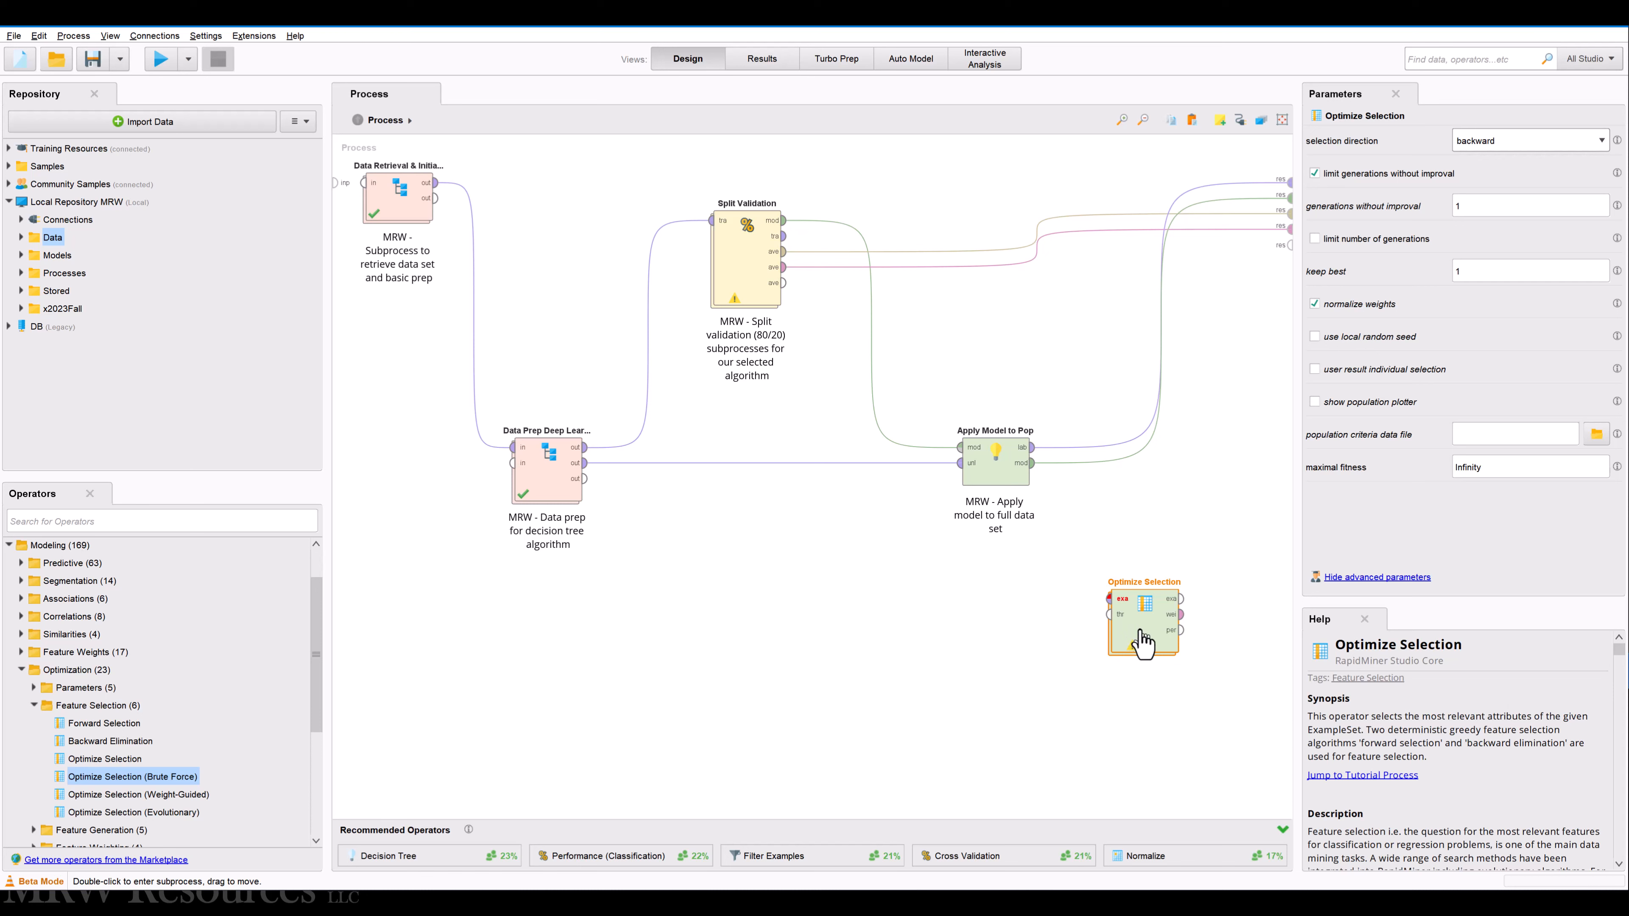
Move Optimize Selection between Data Prep Deep Learning and Apply Model to Pop, setting its direction to forward and generations without improval to 2
left_click_drag(1130, 644, 832, 644)
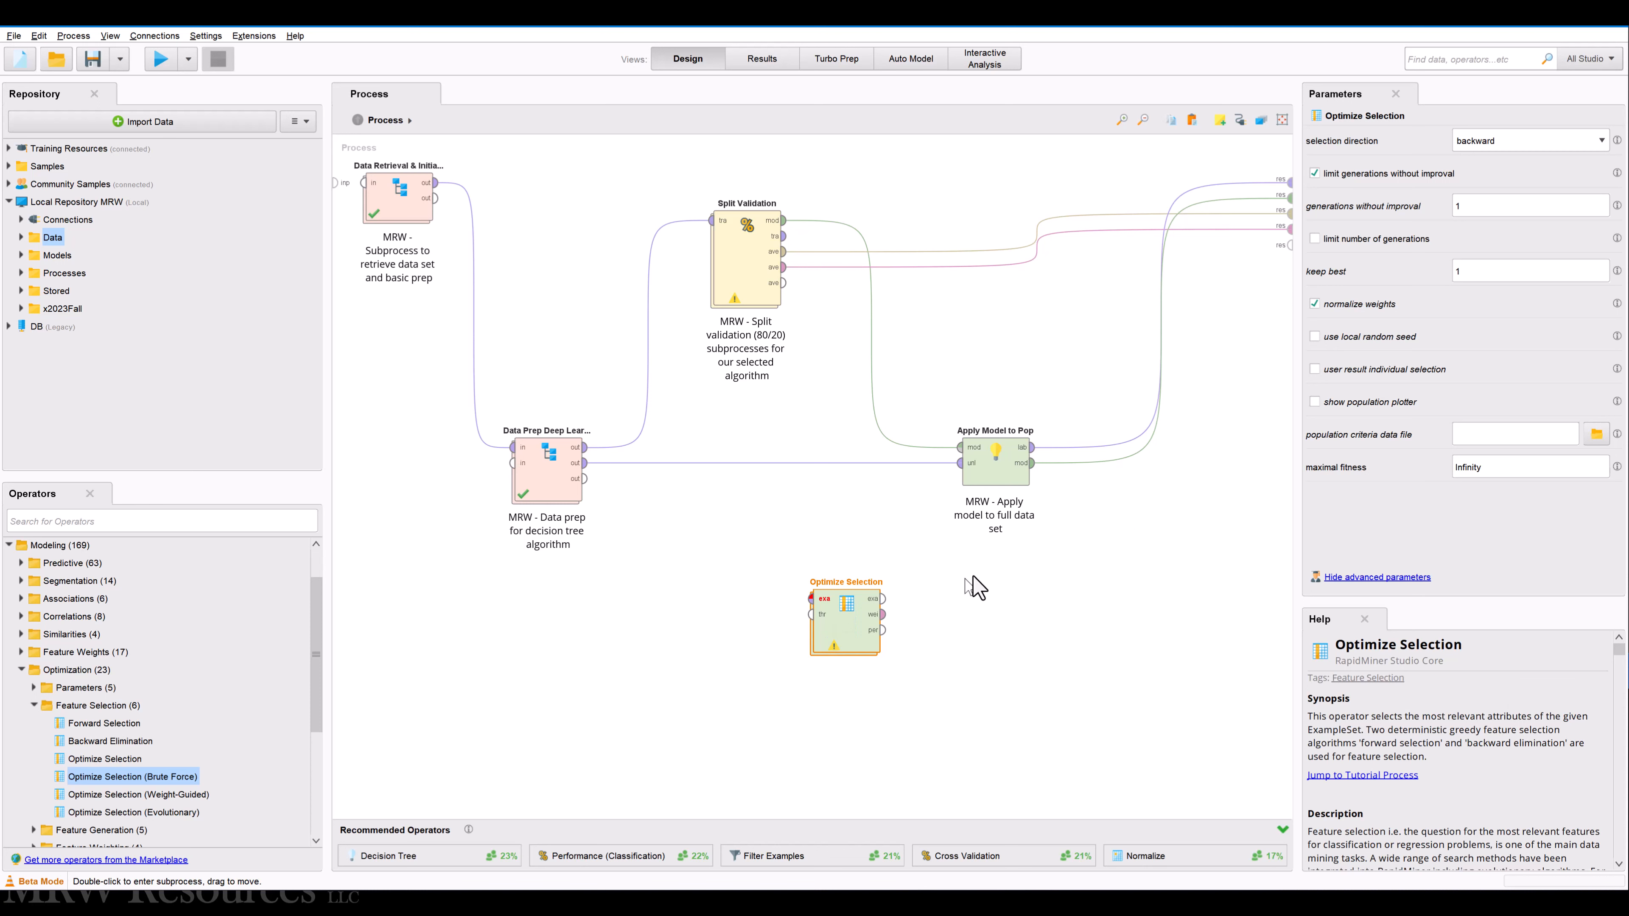
left_click(1480, 149)
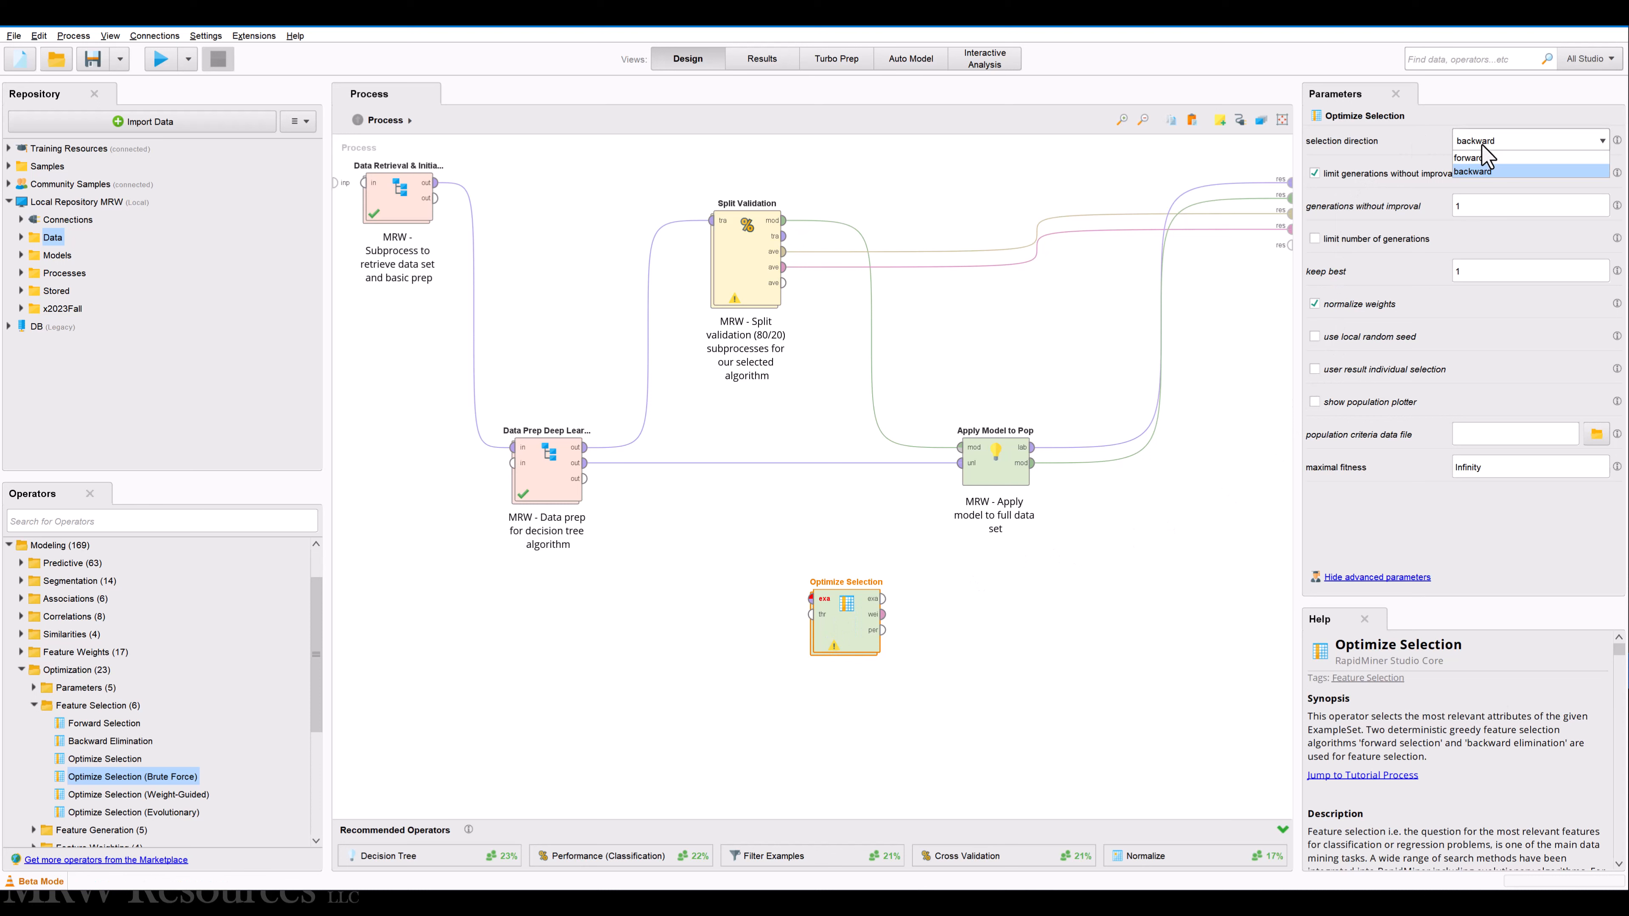
left_click(1483, 162)
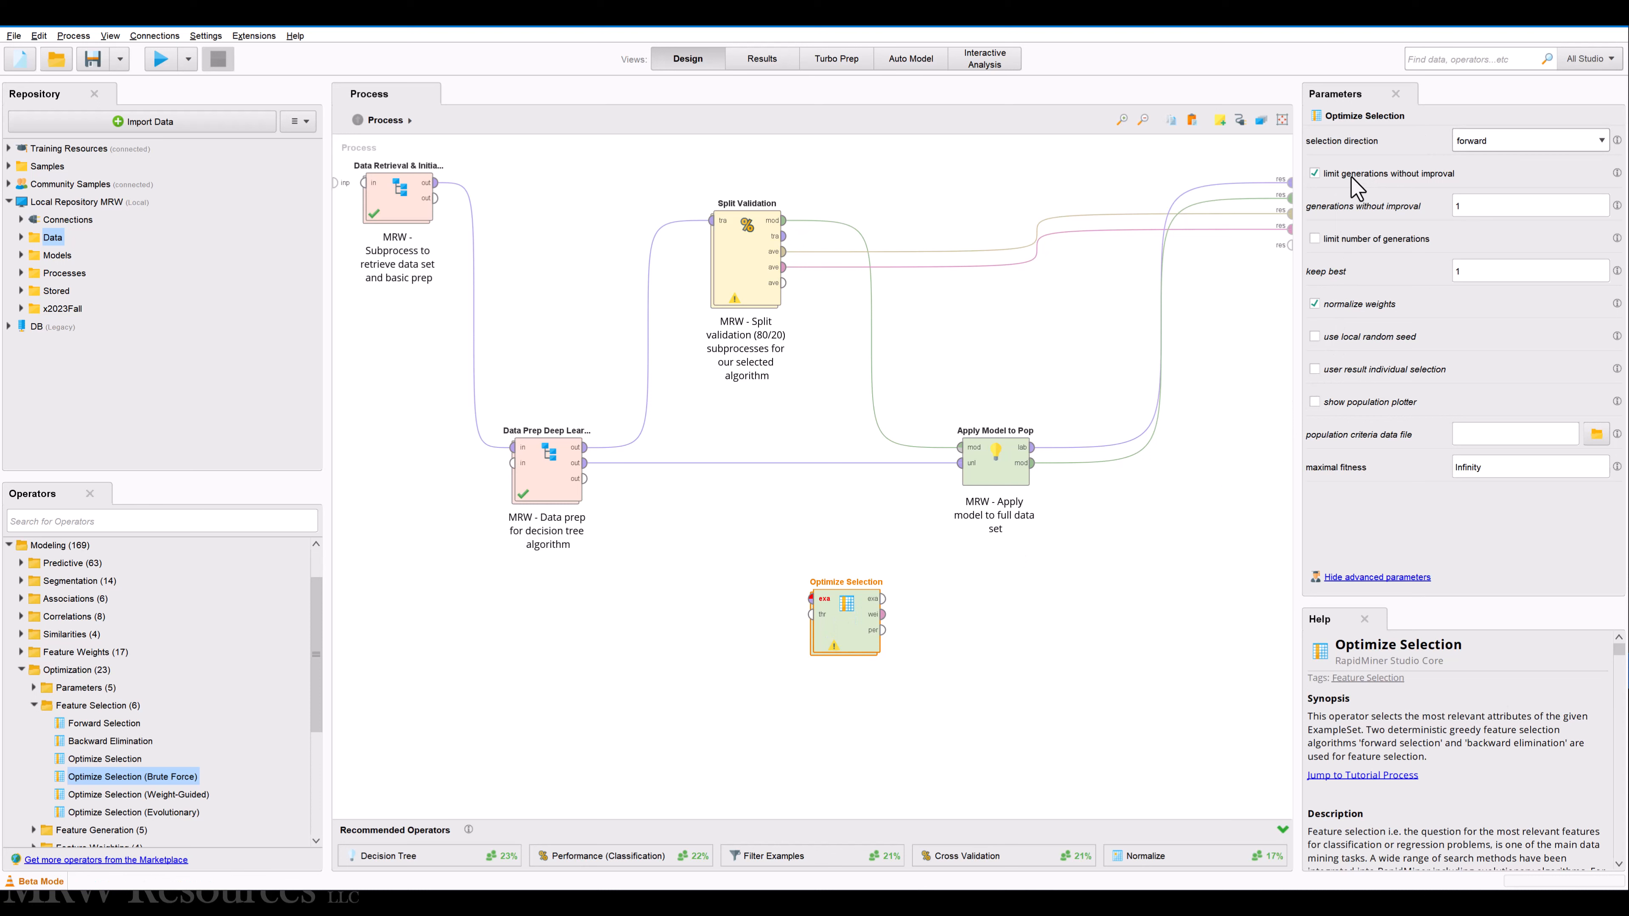
double_click(1470, 207)
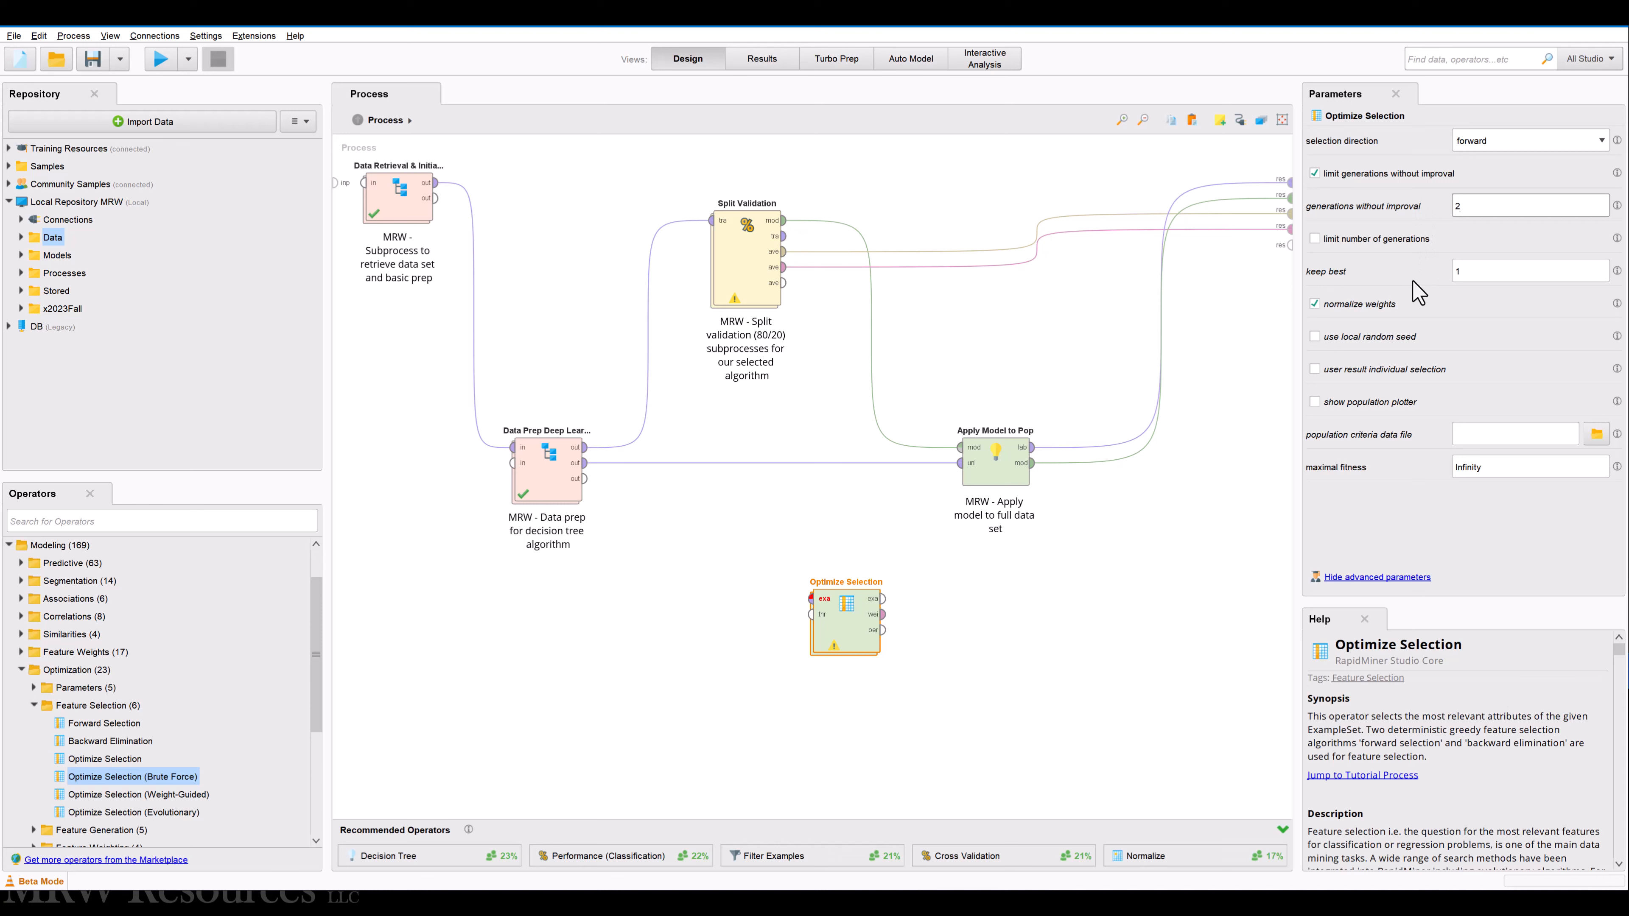
left_click(1314, 239)
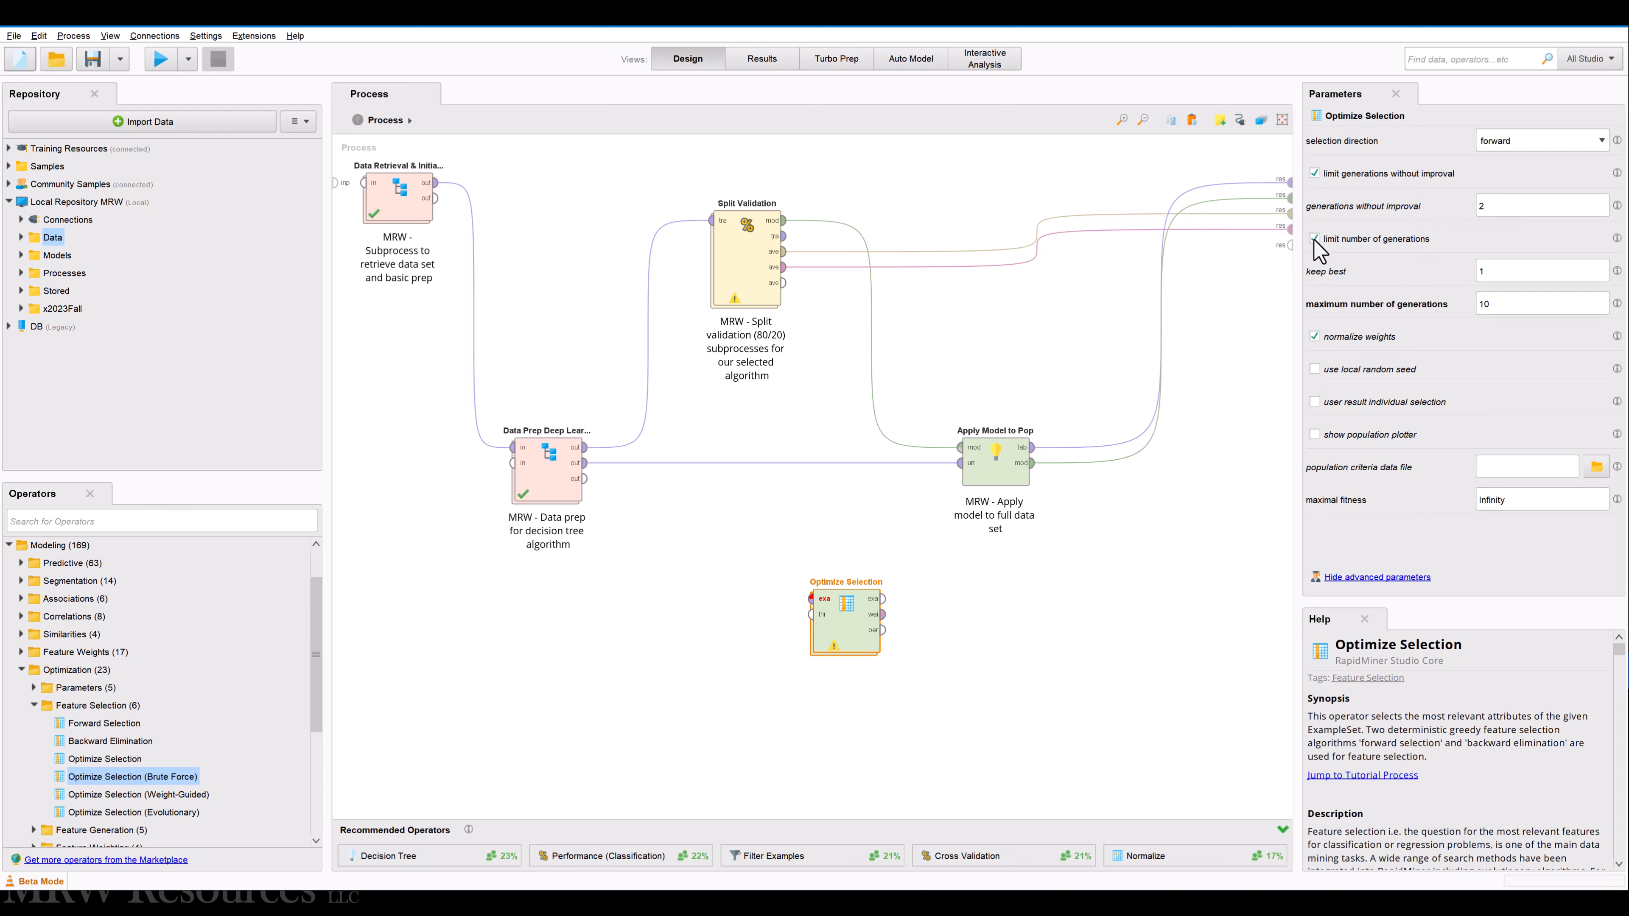
left_click(1315, 239)
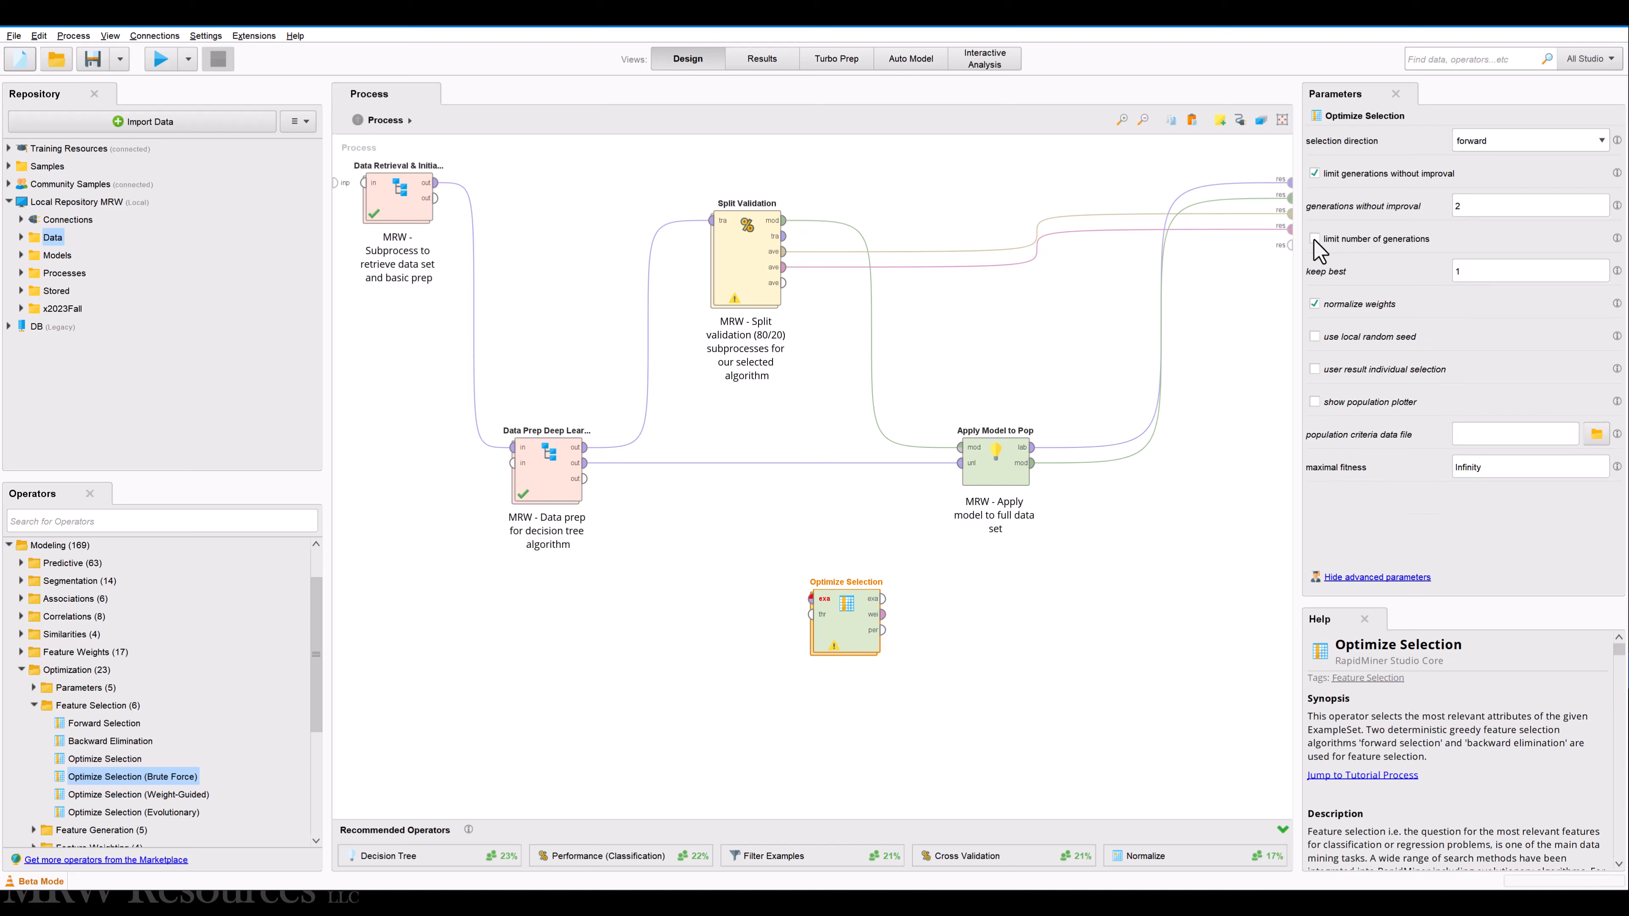
Enable a local random seed of 123456 for Optimize Selection and show the population plotter with plot generations set to 25
left_click(1314, 336)
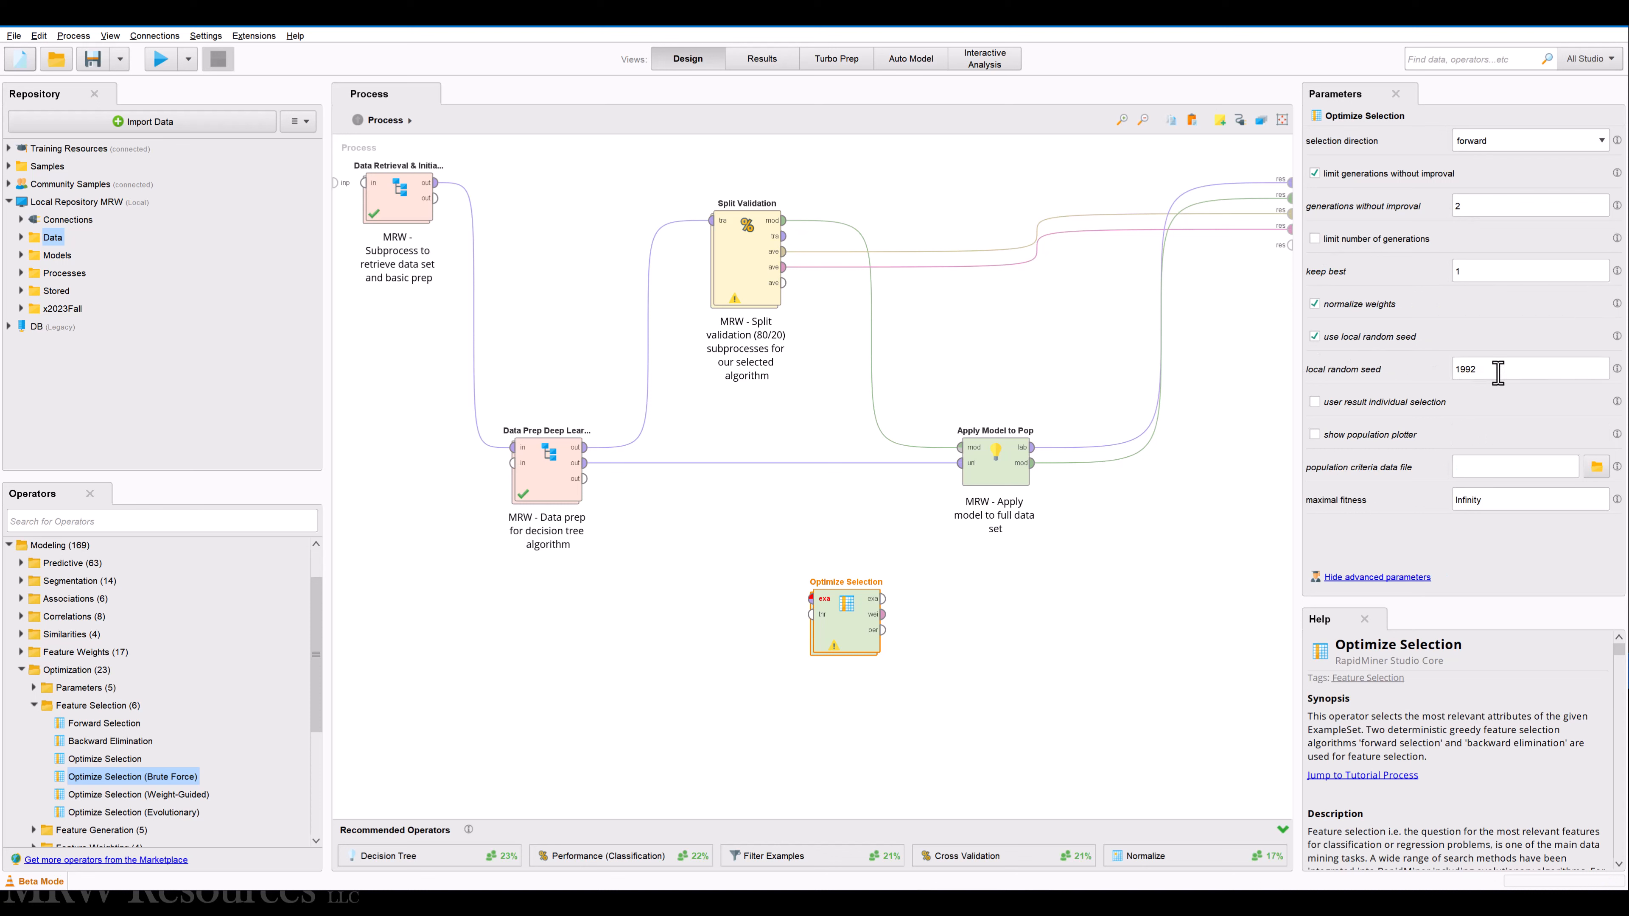
left_click_drag(1494, 367, 1371, 365)
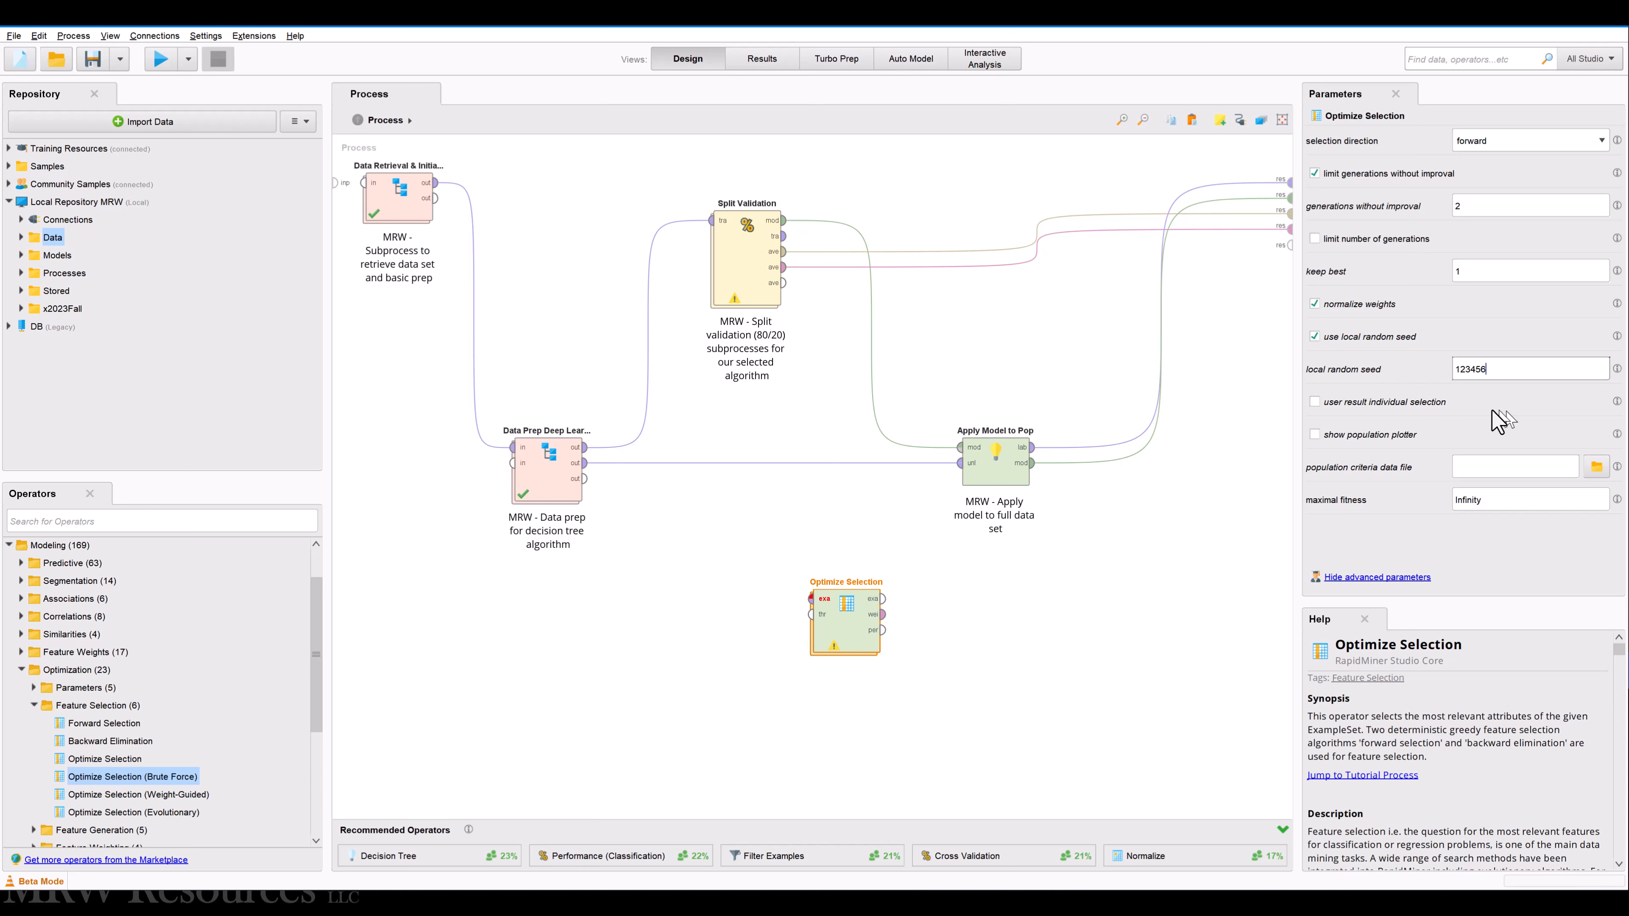
left_click(1314, 435)
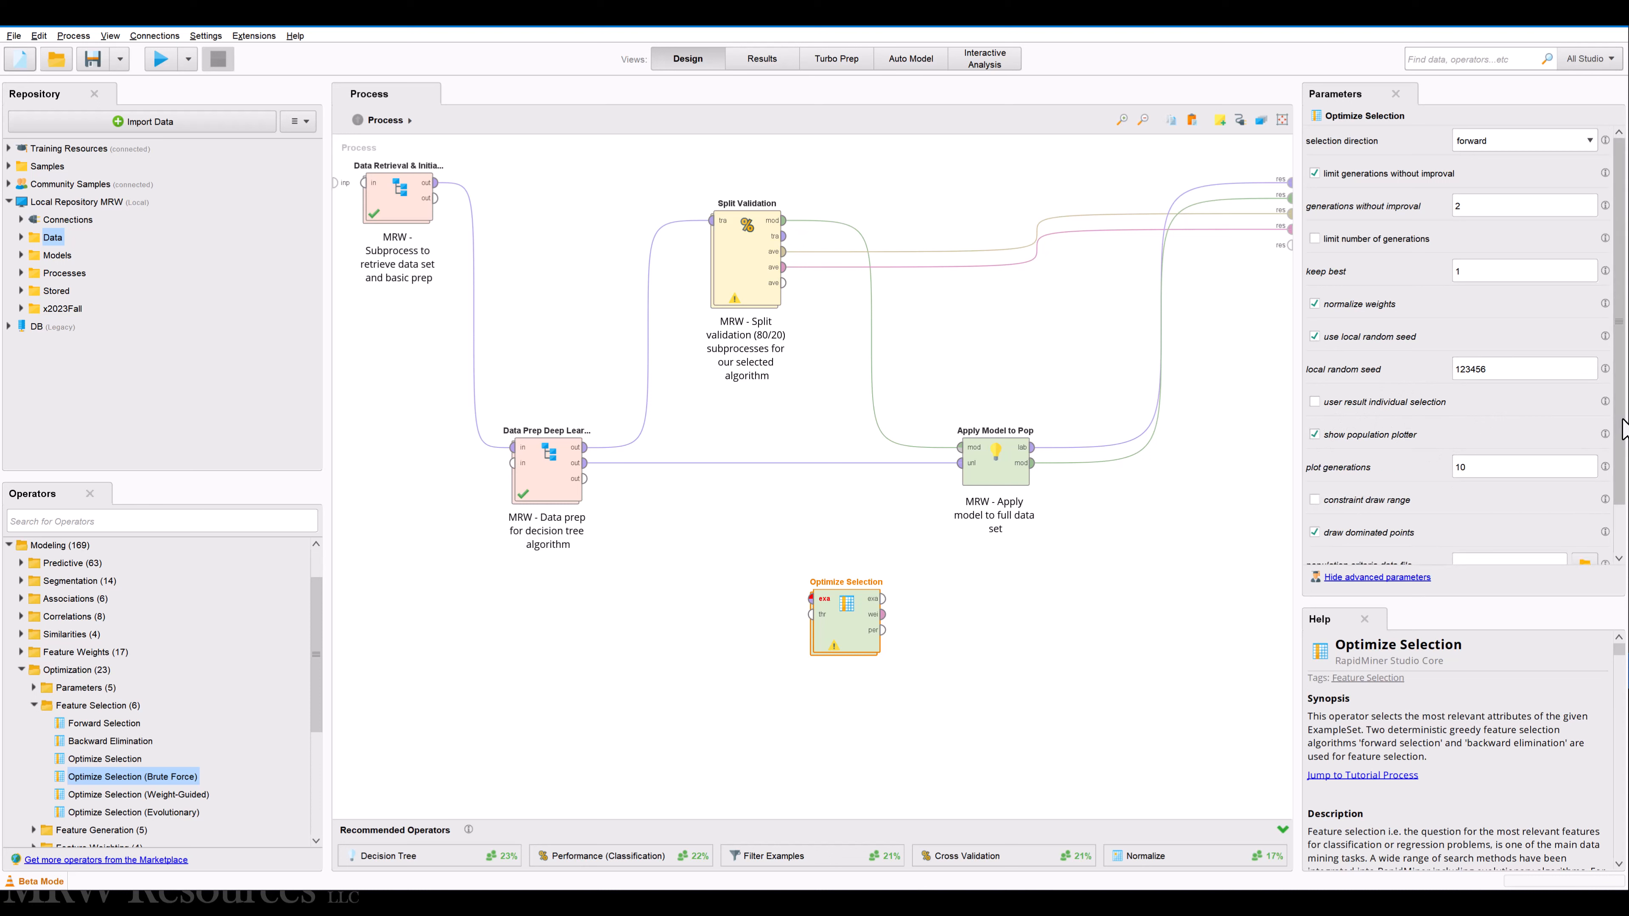
left_click_drag(1621, 415, 1622, 497)
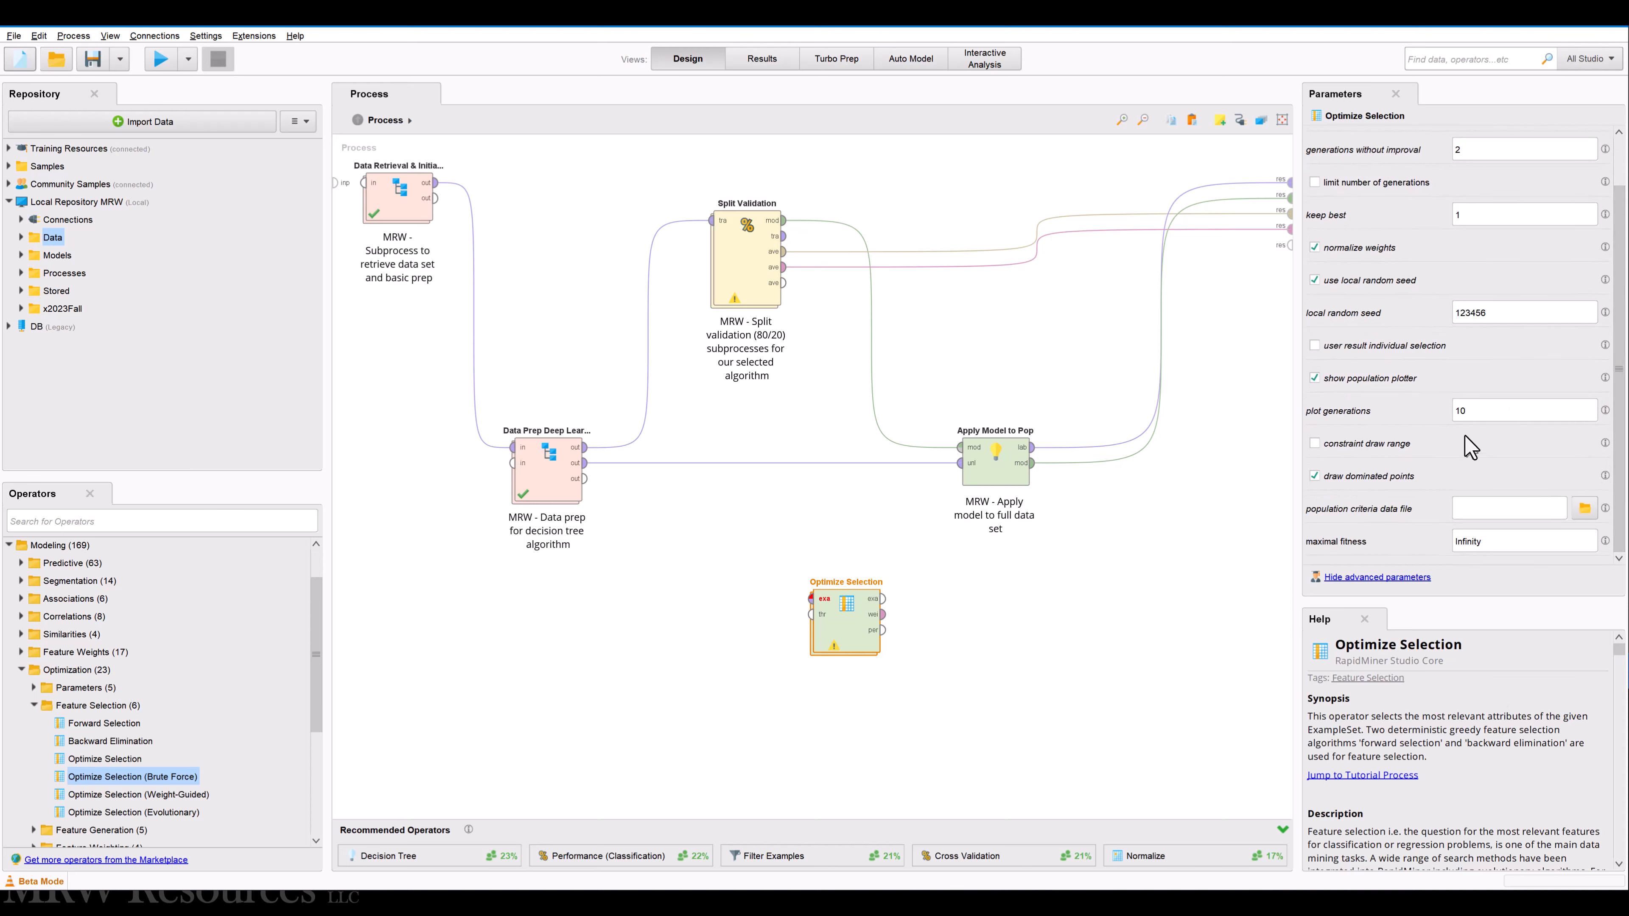
mouse_move(1603, 413)
left_click_drag(1468, 413, 1415, 416)
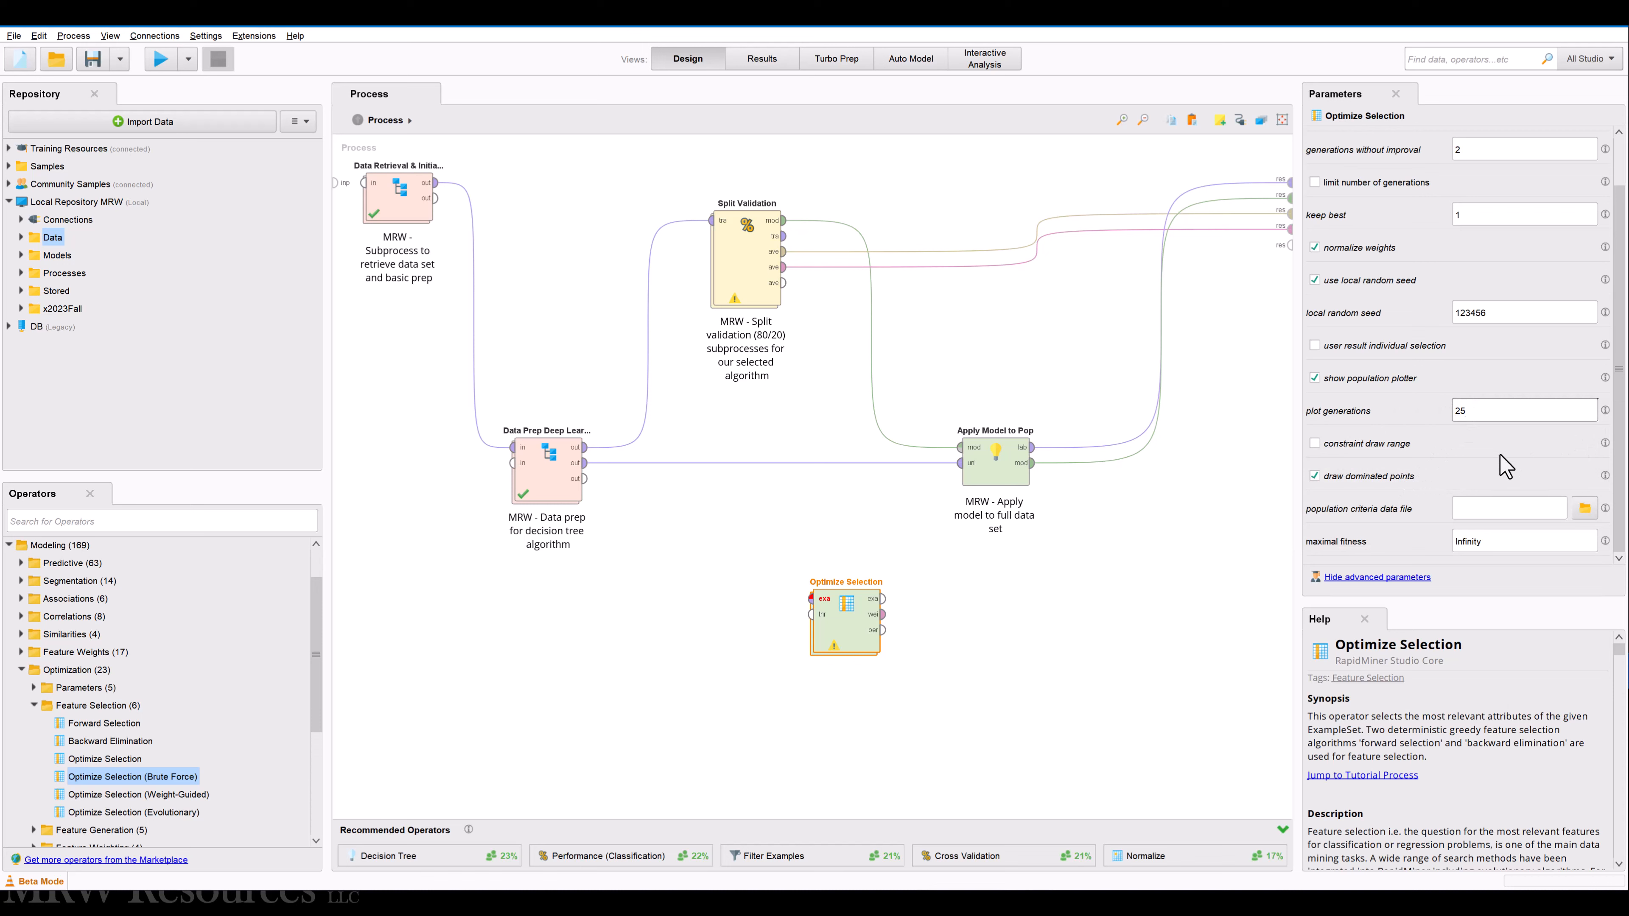
scroll(1505, 466, "up", 3)
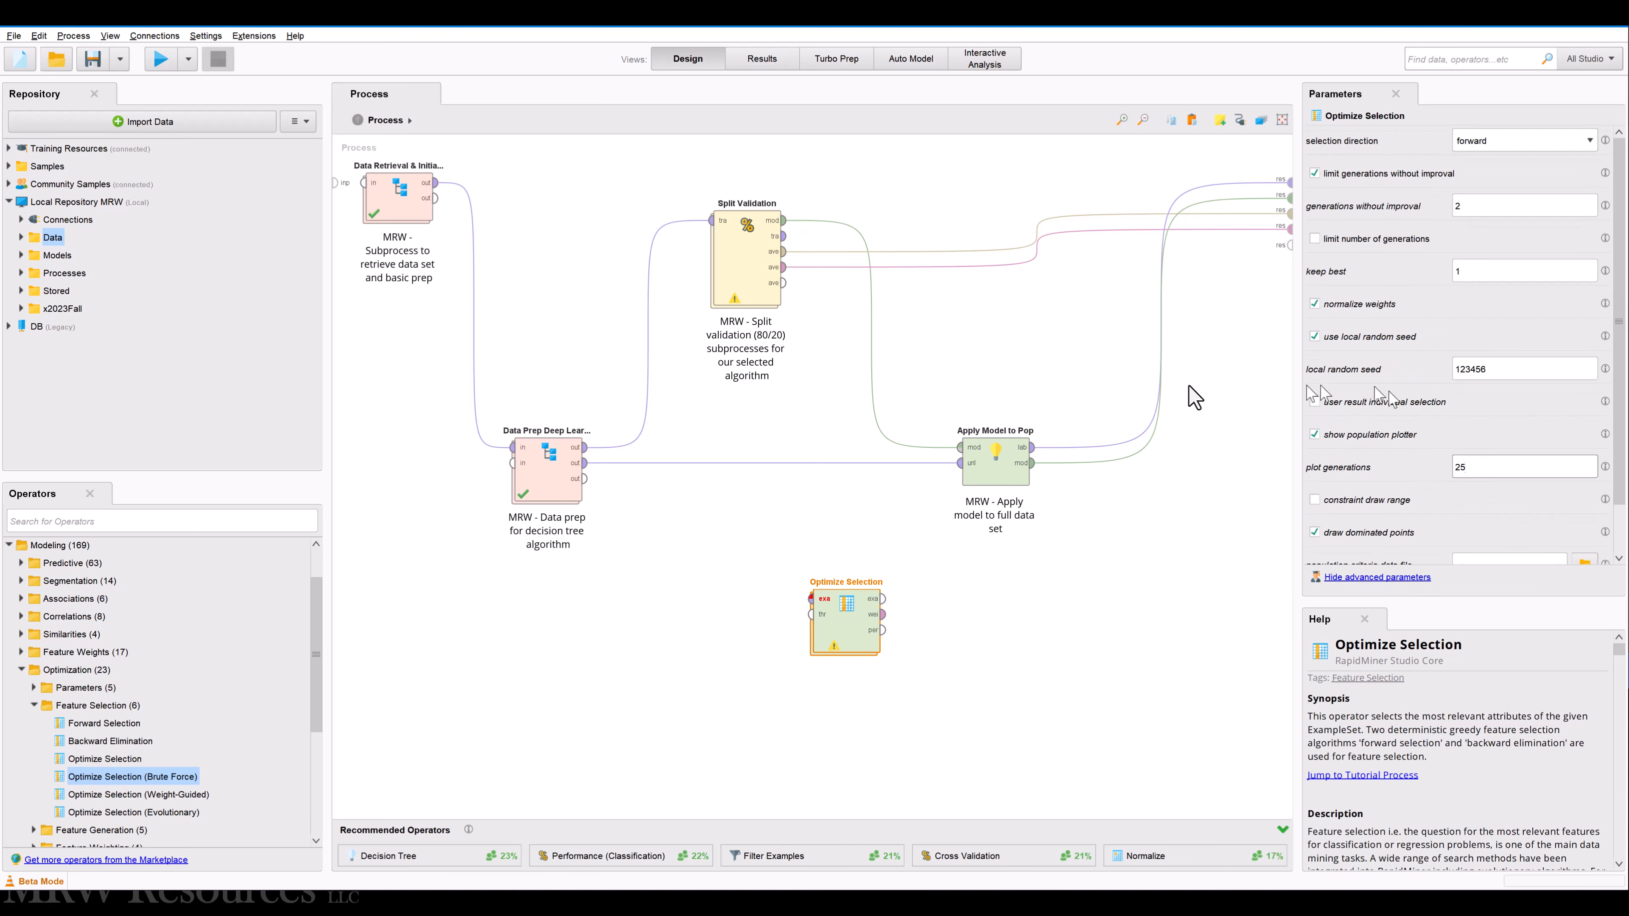
Move Split Validation from the main process into the Optimize Selection subprocess and connect the subprocess's example set input to its training port
double_click(838, 638)
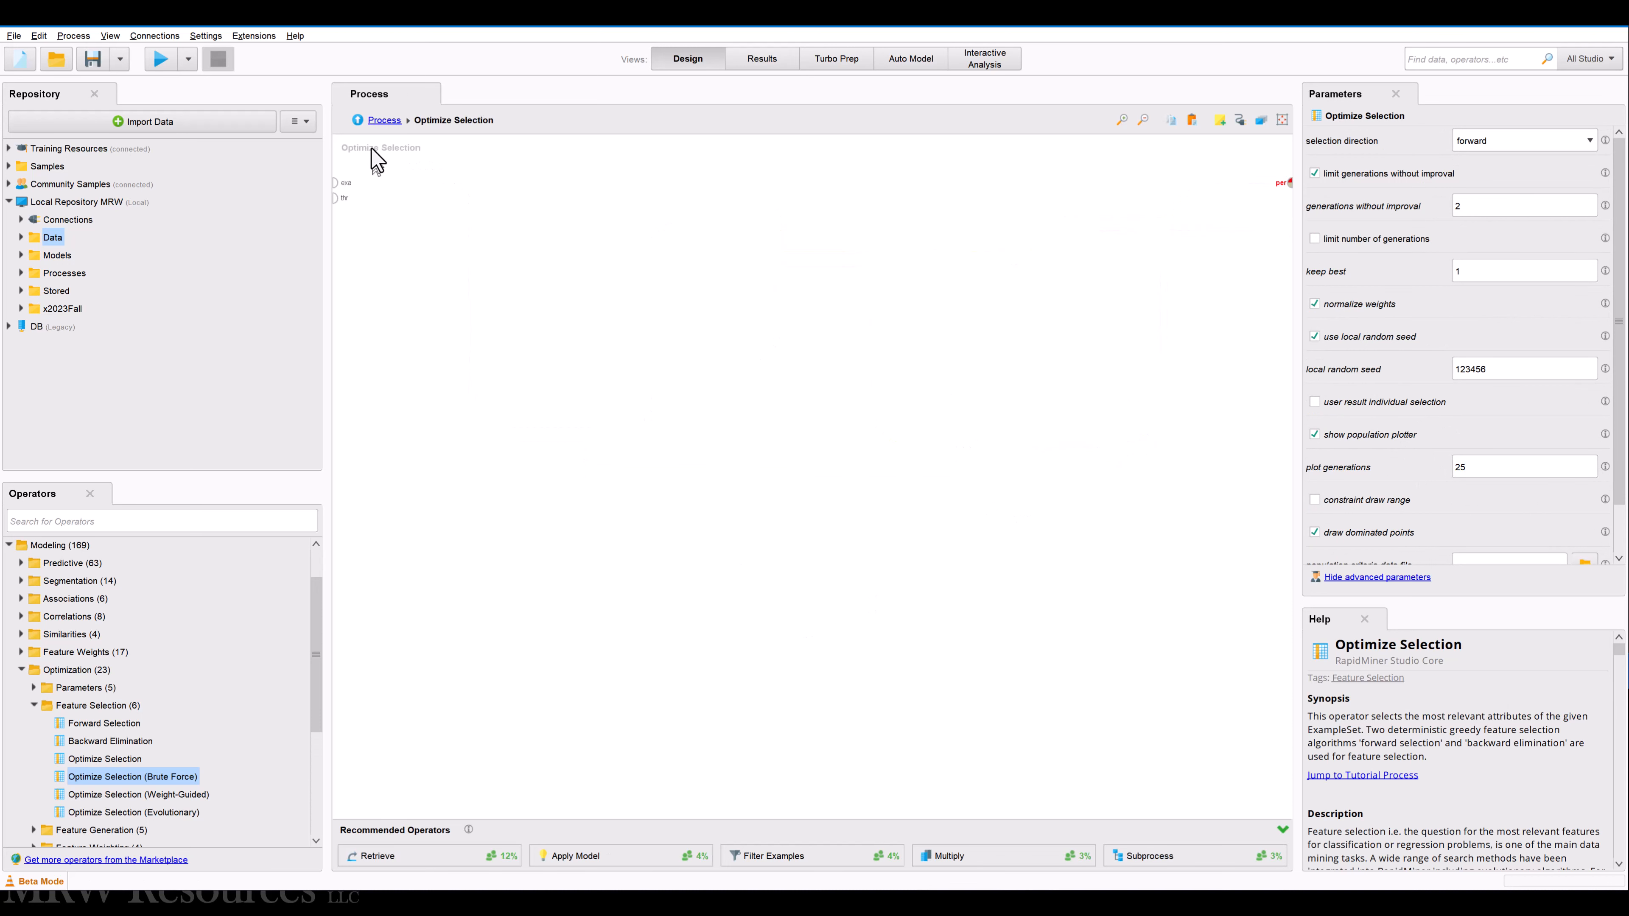
left_click(382, 121)
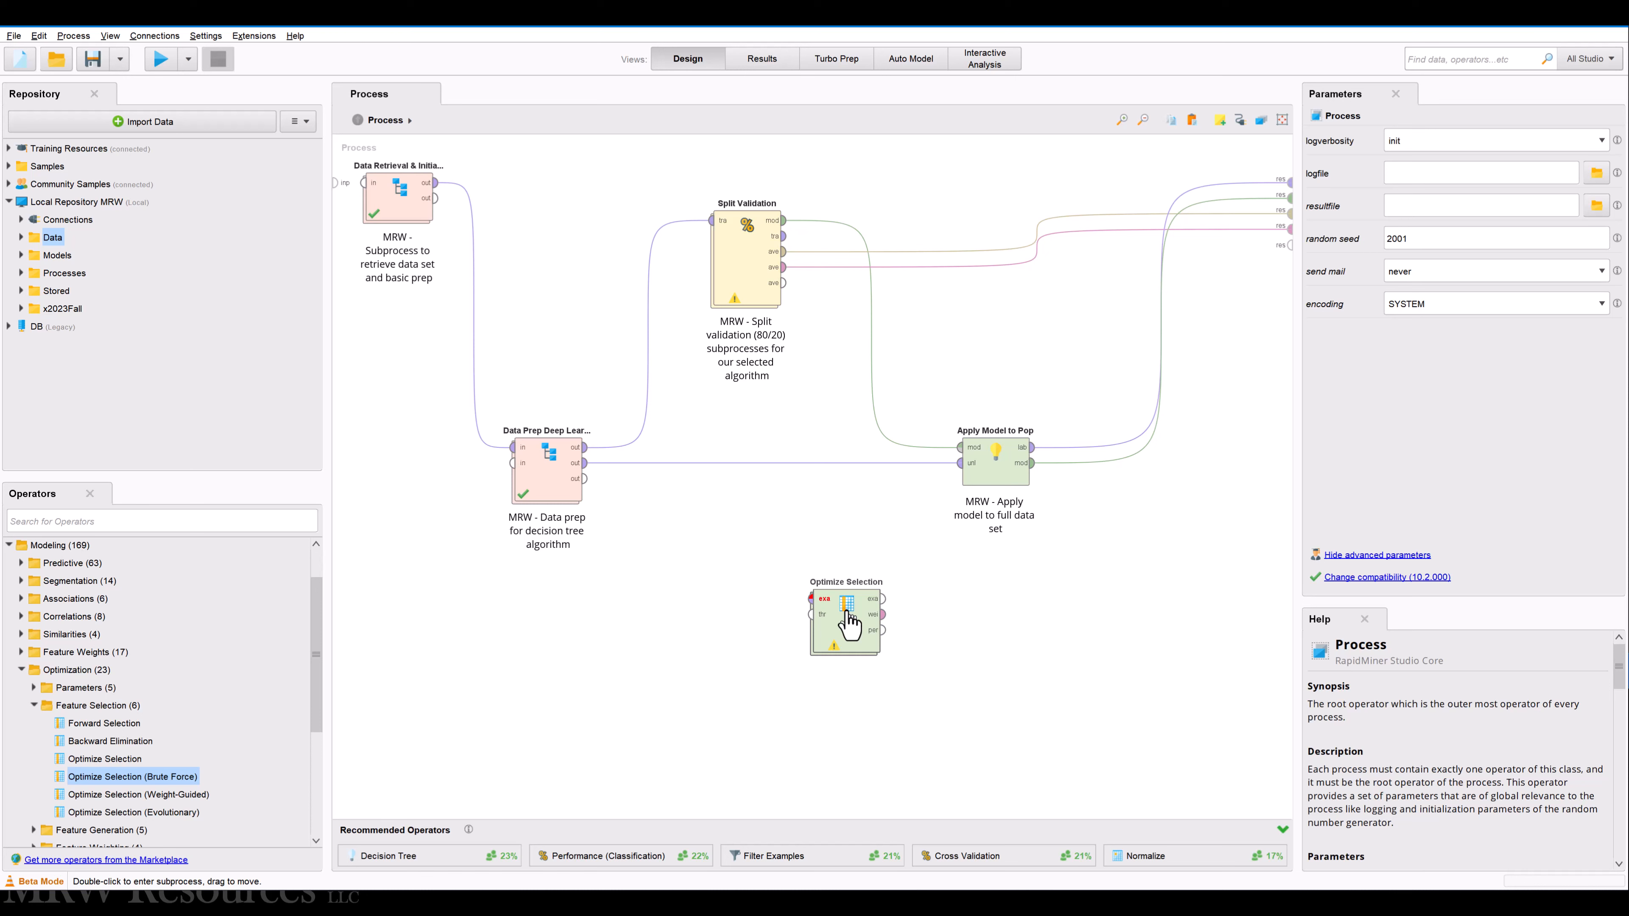
left_click(756, 263)
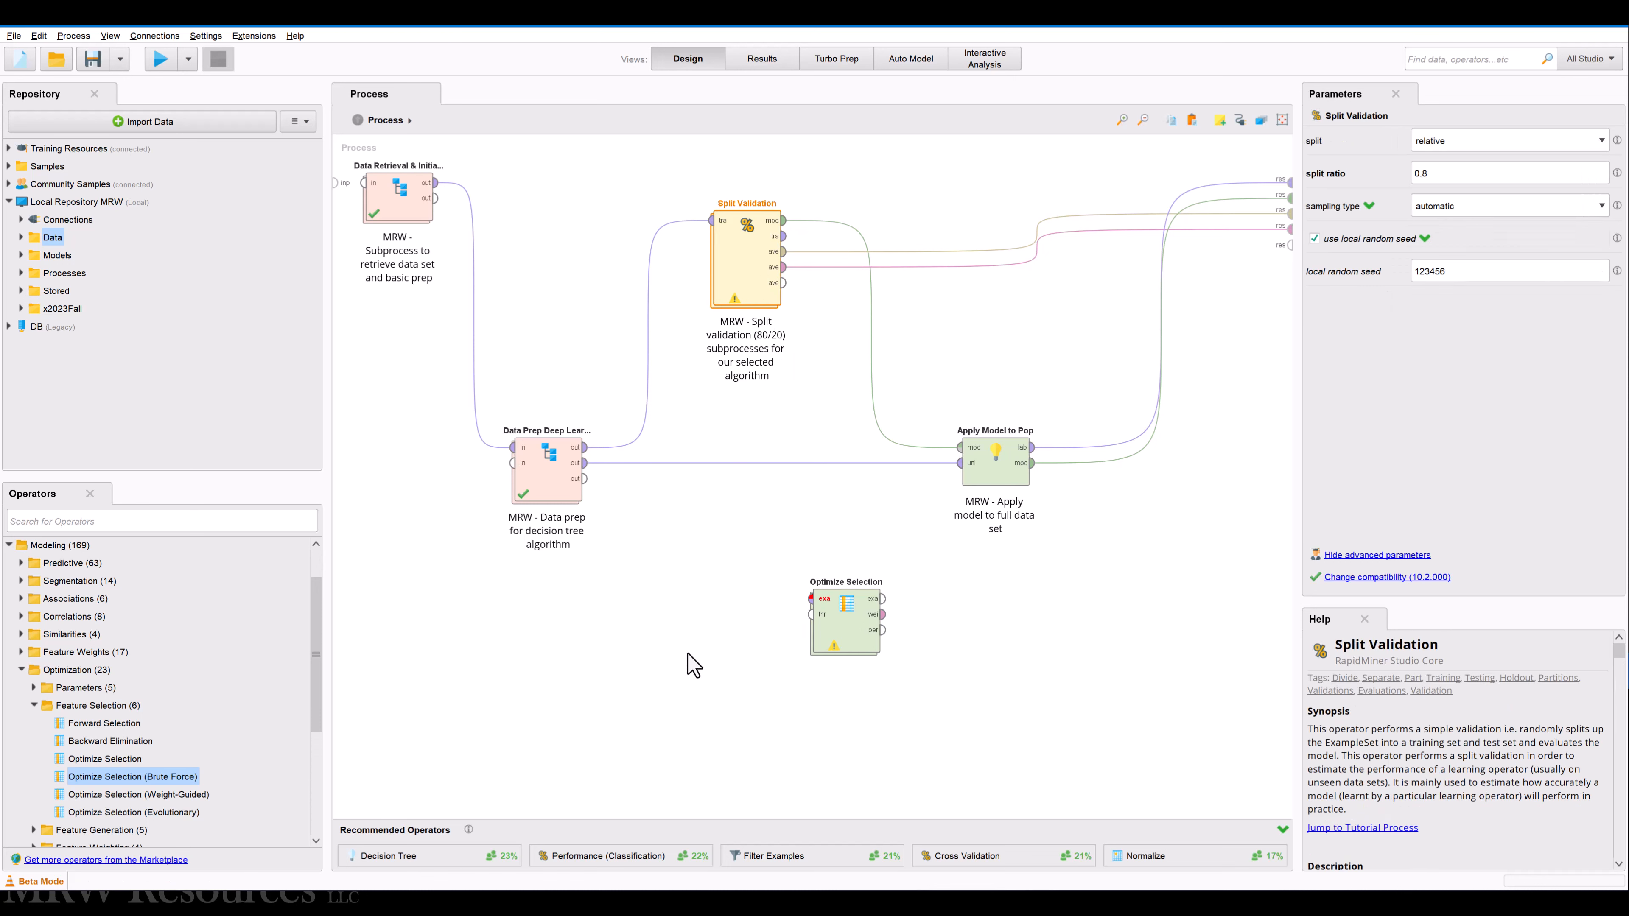
key("Delete")
left_click(848, 628)
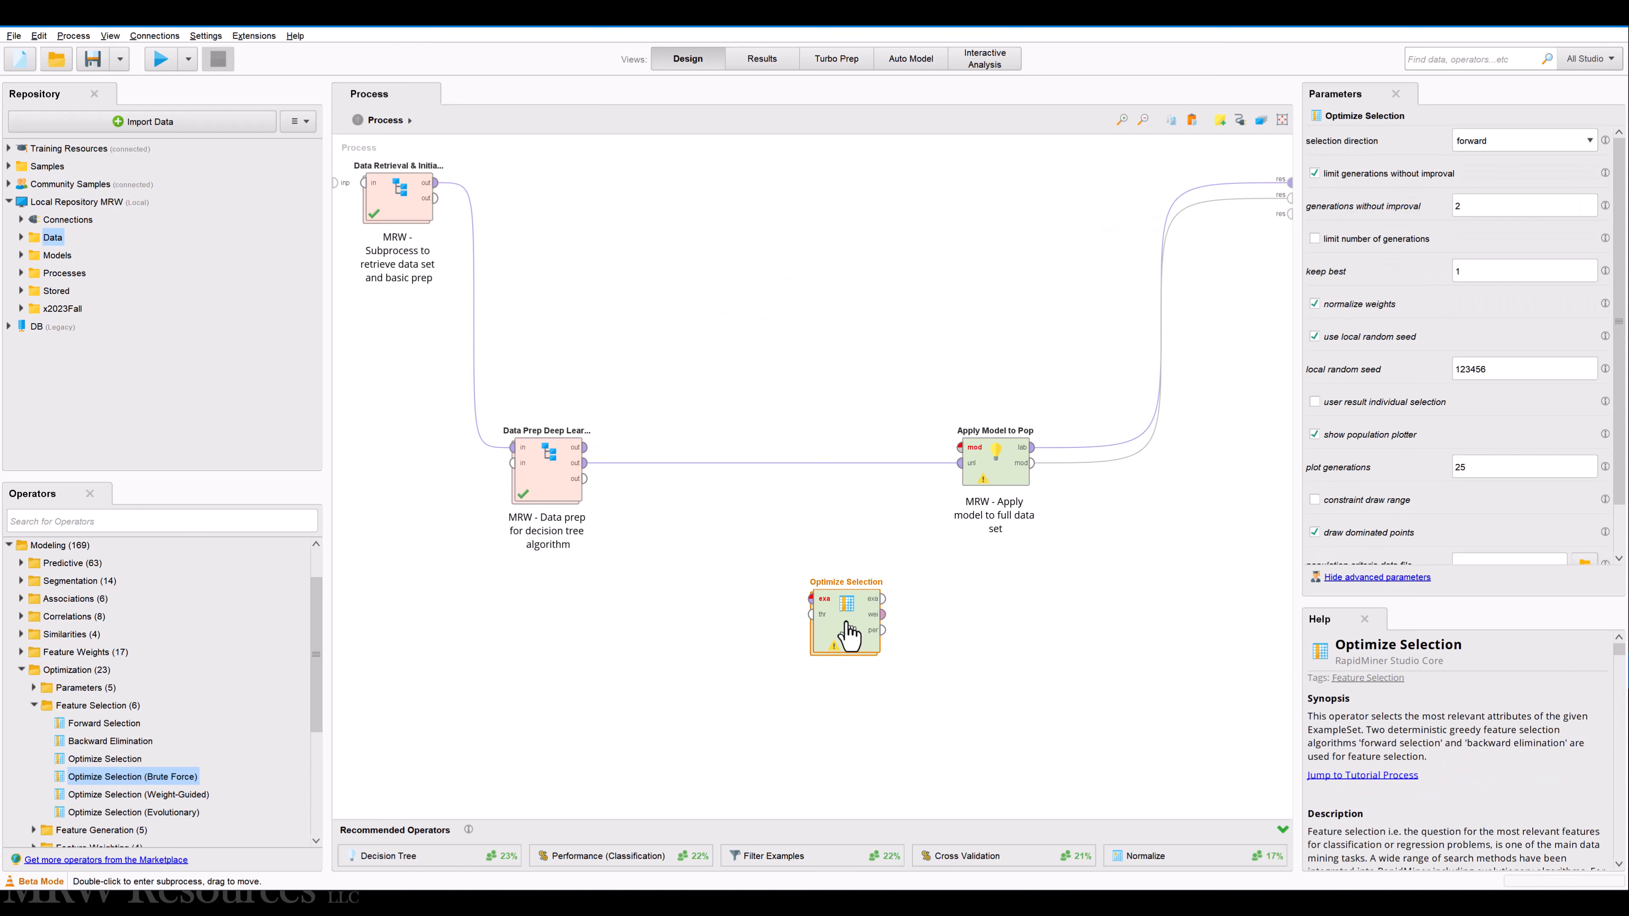
double_click(848, 632)
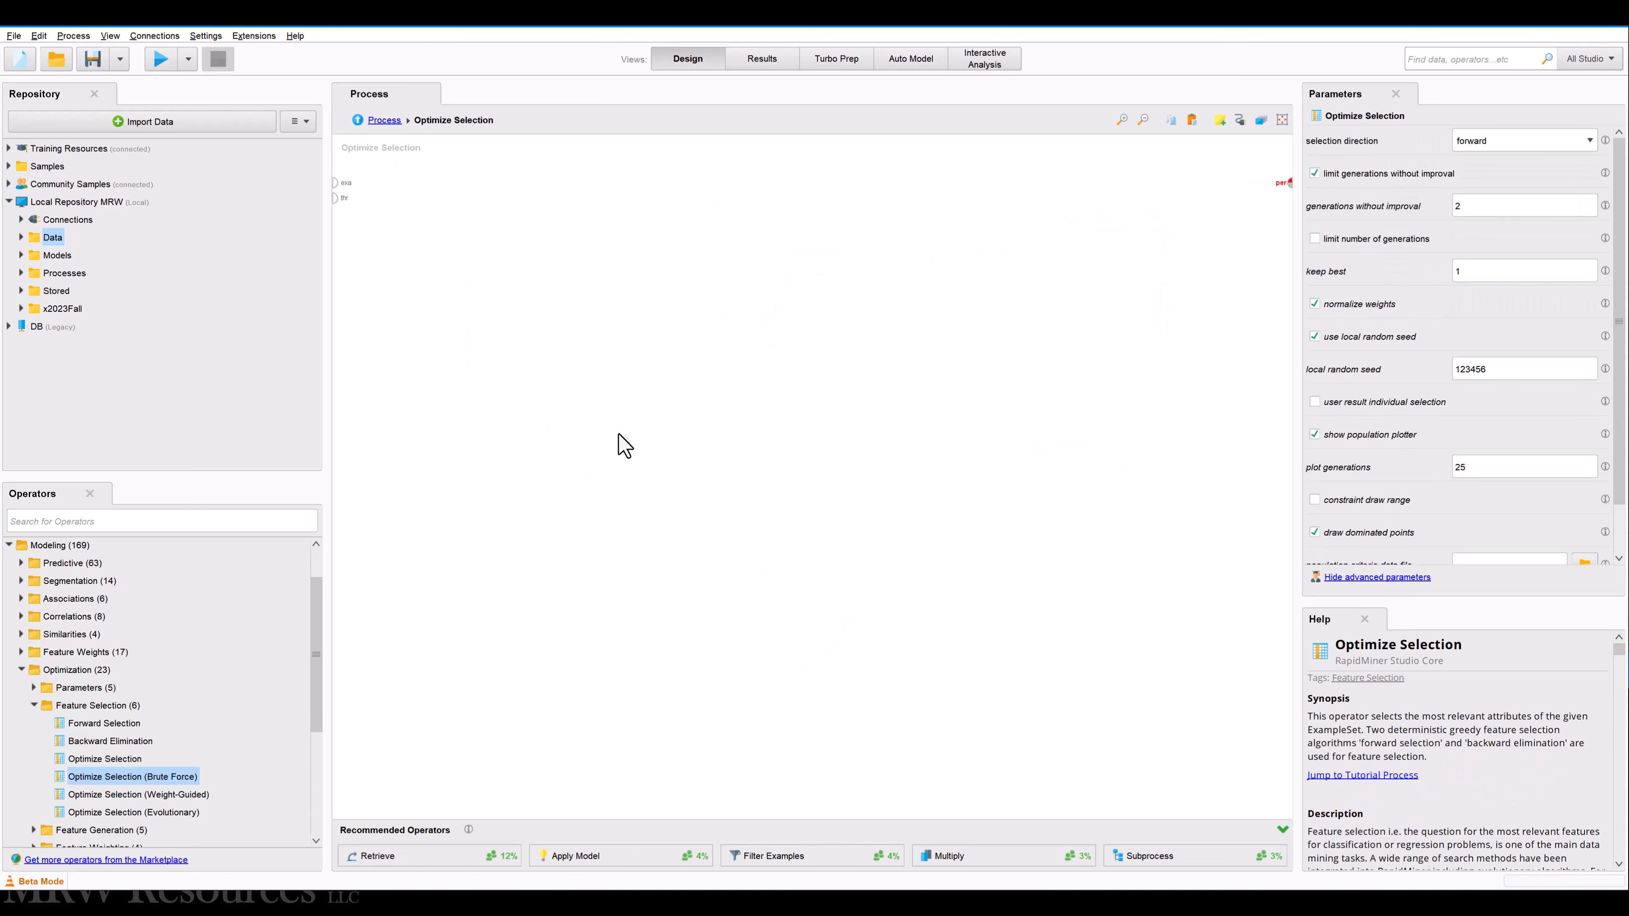
key("ctrl+v")
left_click_drag(573, 427, 564, 224)
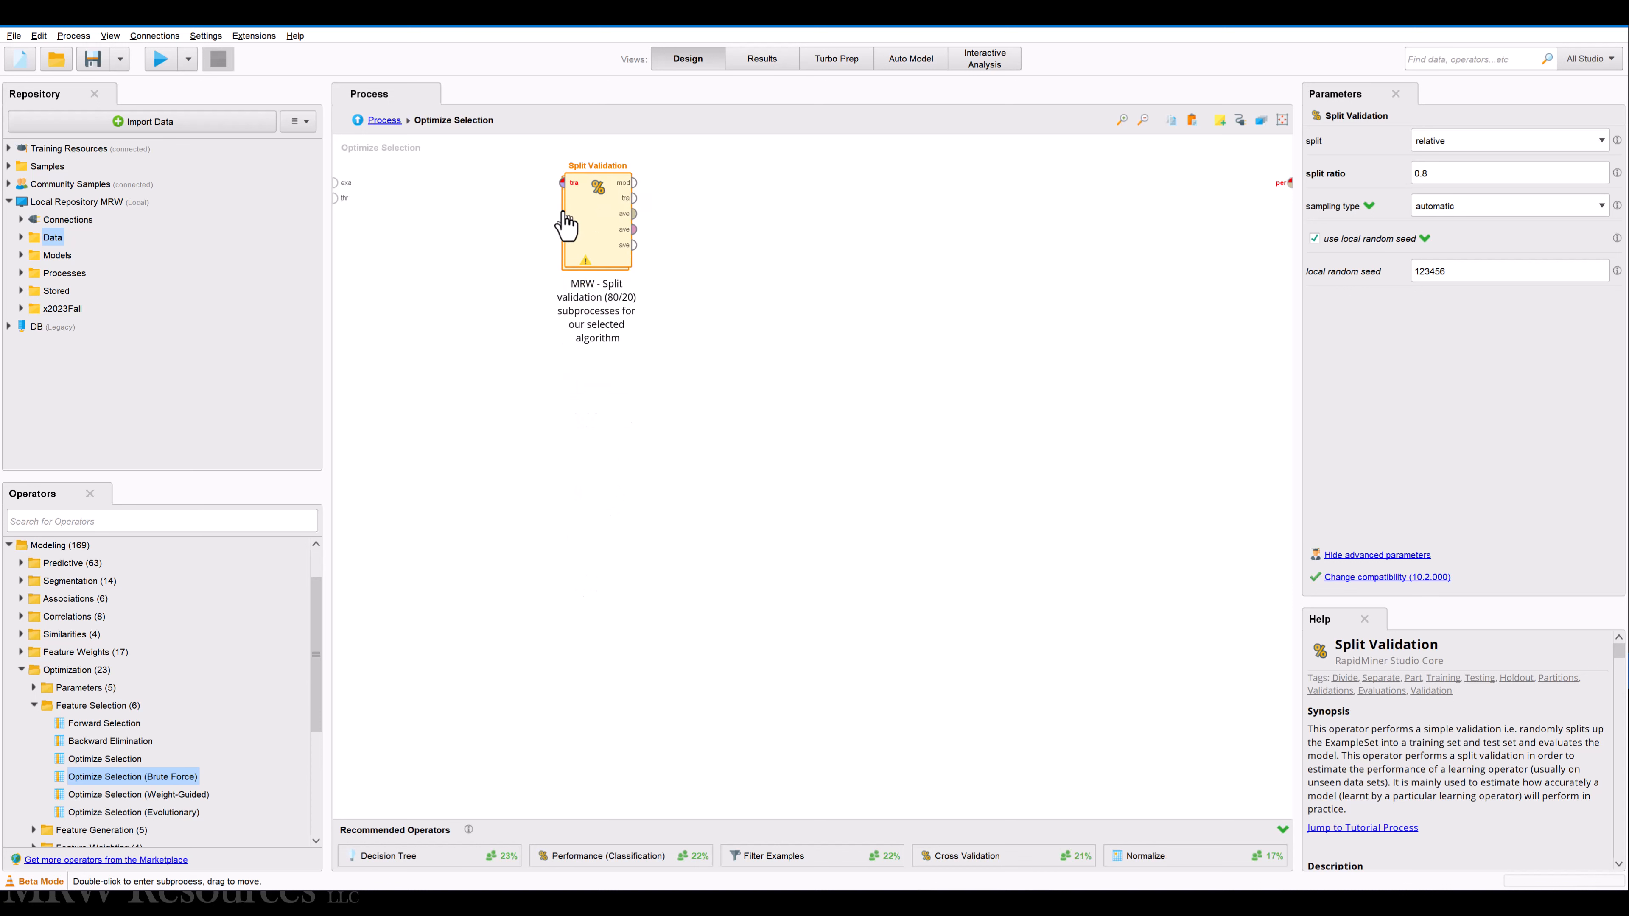
left_click(336, 183)
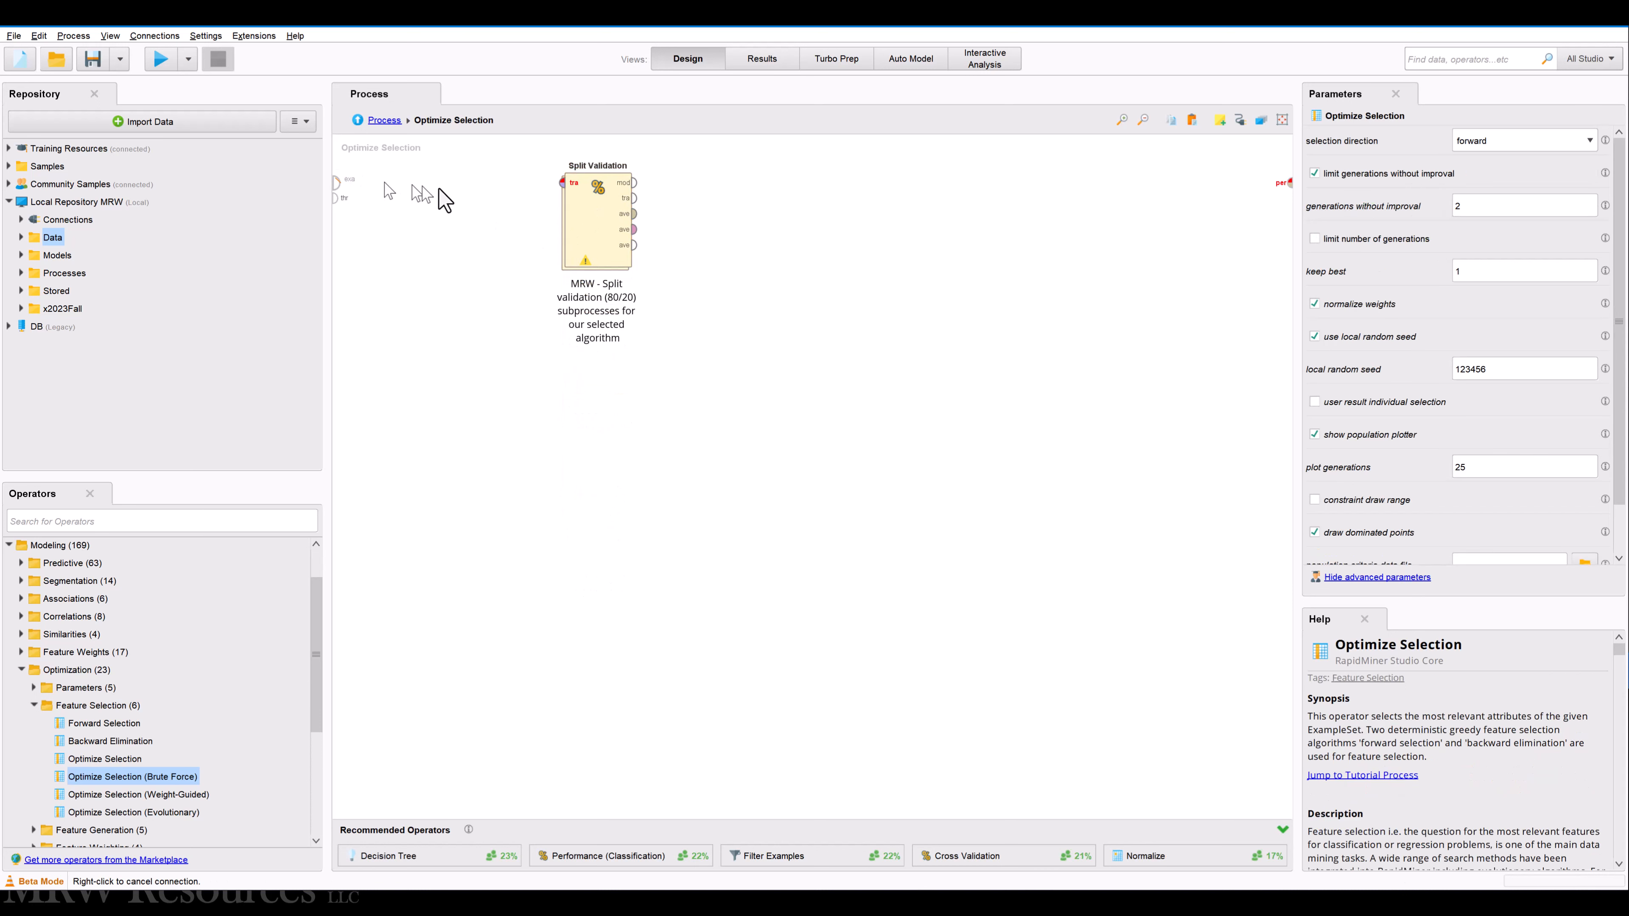
left_click(562, 183)
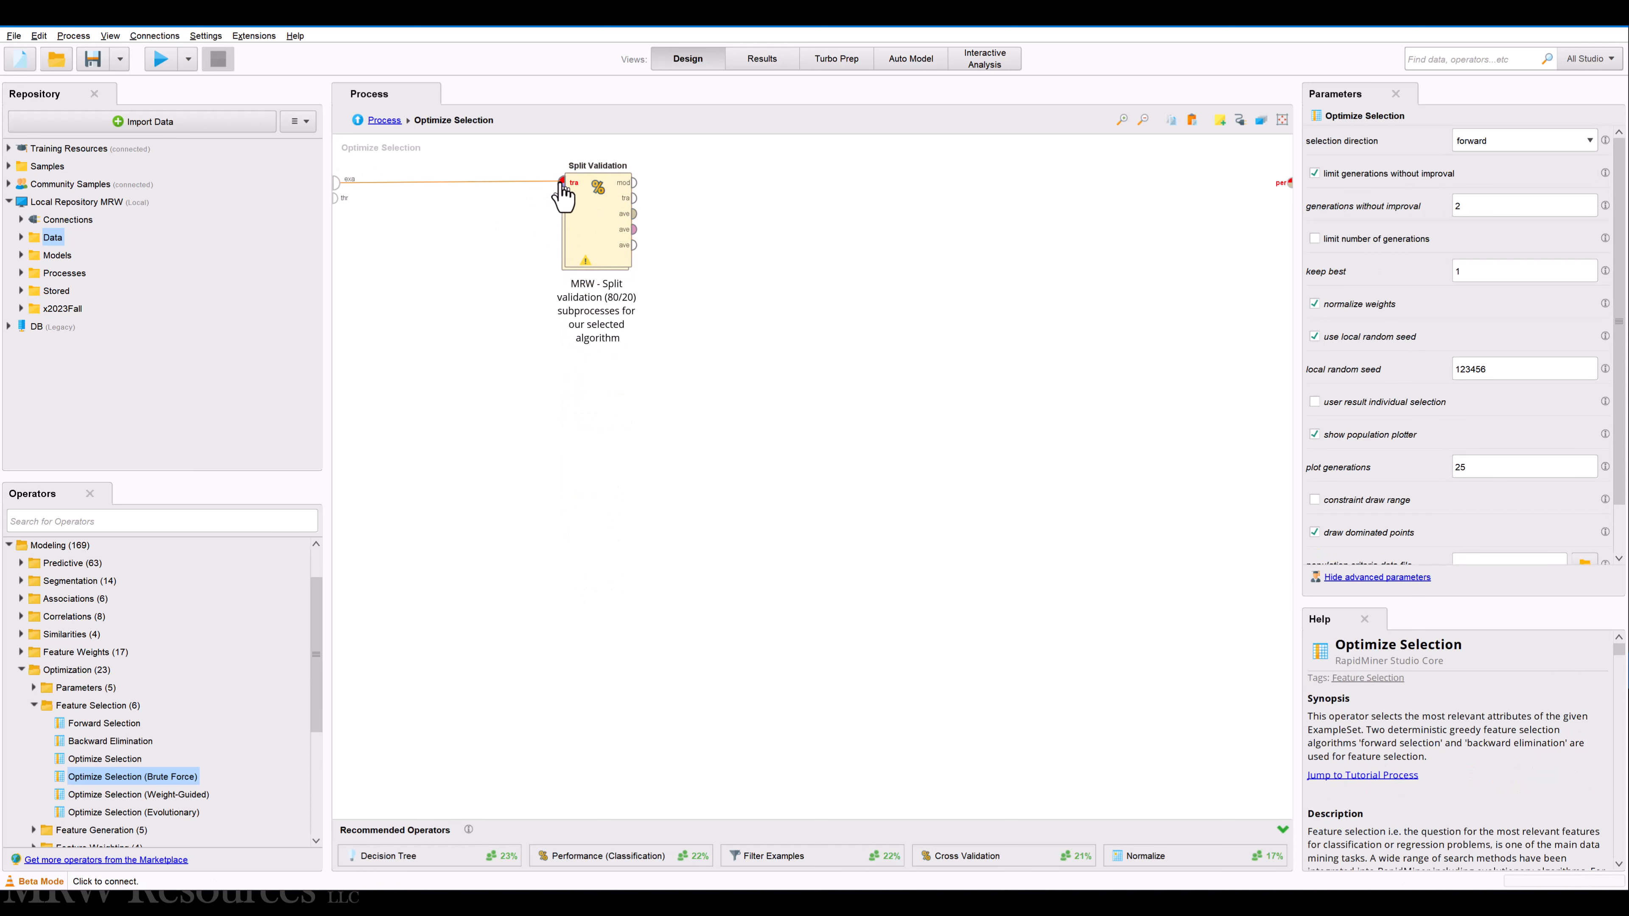
In the main process, place Optimize Selection beyond Data Prep Deep Learning, connect the latter's first output to its example set input, and align both operators
left_click(392, 123)
left_click_drag(830, 618, 746, 202)
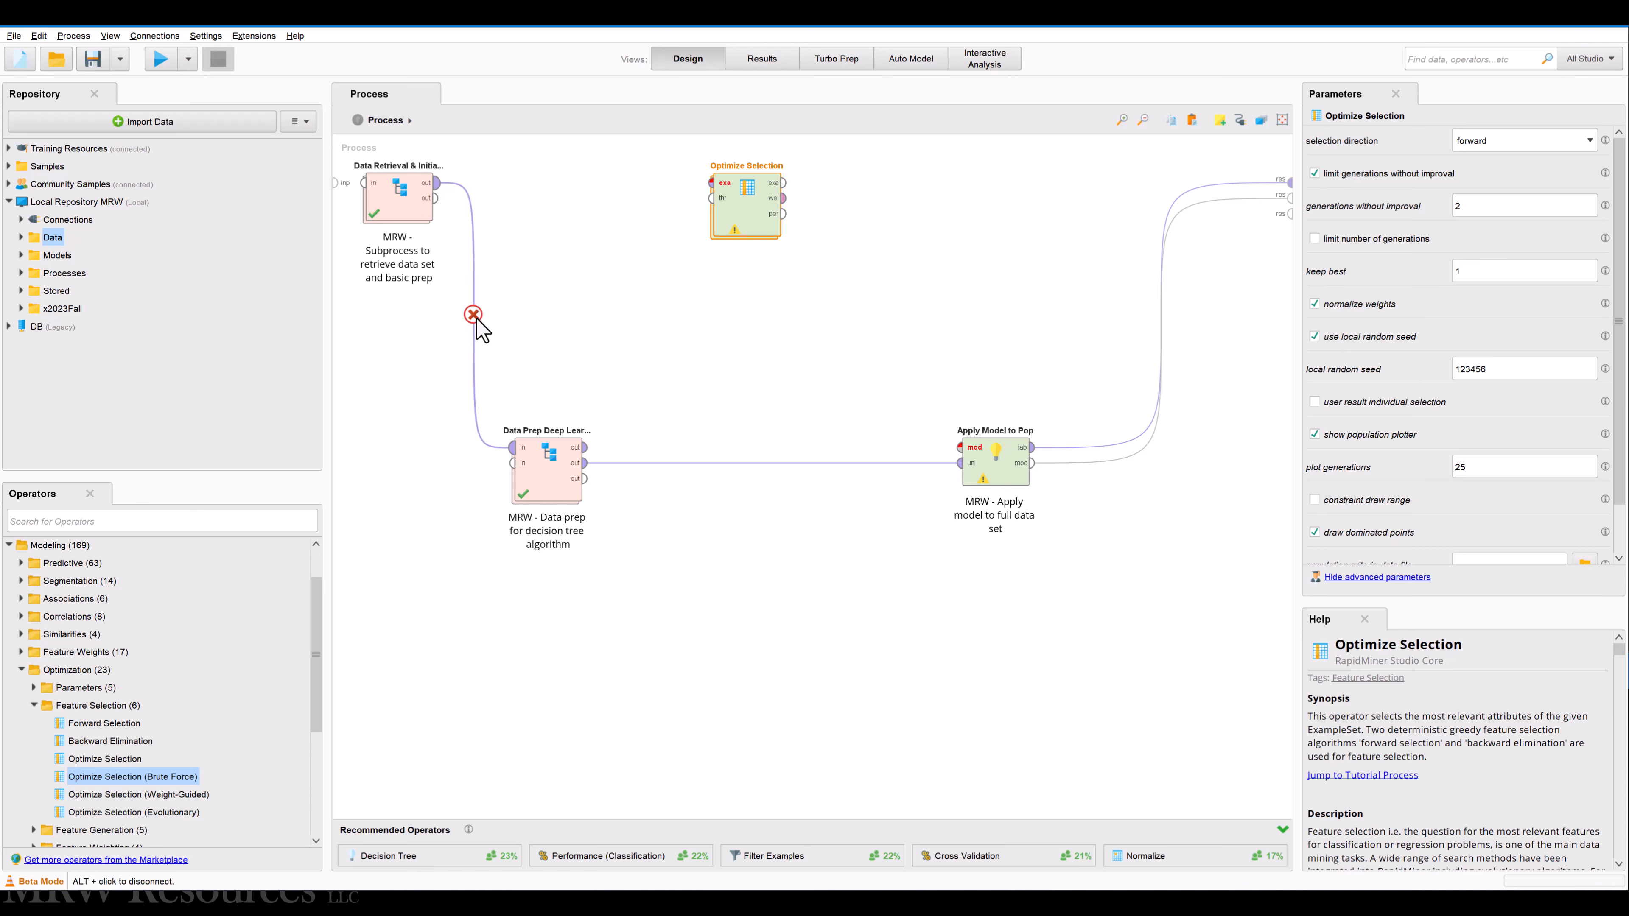
left_click(539, 483)
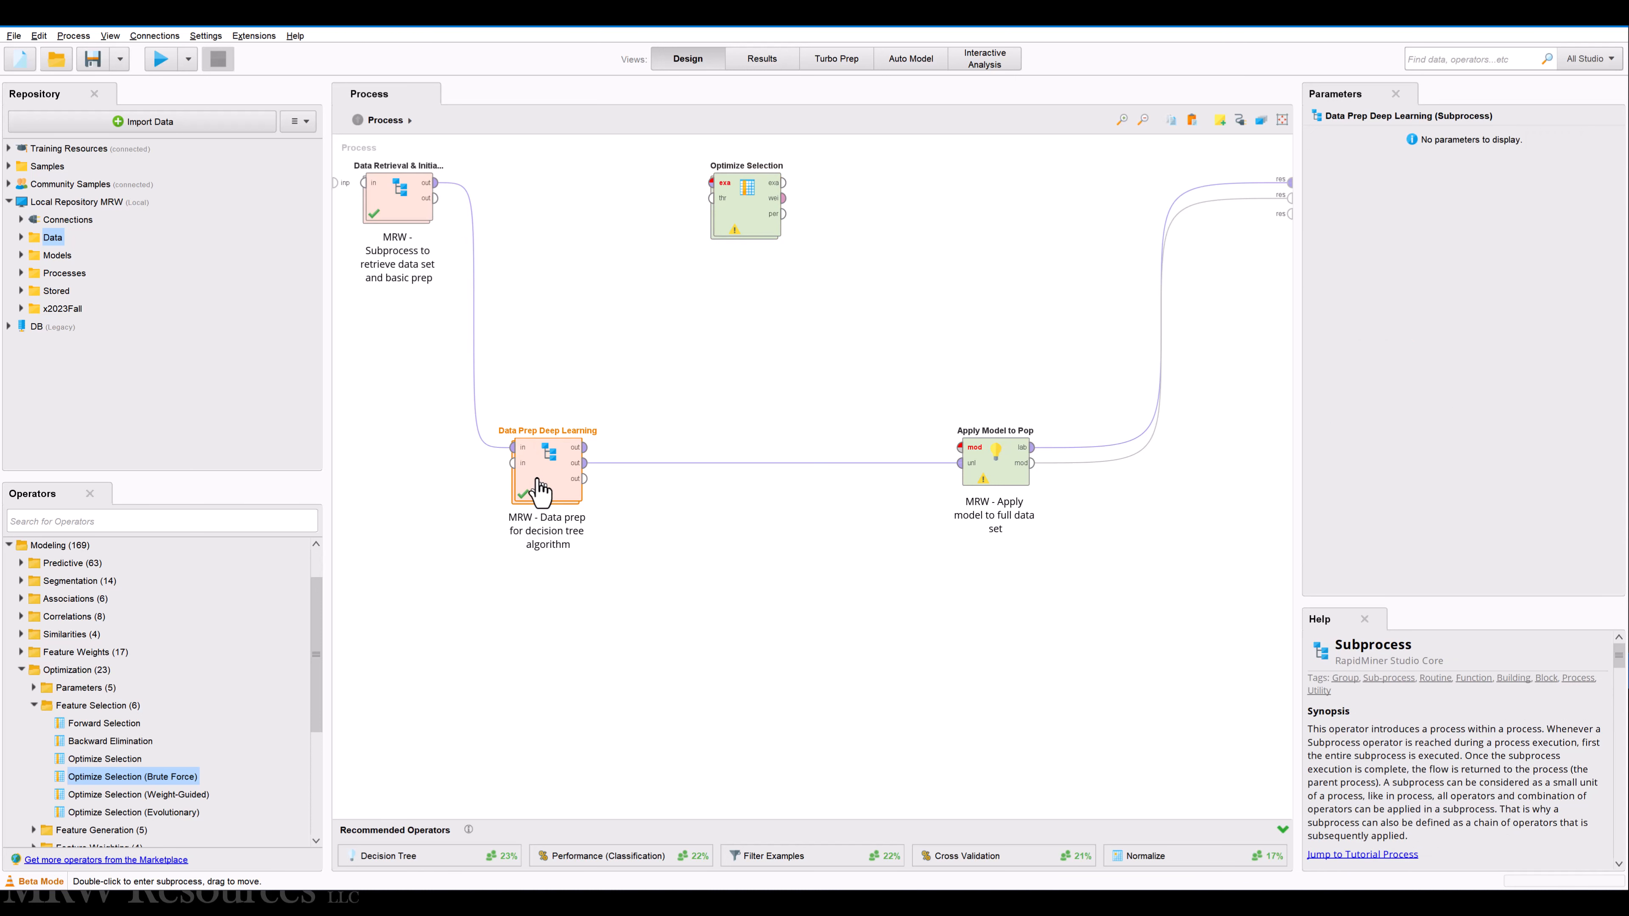
left_click_drag(539, 486, 712, 183)
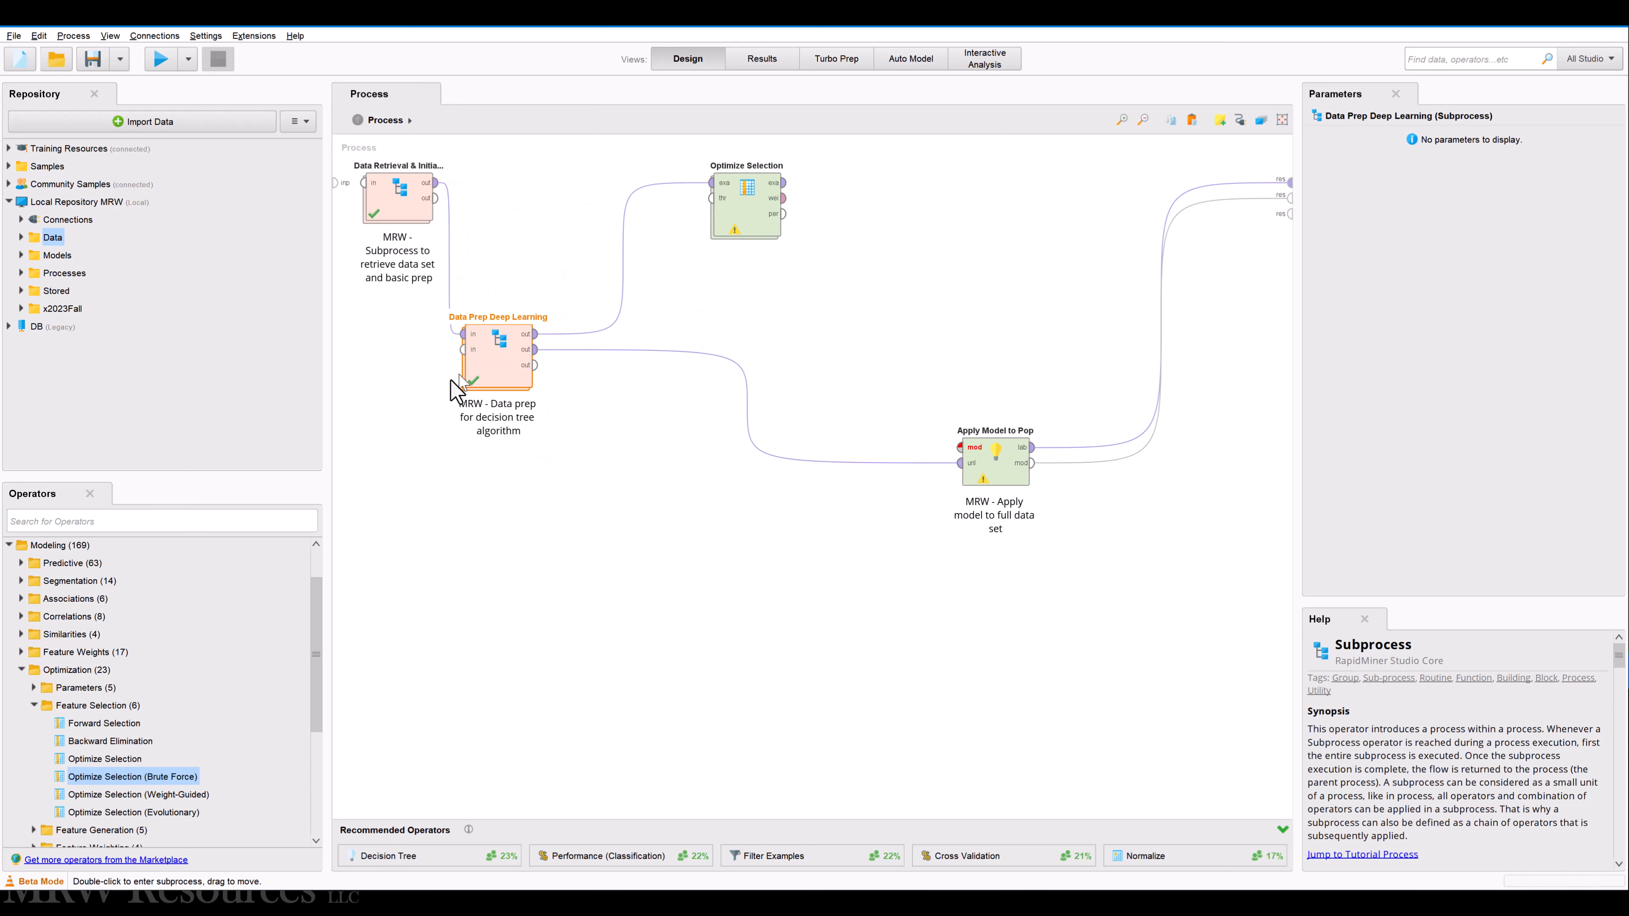
left_click_drag(485, 371, 535, 294)
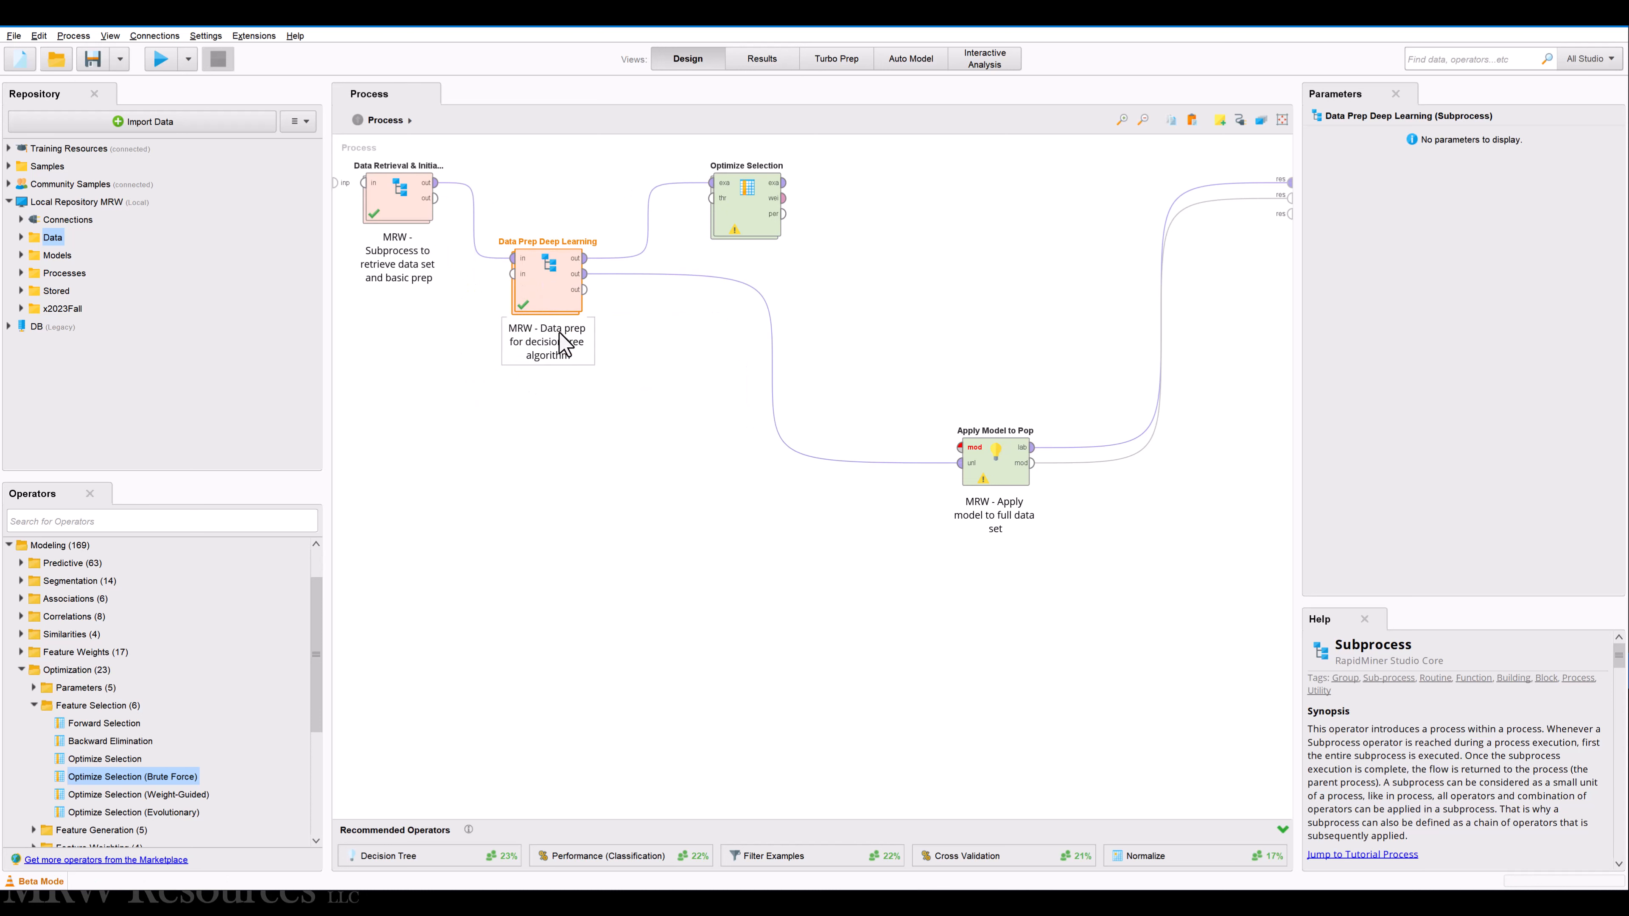
Examine the nested Split Validation training and testing subprocesses inside Optimize Selection, then return to the main process
double_click(727, 212)
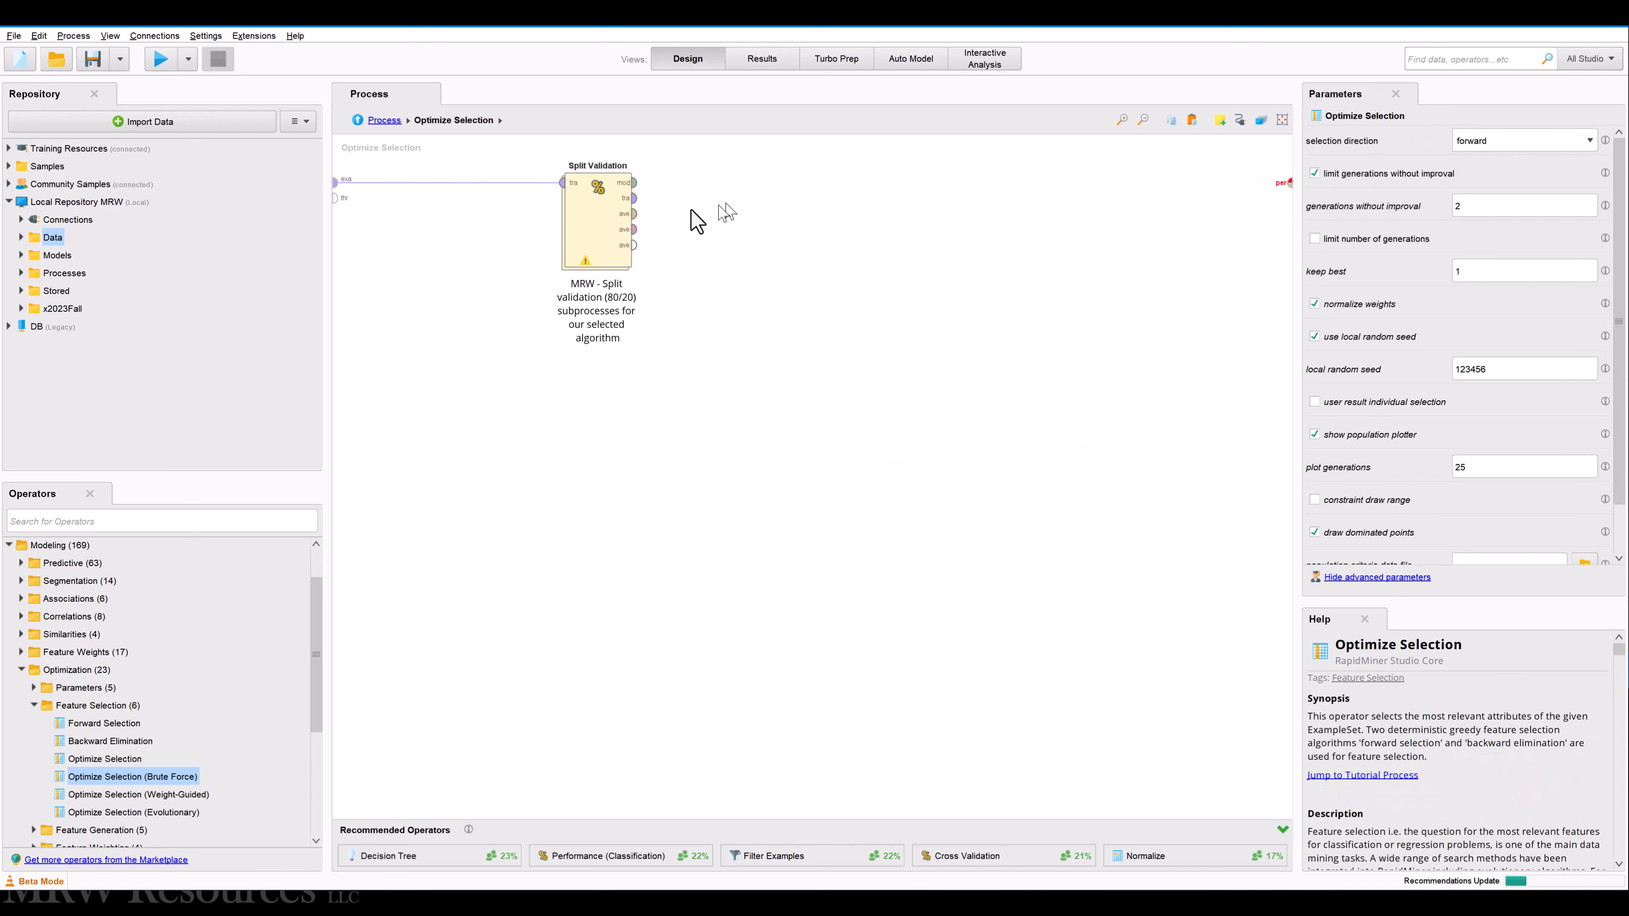
double_click(584, 224)
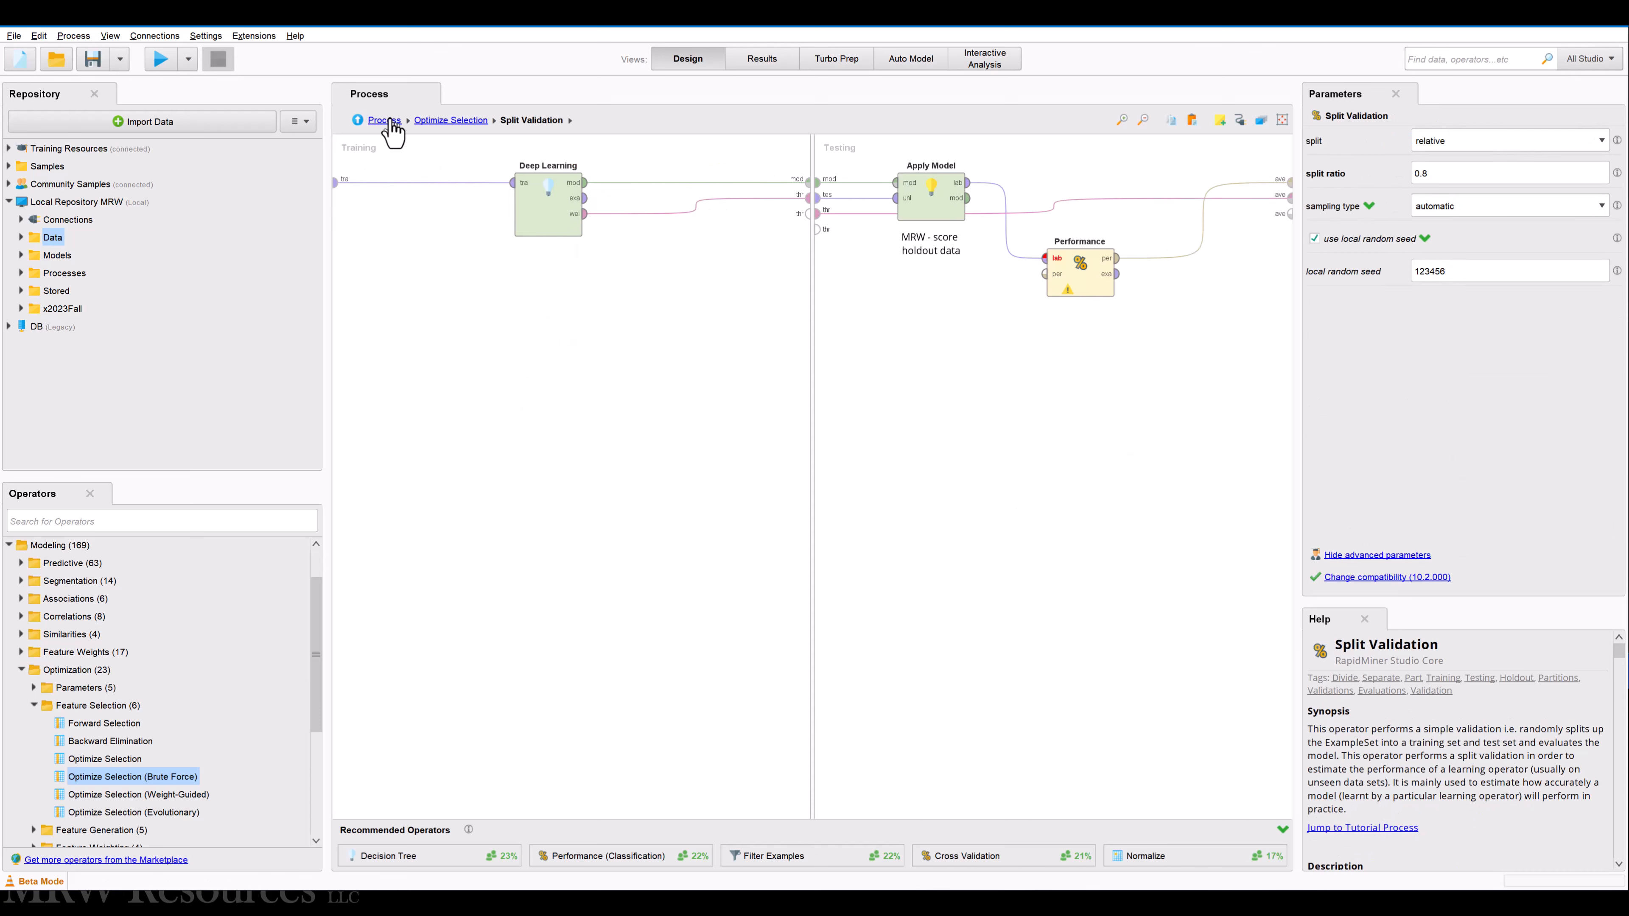
left_click(391, 121)
left_click(745, 218)
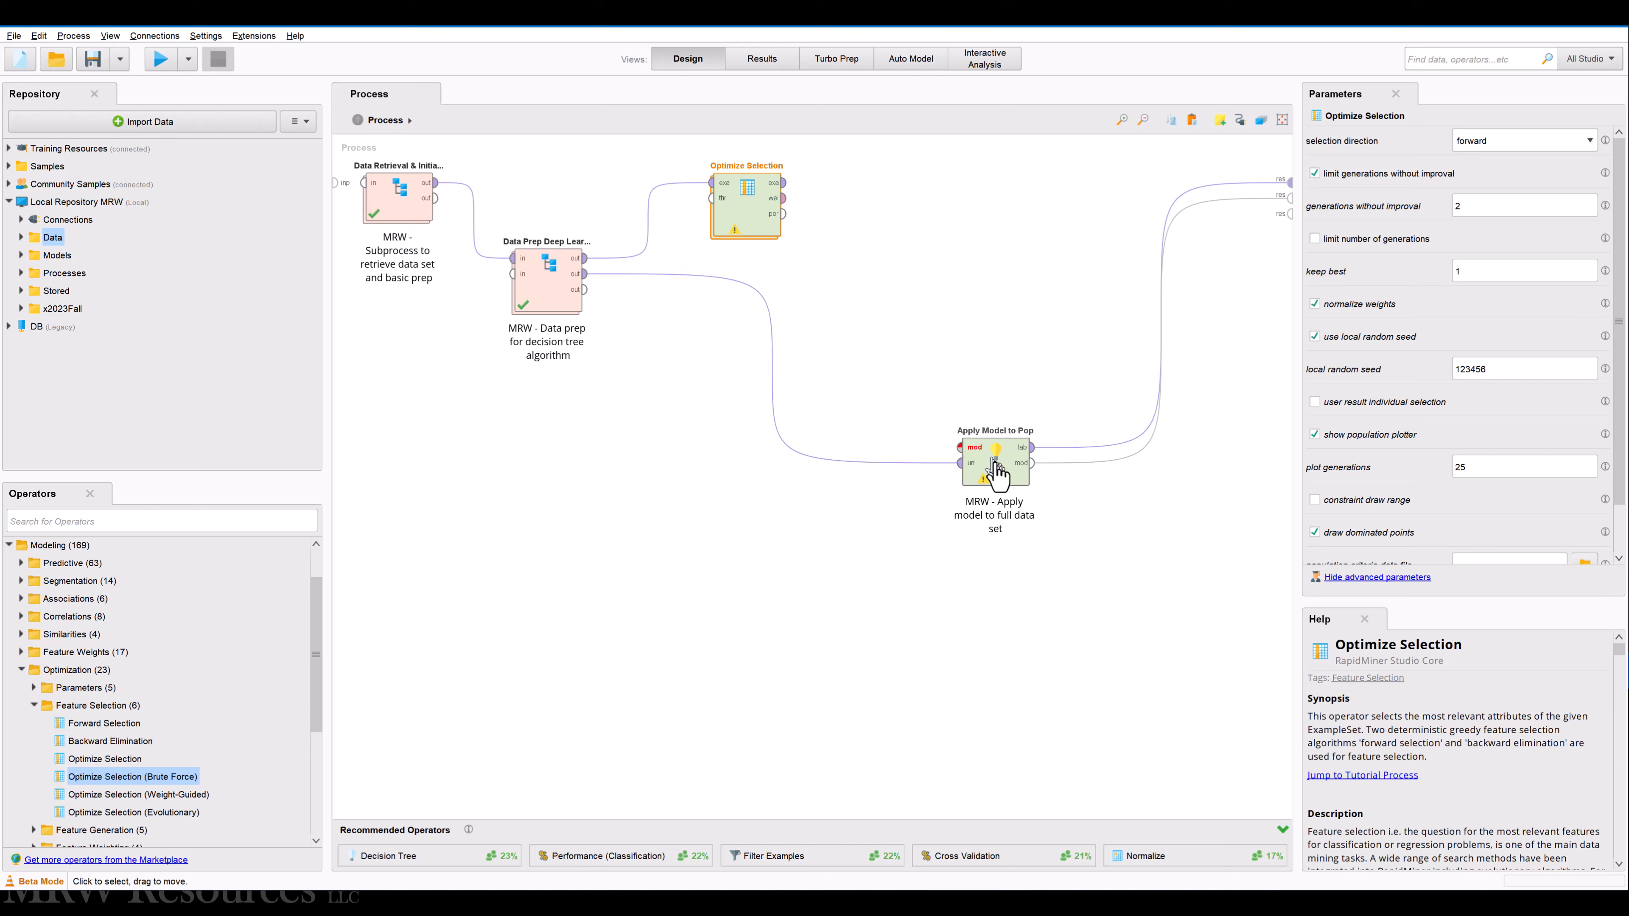
Add a Remember operator to Split Validation's testing subprocess inside Optimize Selection and connect Apply Model's model output to it
double_click(738, 212)
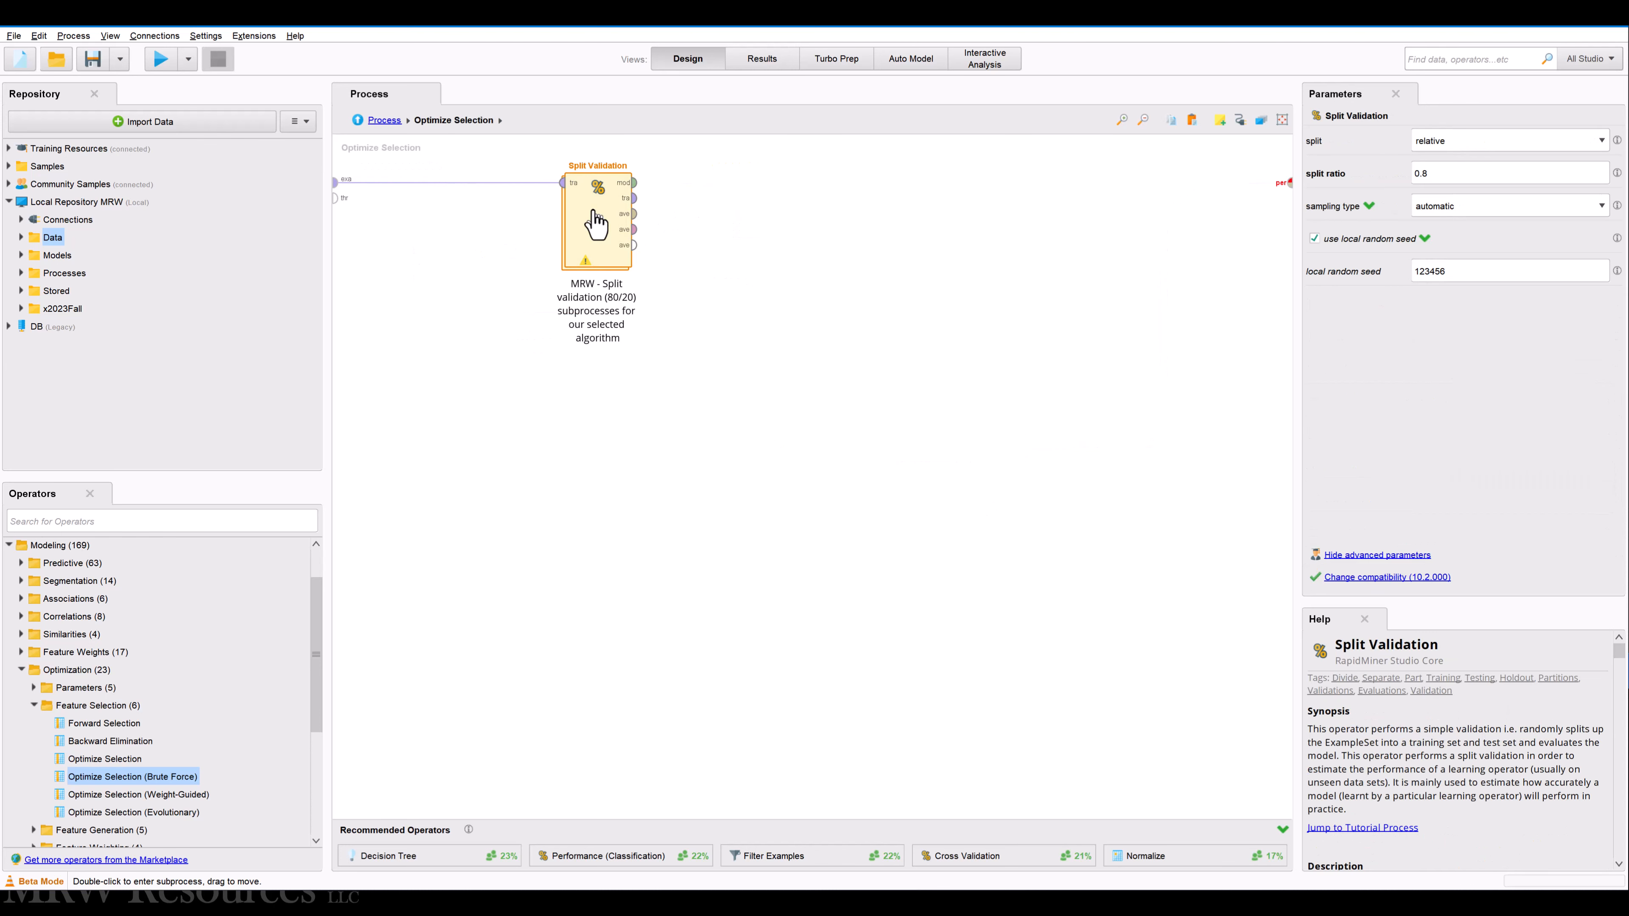
double_click(581, 205)
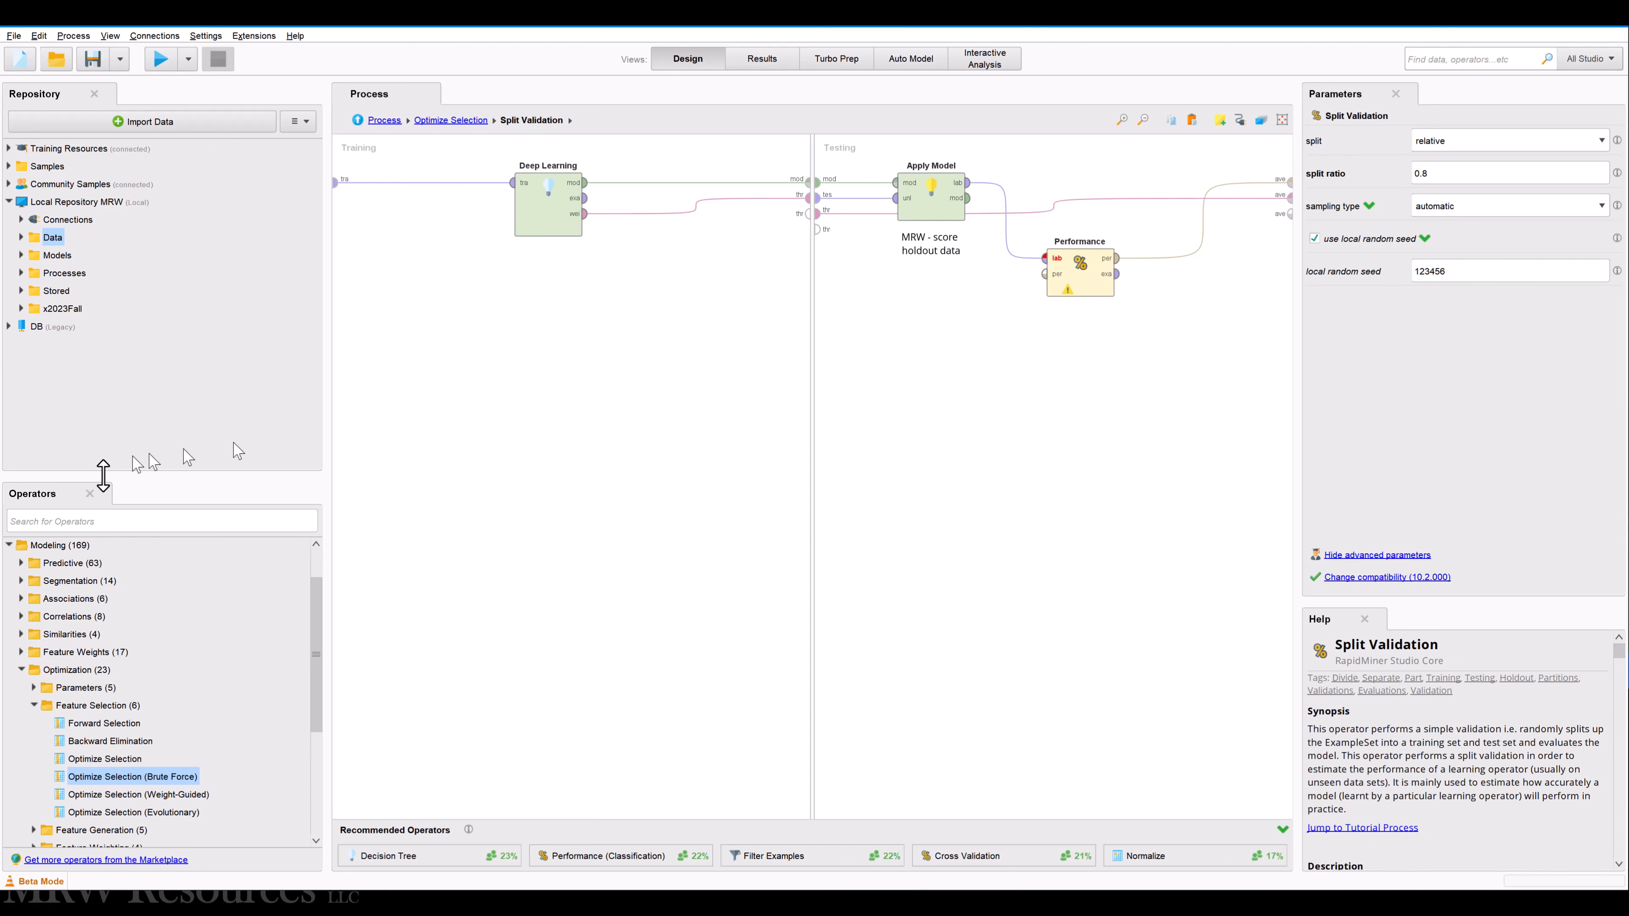
left_click(79, 522)
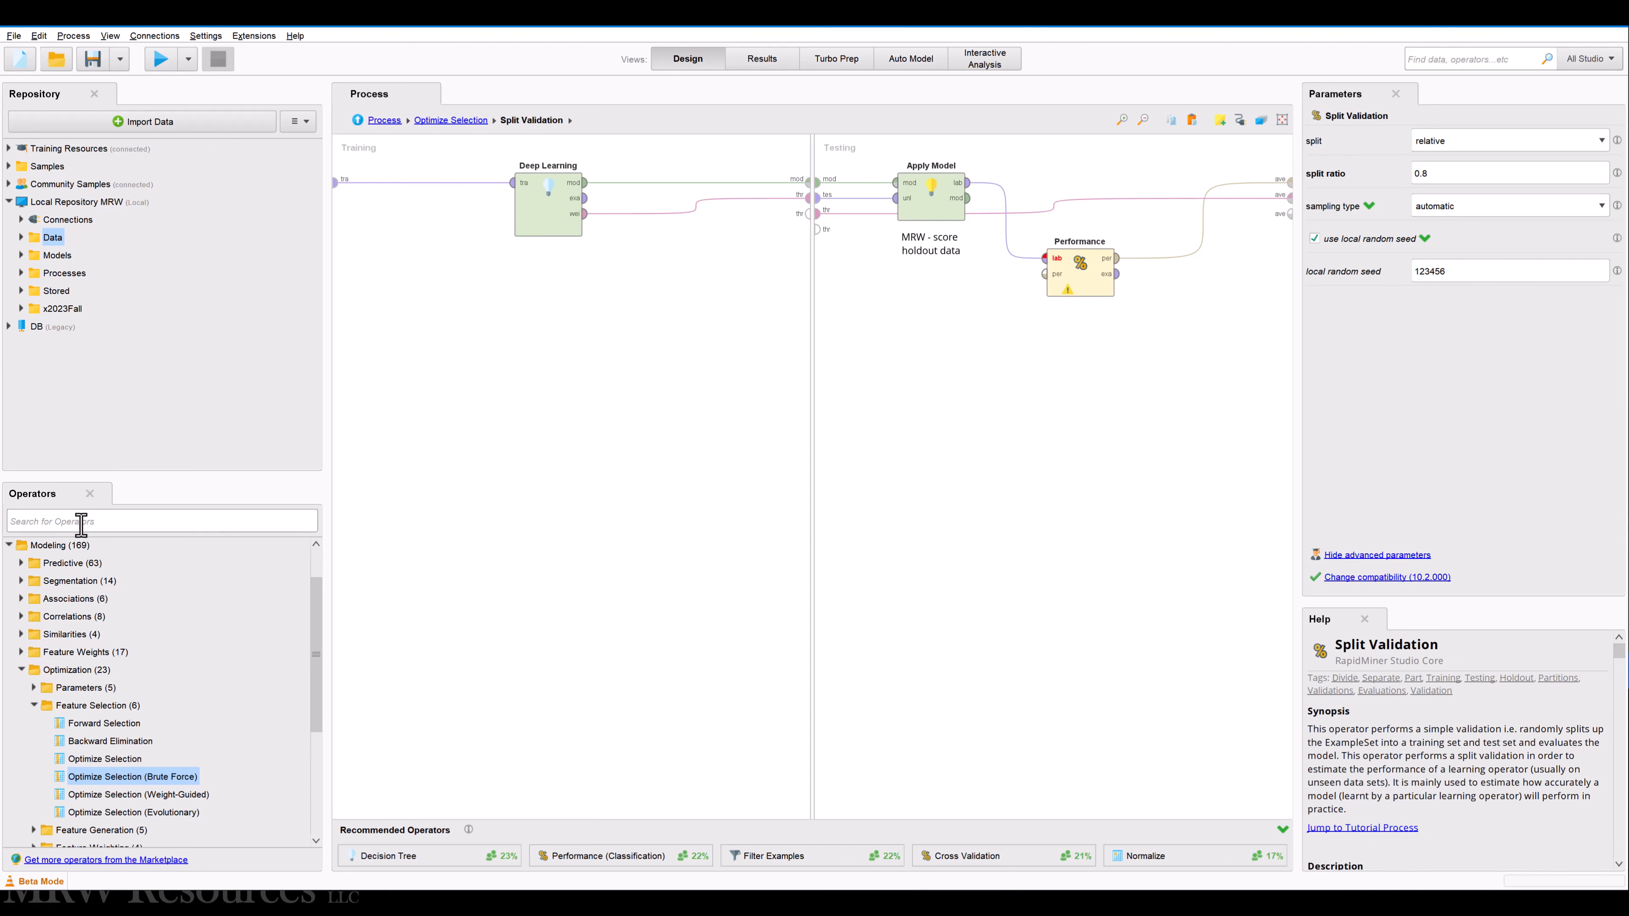
type("remembert")
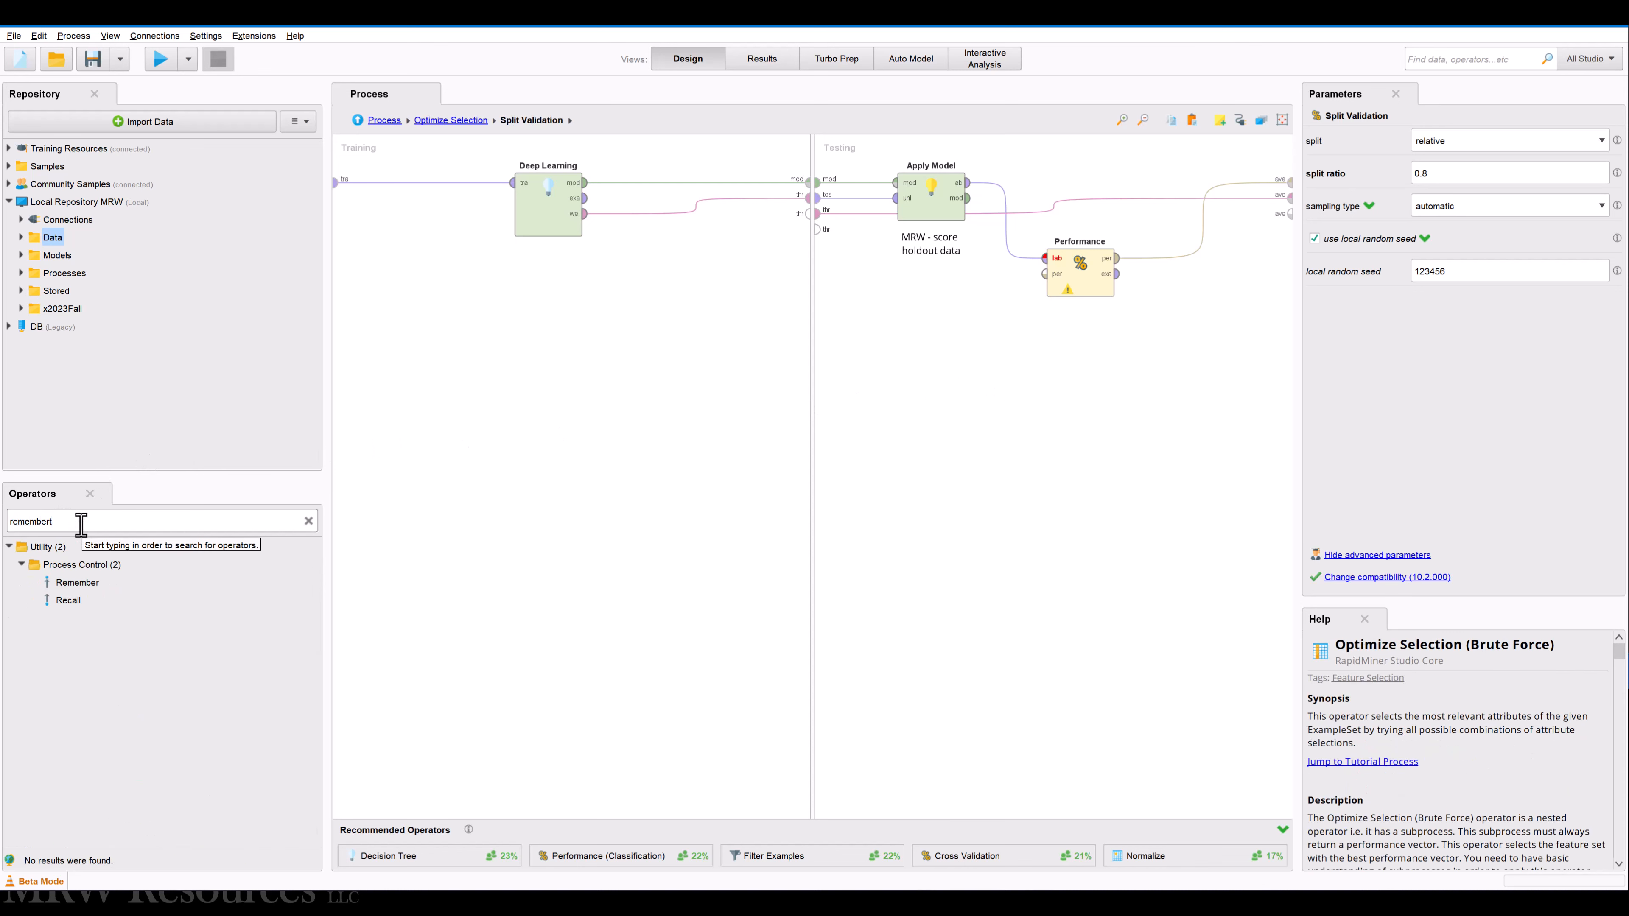
left_click_drag(70, 582, 1057, 430)
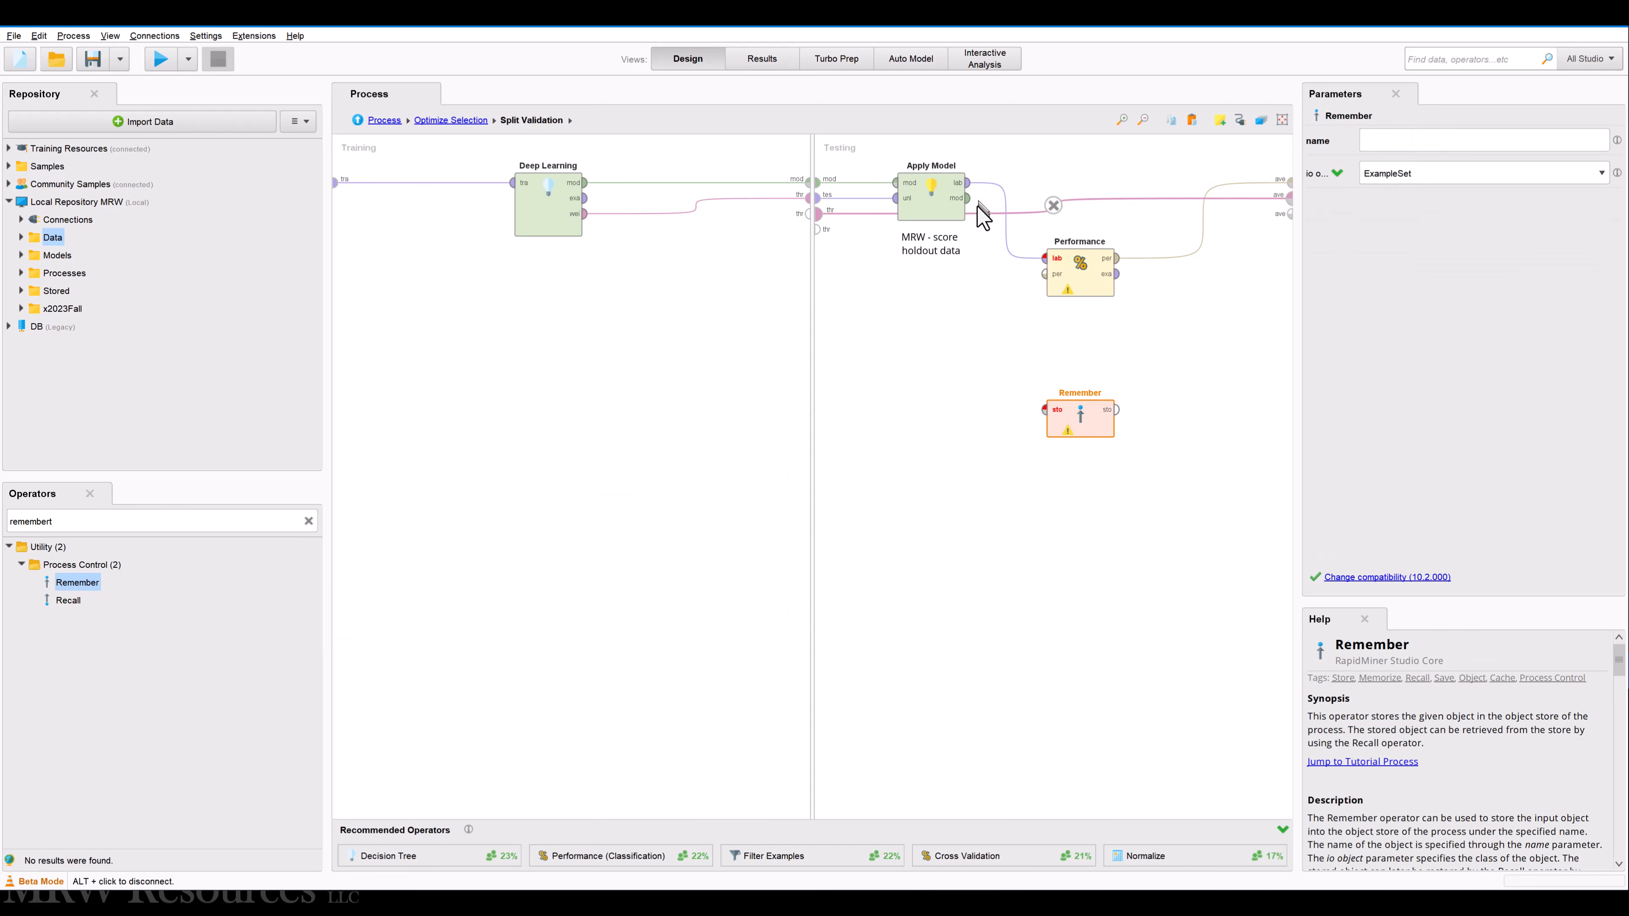
left_click_drag(966, 198, 1045, 410)
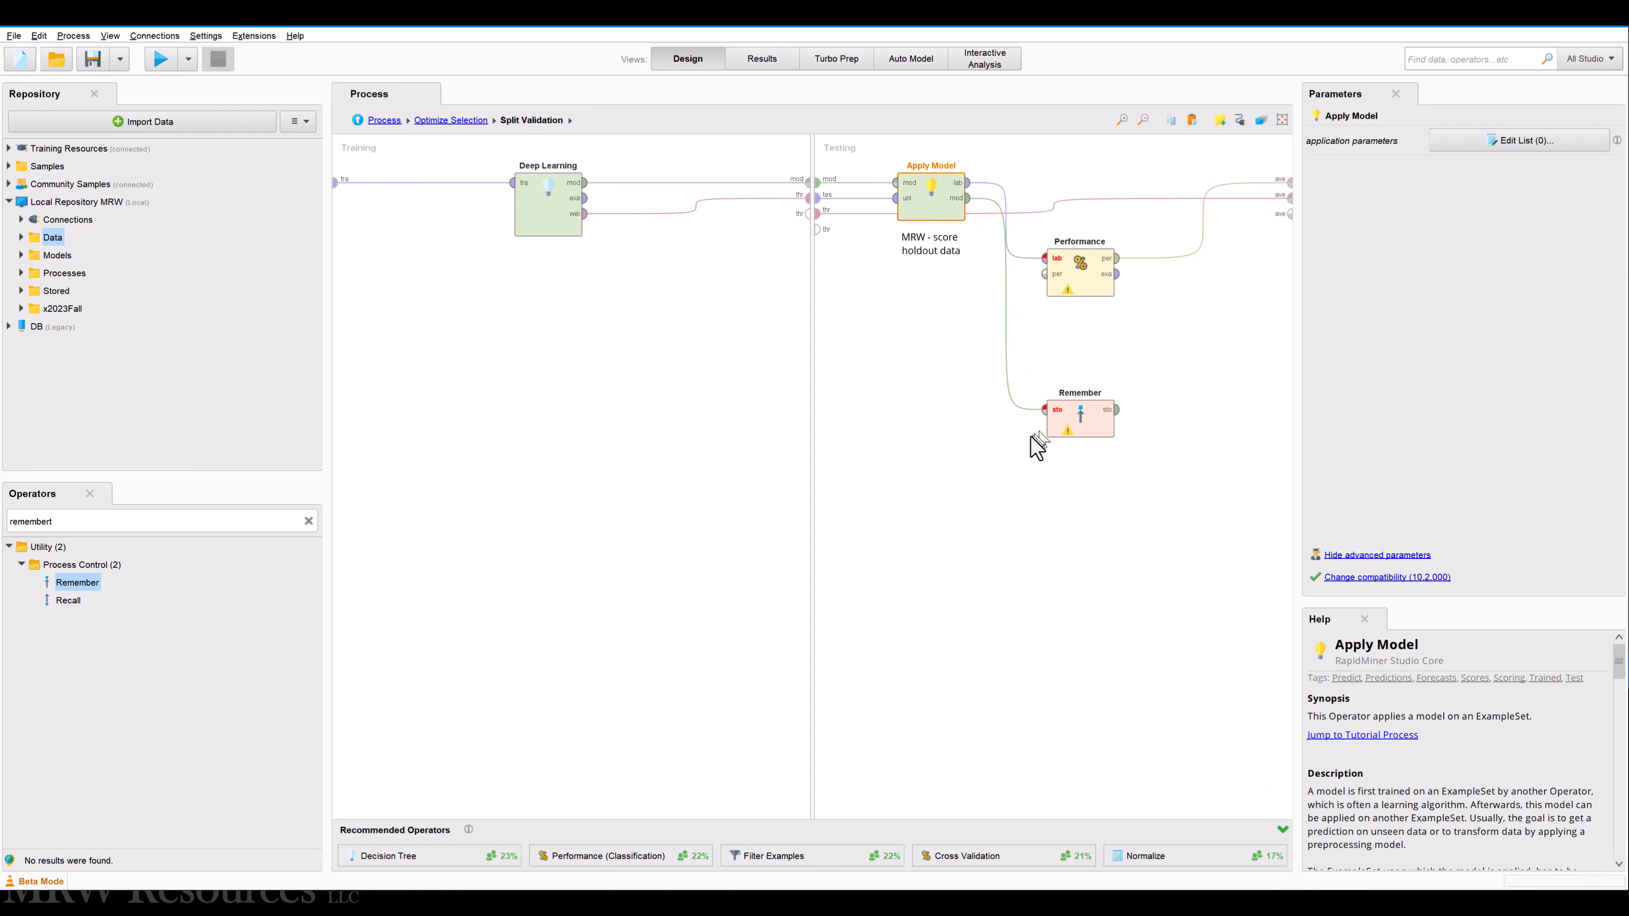
Configure the Remember operator in the testing subprocess with the name DeepModel and the object type Model
left_click(1087, 417)
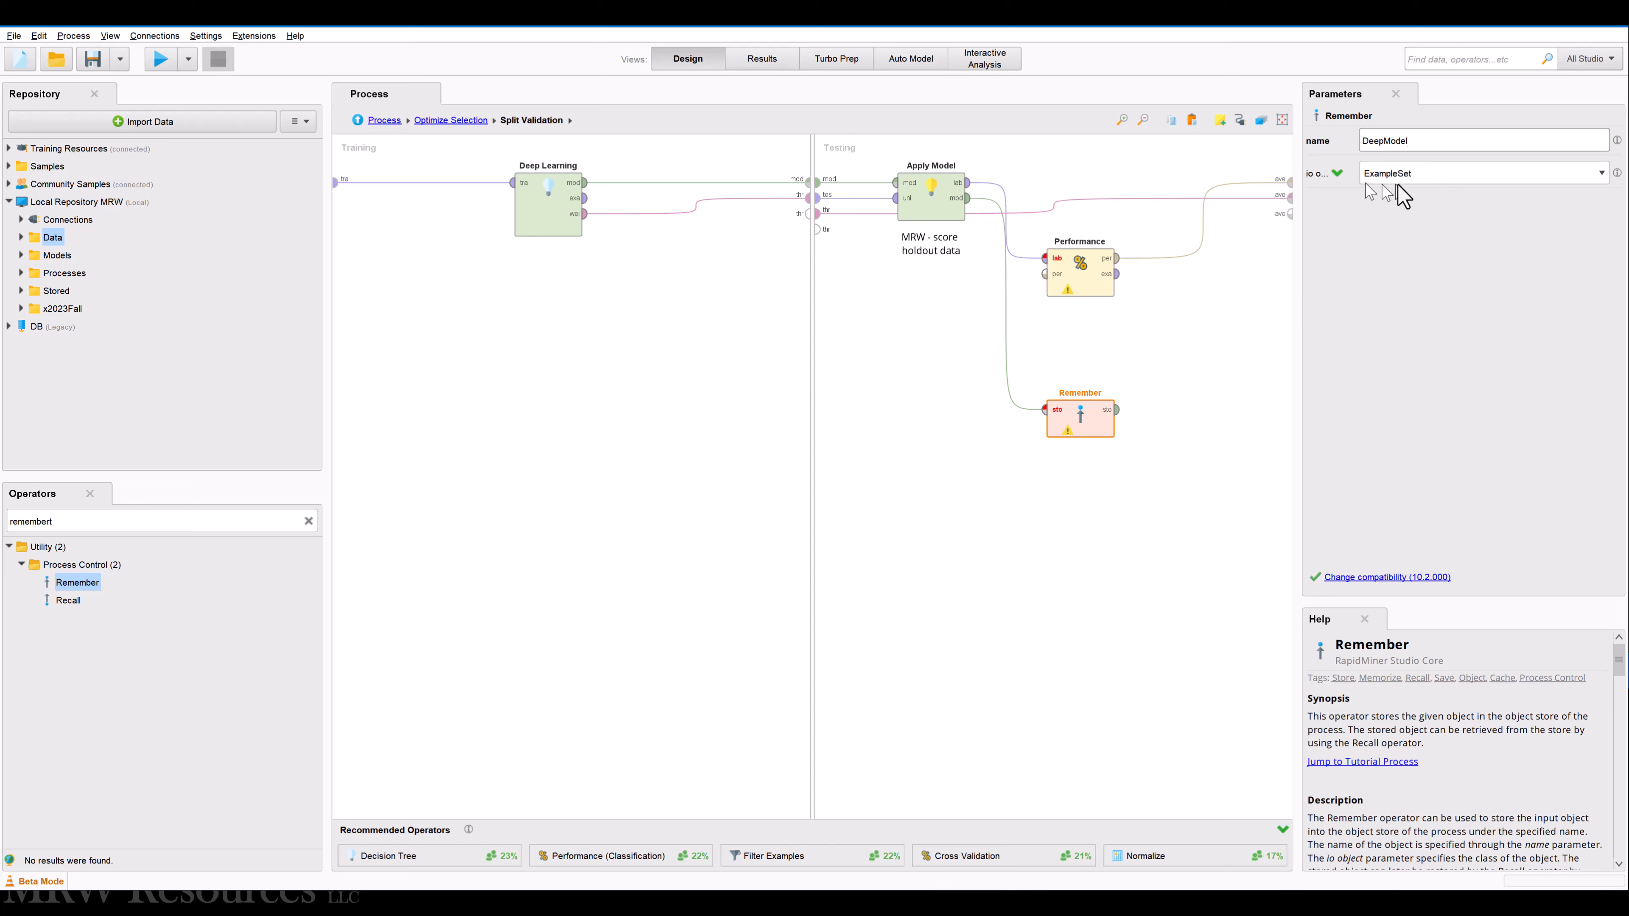
left_click(1484, 179)
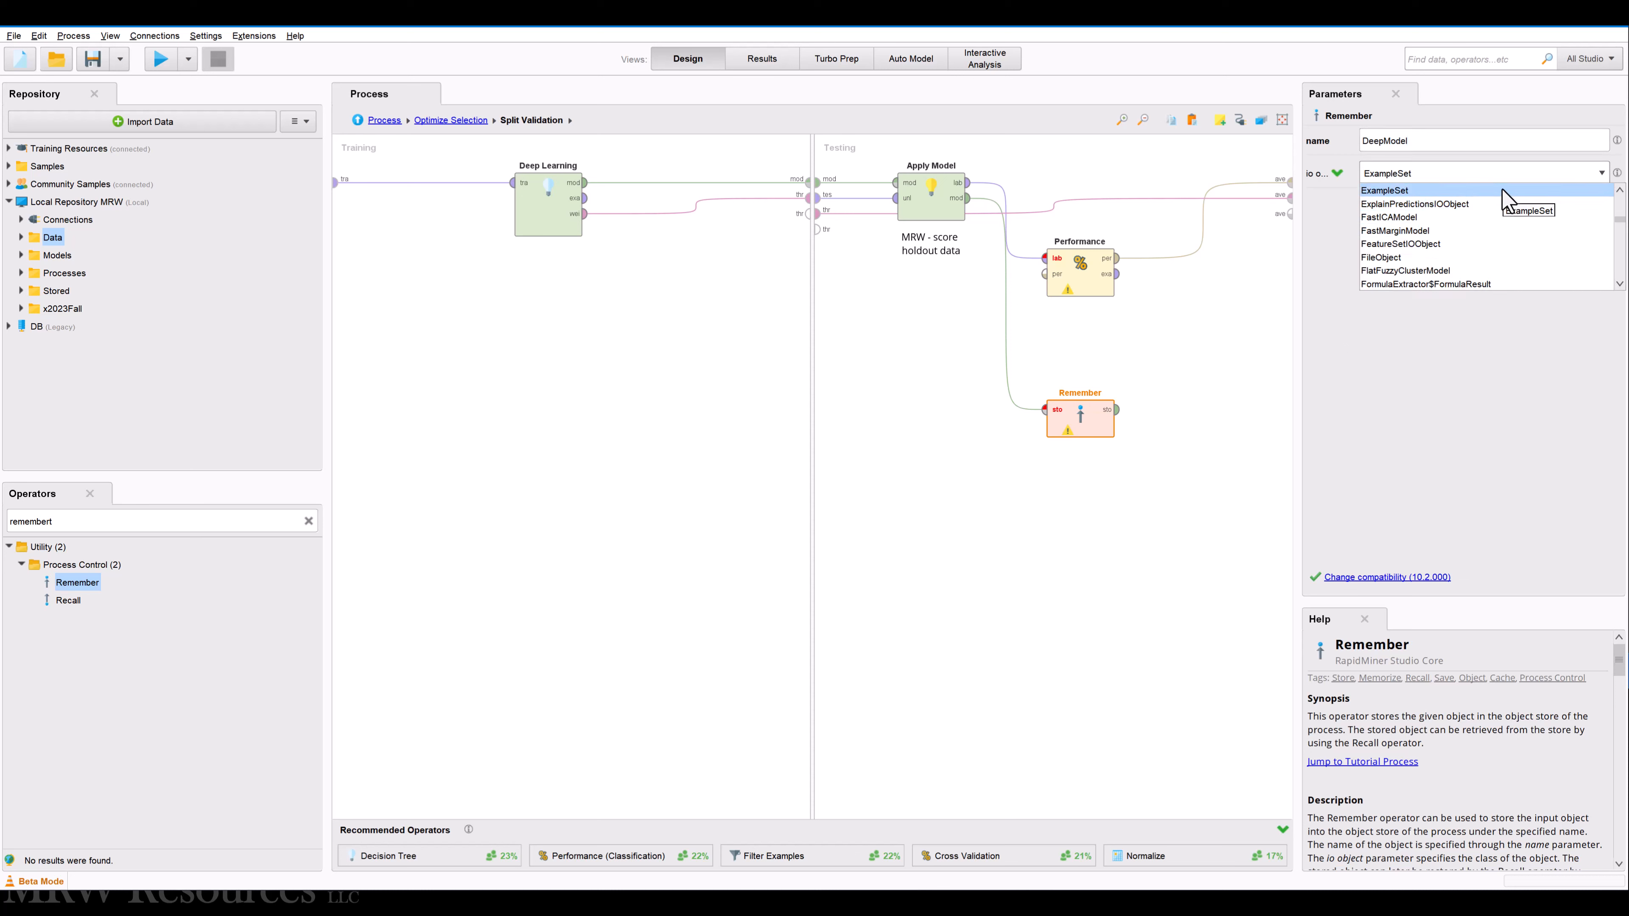
key("m")
key("m")
key("m")
key("m")
key("m")
key("m")
key("m")
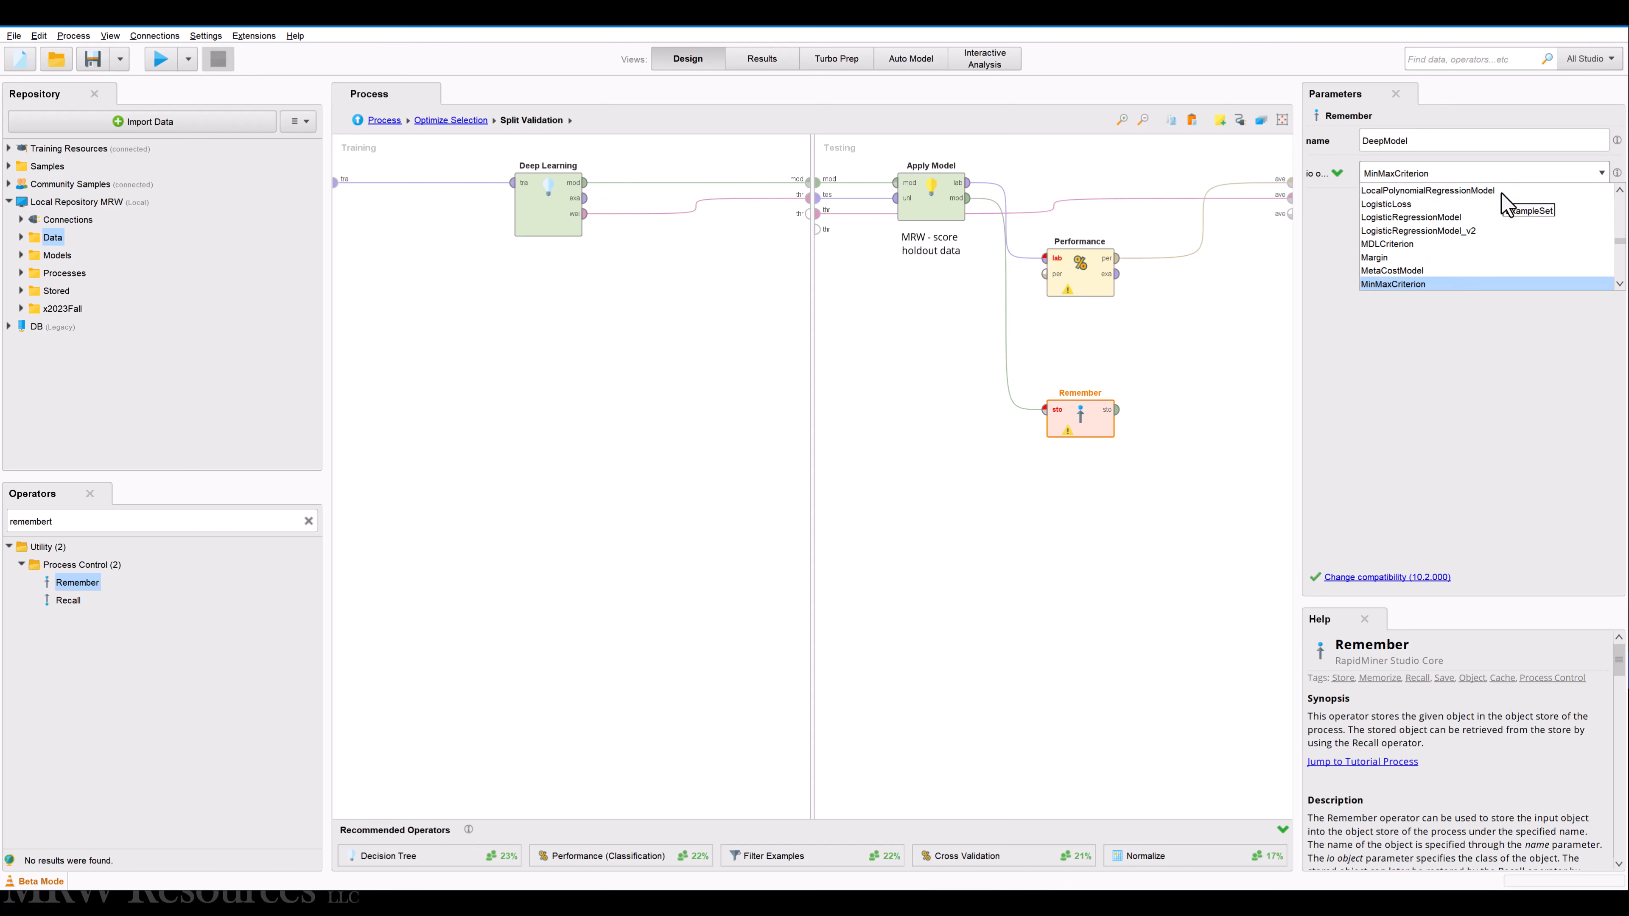
key("m")
key("m")
left_click(1375, 260)
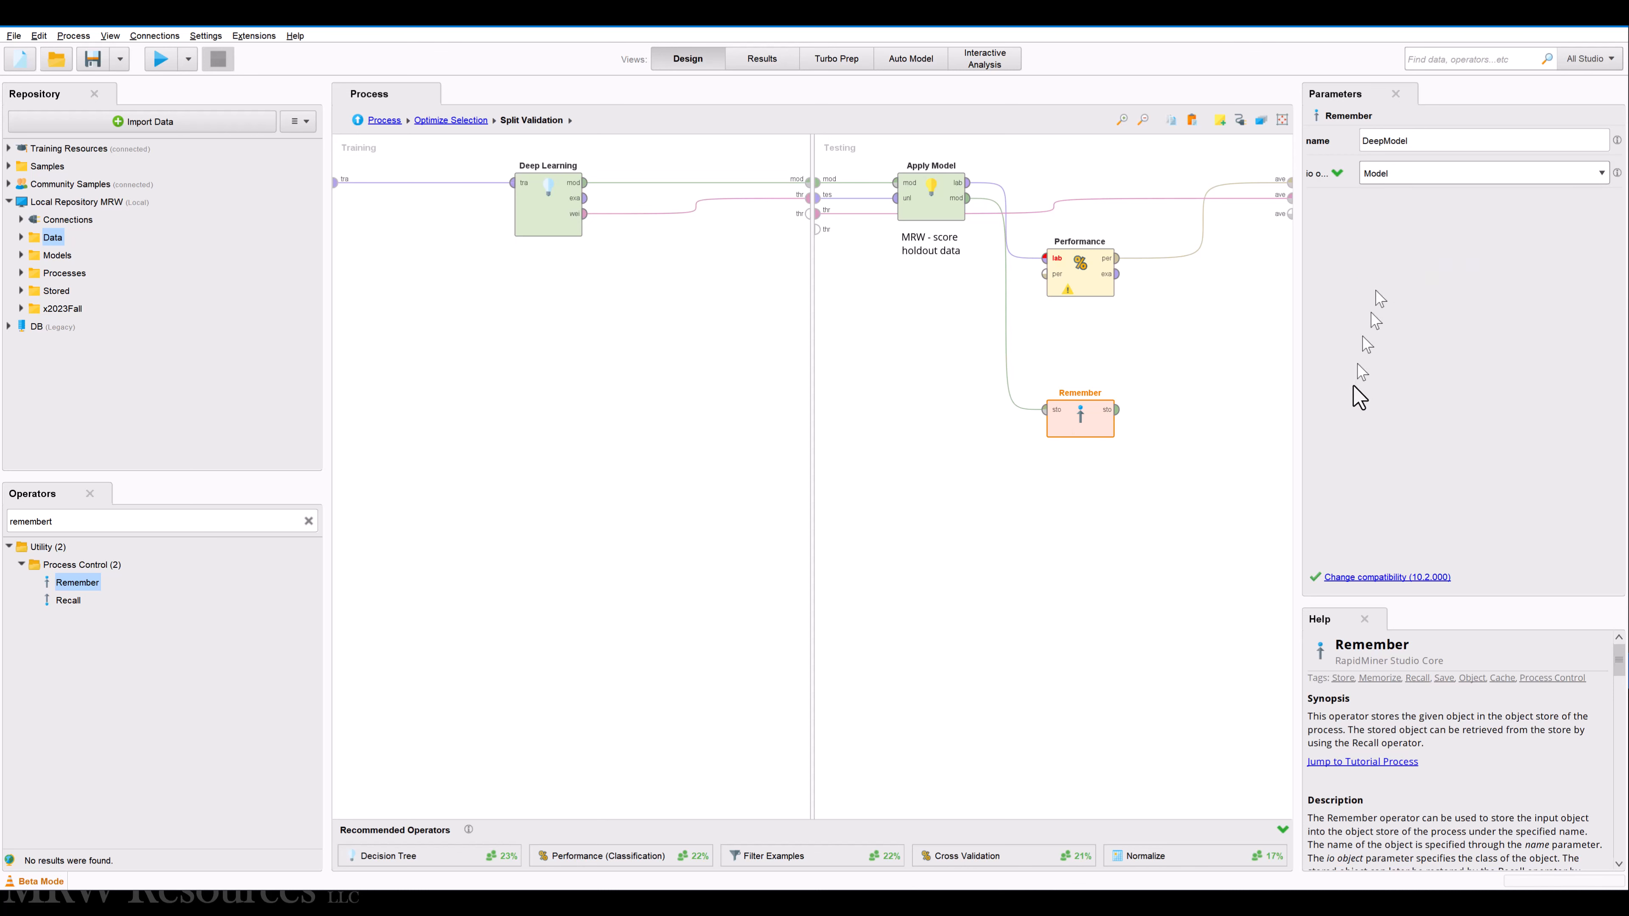
left_click(1043, 525)
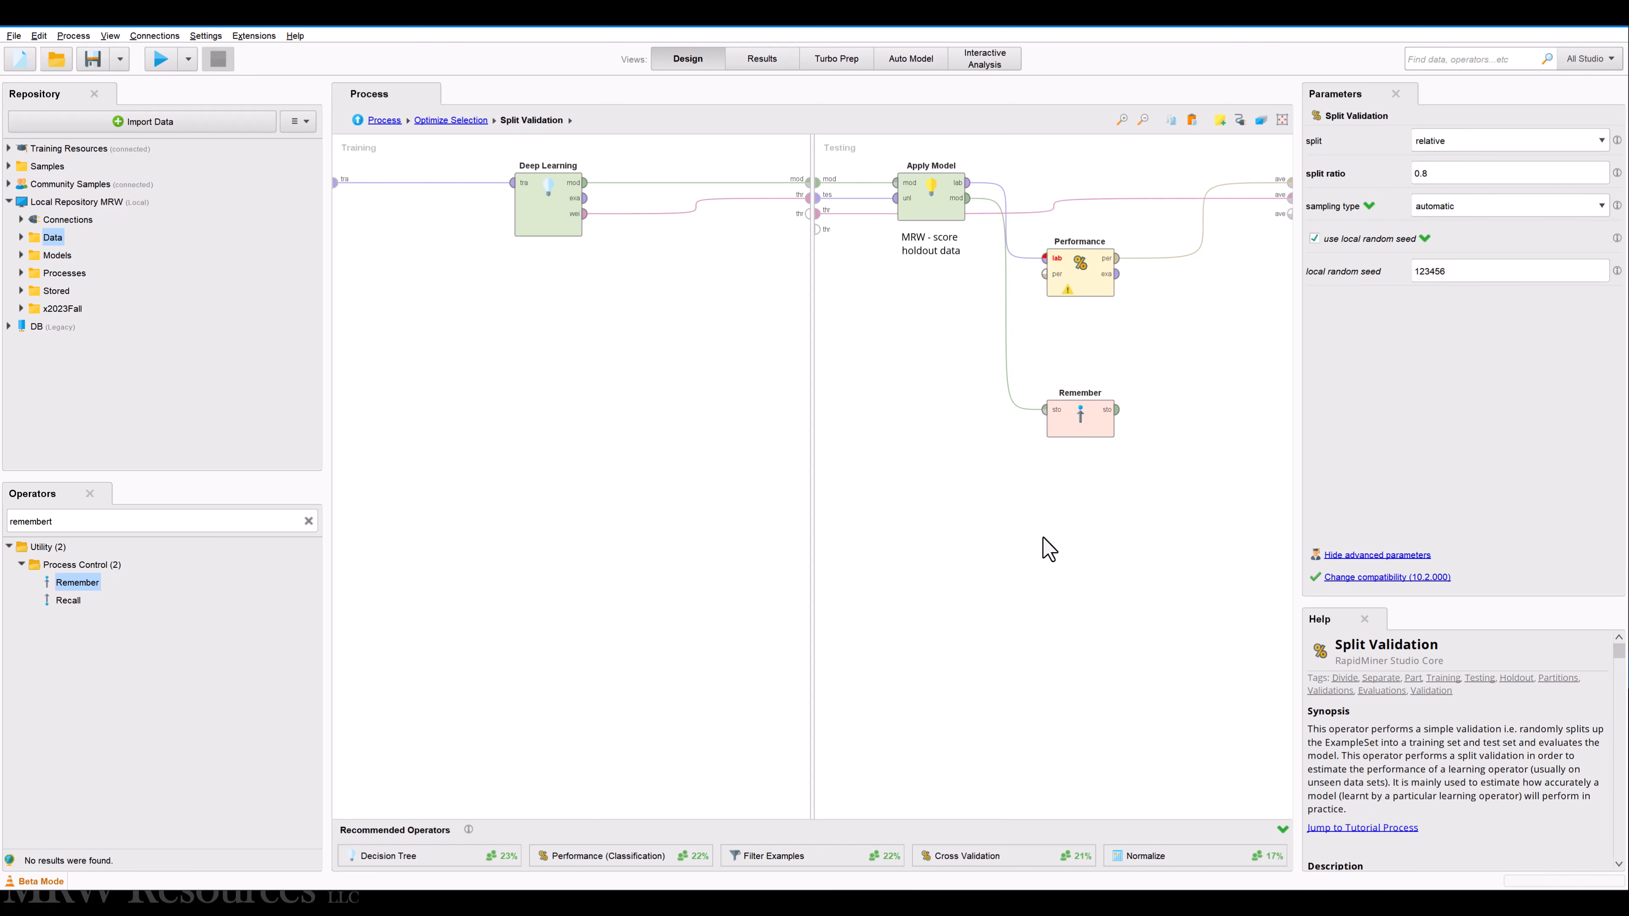
left_click(1077, 421)
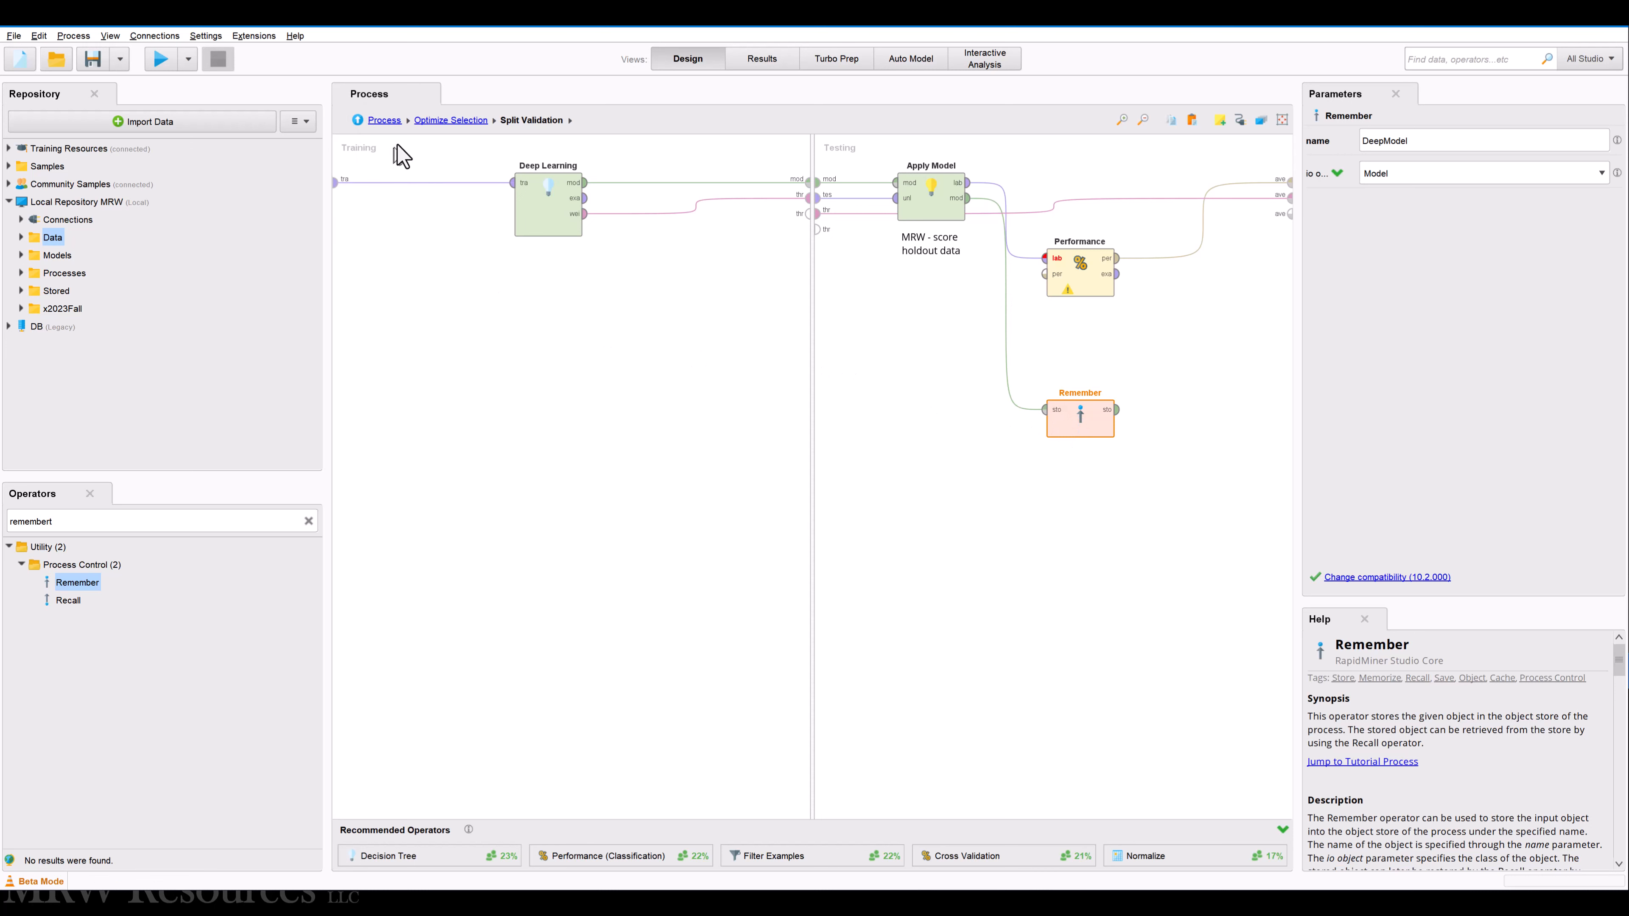
Inside Optimize Selection, connect Split Validation's first averaged performance output to the subprocess's performance port
left_click(439, 122)
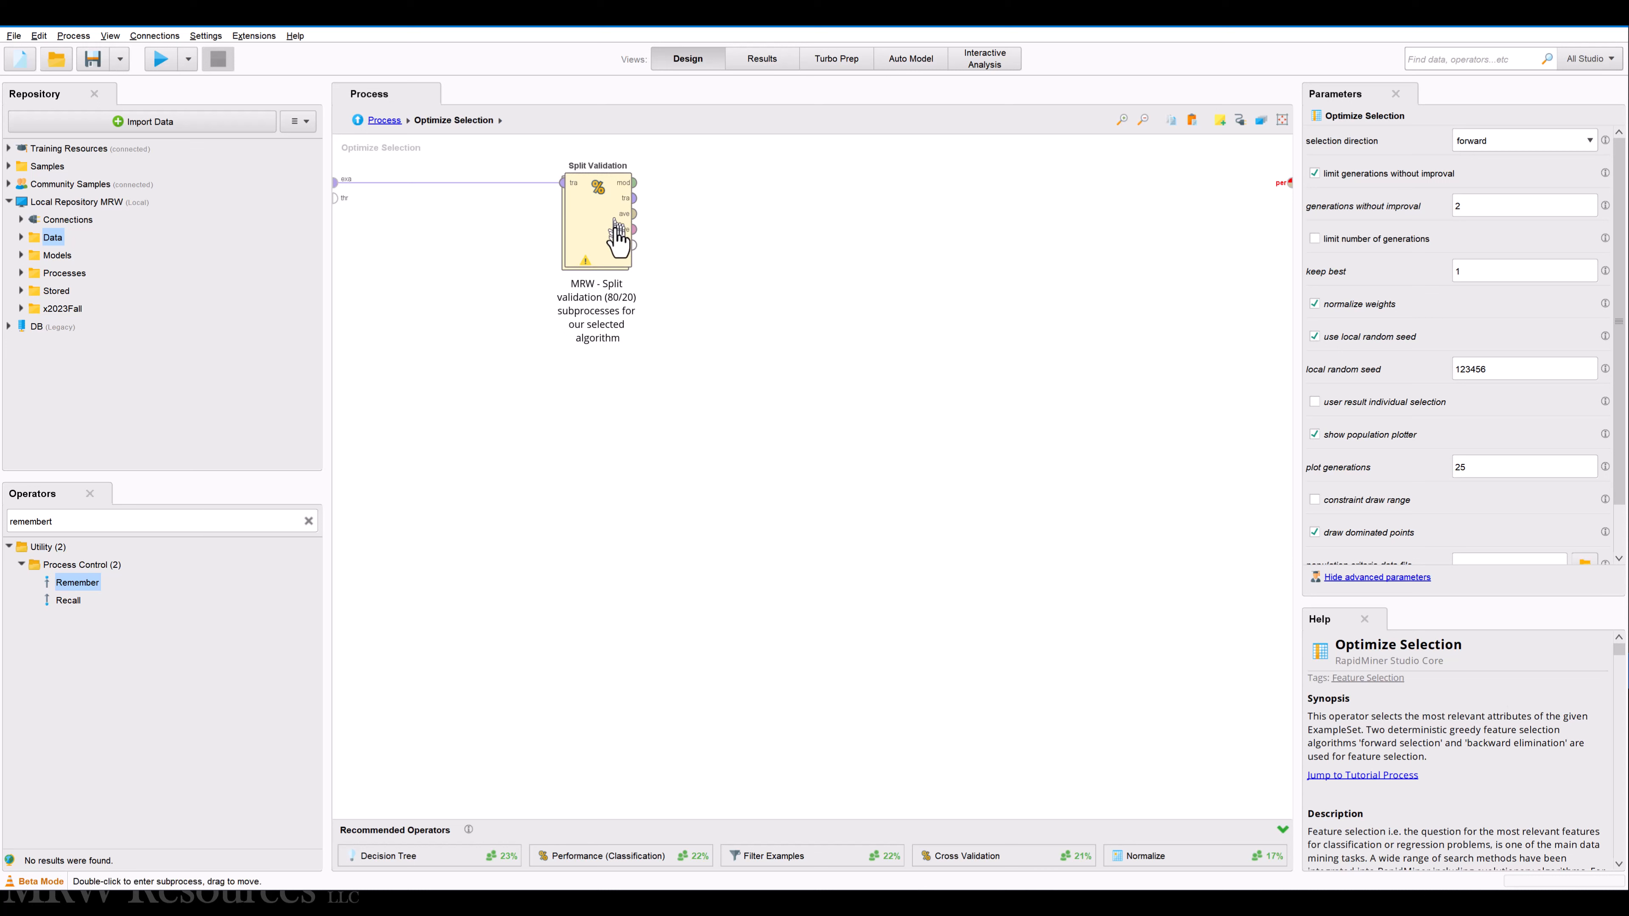
double_click(616, 250)
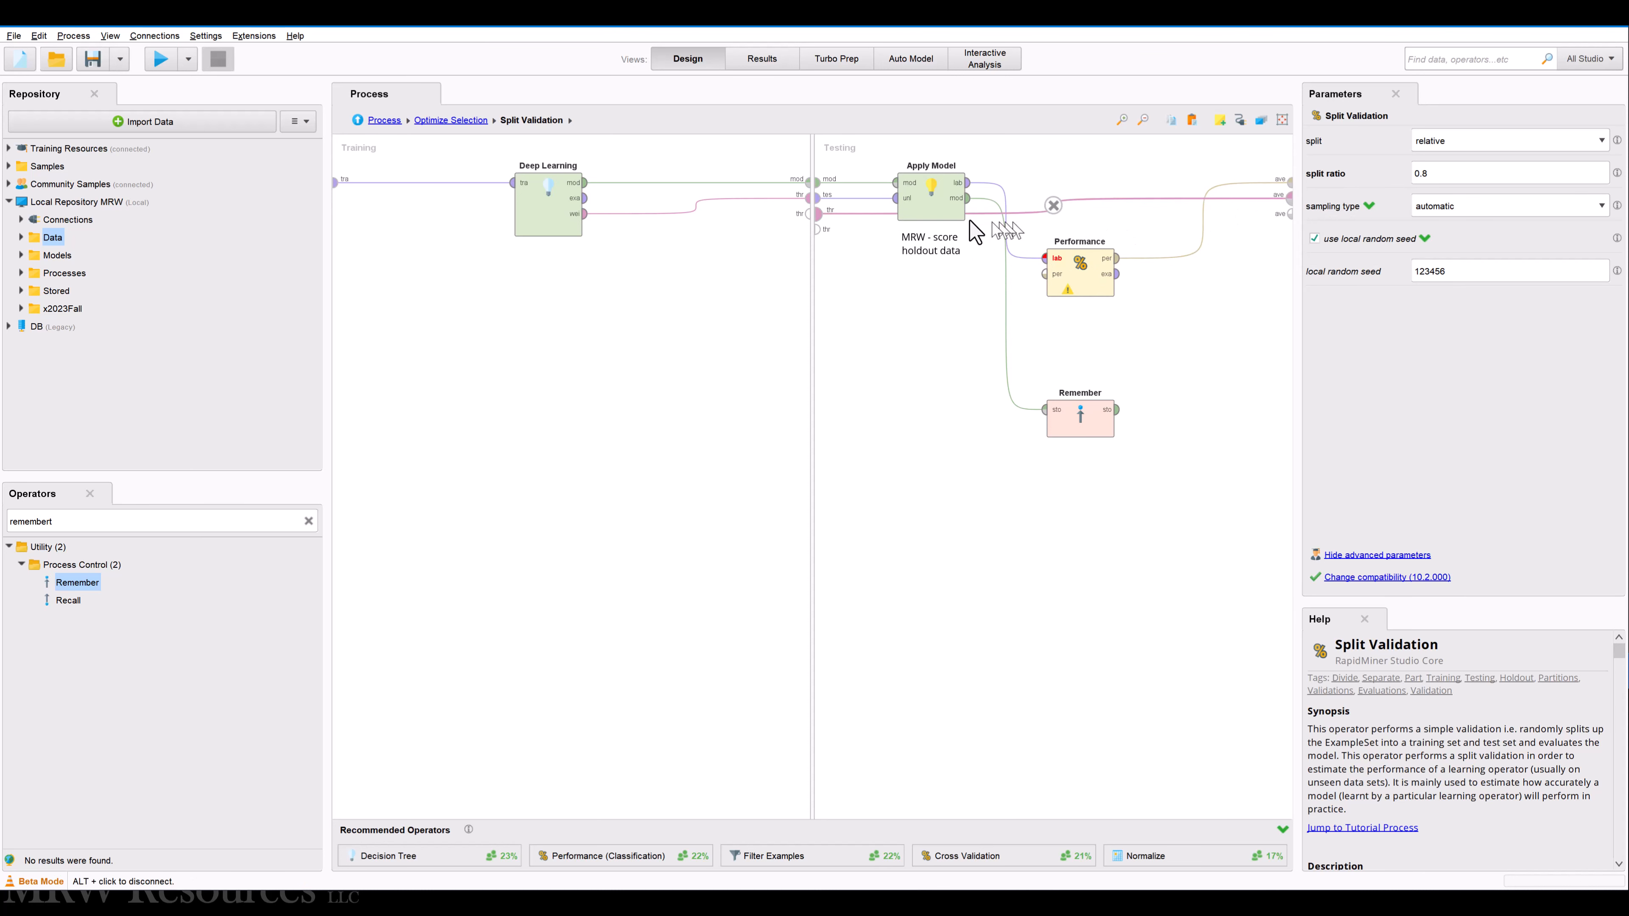
left_click(469, 121)
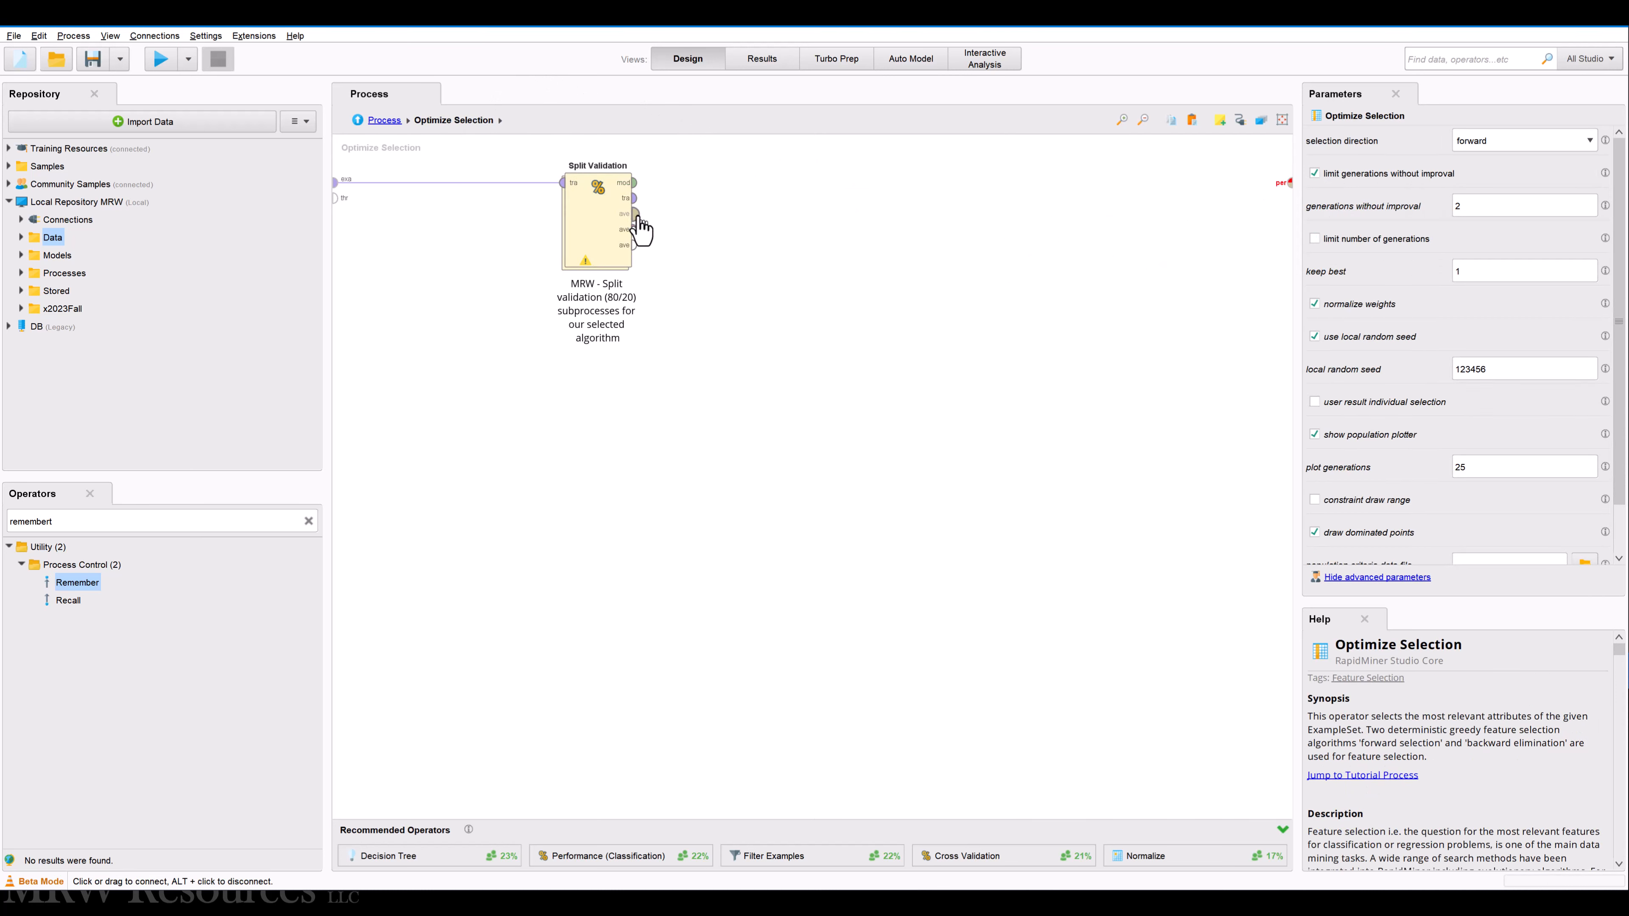
left_click_drag(639, 218, 1287, 182)
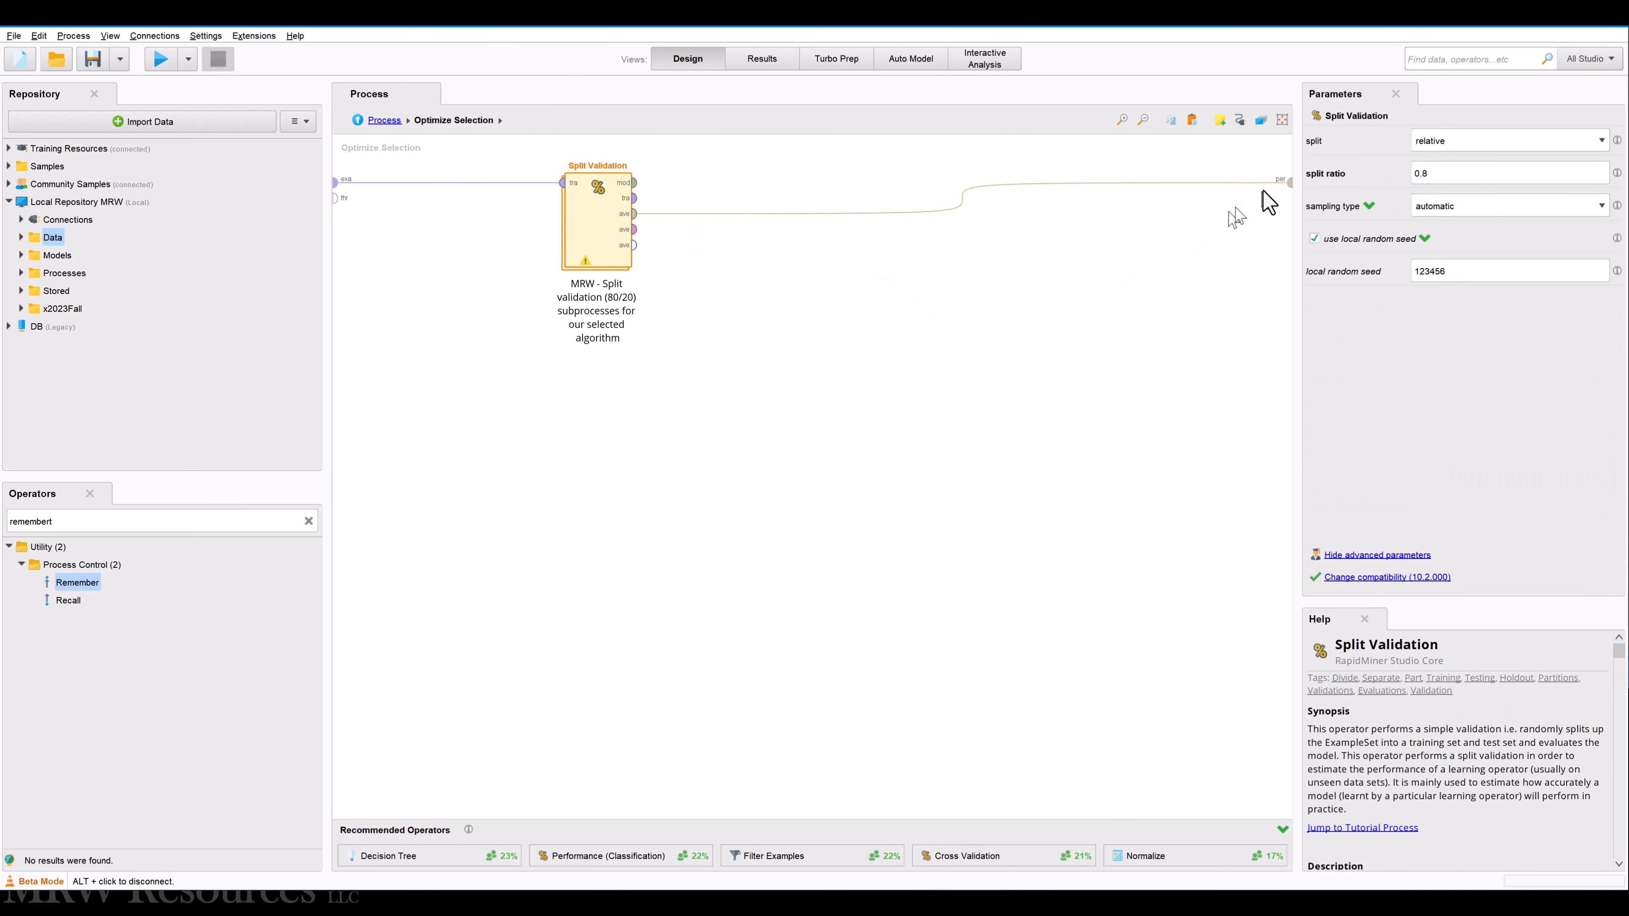
left_click(499, 231)
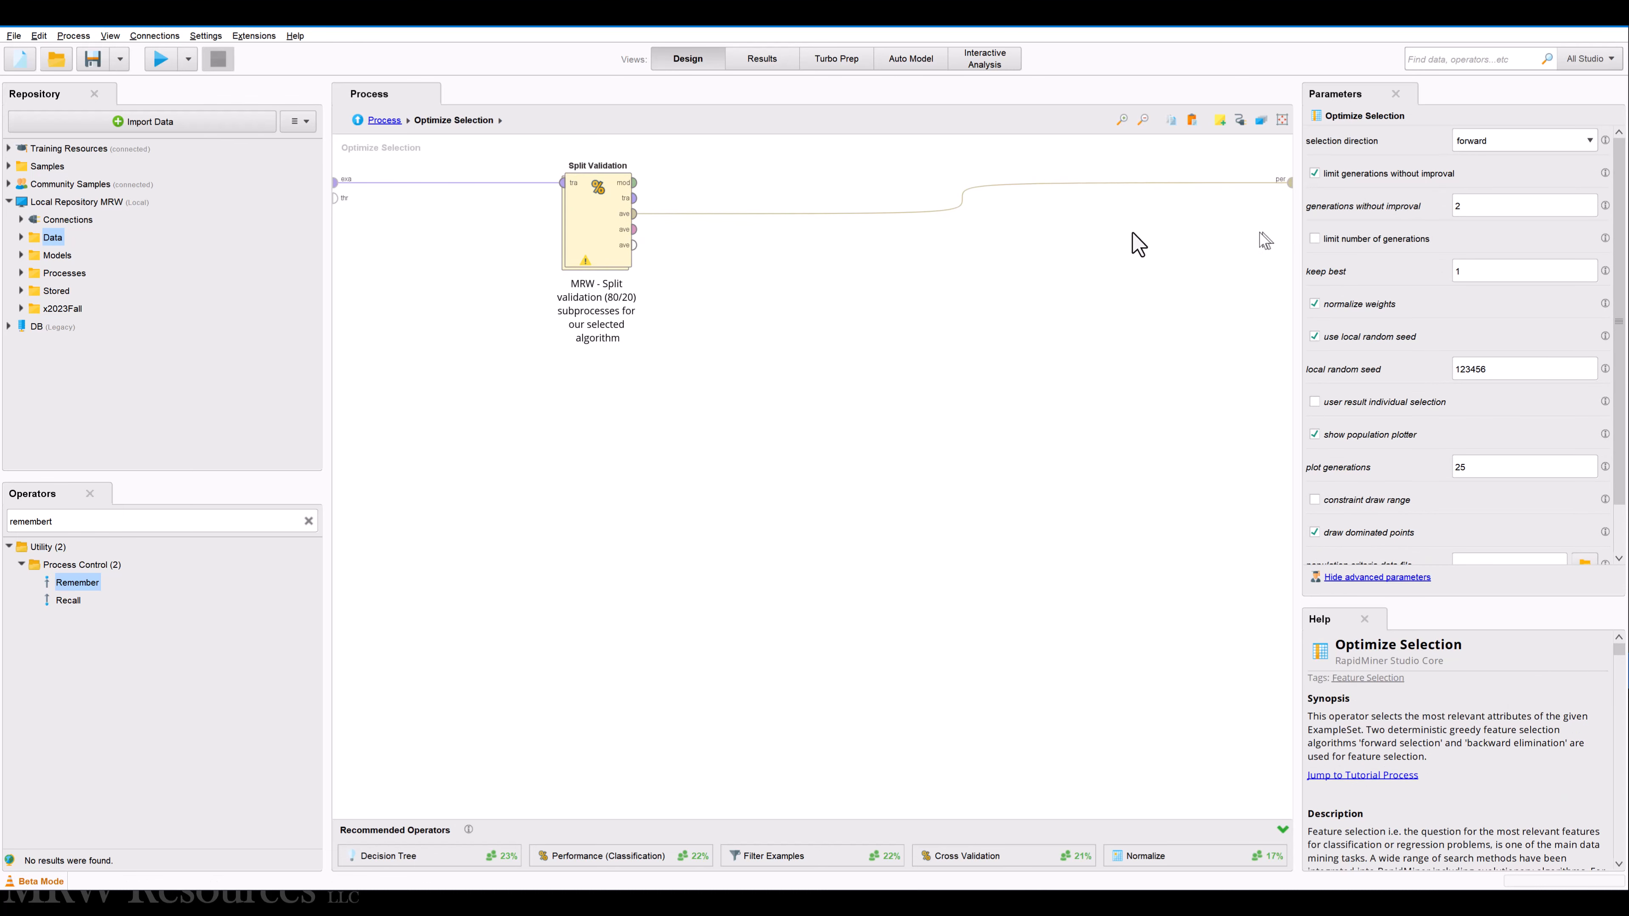
Return to the main process and add a Recall operator between Optimize Selection and Apply Model to Pop
left_click(383, 122)
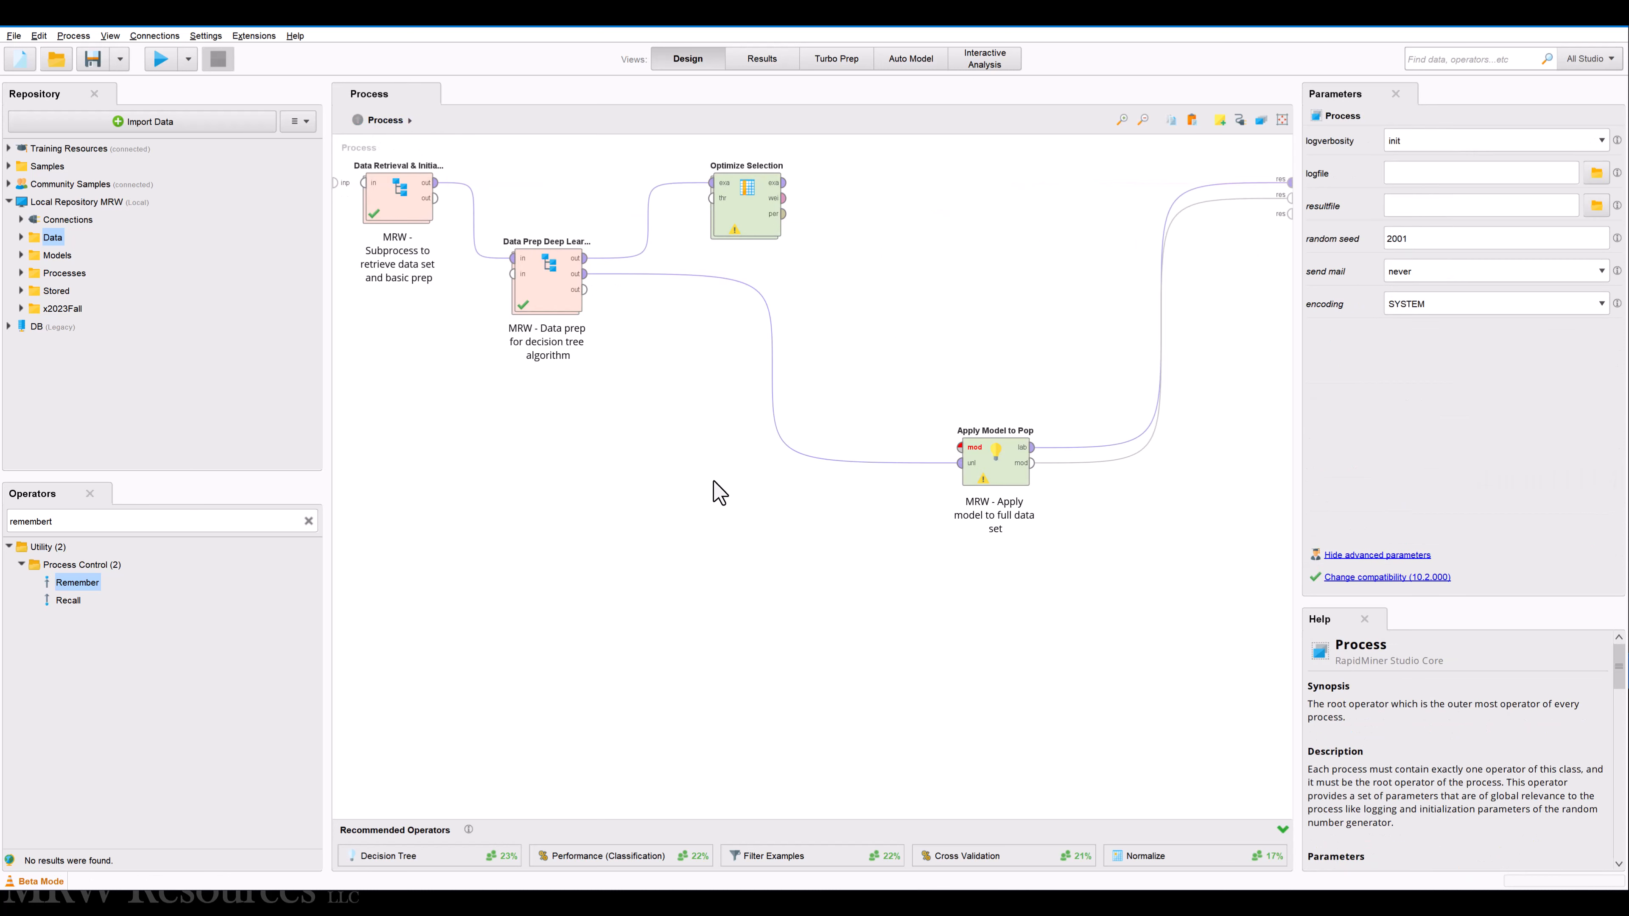
left_click(73, 603)
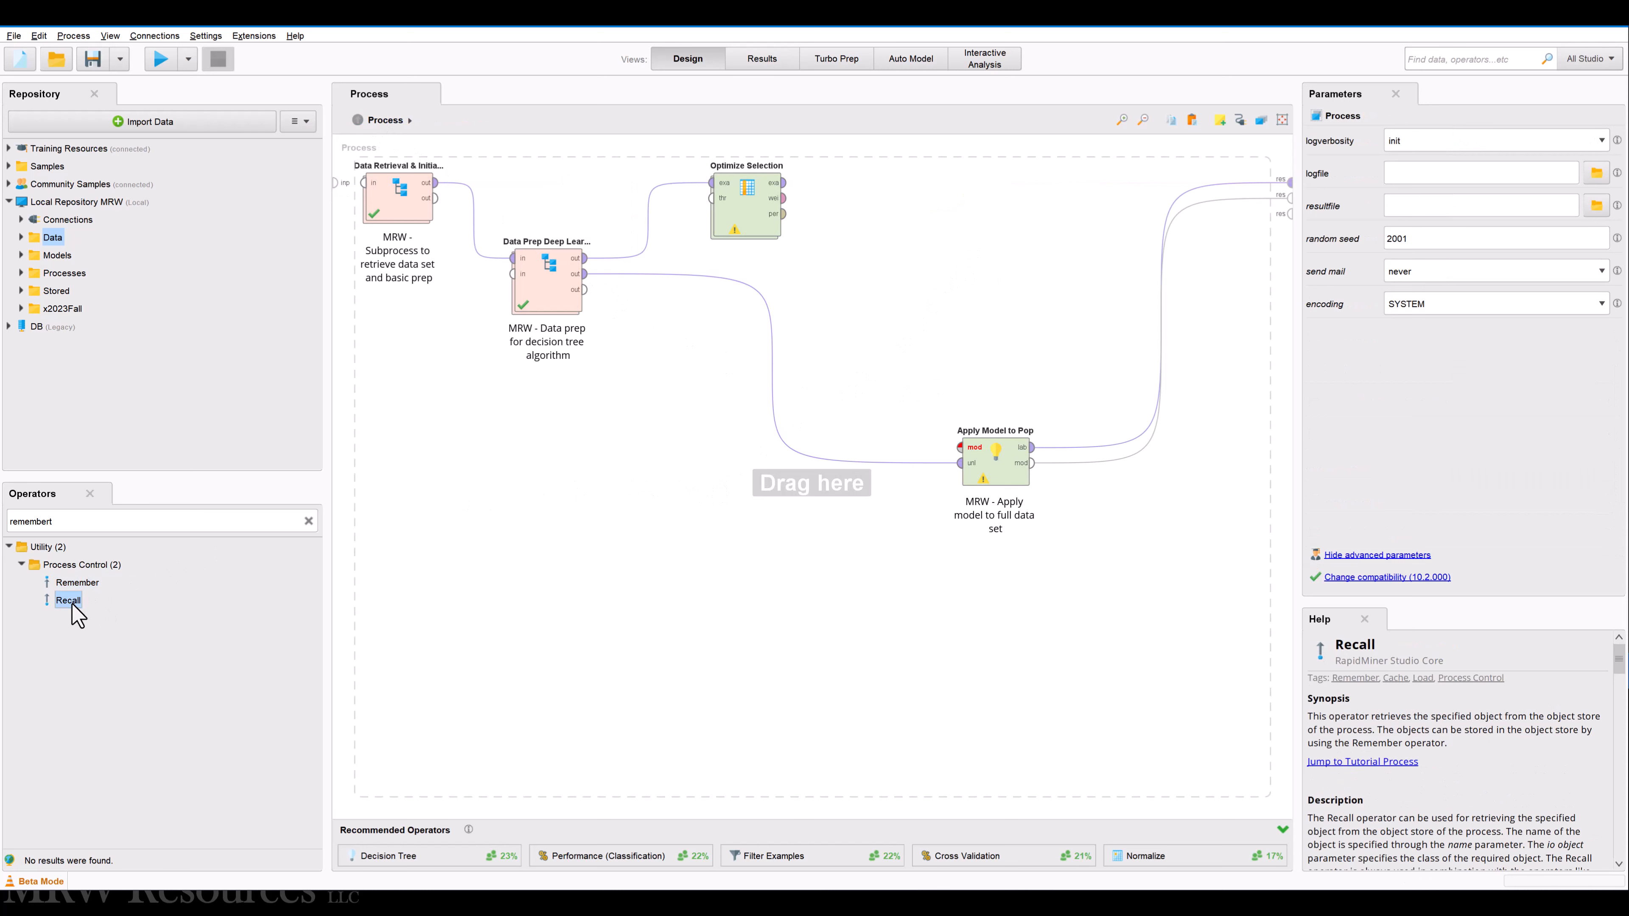
left_click_drag(69, 604, 867, 324)
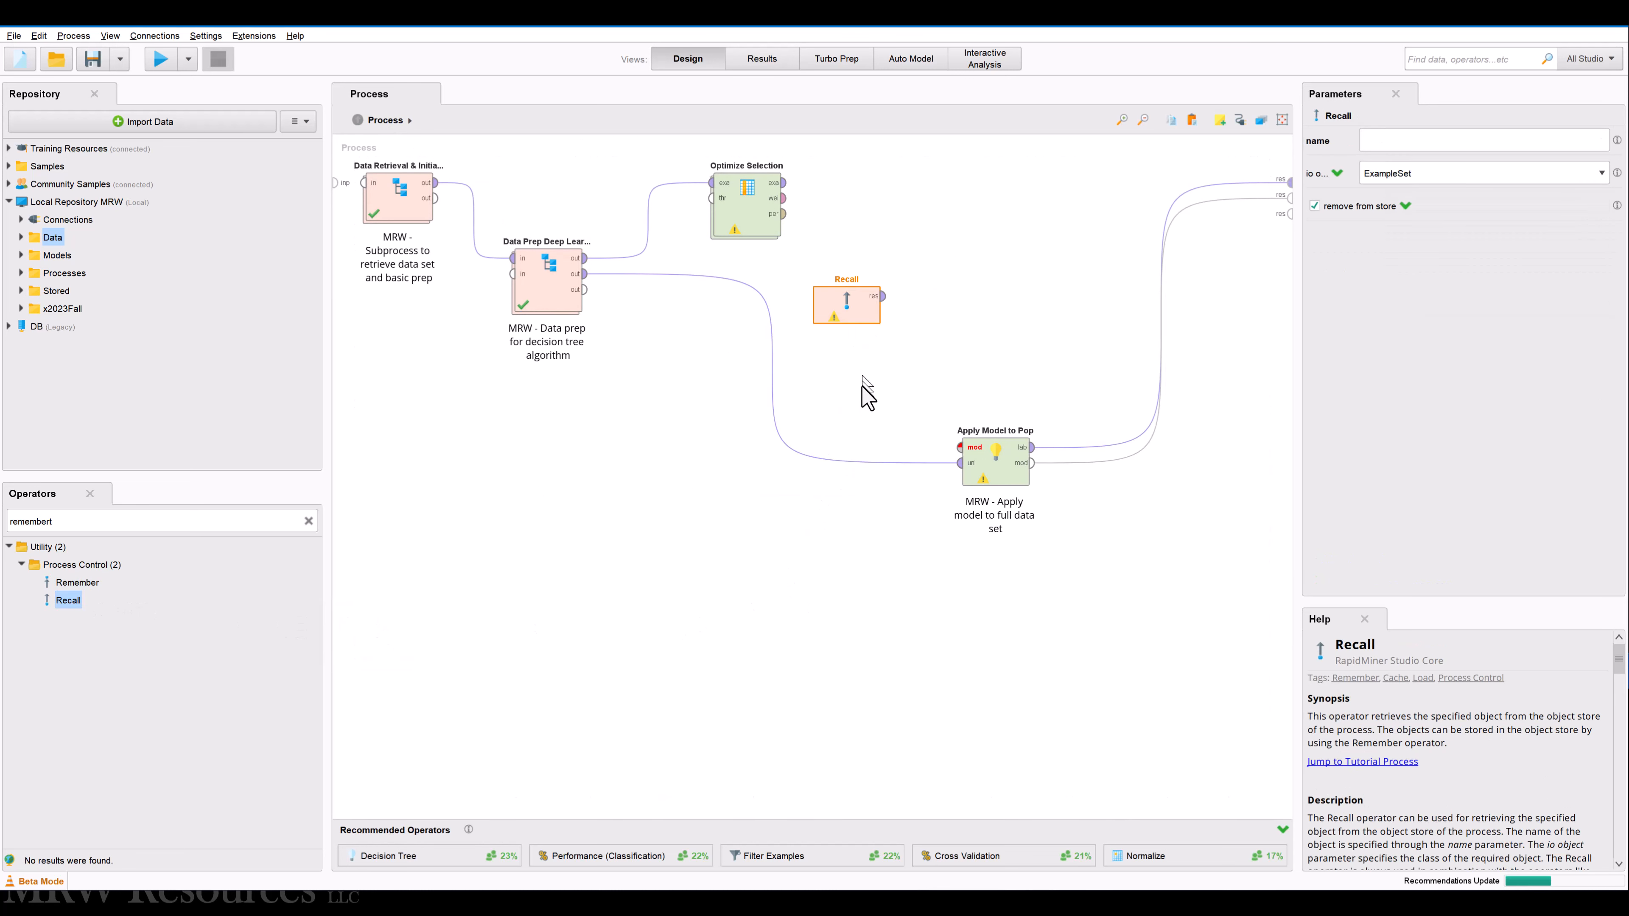
Set Recall's name to DeepModel and its object type to Model, and connect its output to Apply Model to Pop's model input
left_click(1398, 139)
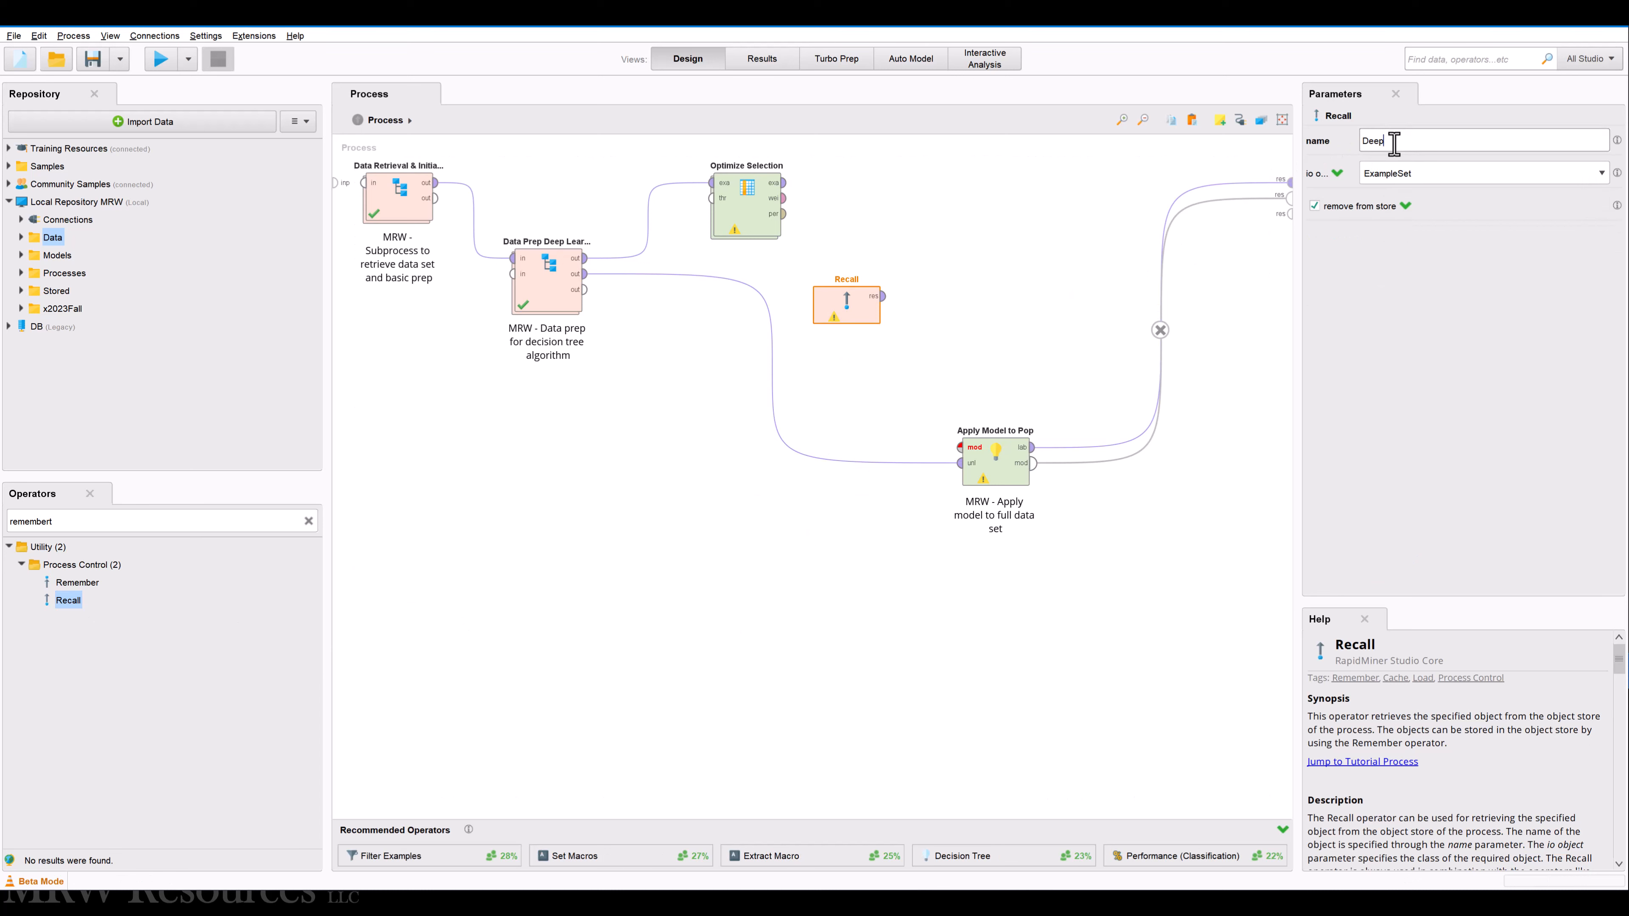
key("Return")
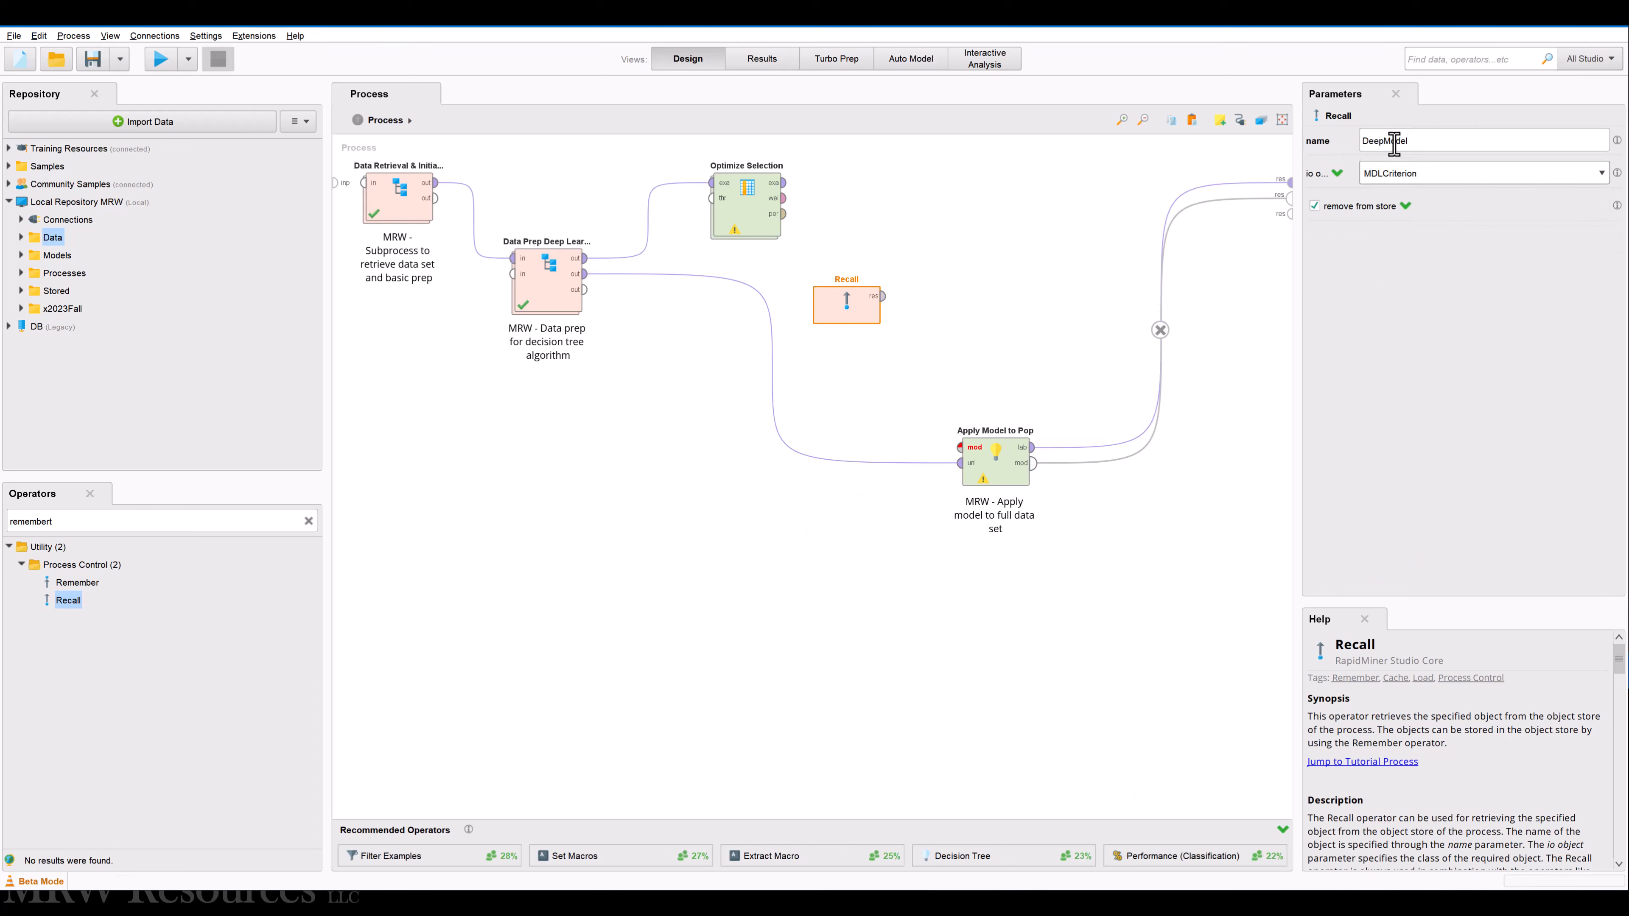
key("m")
key("m")
left_click(994, 279)
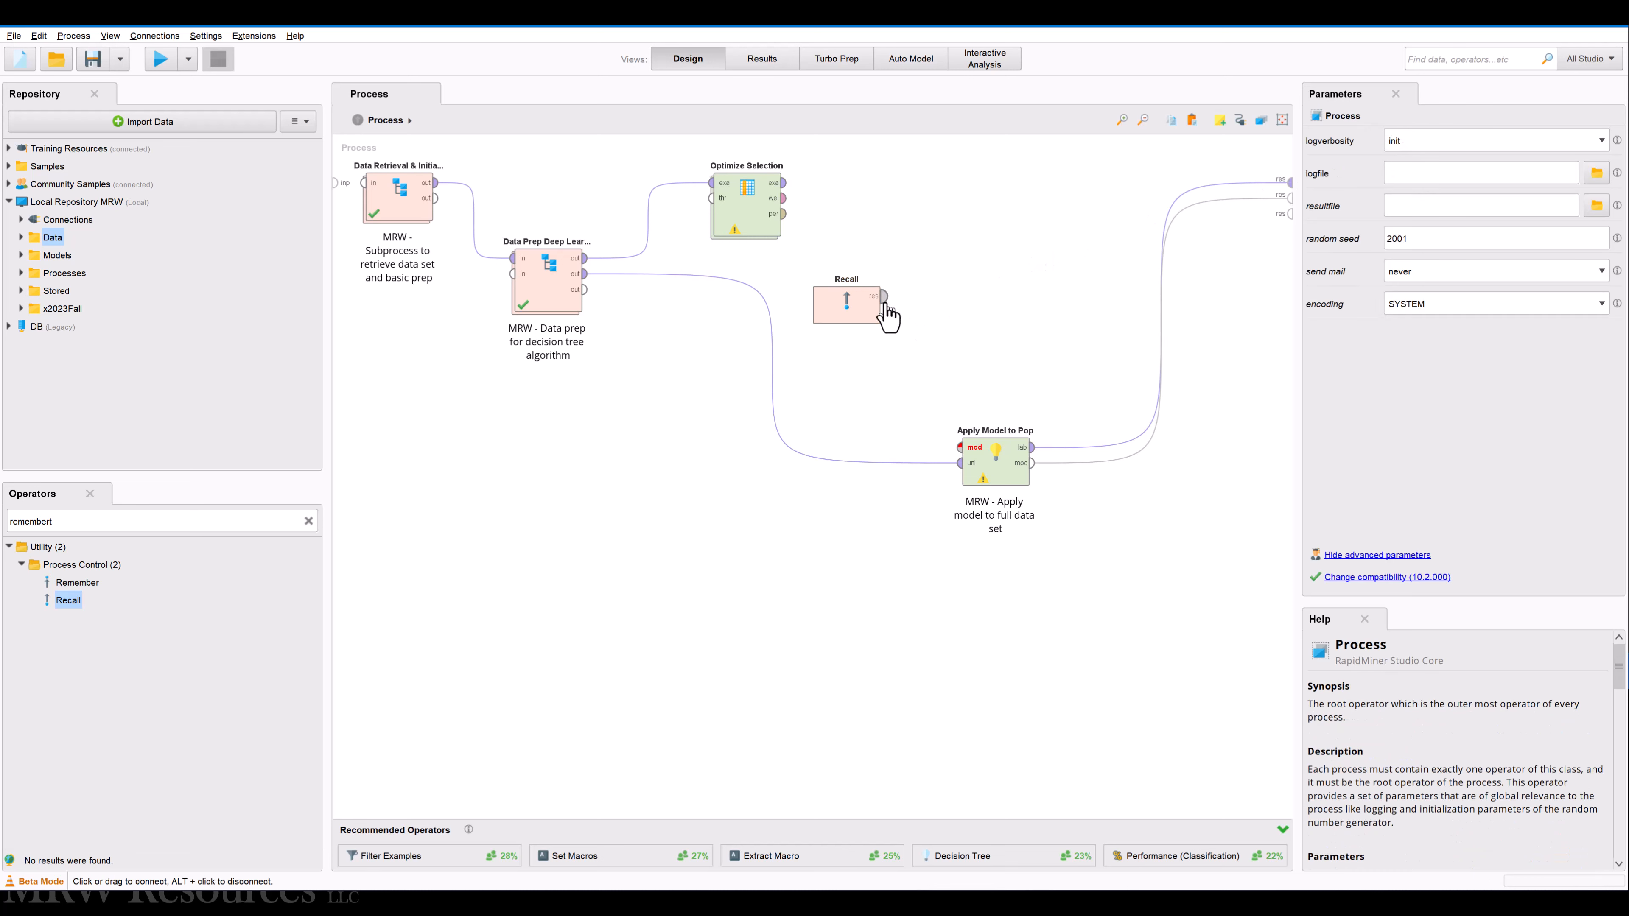
left_click_drag(884, 299, 959, 447)
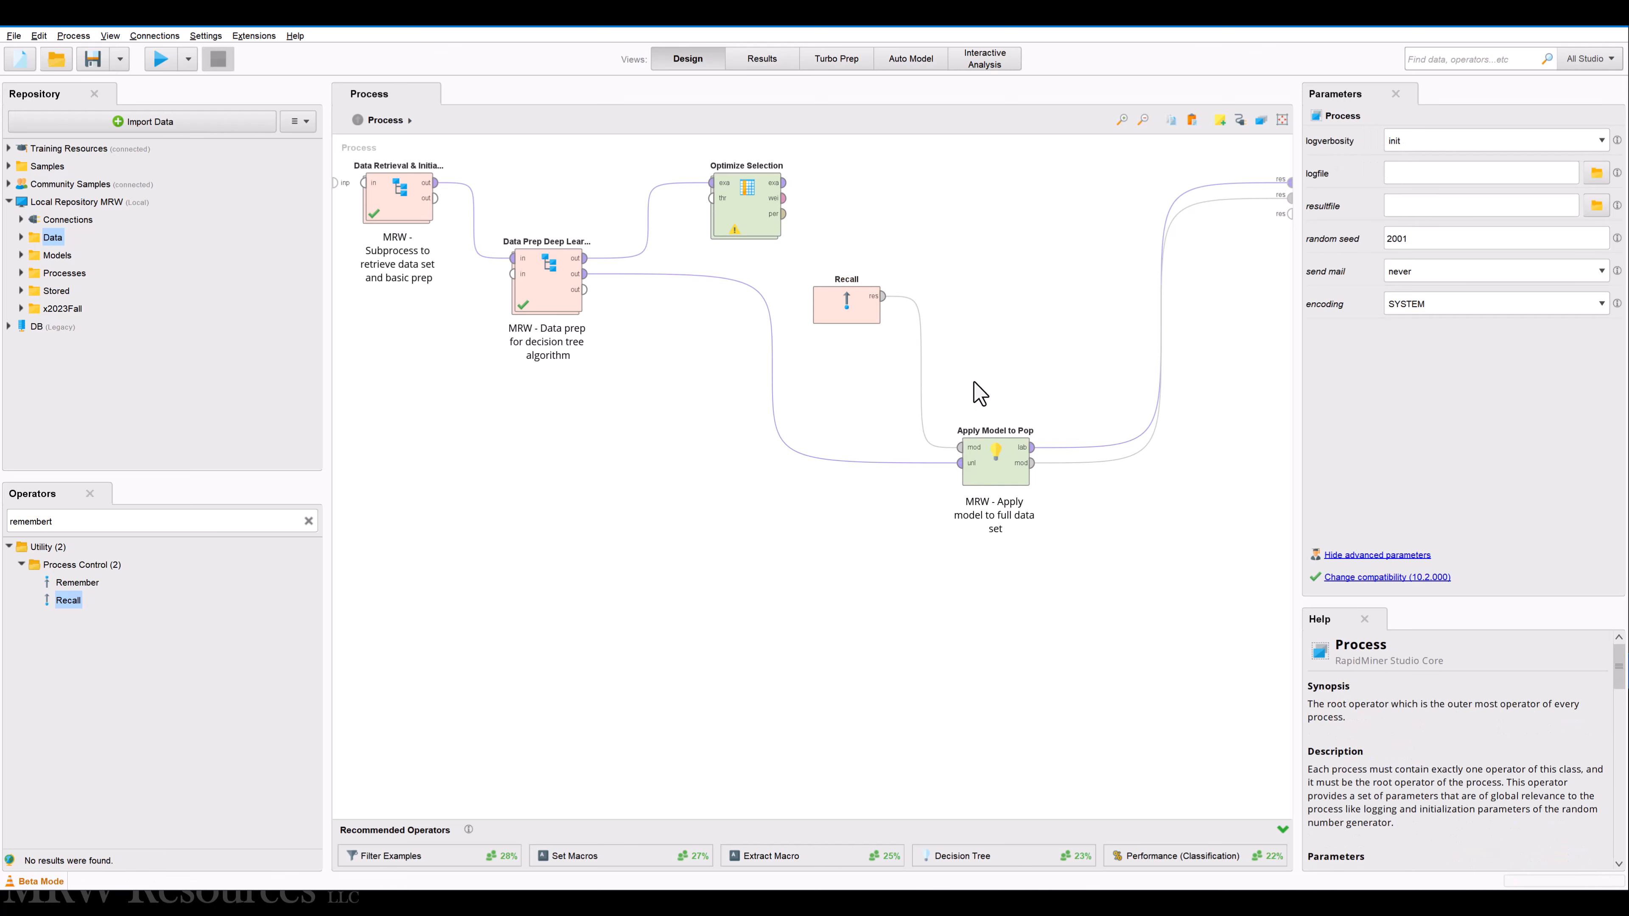
Connect Optimize Selection's weights, performance and example set outputs to the main process's result ports
double_click(785, 199)
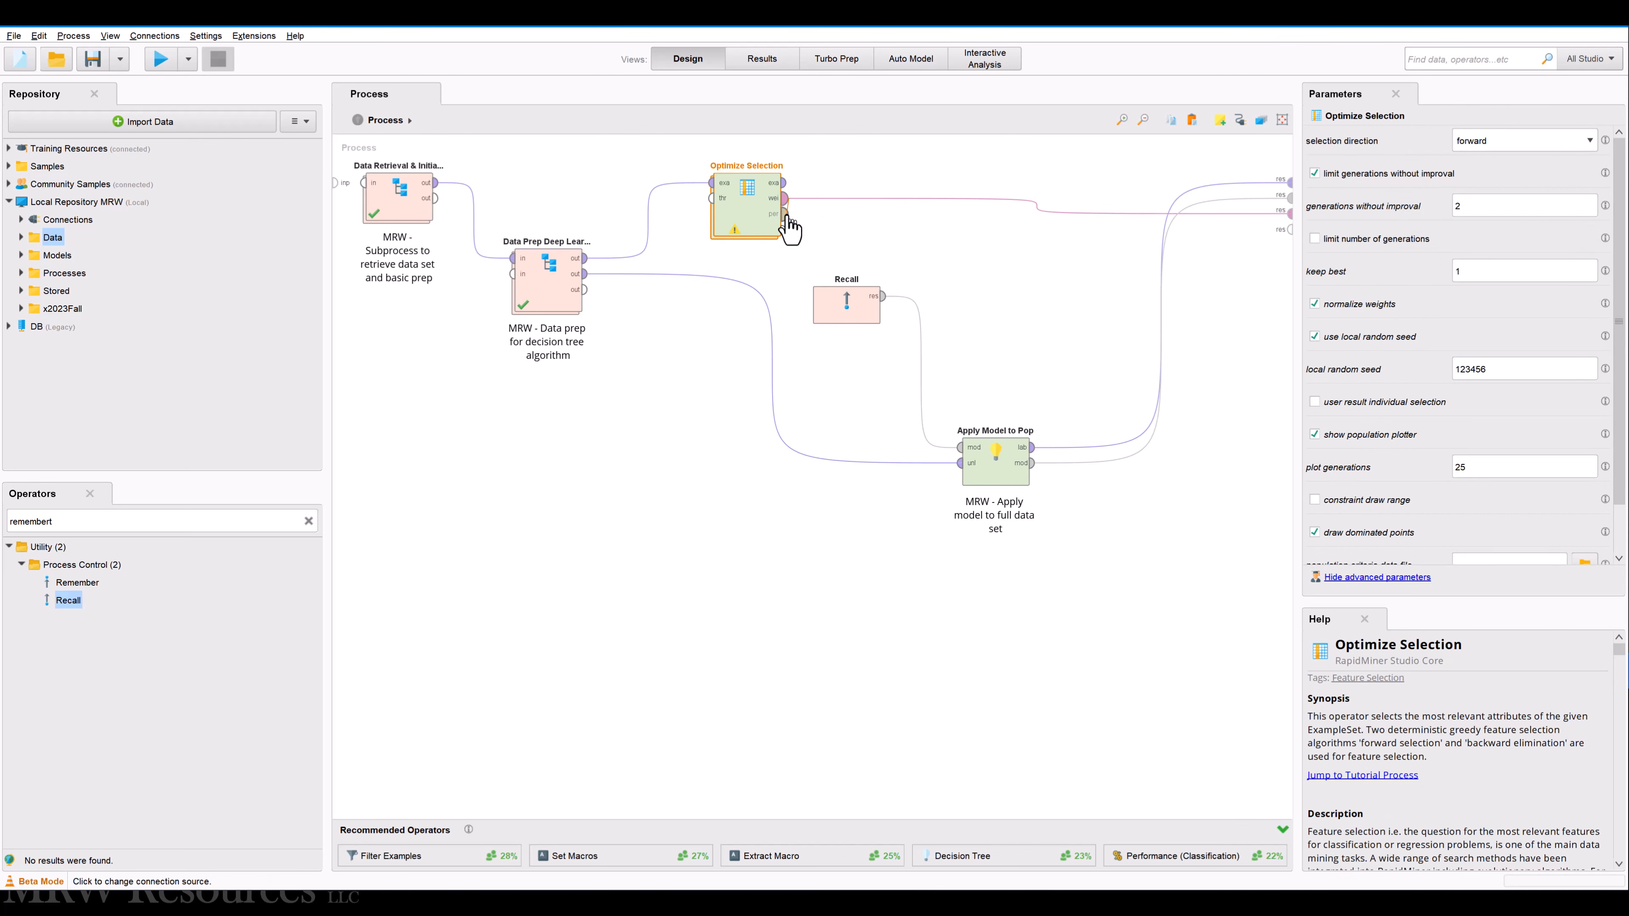
double_click(758, 230)
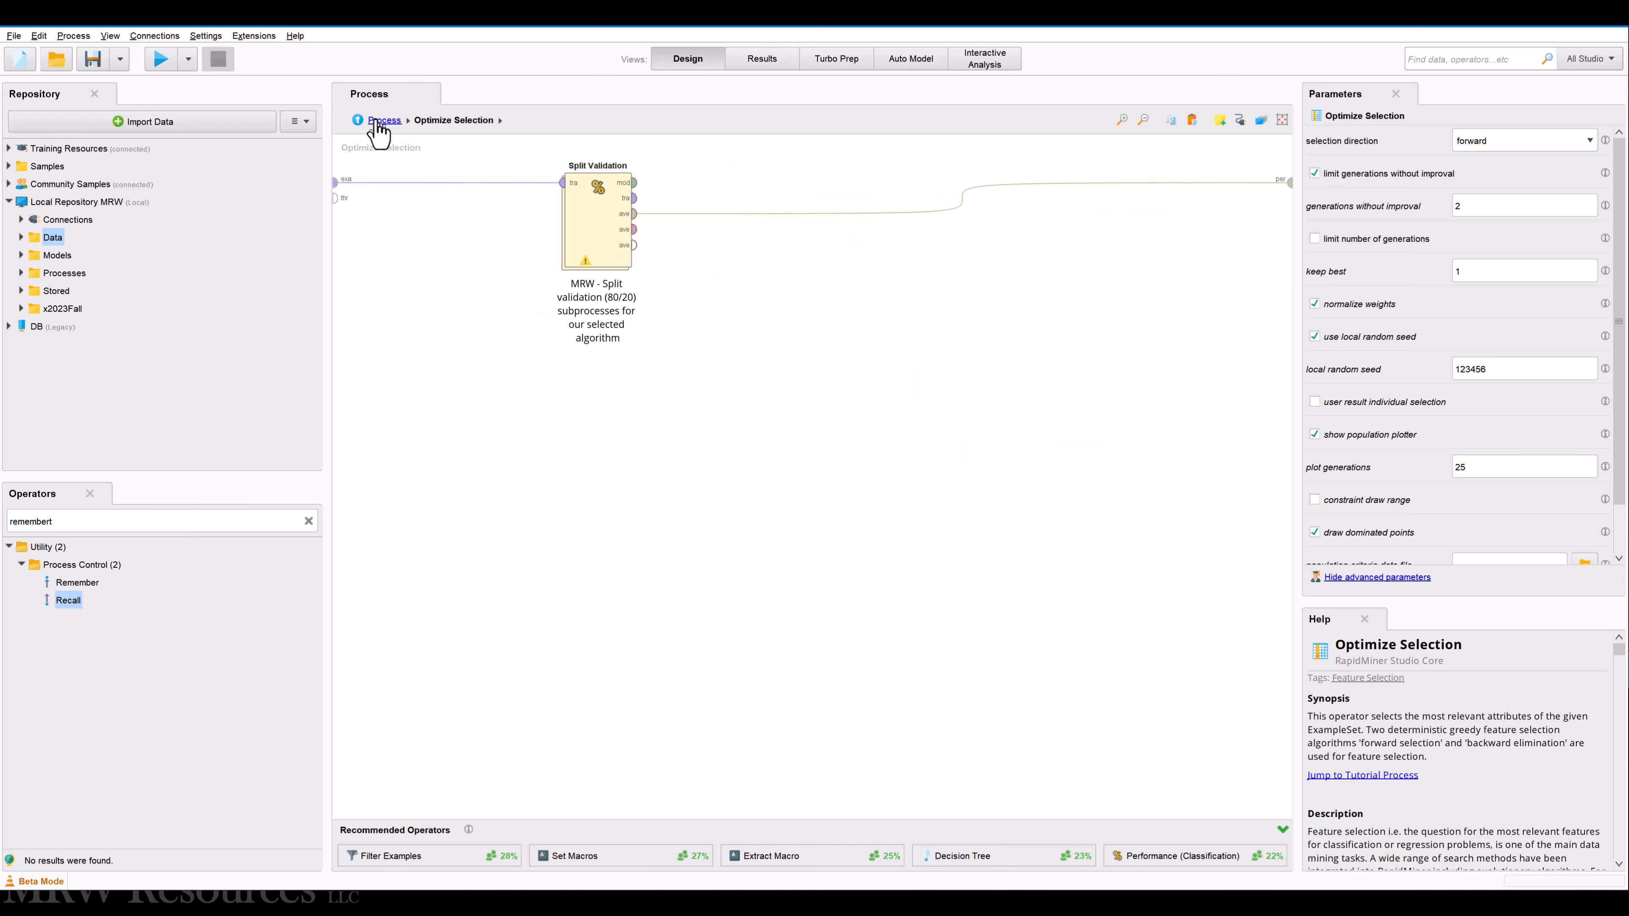
left_click(384, 120)
left_click(762, 221)
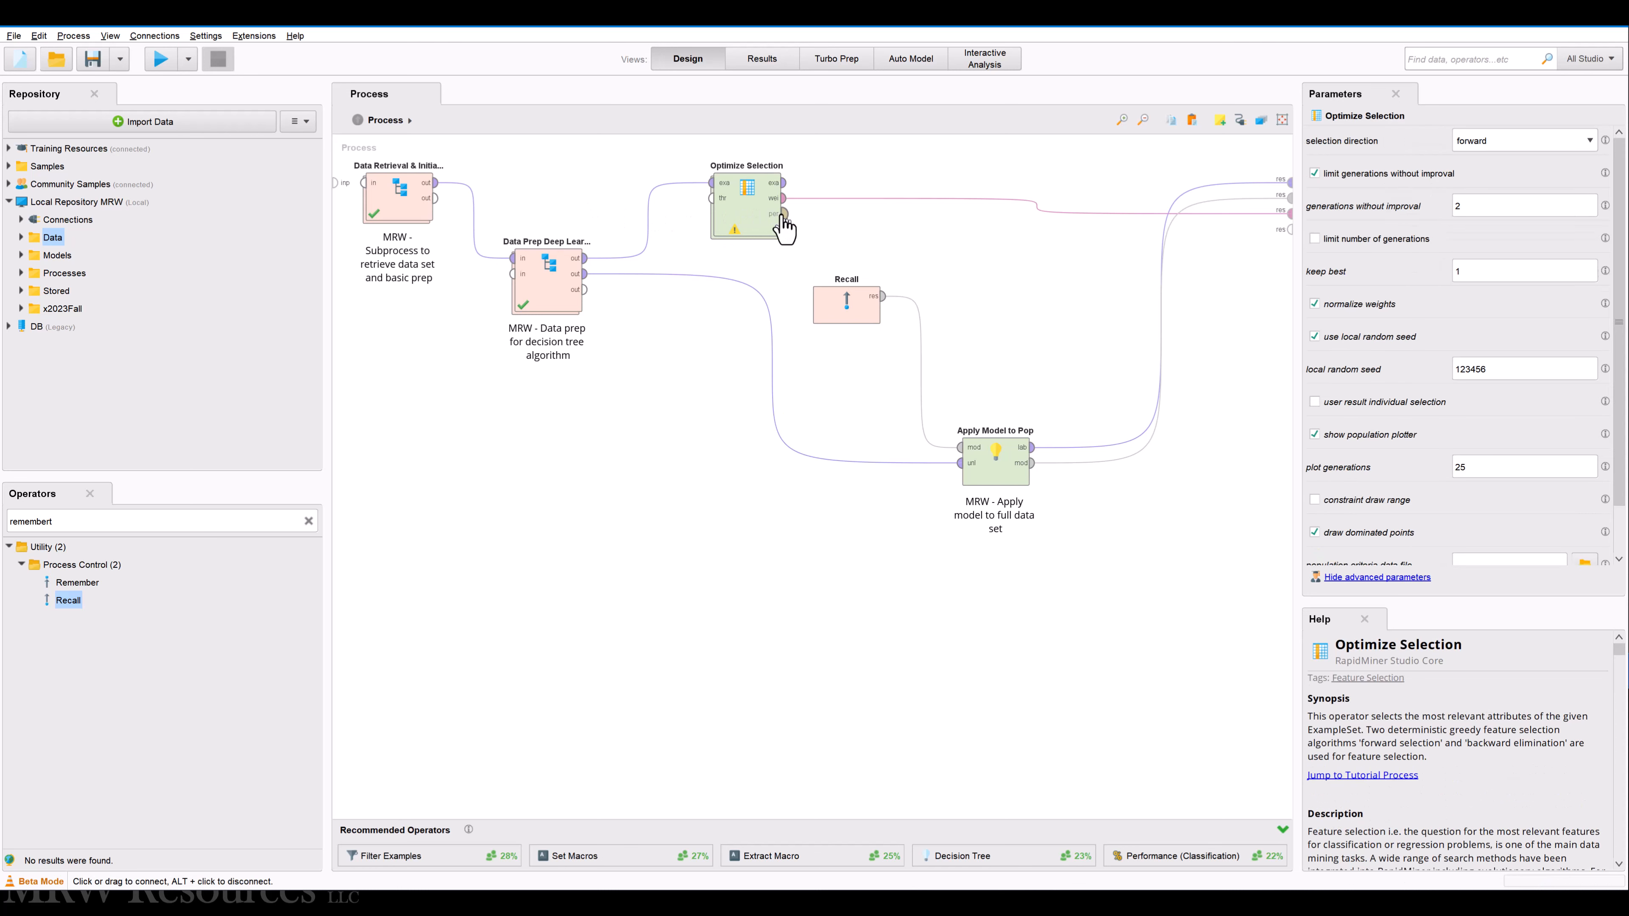
left_click(979, 296)
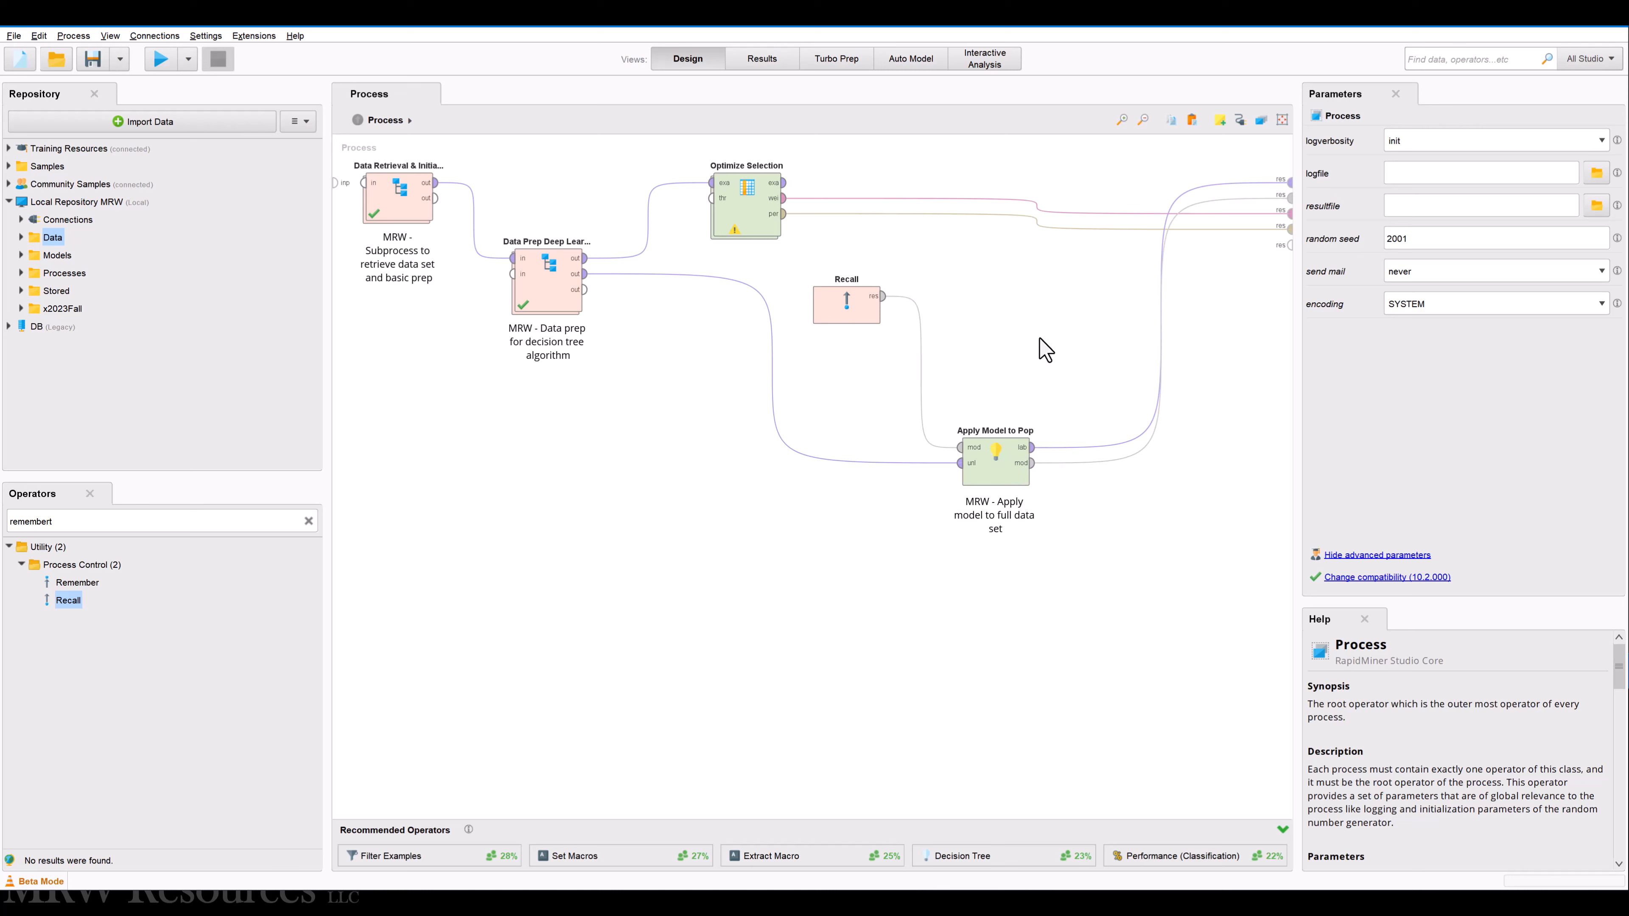
double_click(783, 183)
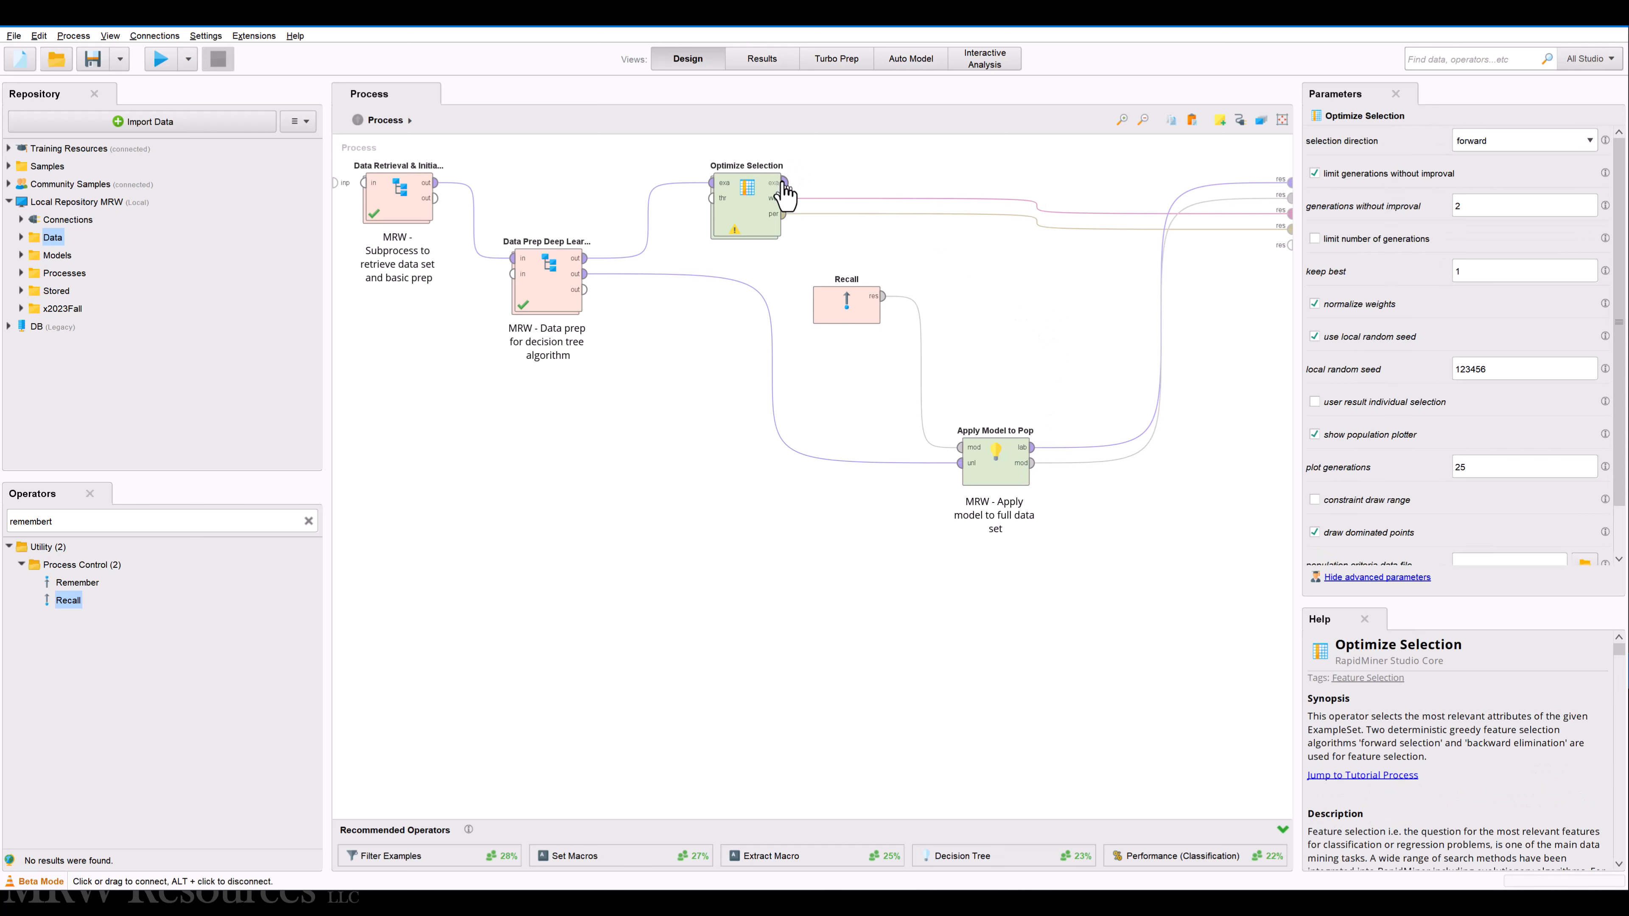
left_click(1262, 428)
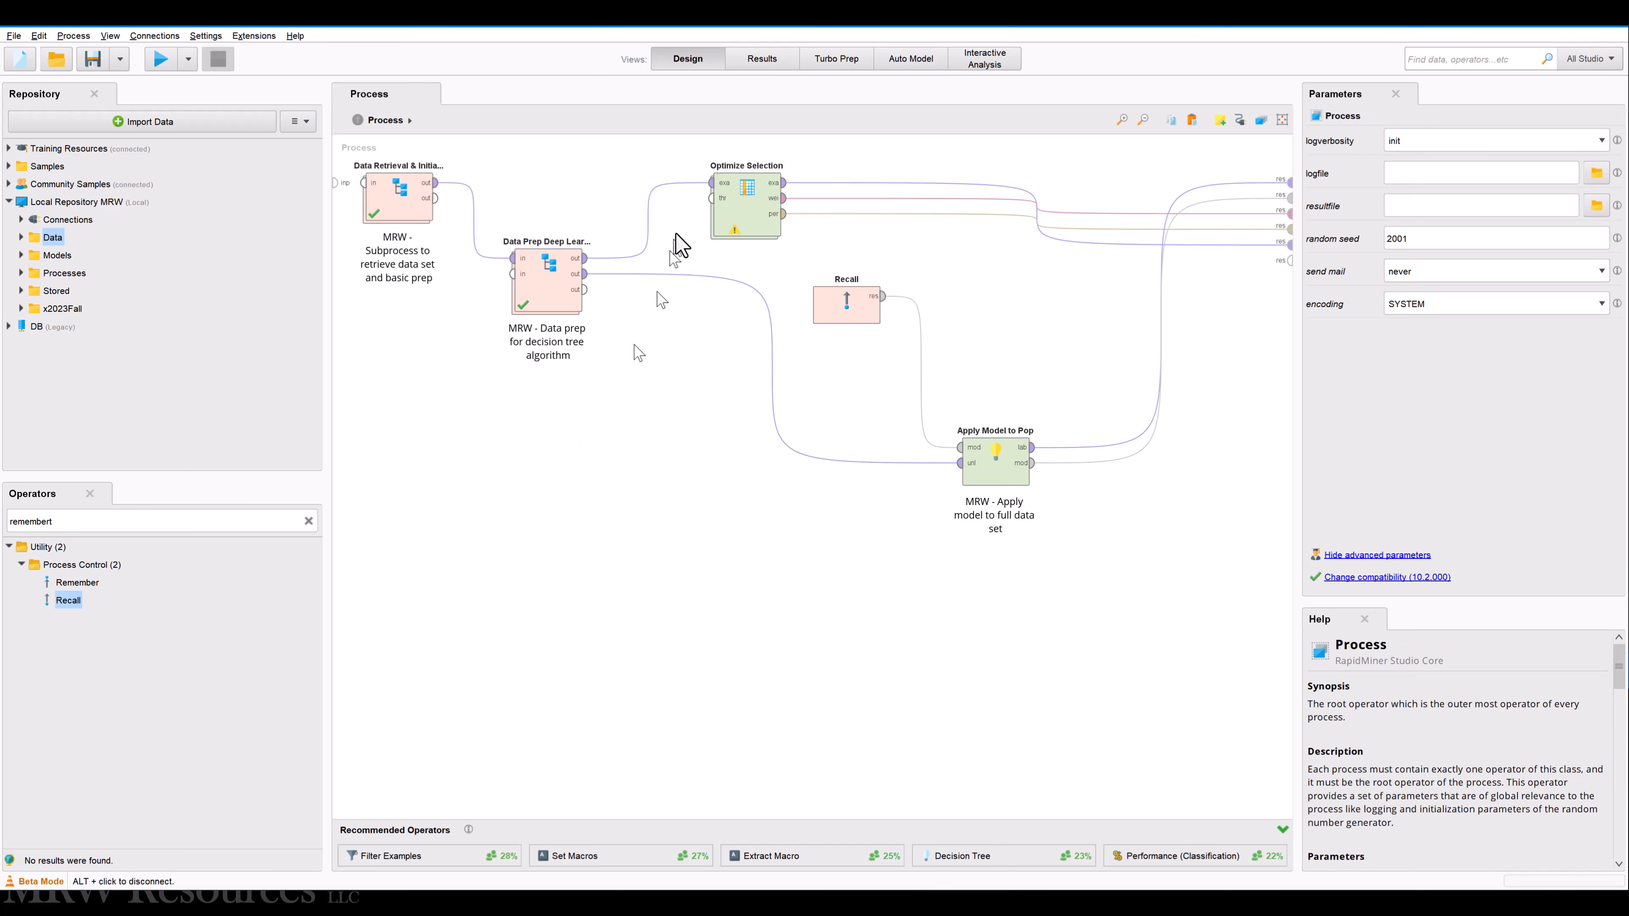
Review Optimize Selection's parameters and the warning on the nested Split Validation's Performance operator, discarding the stray comment
left_click(742, 221)
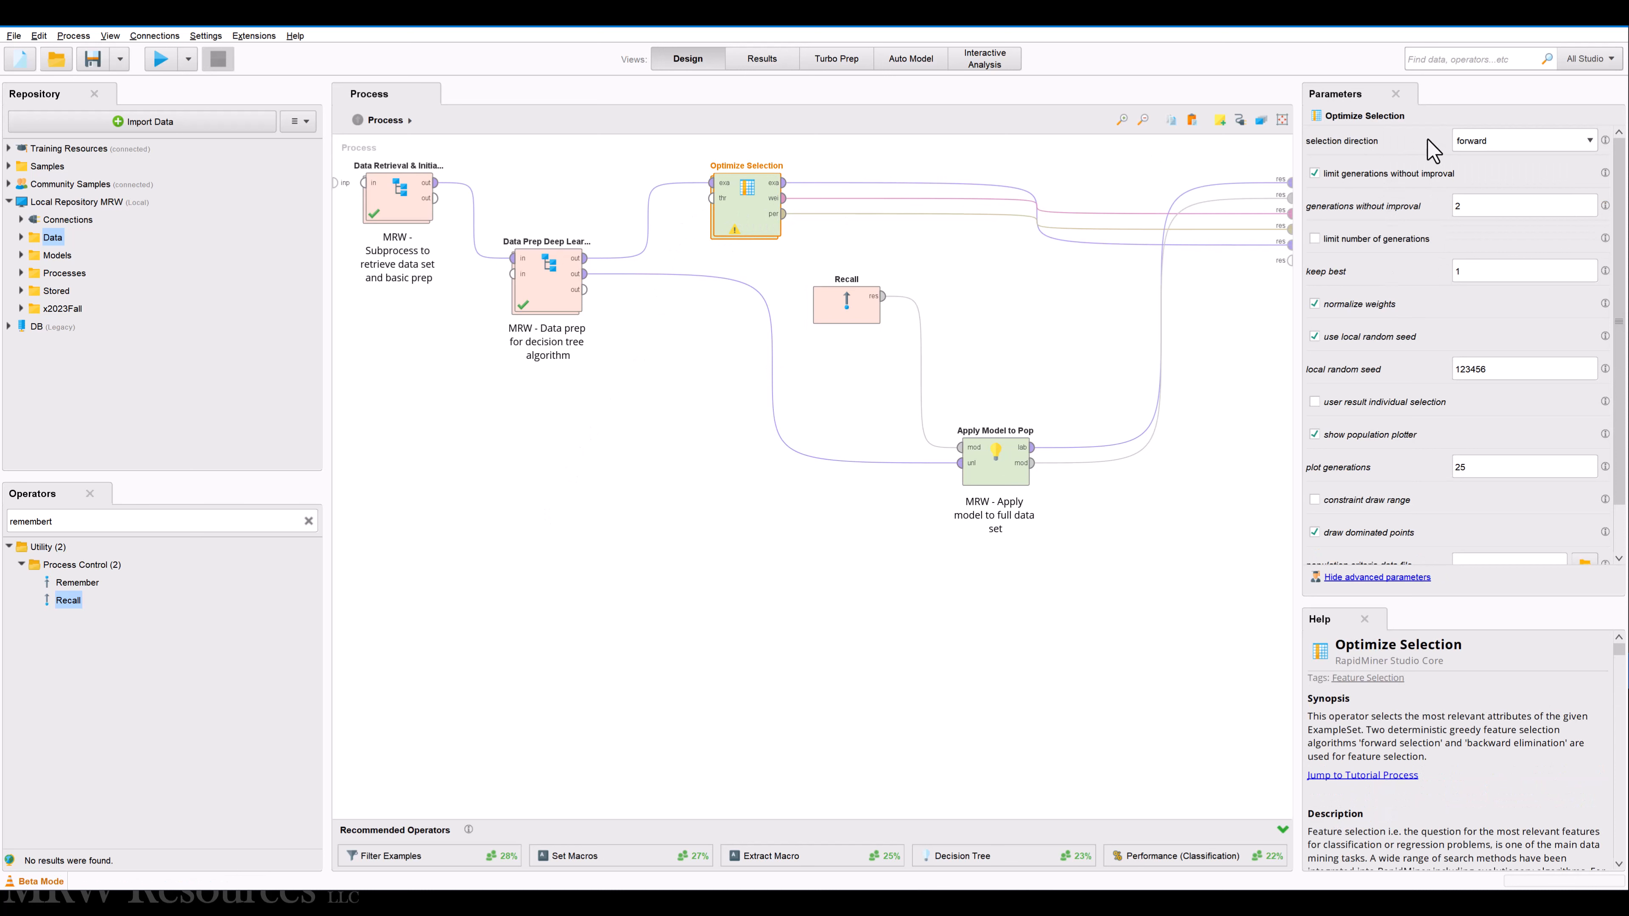
scroll(1423, 335, "down", 2)
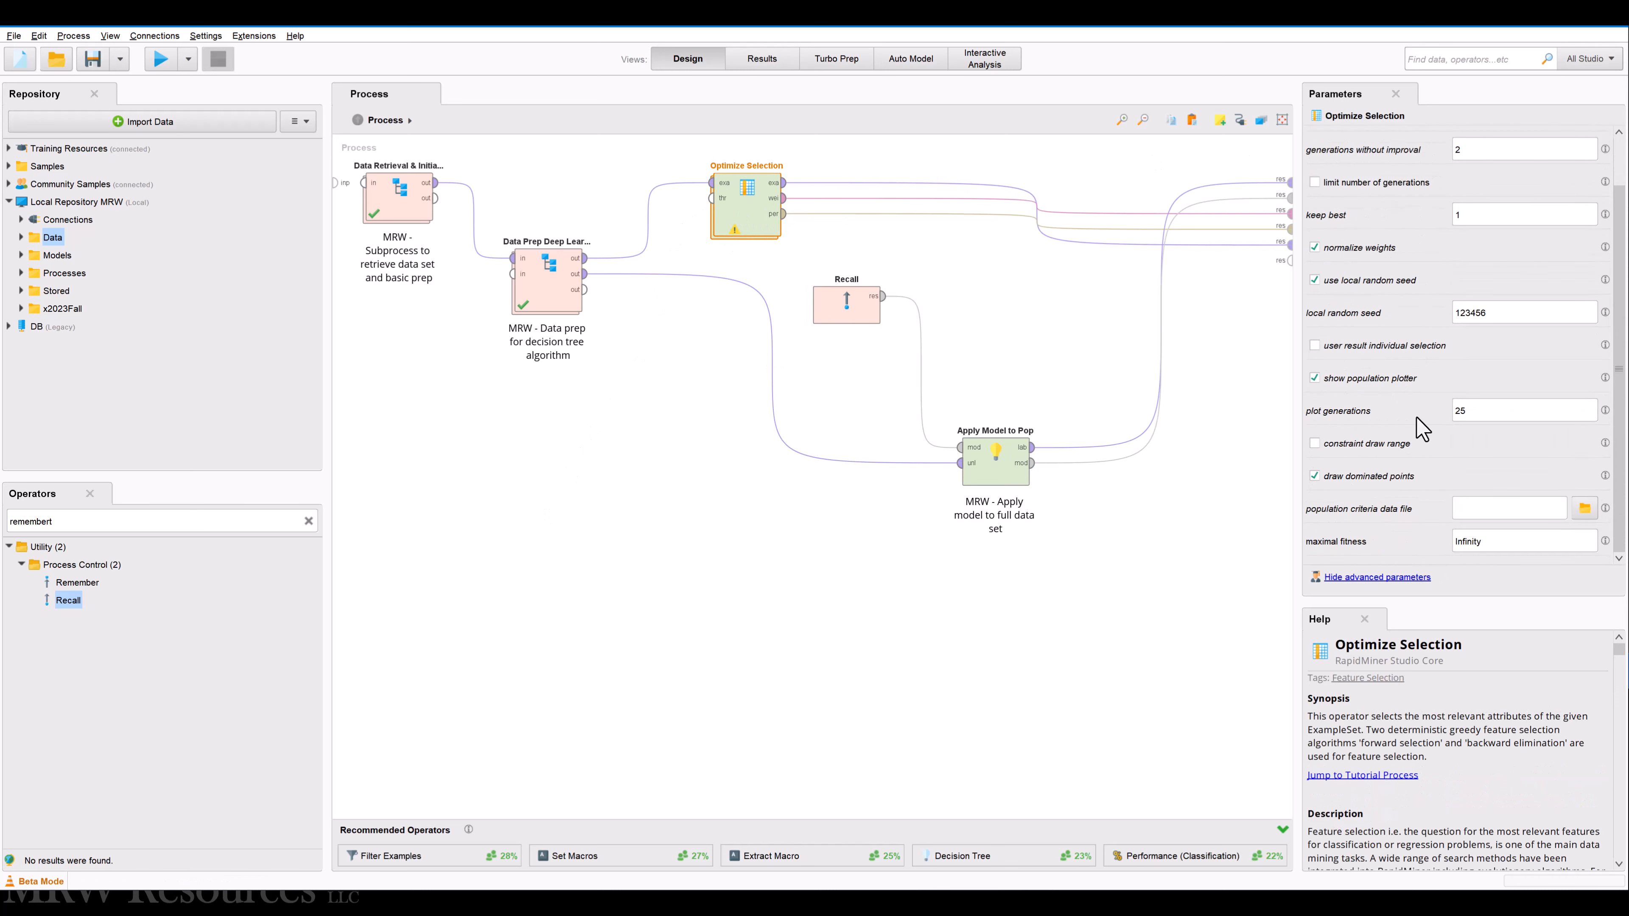
scroll(1421, 340, "up", 2)
left_click(689, 435)
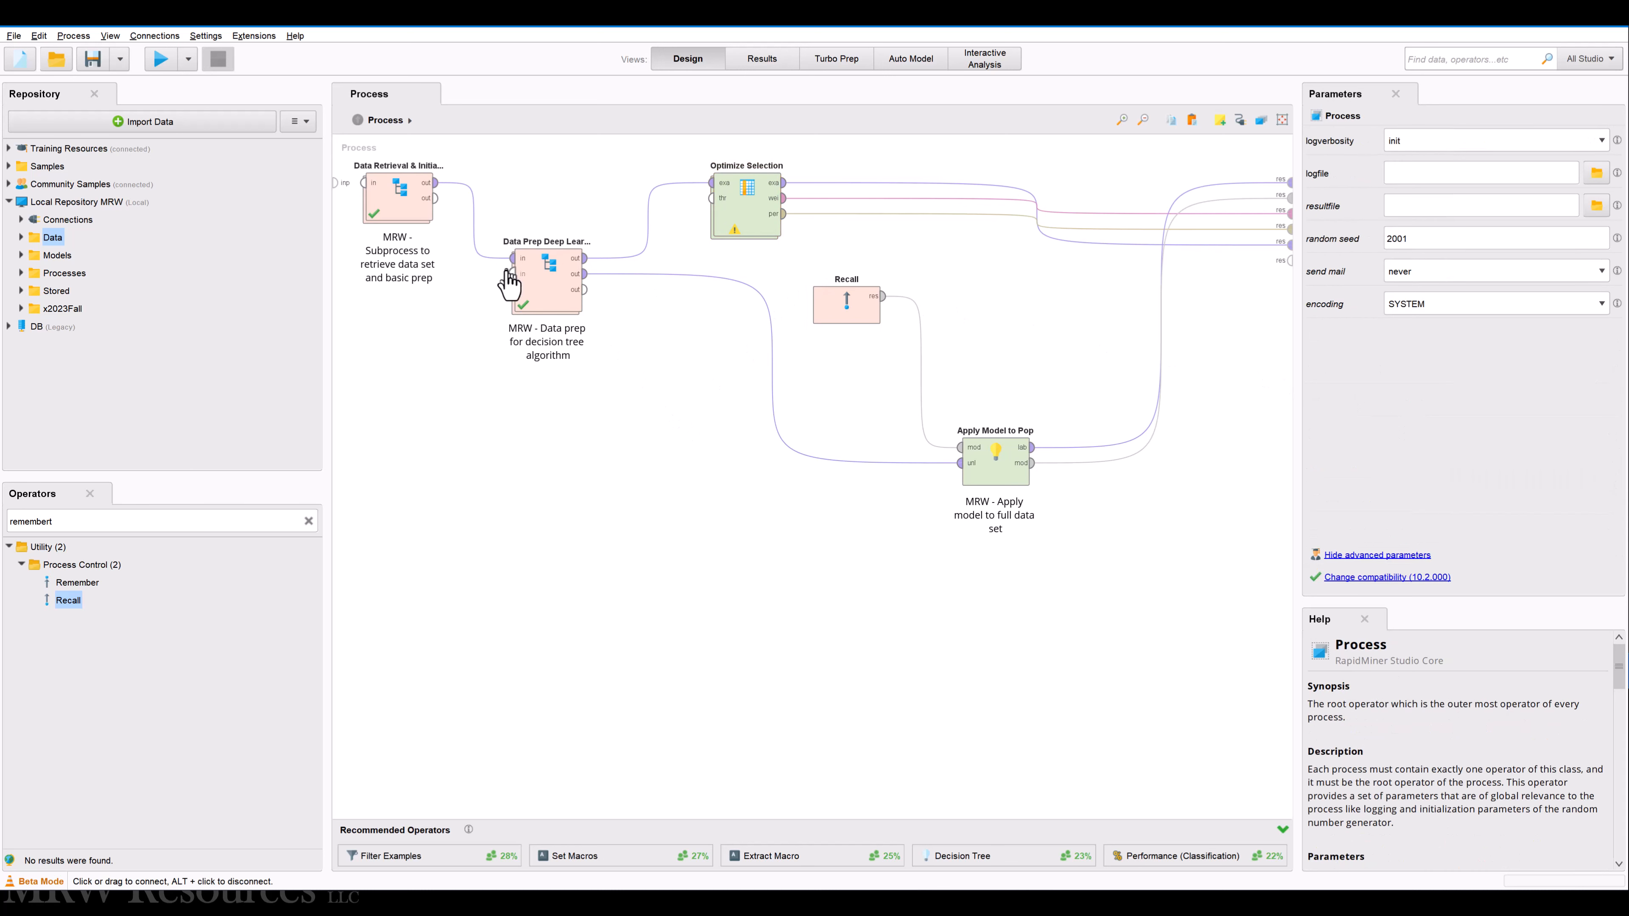
double_click(736, 233)
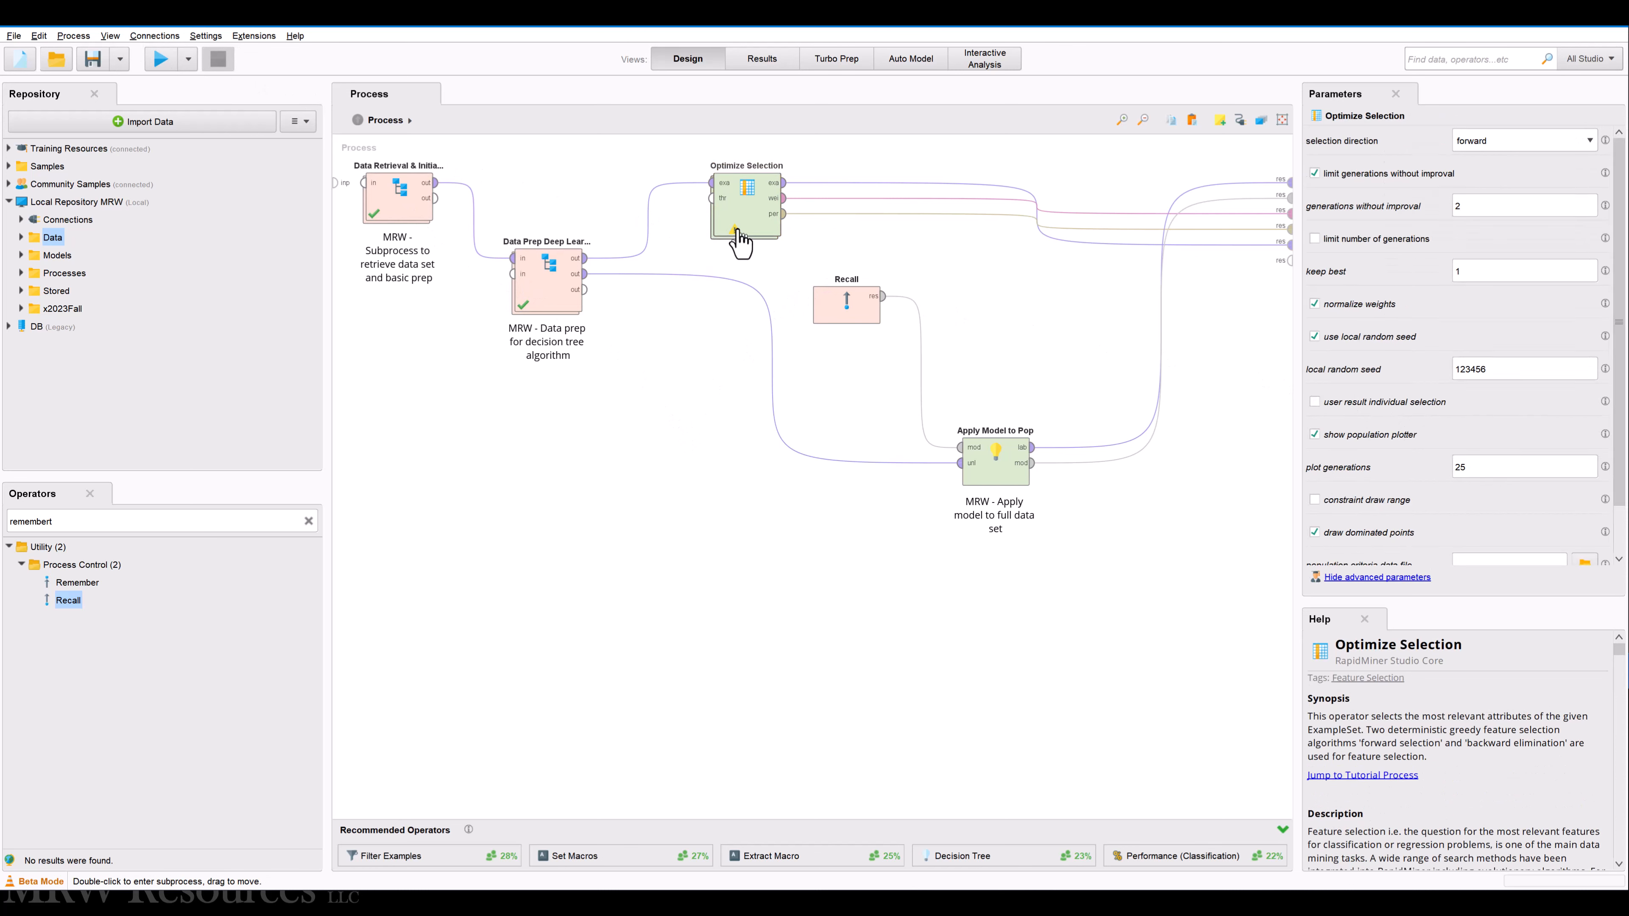
left_click(568, 284)
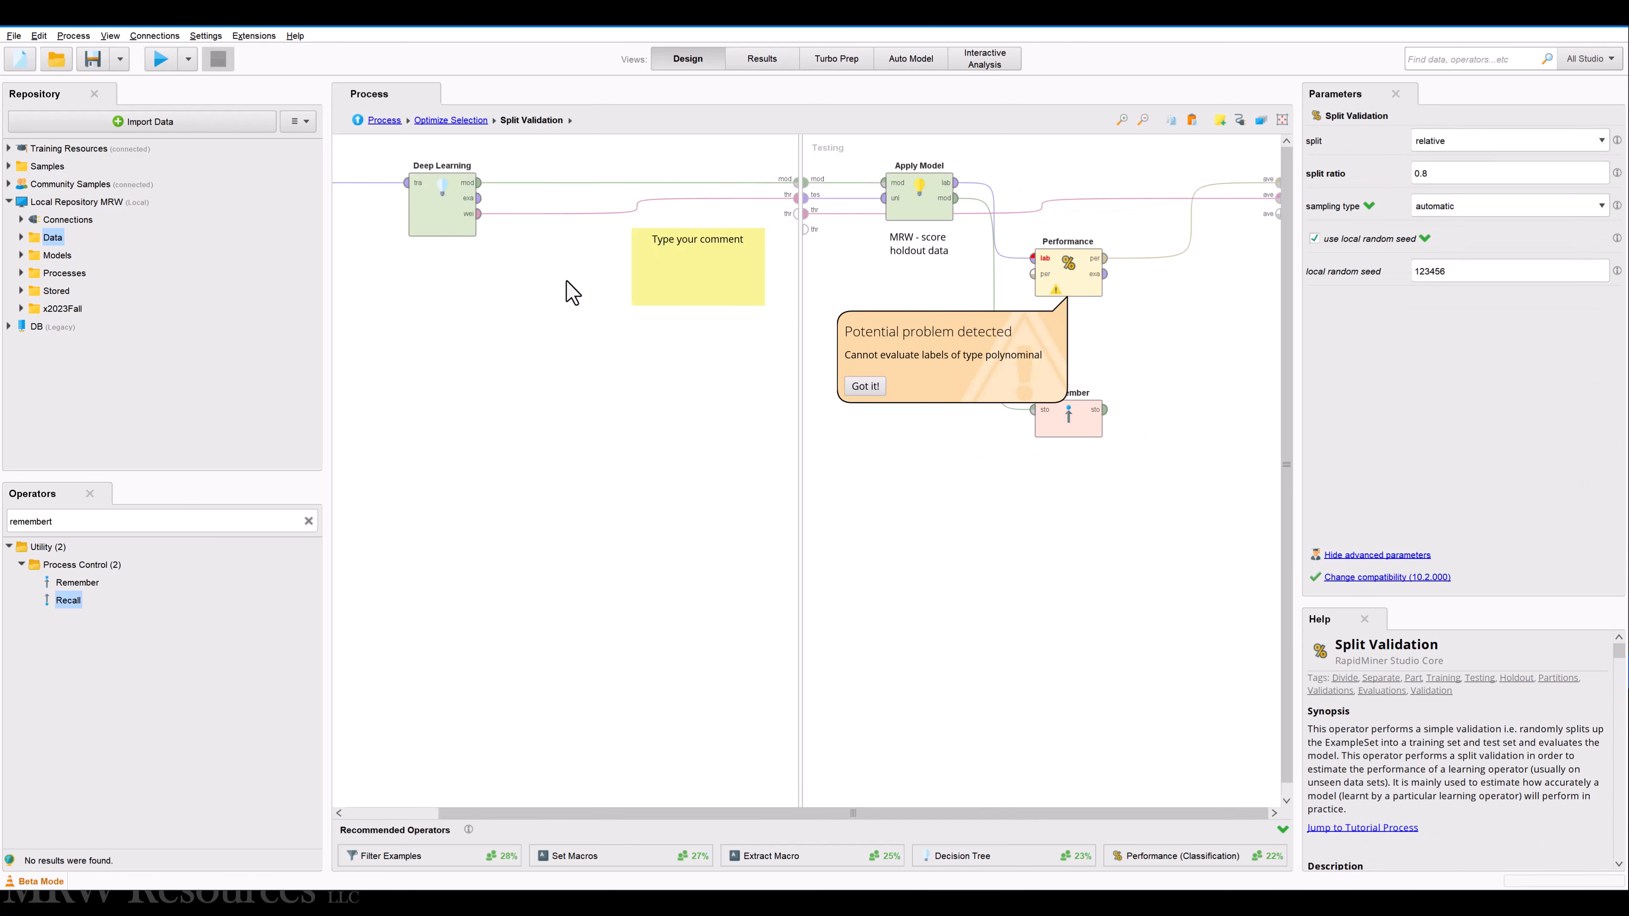
left_click(695, 278)
key("Delete")
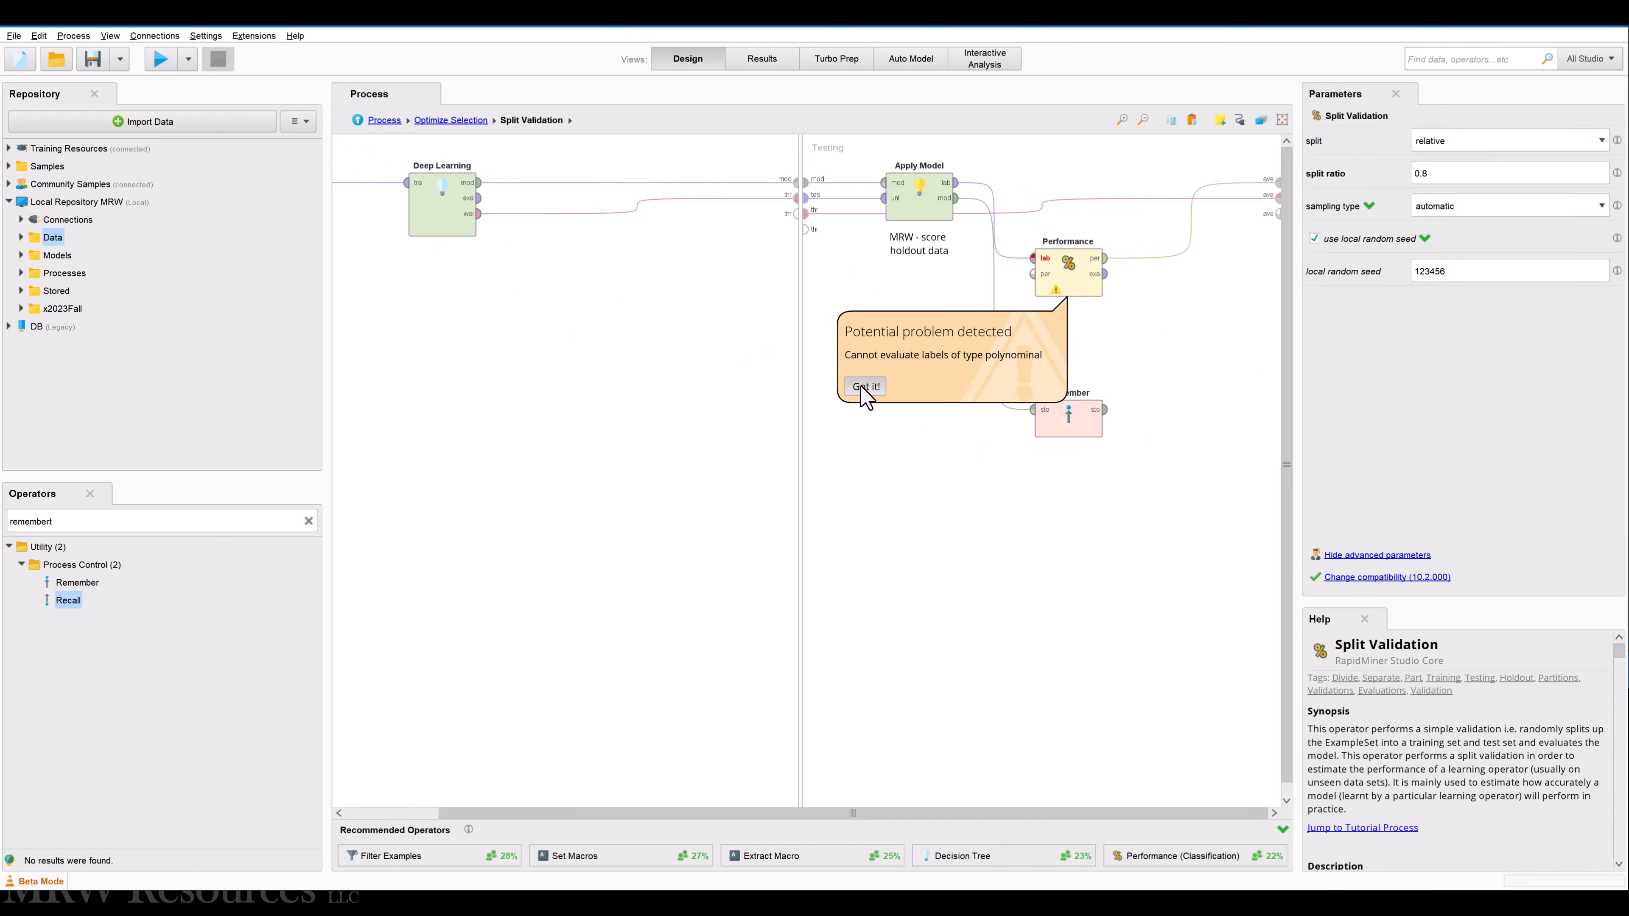
left_click(866, 387)
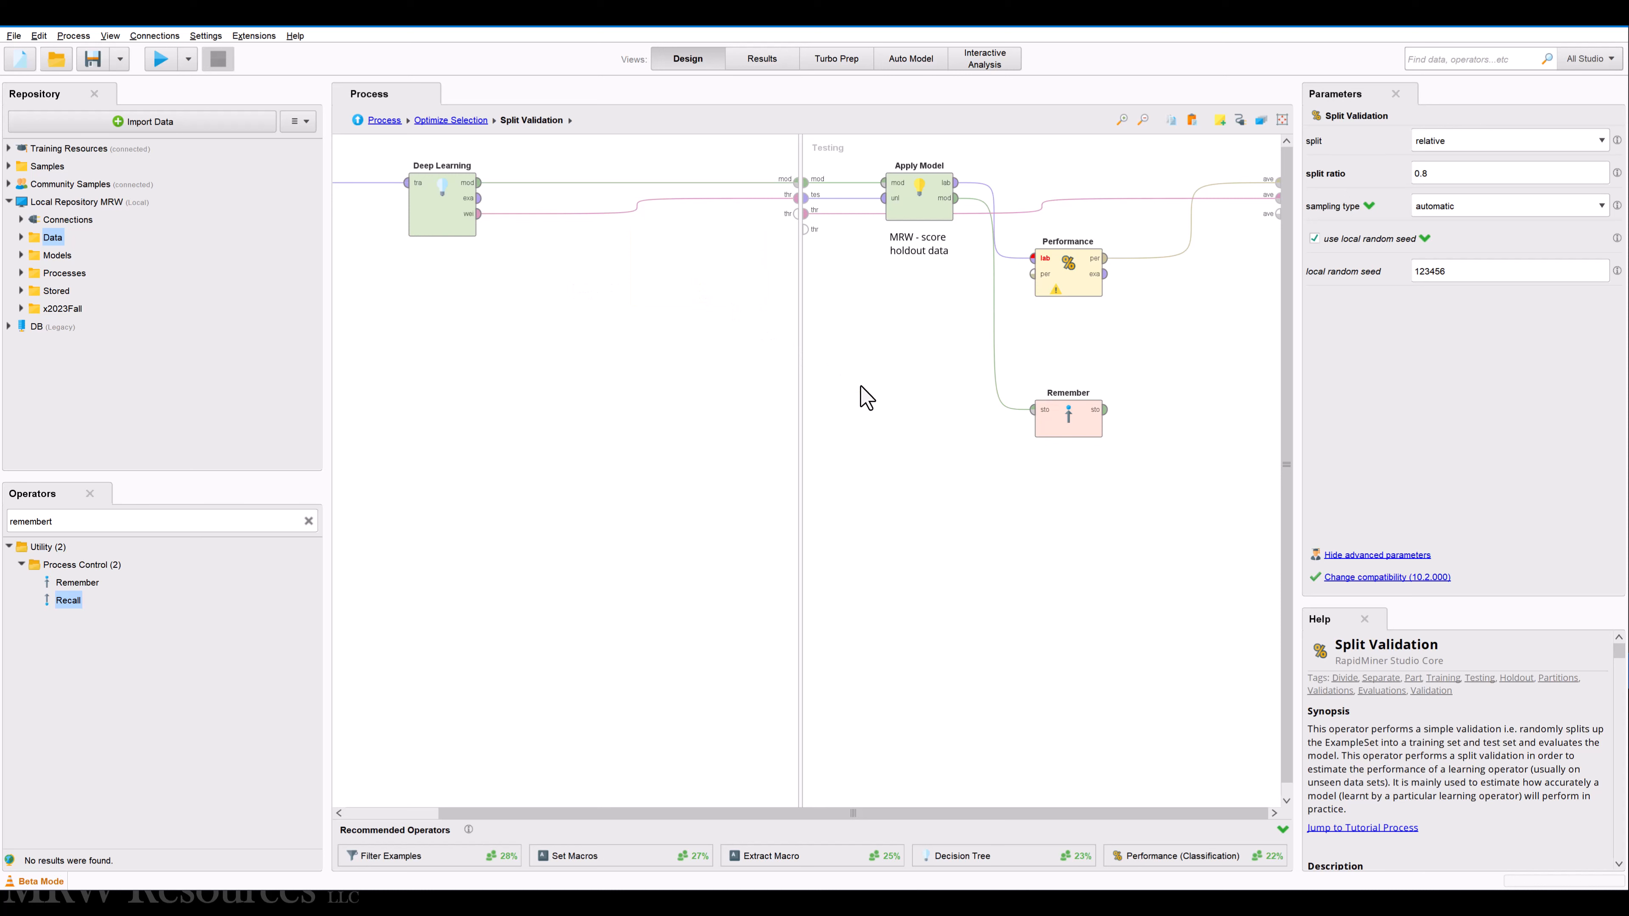
left_click(1056, 281)
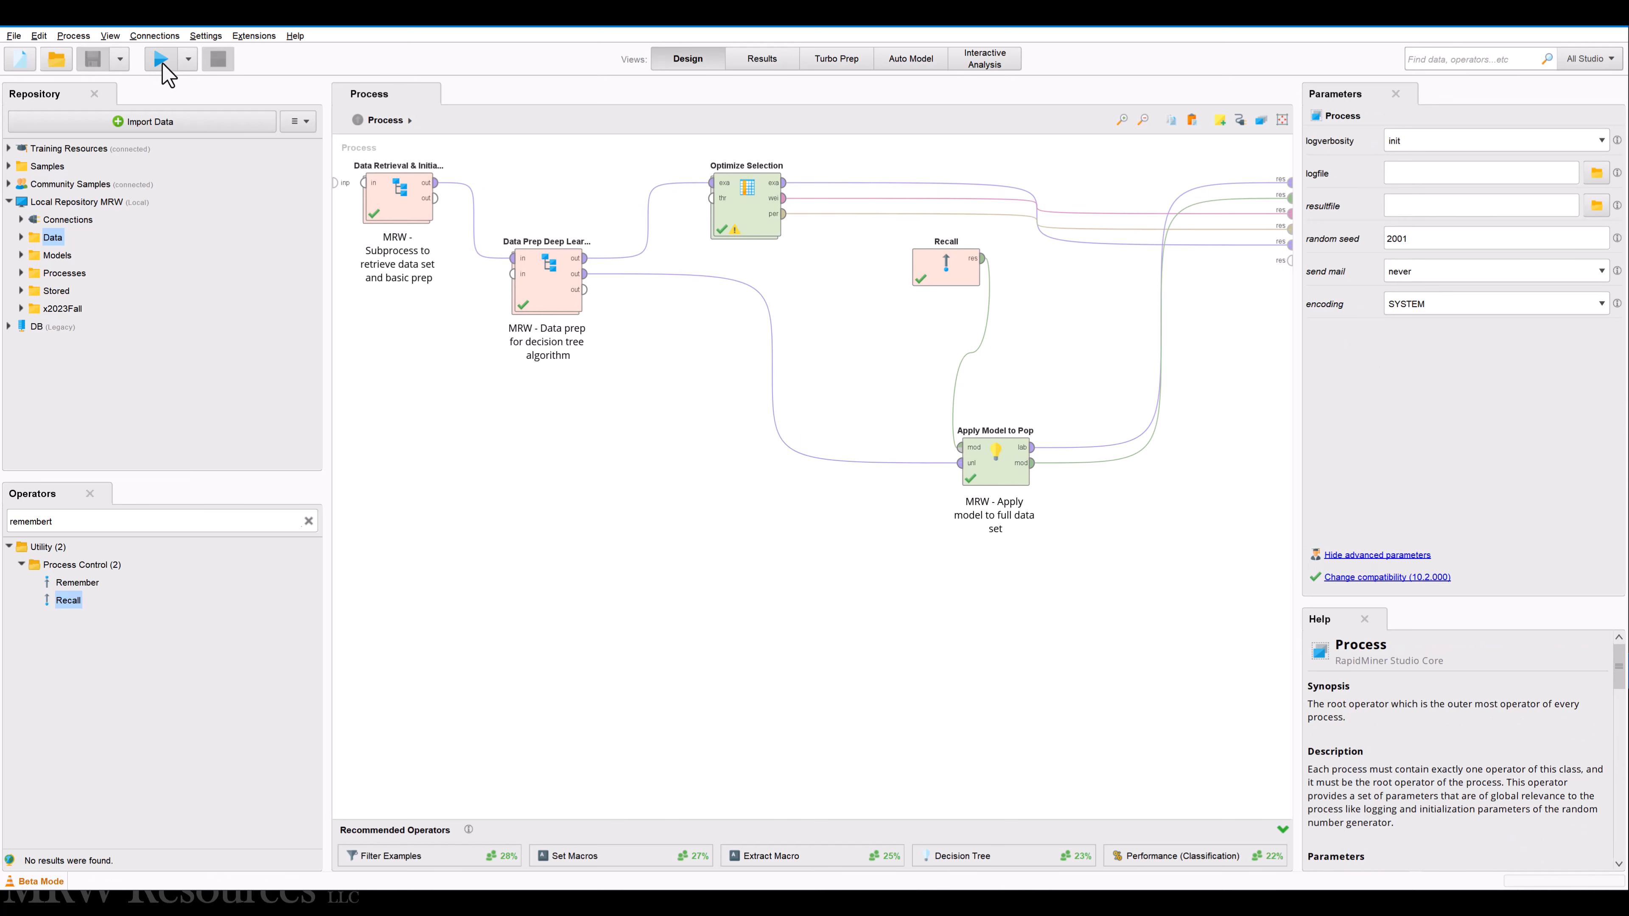
Run the process from the main level, dismiss the population plot, and open the PerformanceVector result
left_click(162, 61)
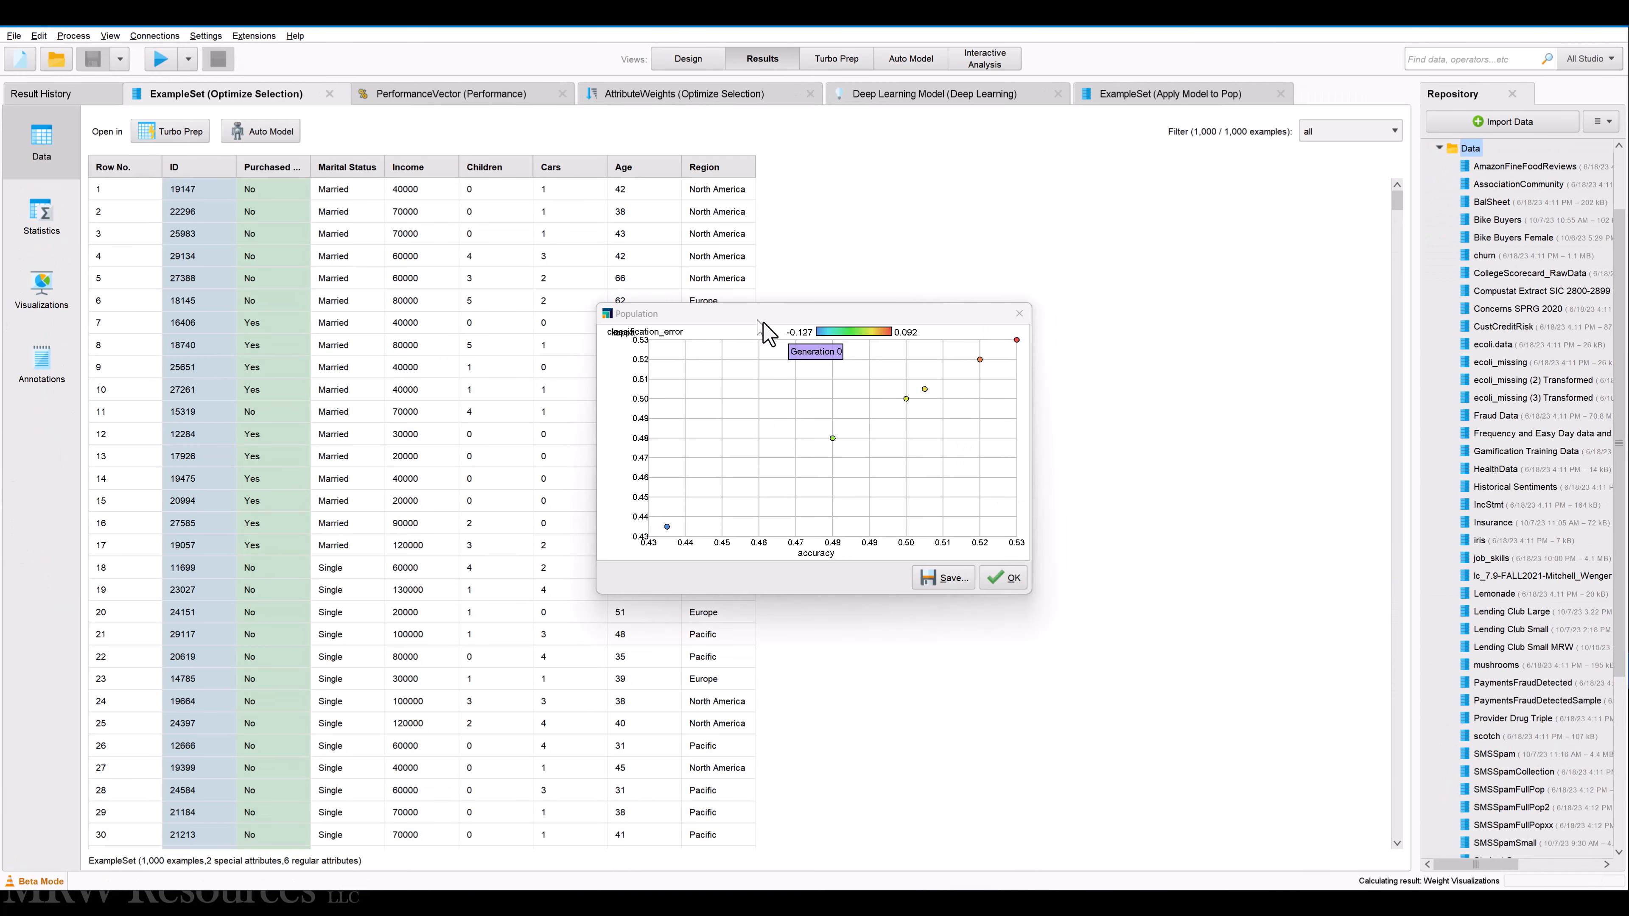
left_click(1019, 313)
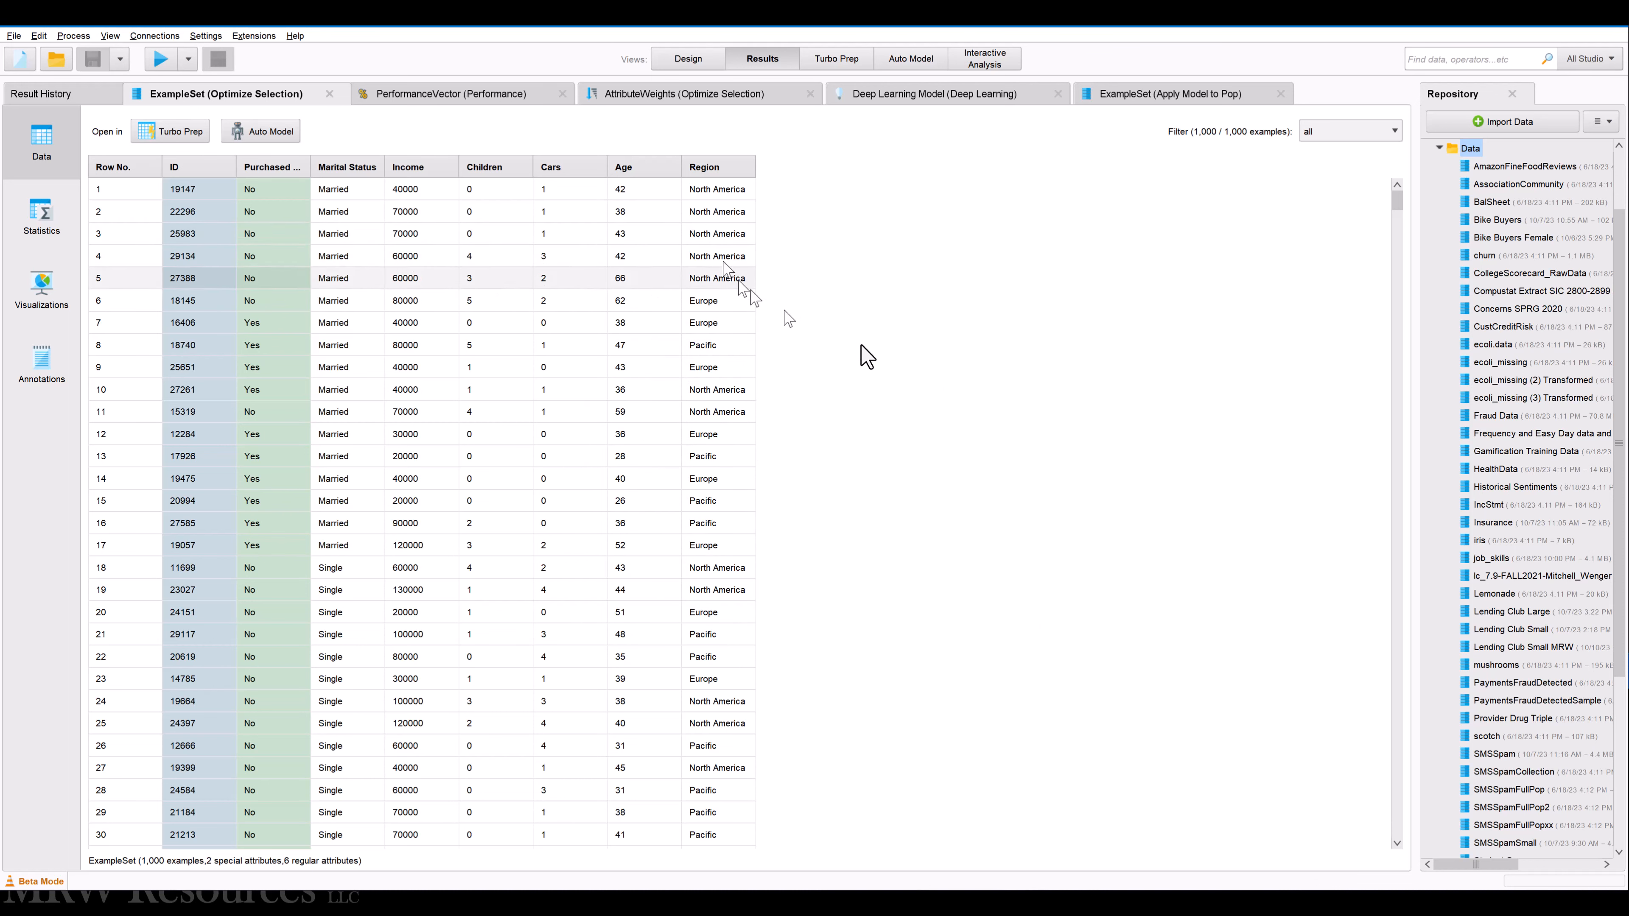
left_click(453, 96)
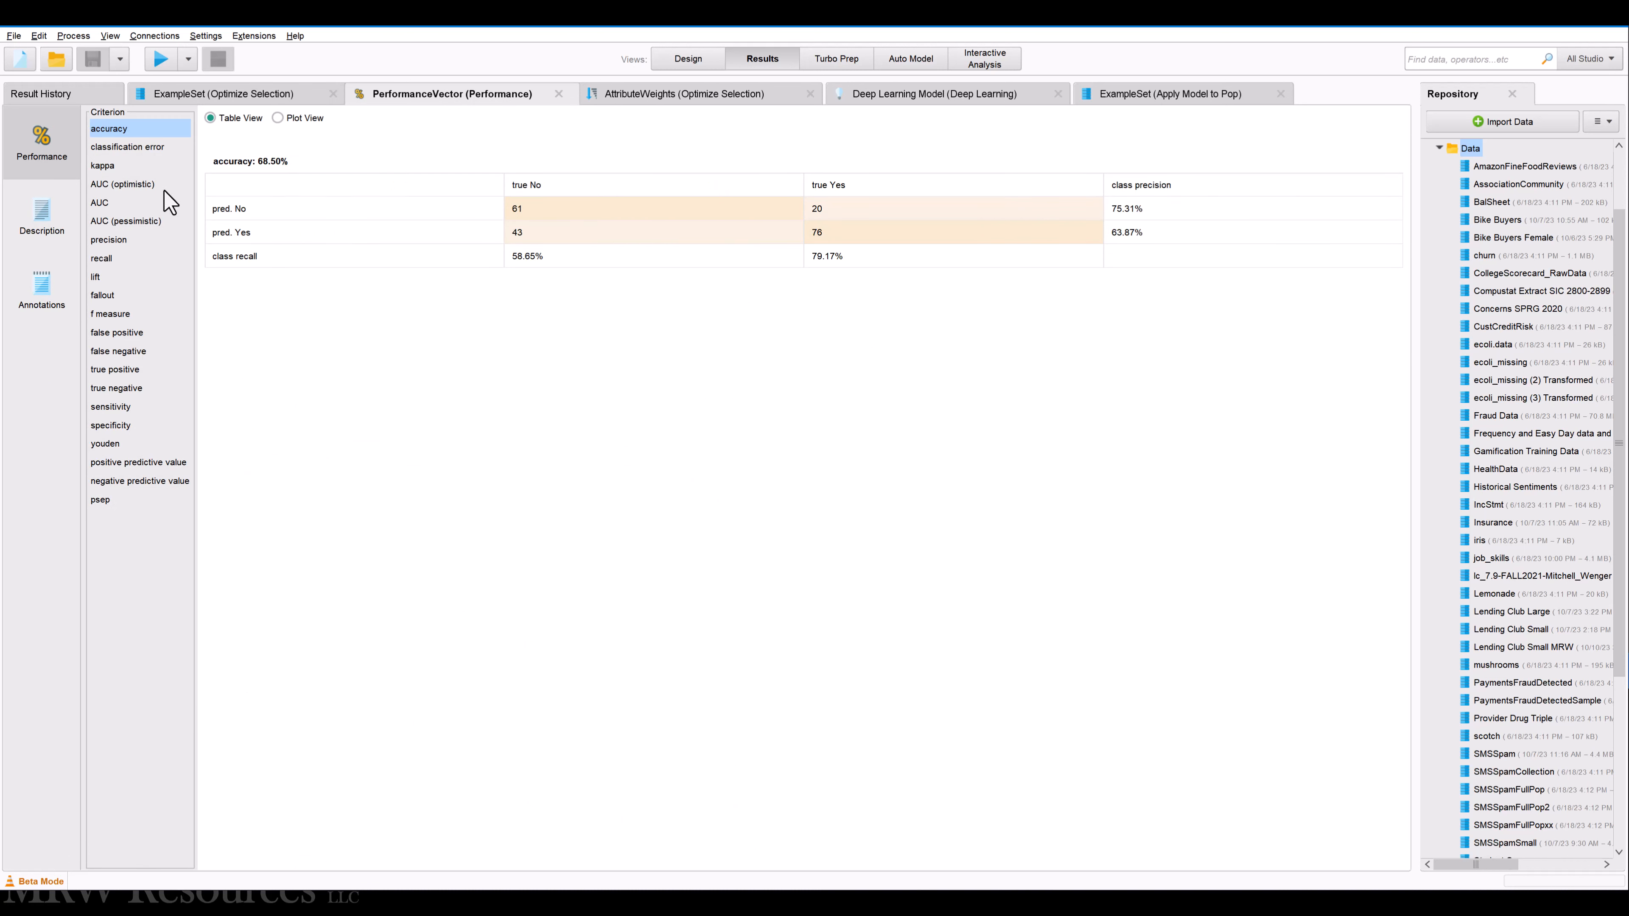
Examine the AUC and f measure criteria in the PerformanceVector result
left_click(123, 202)
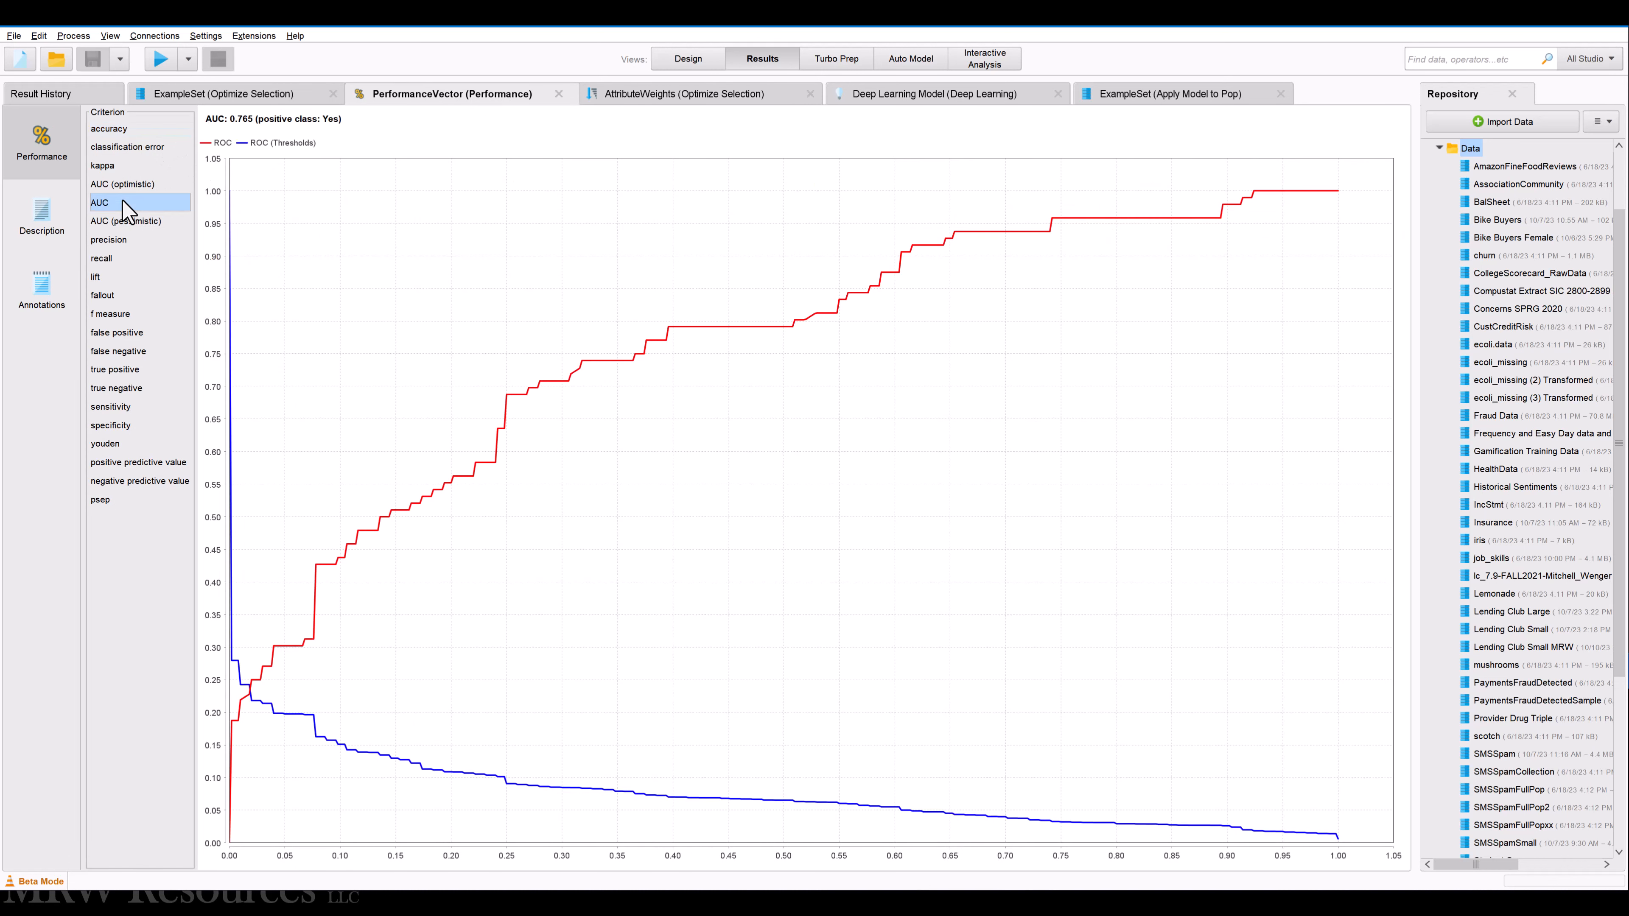
left_click(114, 313)
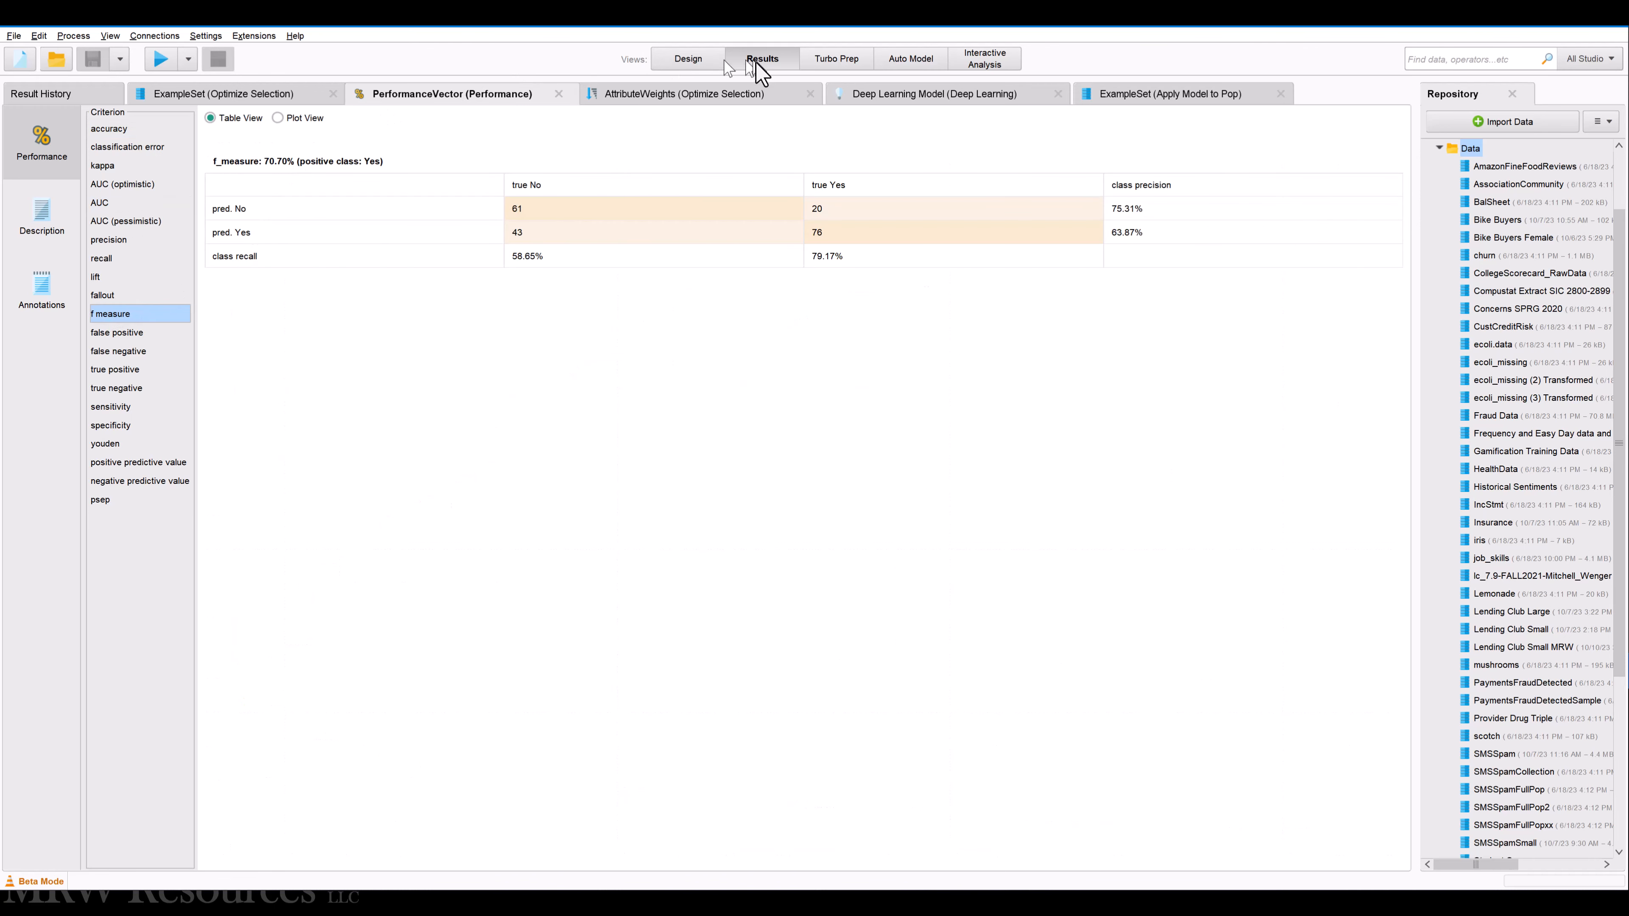
View the AttributeWeights result with its columns widened and its rows sorted by weight in descending order
left_click(746, 96)
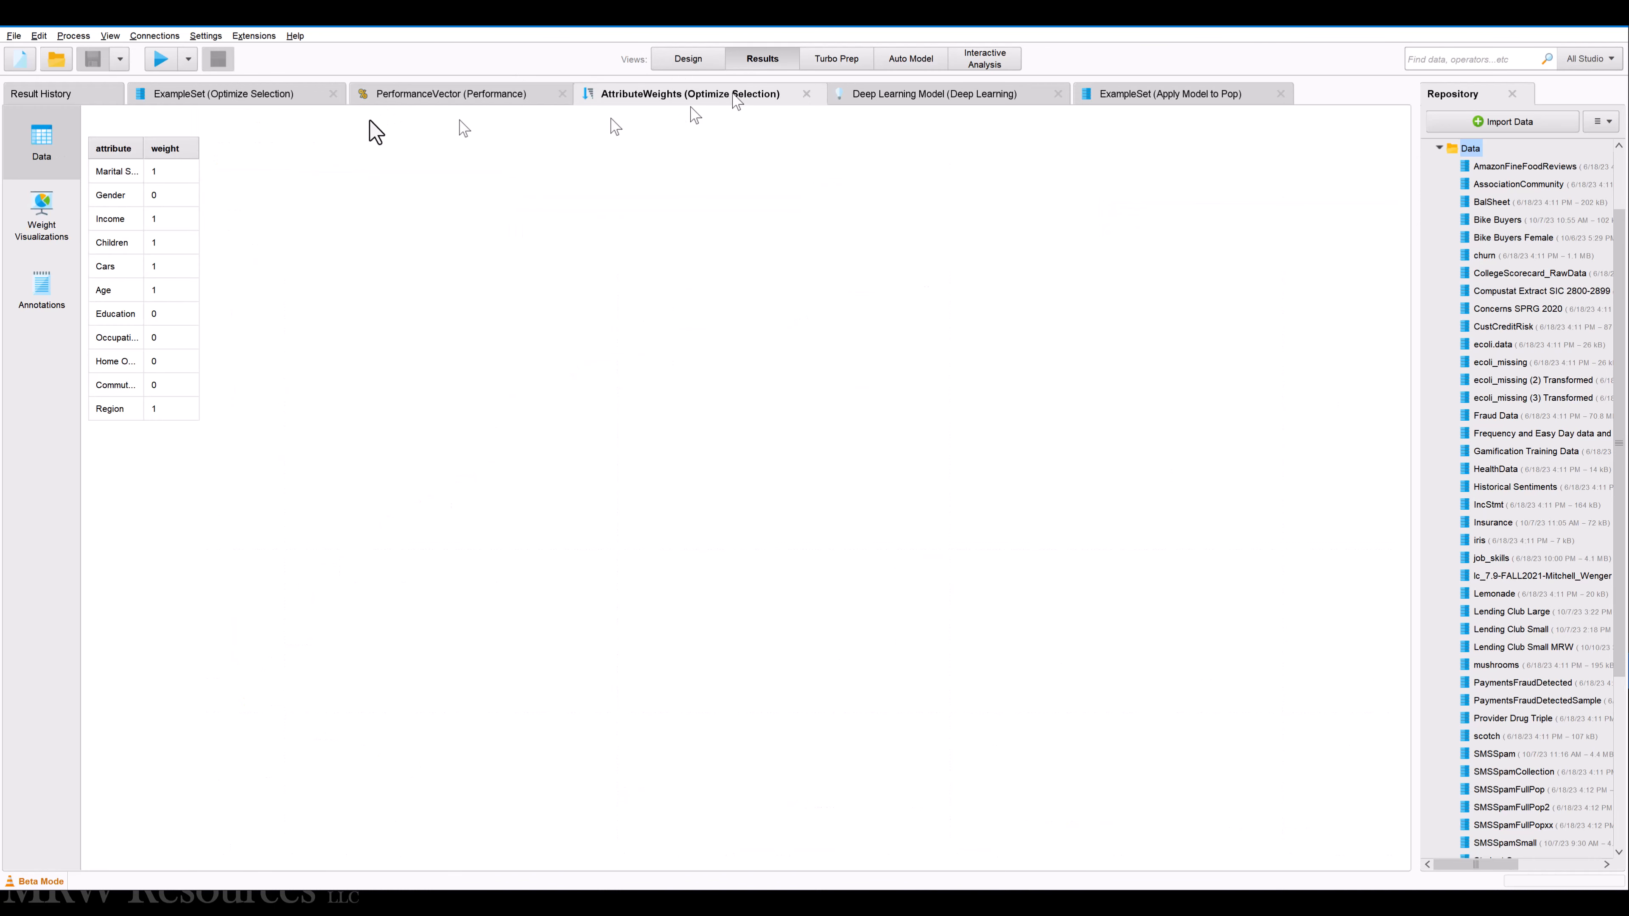
left_click(161, 149)
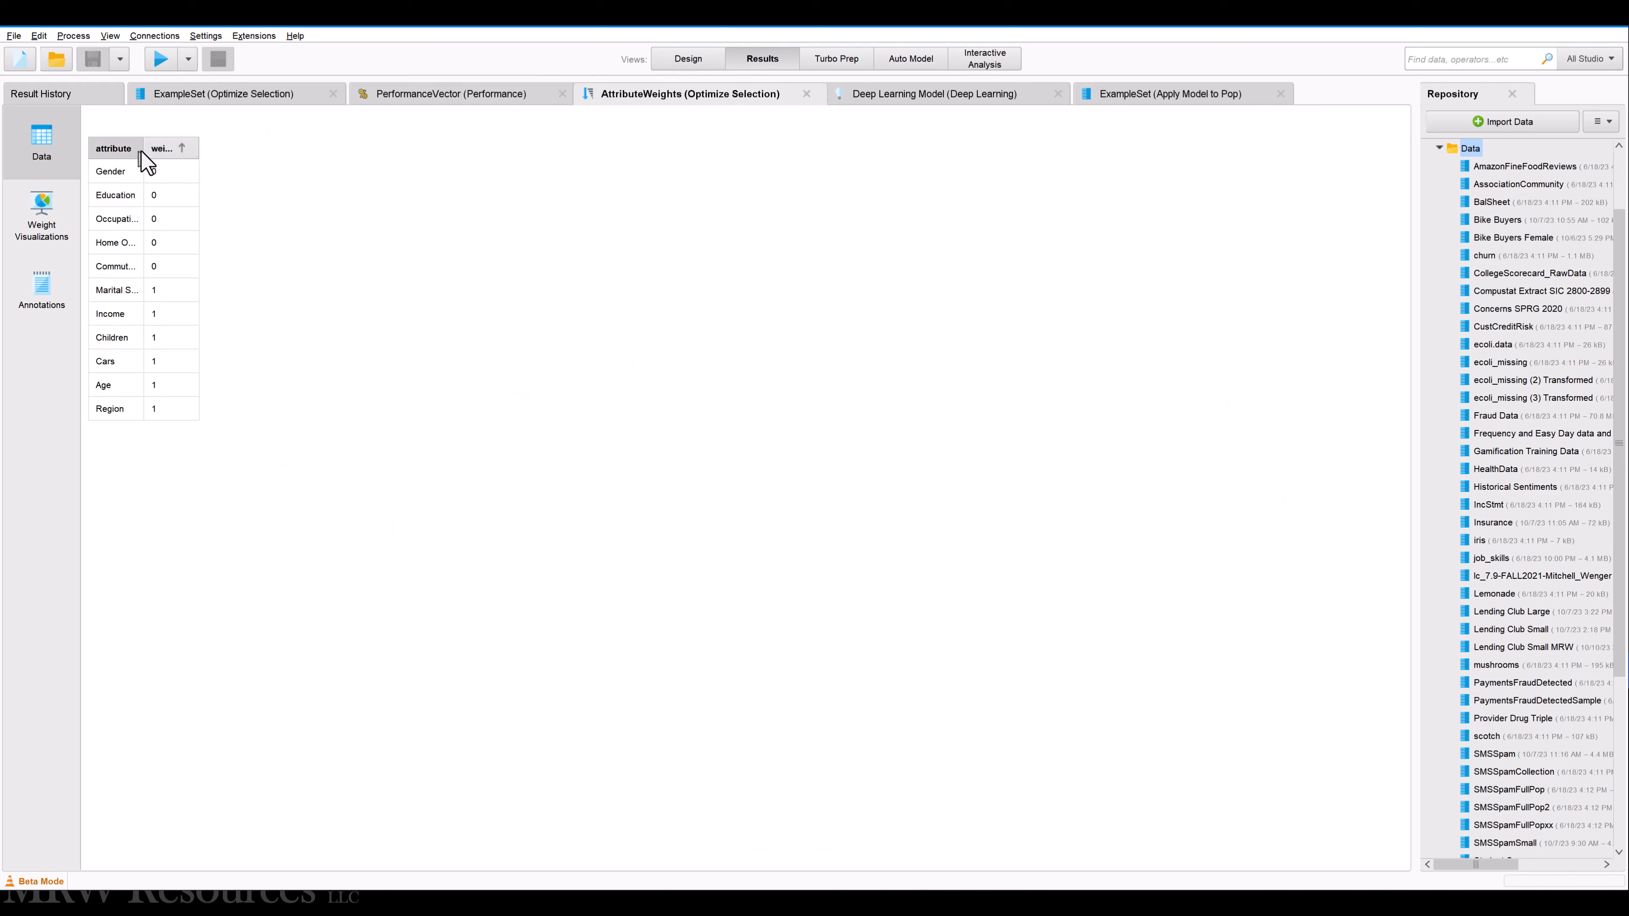
left_click_drag(144, 149, 318, 145)
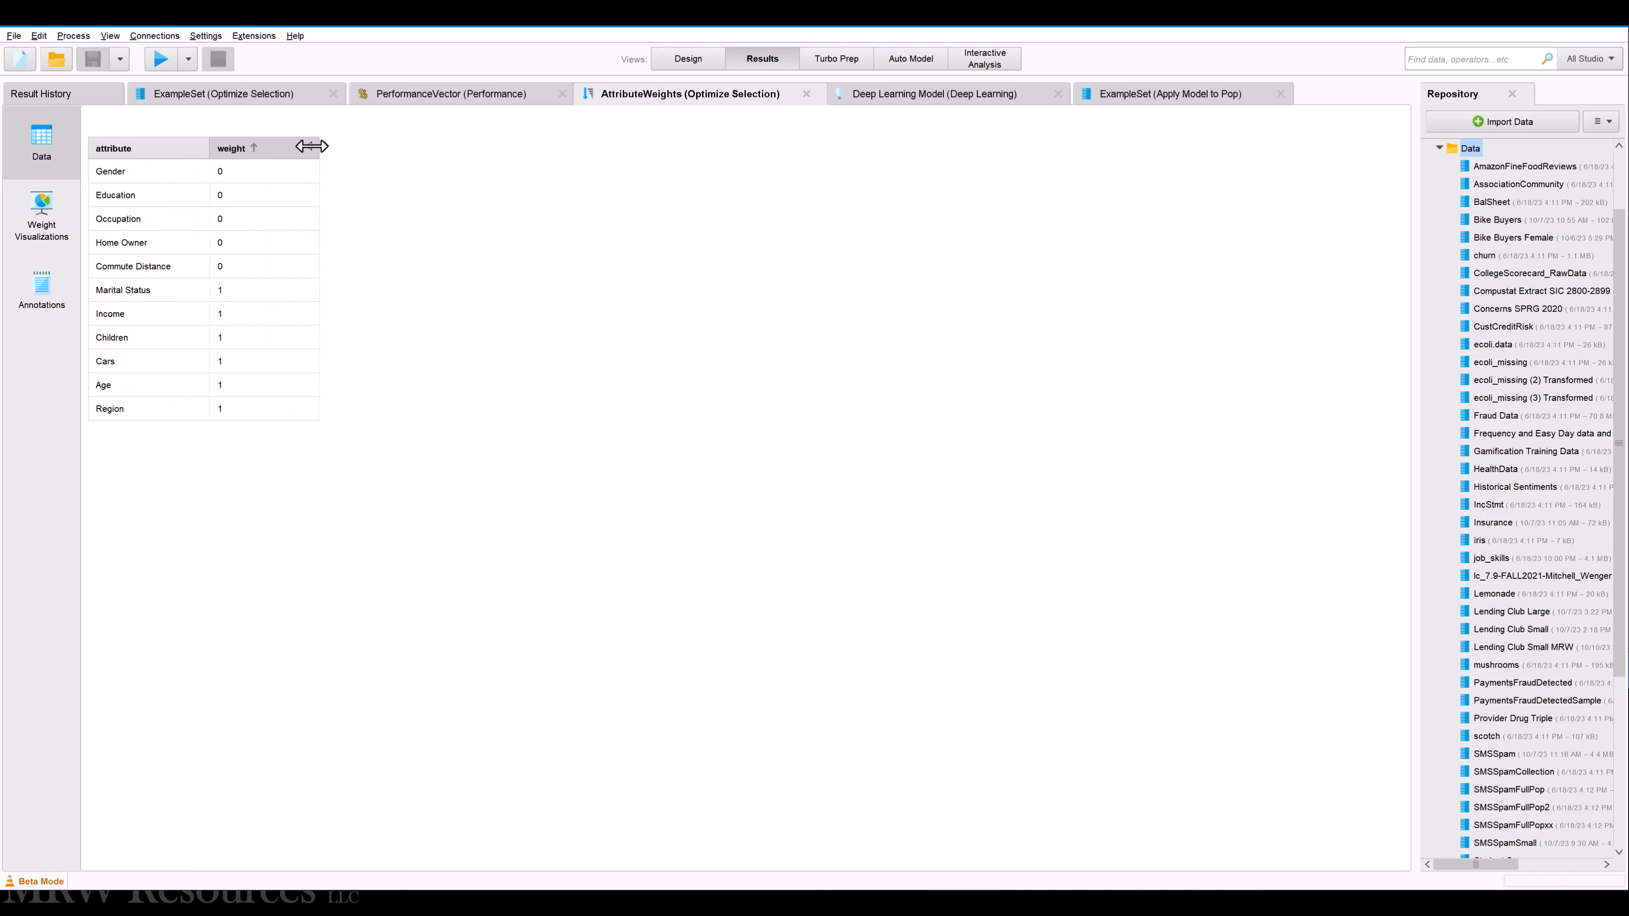
left_click(265, 148)
left_click(266, 148)
left_click(266, 148)
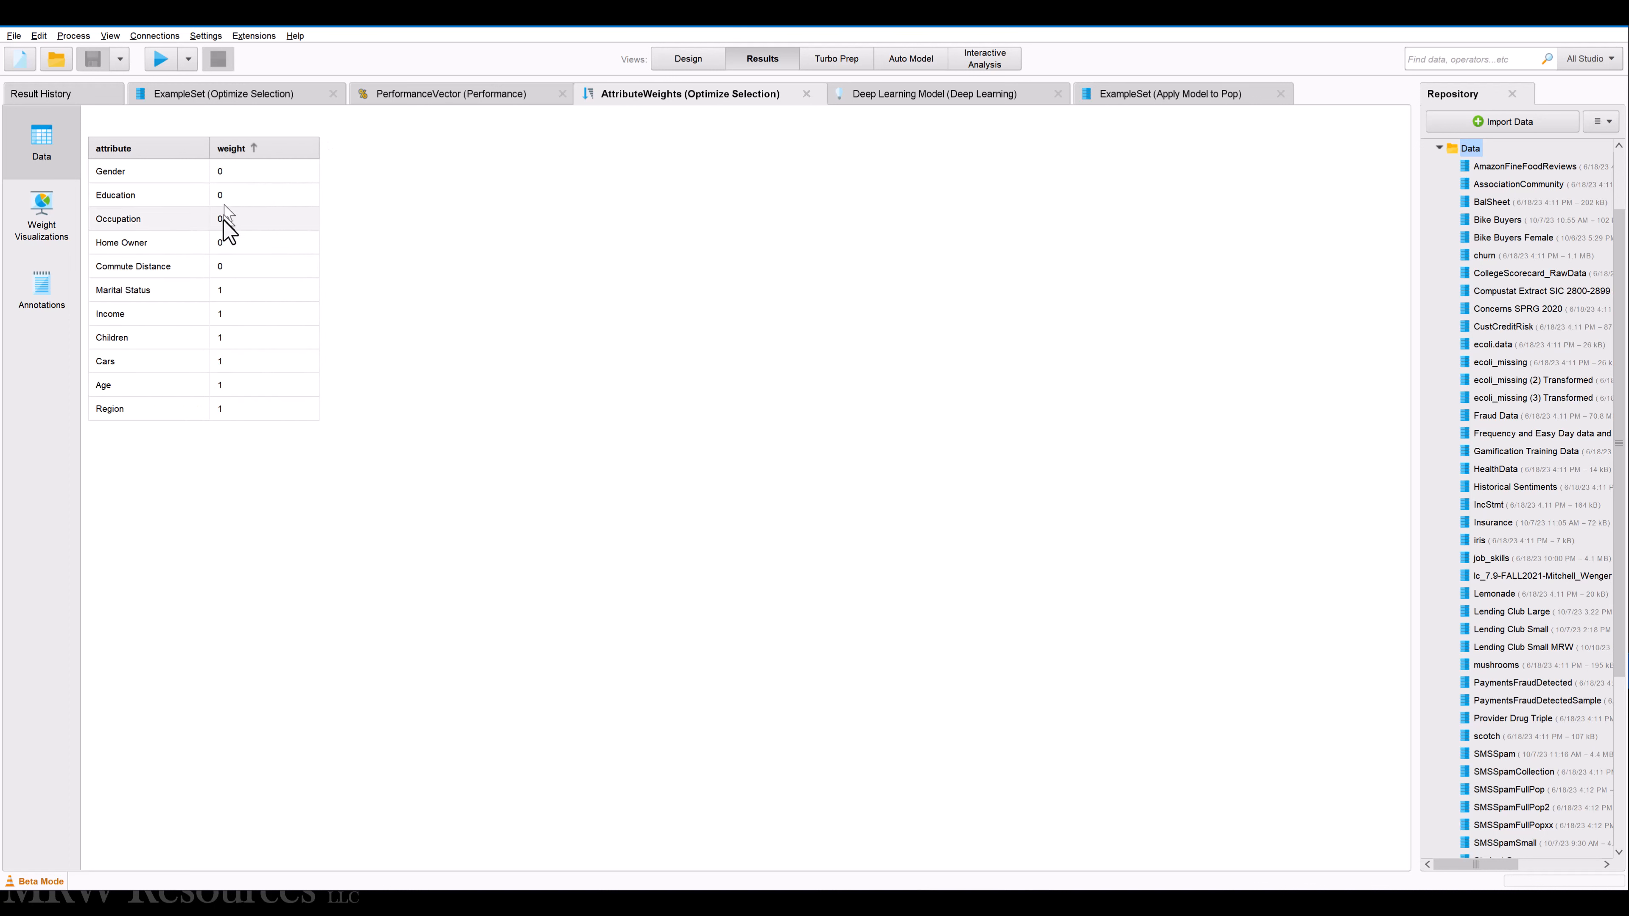
left_click(266, 148)
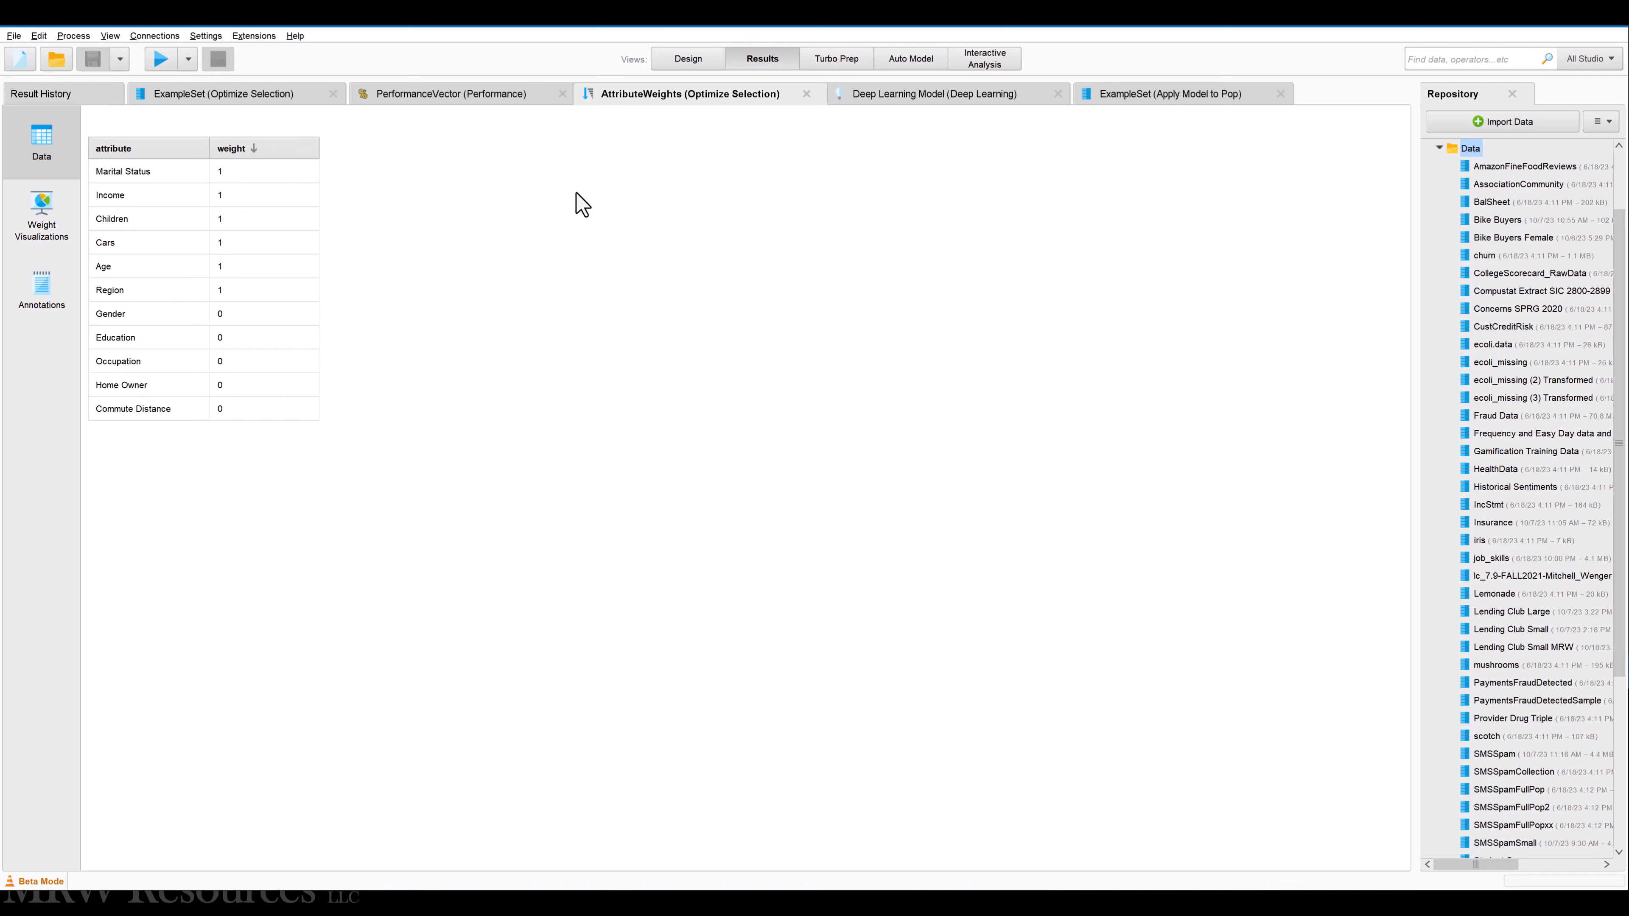
View the Deep Learning Model and Apply Model to Pop example set results, and return to the main process level in the design
left_click(863, 94)
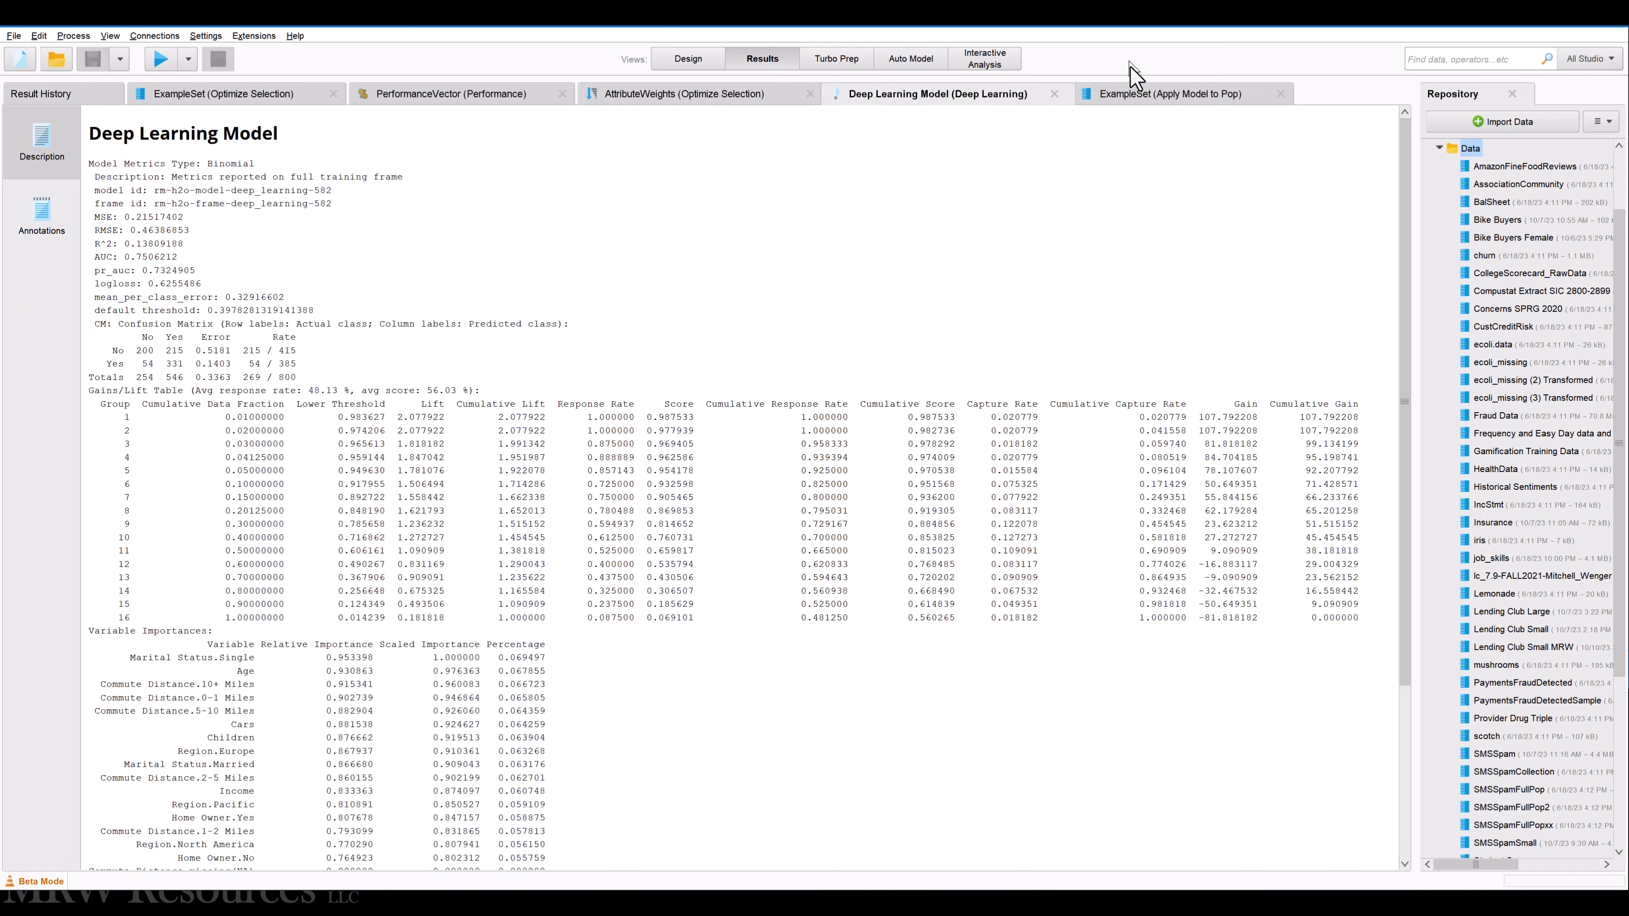
left_click(1147, 98)
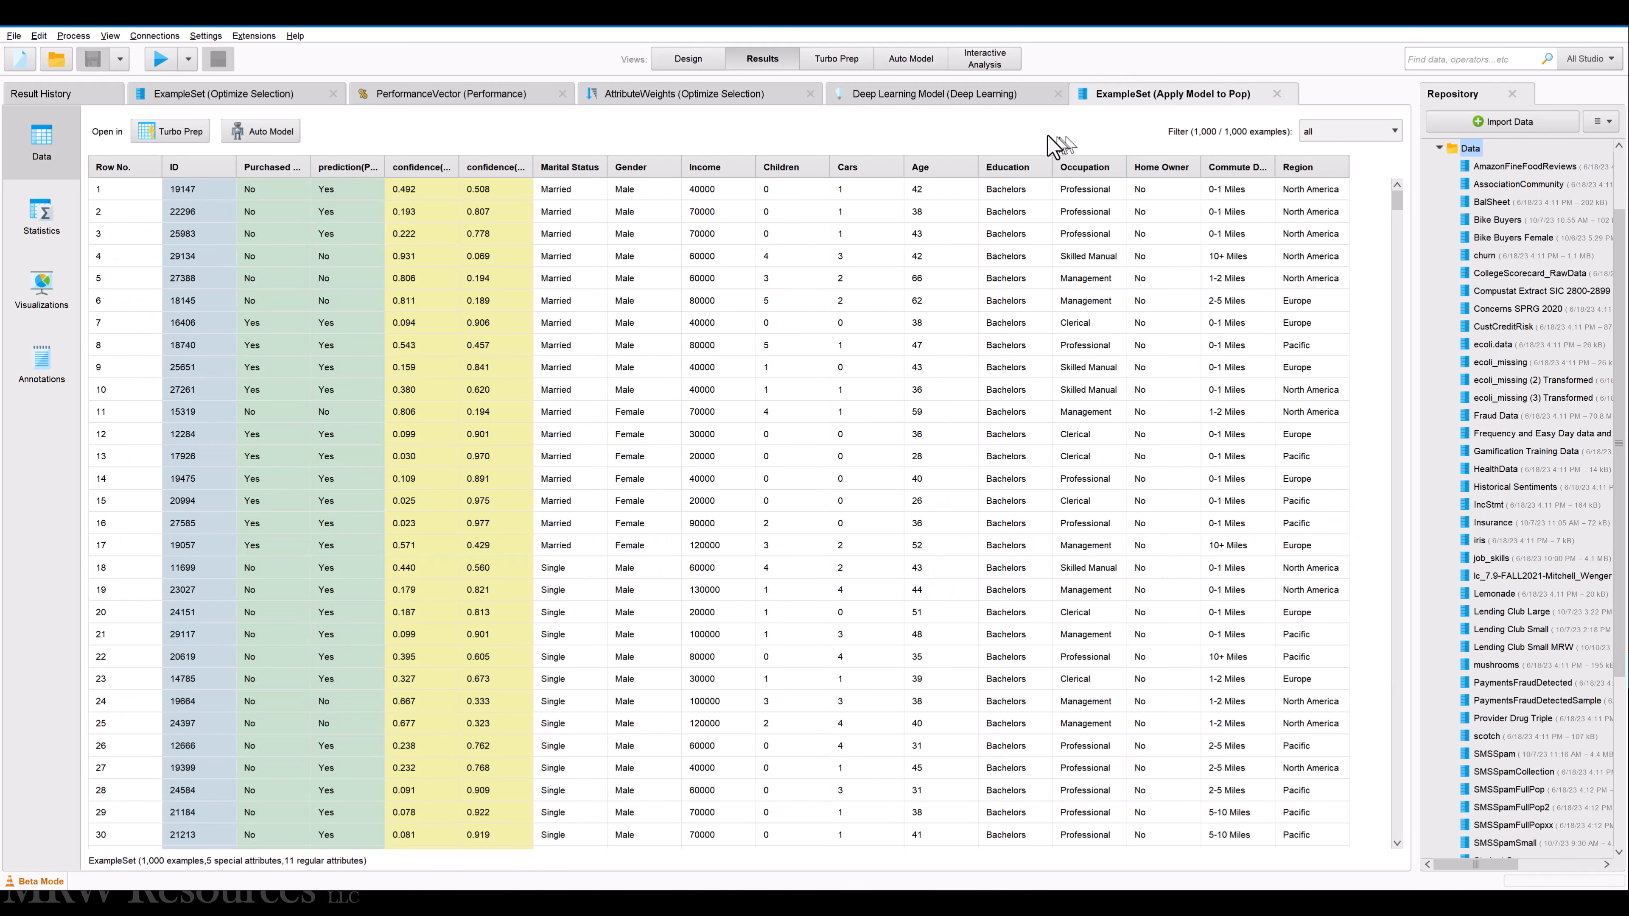
left_click(671, 61)
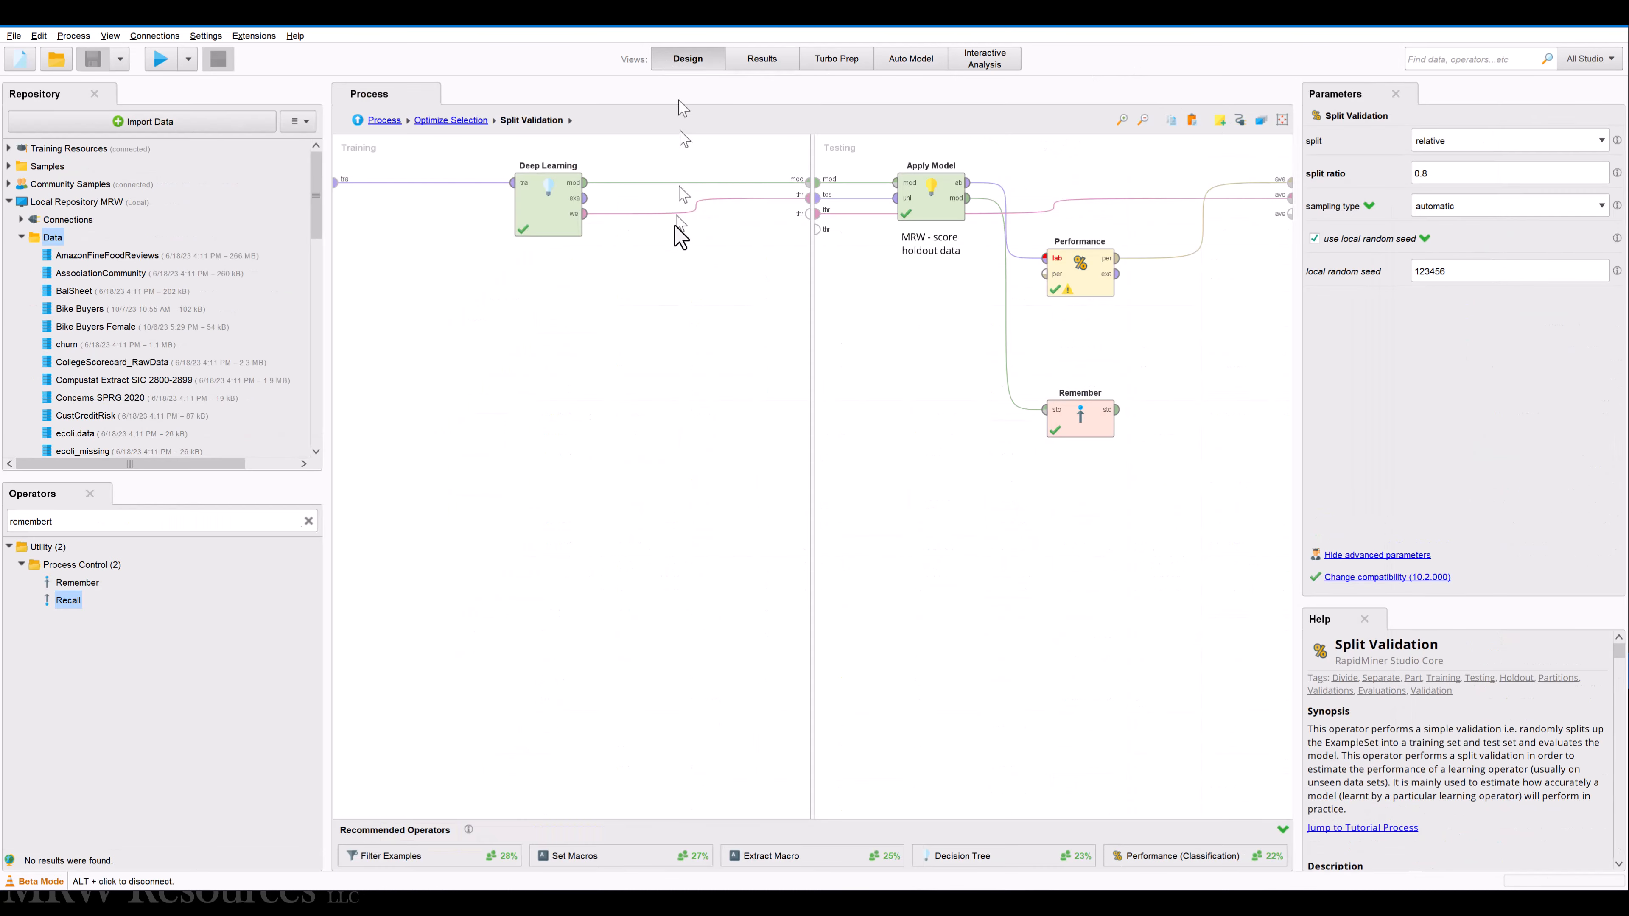
left_click(385, 120)
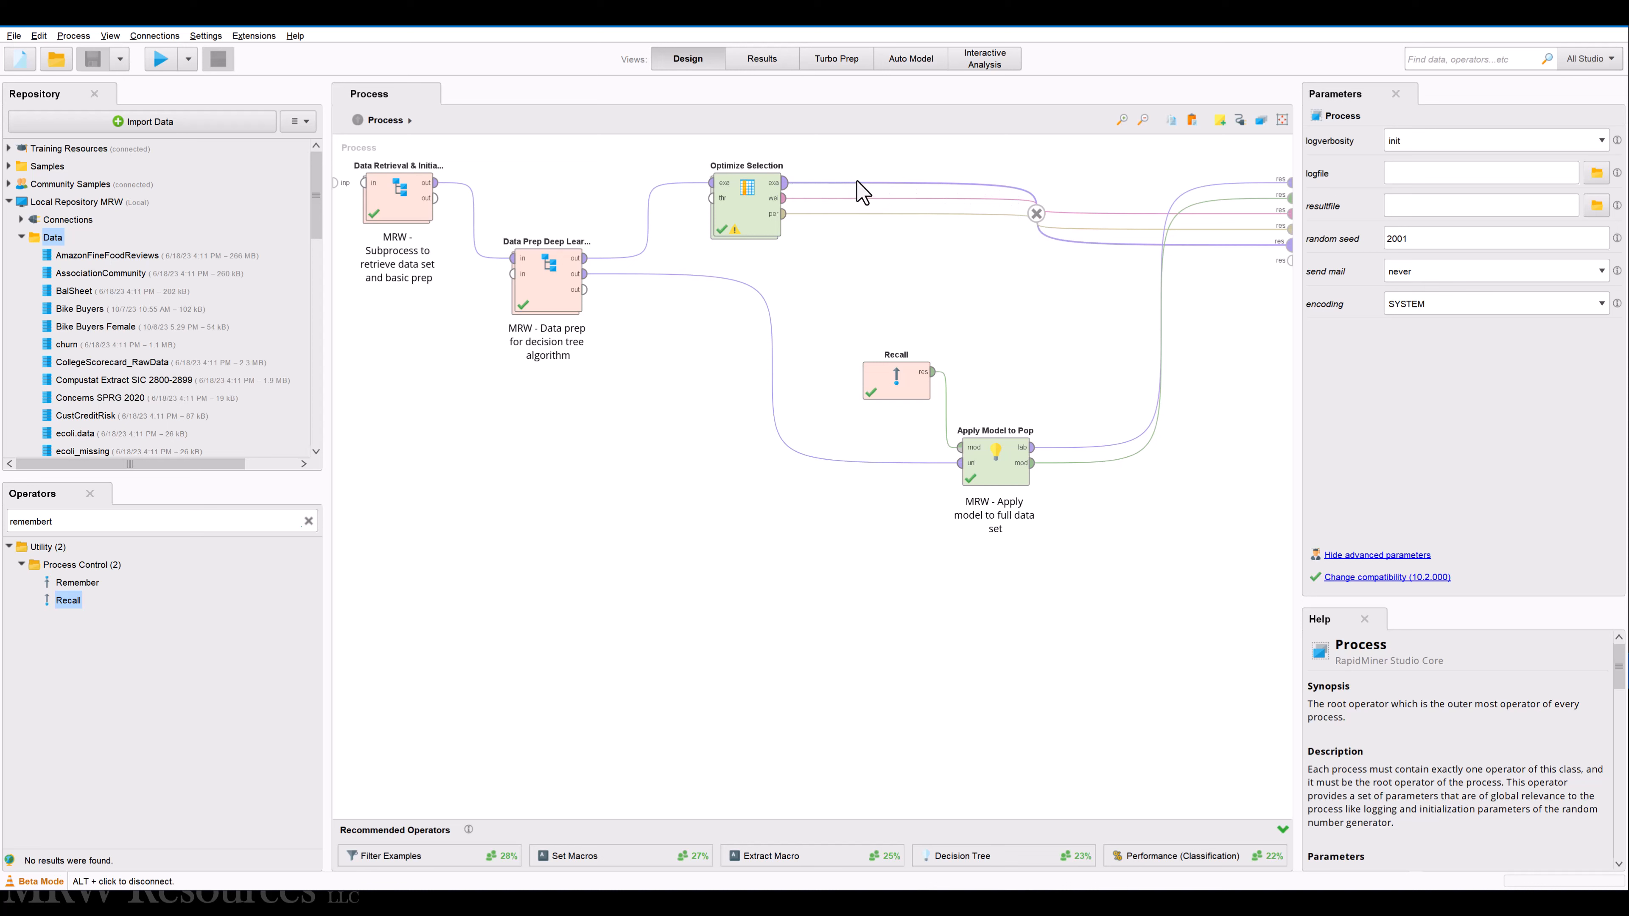
Disconnect Optimize Selection's example set output from the result port and connect it to the input of a newly added Store operator
left_click(1035, 214)
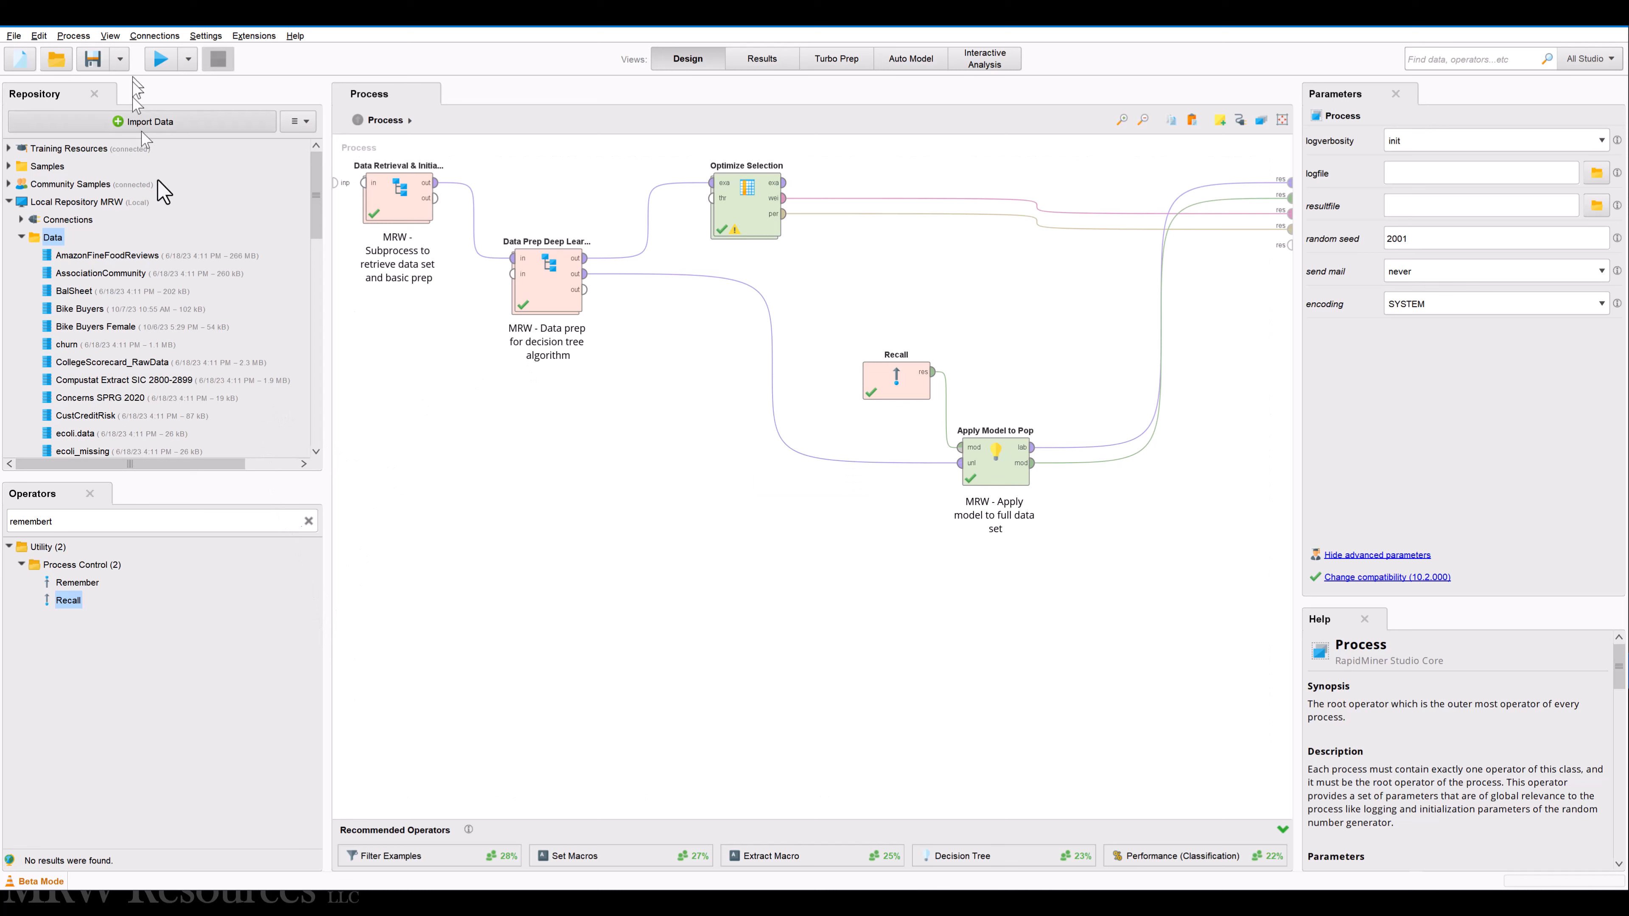
left_click(152, 521)
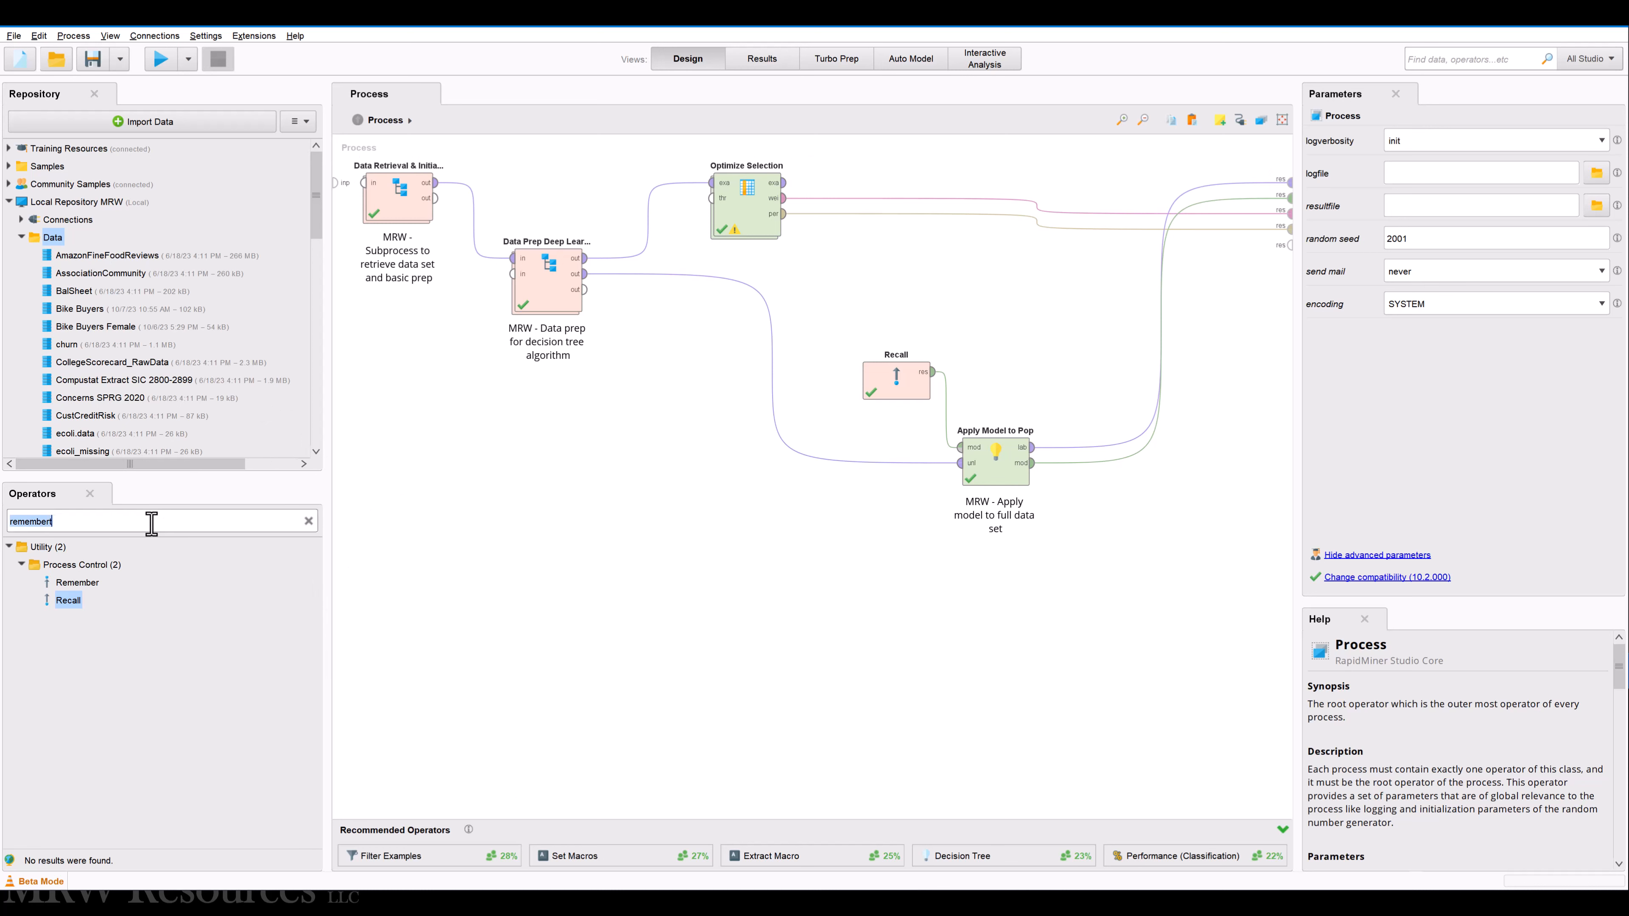
type("store")
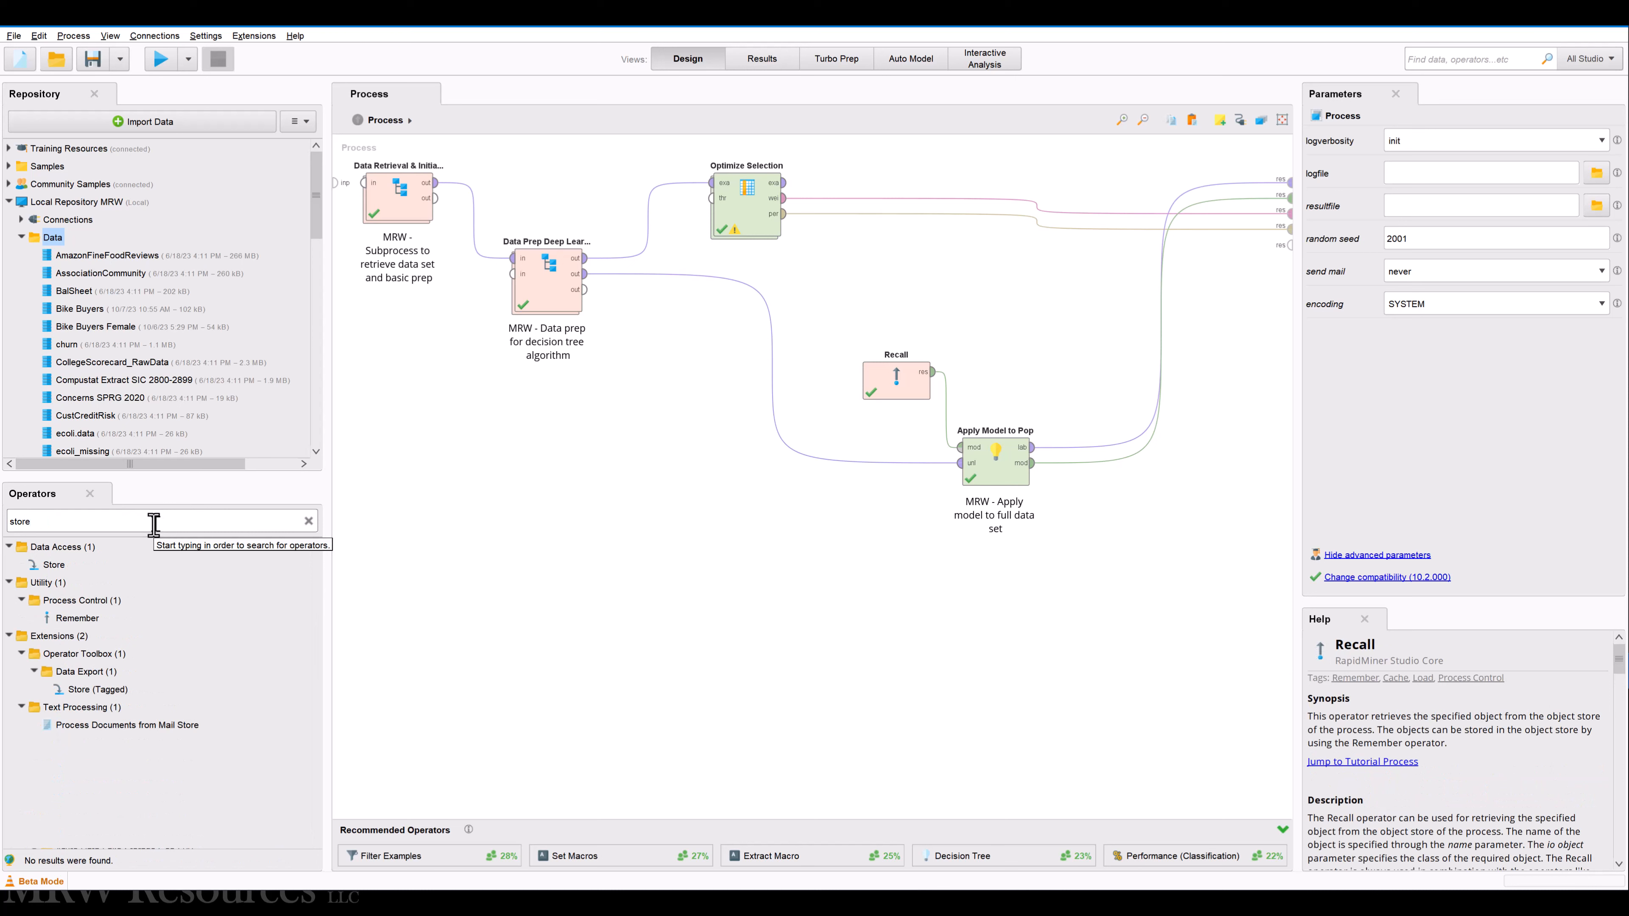
left_click_drag(54, 564, 991, 269)
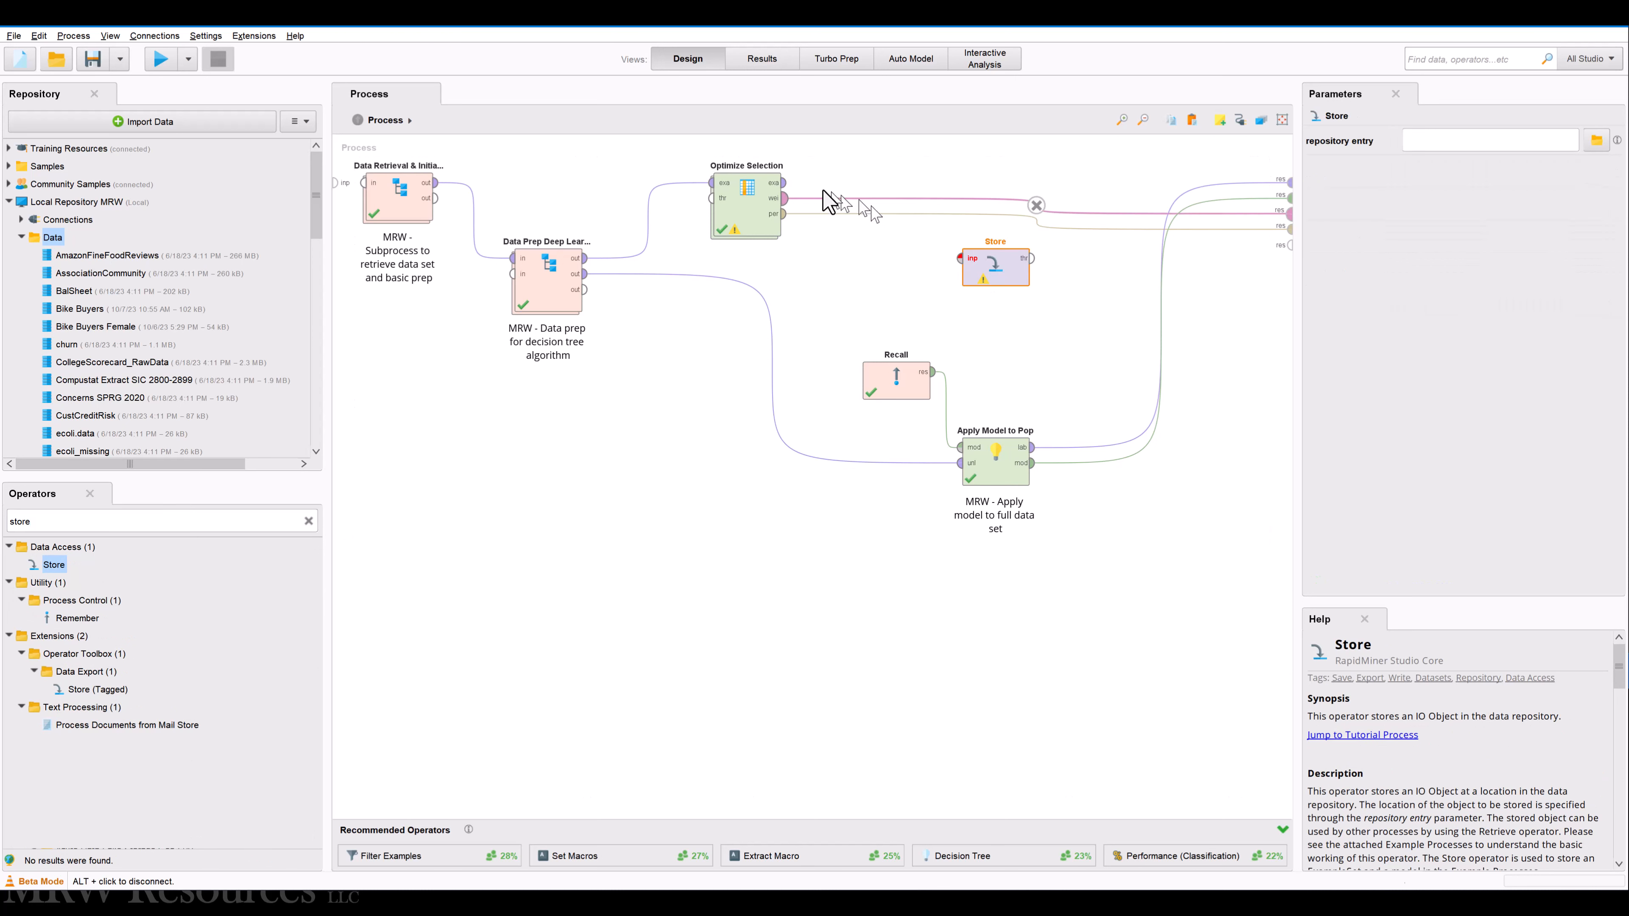
left_click(784, 183)
left_click(960, 258)
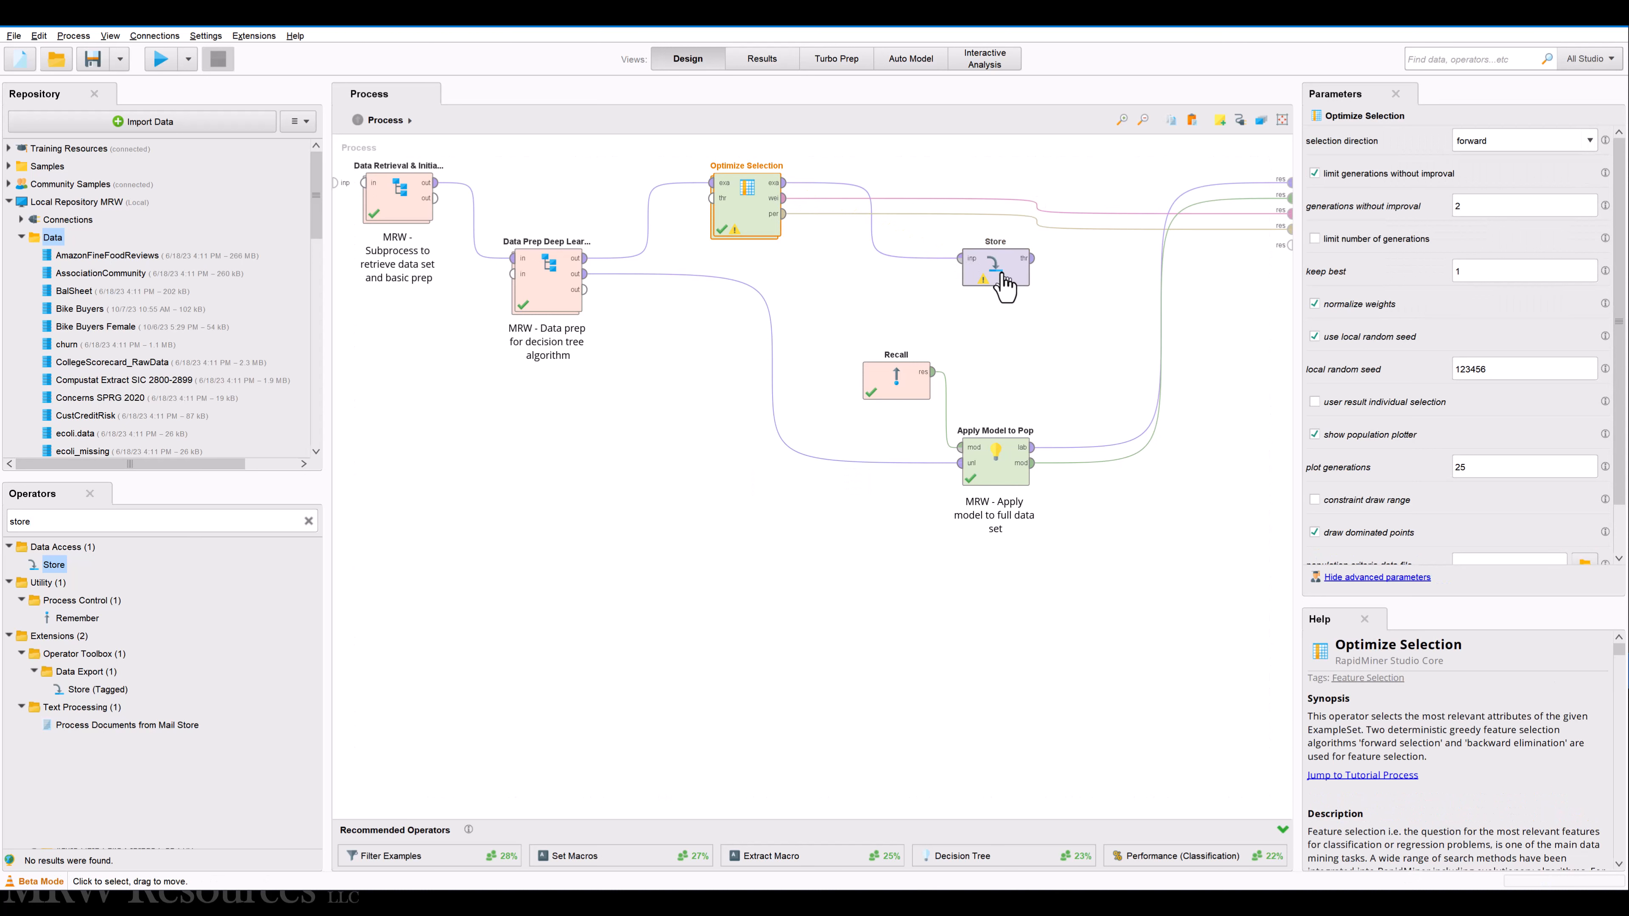
Set Store's repository entry to Bike Buyer Optimized in Local Repository MRW's Data folder, and discard the Store operator
left_click(1002, 283)
left_click(1597, 140)
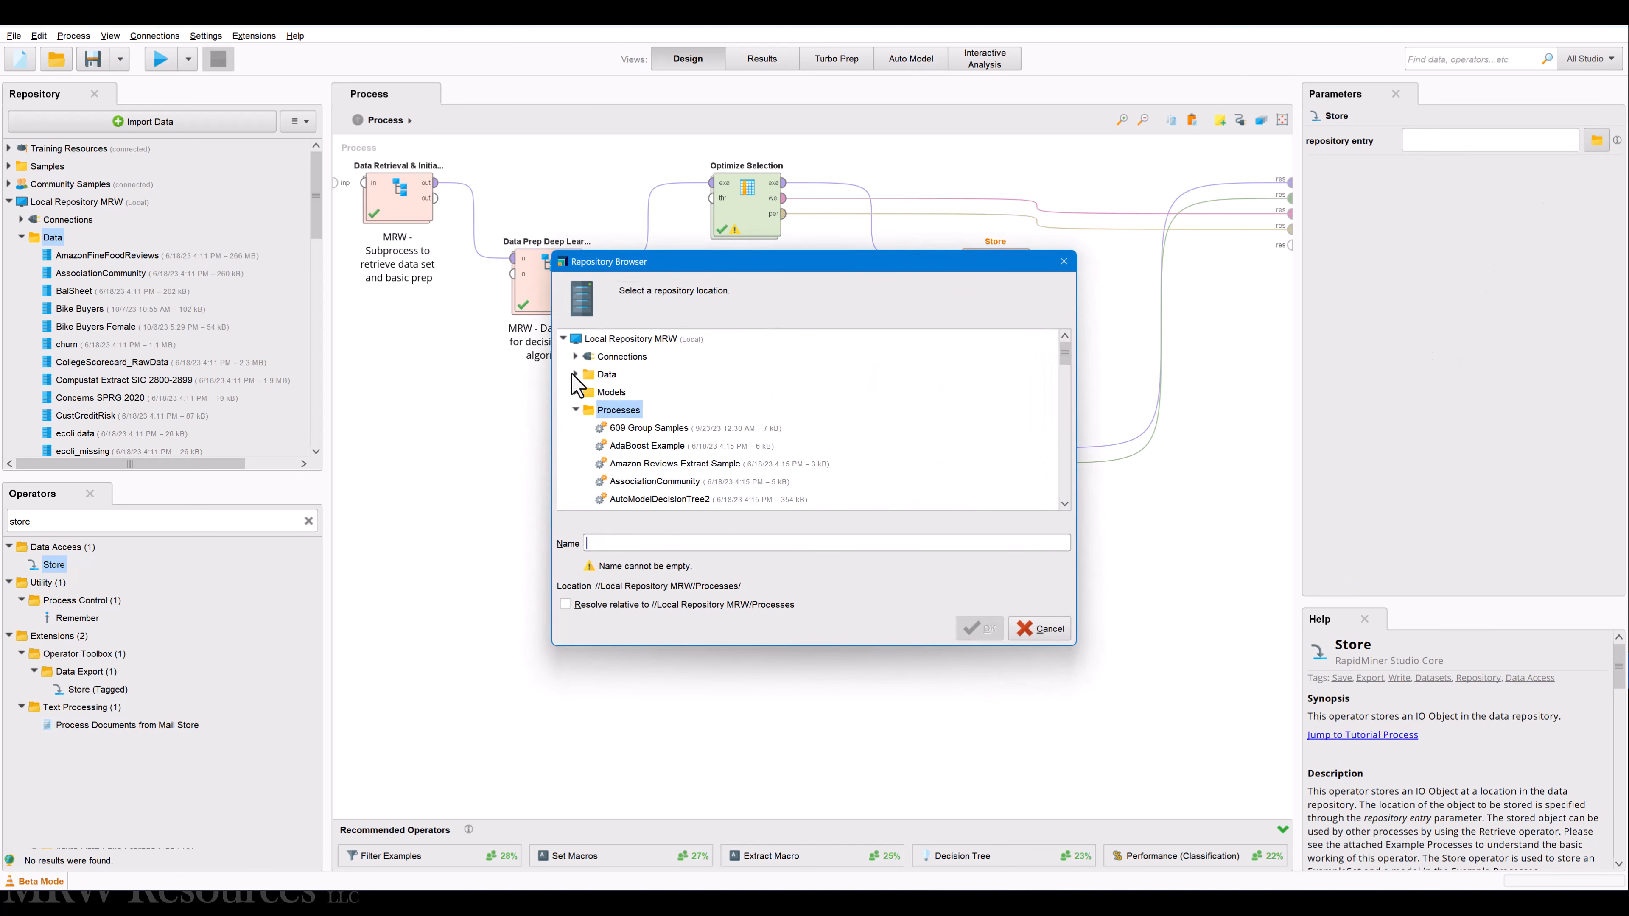
left_click(573, 374)
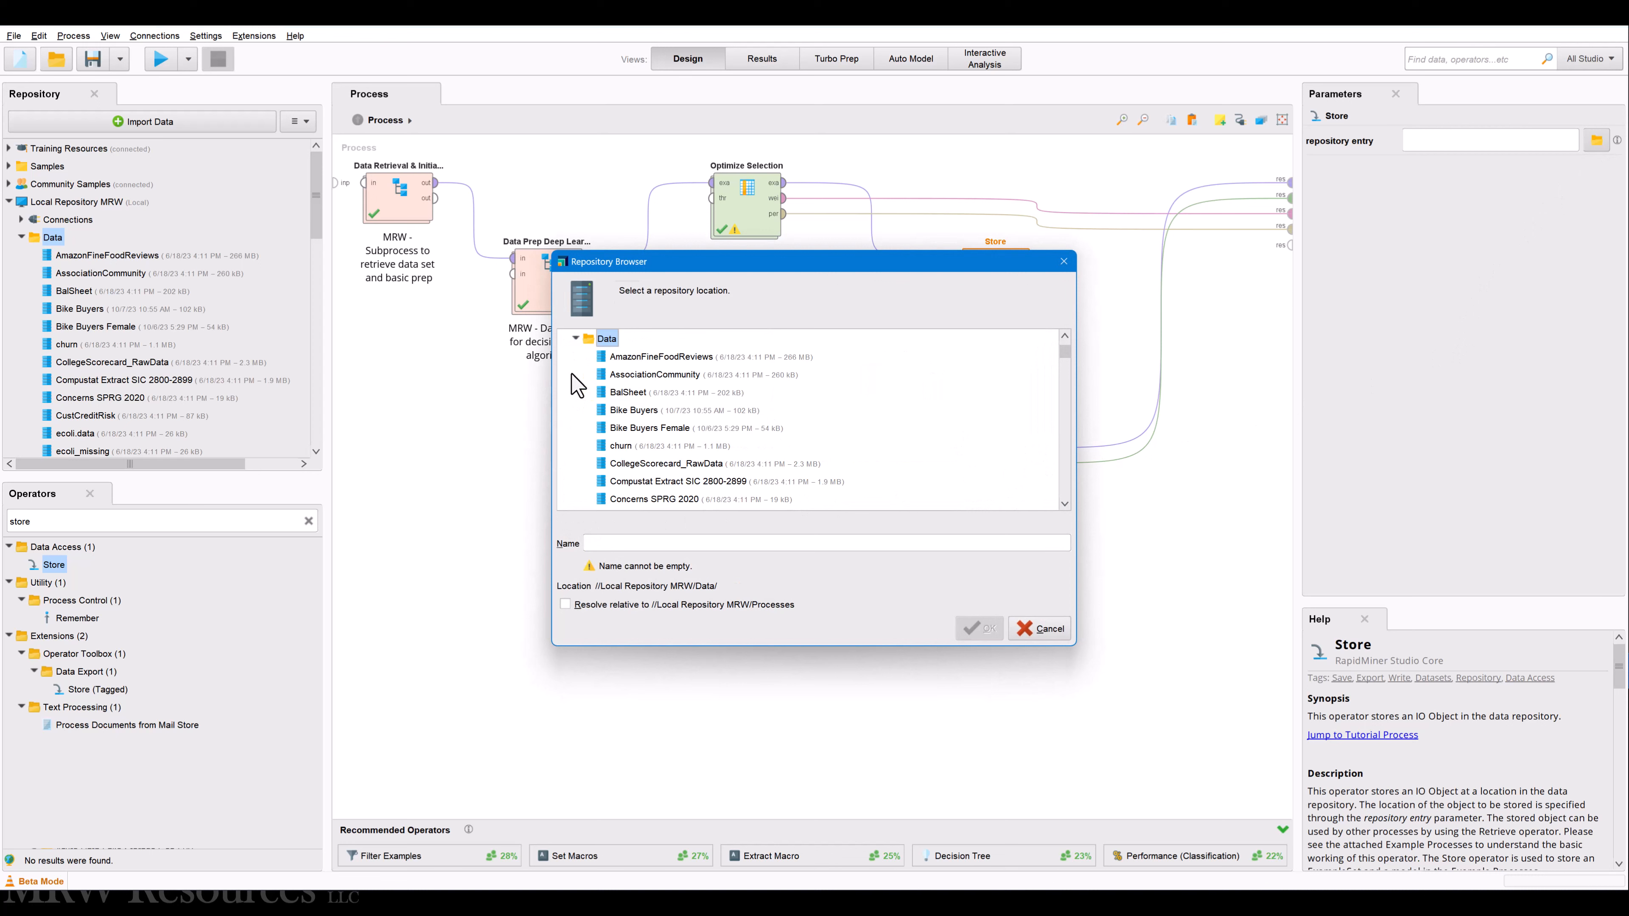
left_click(633, 544)
type("Op")
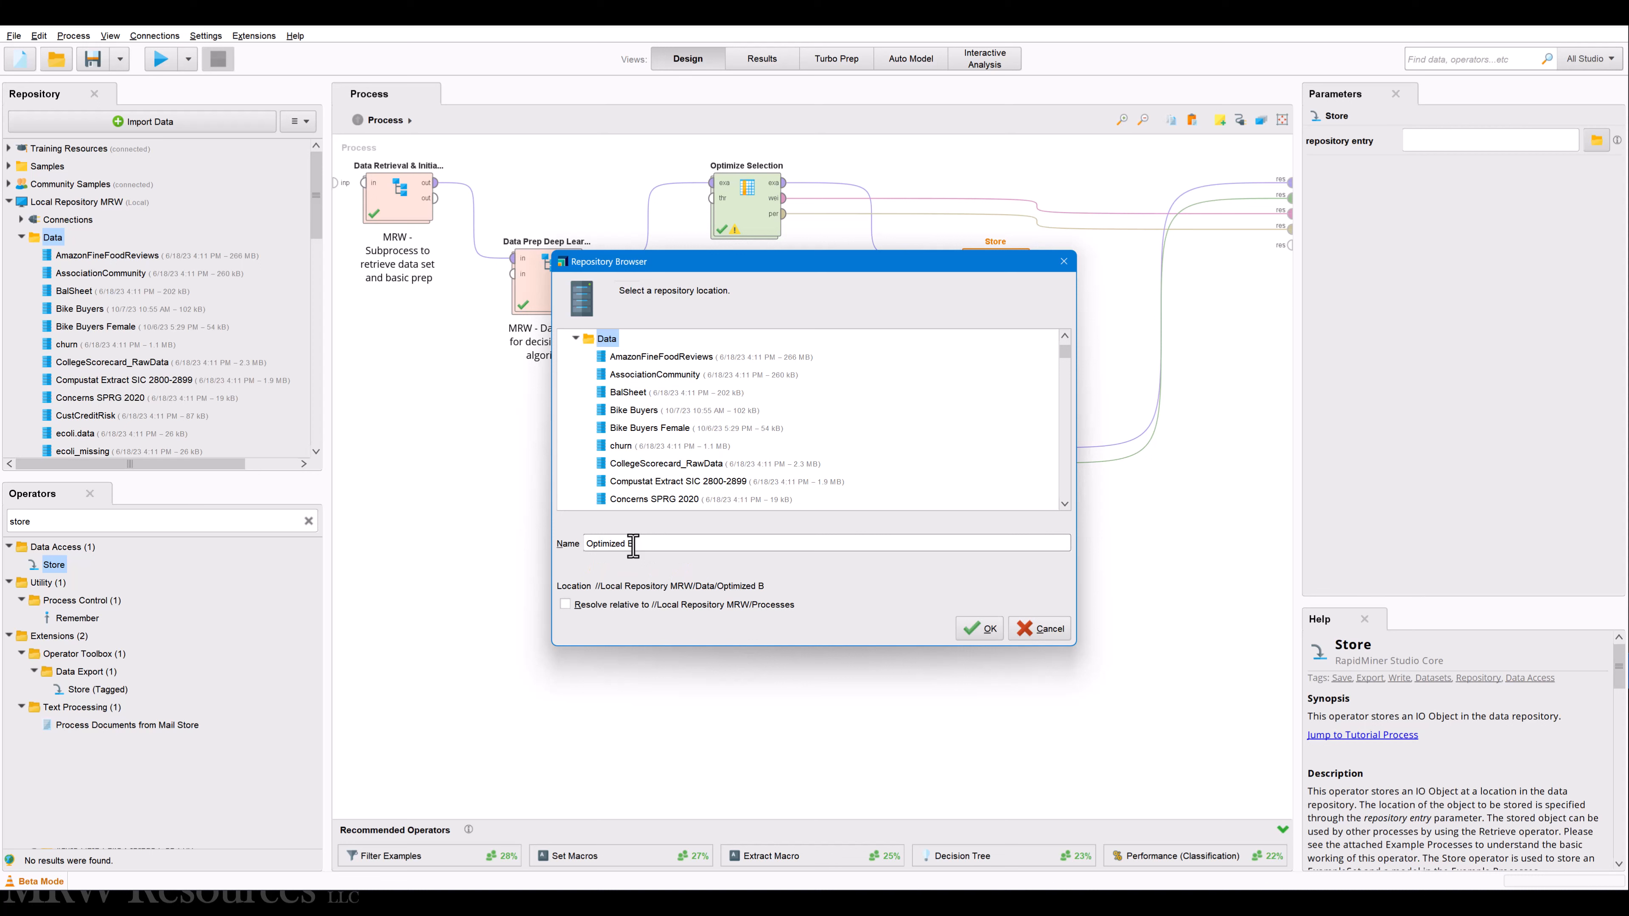
type("timize")
key("BackSpace")
key("BackSpace")
key("BackSpace")
key("BackSpace")
key("BackSpace")
key("BackSpace")
key("BackSpace")
key("BackSpace")
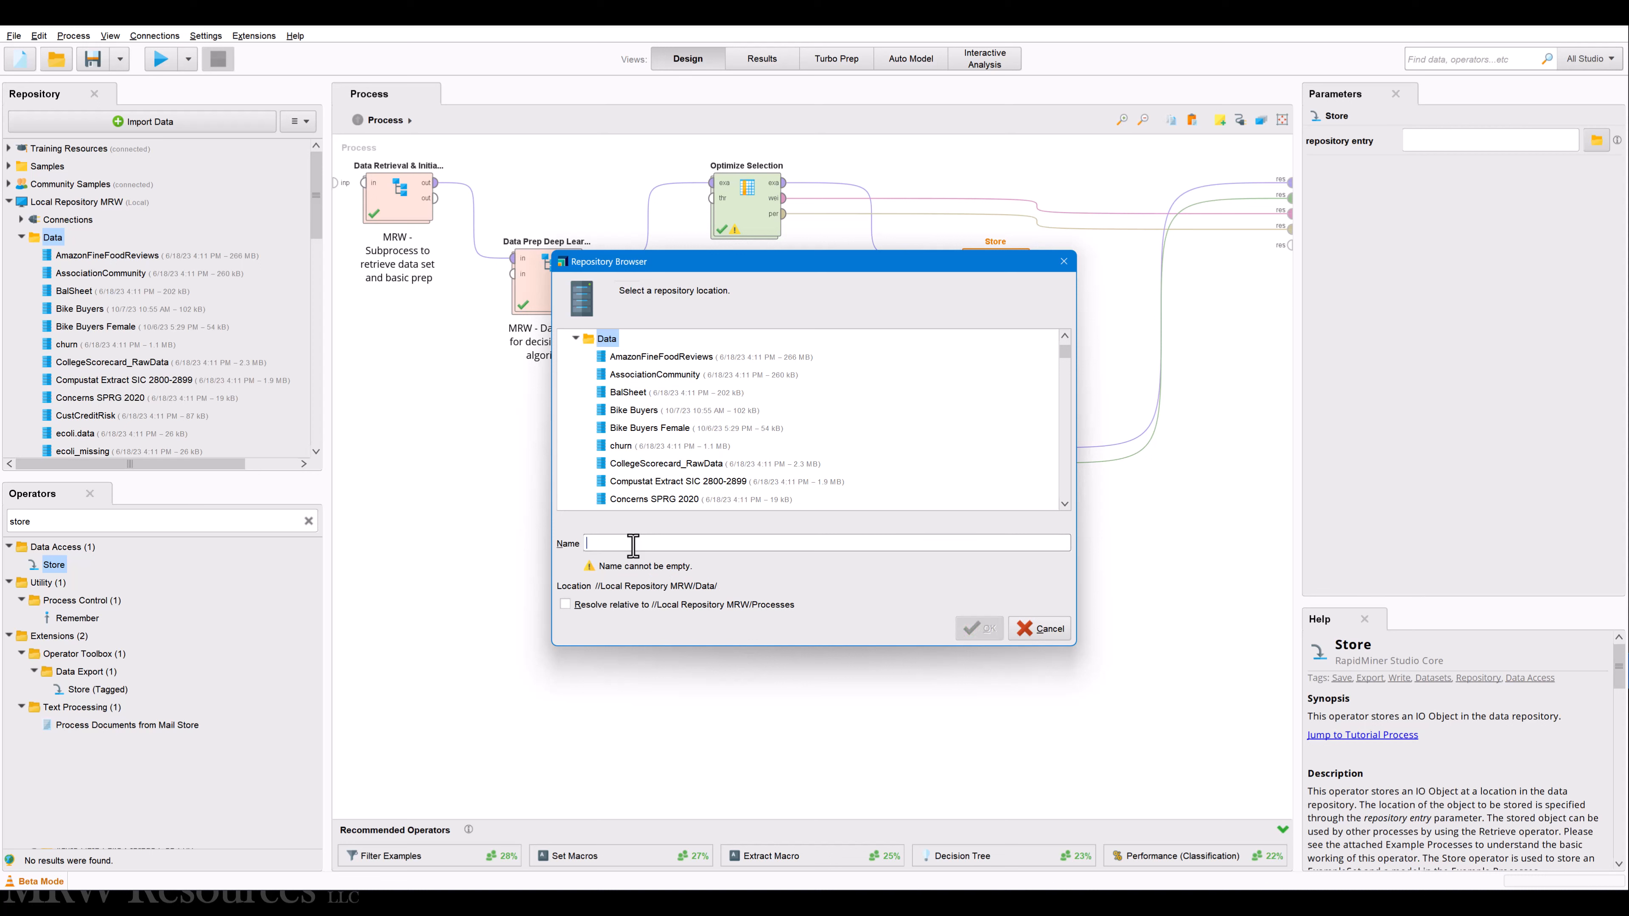
type("Bike Buyer Optimized")
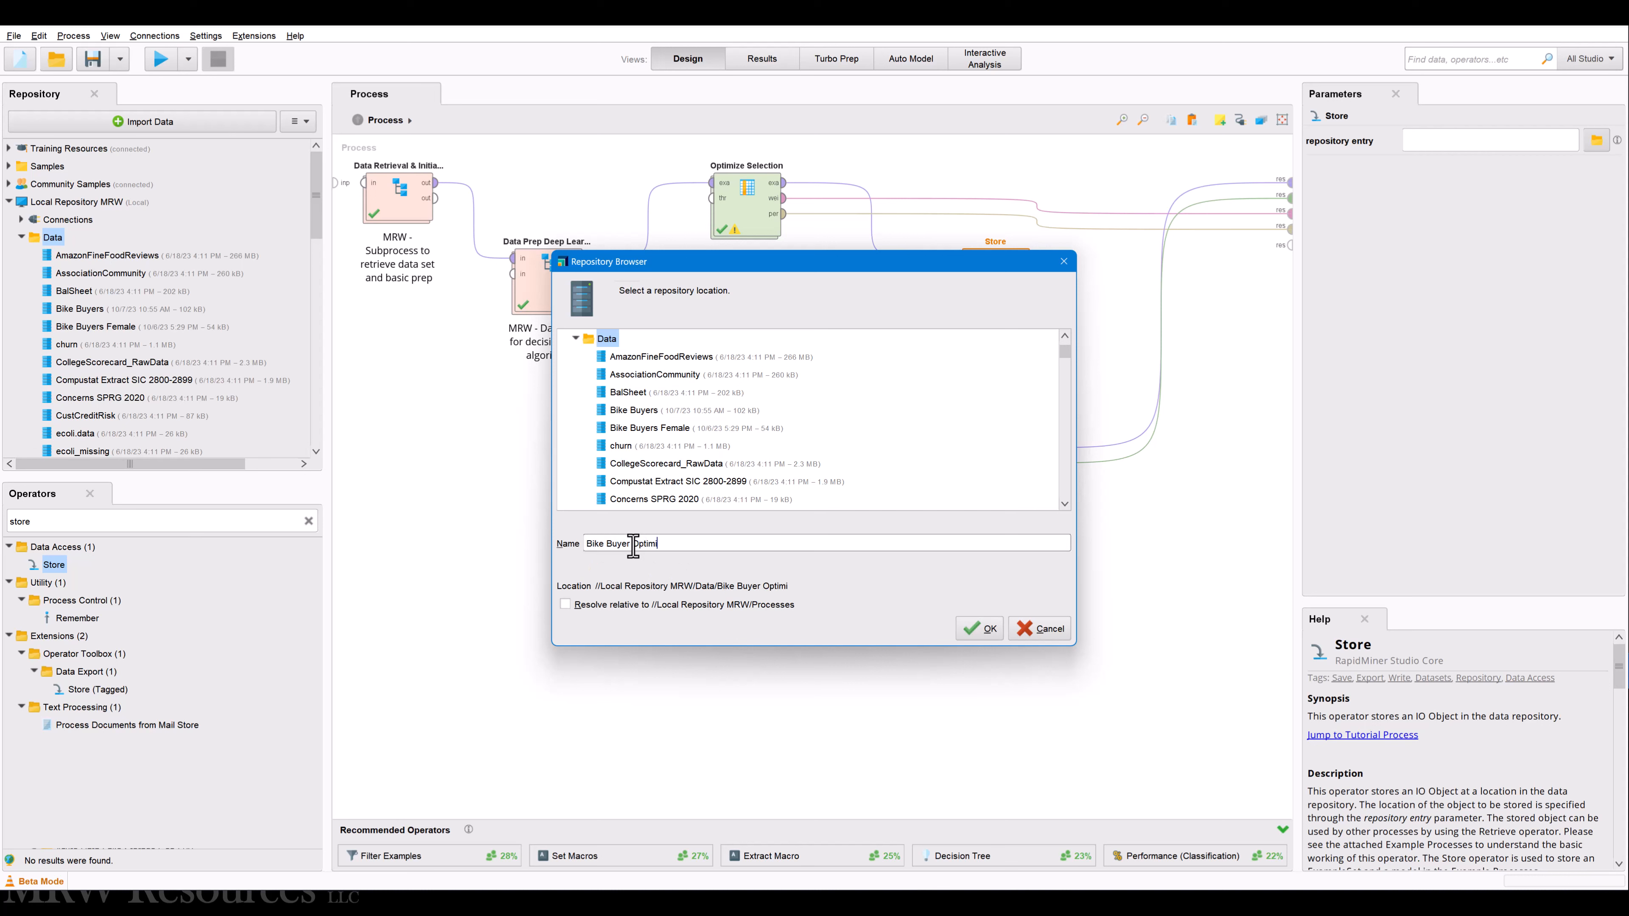
left_click(980, 628)
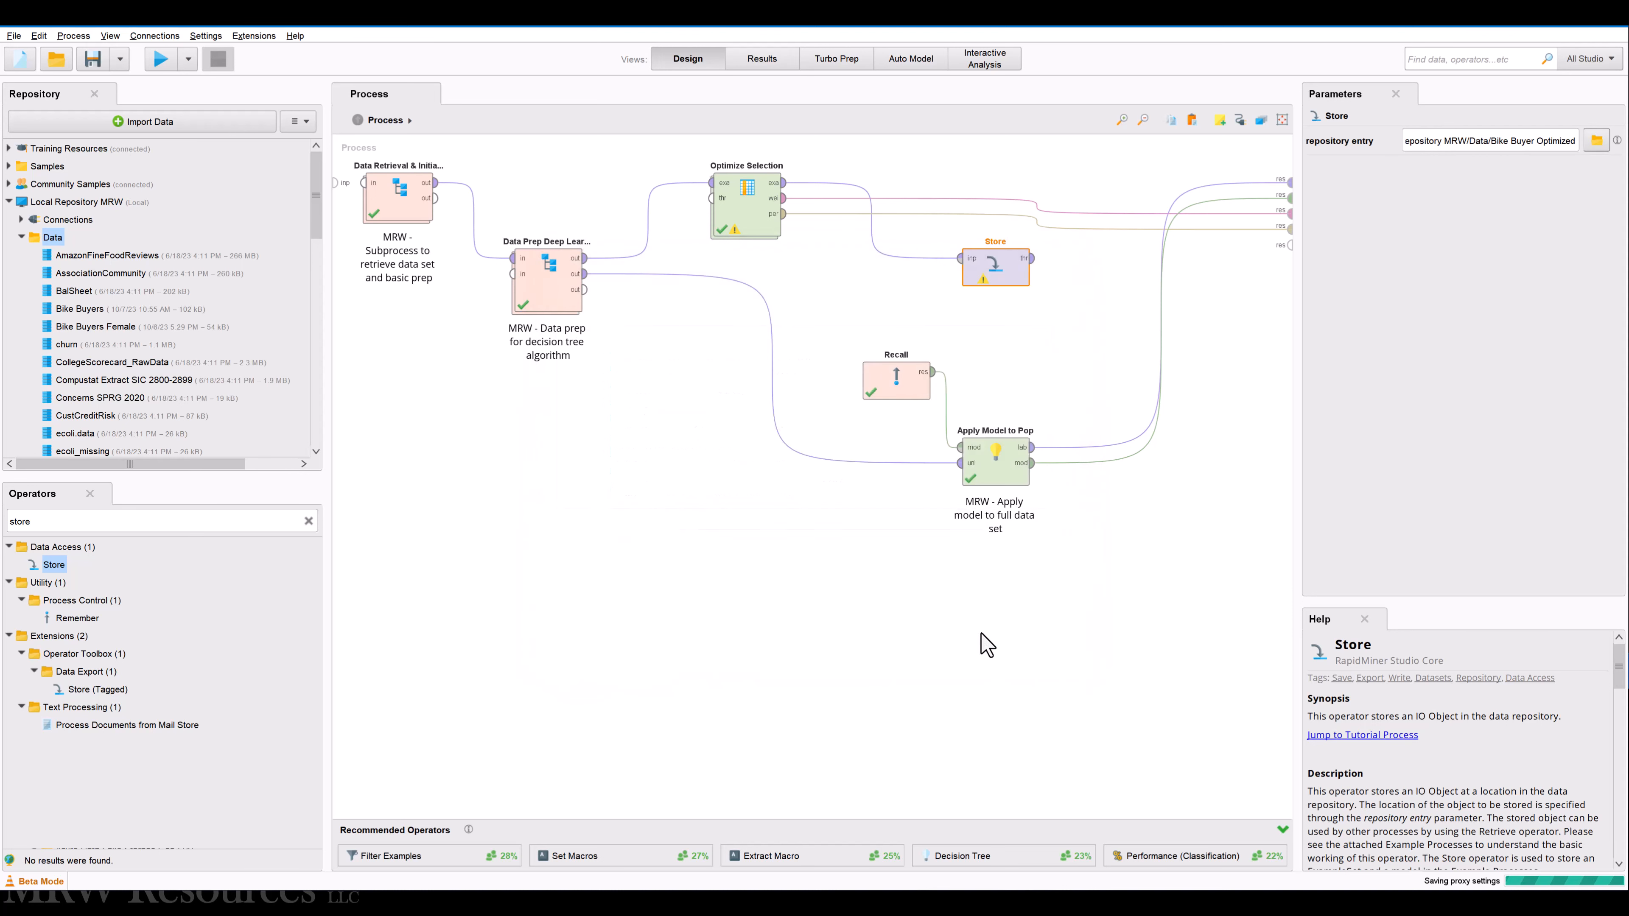
key("Delete")
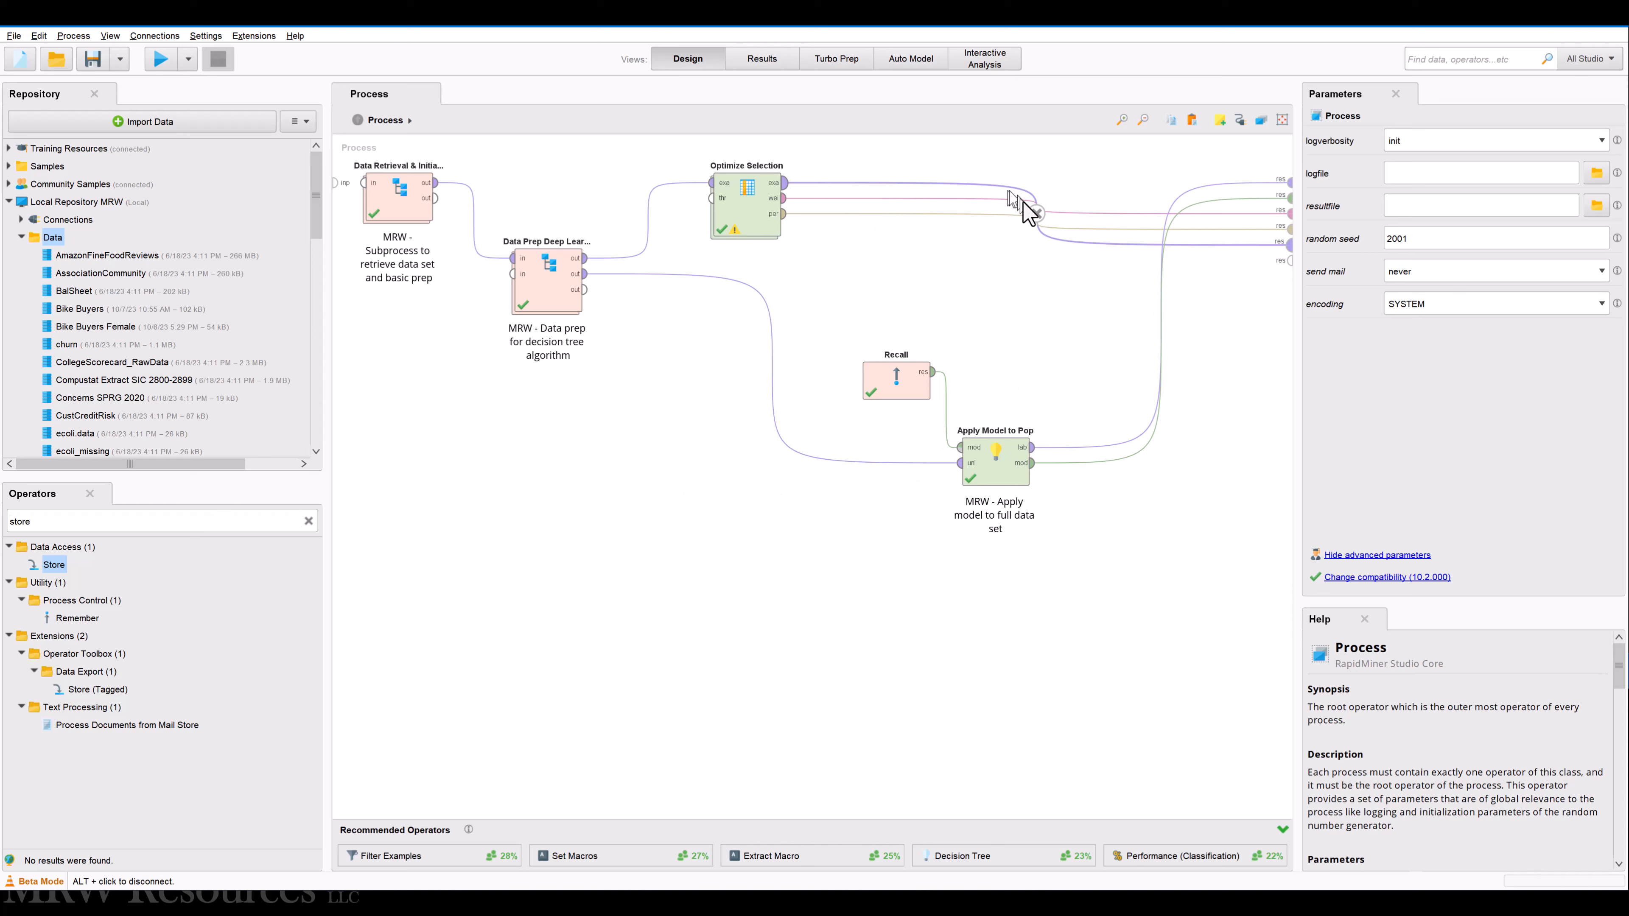
Replace Optimize Selection's direct example set result connection with a Store operator wired between that output and the result port
left_click(1037, 213, "alt")
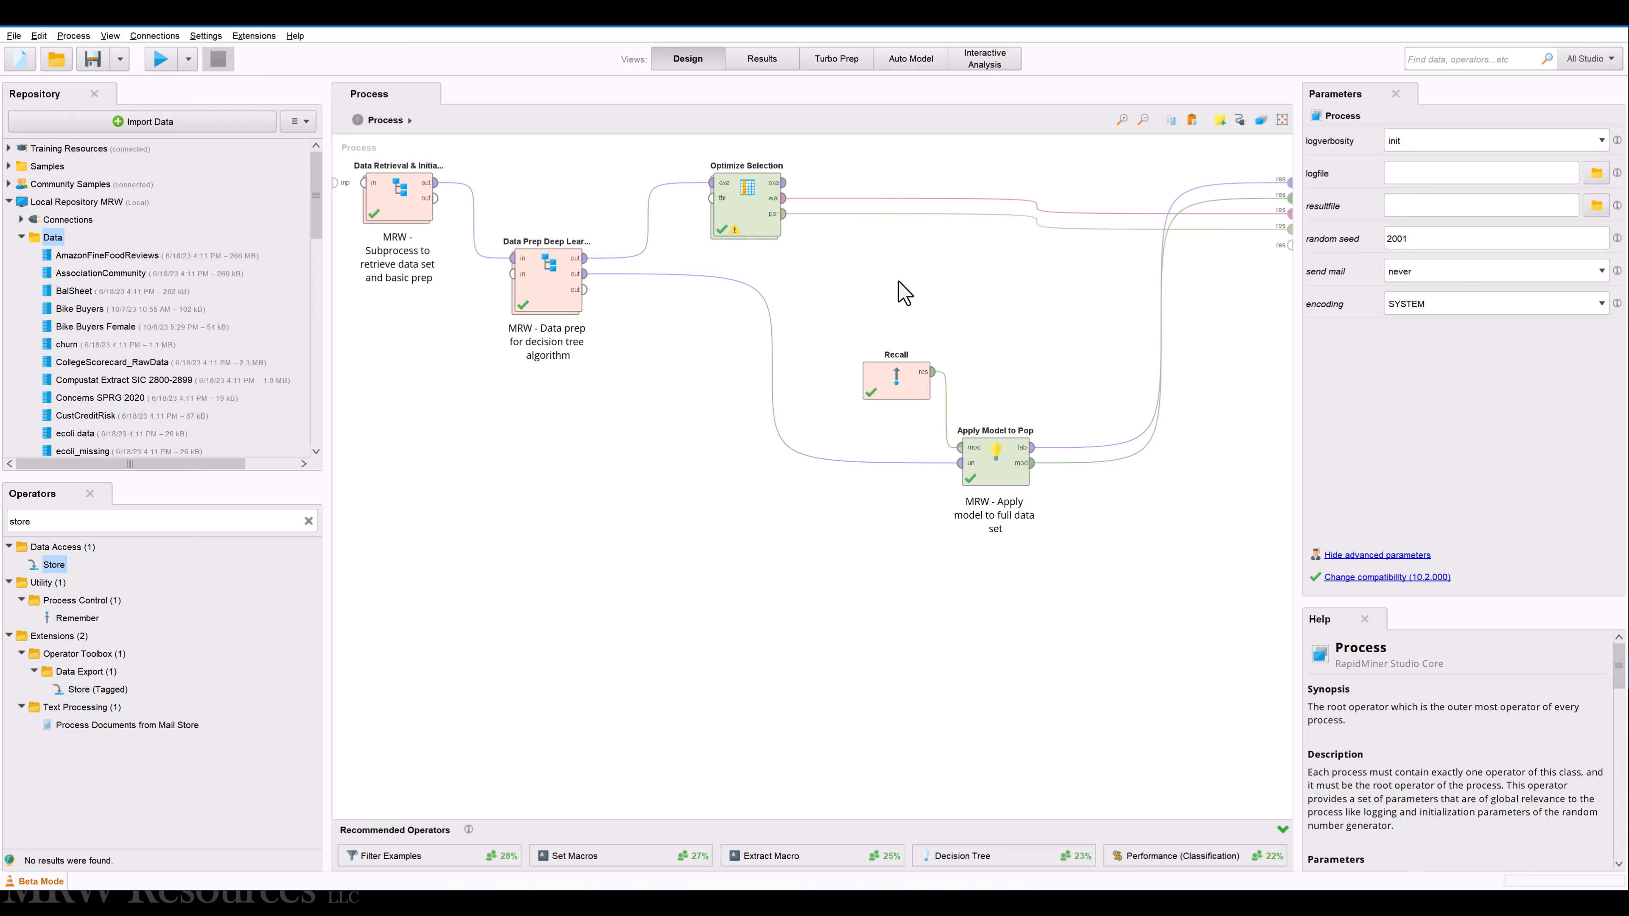
left_click_drag(52, 564, 898, 256)
left_click_drag(784, 182, 911, 259)
left_click(971, 275)
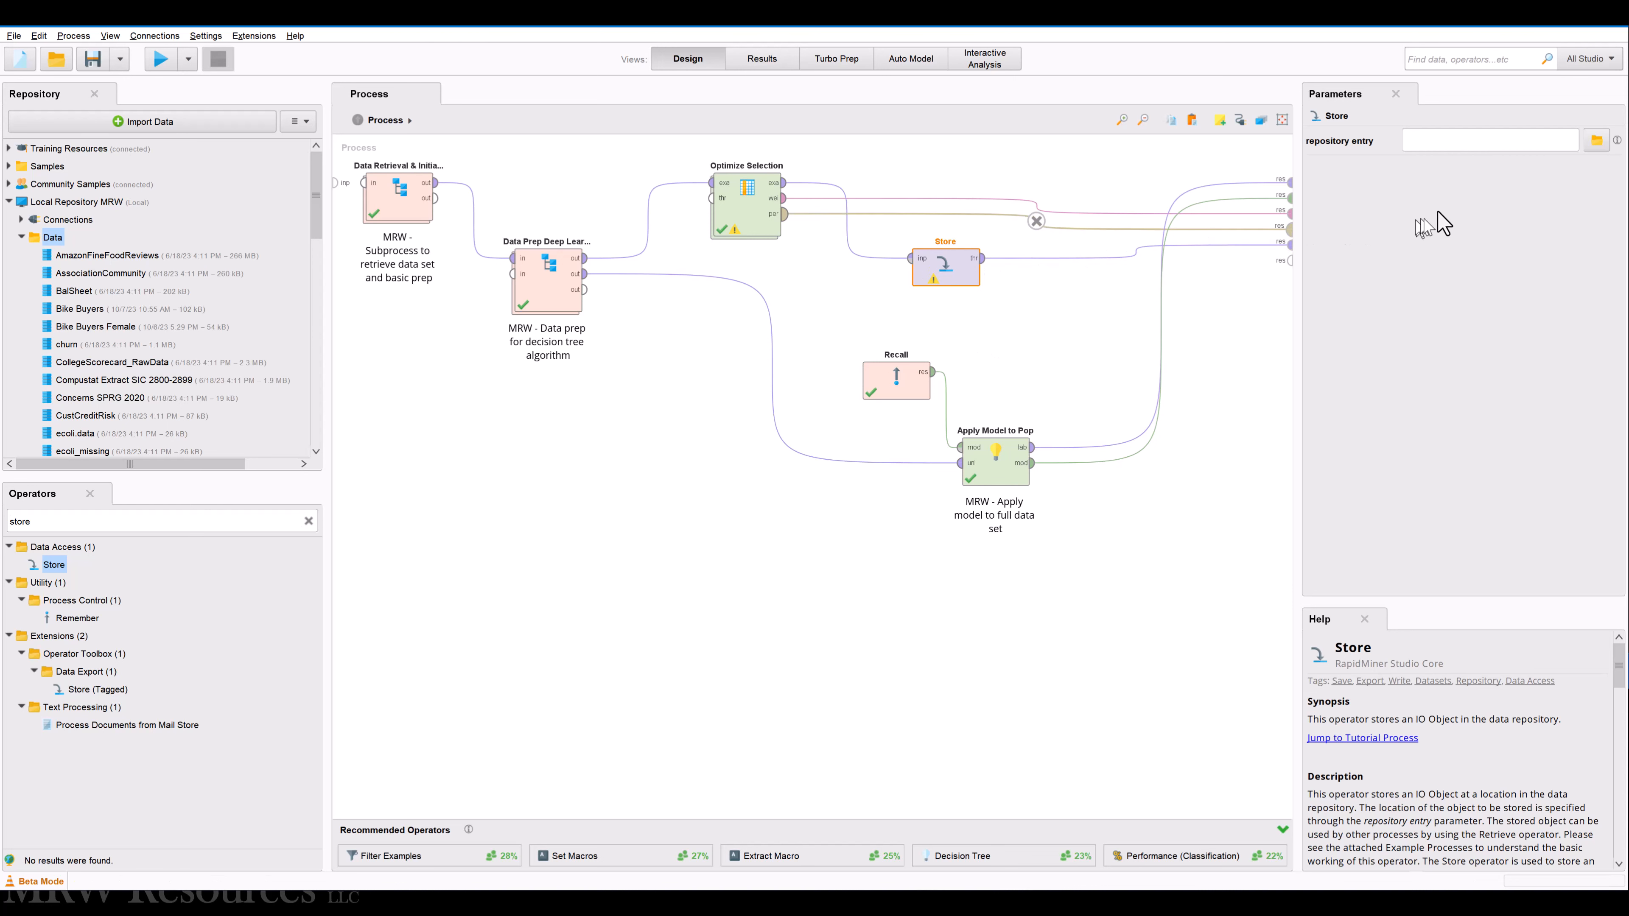
Set Store's repository entry to Bike Buyers Optimized in the Data folder of Local Repository MRW
left_click(1596, 140)
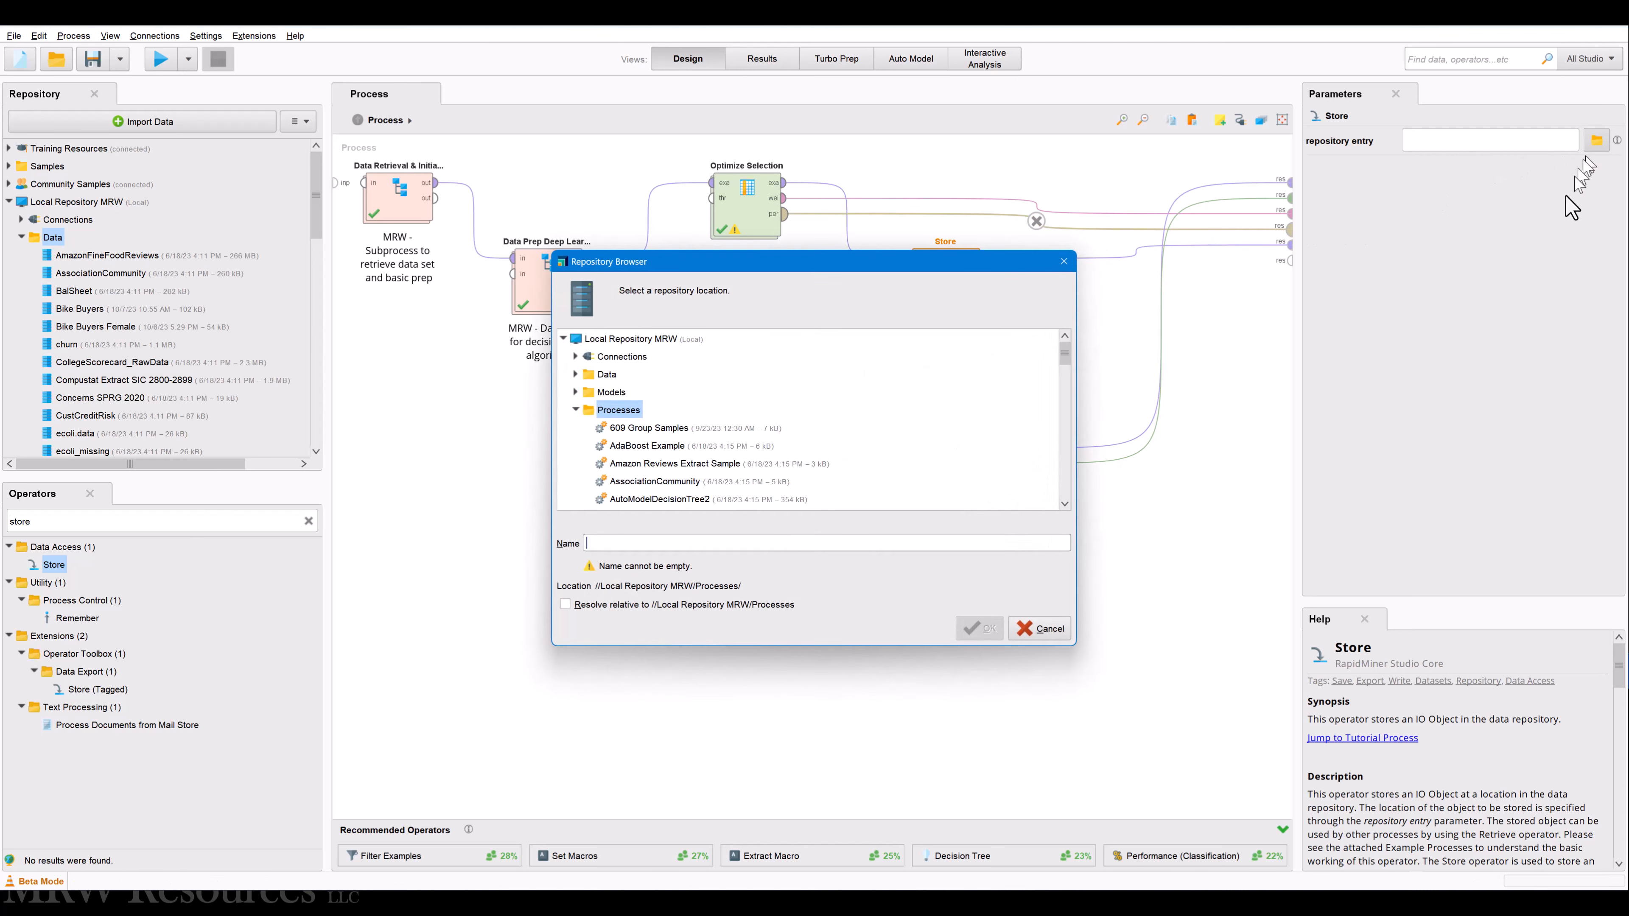
left_click(575, 410)
left_click(606, 374)
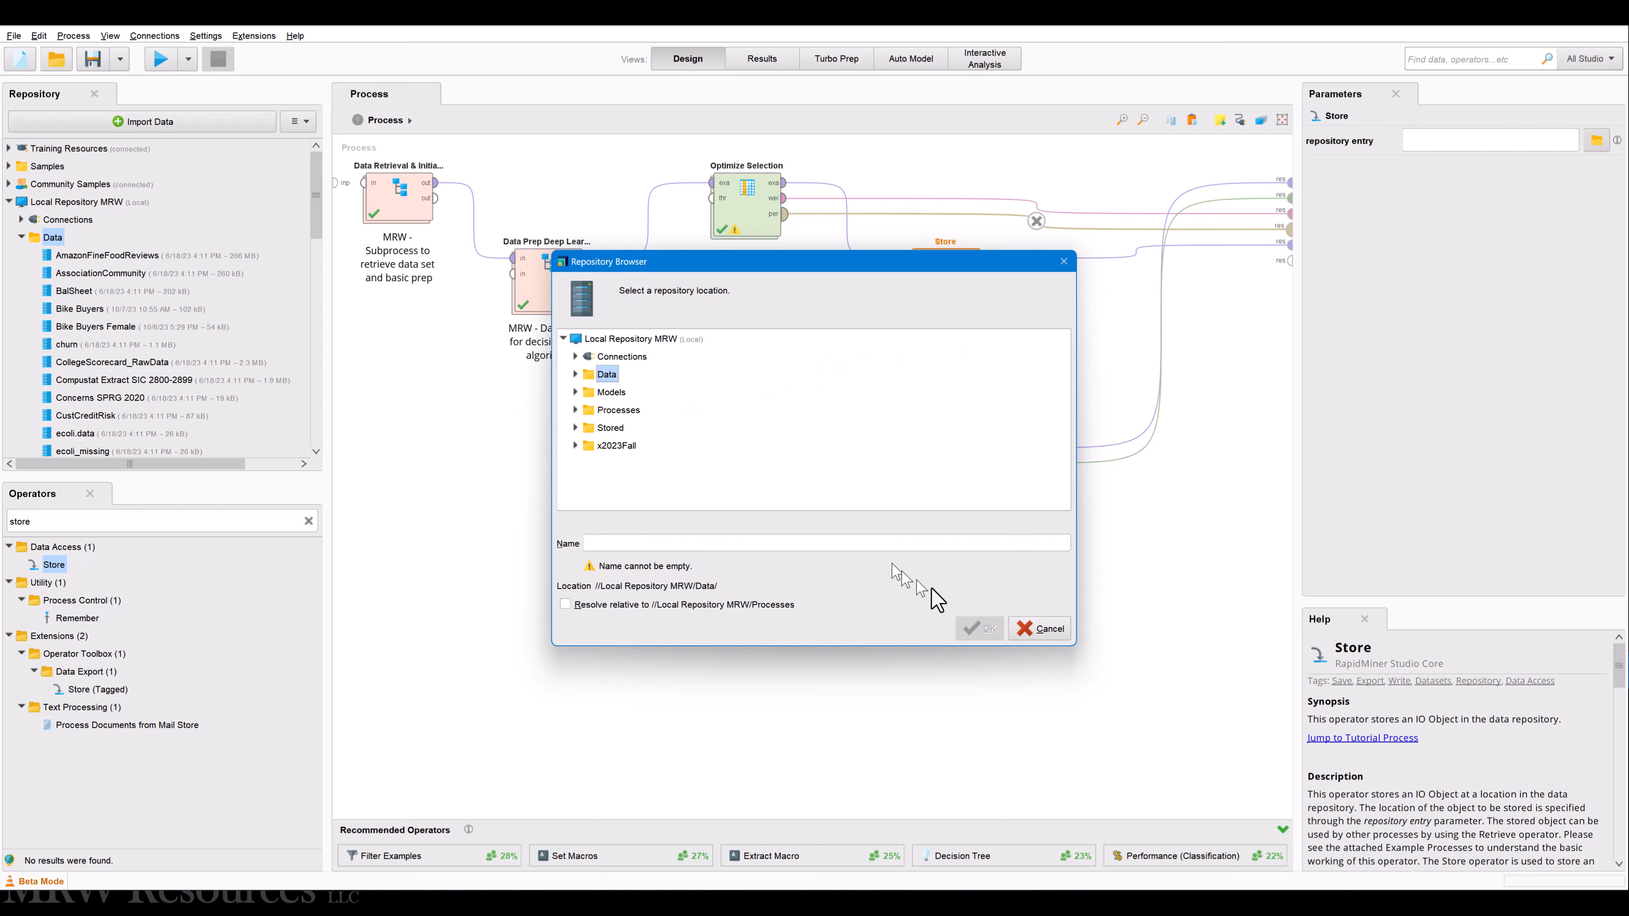
left_click(631, 542)
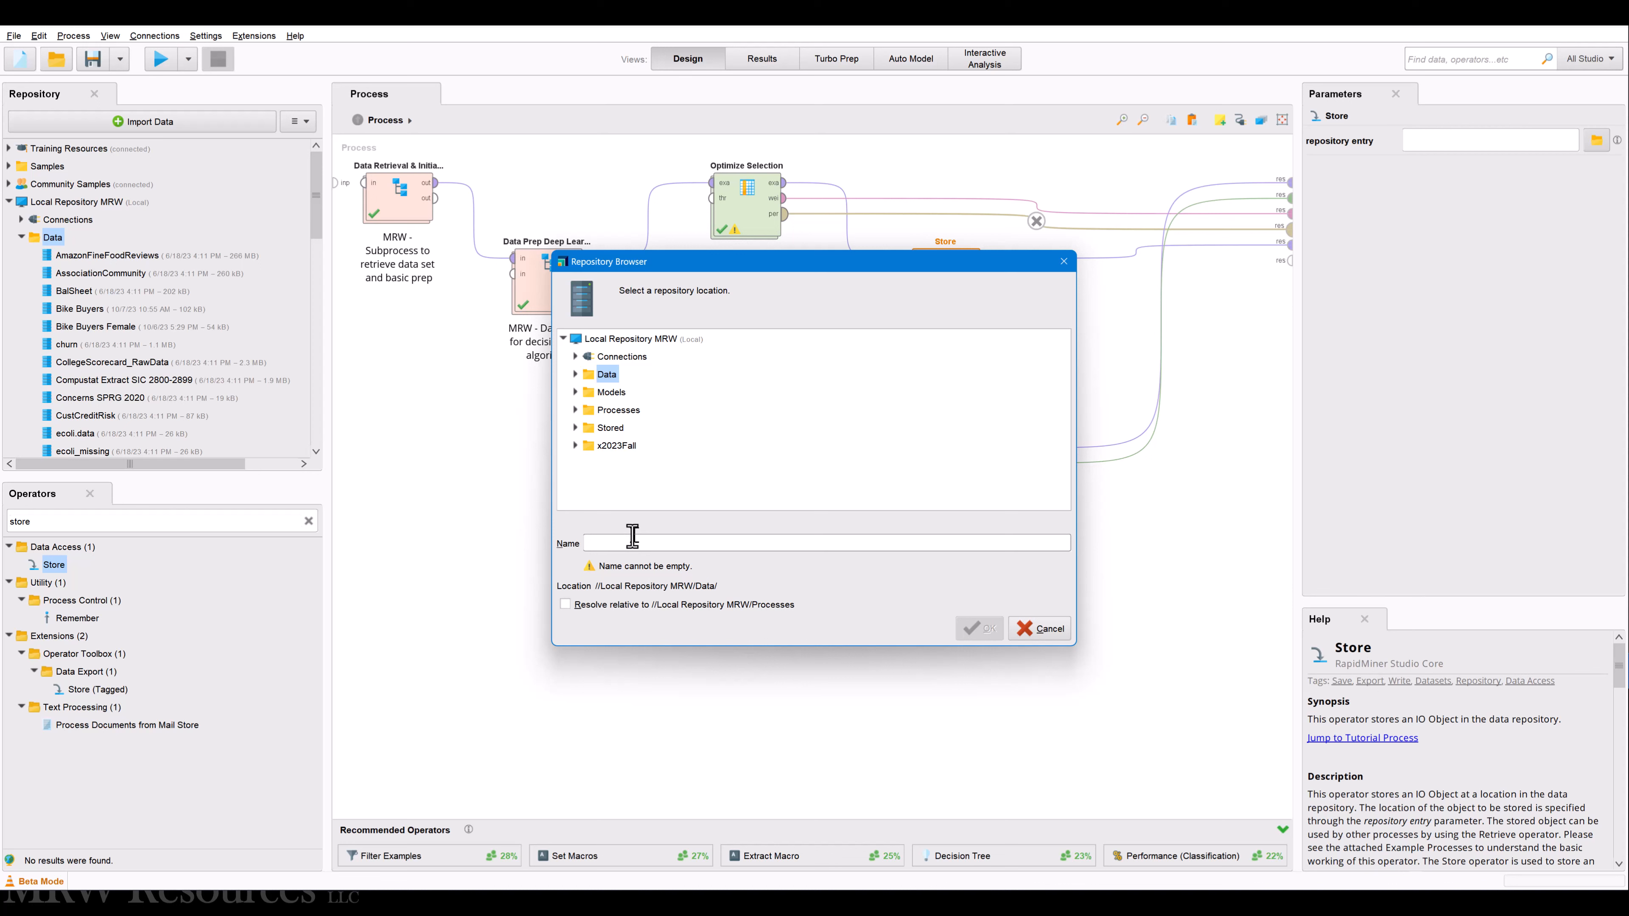
type("Bike Buyers Optimized")
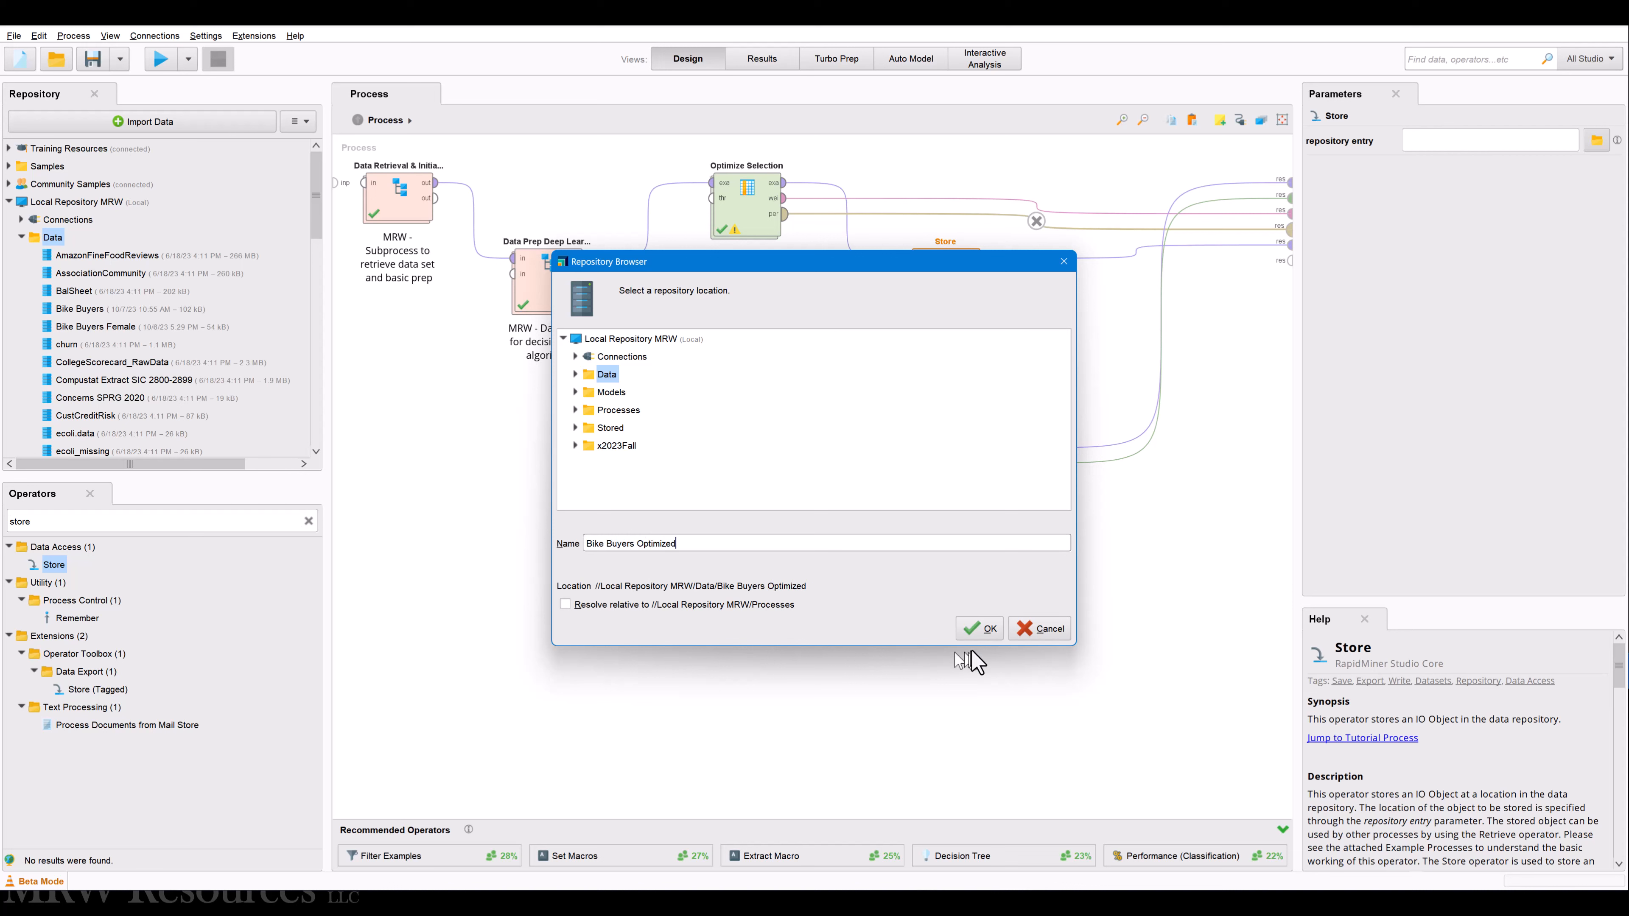
left_click(979, 628)
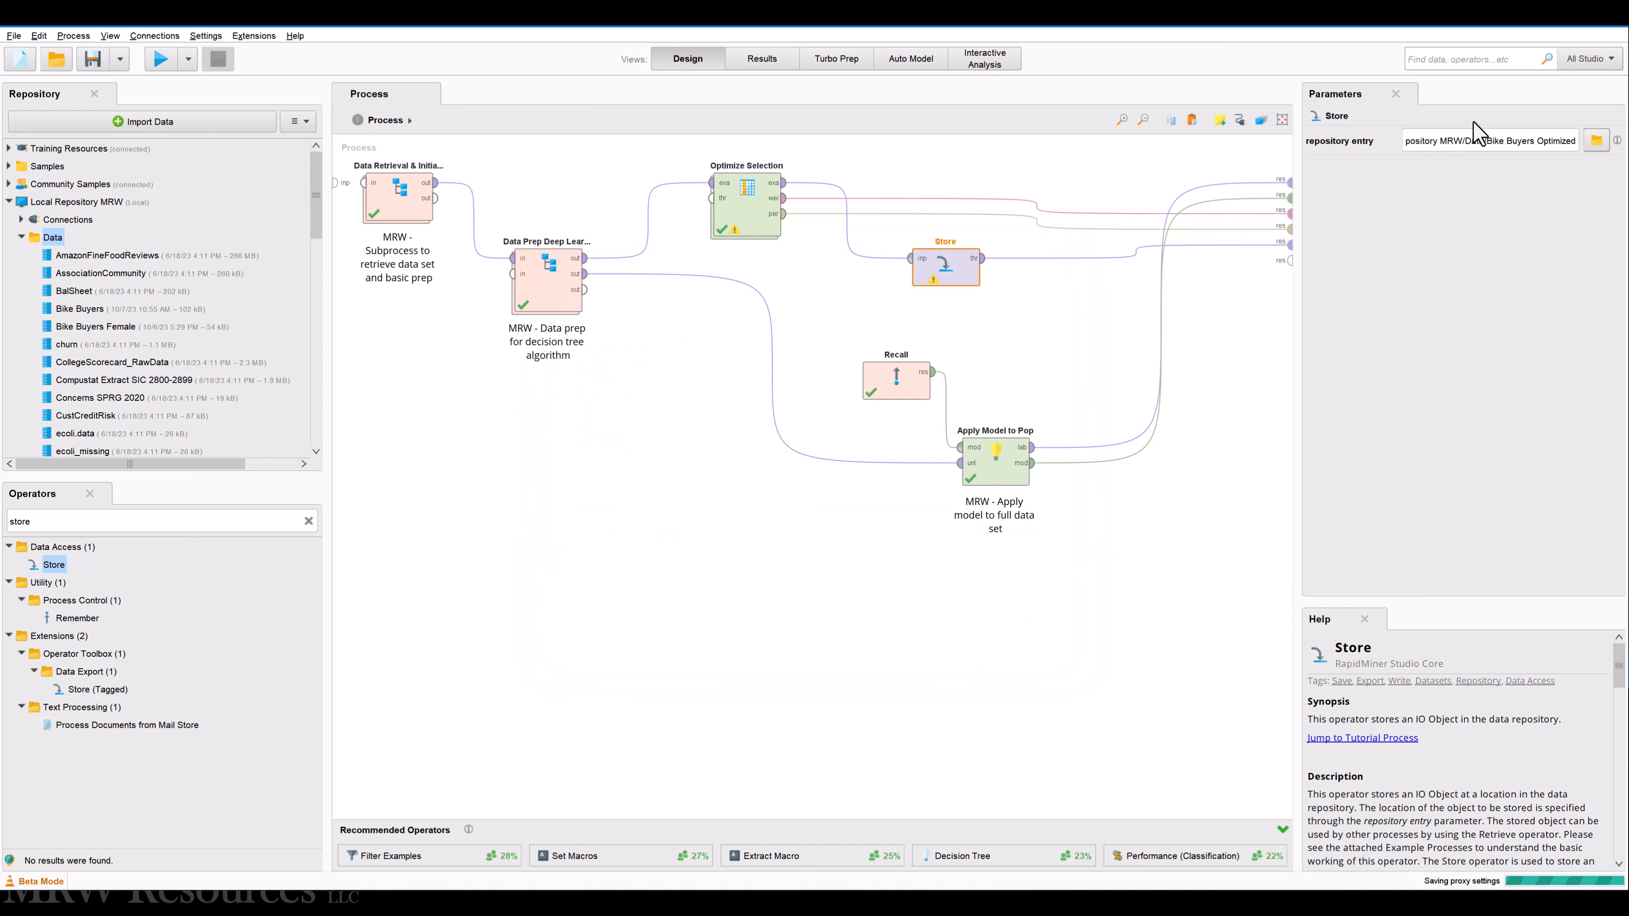
left_click(1020, 414)
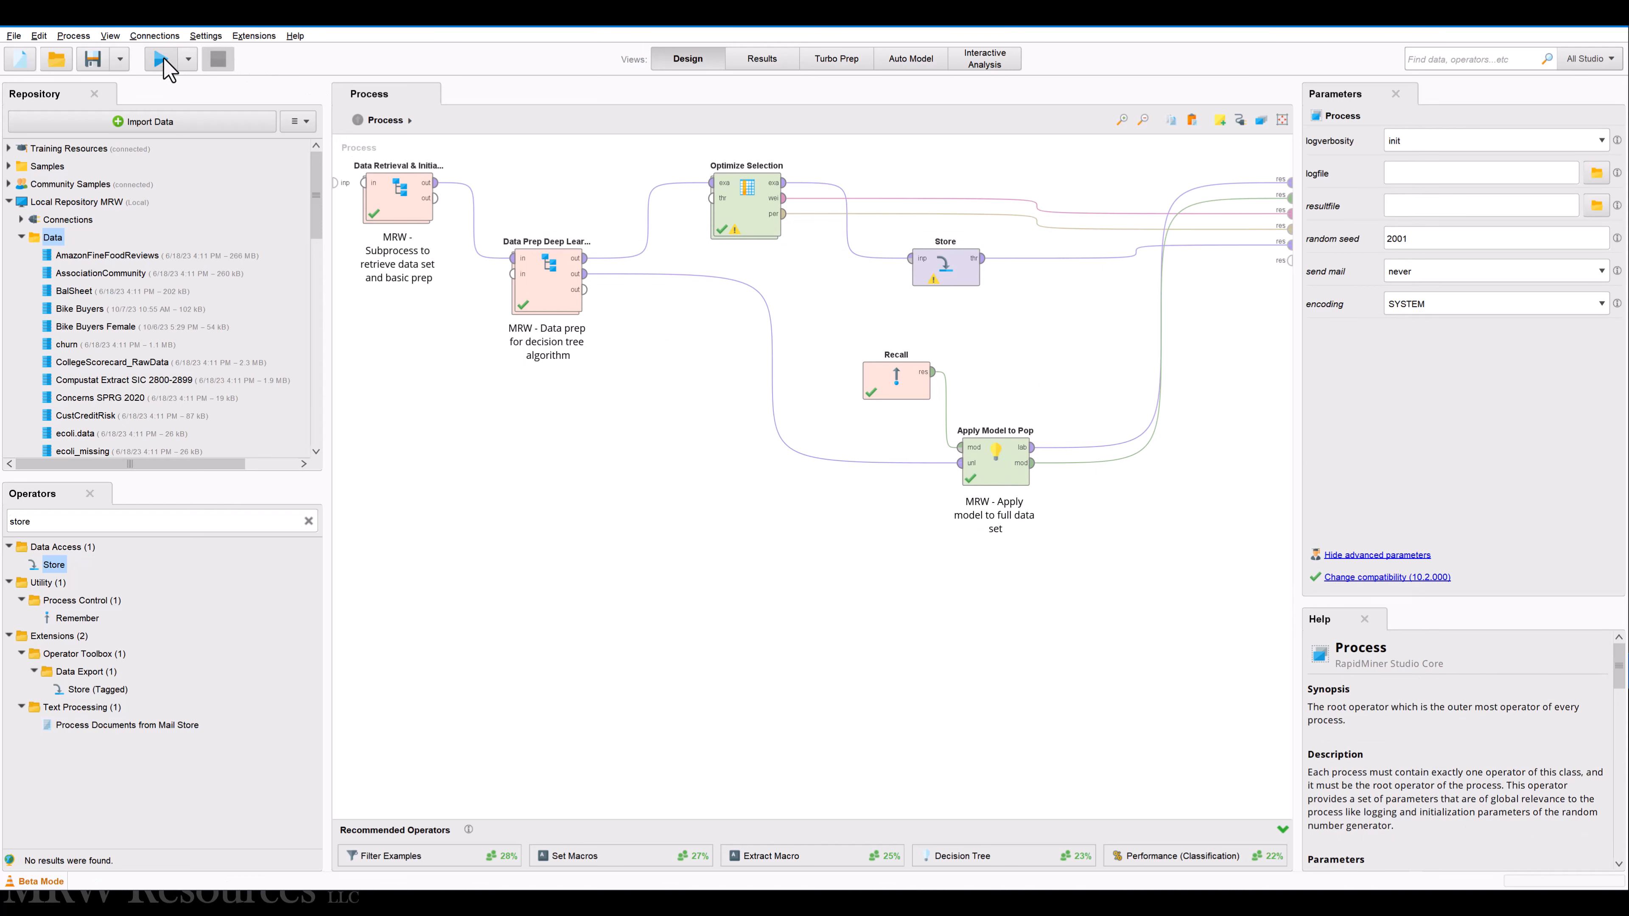
Run the process, review the Optimize Selection and Apply Model to Pop example sets, and sort the attribute weights by weight
left_click(161, 60)
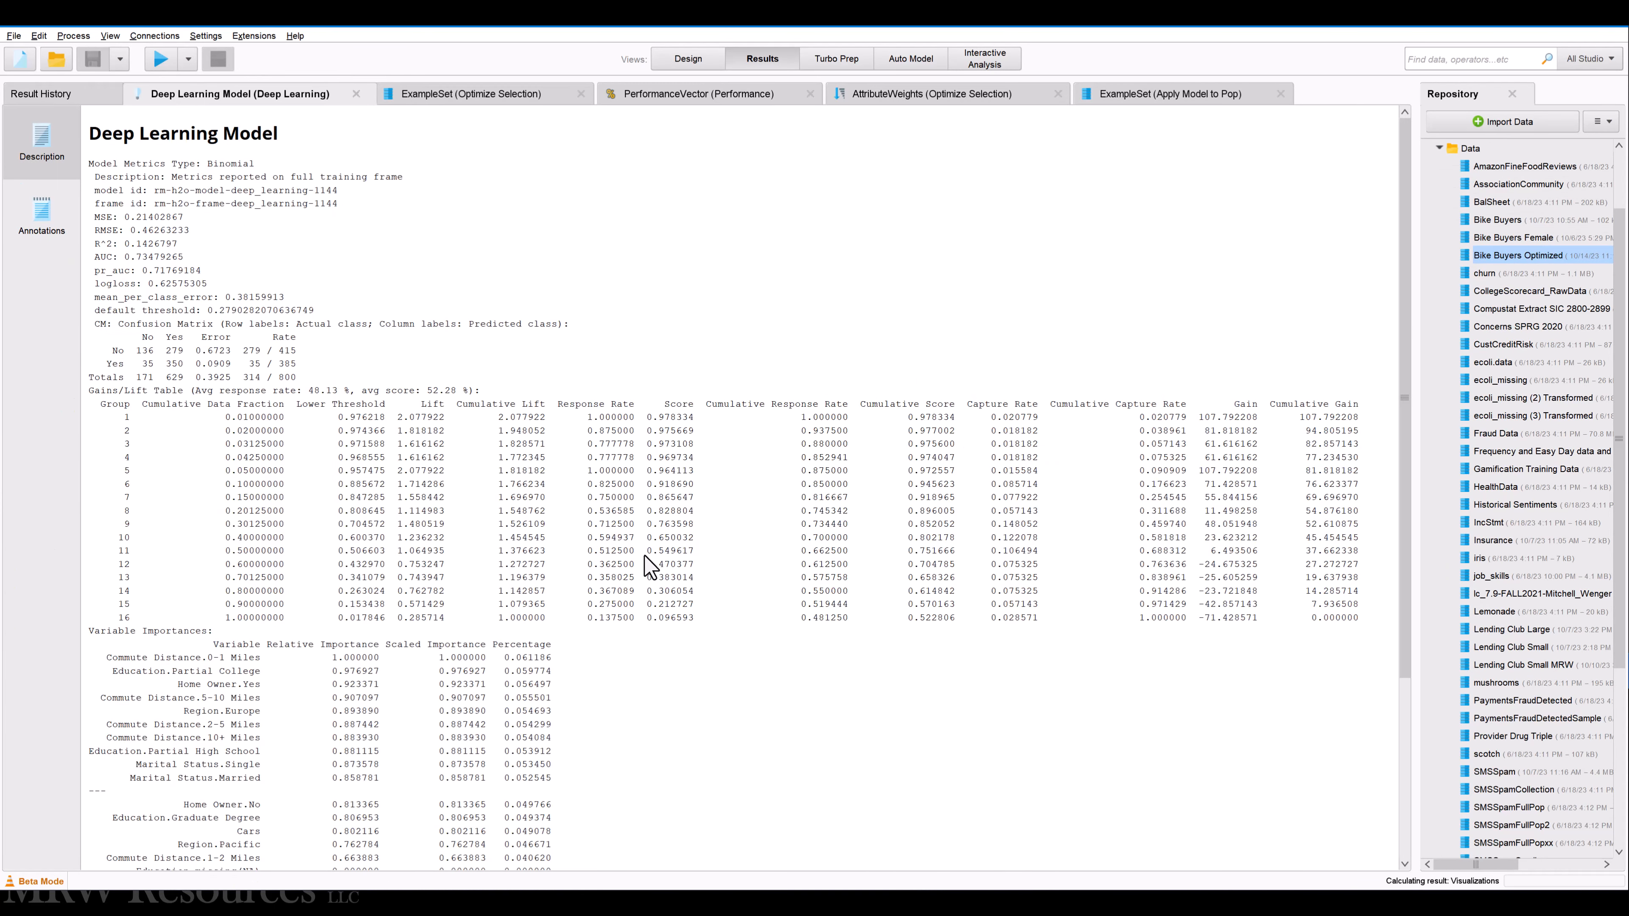
left_click(480, 102)
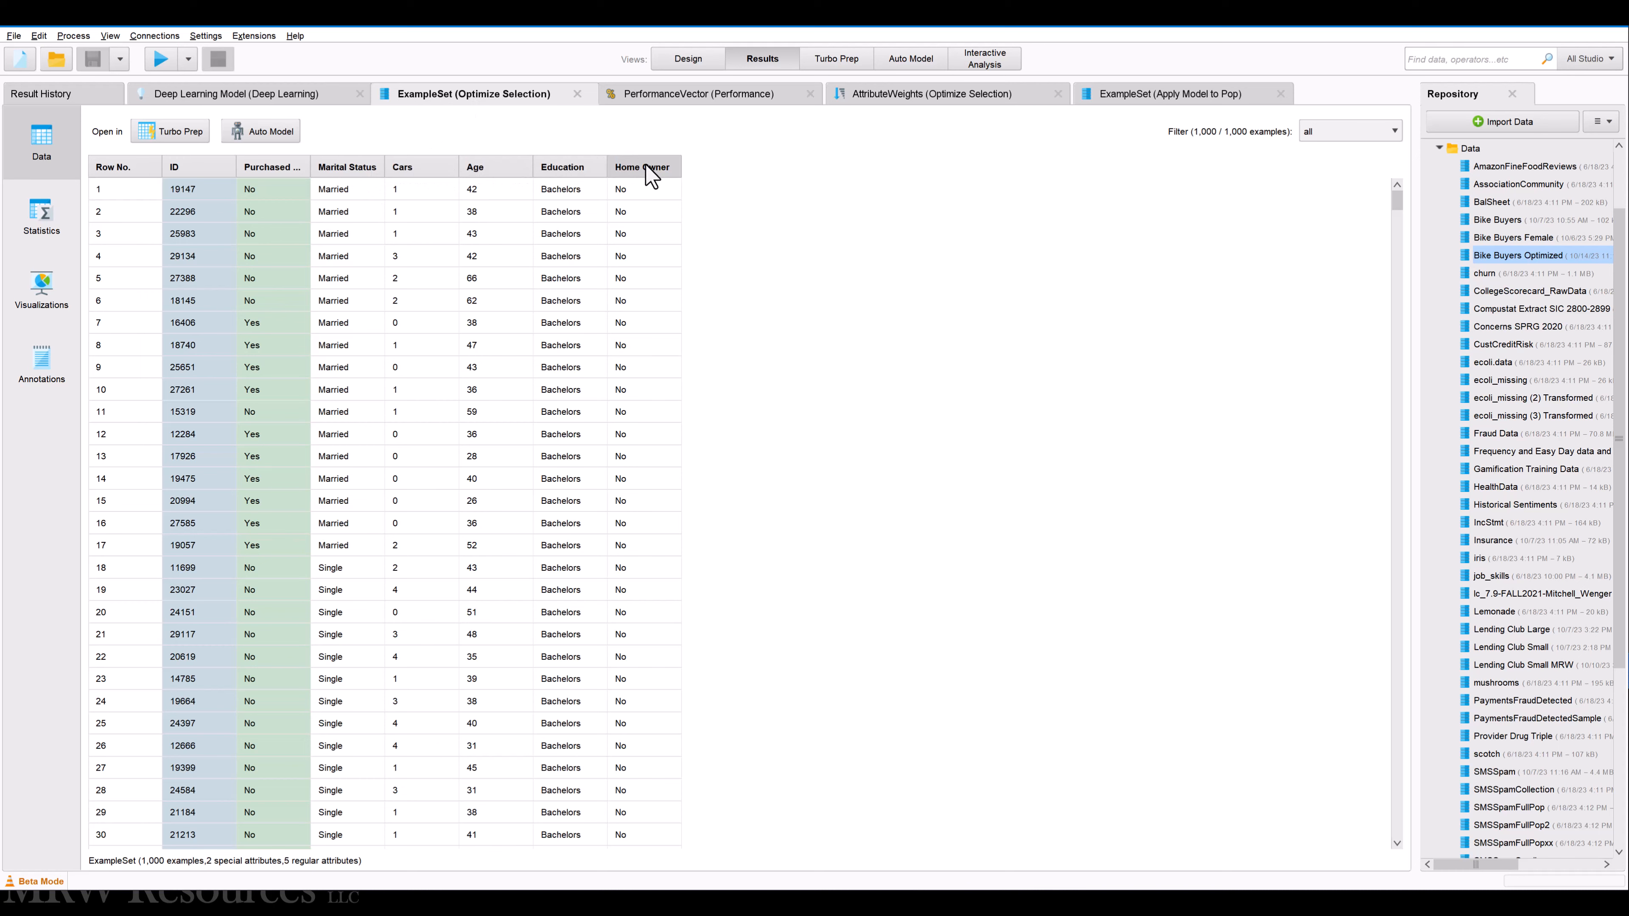
left_click(1117, 96)
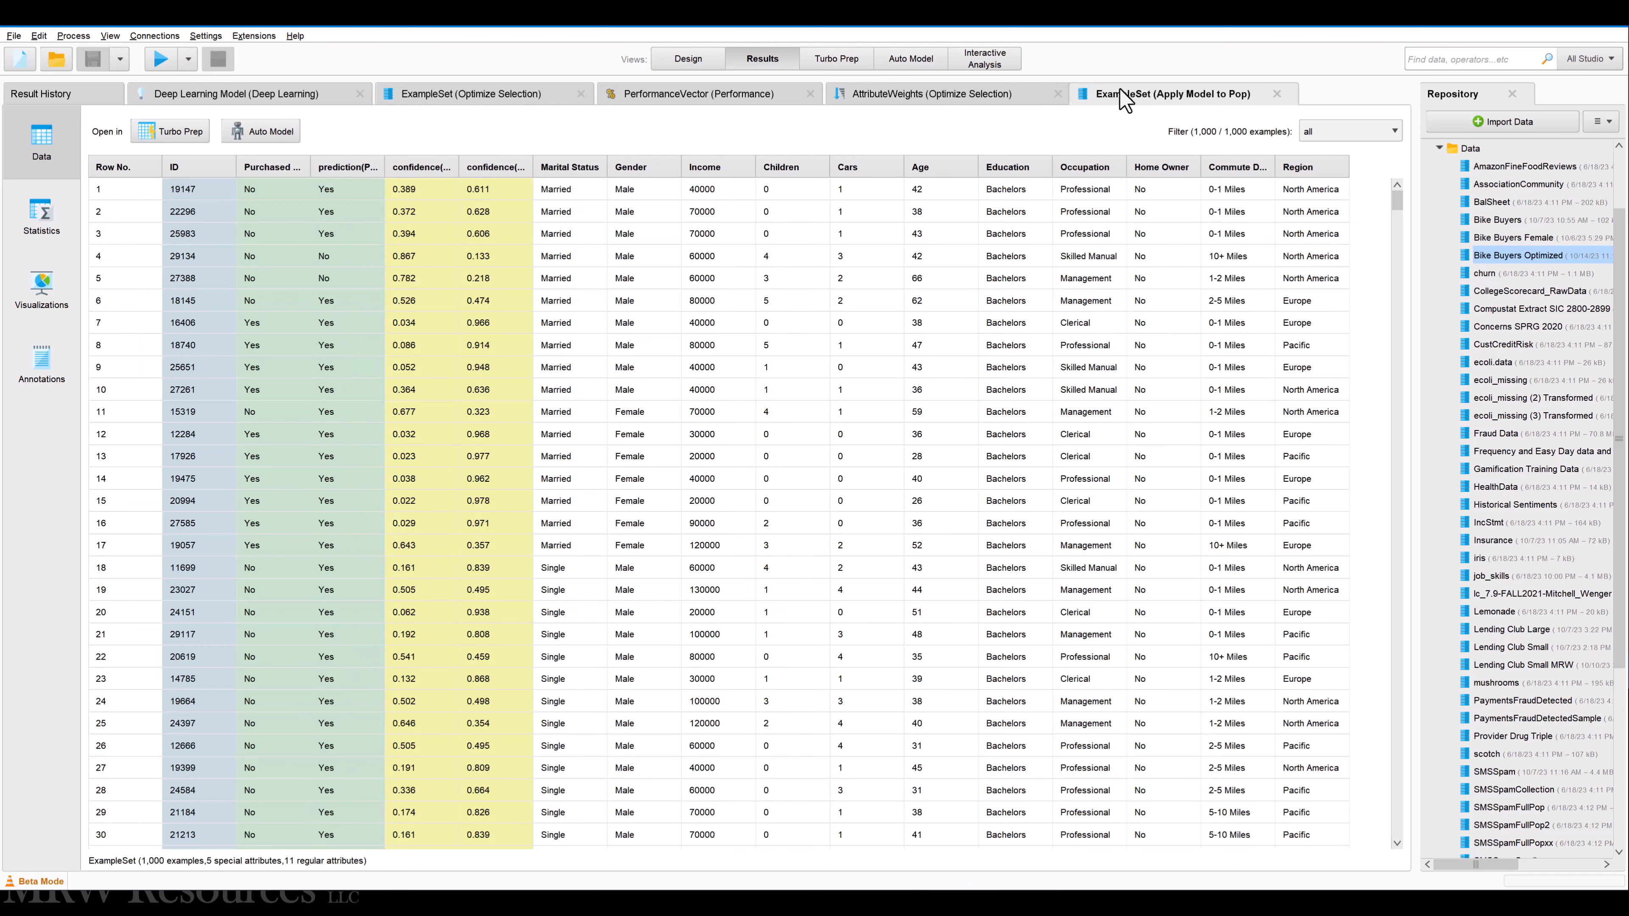
left_click(895, 98)
left_click(167, 149)
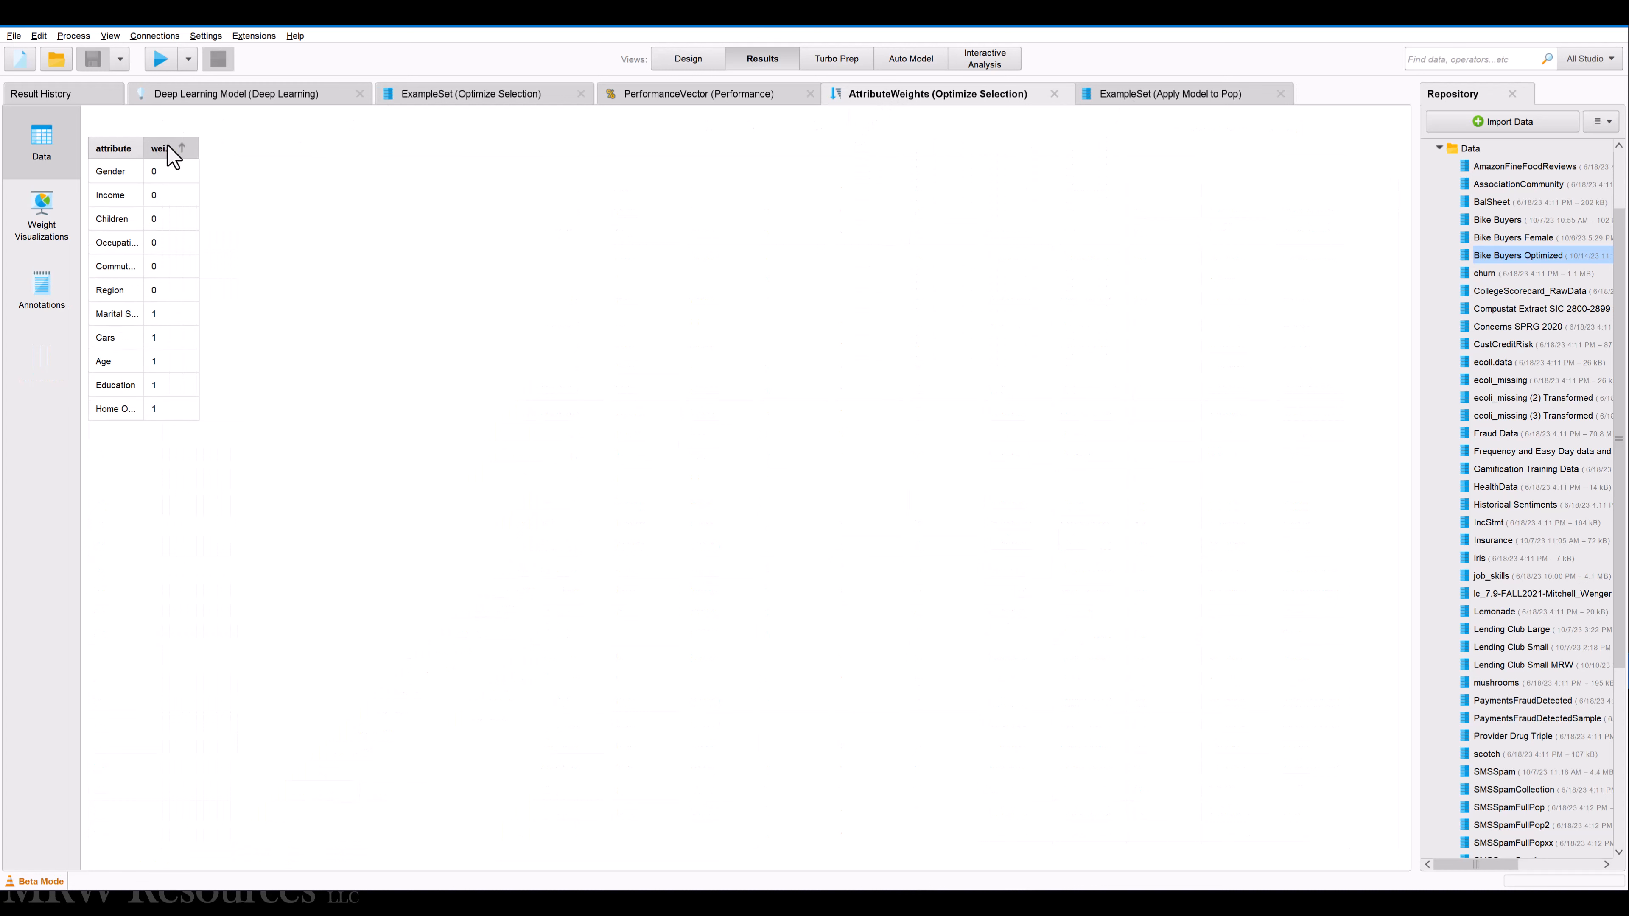
Sort the attribute weights in descending order, and examine the performance vector's accuracy, AUC and f measure
left_click(166, 151)
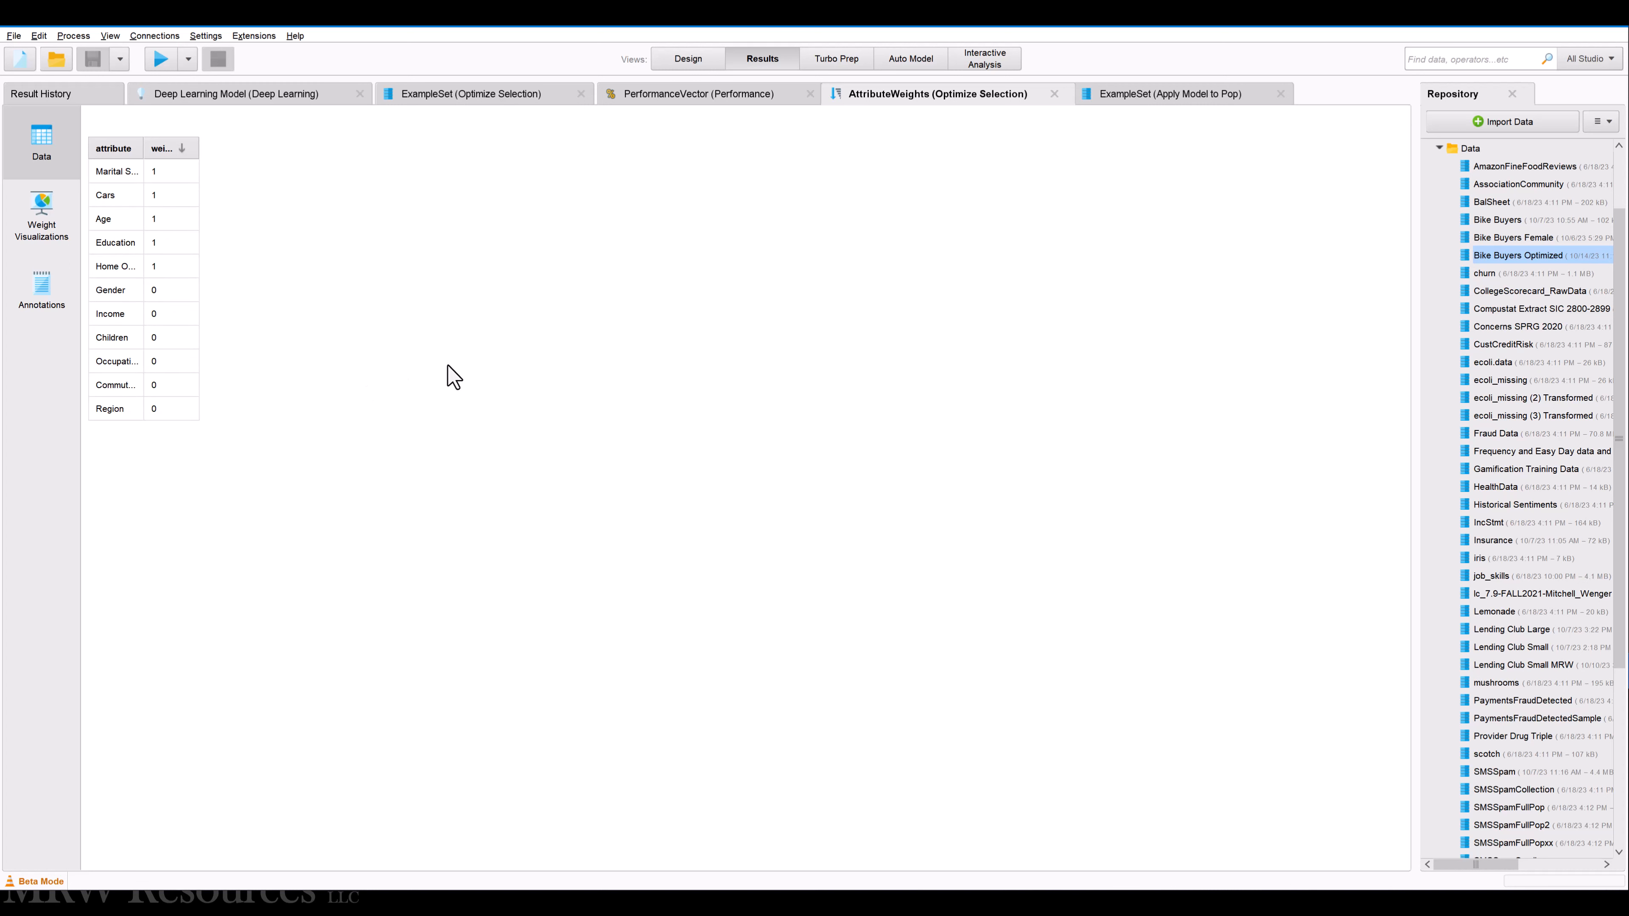
left_click(664, 103)
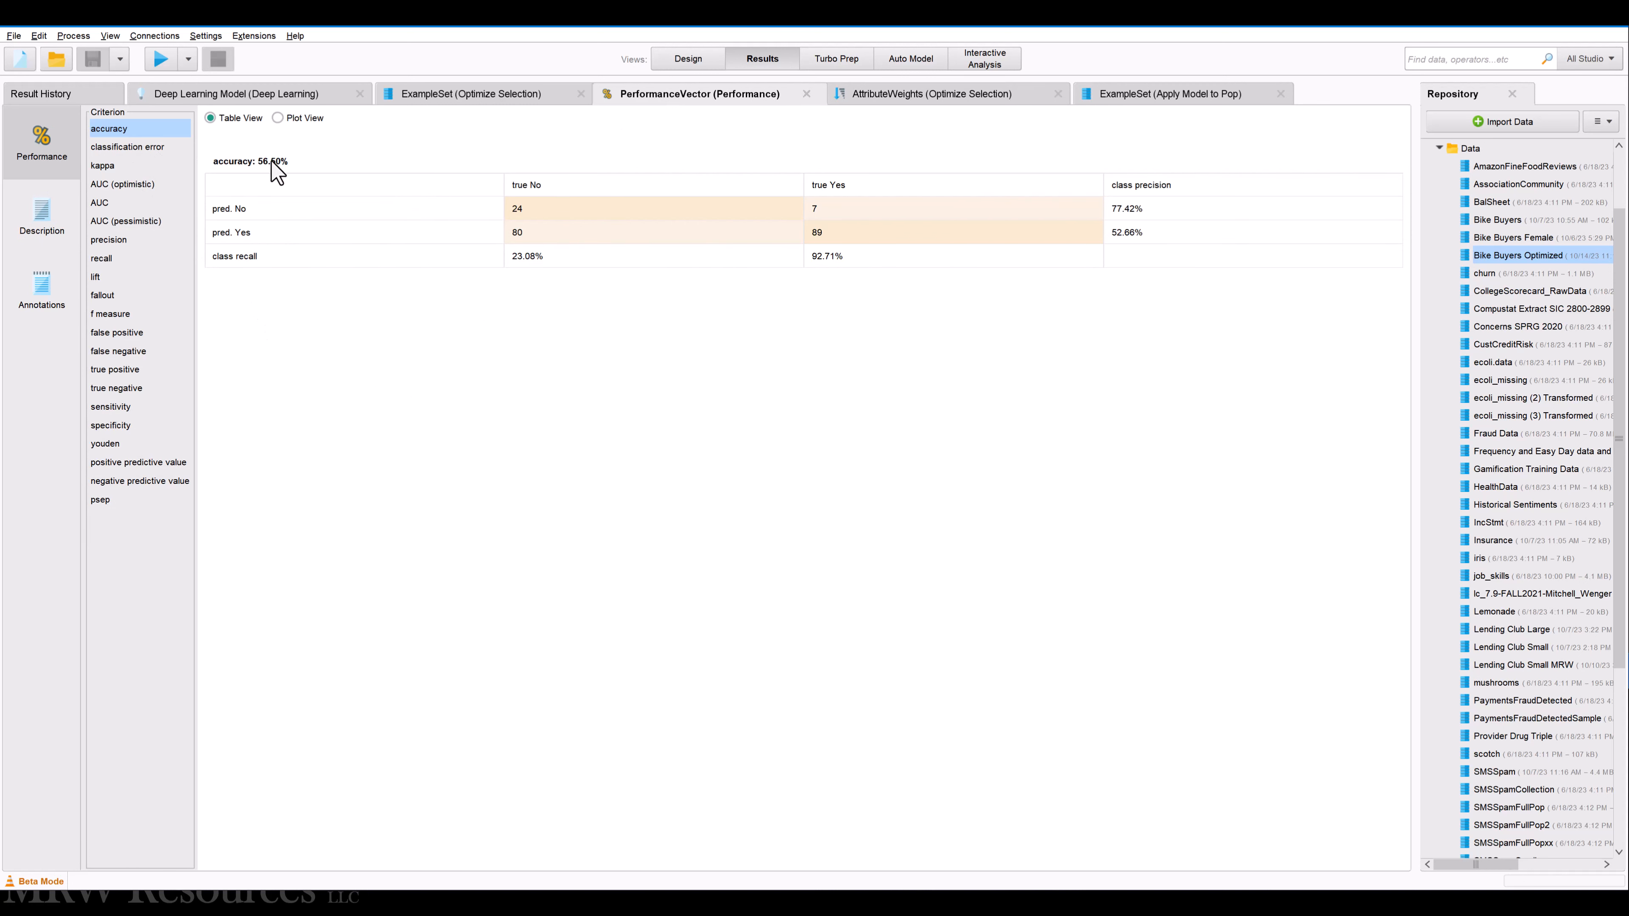
left_click(102, 202)
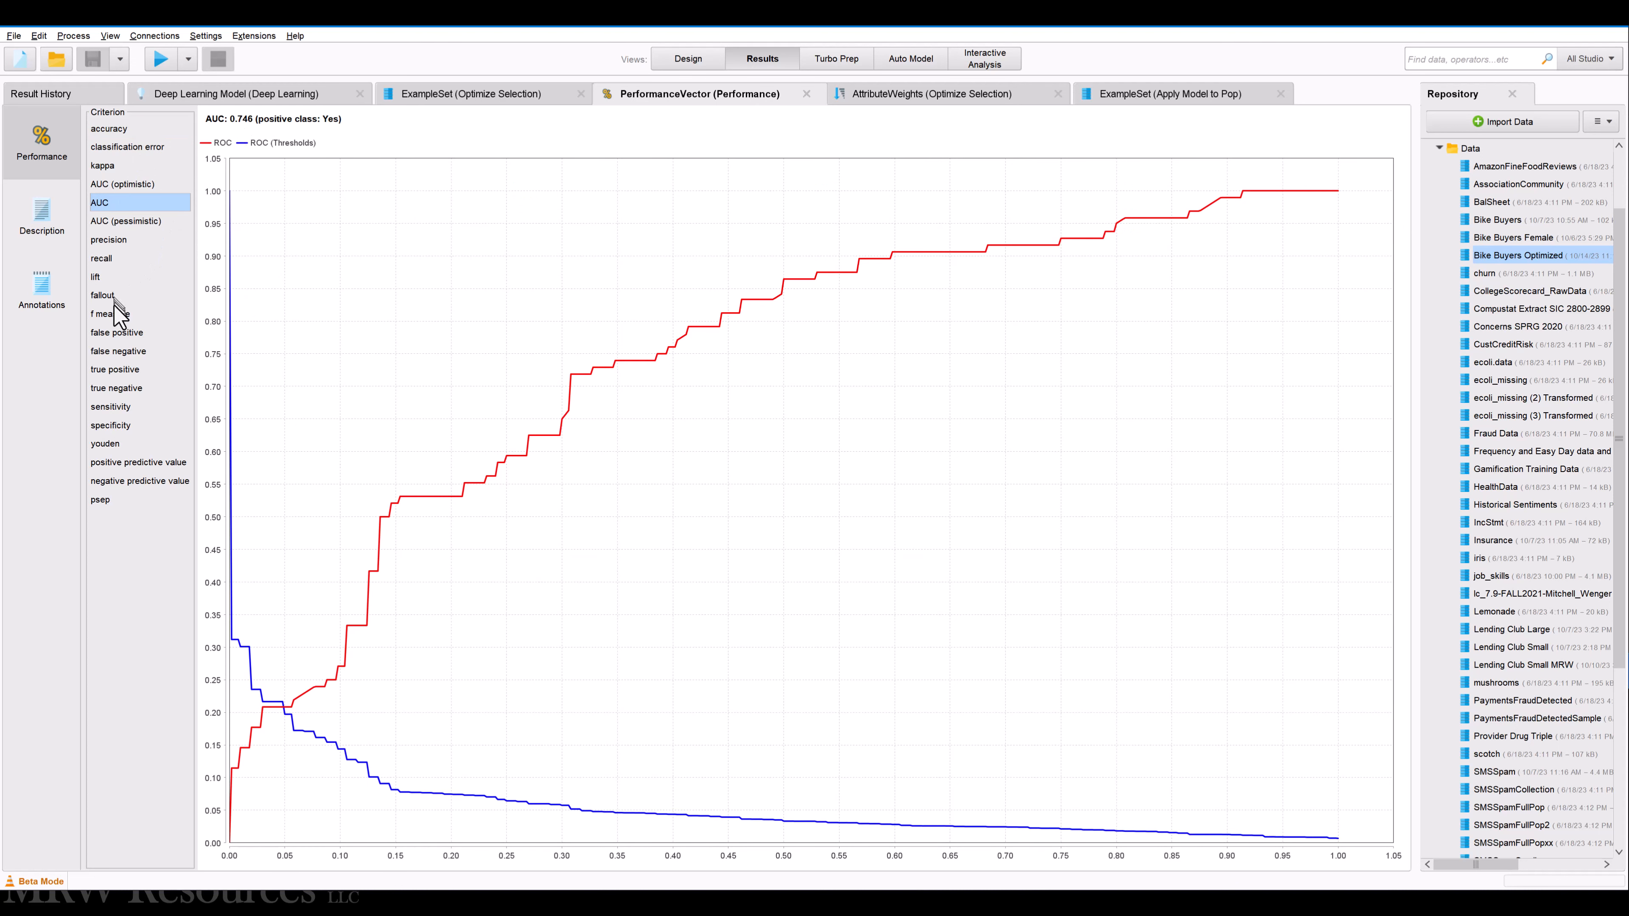
left_click(118, 314)
Record the performance vector's accuracy as 56.5% under Orig Data in the Excel comparison table, shown with one decimal place
key("alt+Tab")
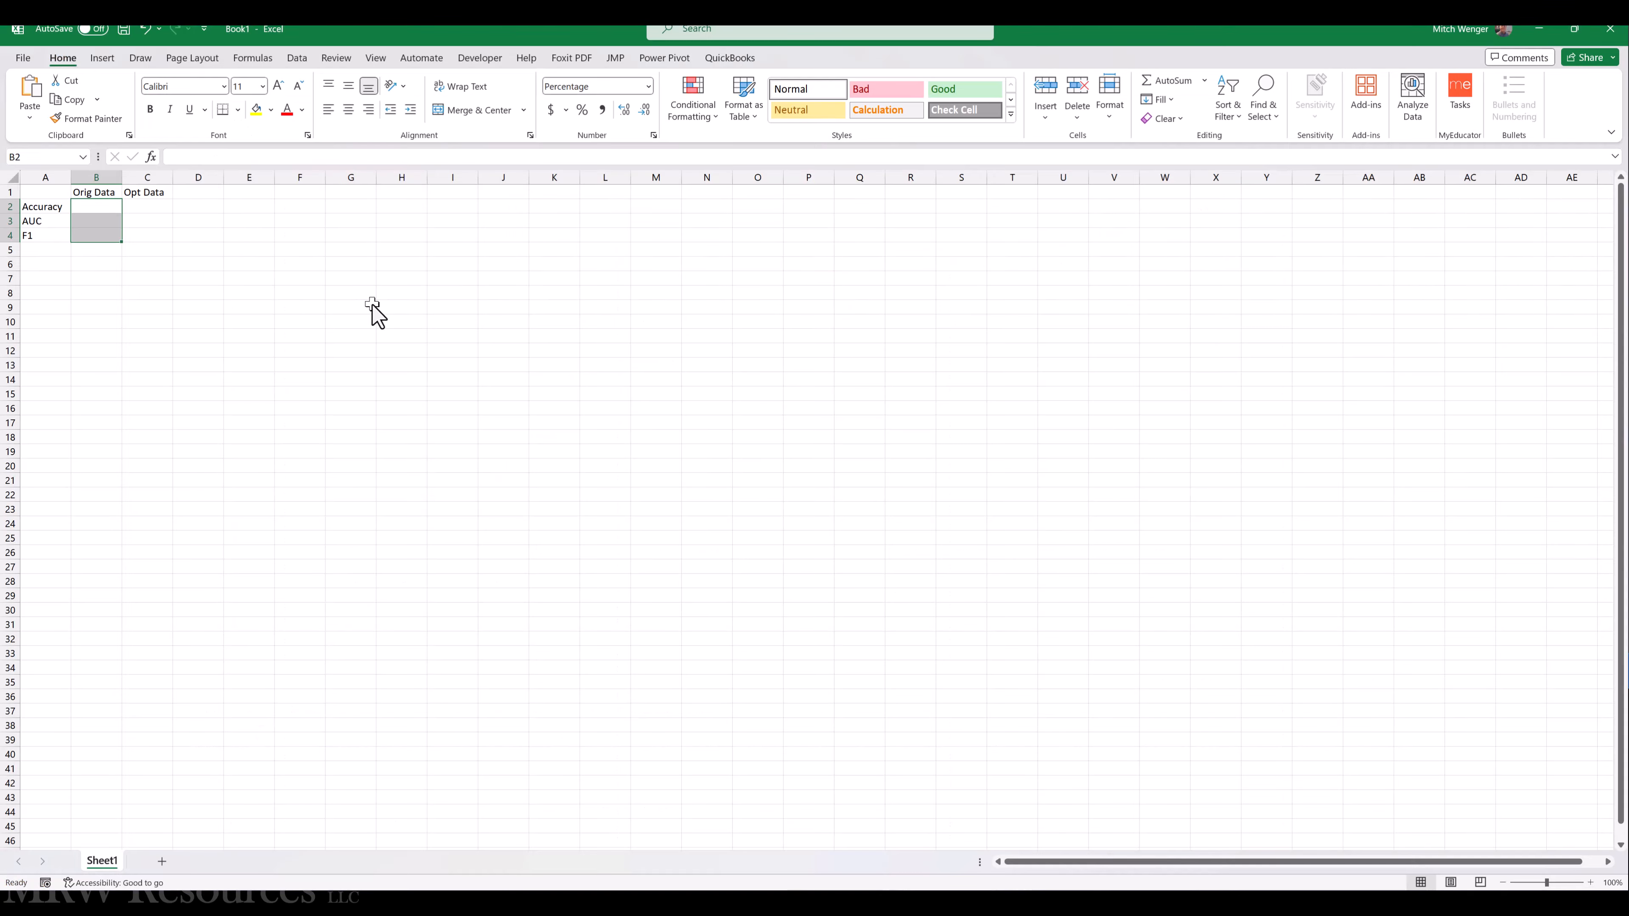
key("alt+Tab")
key("alt+Tab")
key("Up")
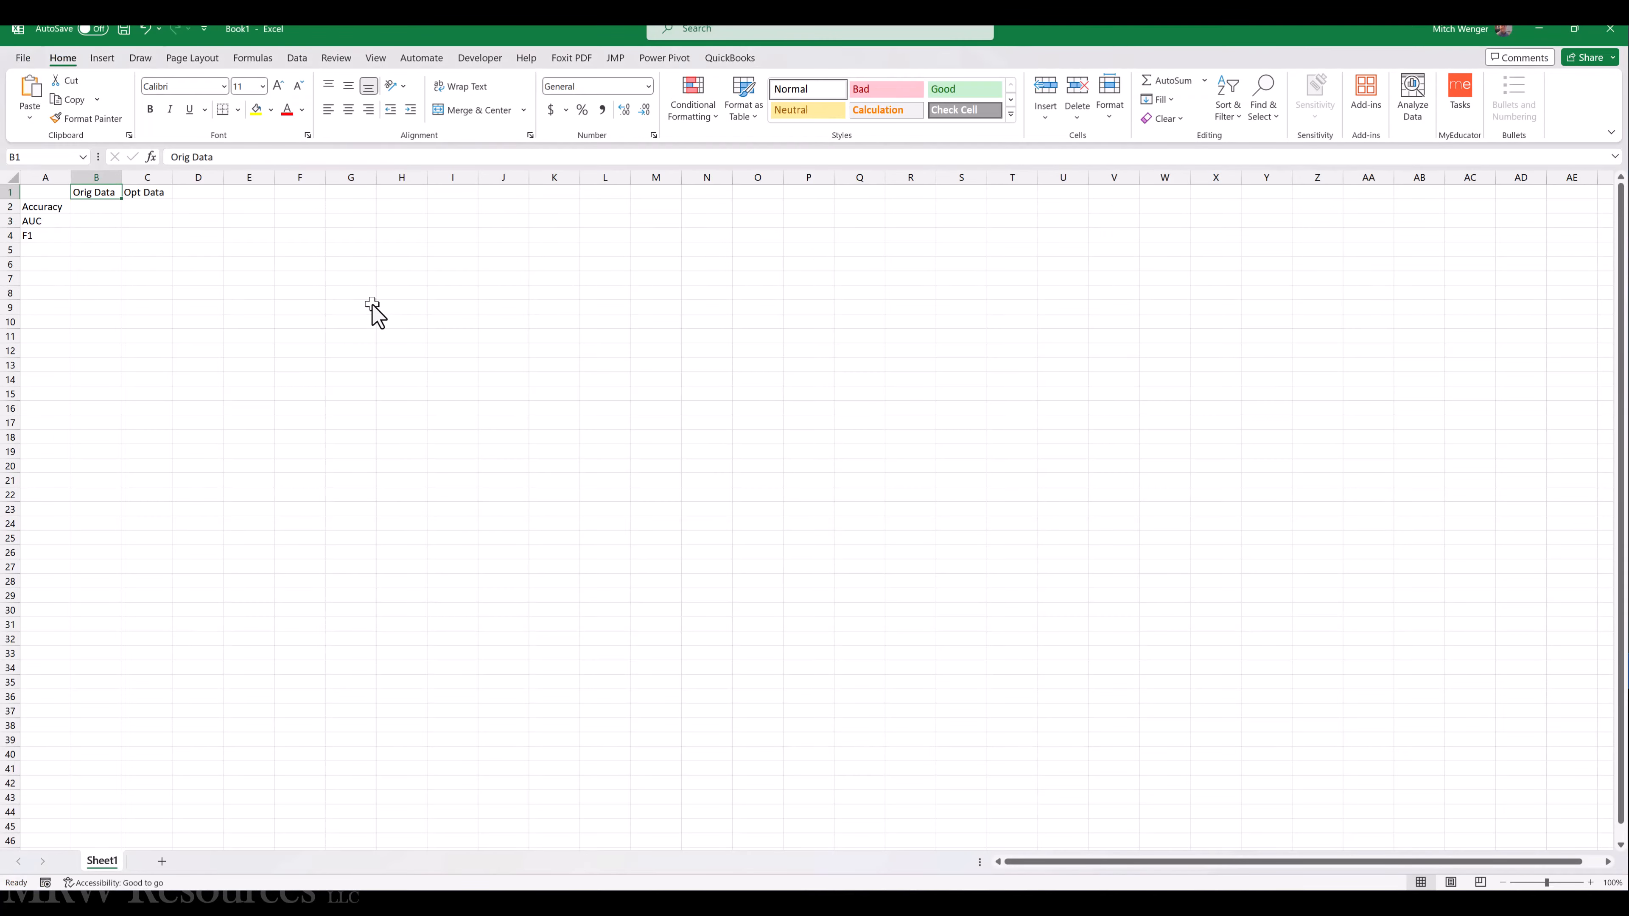
key("Left")
key("alt+Tab")
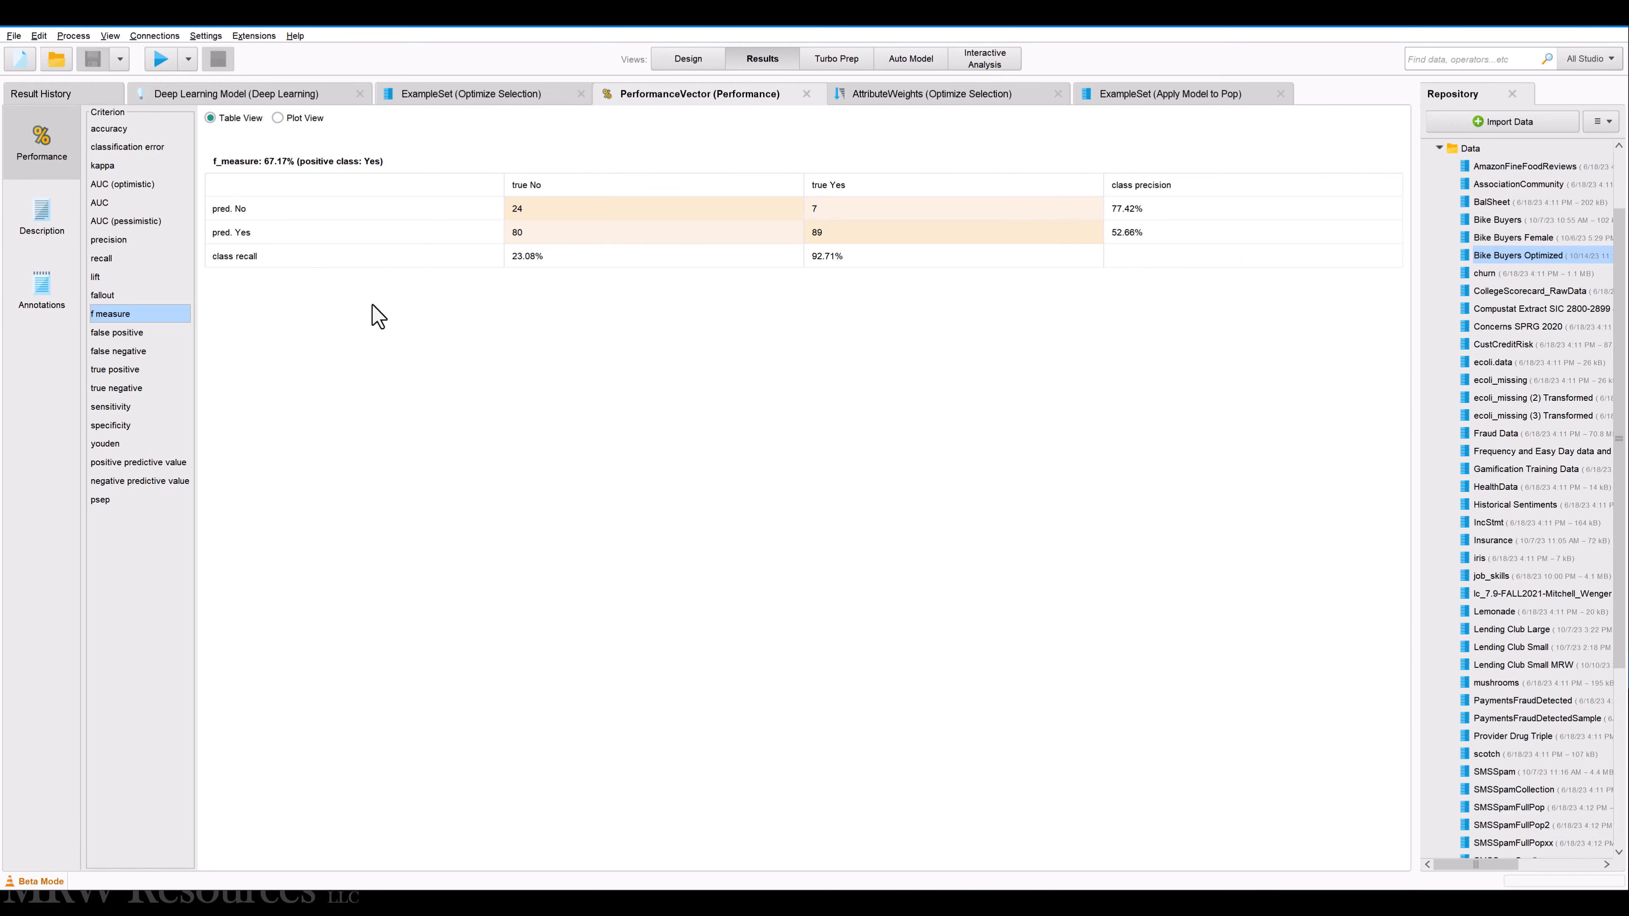
key("alt+Tab")
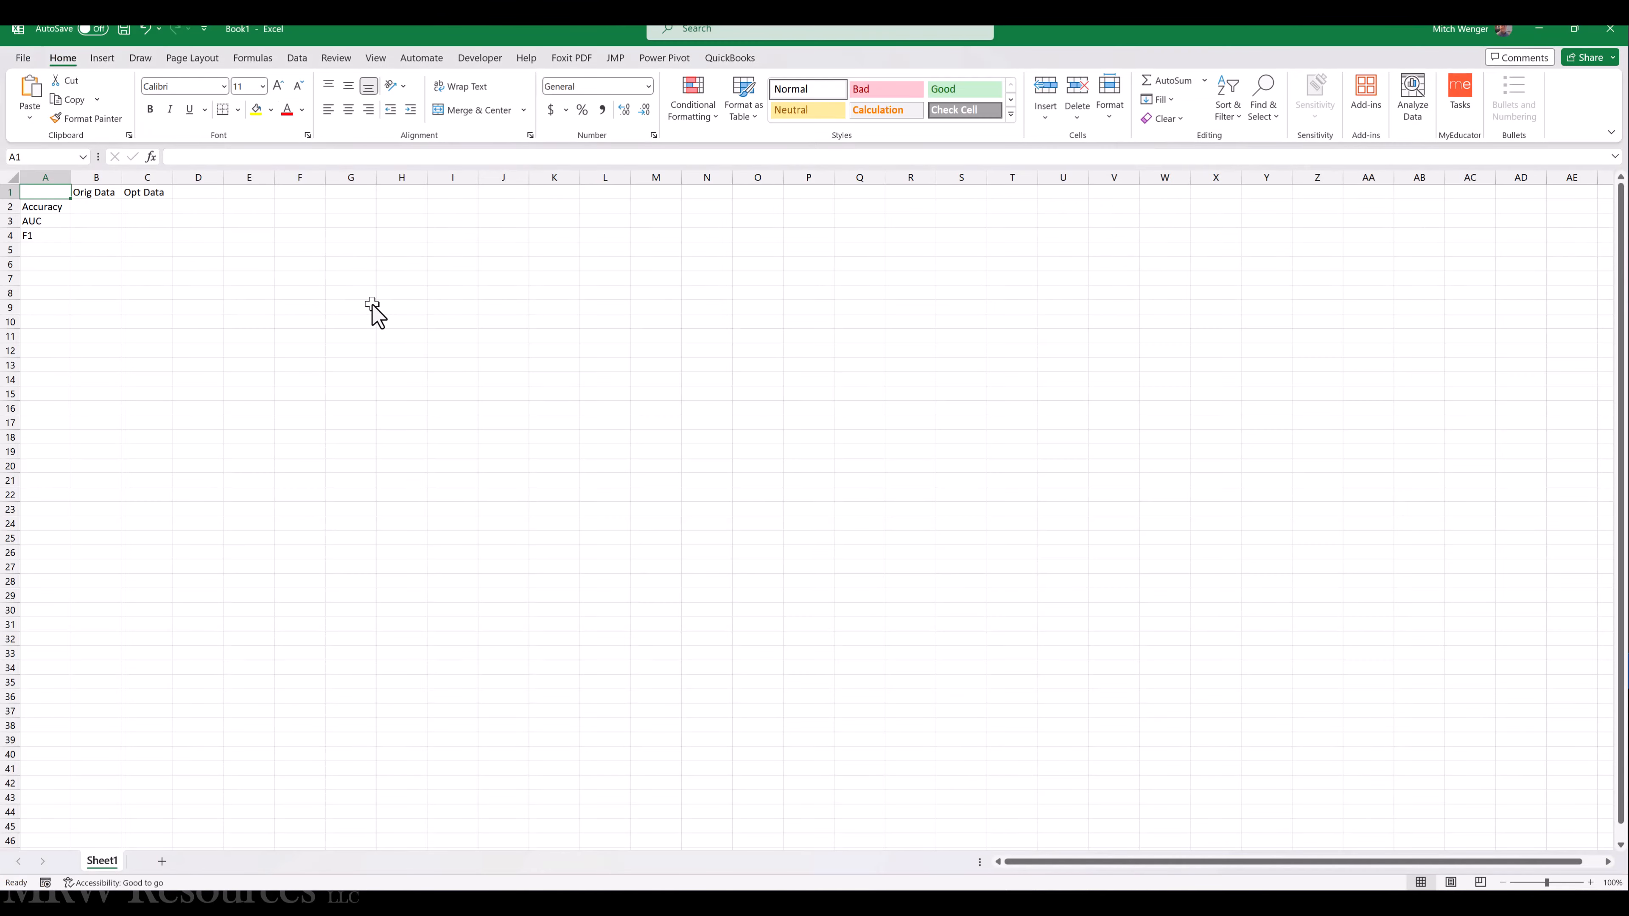
key("Down")
key("Right")
key("alt+Tab")
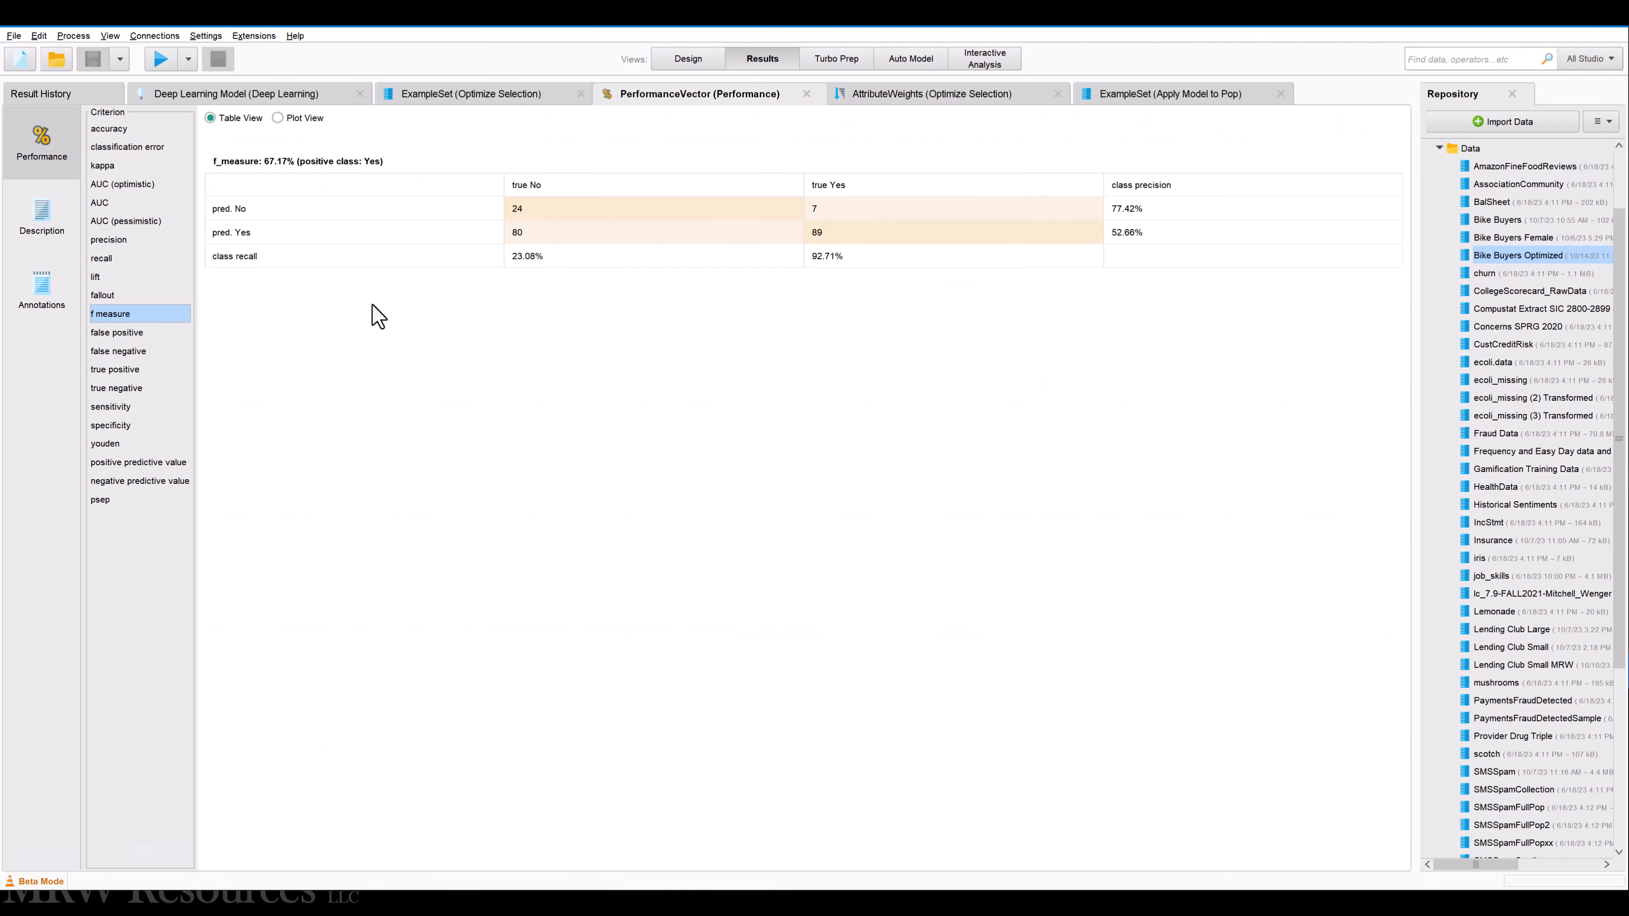
left_click(96, 129)
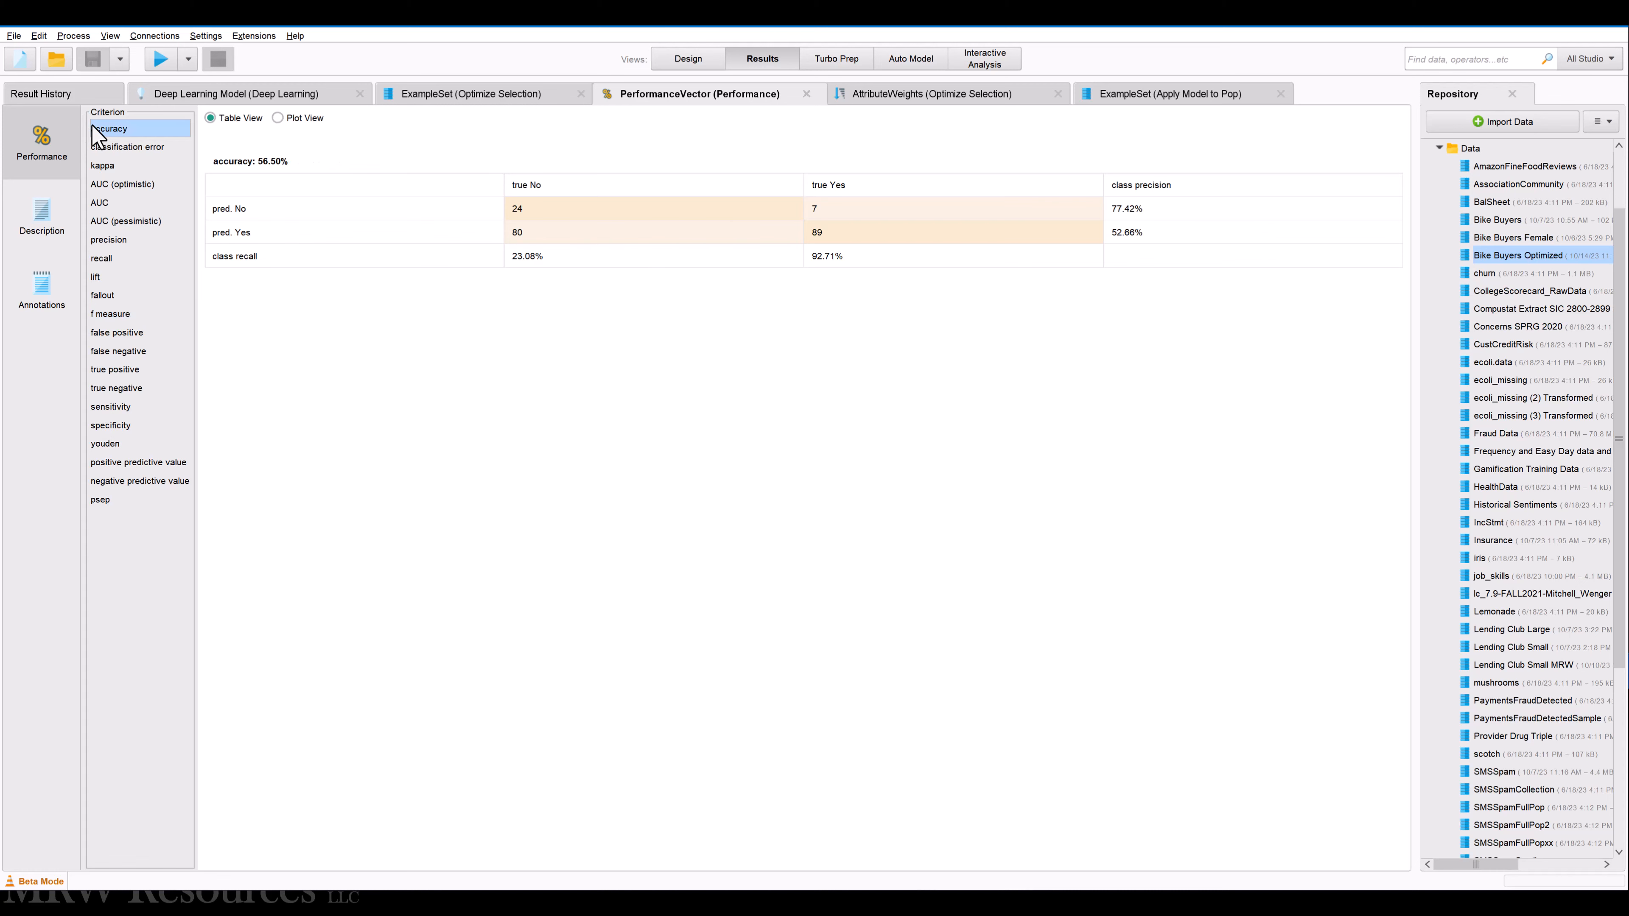
key("alt+Tab")
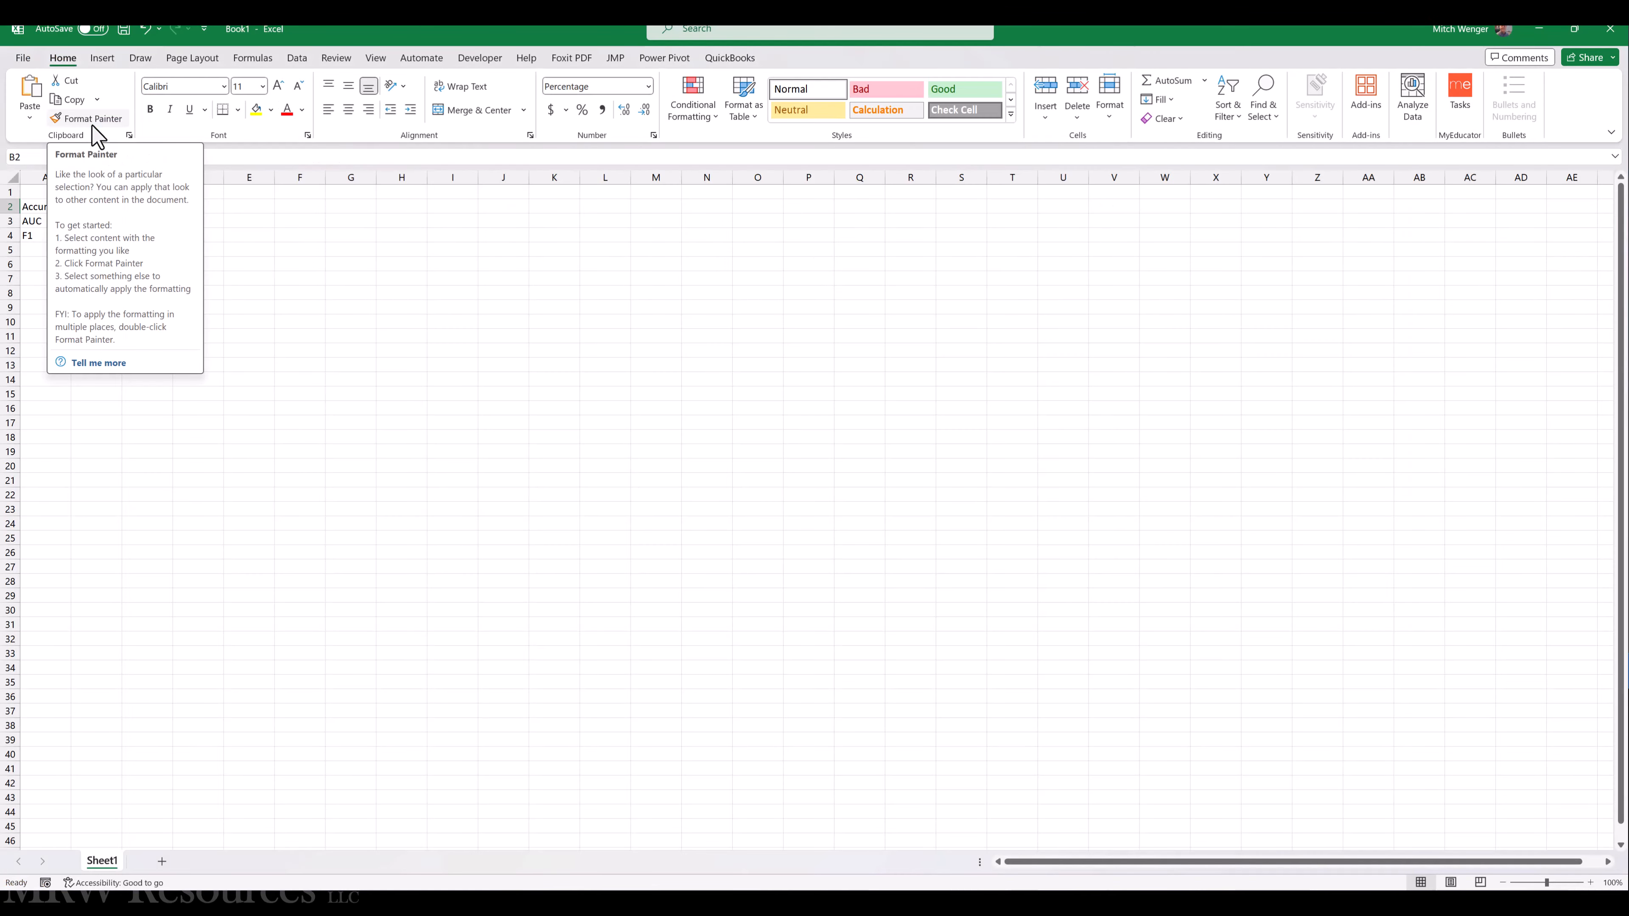
type("56.5")
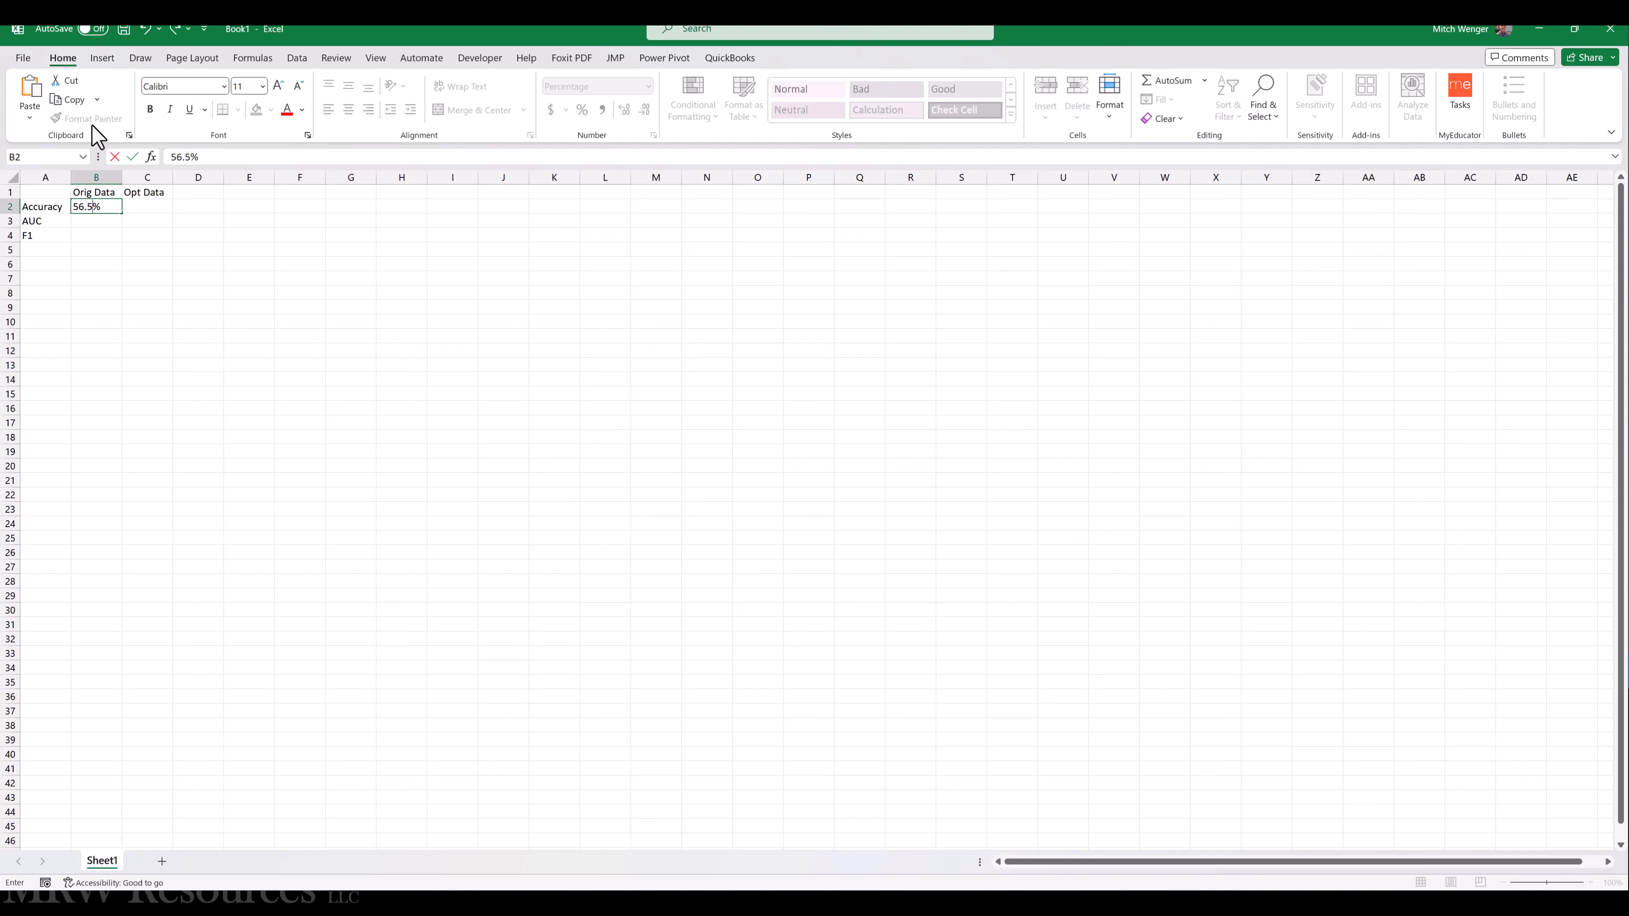
key("ctrl+Return")
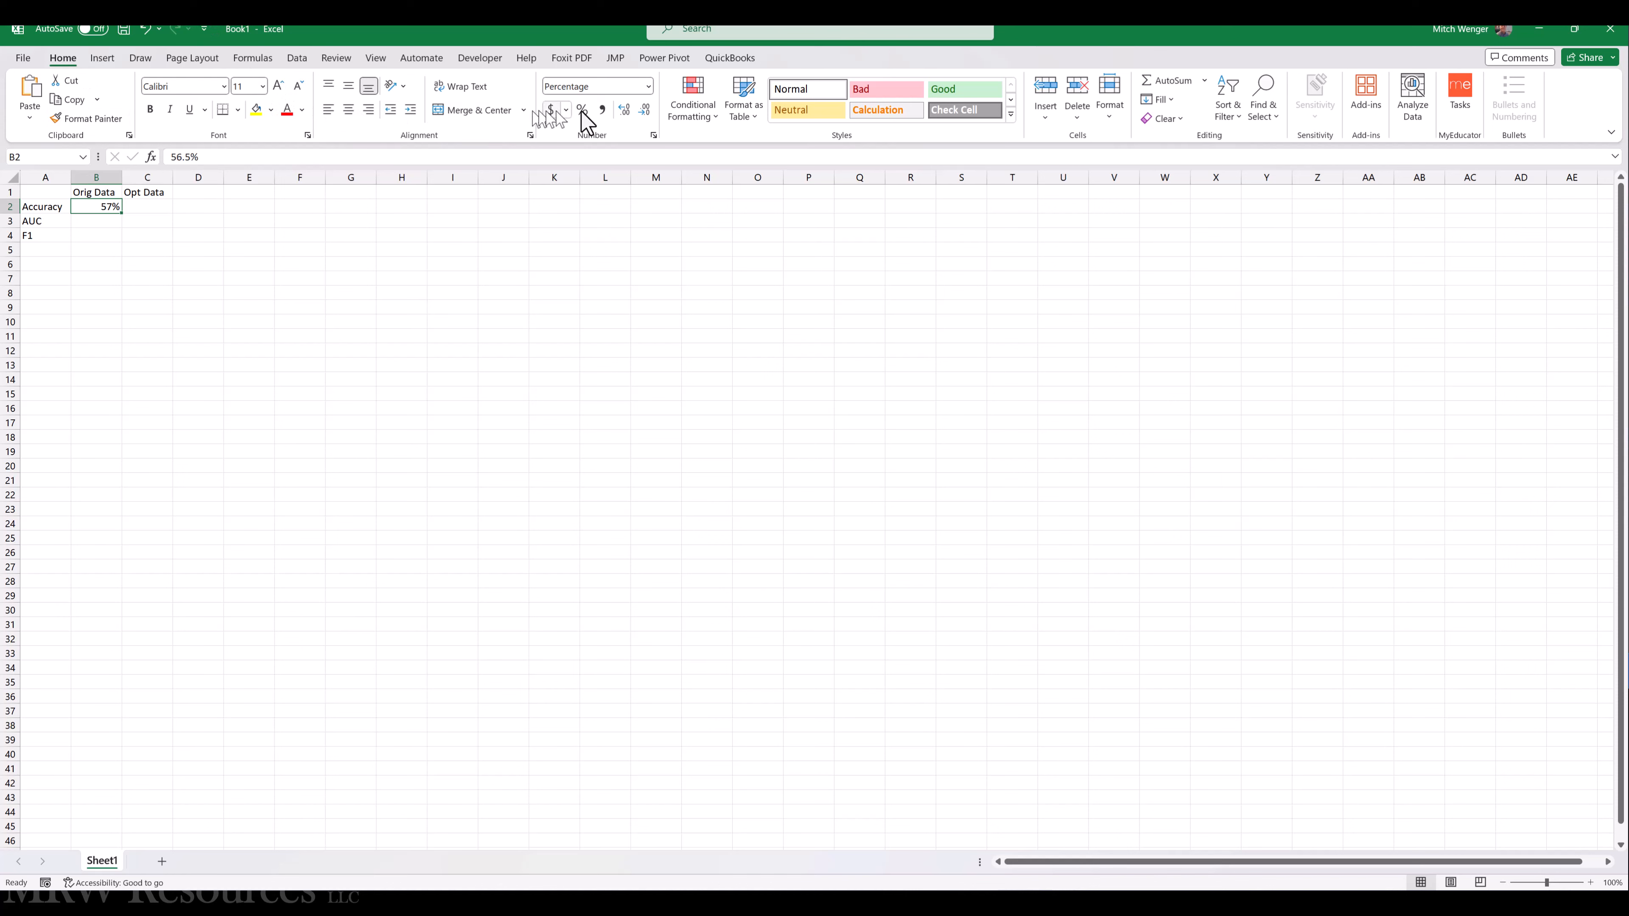
left_click(624, 110)
key("Return")
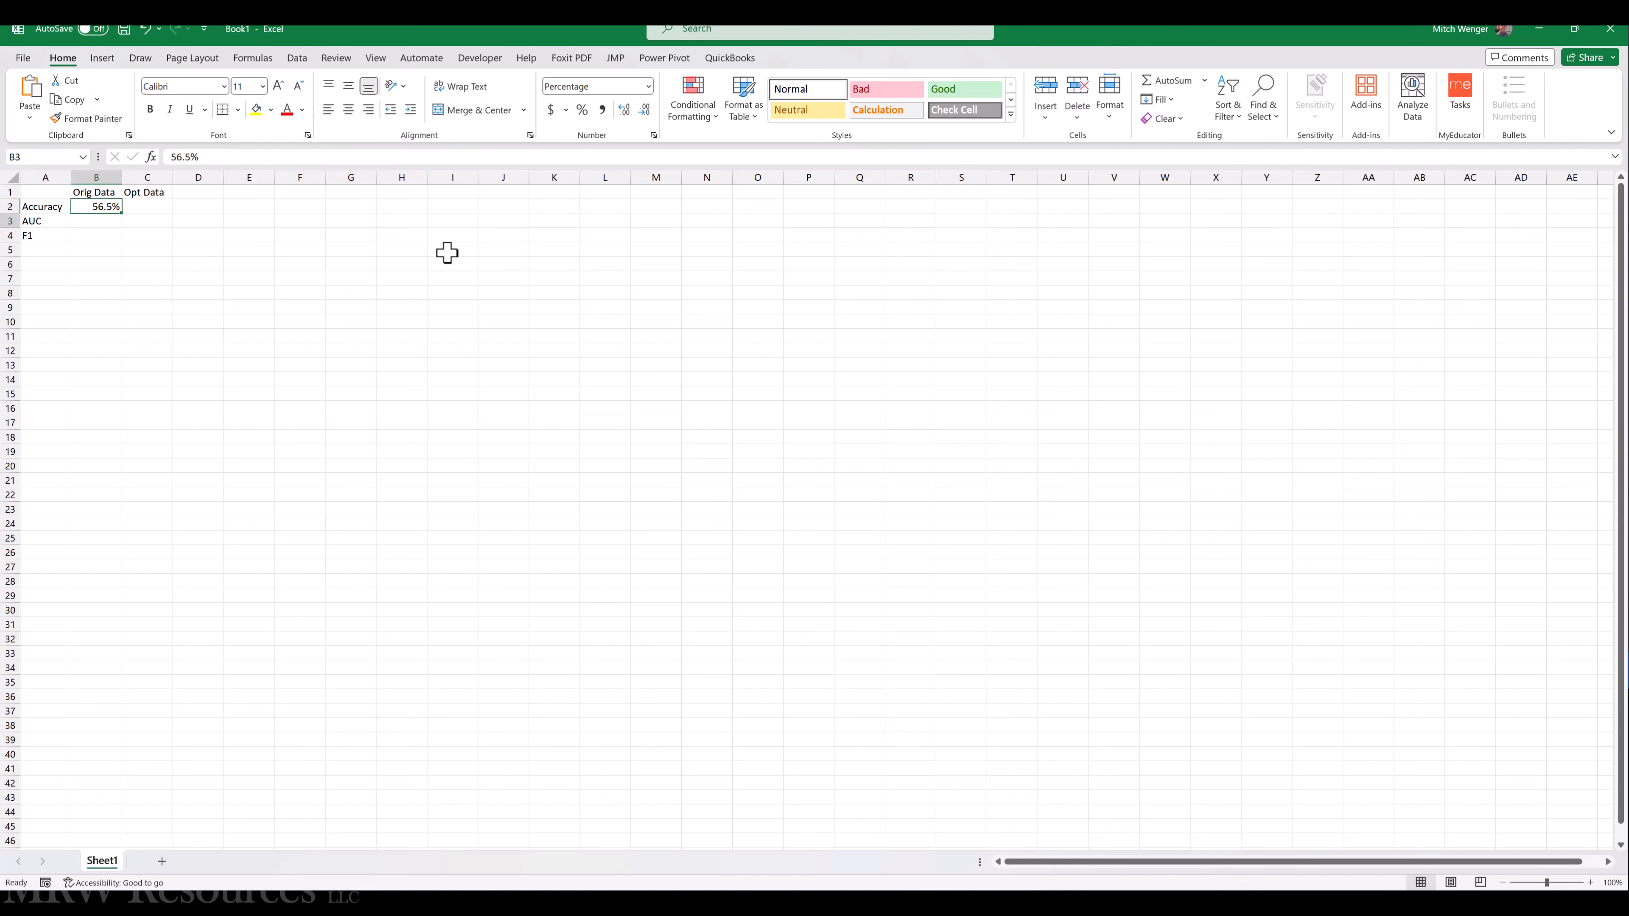
Look up the AUC in RapidMiner and enter 0.746 in the AUC row under Orig Data in Excel
key("alt+Tab")
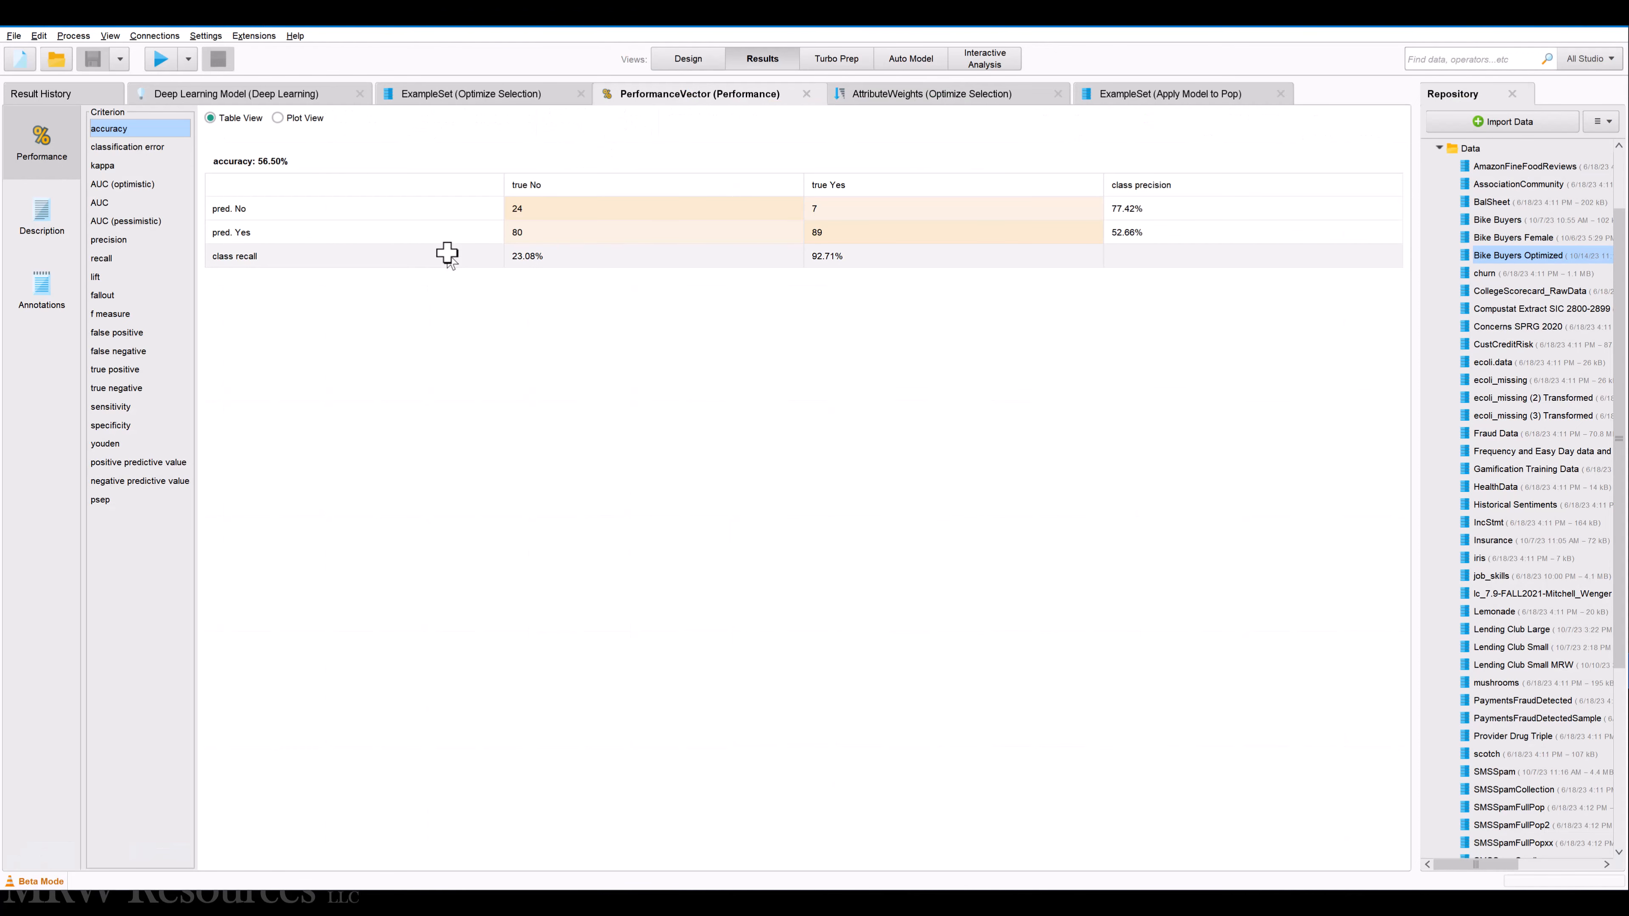
left_click(100, 203)
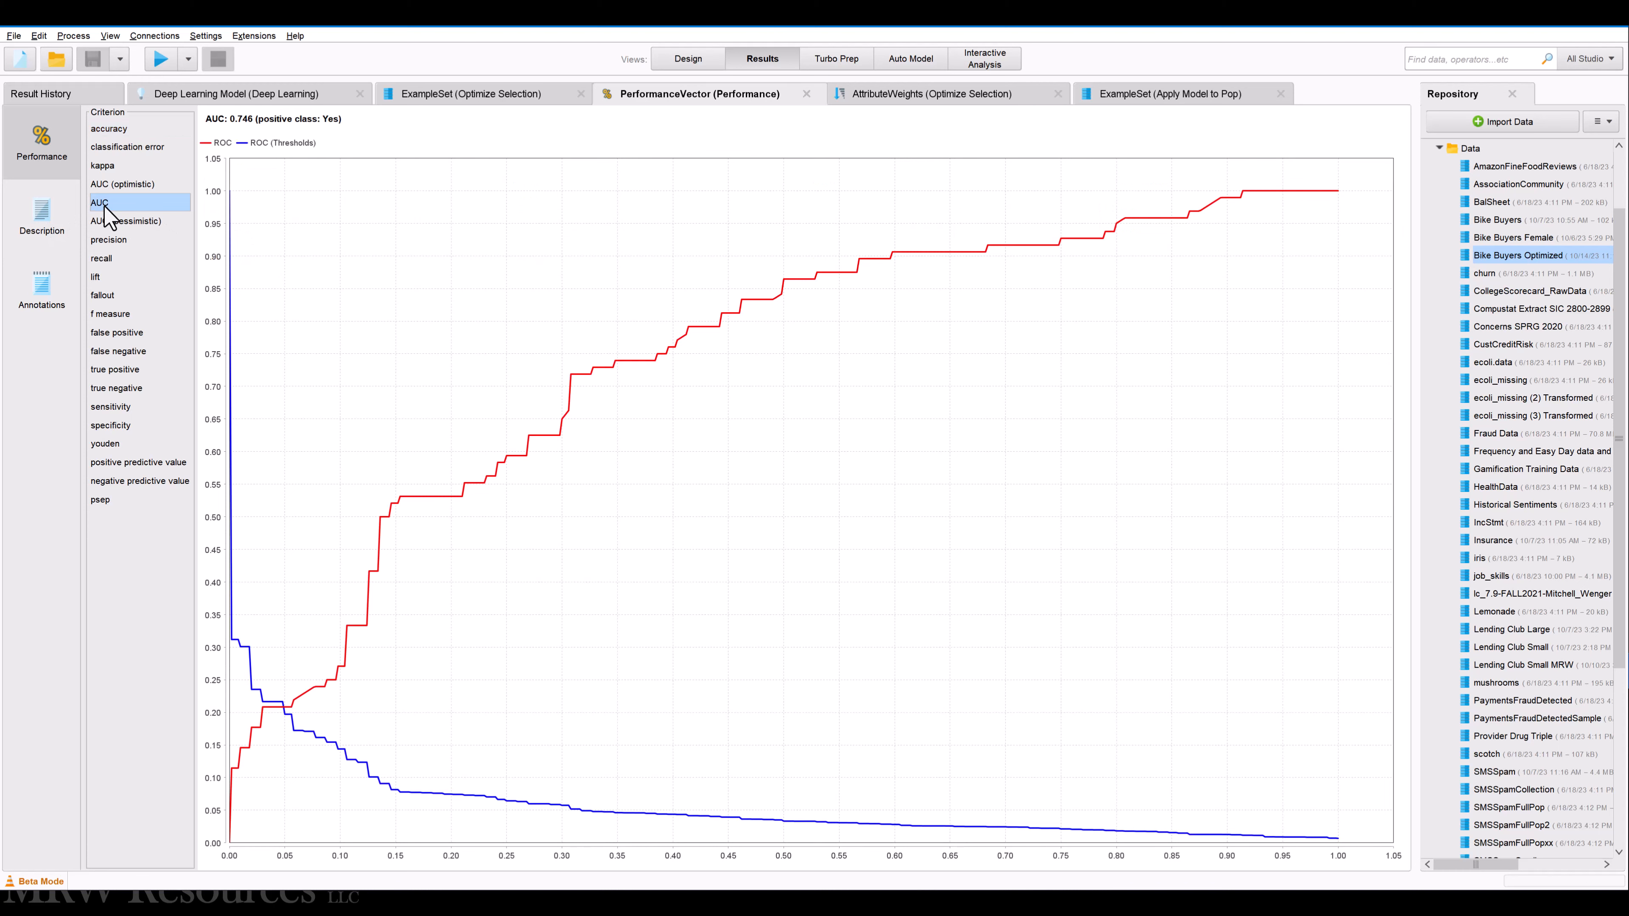
key("alt+Tab")
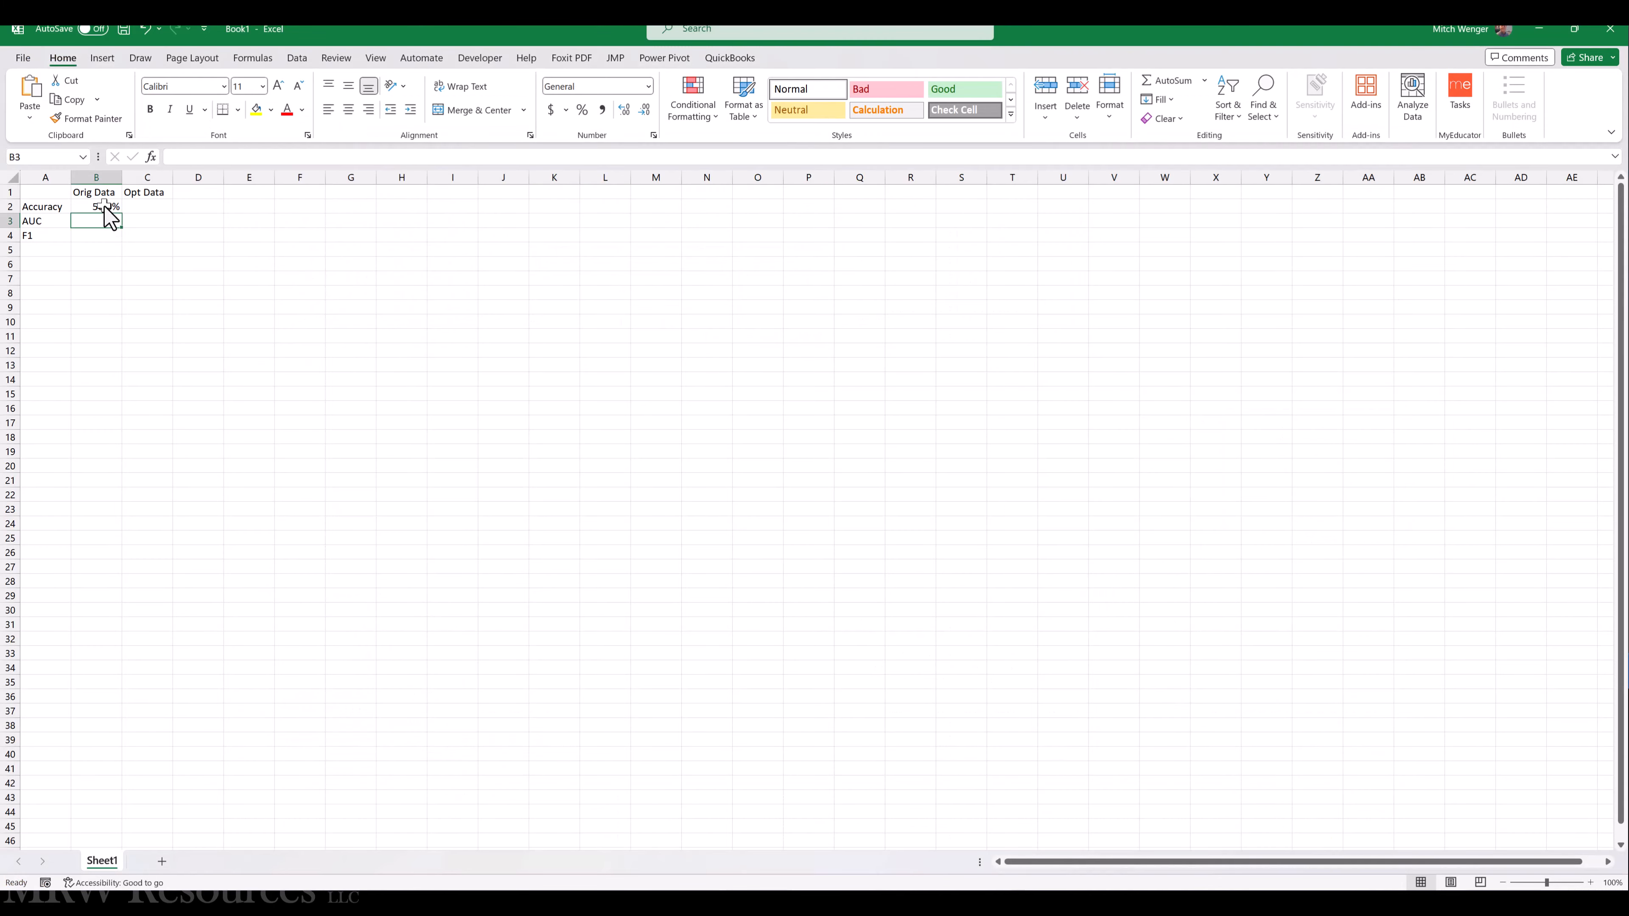
type("0.746")
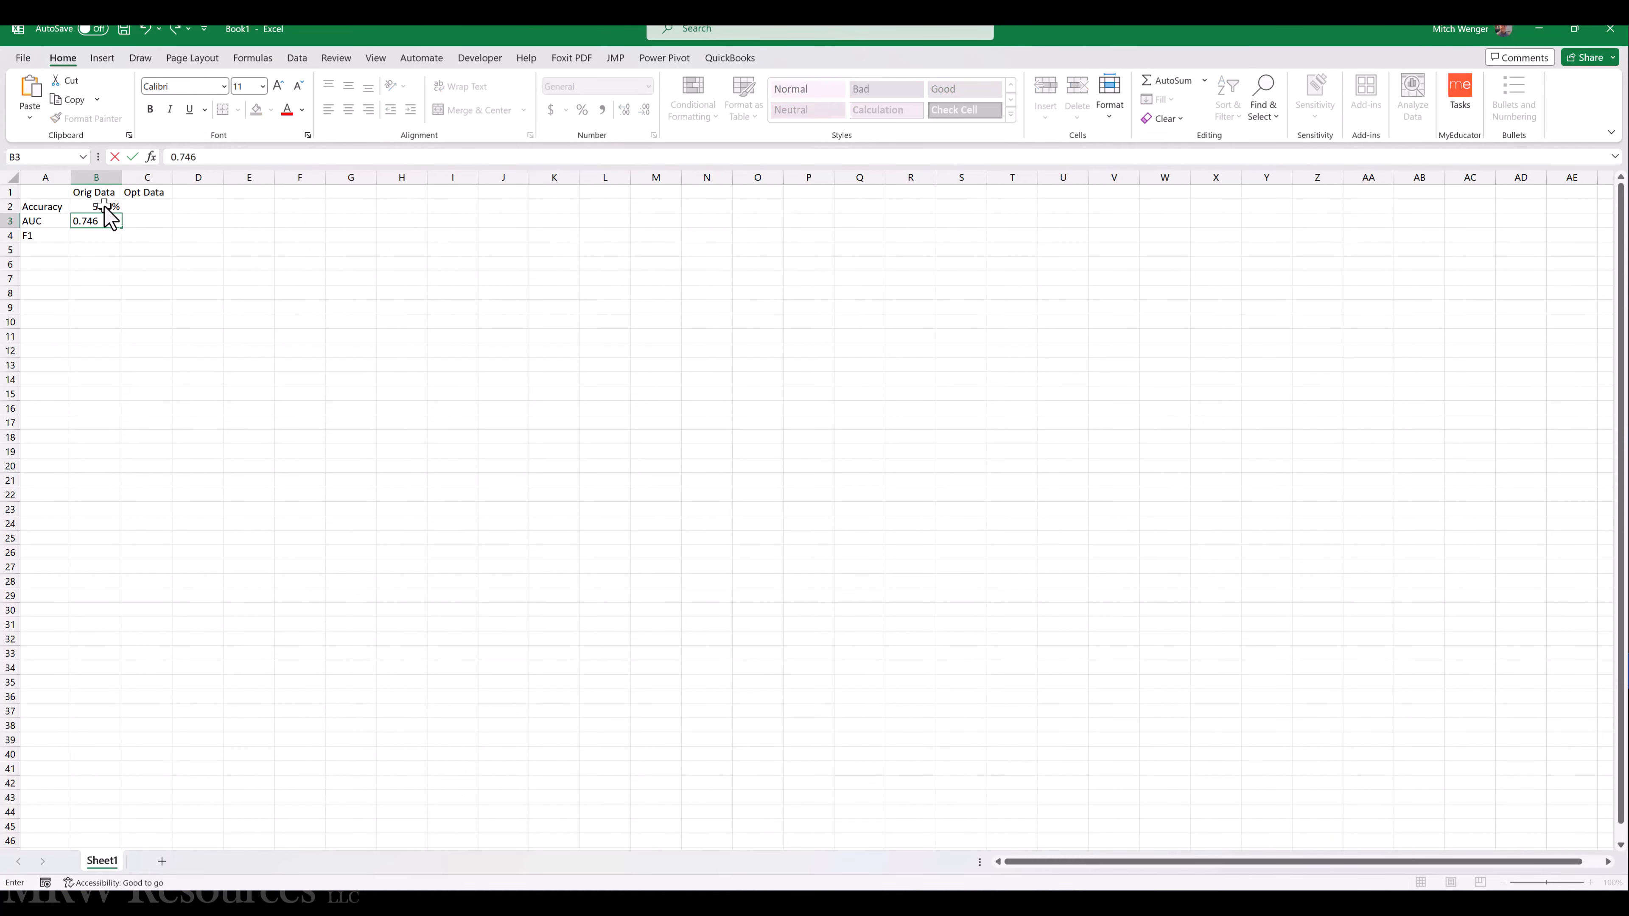
key("Return")
Look up the f measure in RapidMiner and enter 67.17% in the F1 row under Orig Data in Excel
key("alt+Tab")
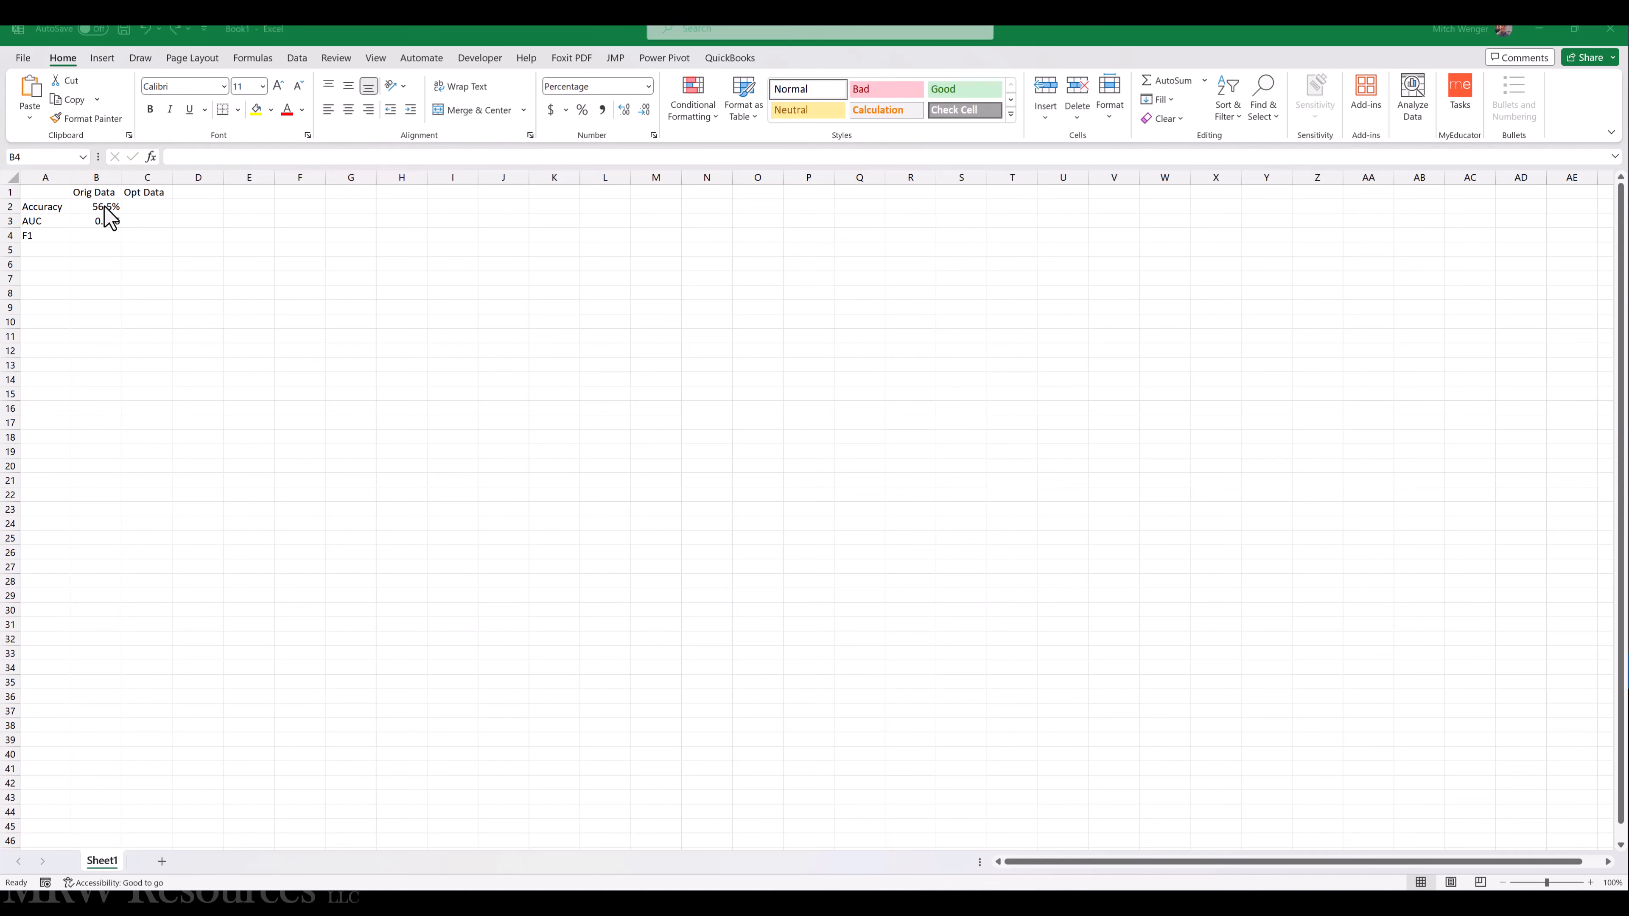
left_click(112, 316)
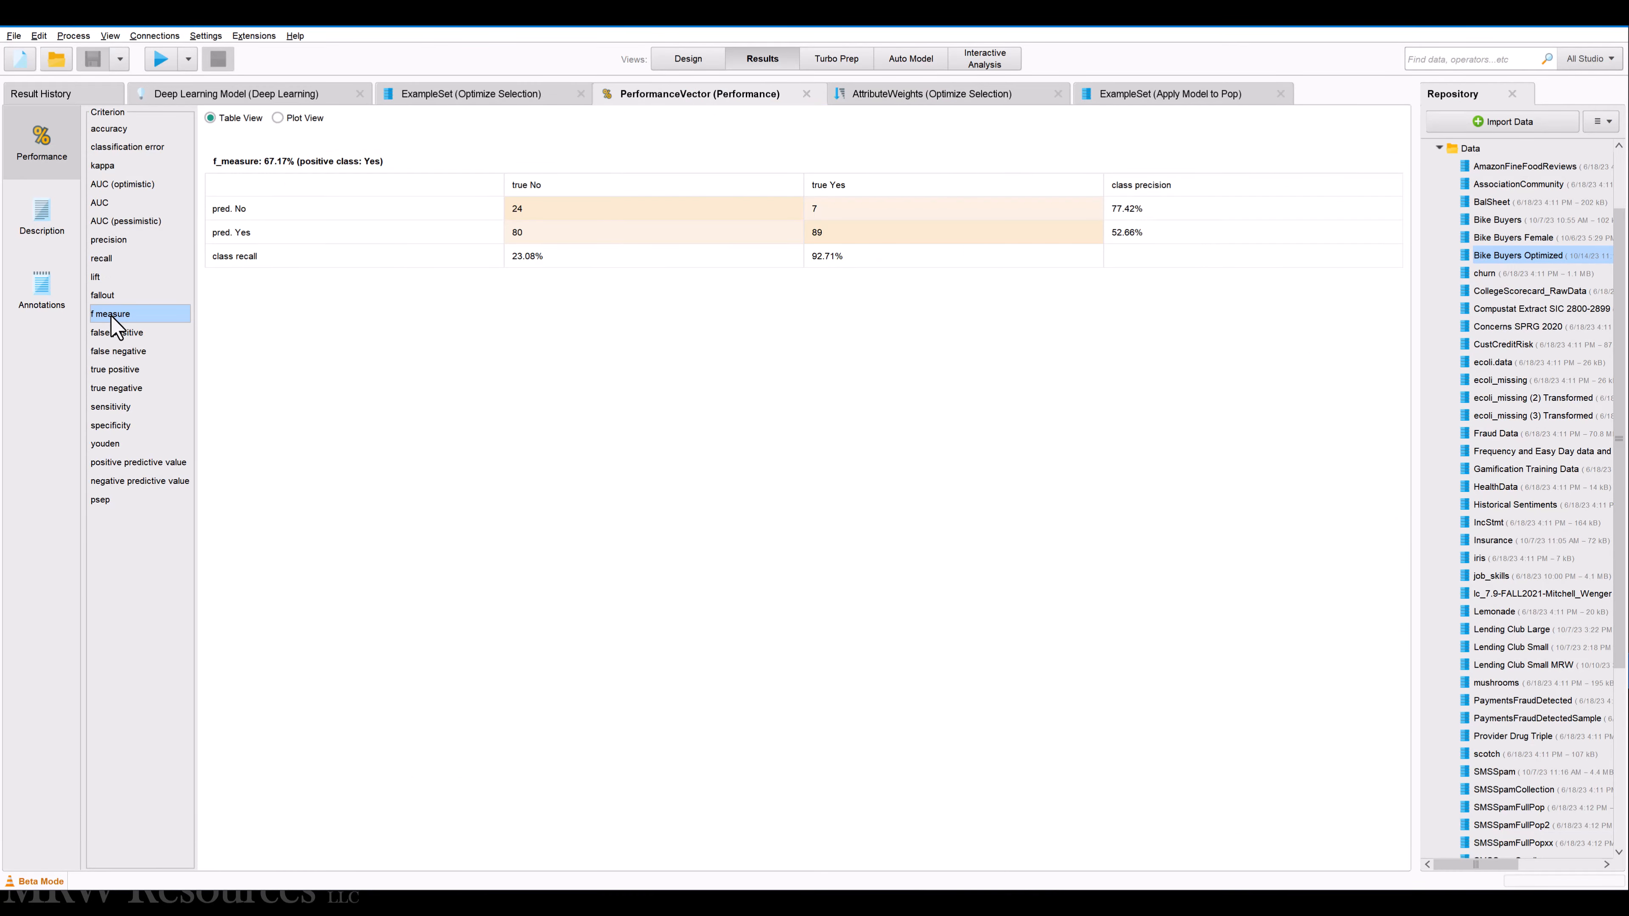
key("alt+Tab")
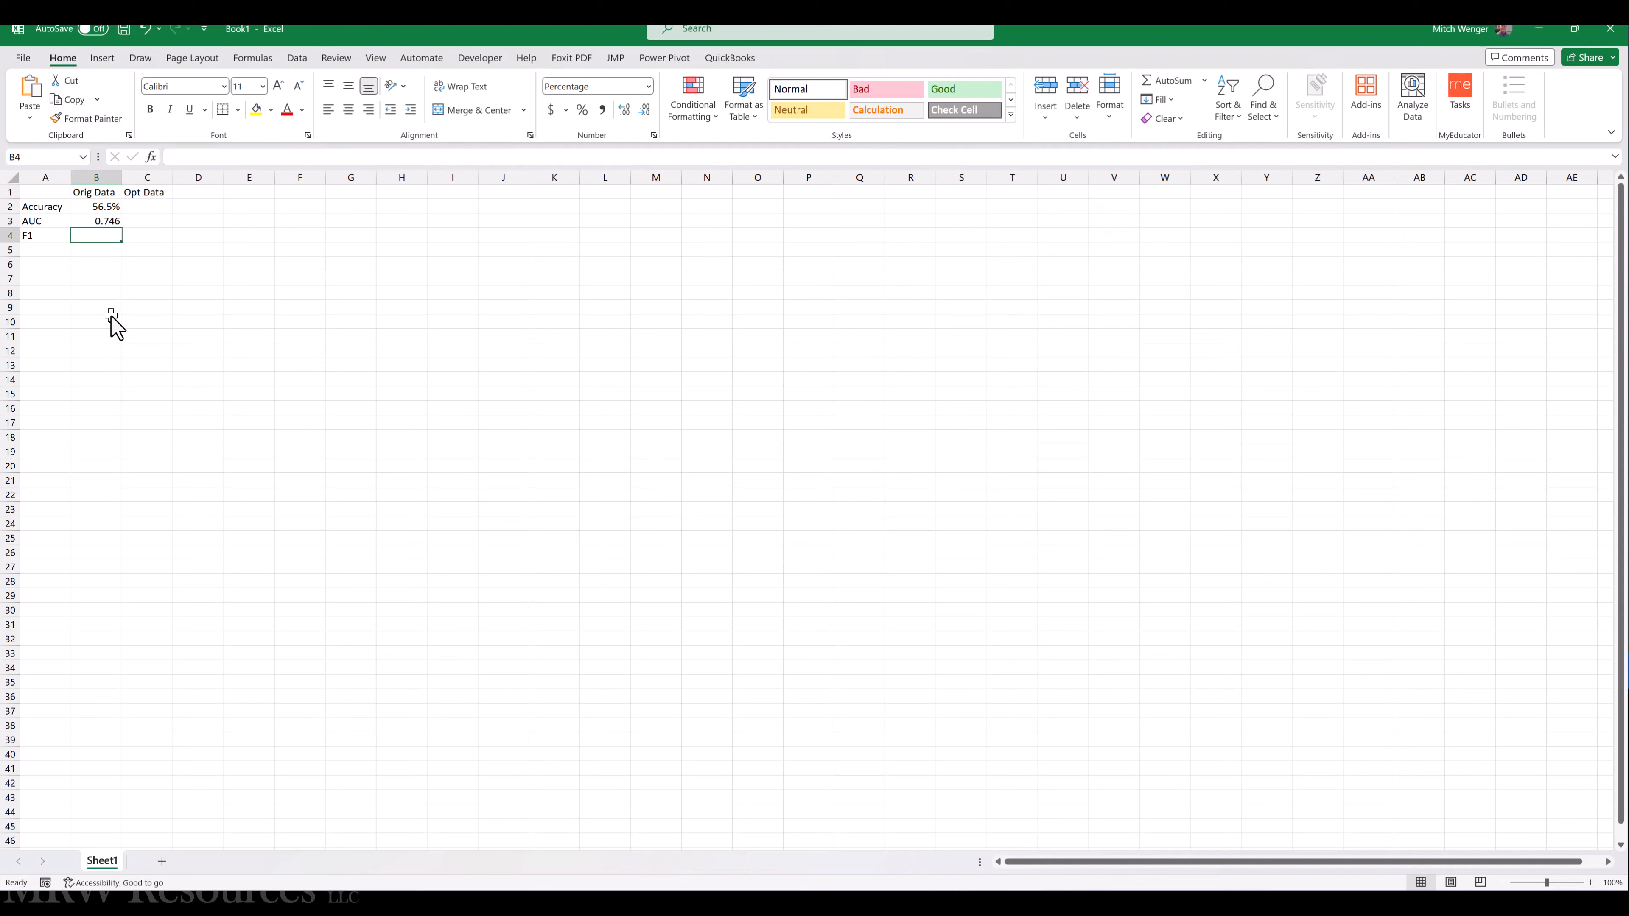
type("67.17")
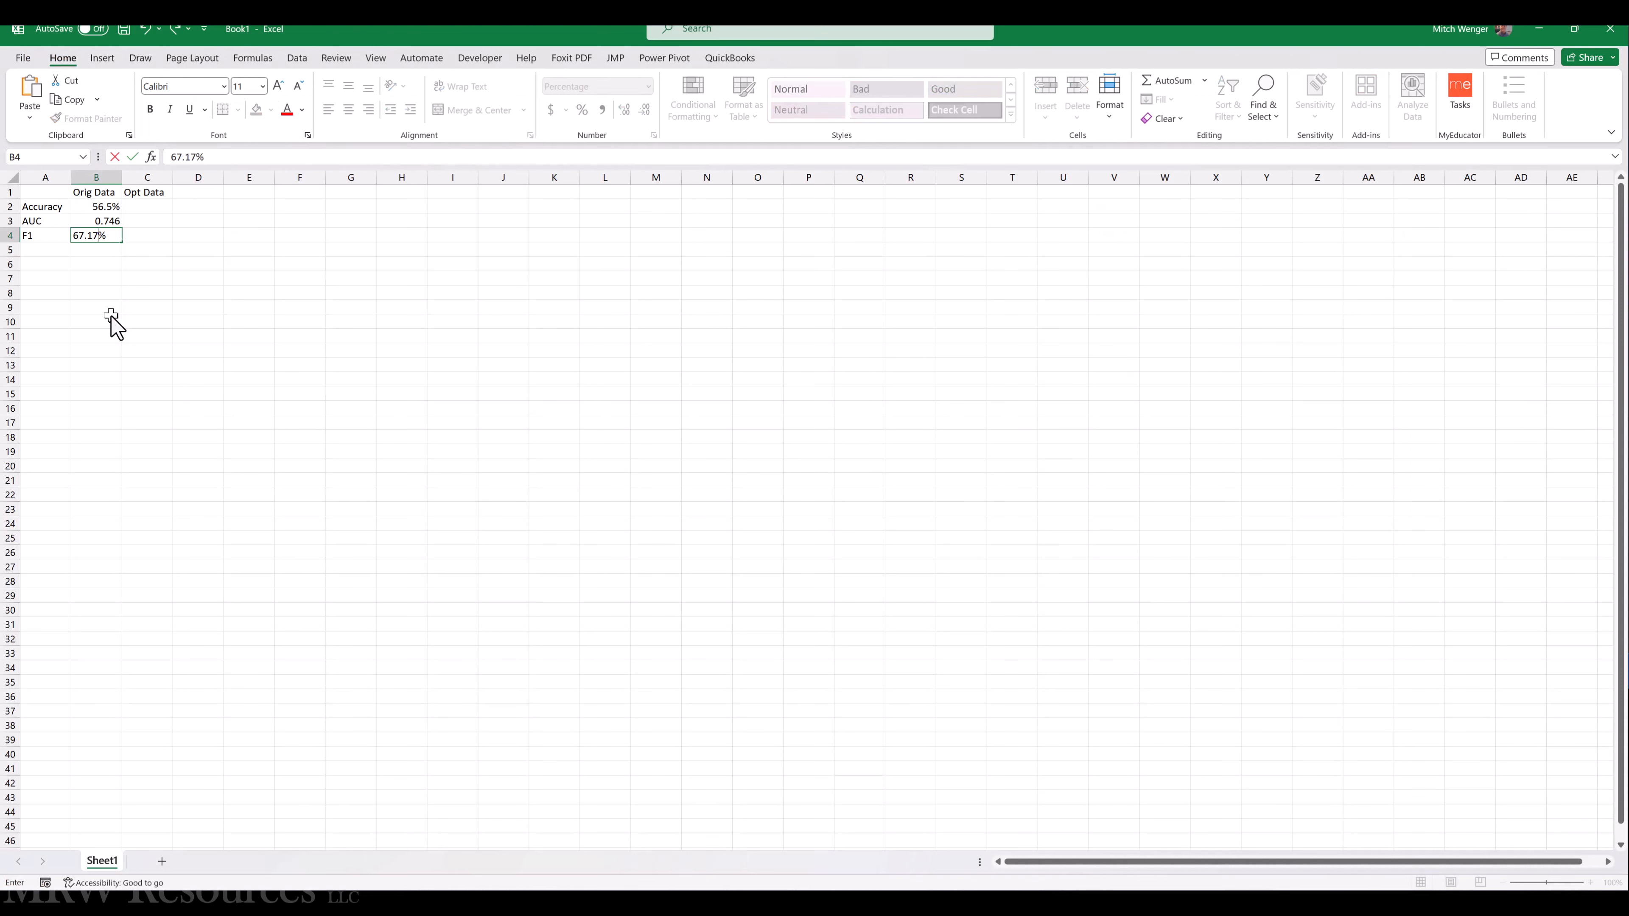
key("ctrl+Return")
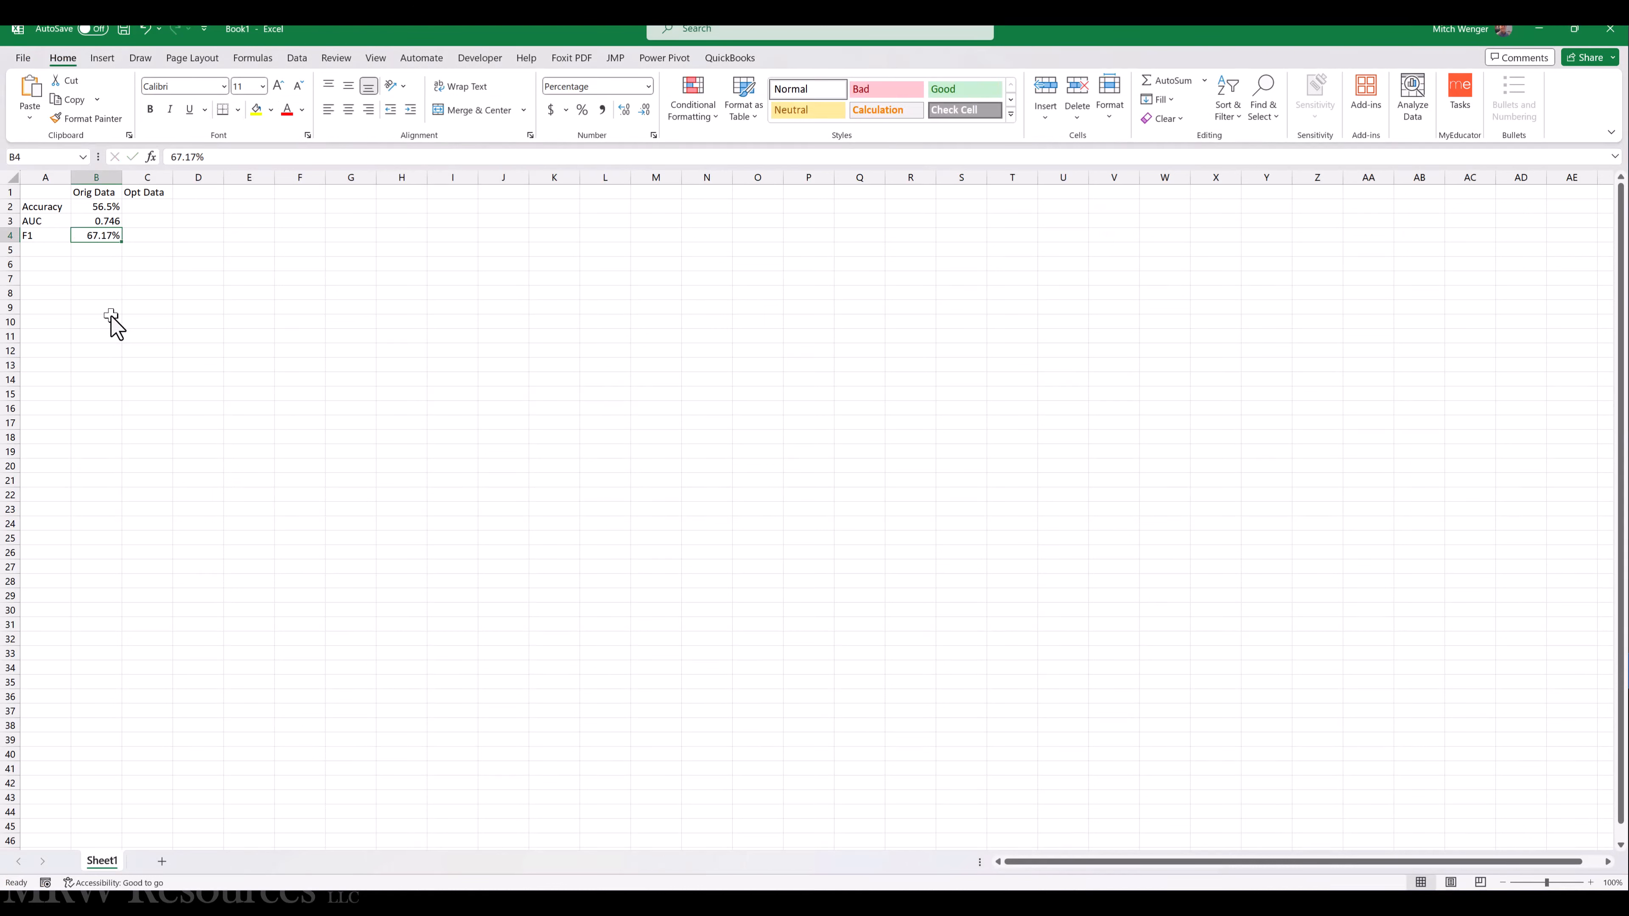
key("Up")
key("Up")
key("Up")
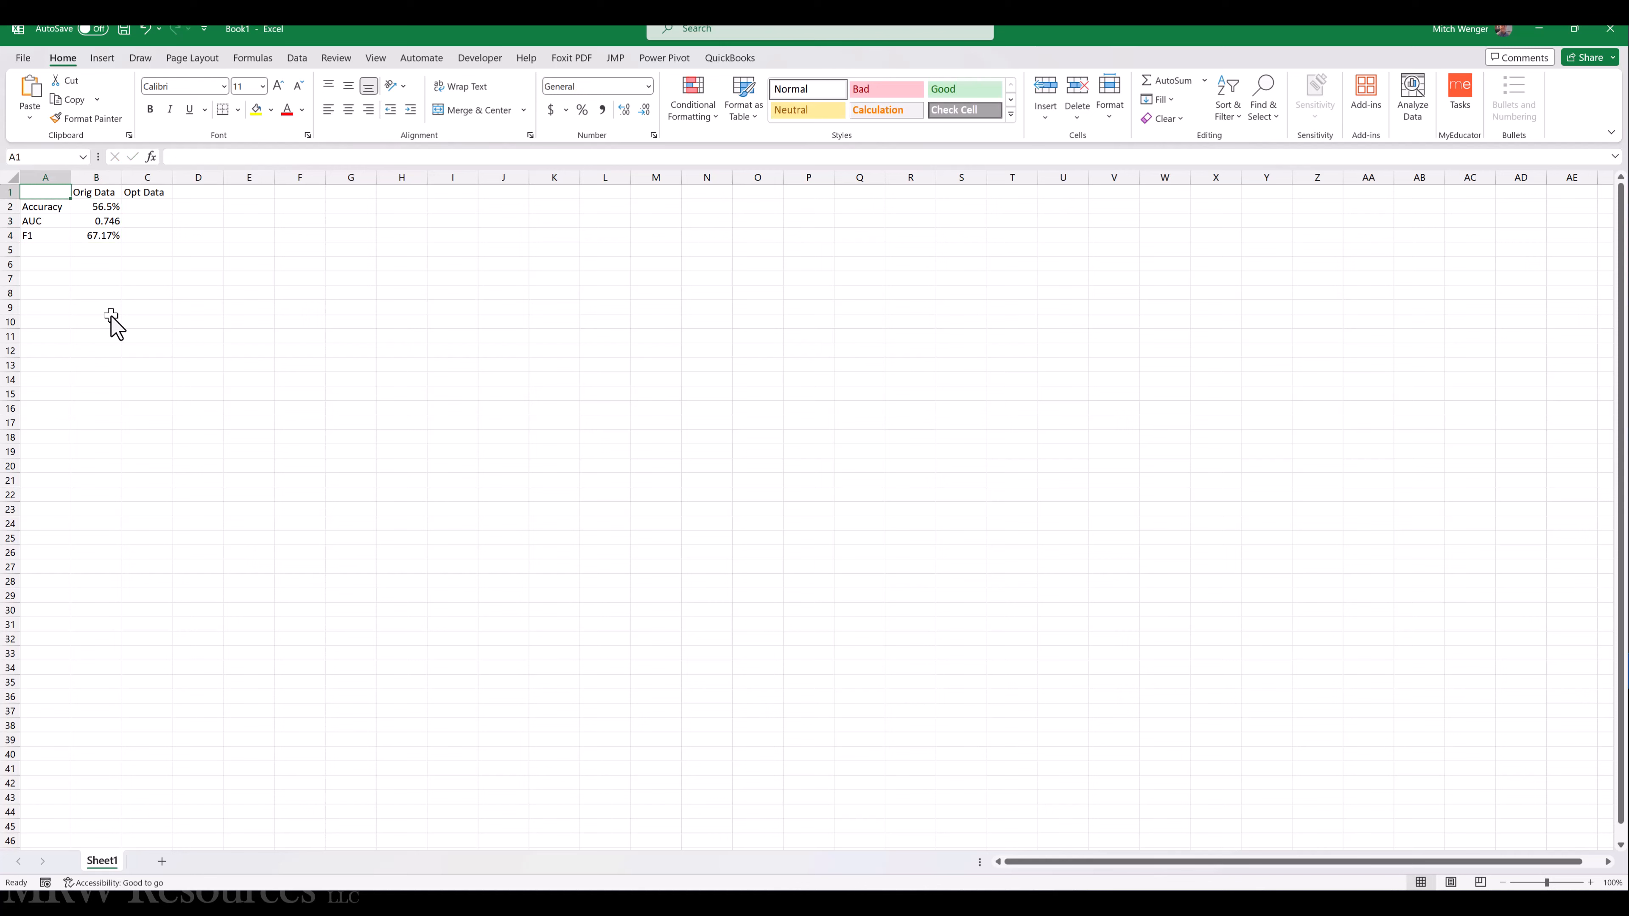
Switch to RapidMiner's process design, inspect the Split Validation subprocess inside Optimize Selection, and return to the main process
key("alt+Tab")
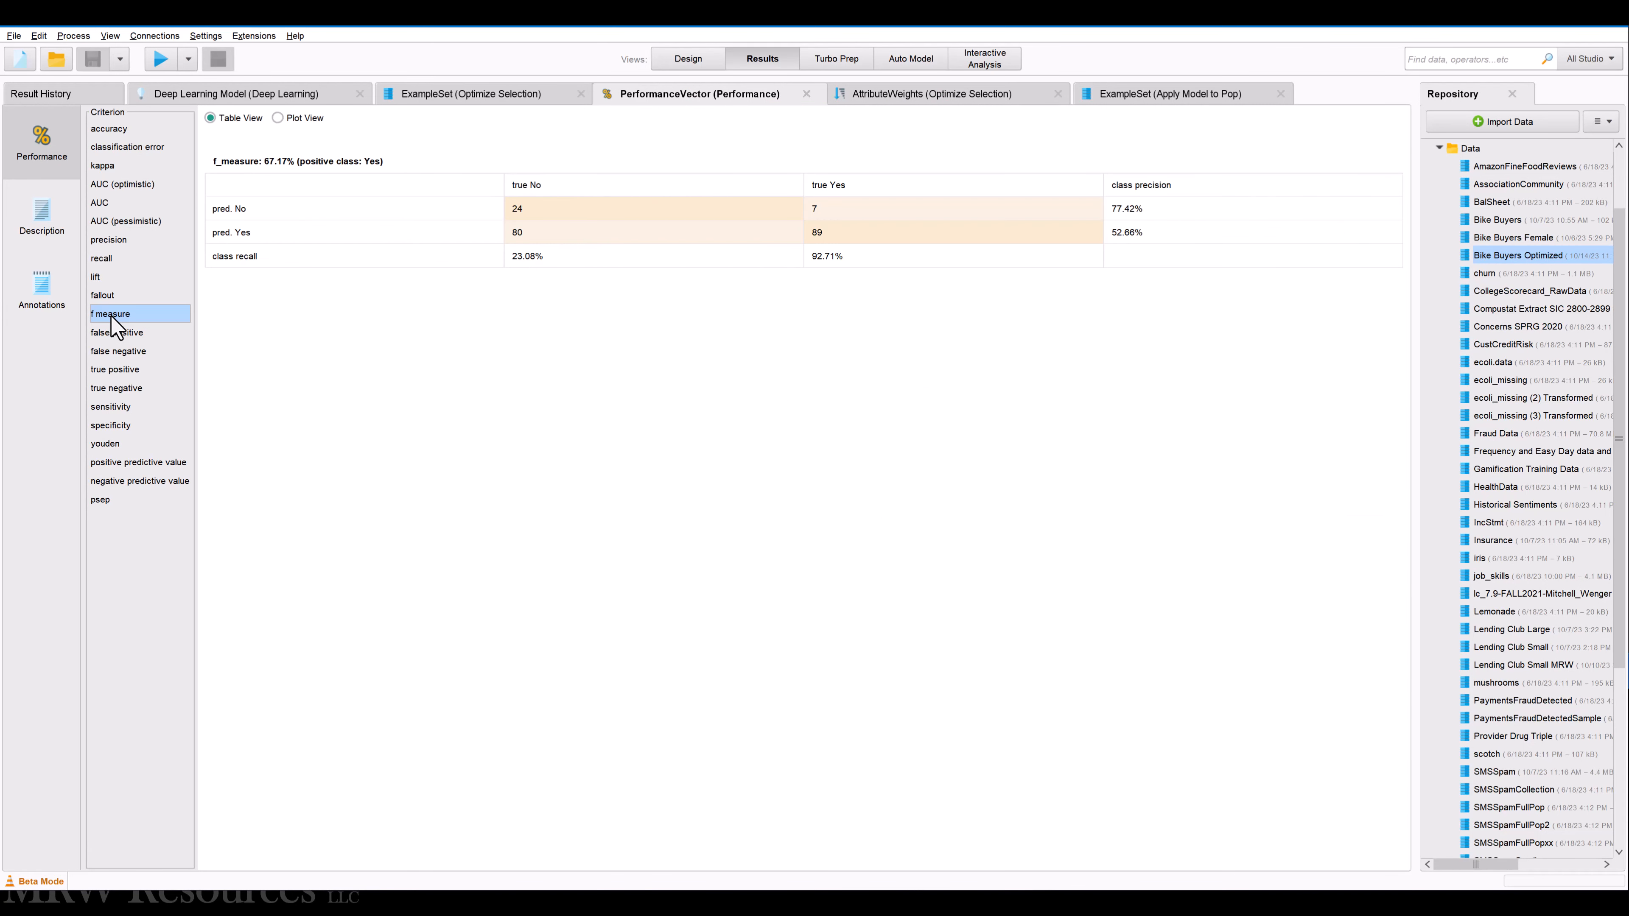
left_click(689, 61)
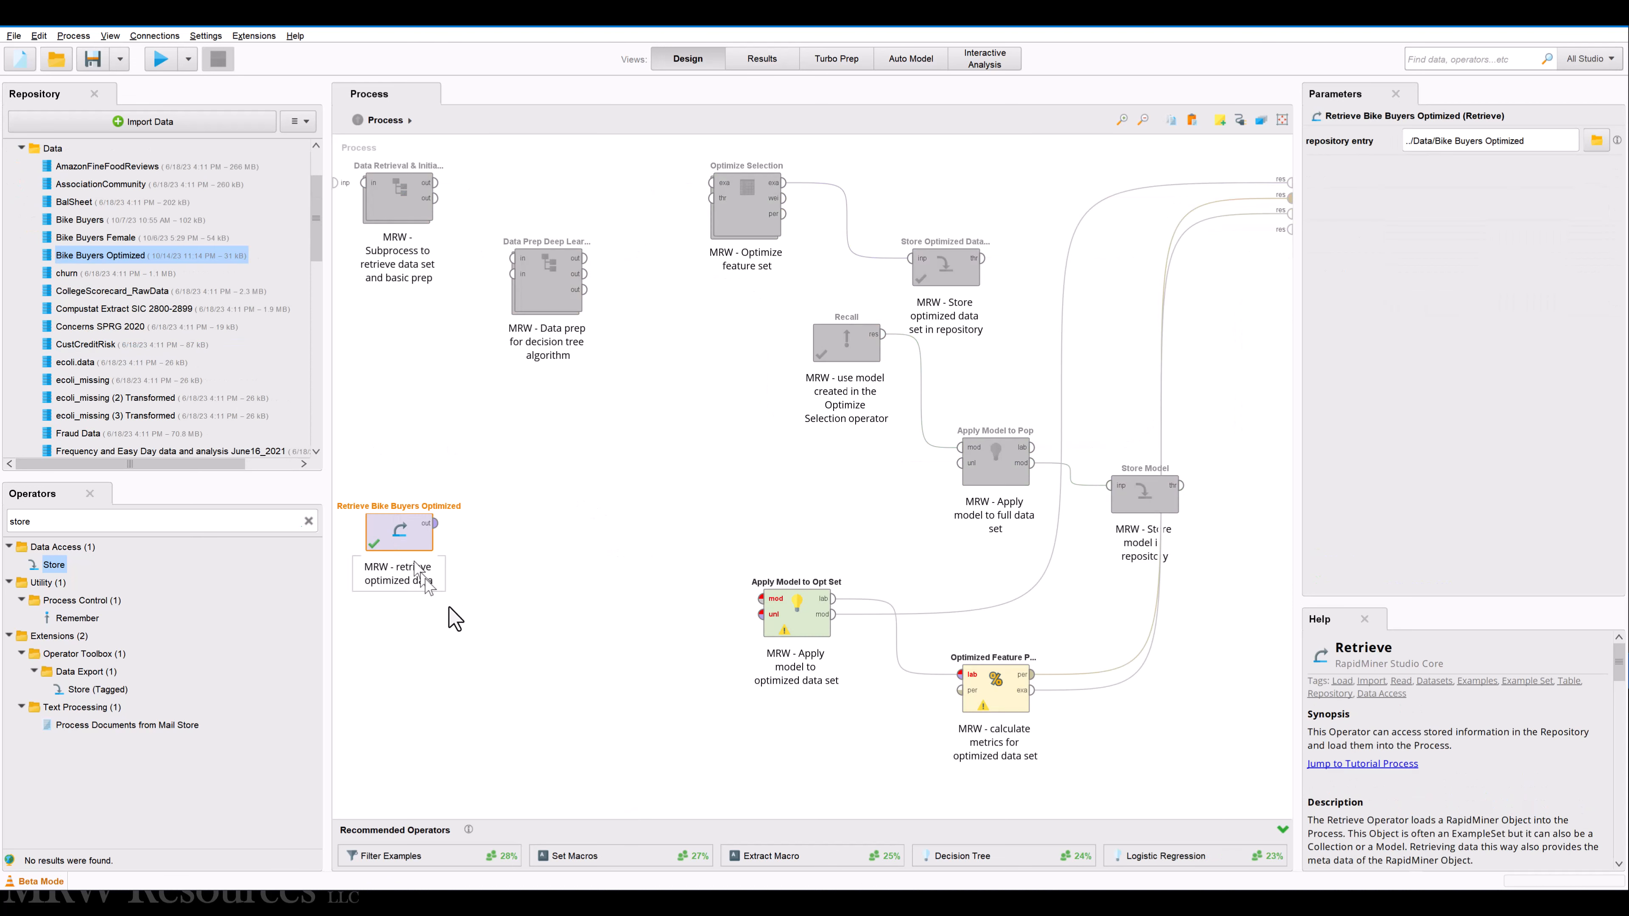
left_click(485, 641)
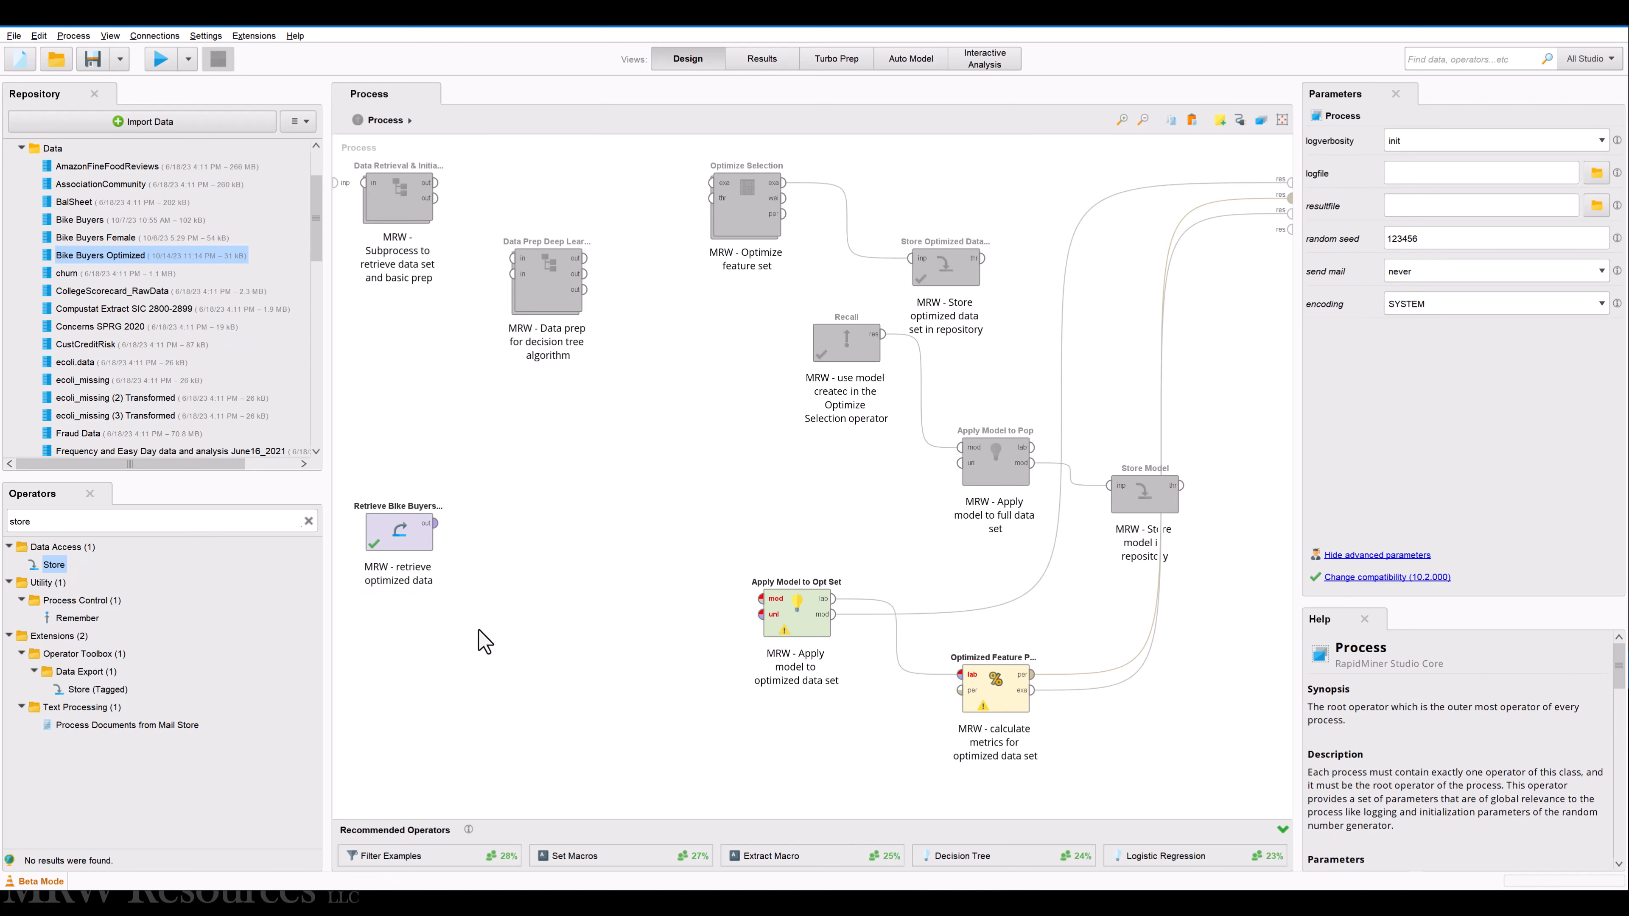
left_click(747, 207)
double_click(747, 206)
left_click(583, 218)
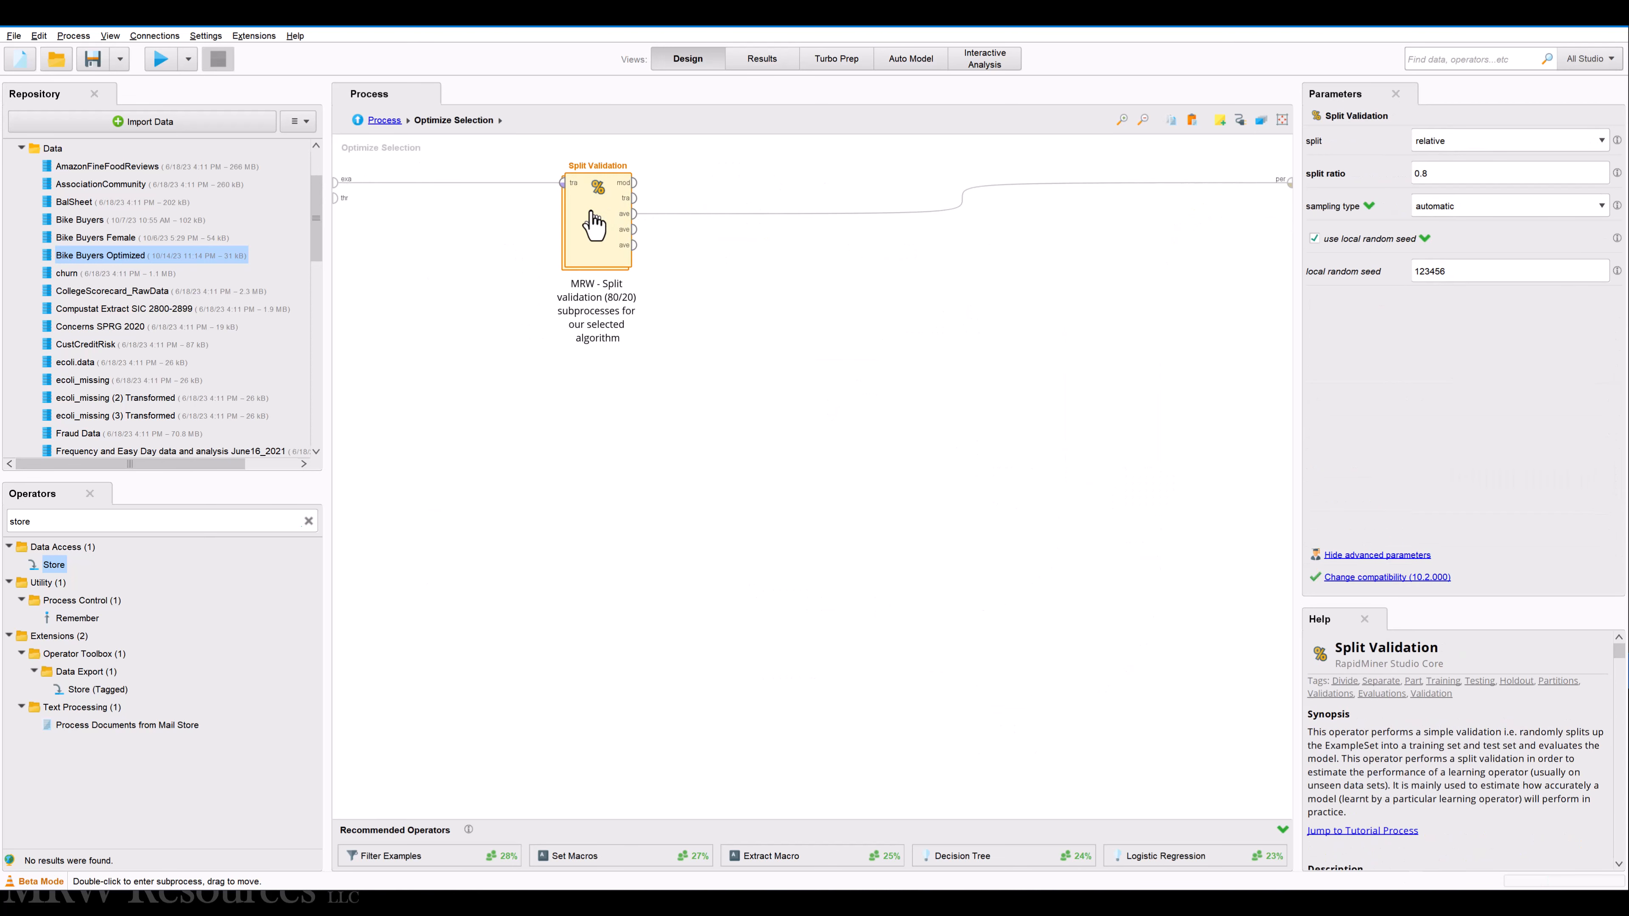
double_click(583, 218)
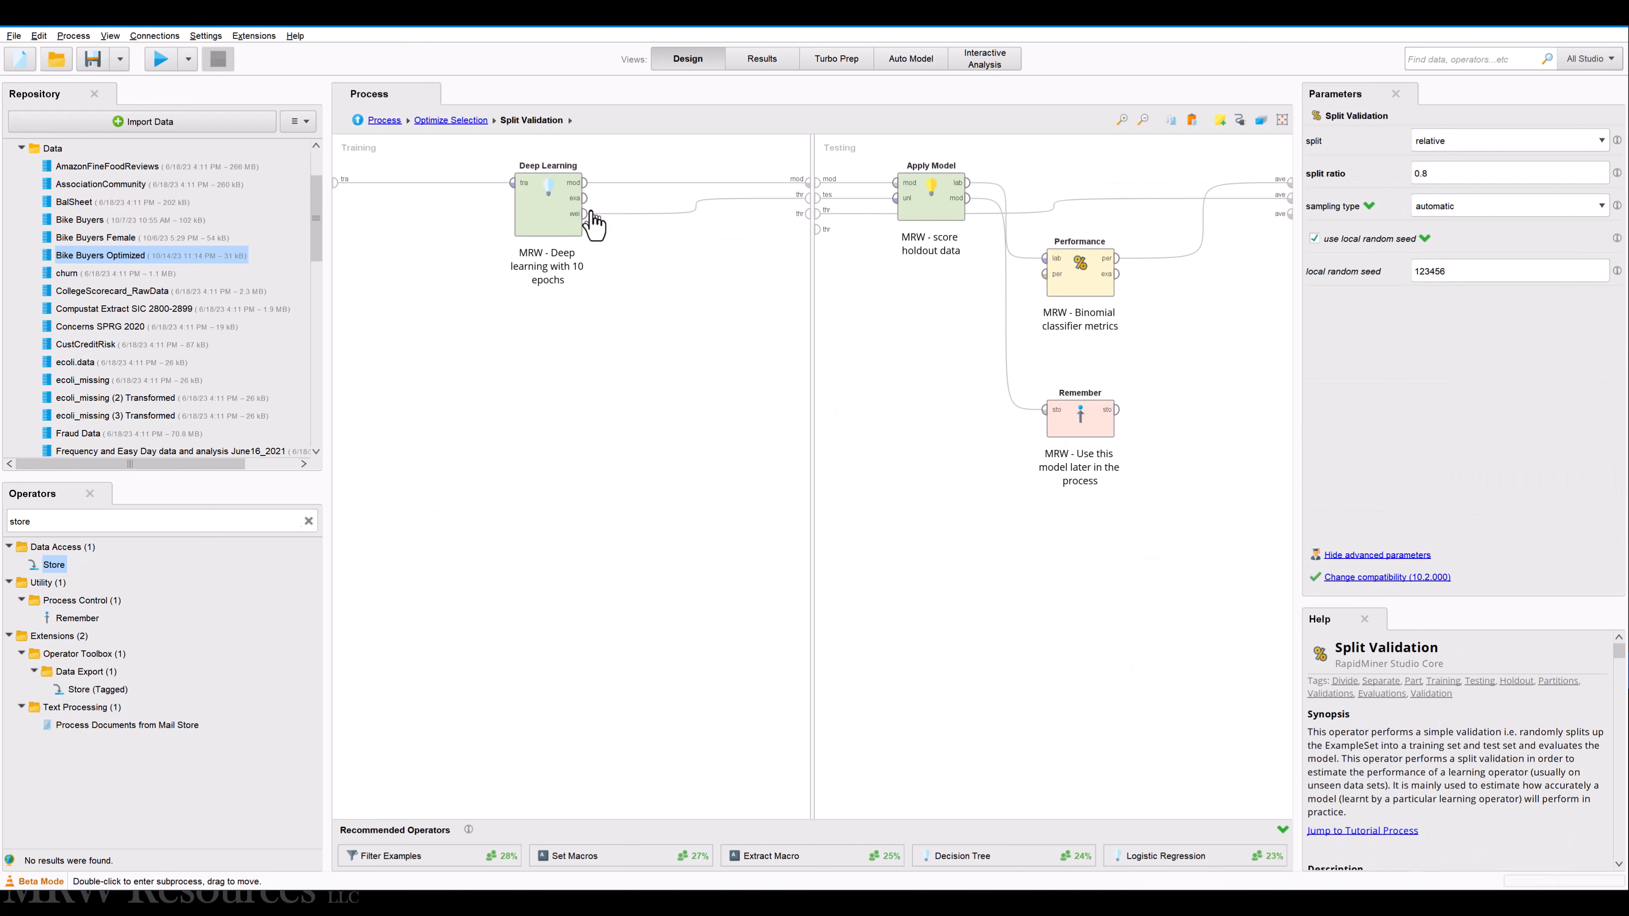
left_click(380, 120)
Copy Split Validation from inside Optimize Selection into the main process, placing it between Retrieve Bike Buyers Optimized and Apply Model to Opt Set
left_click(758, 206)
double_click(758, 205)
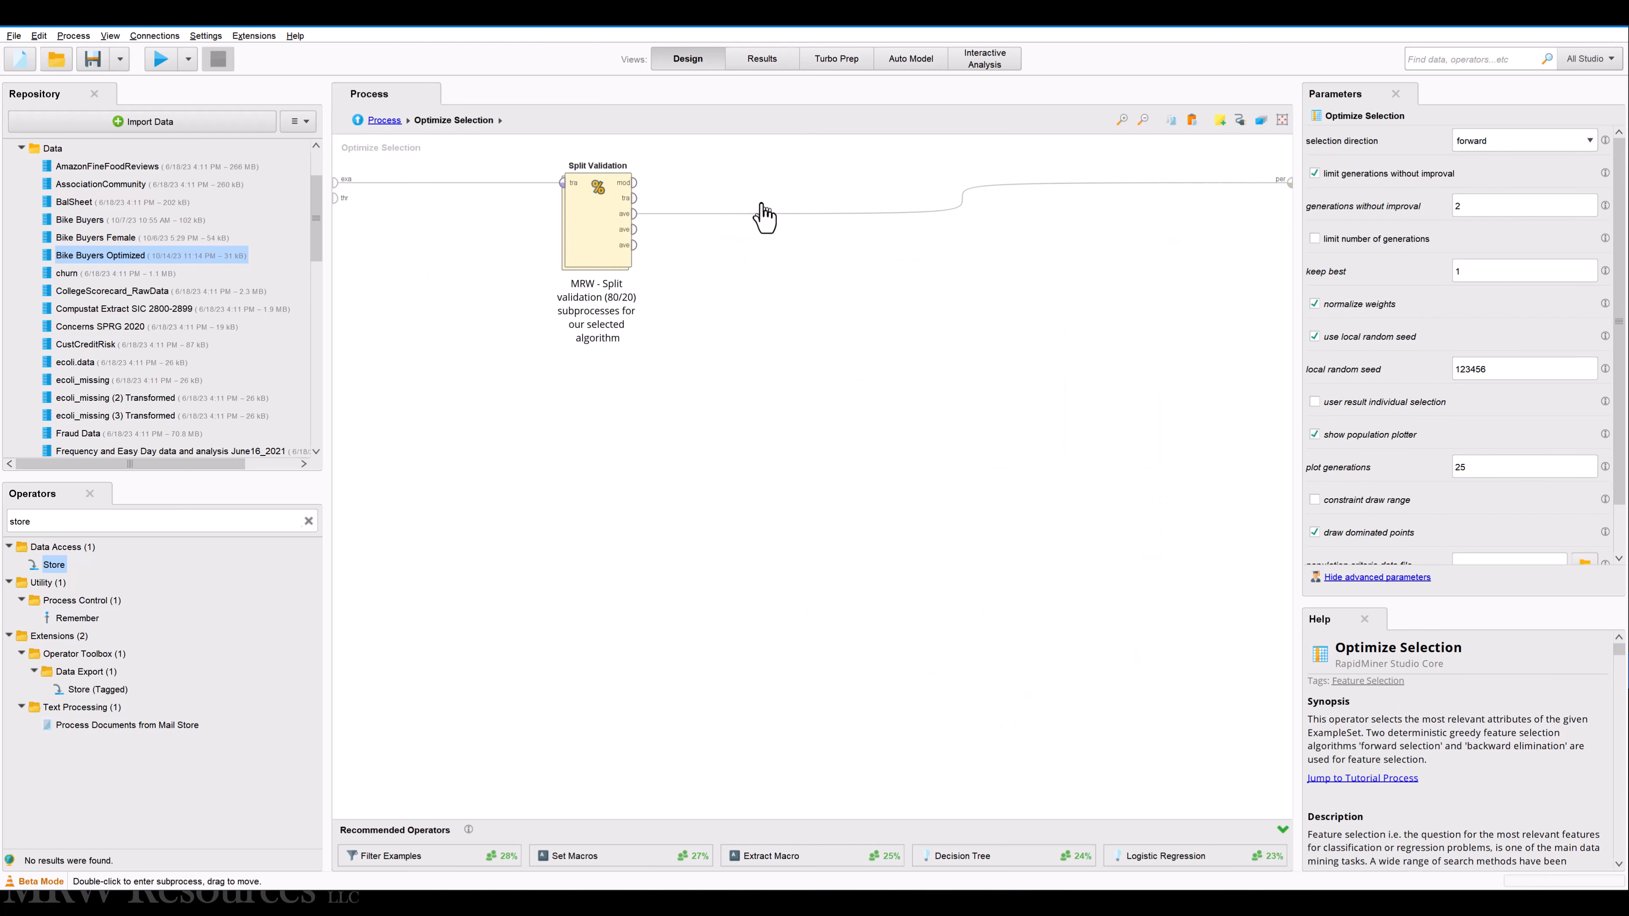
left_click(606, 257)
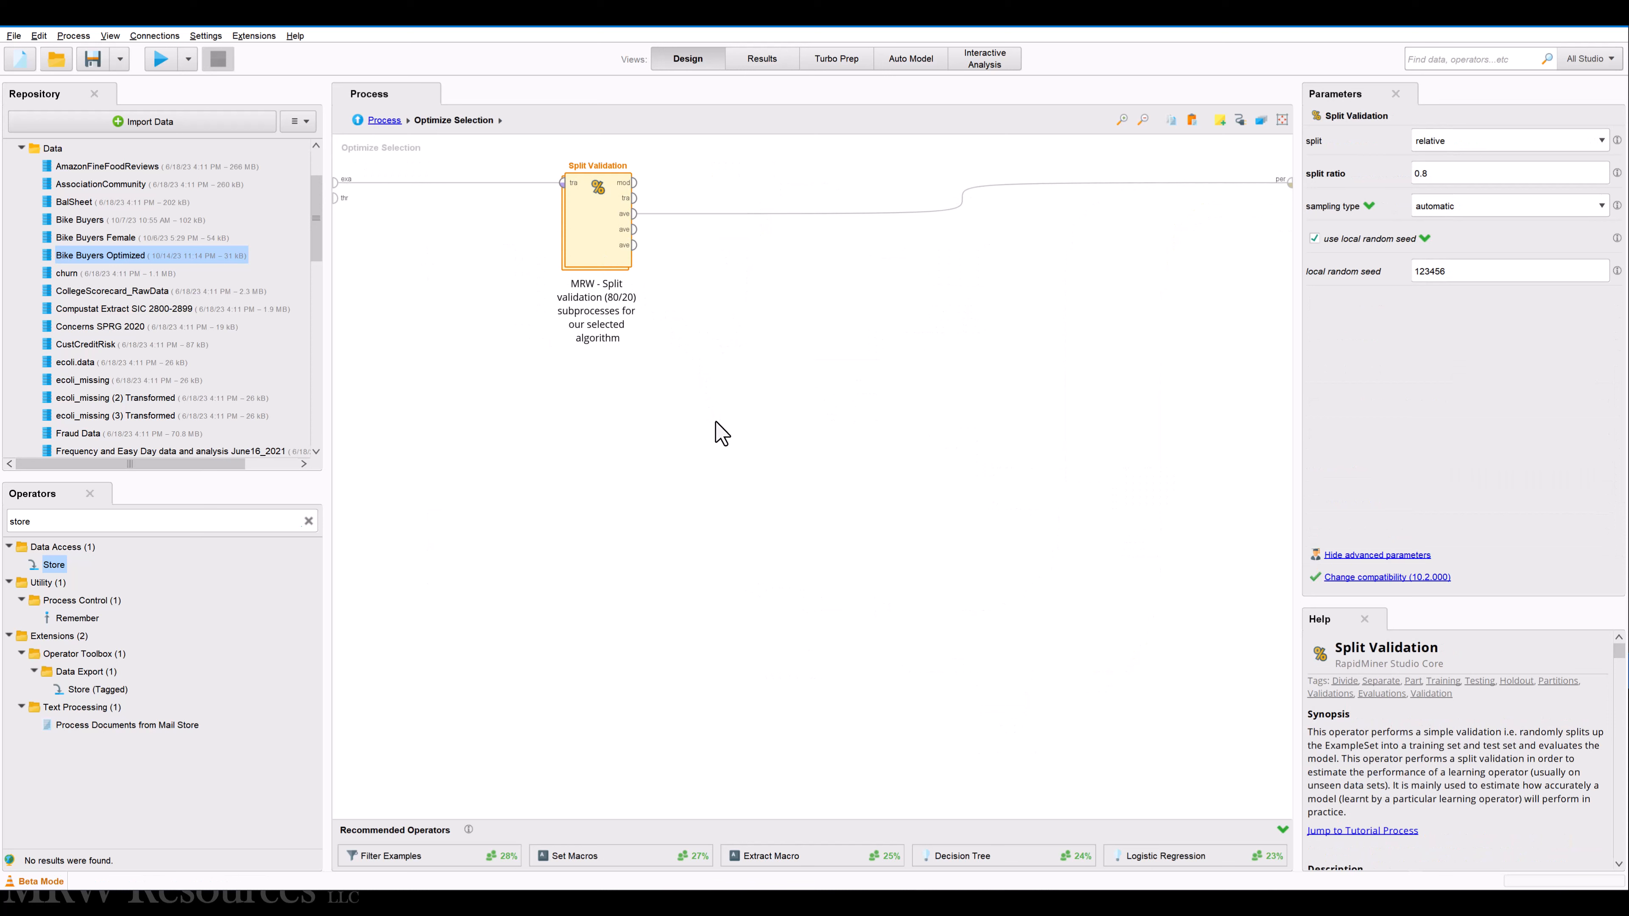
left_click(384, 120)
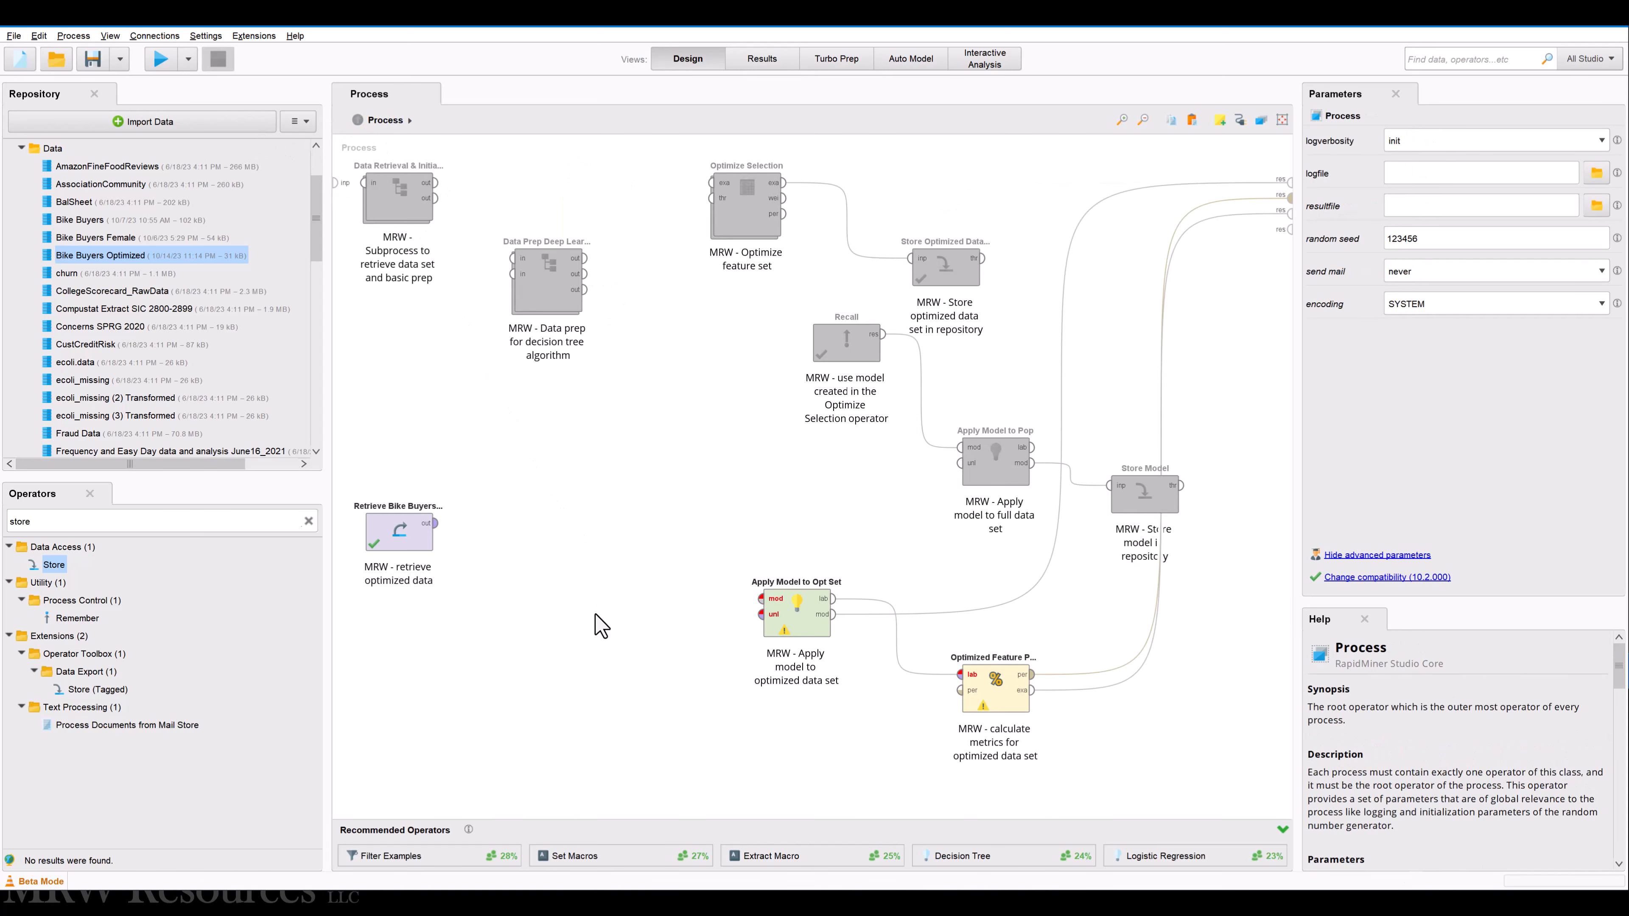
key("ctrl+v")
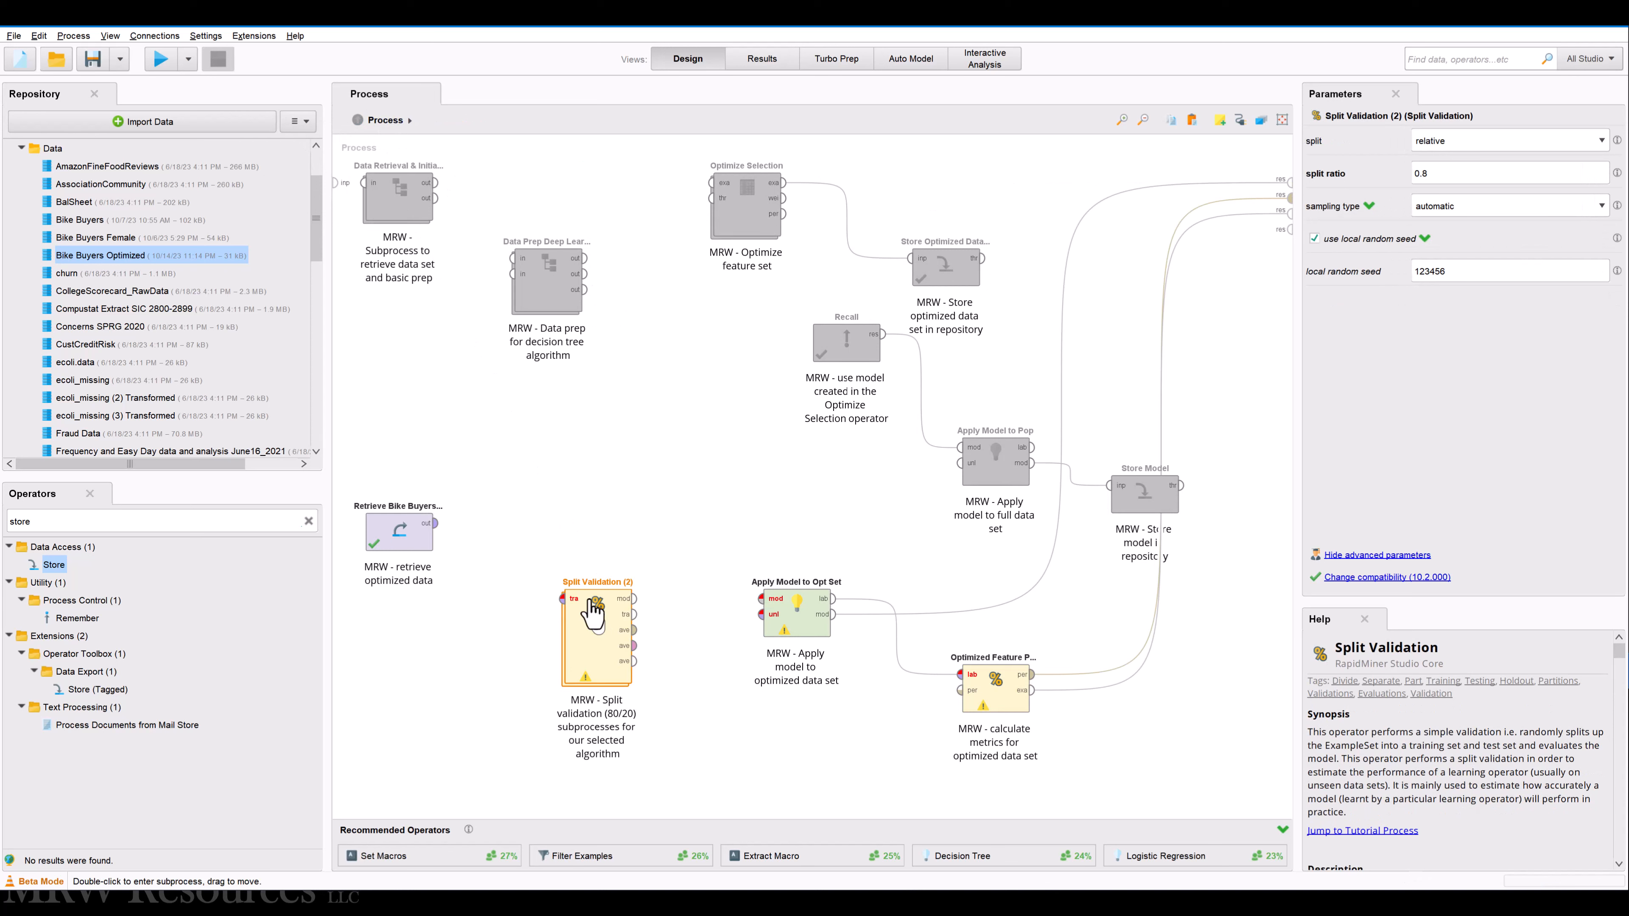
left_click_drag(601, 625, 601, 550)
Wire Retrieve Bike Buyers Optimized into the copied Split Validation's training input, and its model output into Apply Model to Opt Set's model input
left_click(437, 525)
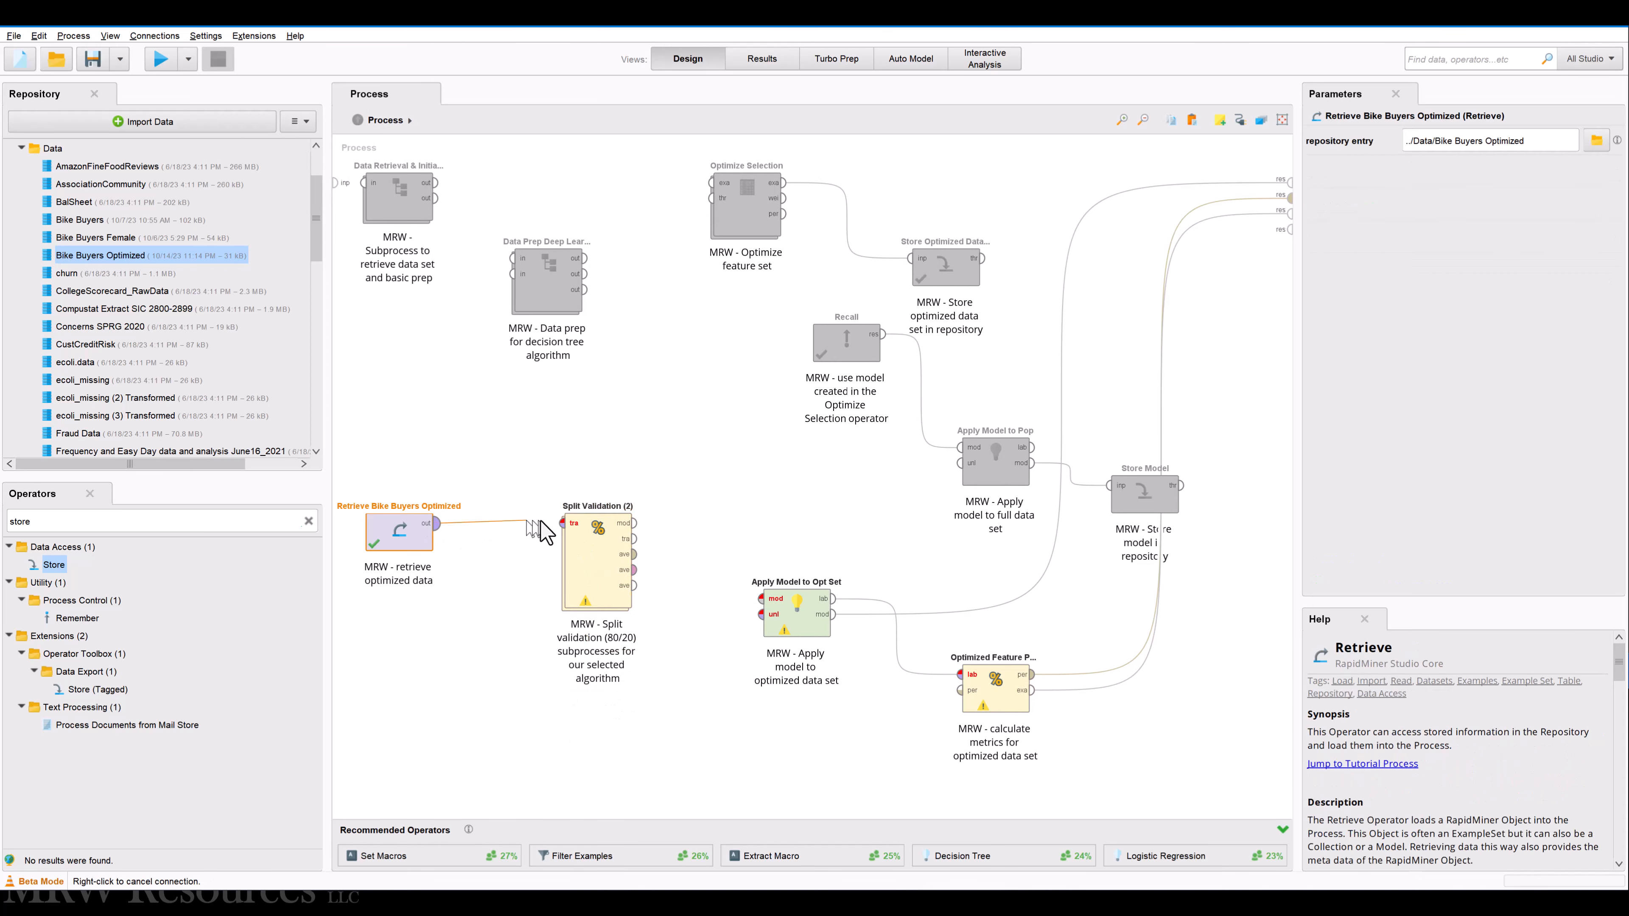
left_click(564, 523)
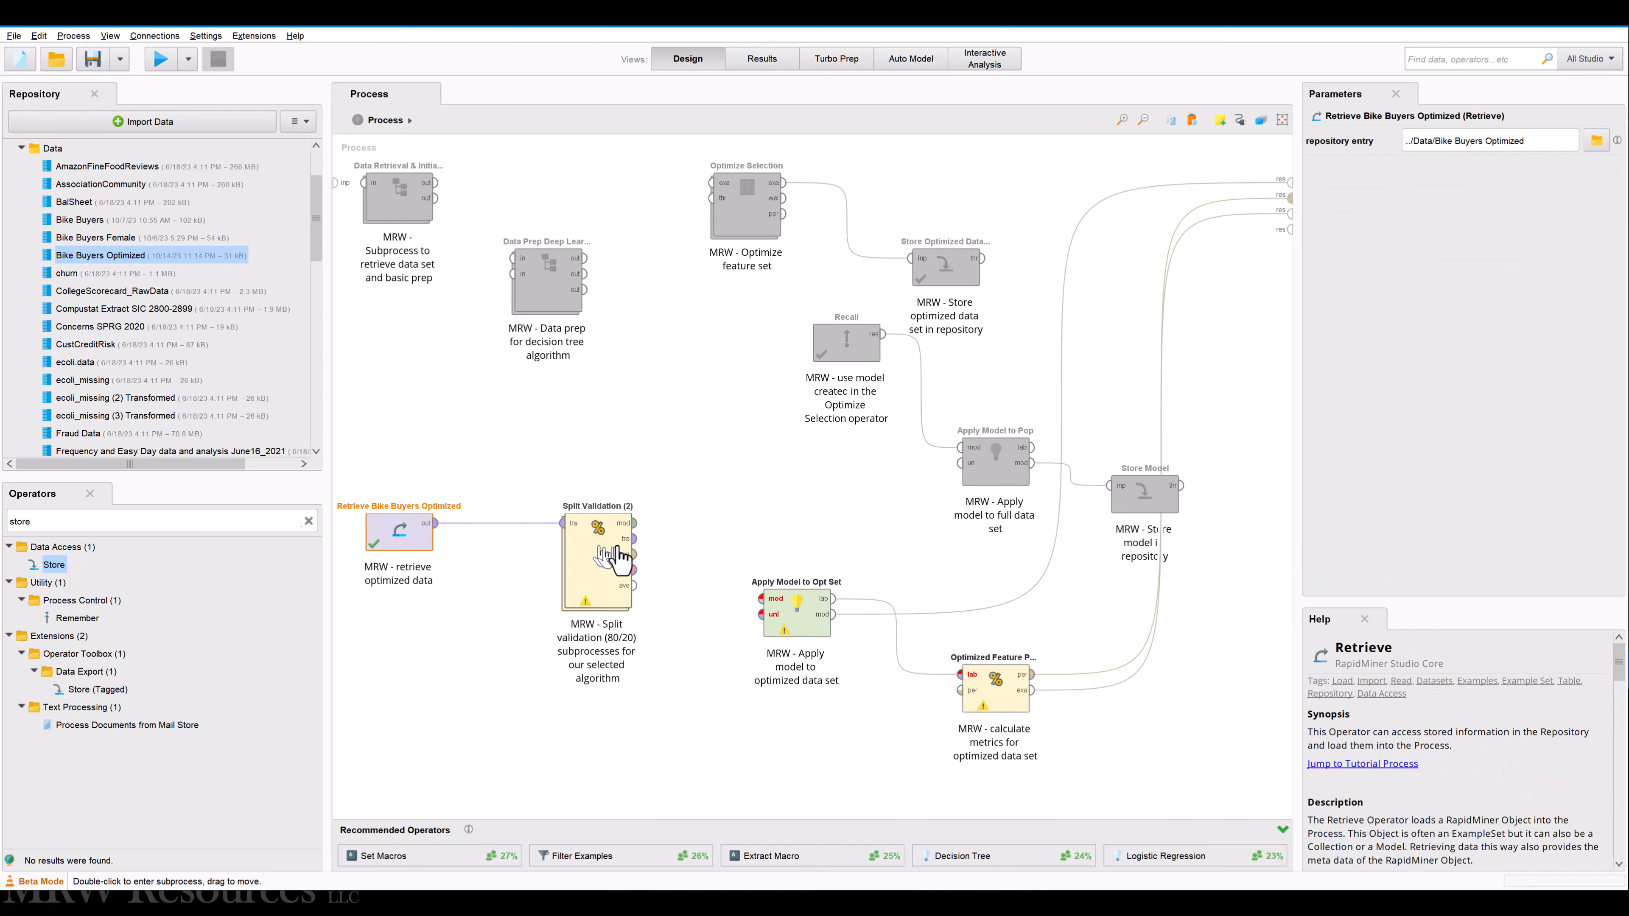
left_click(634, 523)
left_click(761, 599)
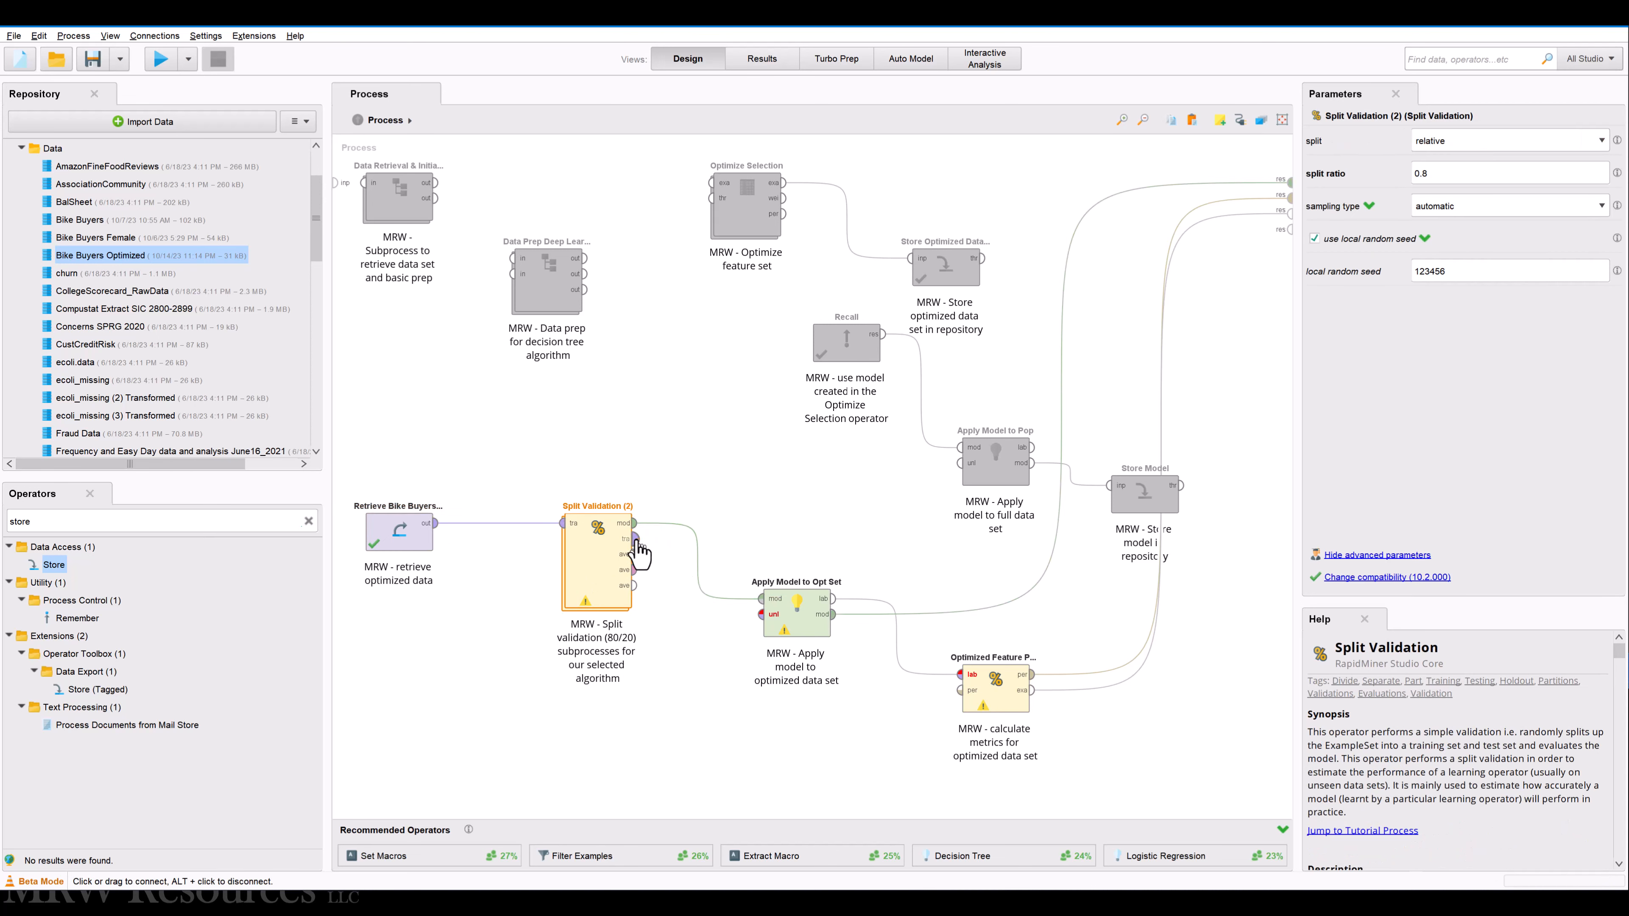
Inspect the training and testing subprocesses inside Split Validation (2), and return to the main process
left_click(636, 539)
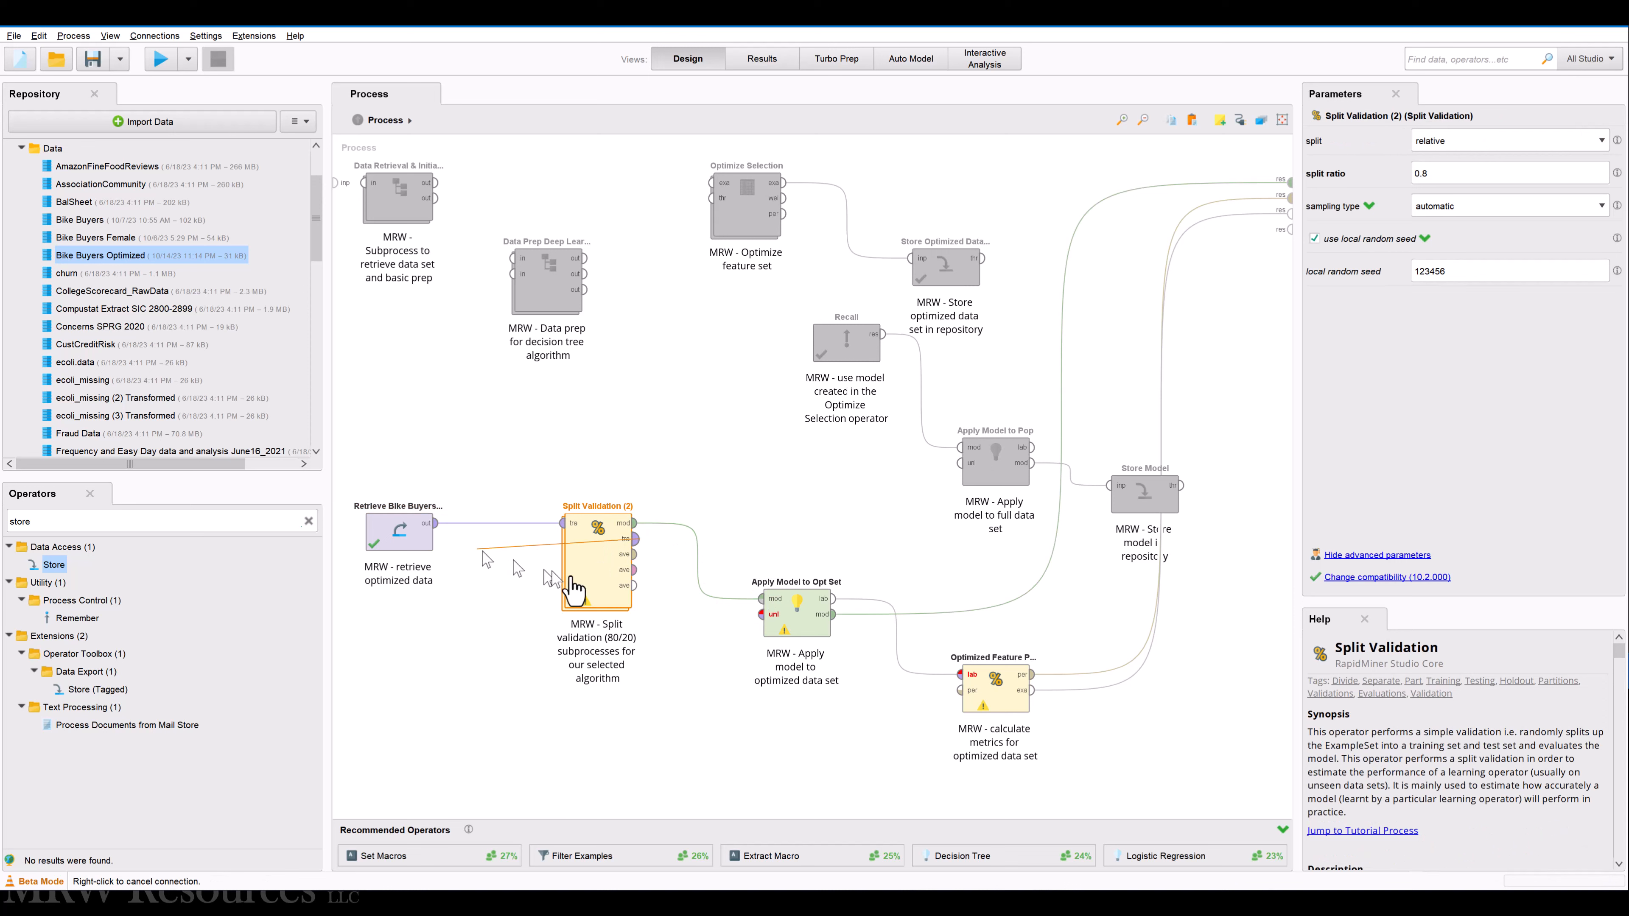
double_click(598, 589)
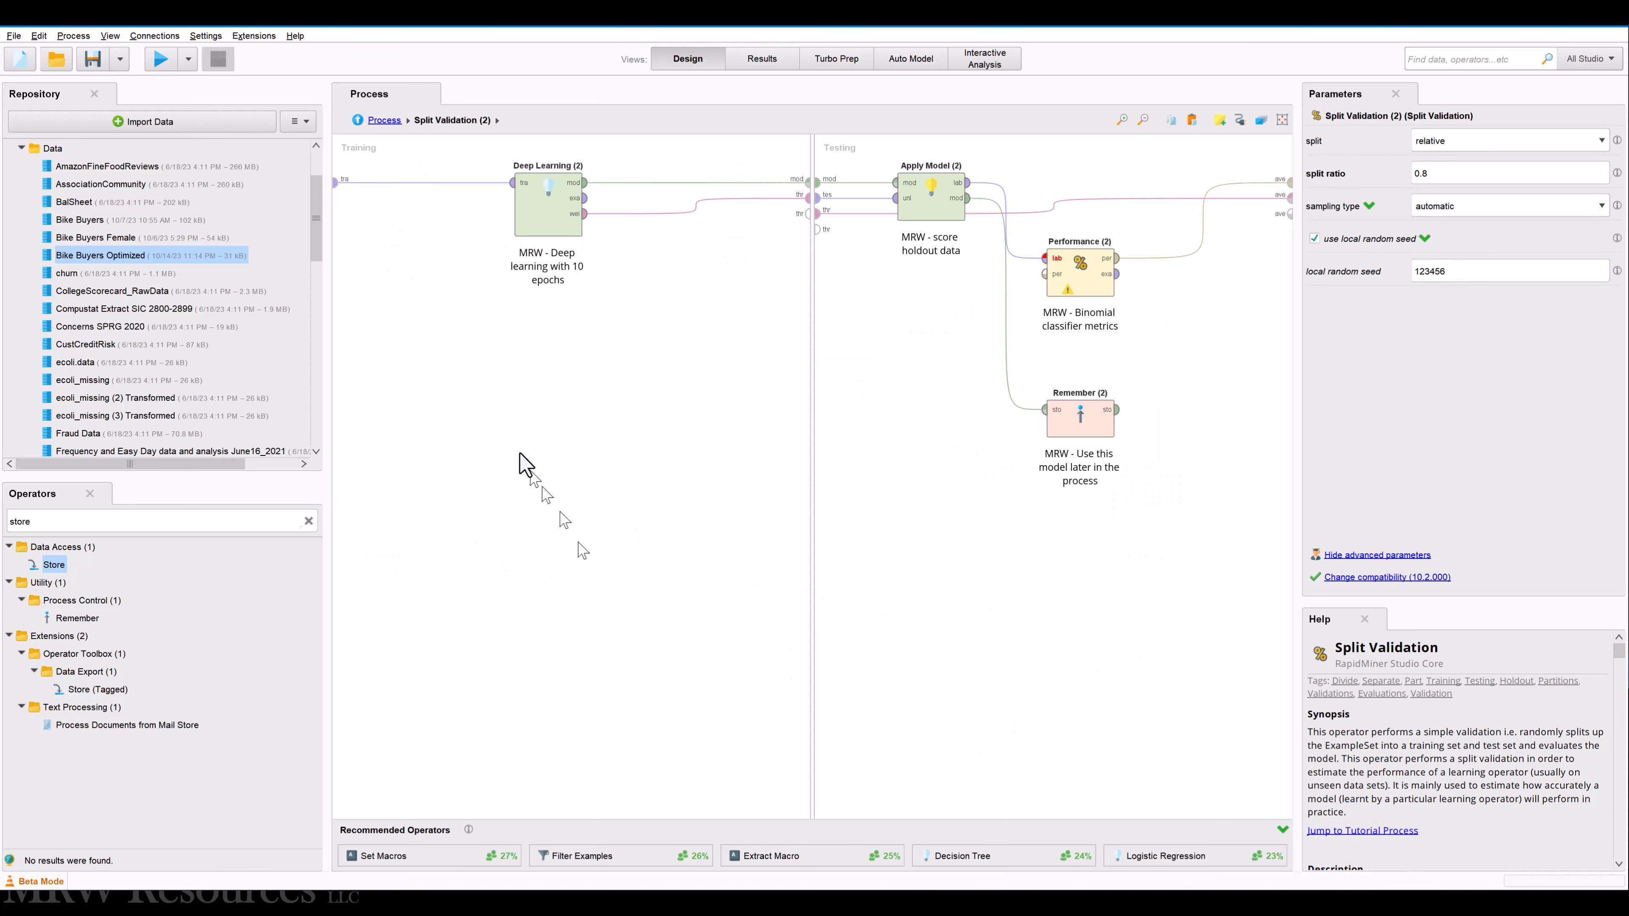
left_click(358, 119)
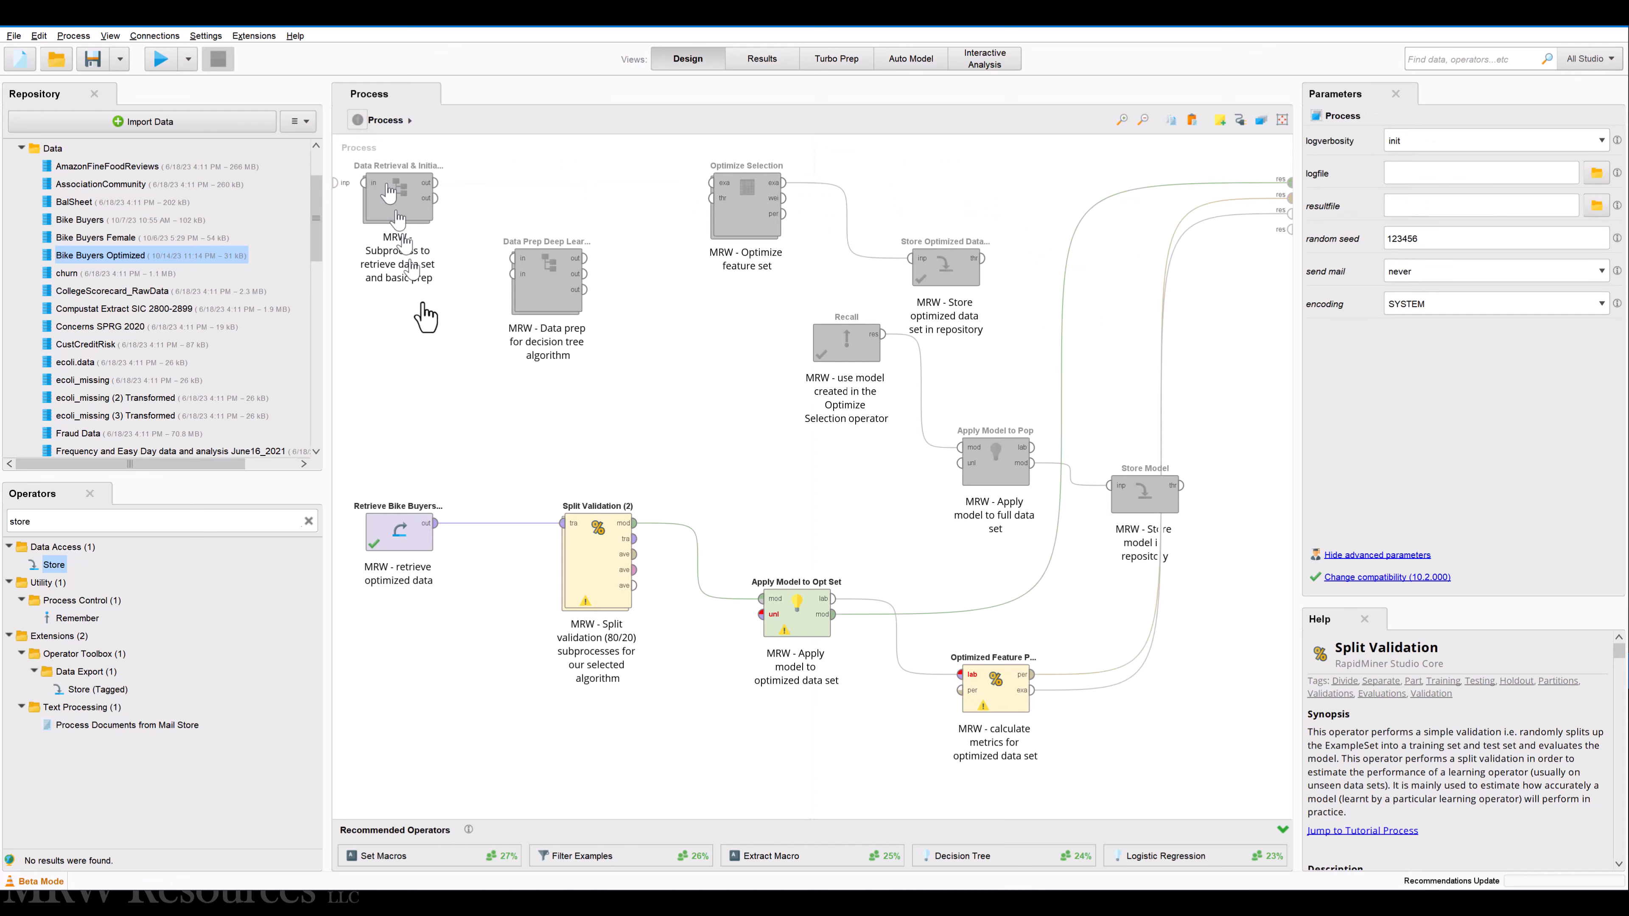
Insert a Multiply operator between Retrieve Bike Buyers Optimized and Split Validation (2), and wire its second output into Apply Model to Opt Set's unlabelled input
left_click_drag(378, 550, 87, 536)
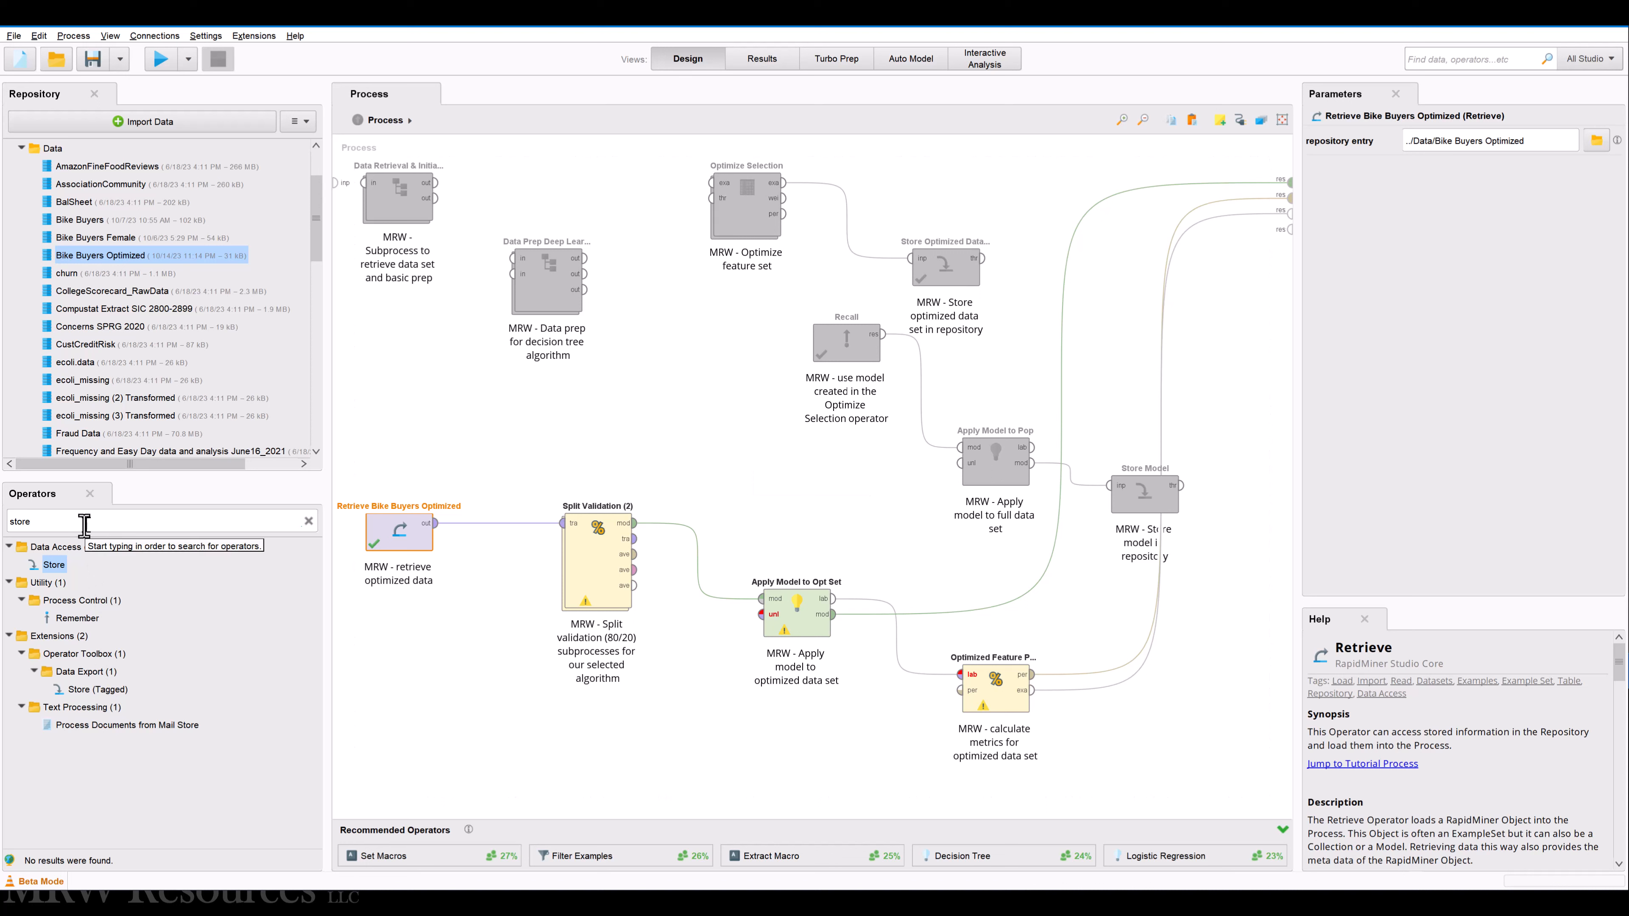
double_click(39, 523)
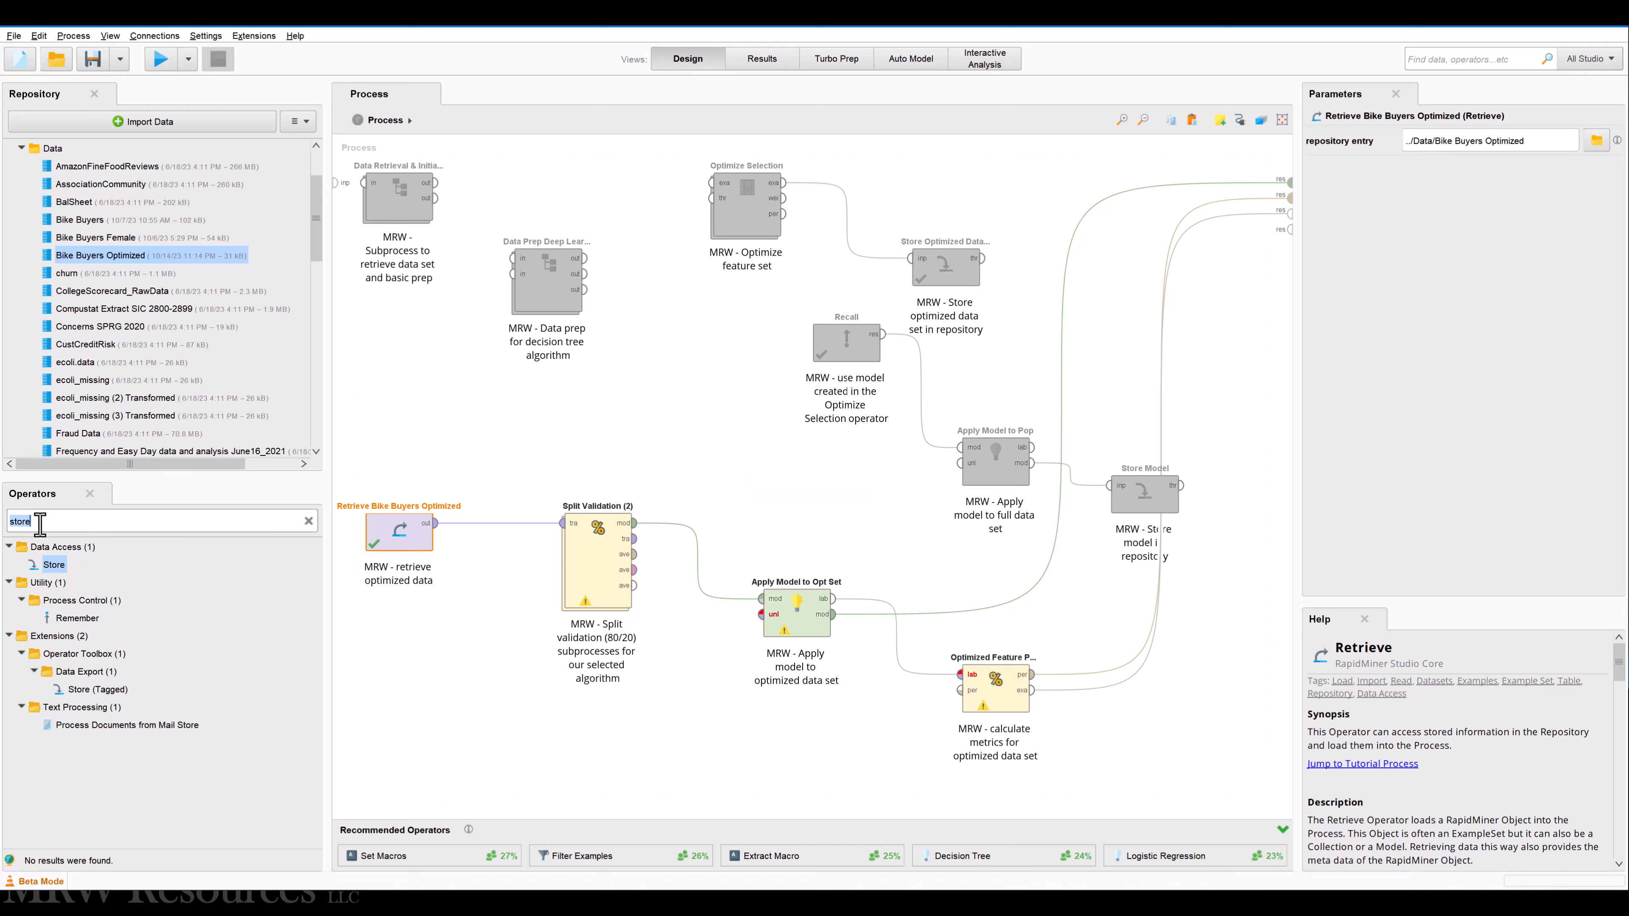
type("multipl")
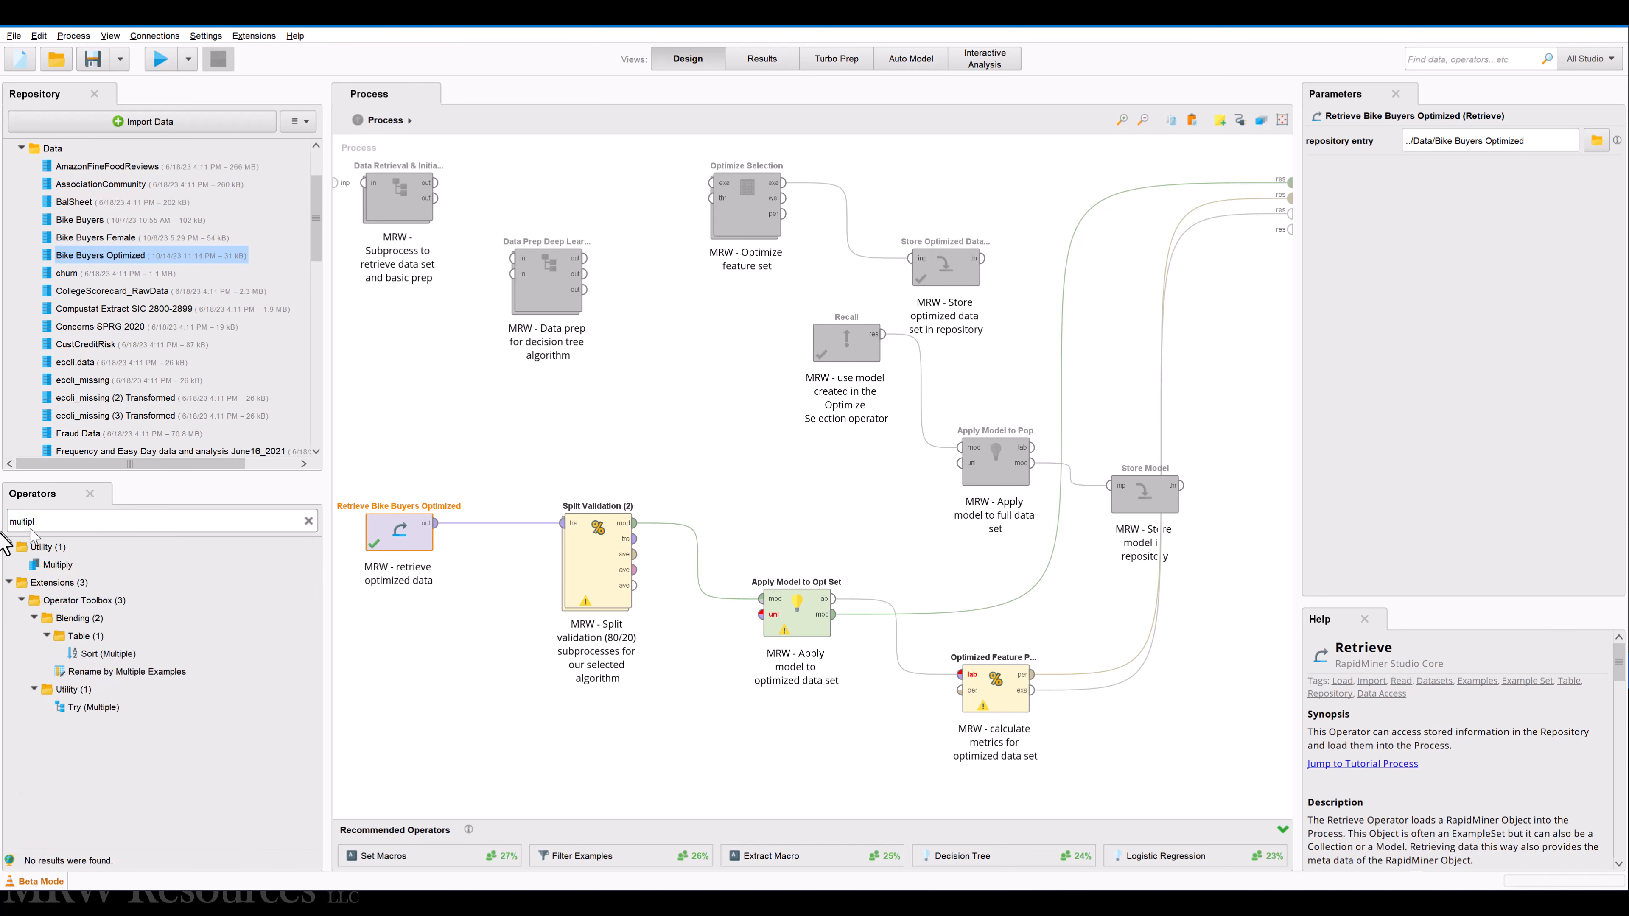
left_click_drag(33, 565, 498, 545)
left_click_drag(585, 580, 488, 651)
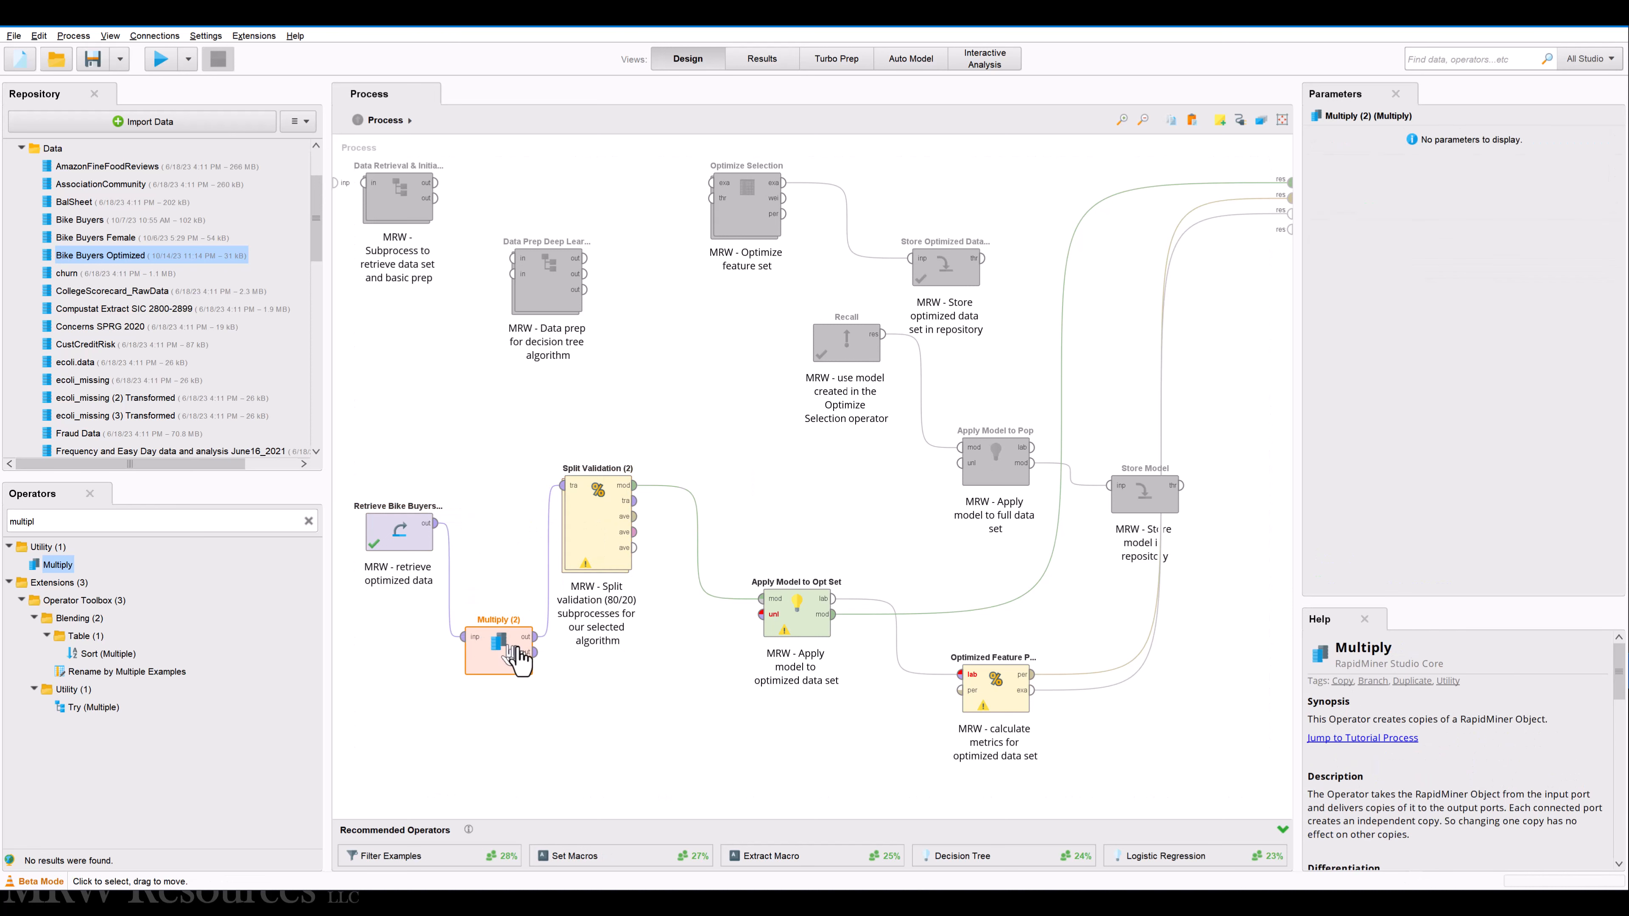
left_click(534, 652)
left_click(759, 615)
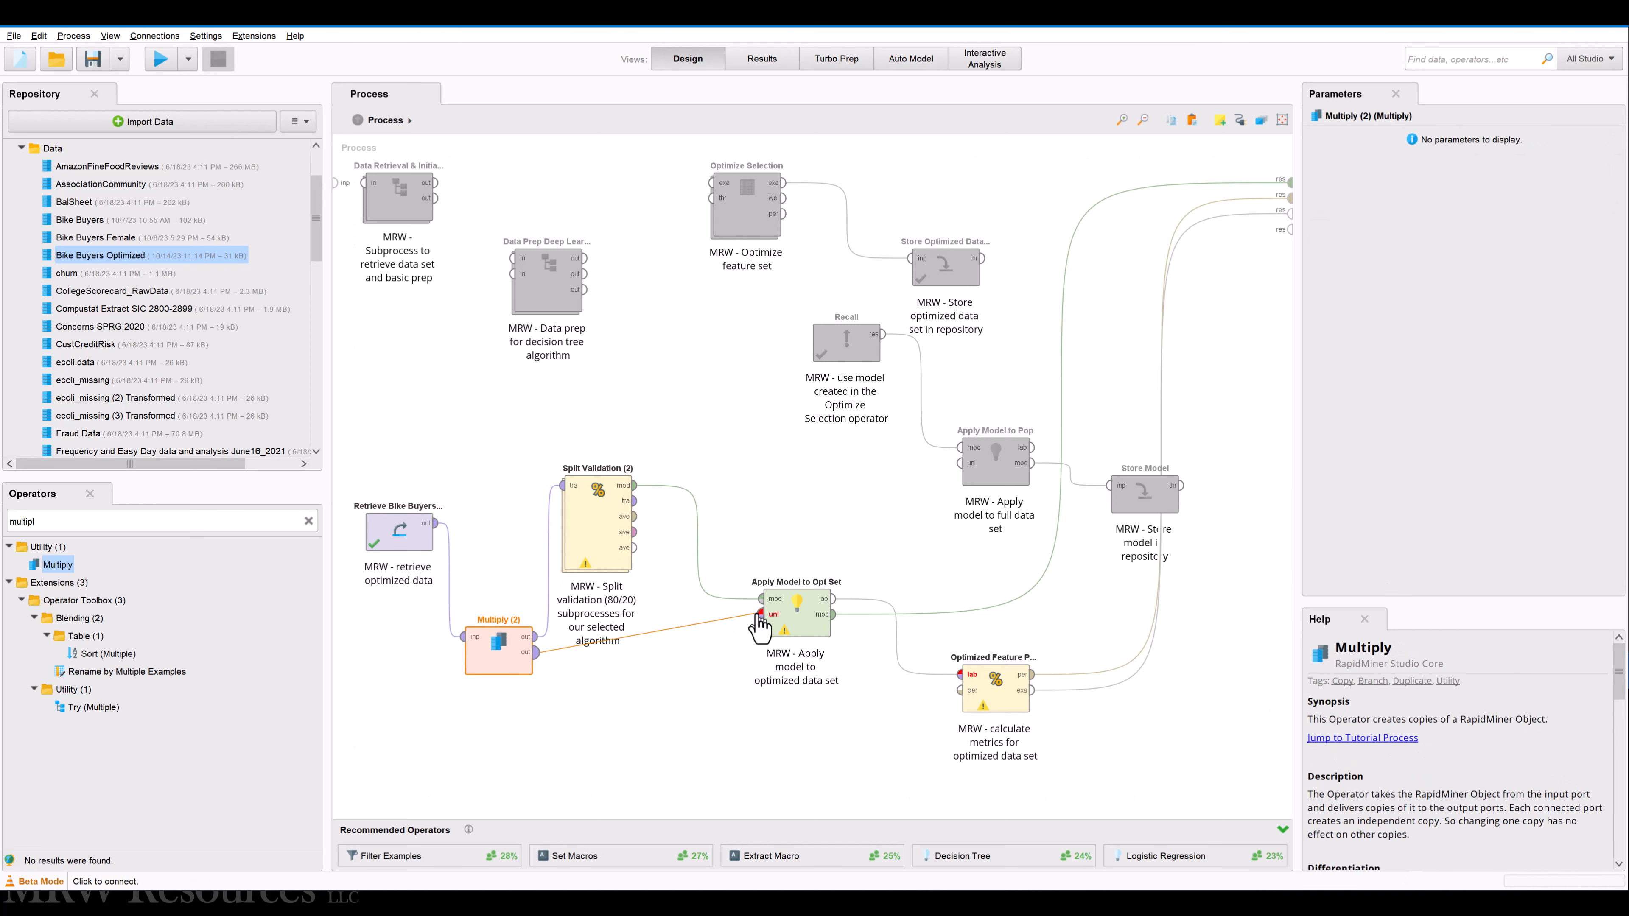
Save and run the process, and view the Optimized Feature Perf performance vector in the results
left_click(695, 696)
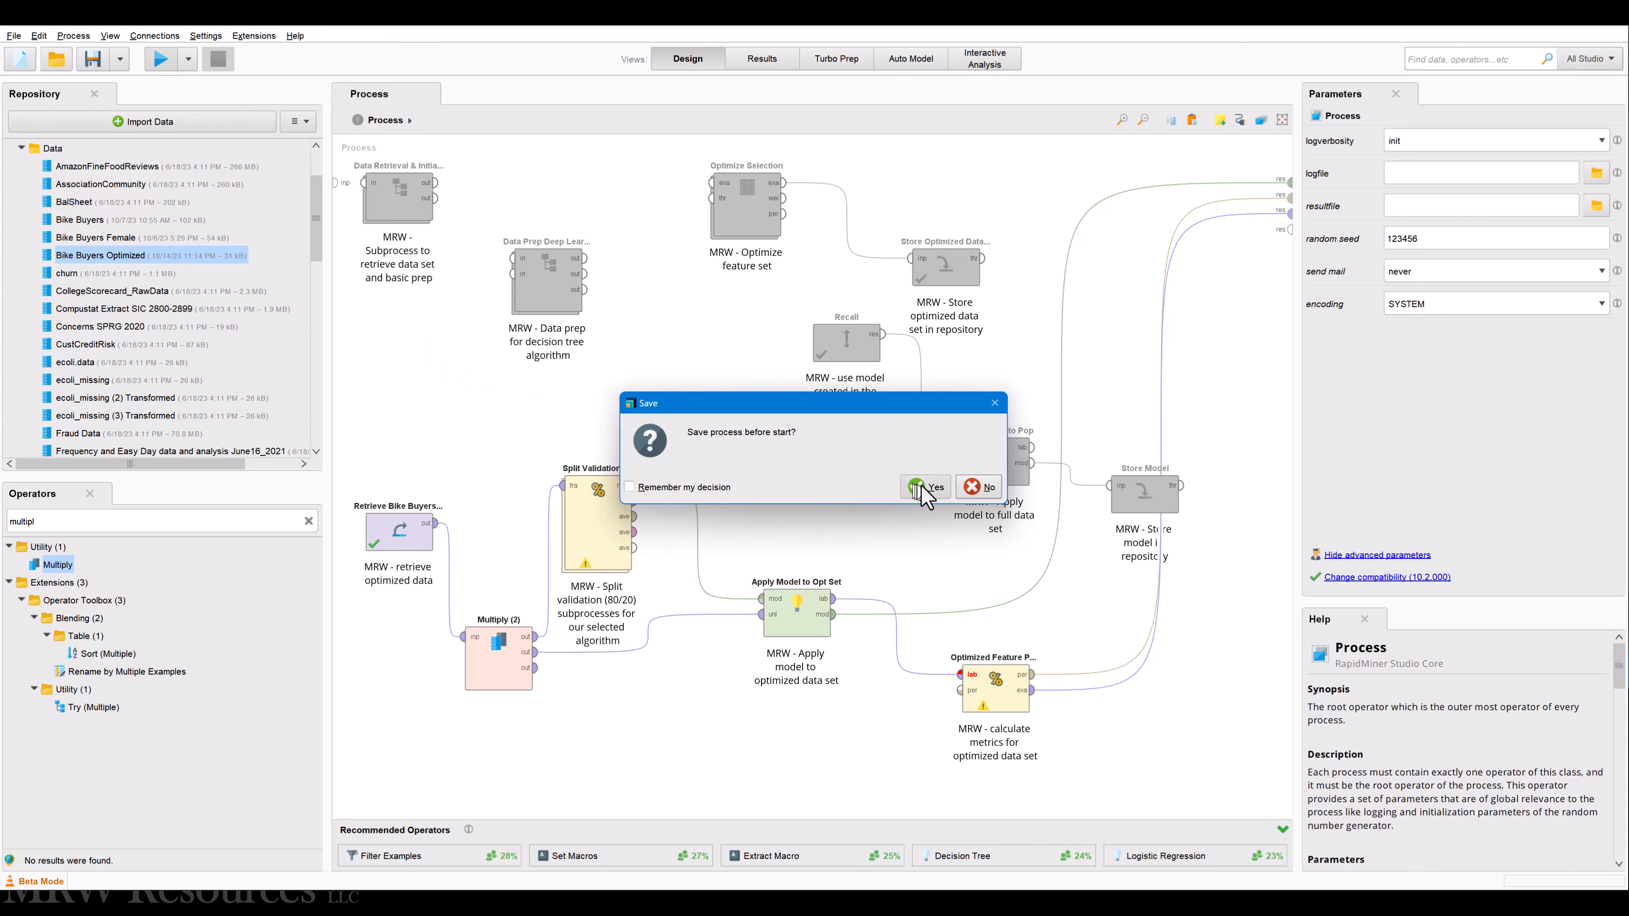
left_click(923, 486)
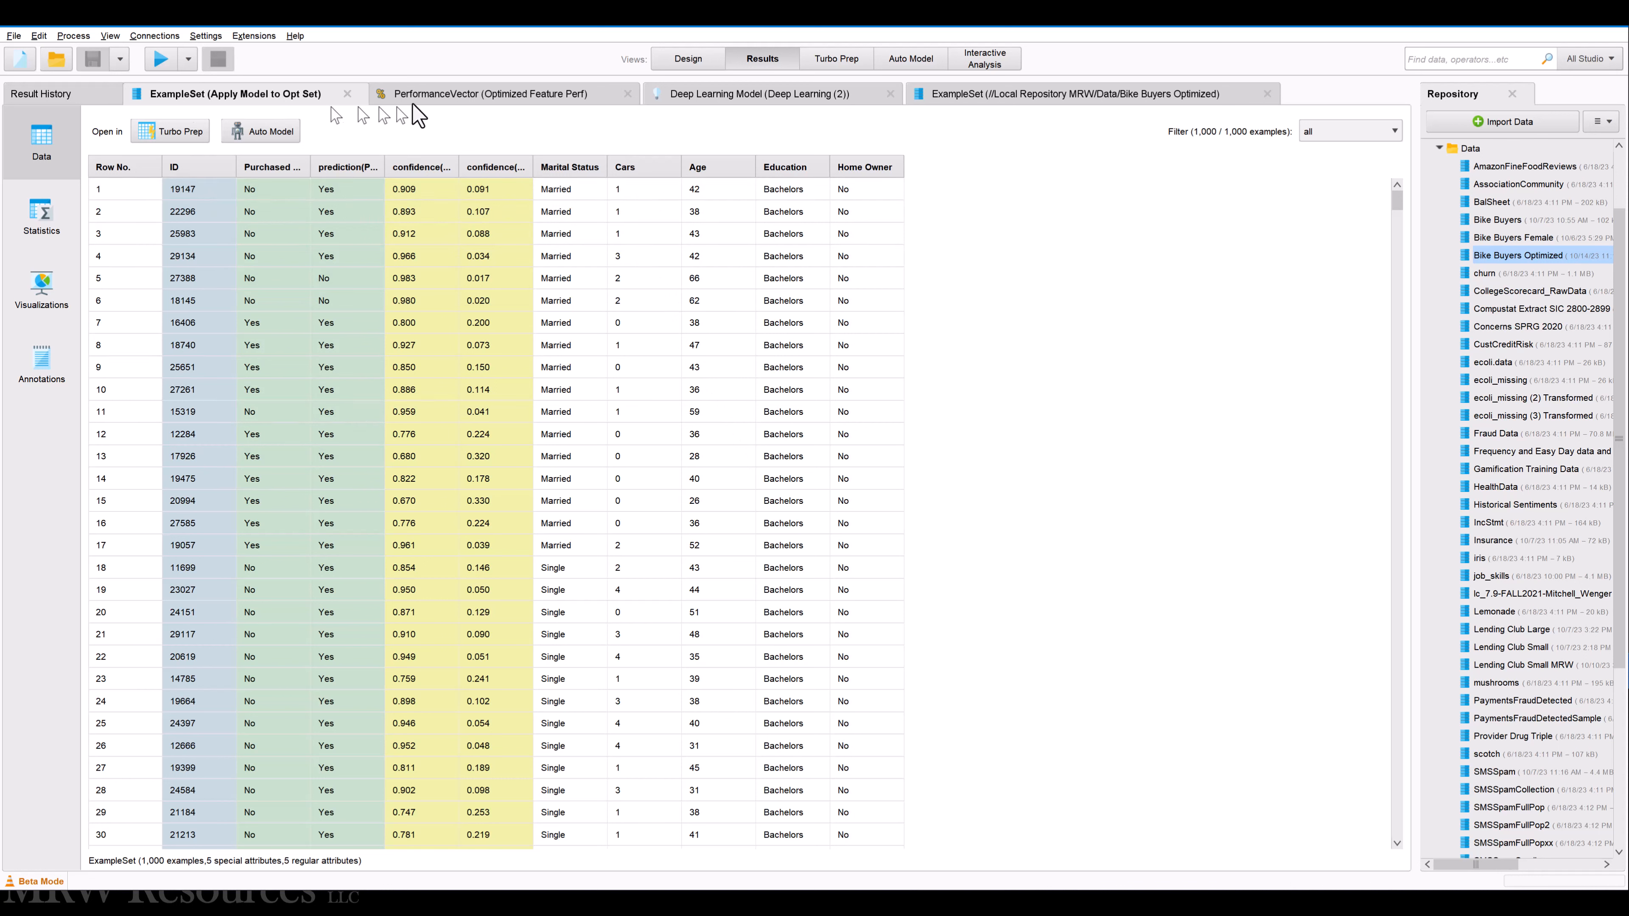
left_click(423, 97)
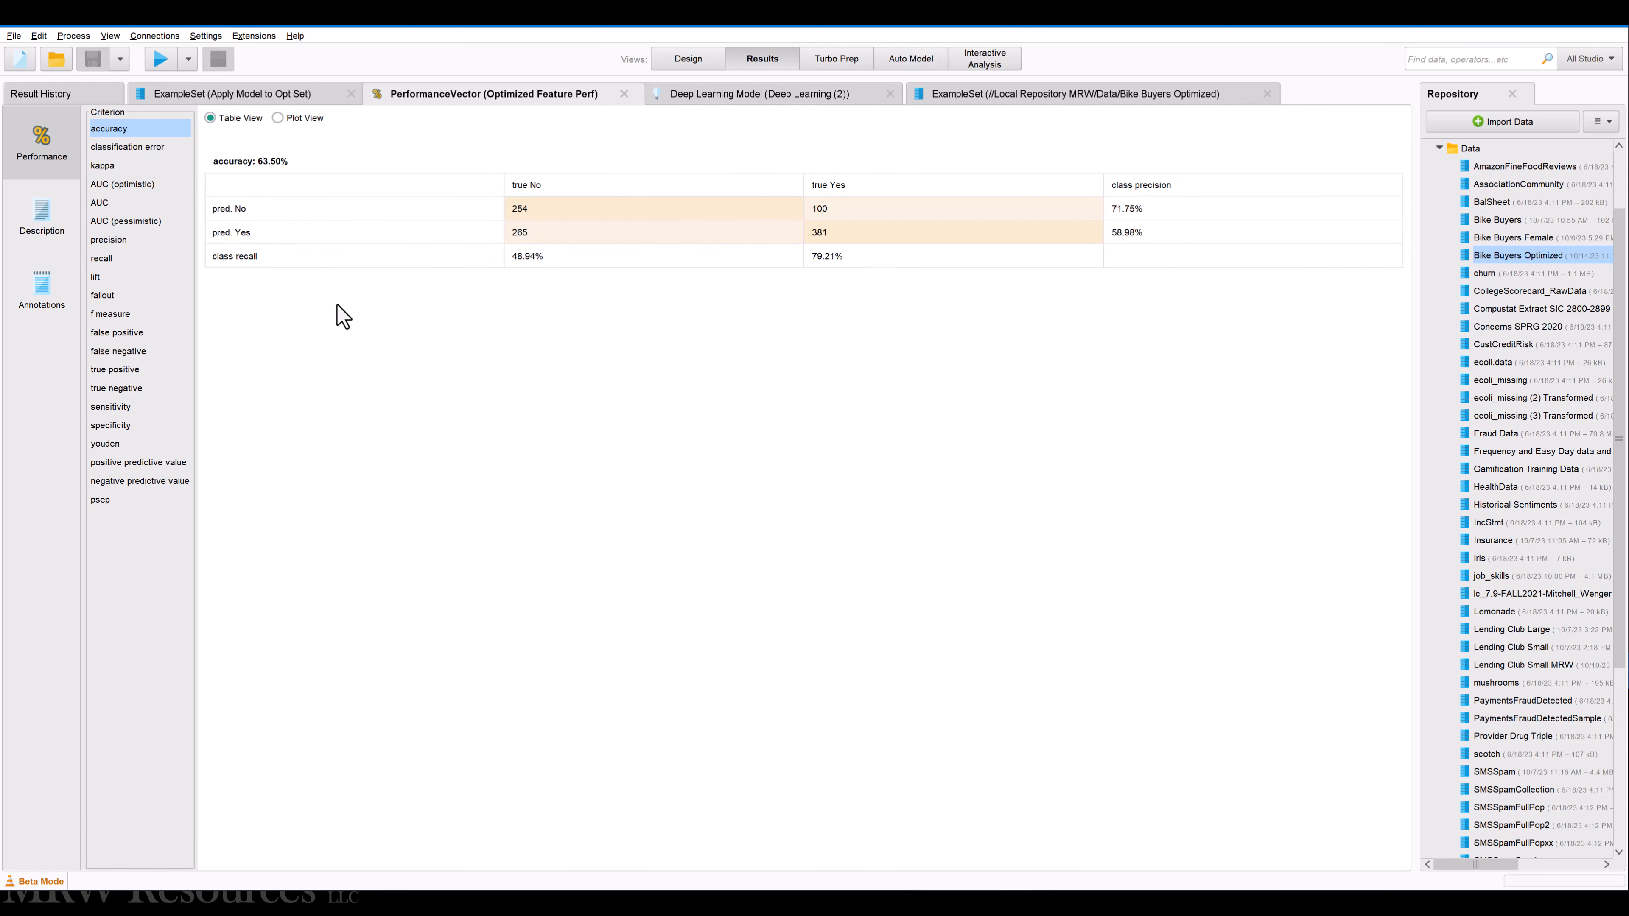
Switch to Excel and enter 63.50% in the Accuracy row under Opt Data
key("alt+Tab")
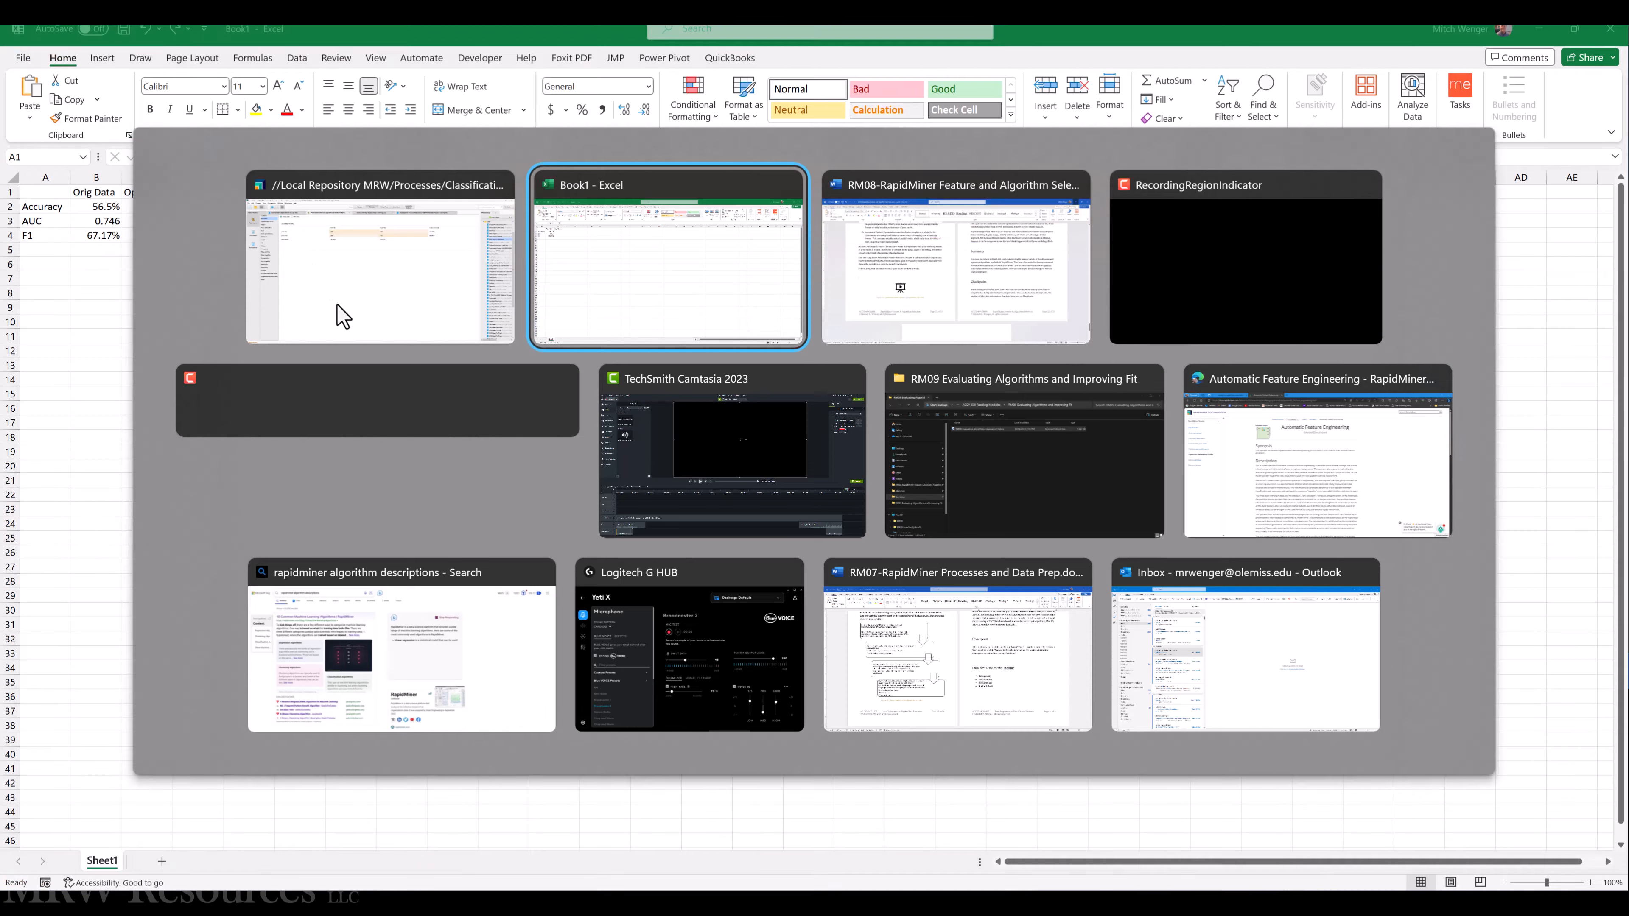
key("Right")
key("Right")
key("Down")
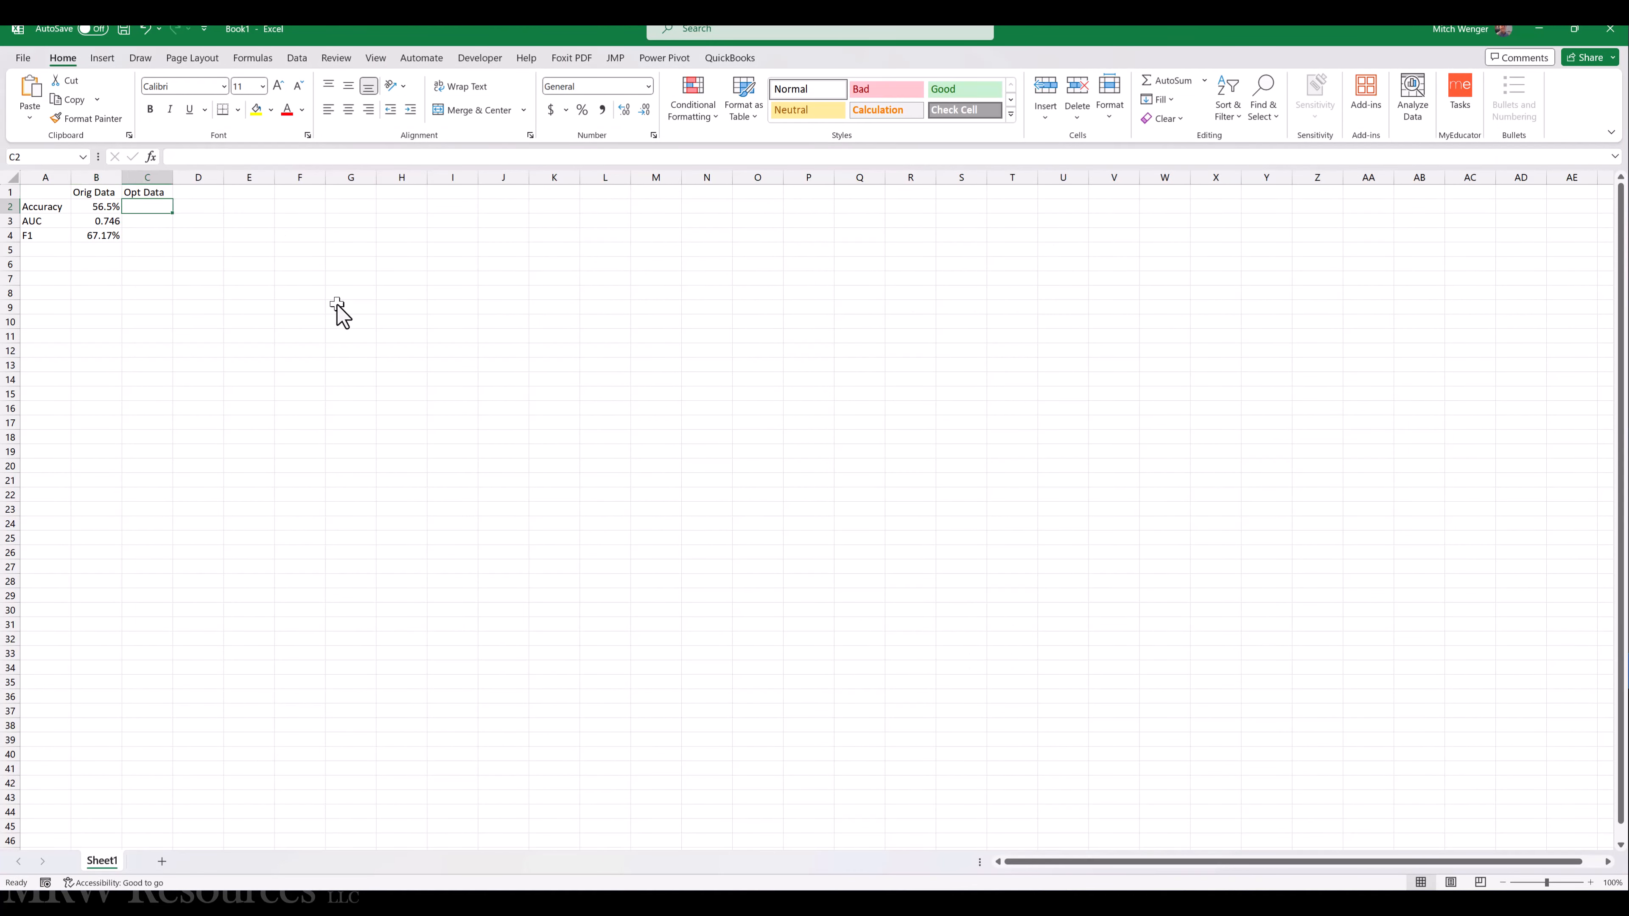
type("63.50")
Look up the AUC in RapidMiner and enter 0.700 in the AUC row under Opt Data in Excel
key("alt+Tab")
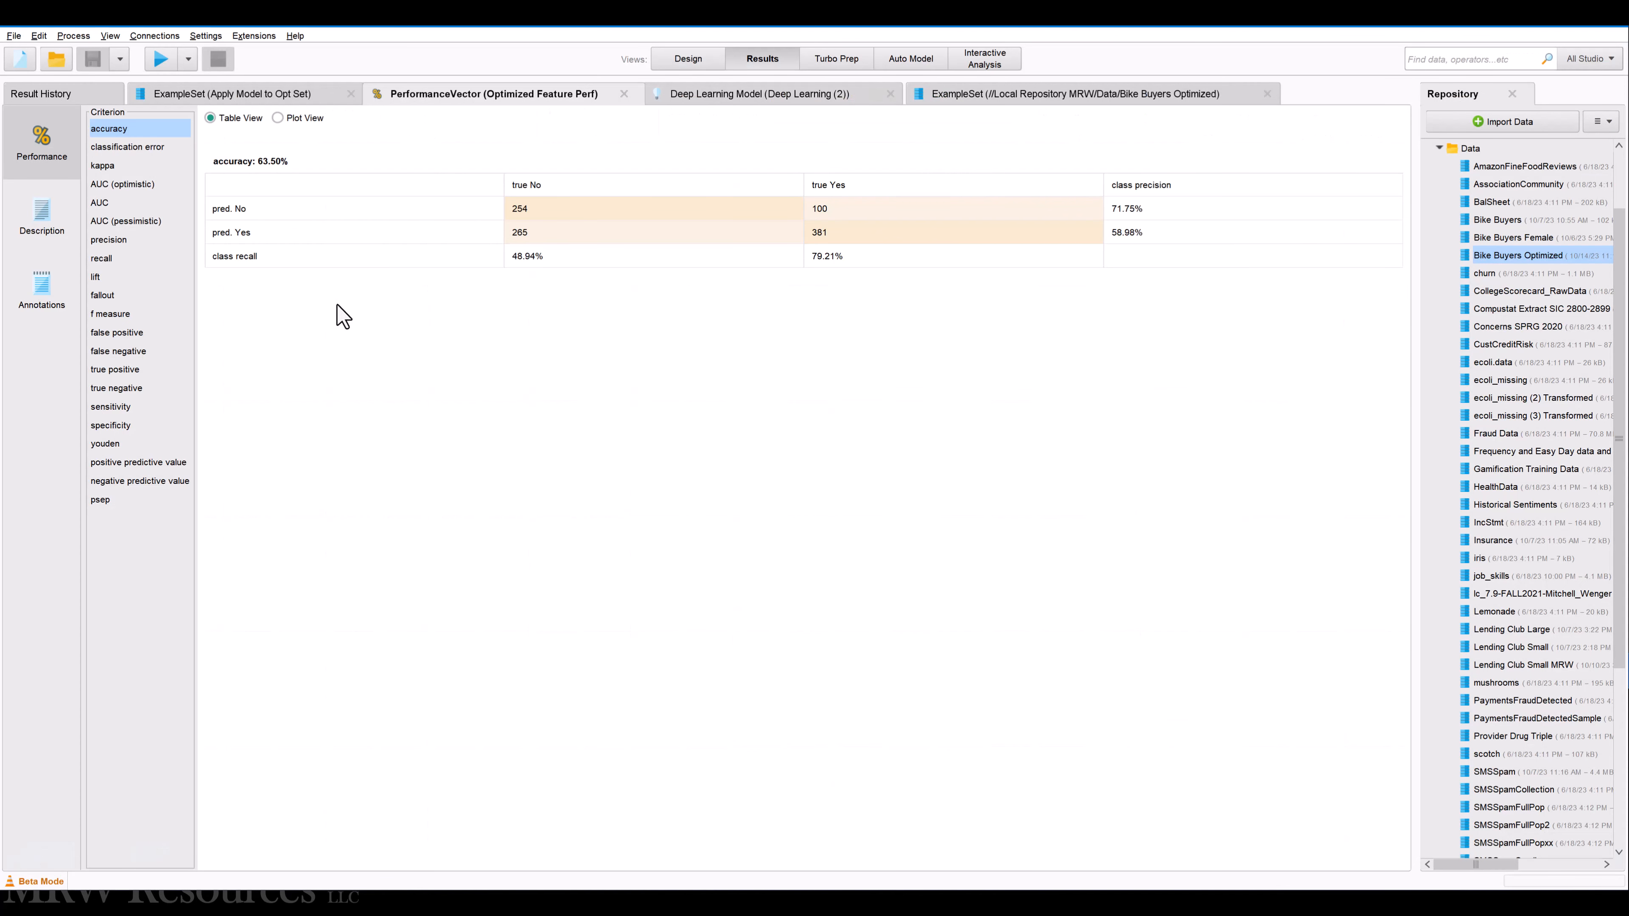
left_click(132, 208)
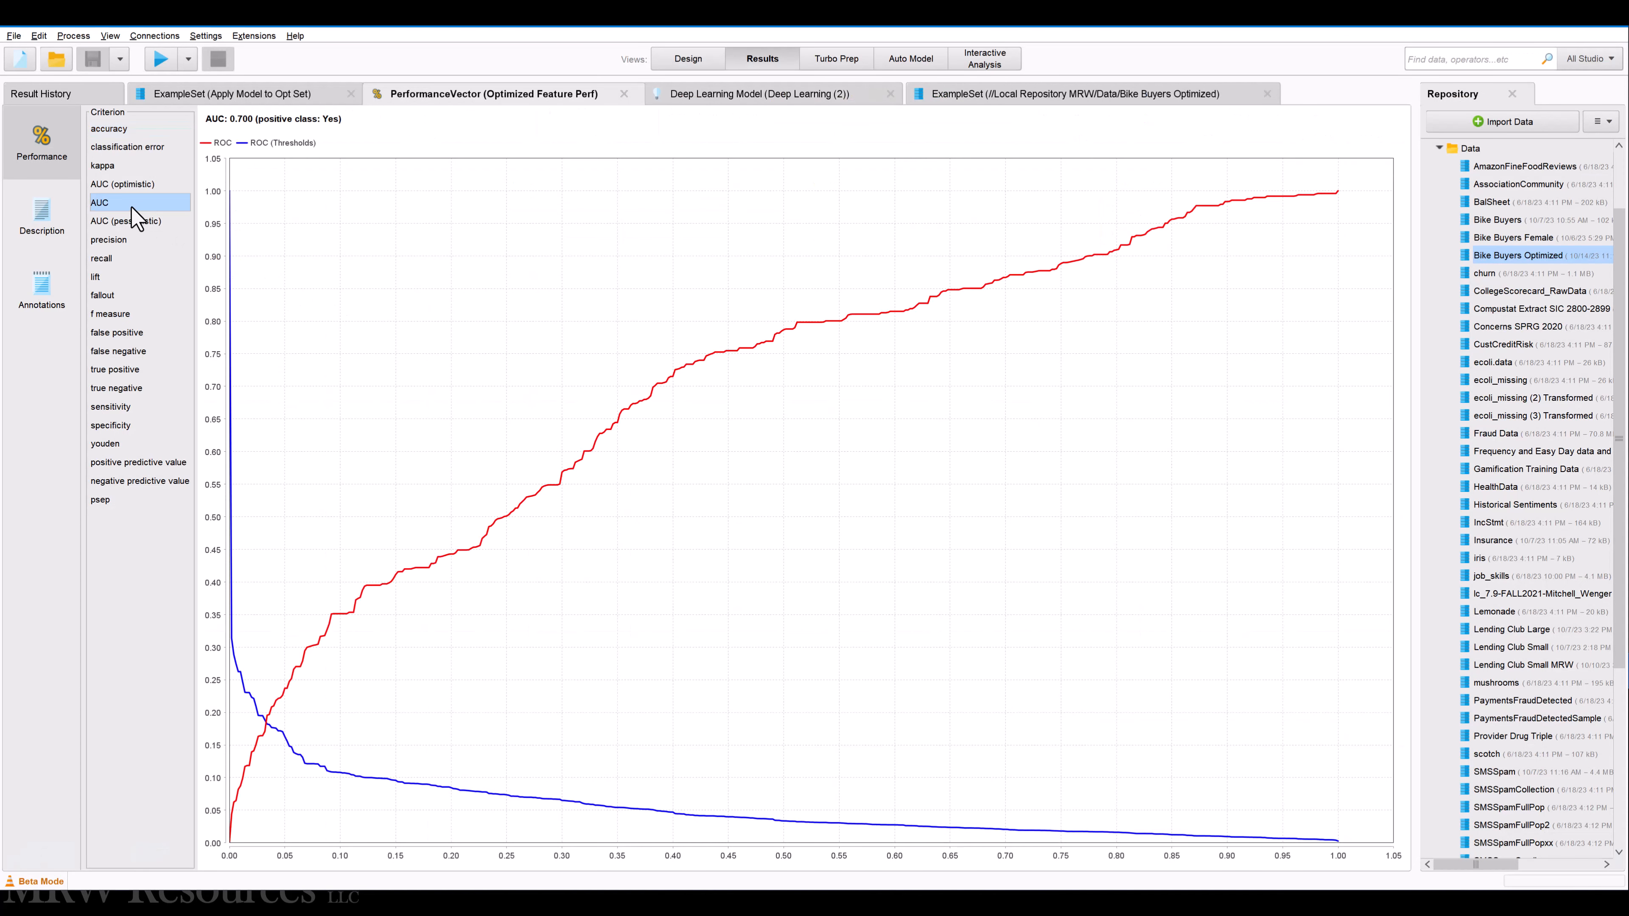
key("alt+Tab")
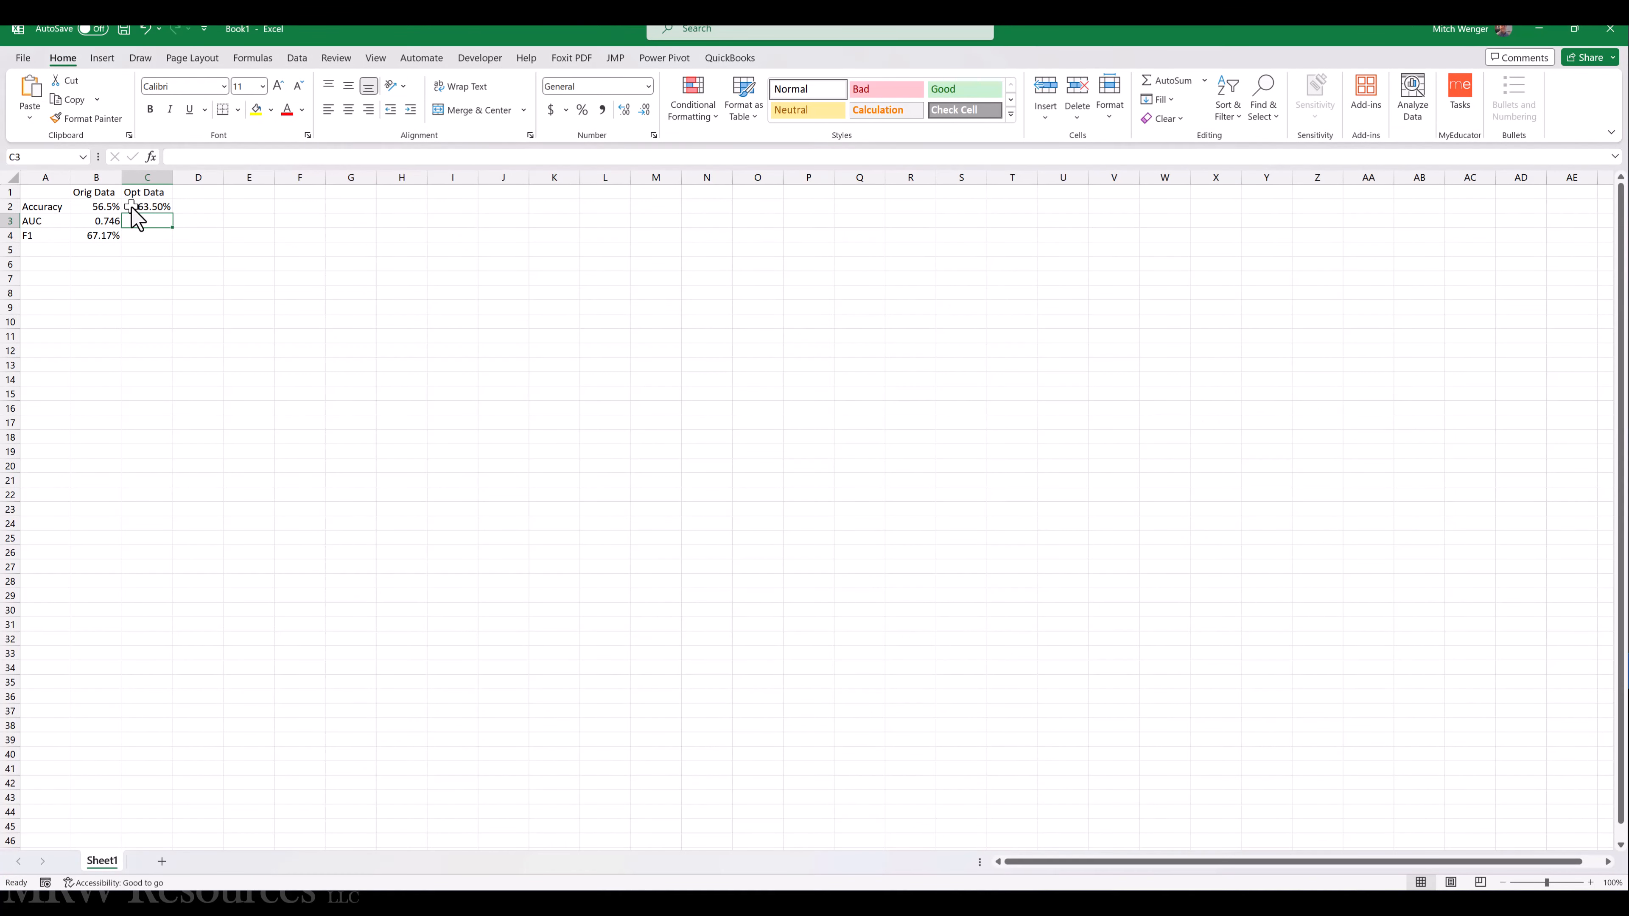
type("0.70")
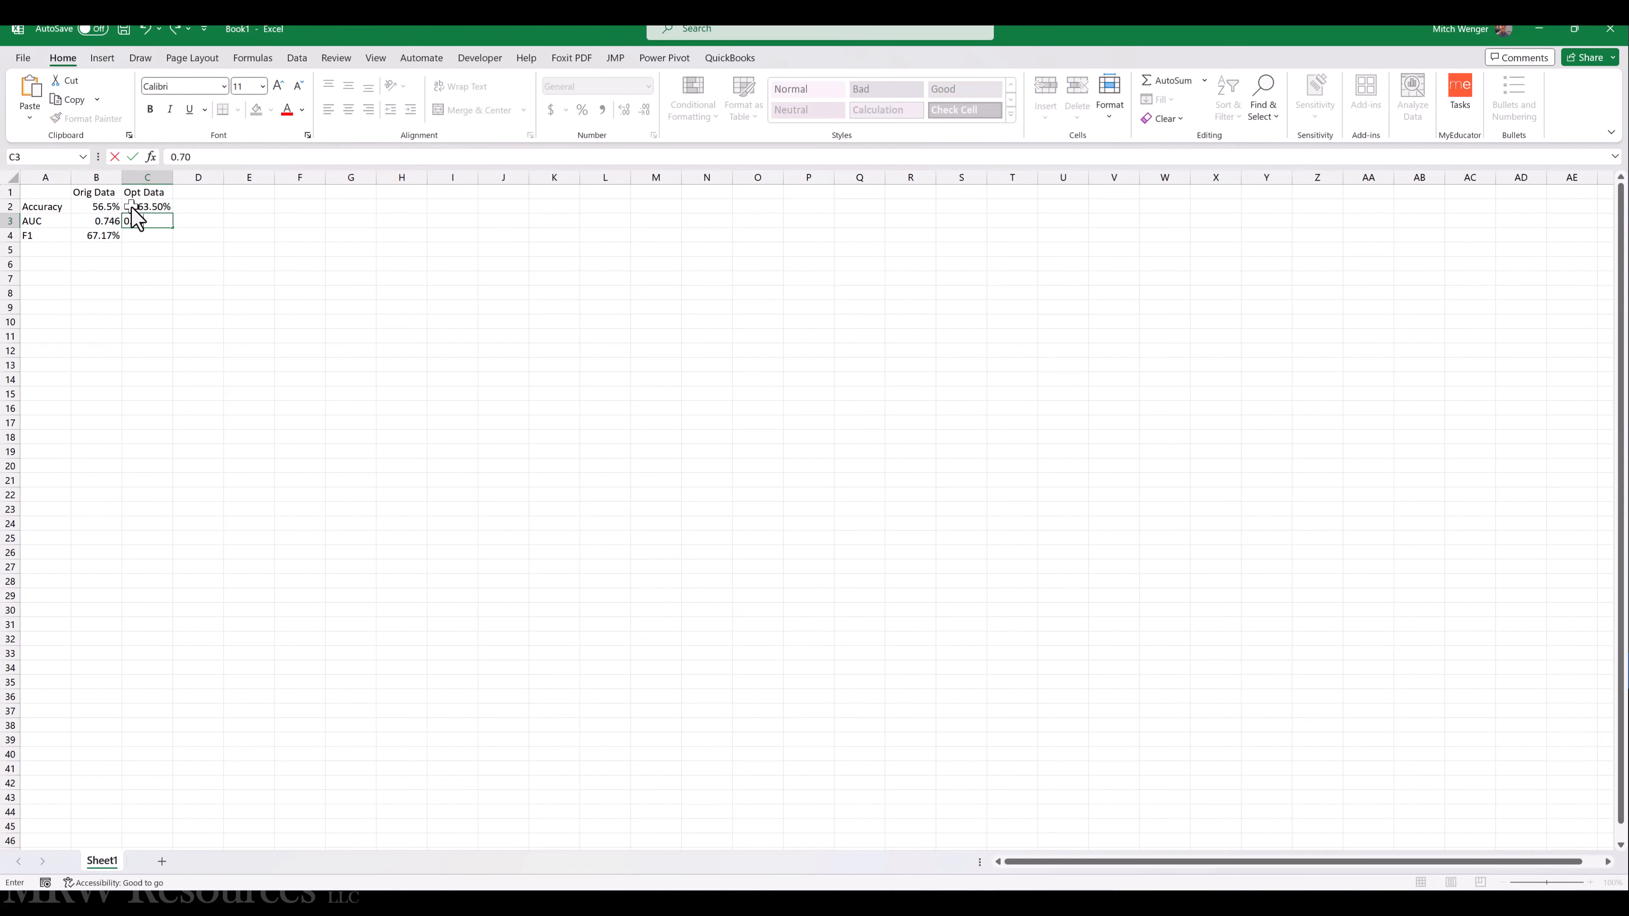
type("00")
key("ctrl+Return")
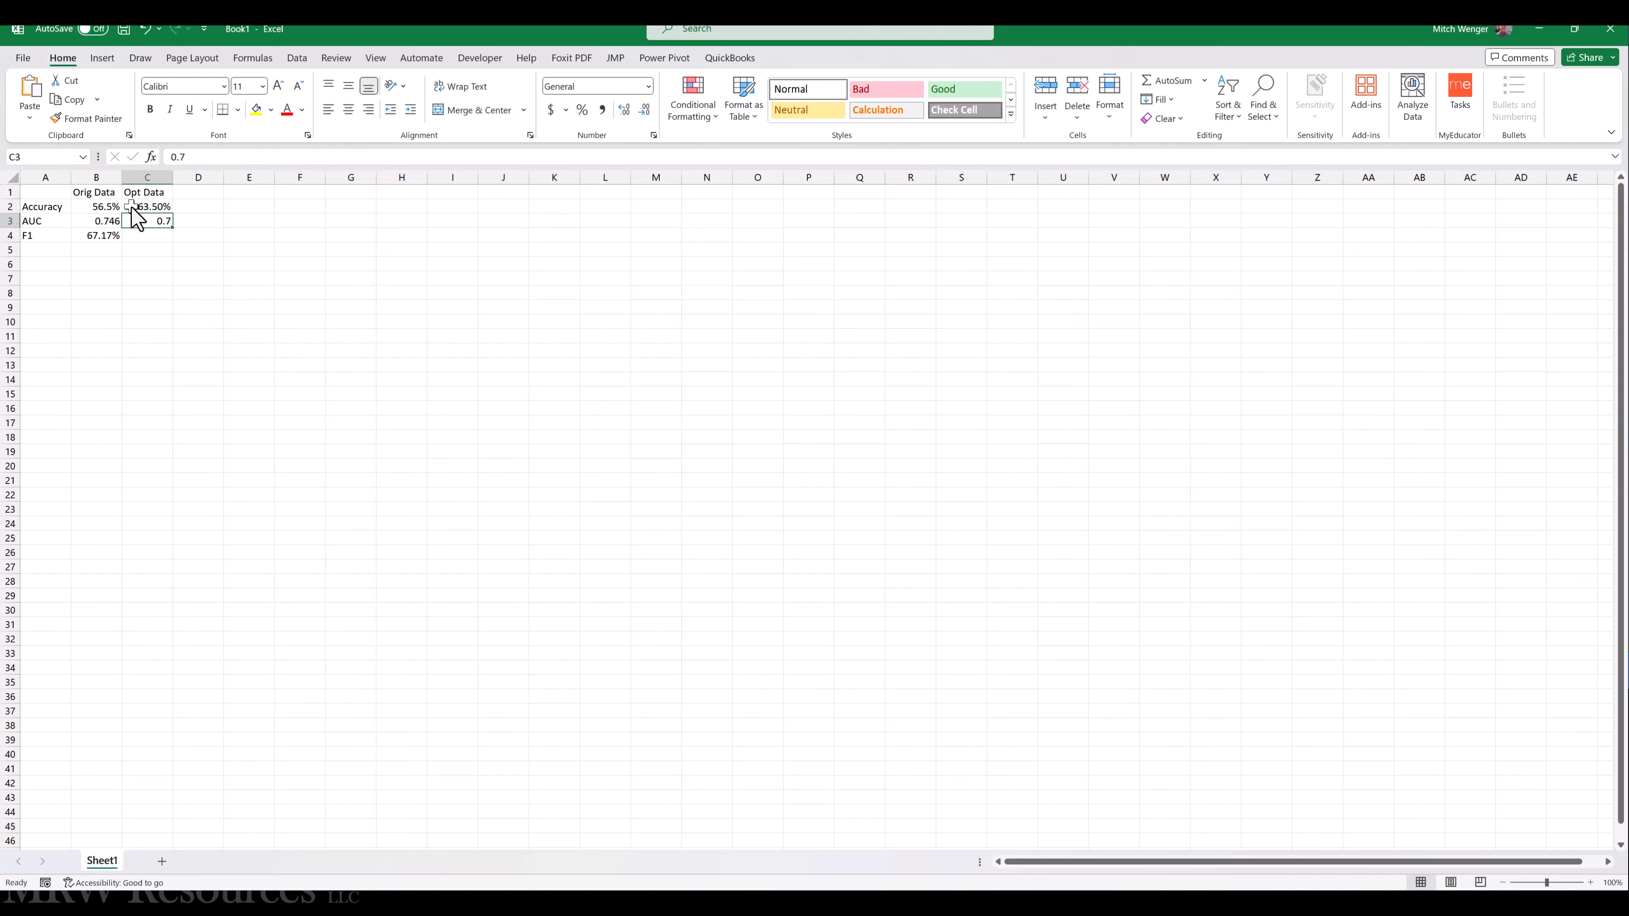
Look up the f measure in RapidMiner and enter 67.61 in the F1 row under Opt Data in Excel
key("alt+Tab")
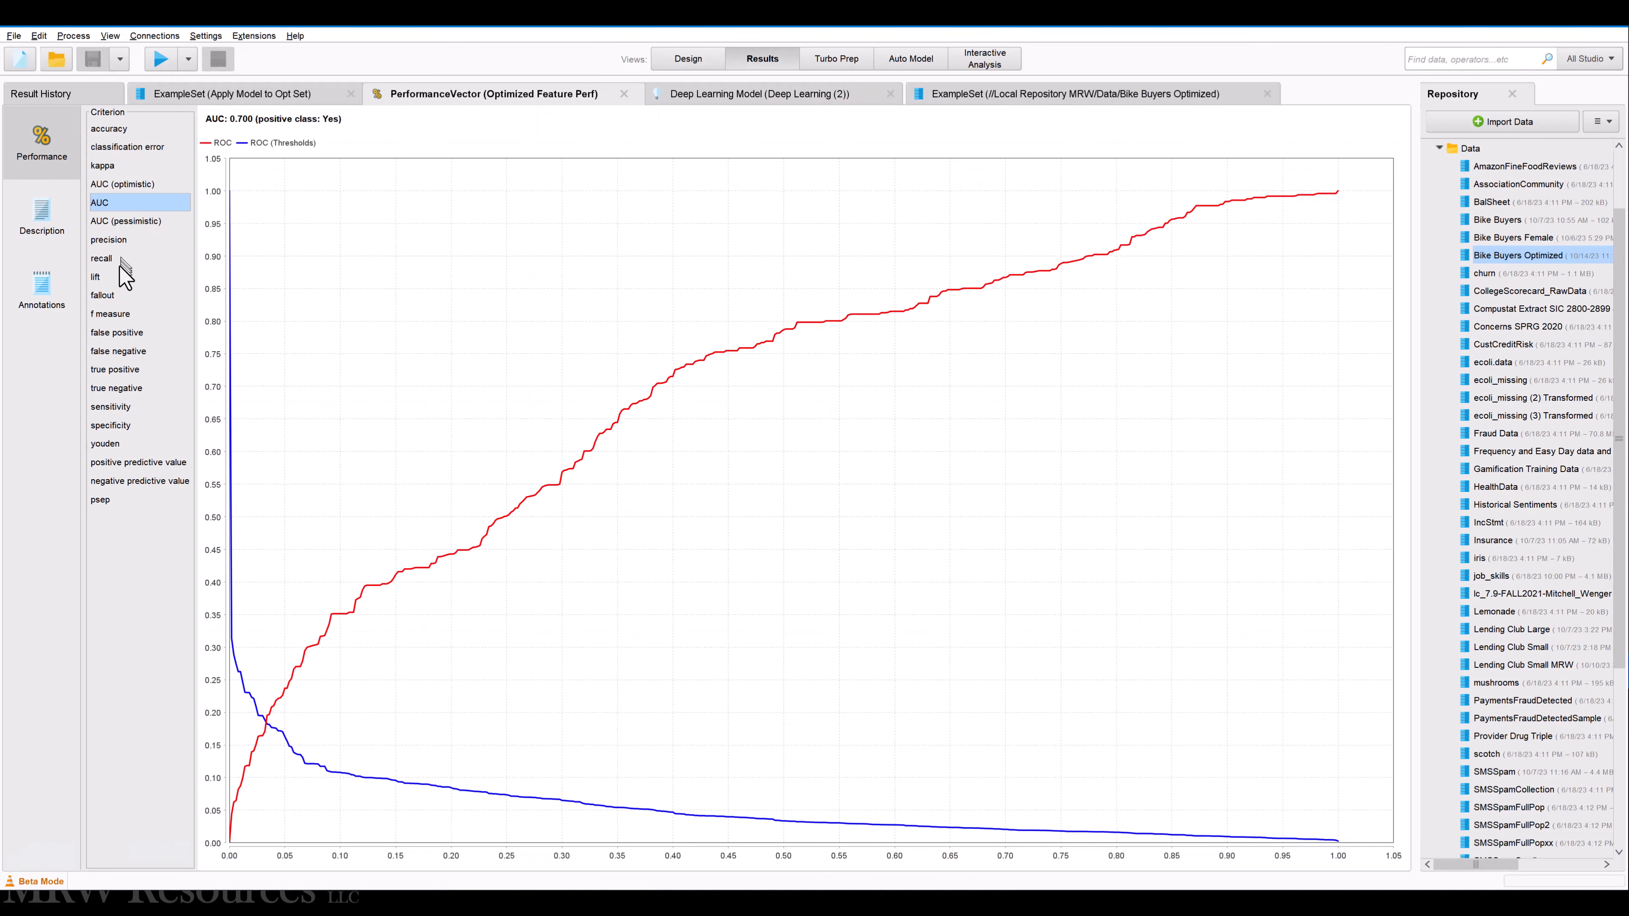
left_click(116, 312)
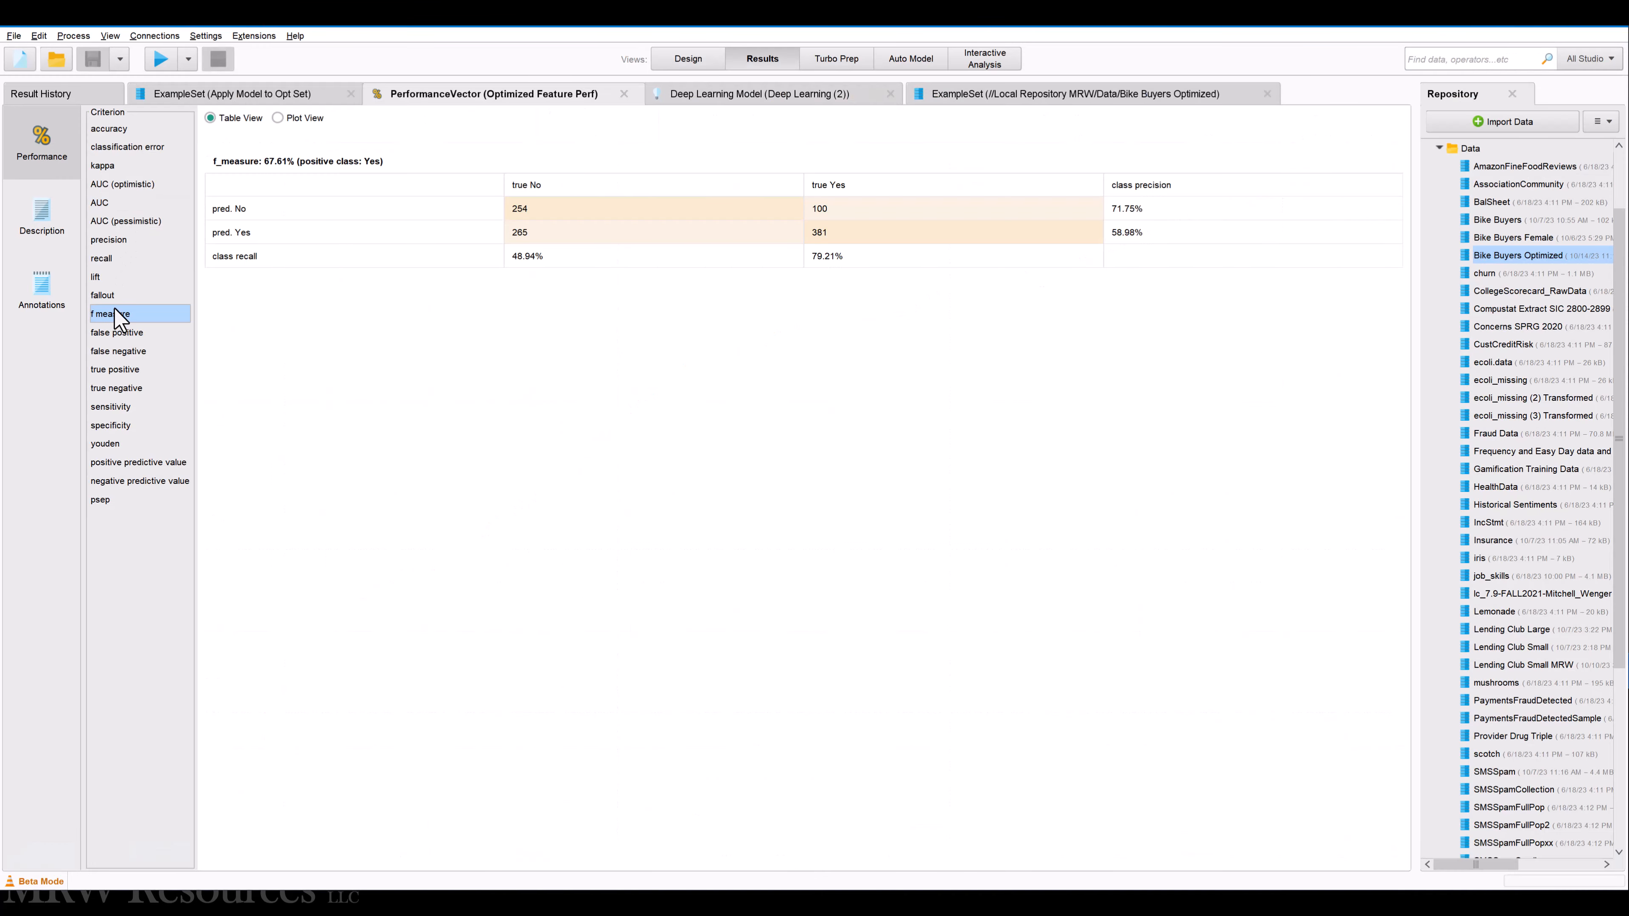
key("alt+Tab")
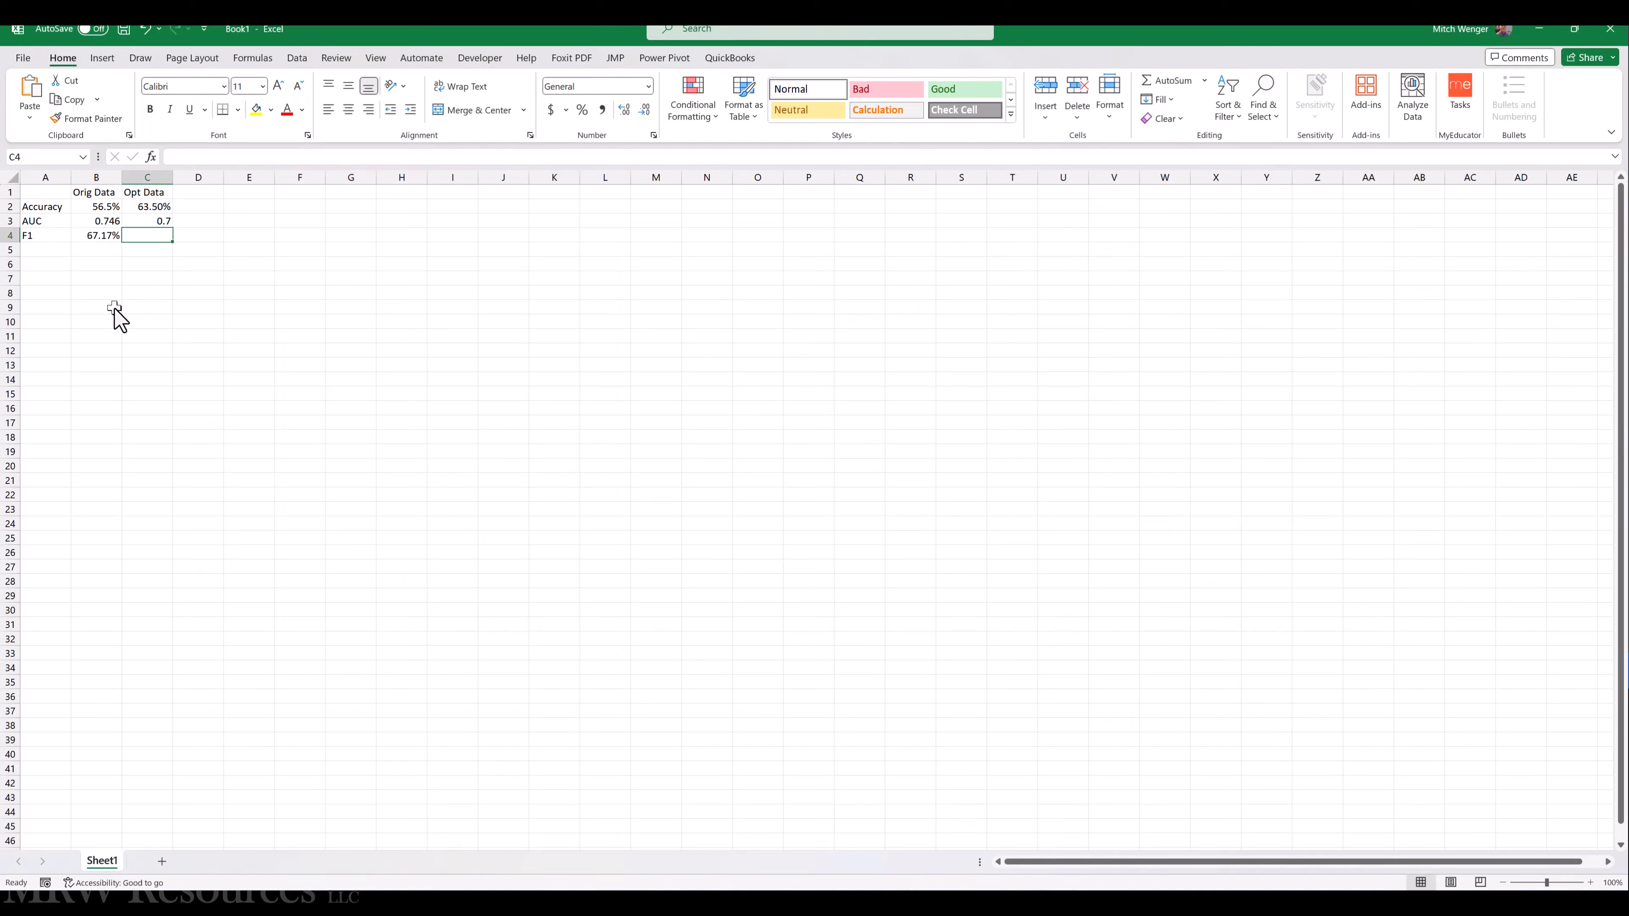
type("67.61")
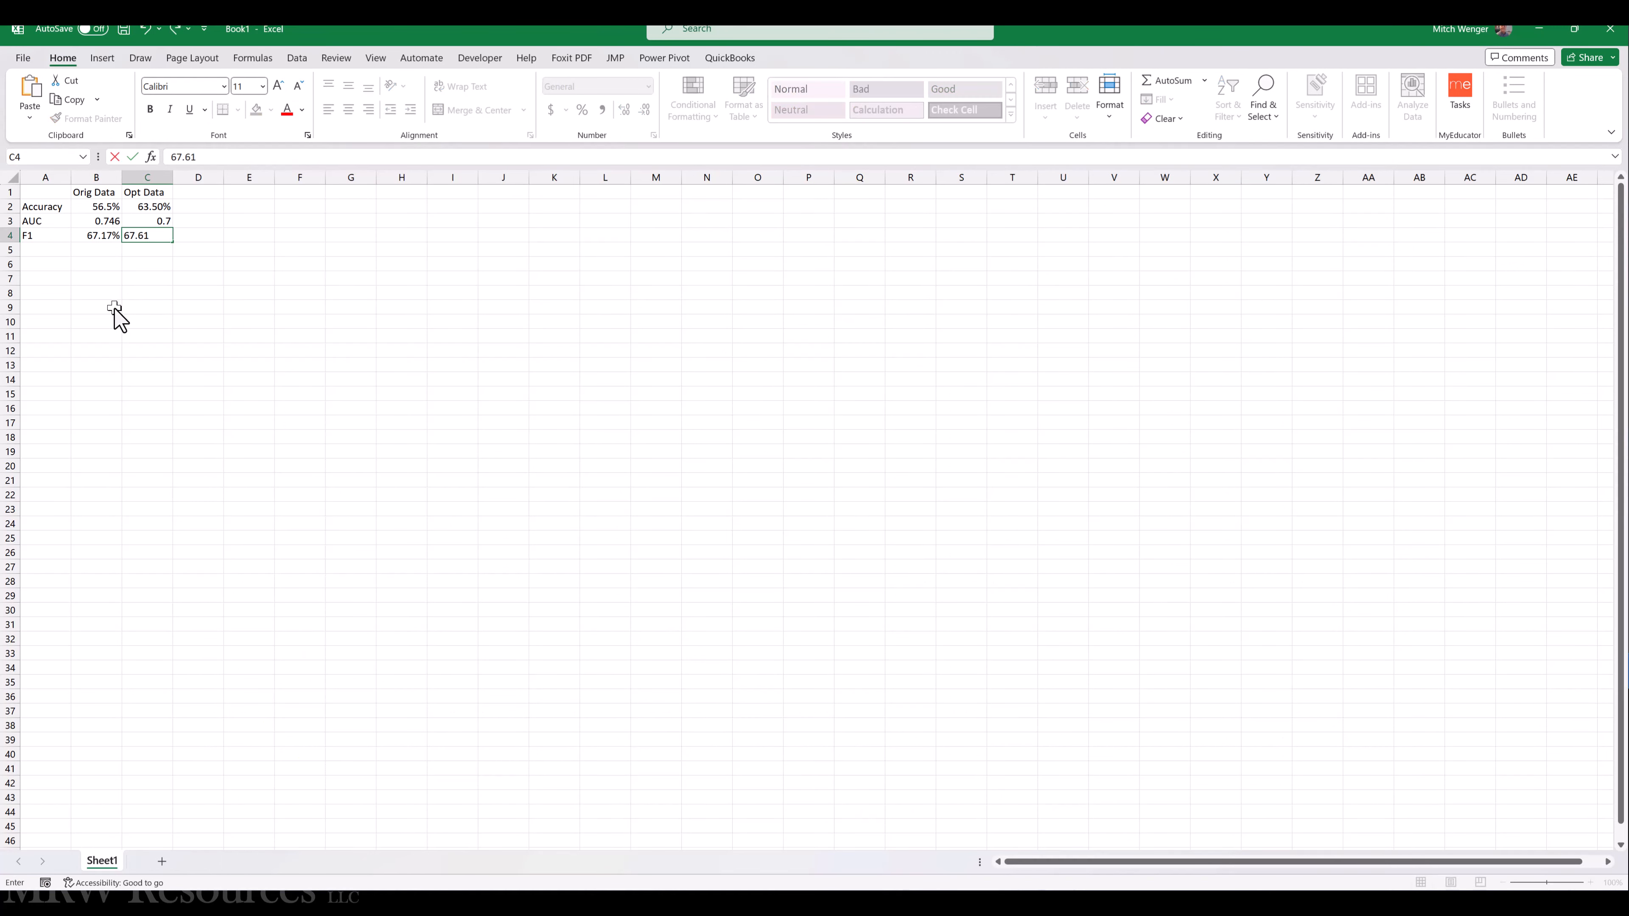
key("ctrl+Return")
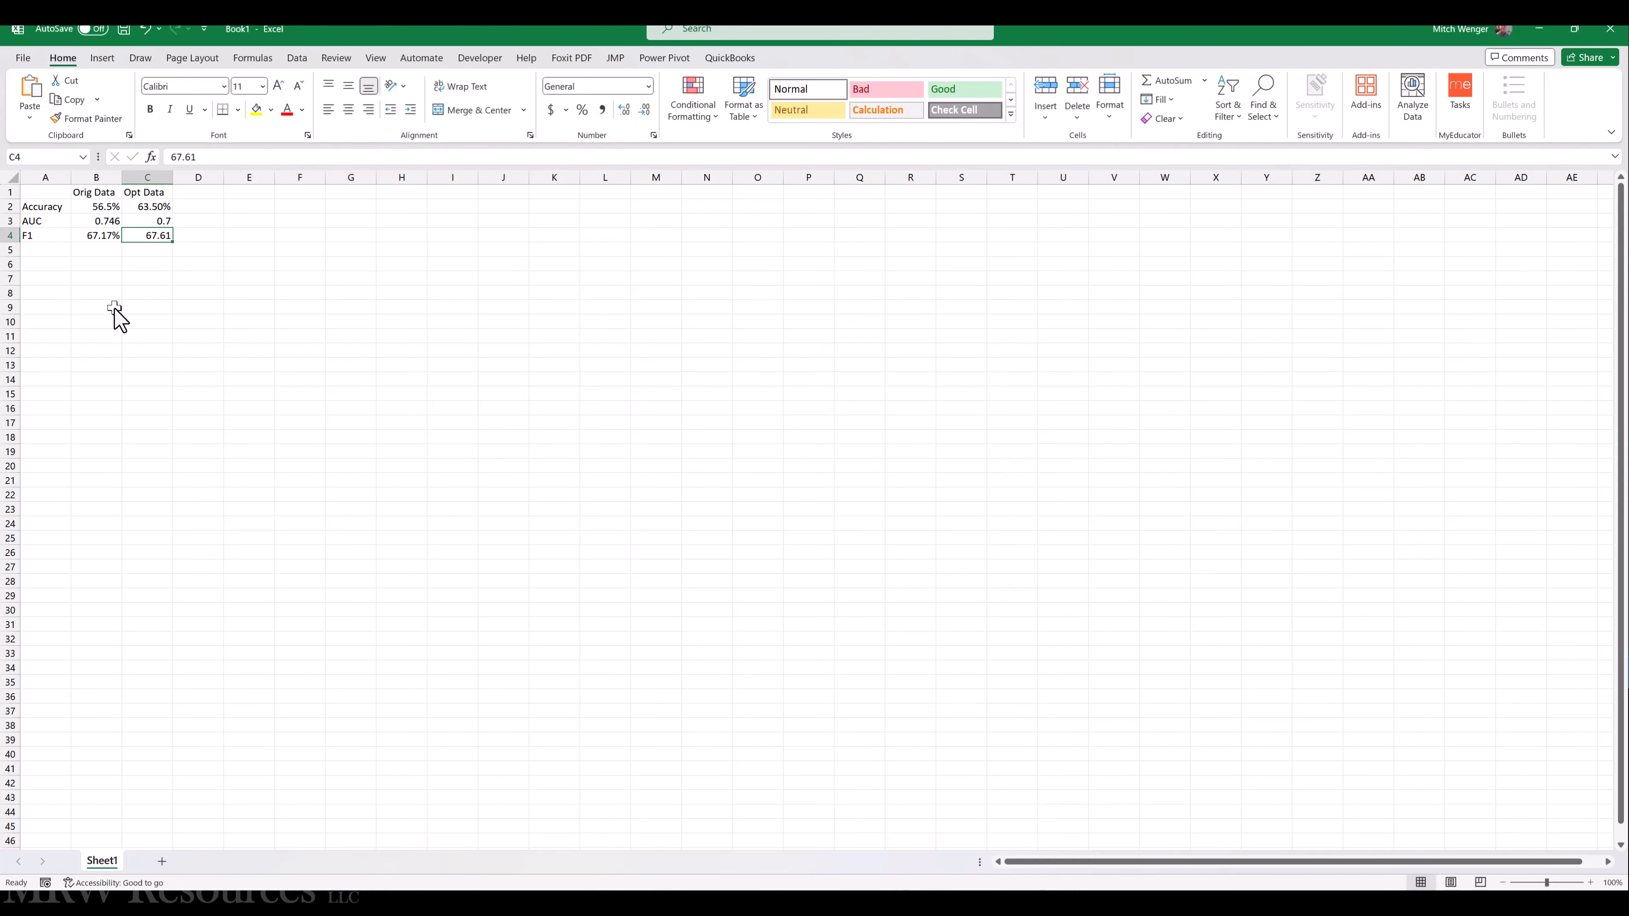
Review Split Validation (2)'s subprocess in RapidMiner's process design, compare the metrics in Excel, and return to RapidMiner
key("alt+Tab")
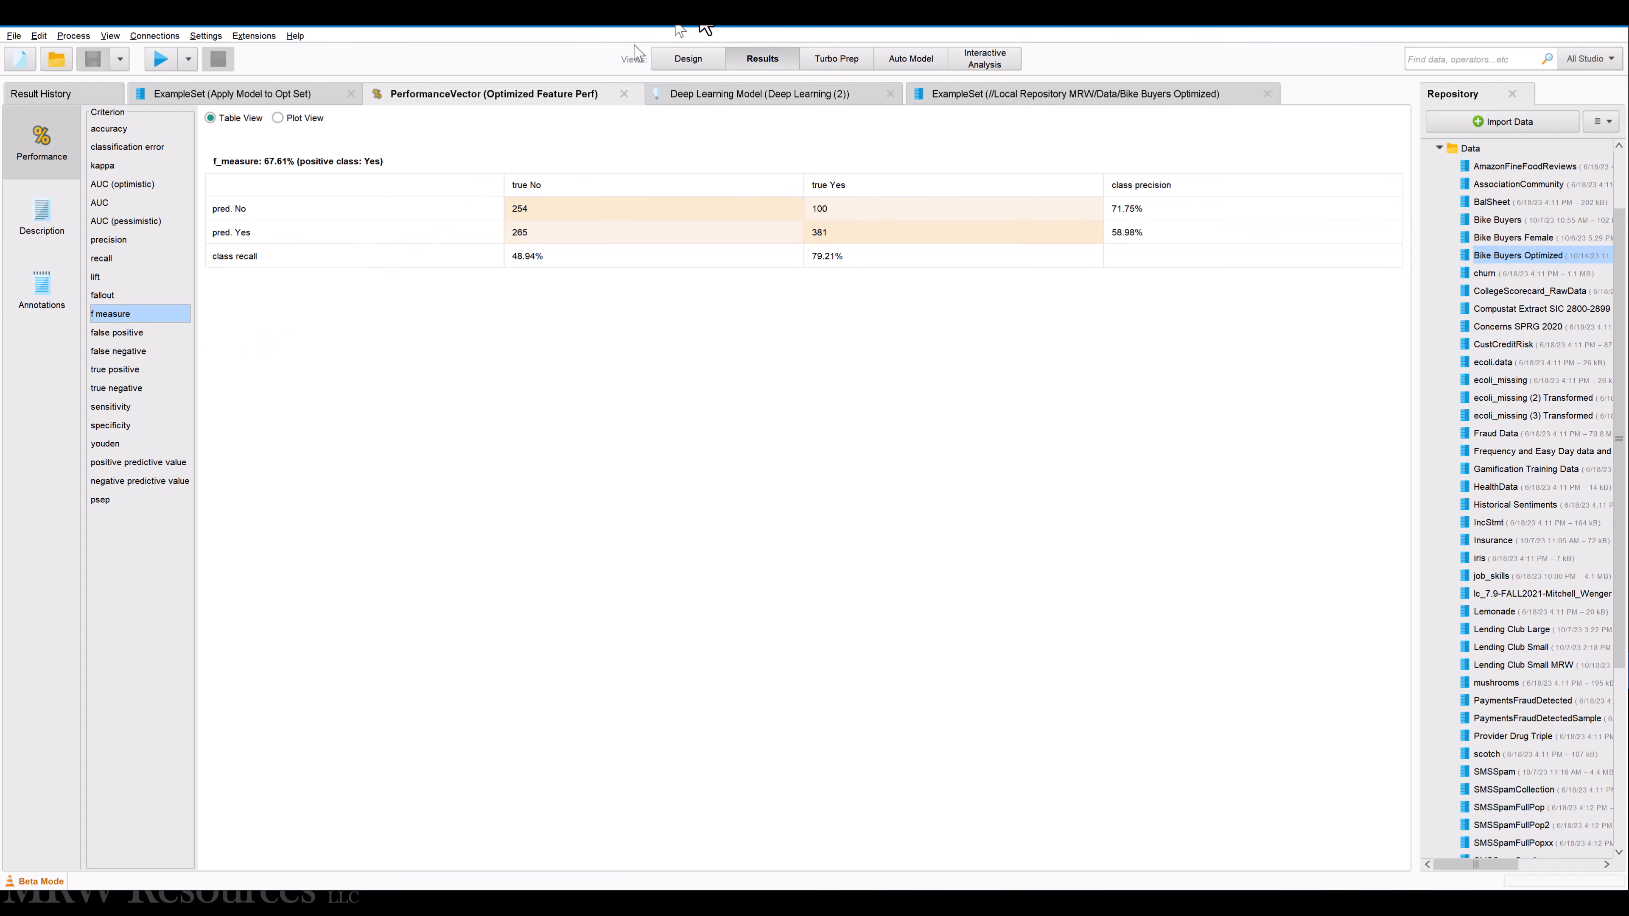
left_click(687, 58)
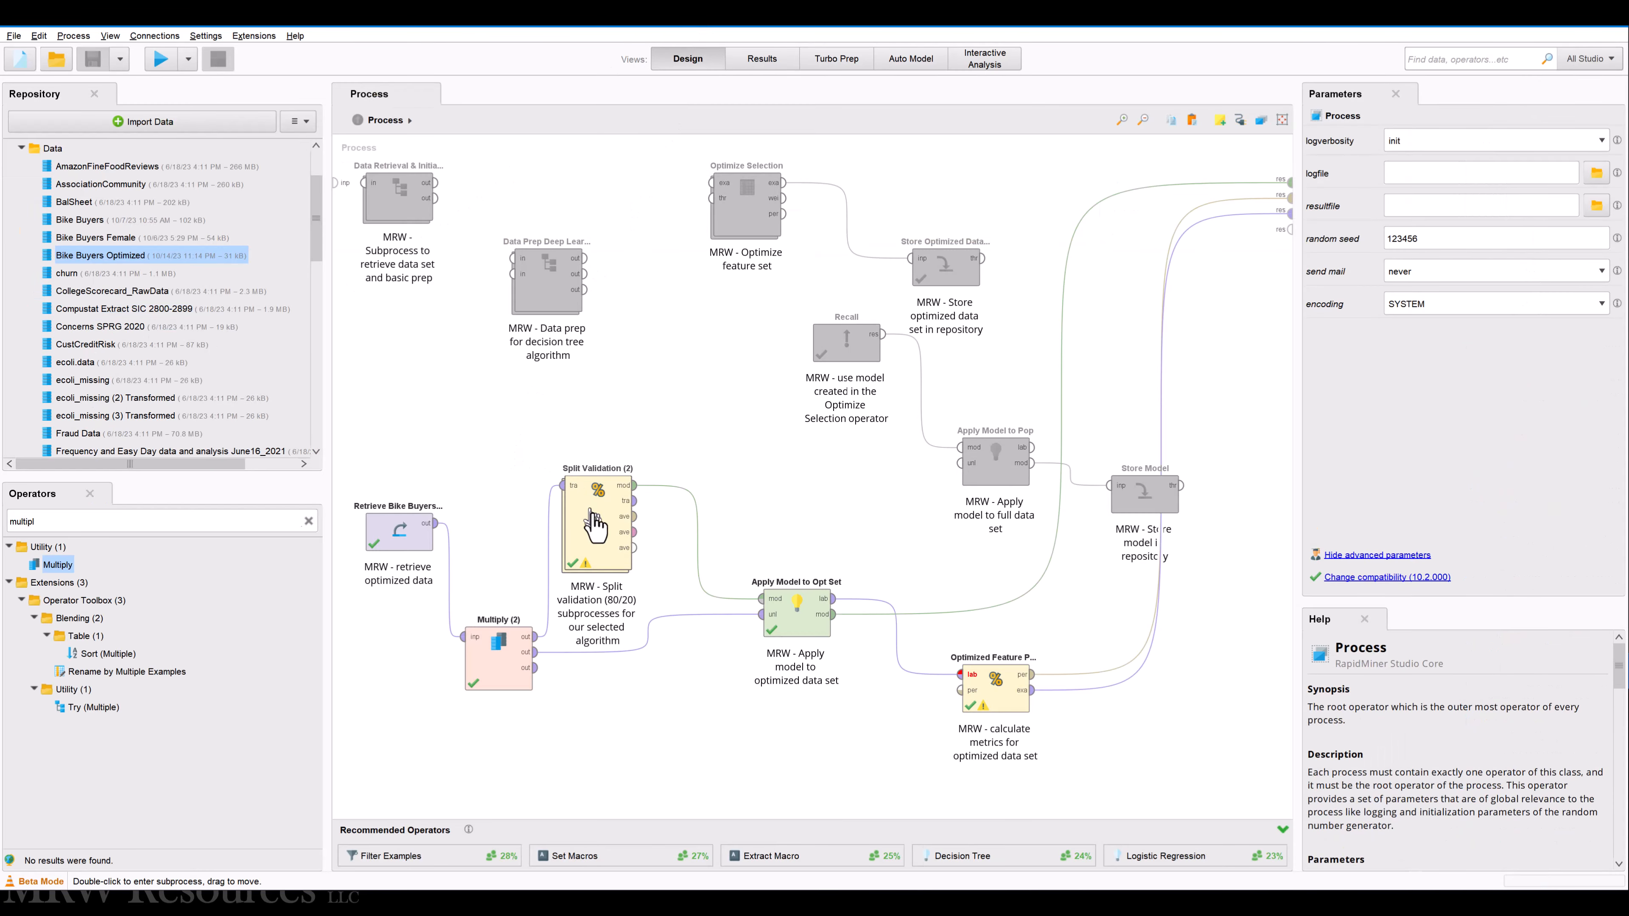
double_click(594, 525)
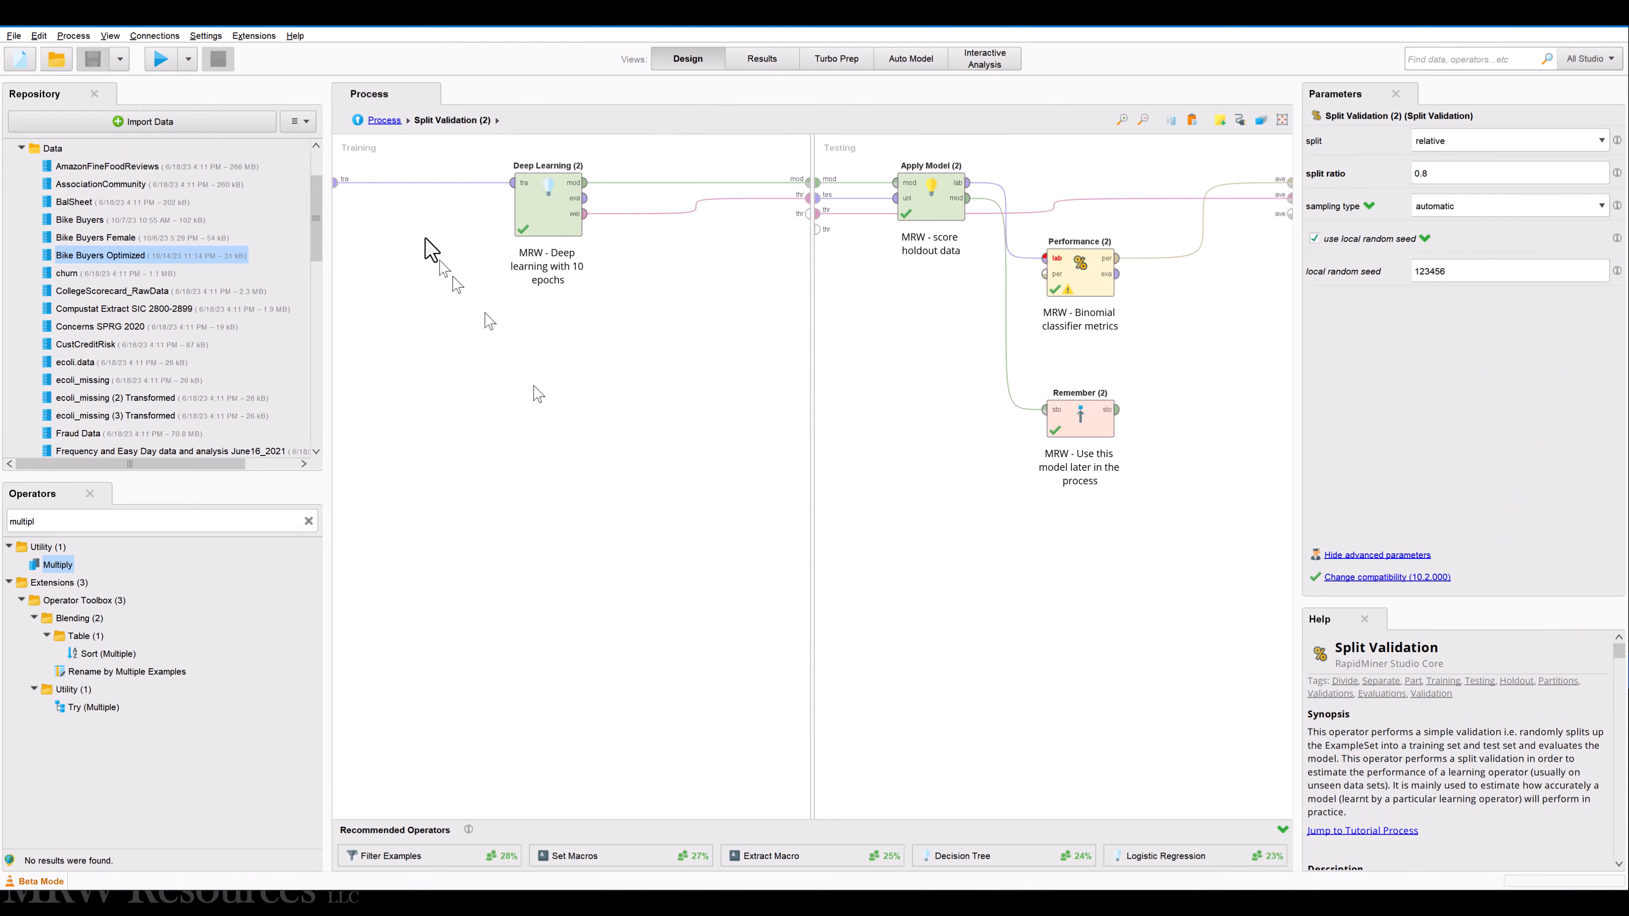
left_click(383, 120)
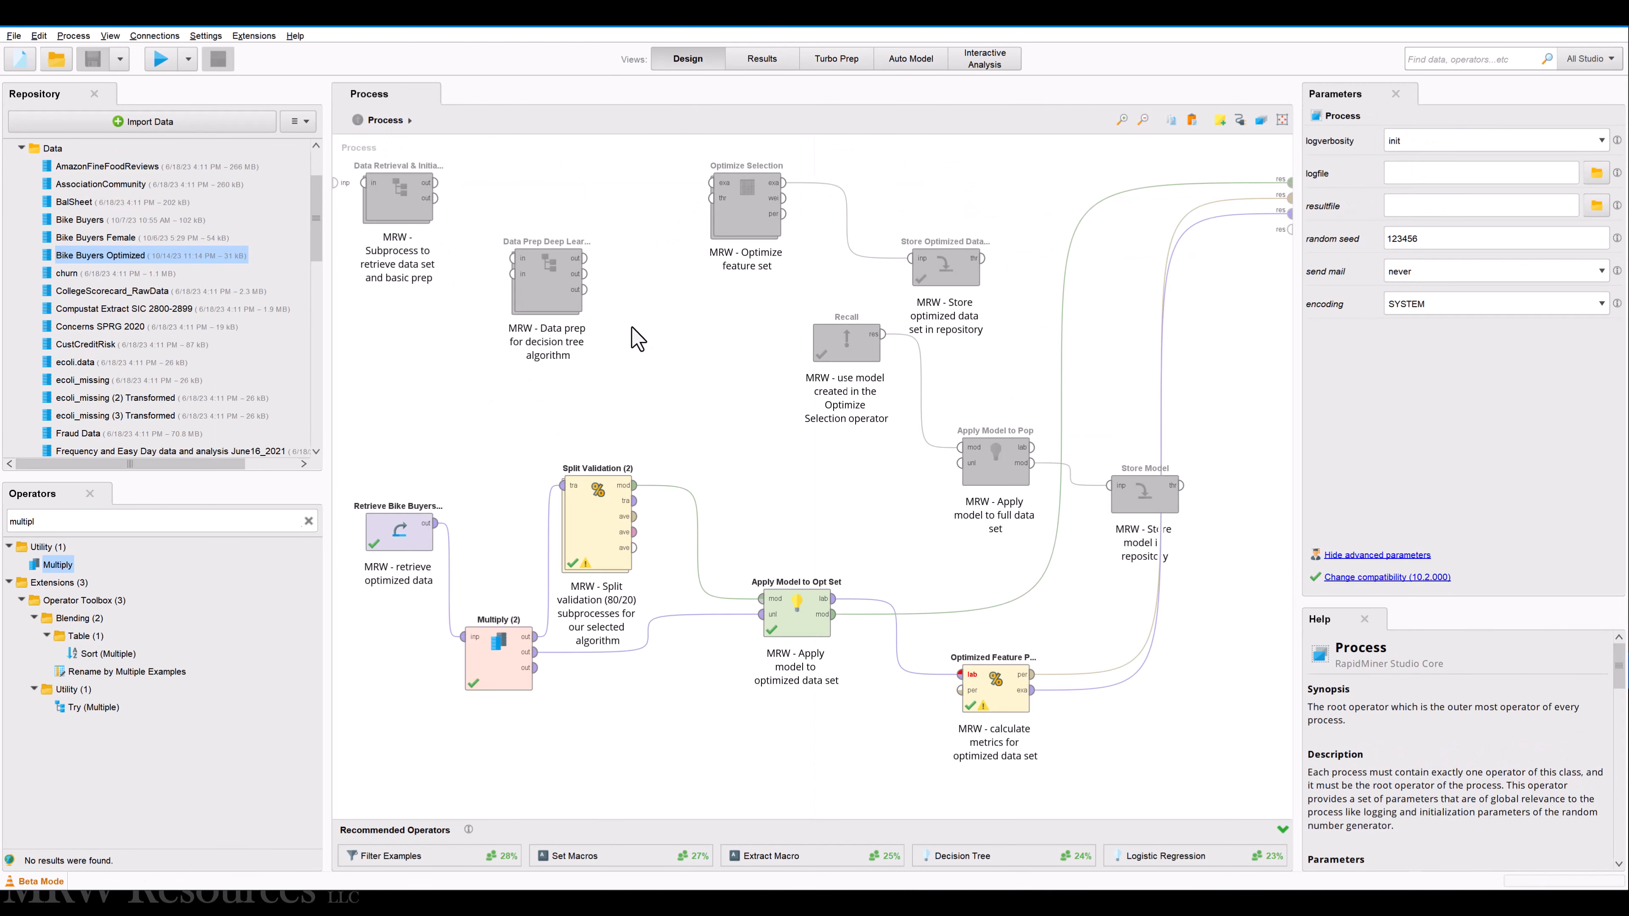
key("alt+Tab")
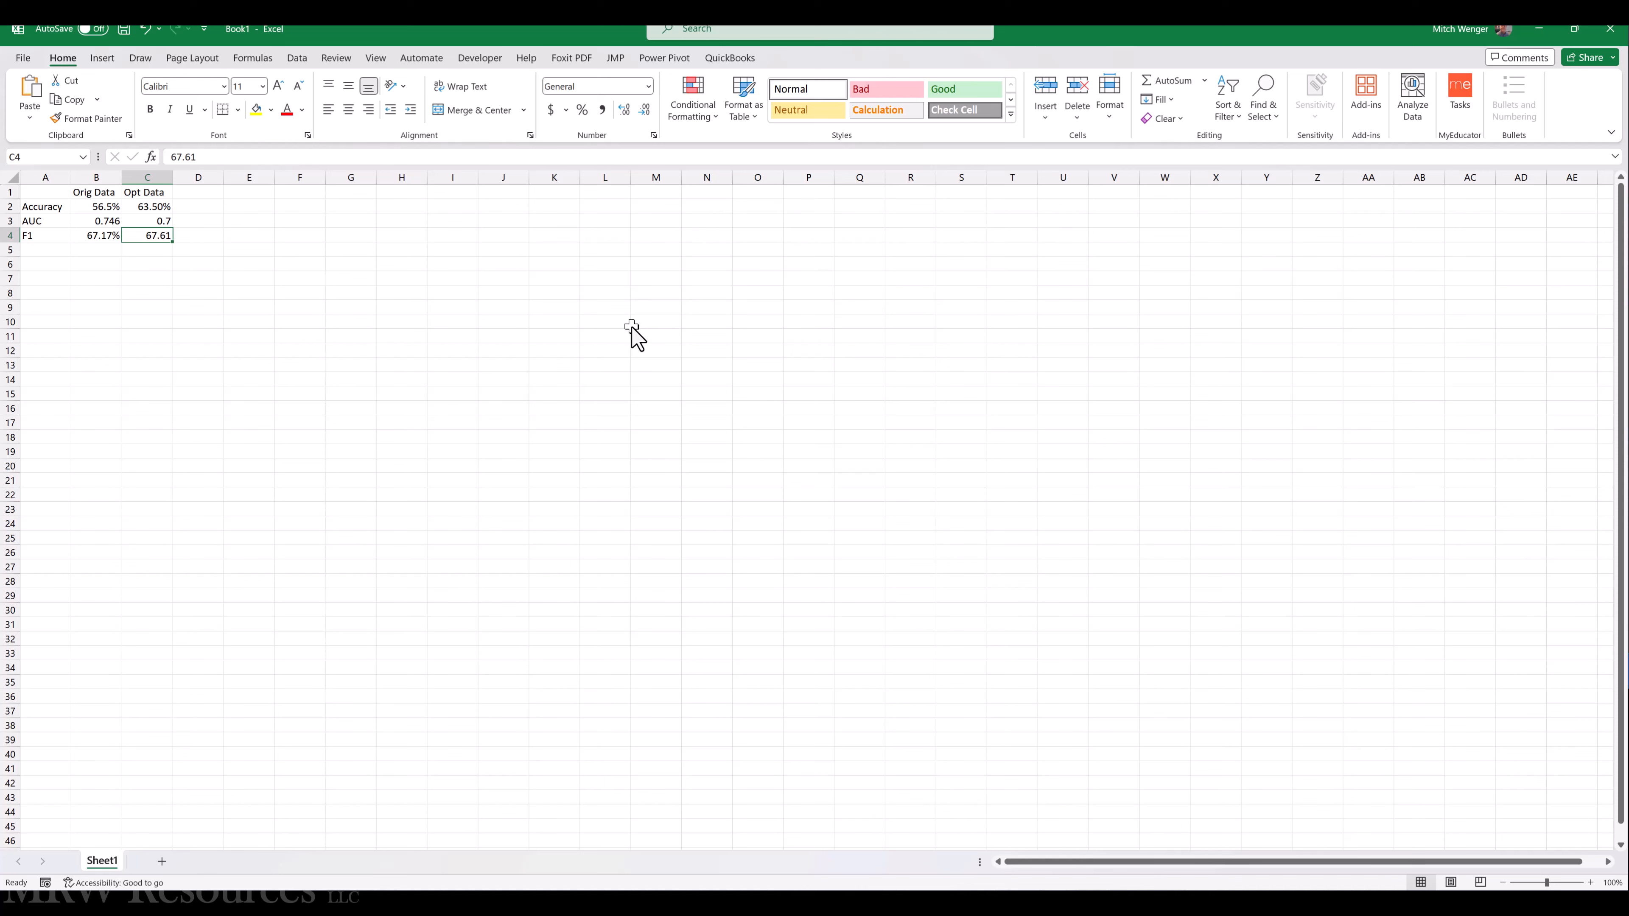
key("alt+Tab")
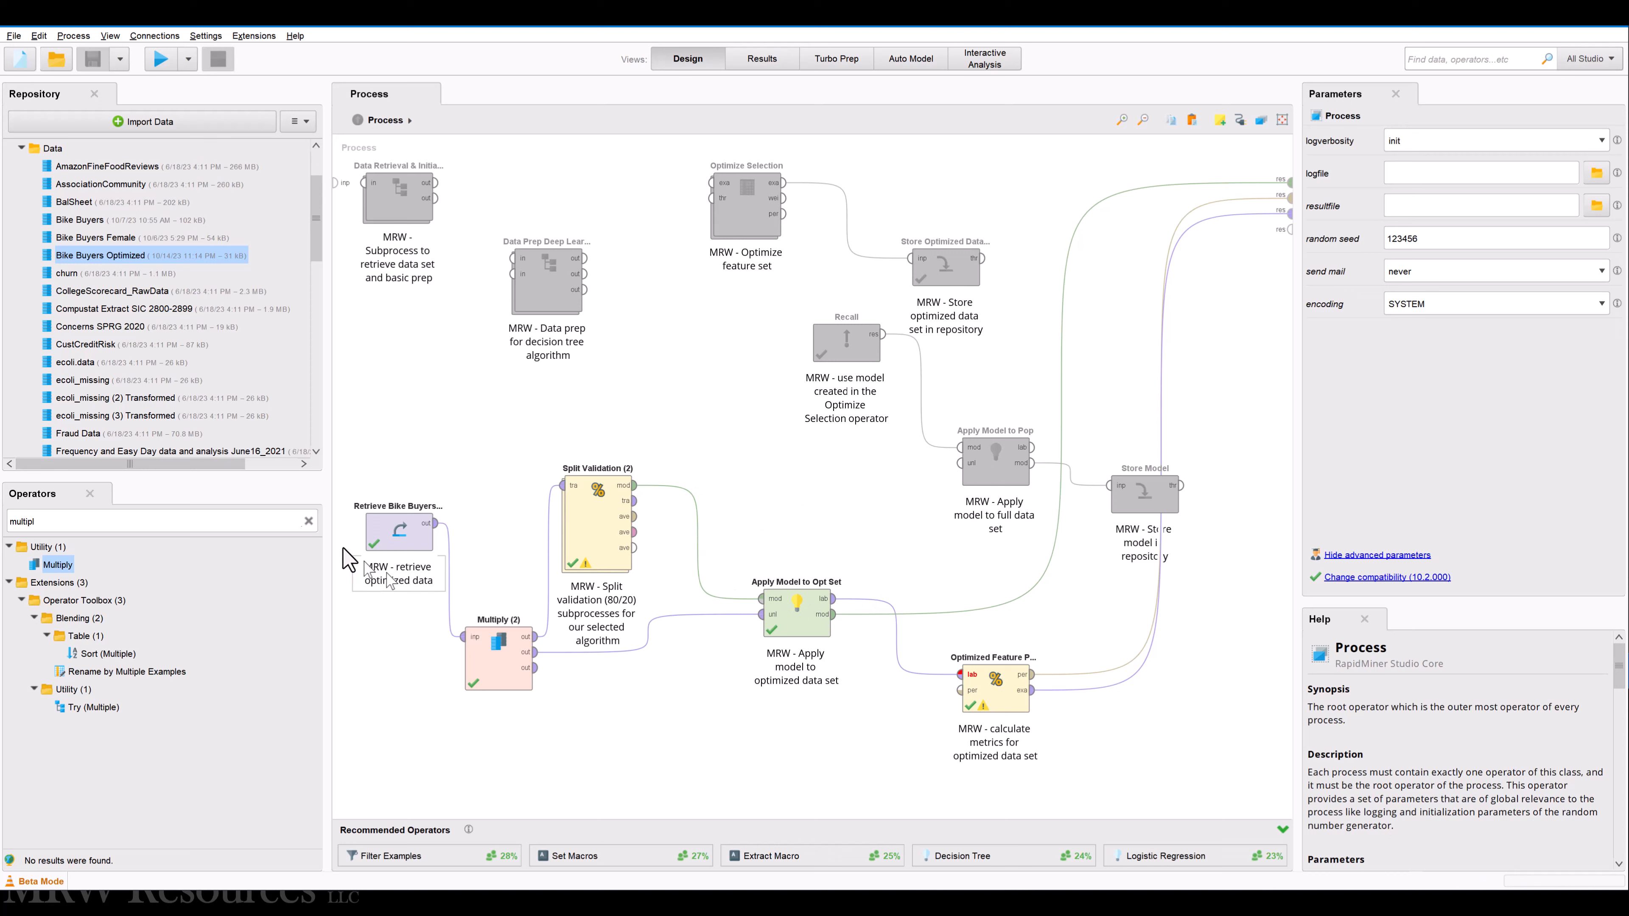
Examine the attributes in the stored Bike Buyers Optimized data and the Optimize Selection parameters in the process design
double_click(101, 257)
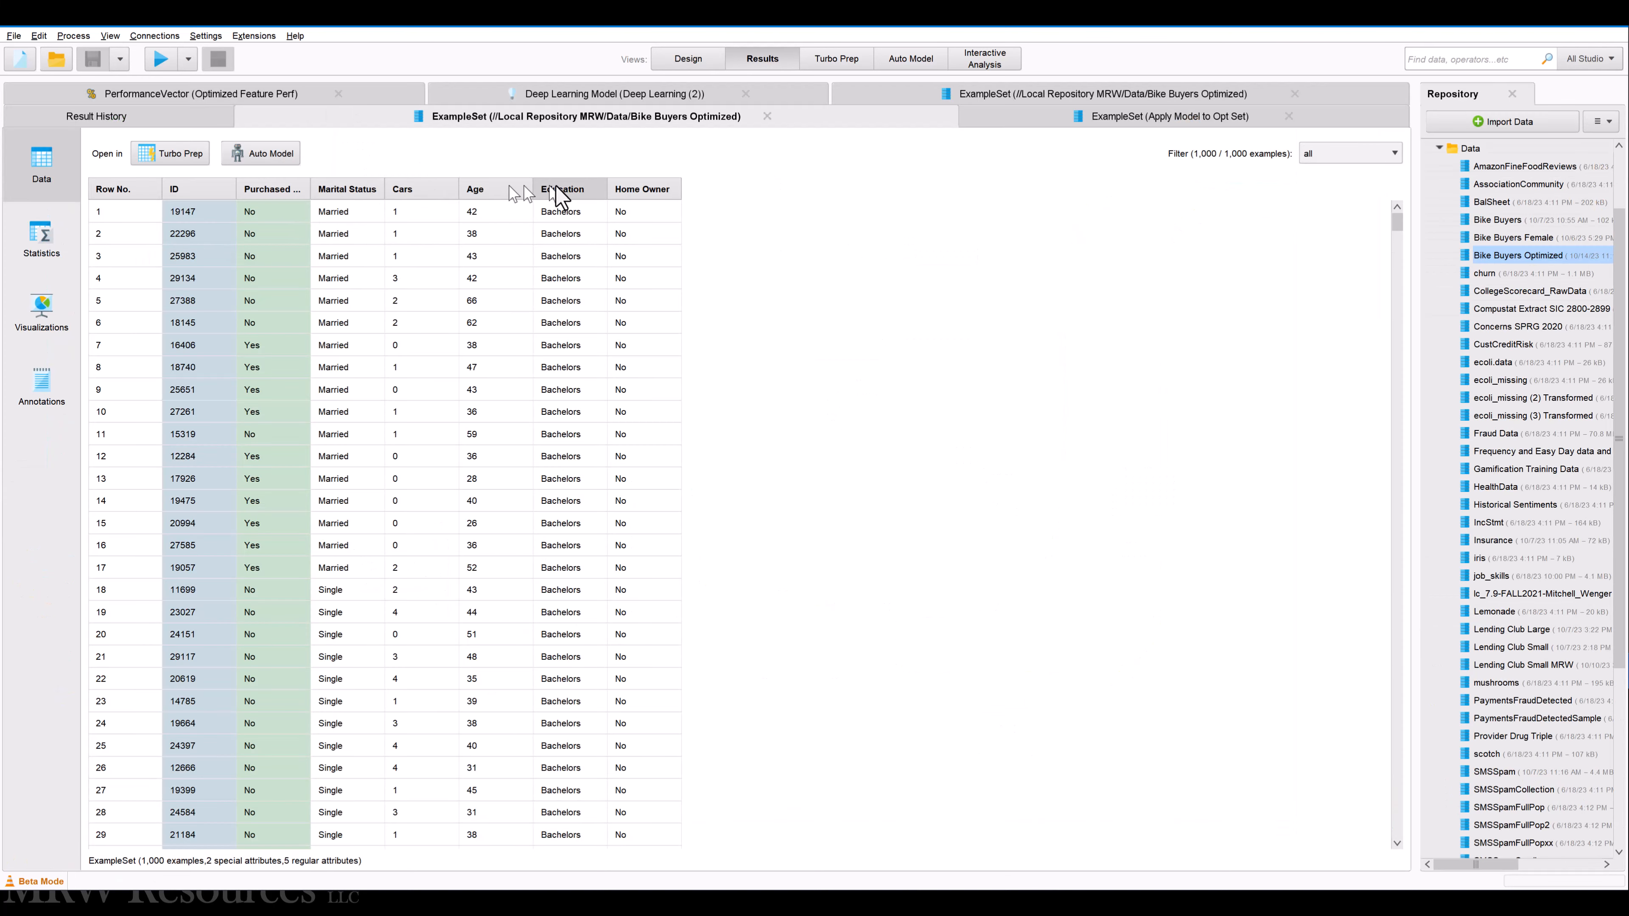
left_click(688, 59)
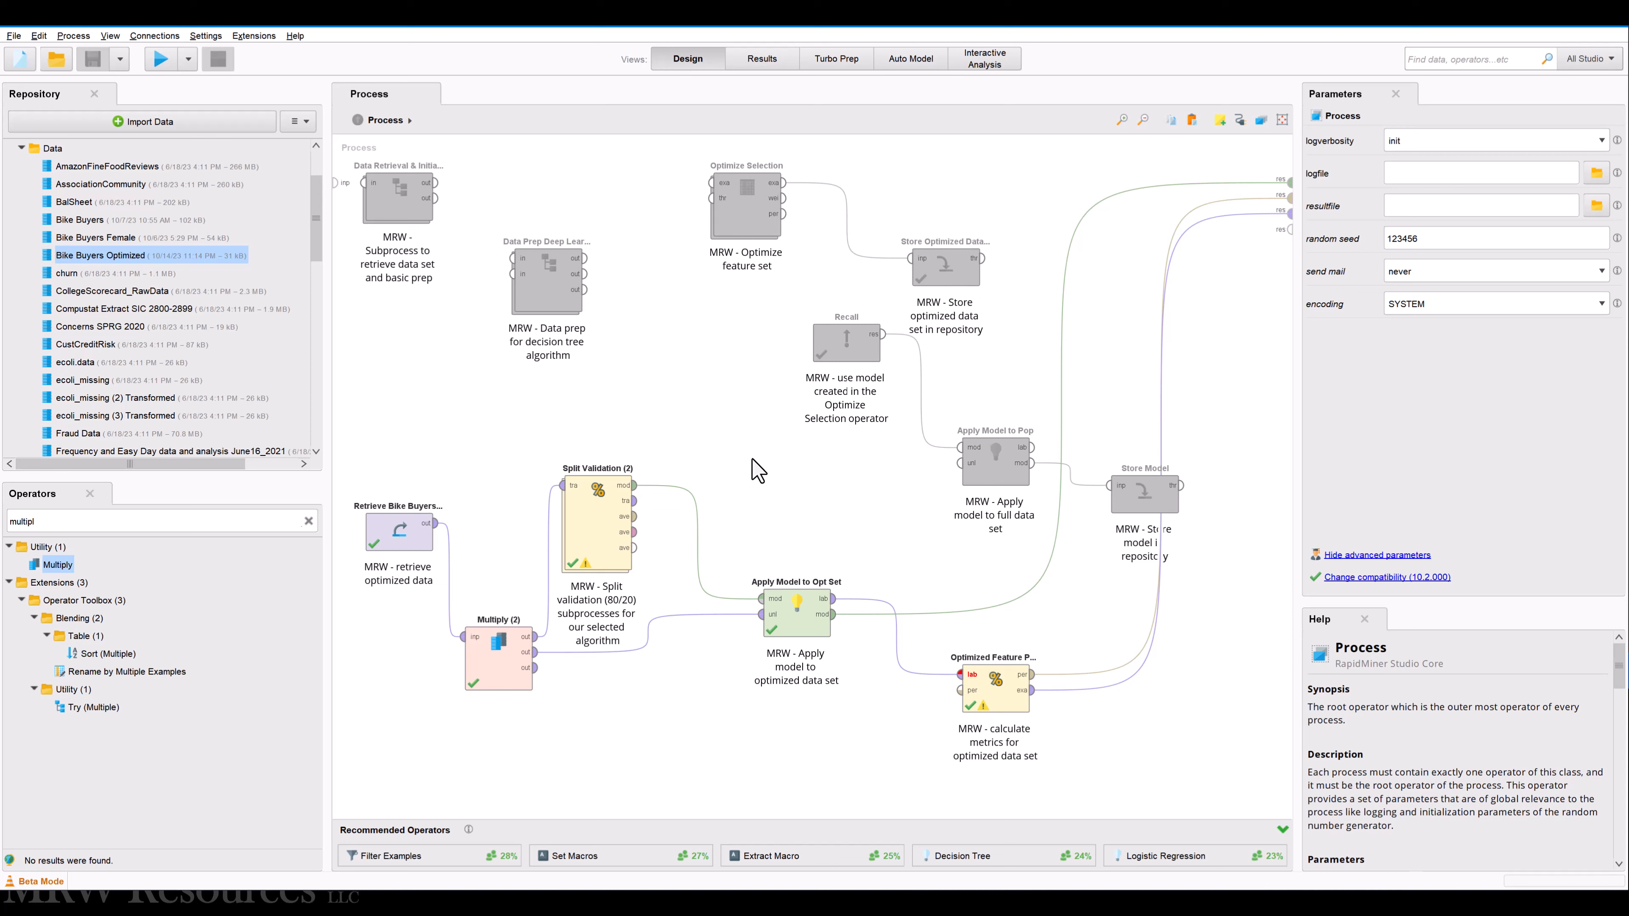
left_click(763, 197)
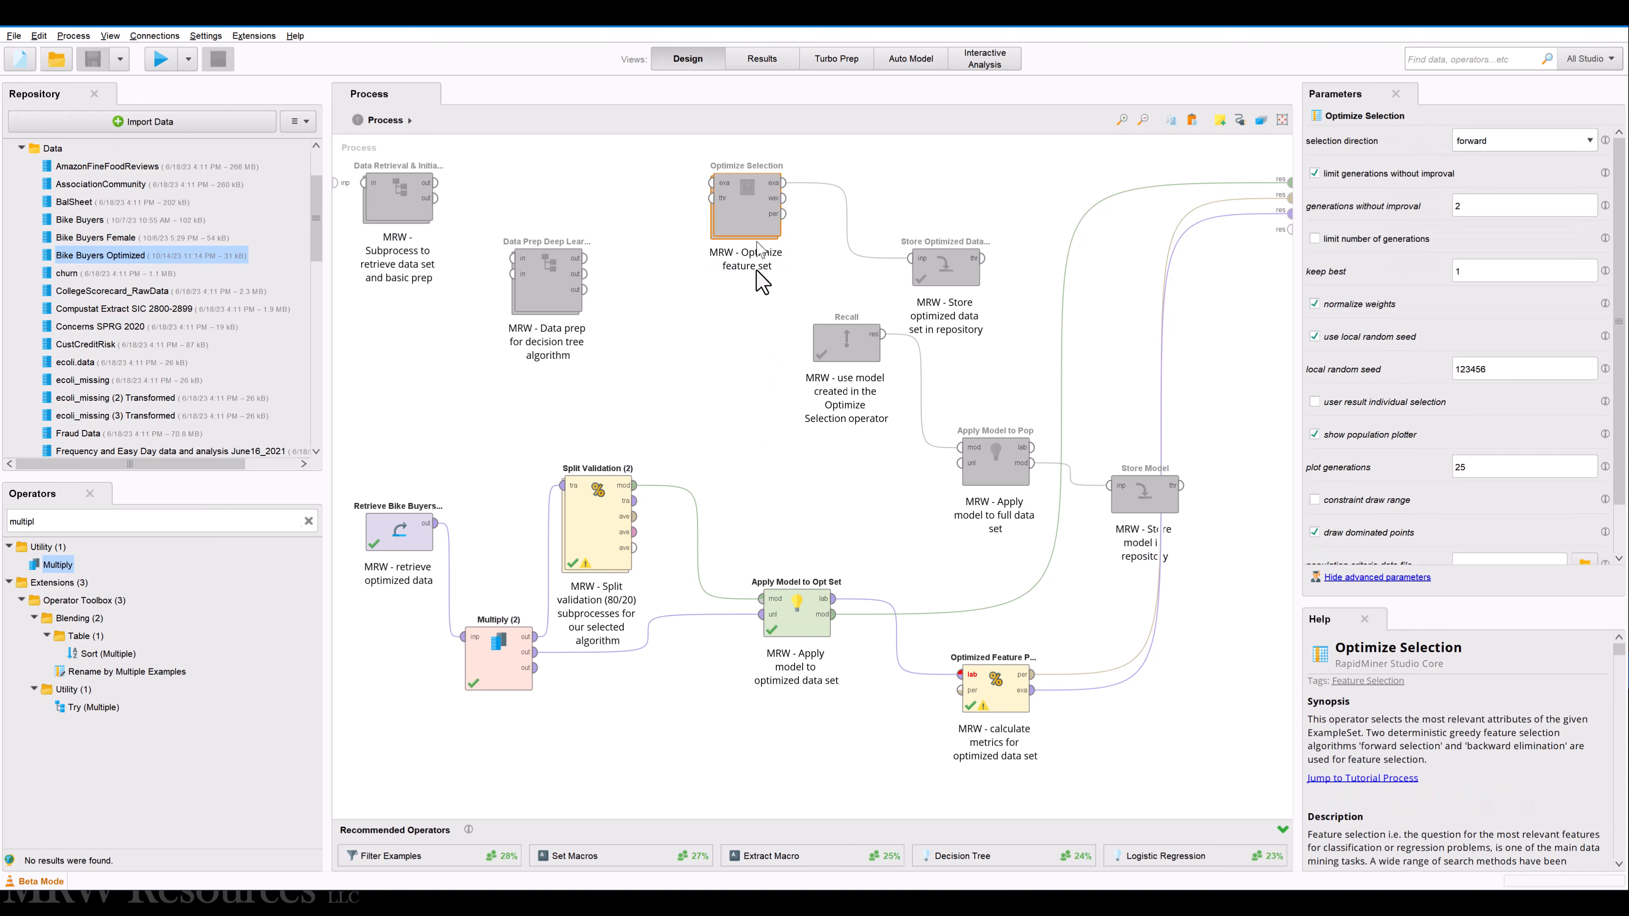
left_click(729, 388)
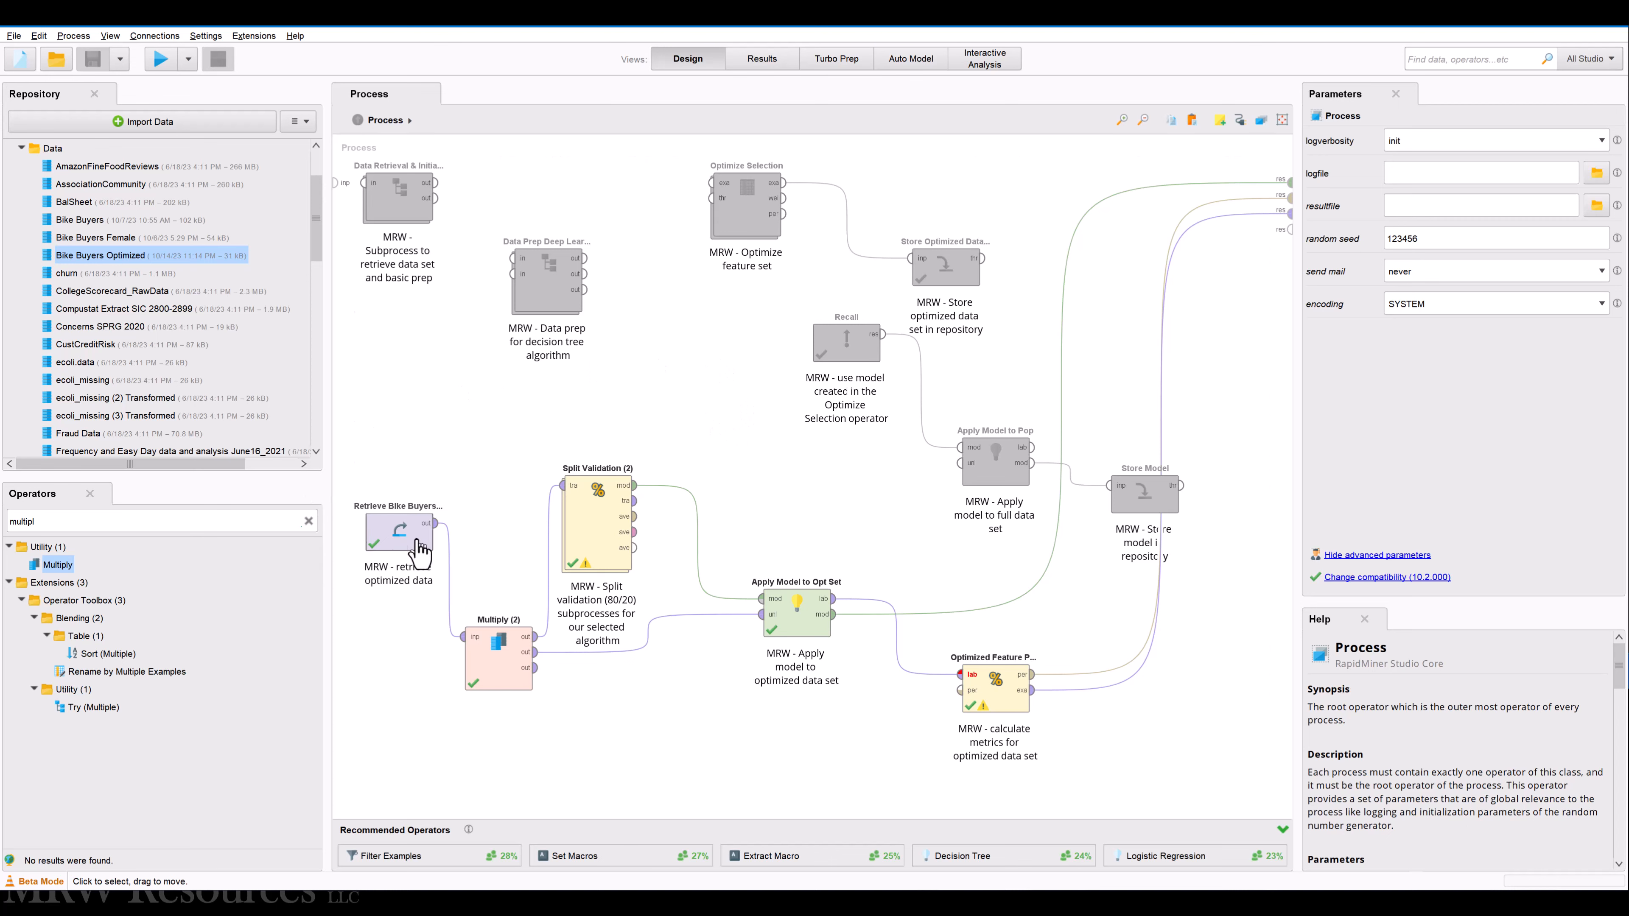
Delete Retrieve Bike Buyers Optimized, Multiply (2), Split Validation (2), Apply Model to Opt Set and the optimized feature performance operator from the process
left_click(409, 542)
key("Delete")
left_click(491, 663)
key("Delete")
left_click(596, 532)
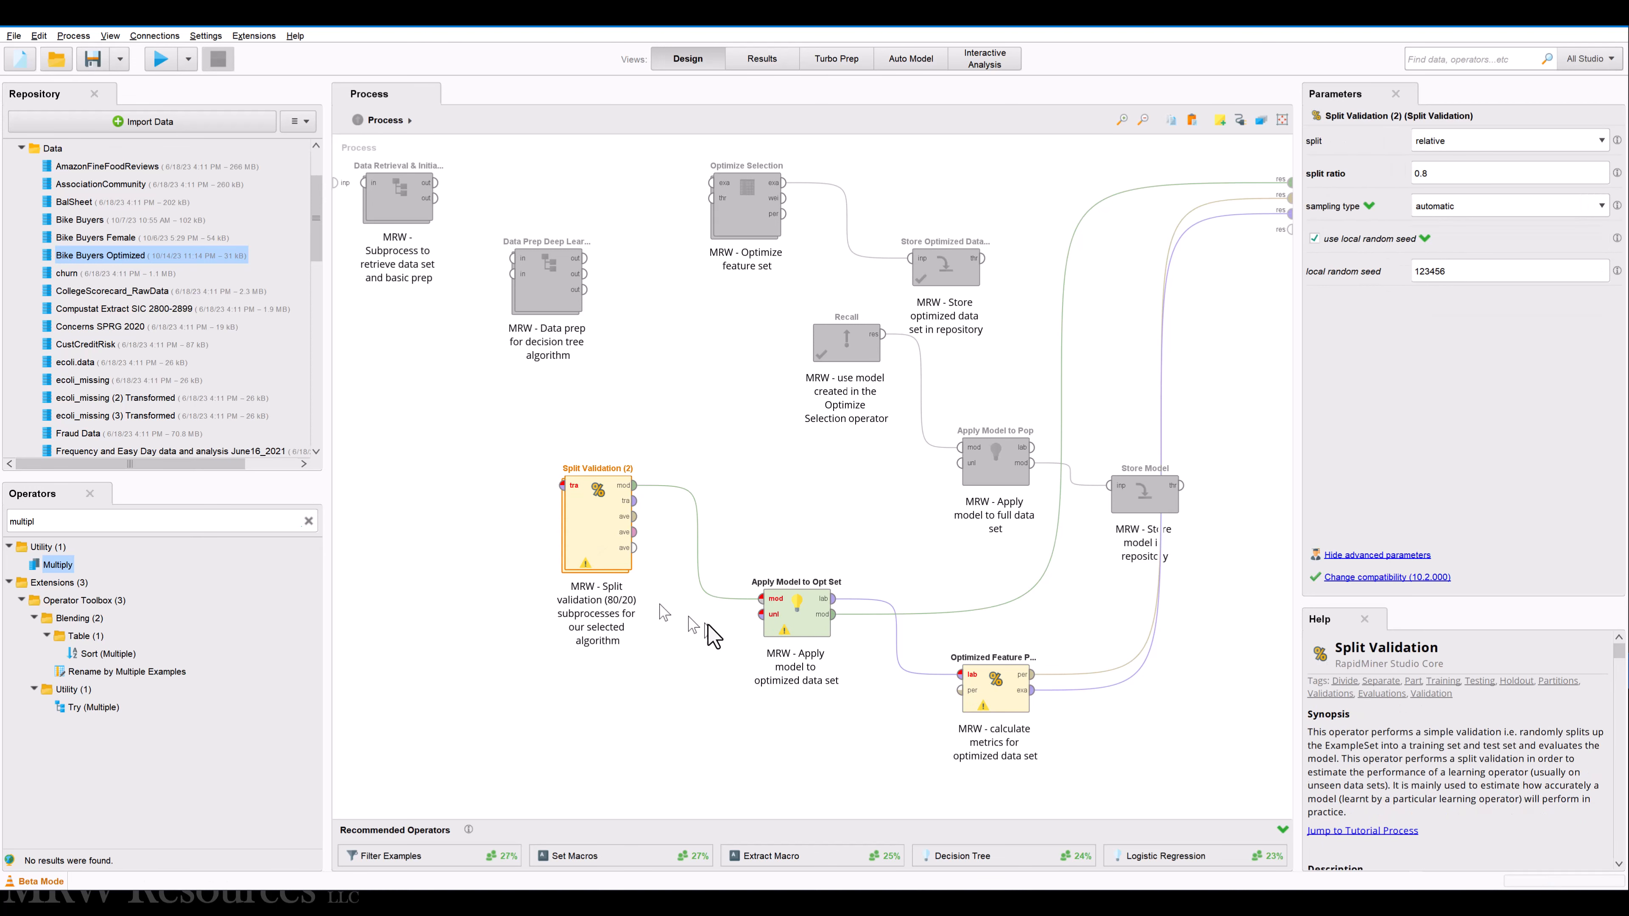
key("Delete")
left_click(817, 635)
key("Delete")
left_click(993, 686)
key("Delete")
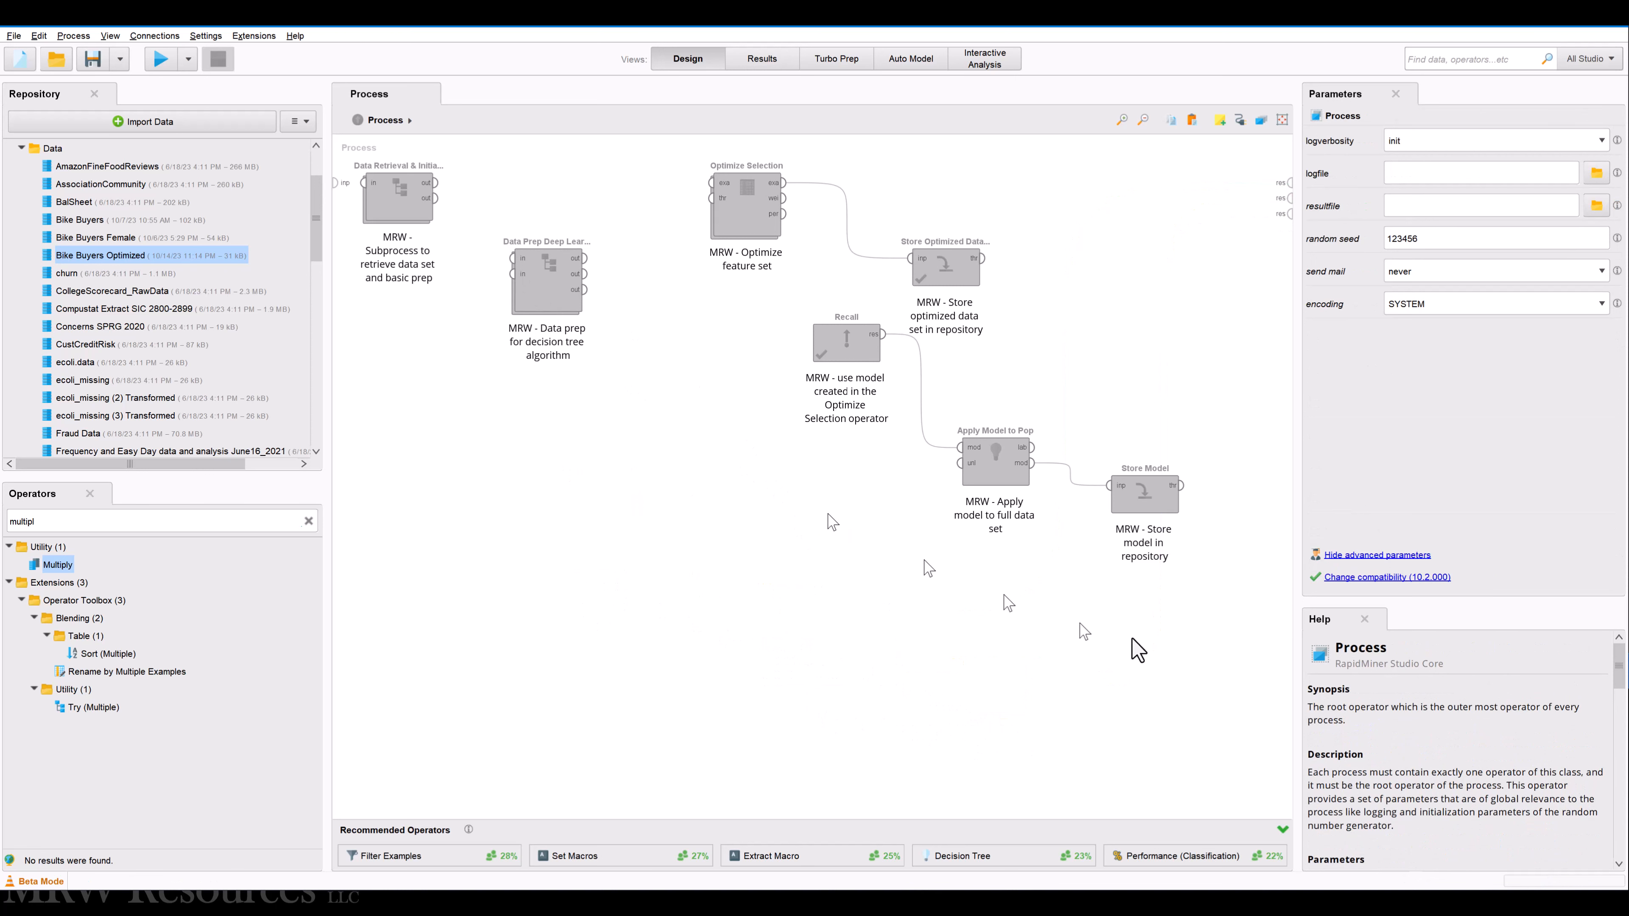
Enable all seven disabled operators remaining in the main process
left_click_drag(1236, 623, 352, 154)
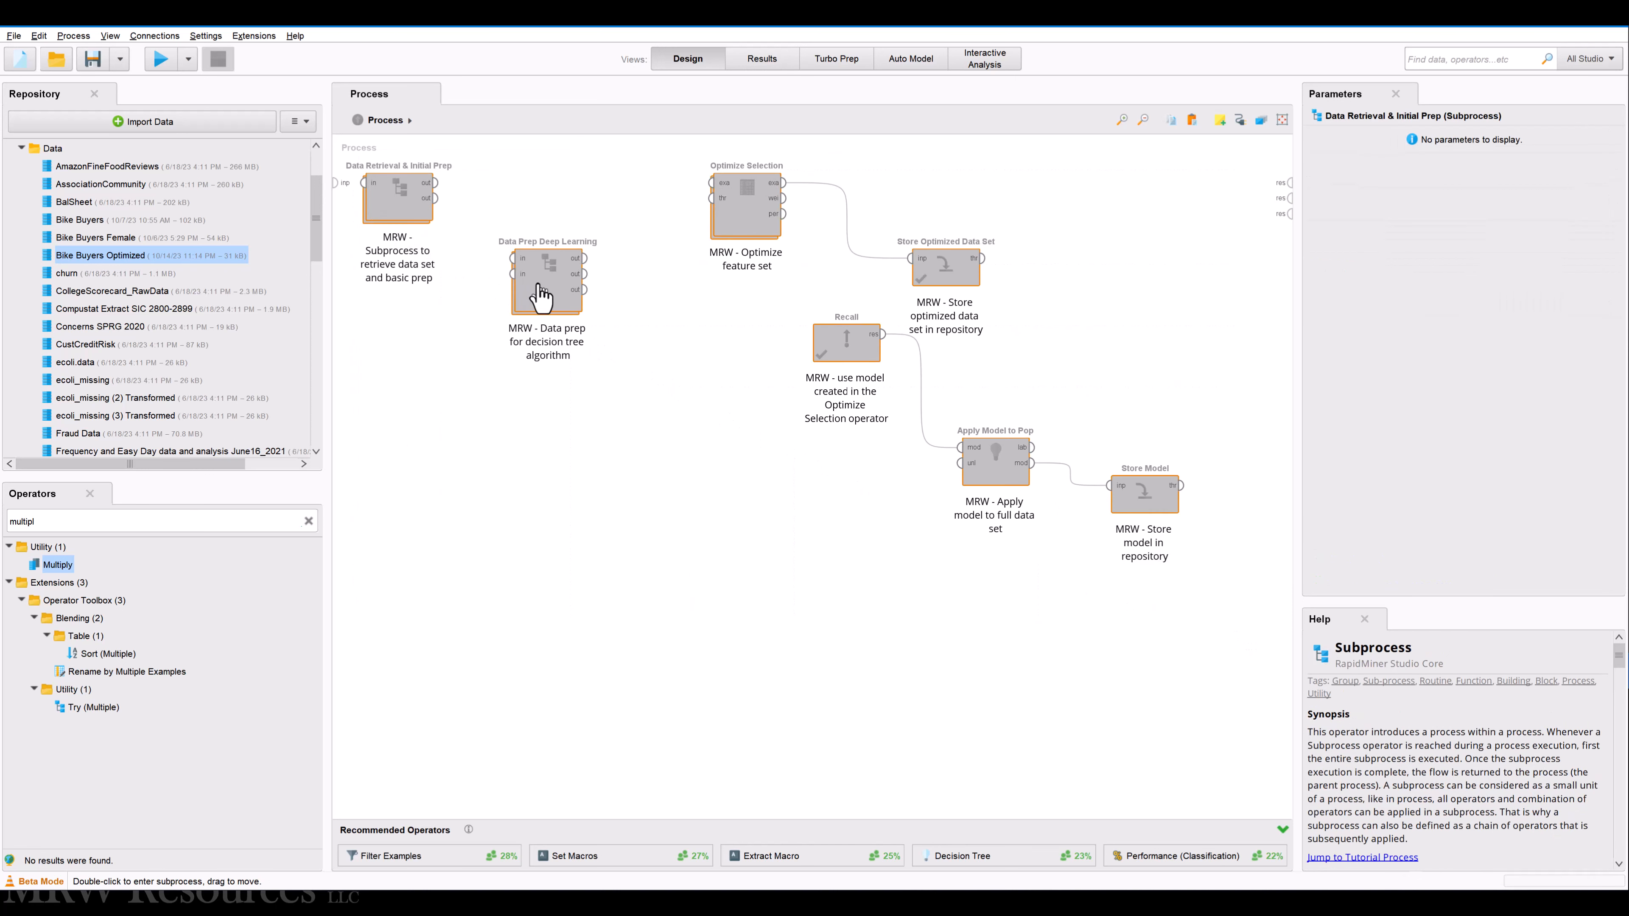
right_click(537, 285)
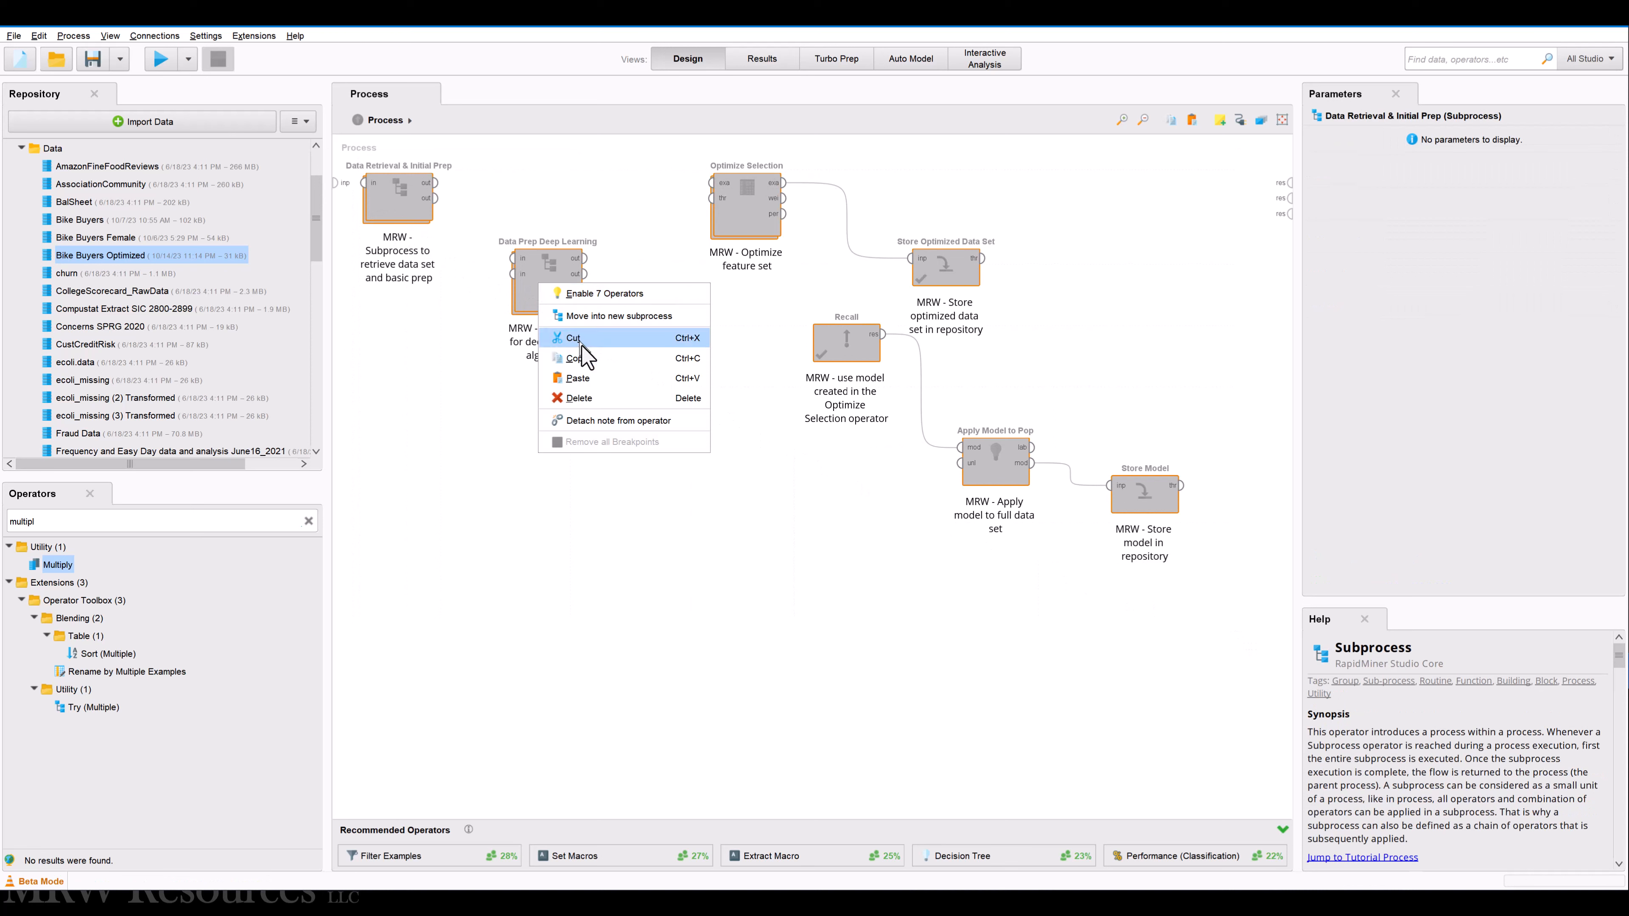
left_click(580, 293)
Move the Split Validation operator out of the Optimize Selection subprocess and into the main process
left_click(729, 211)
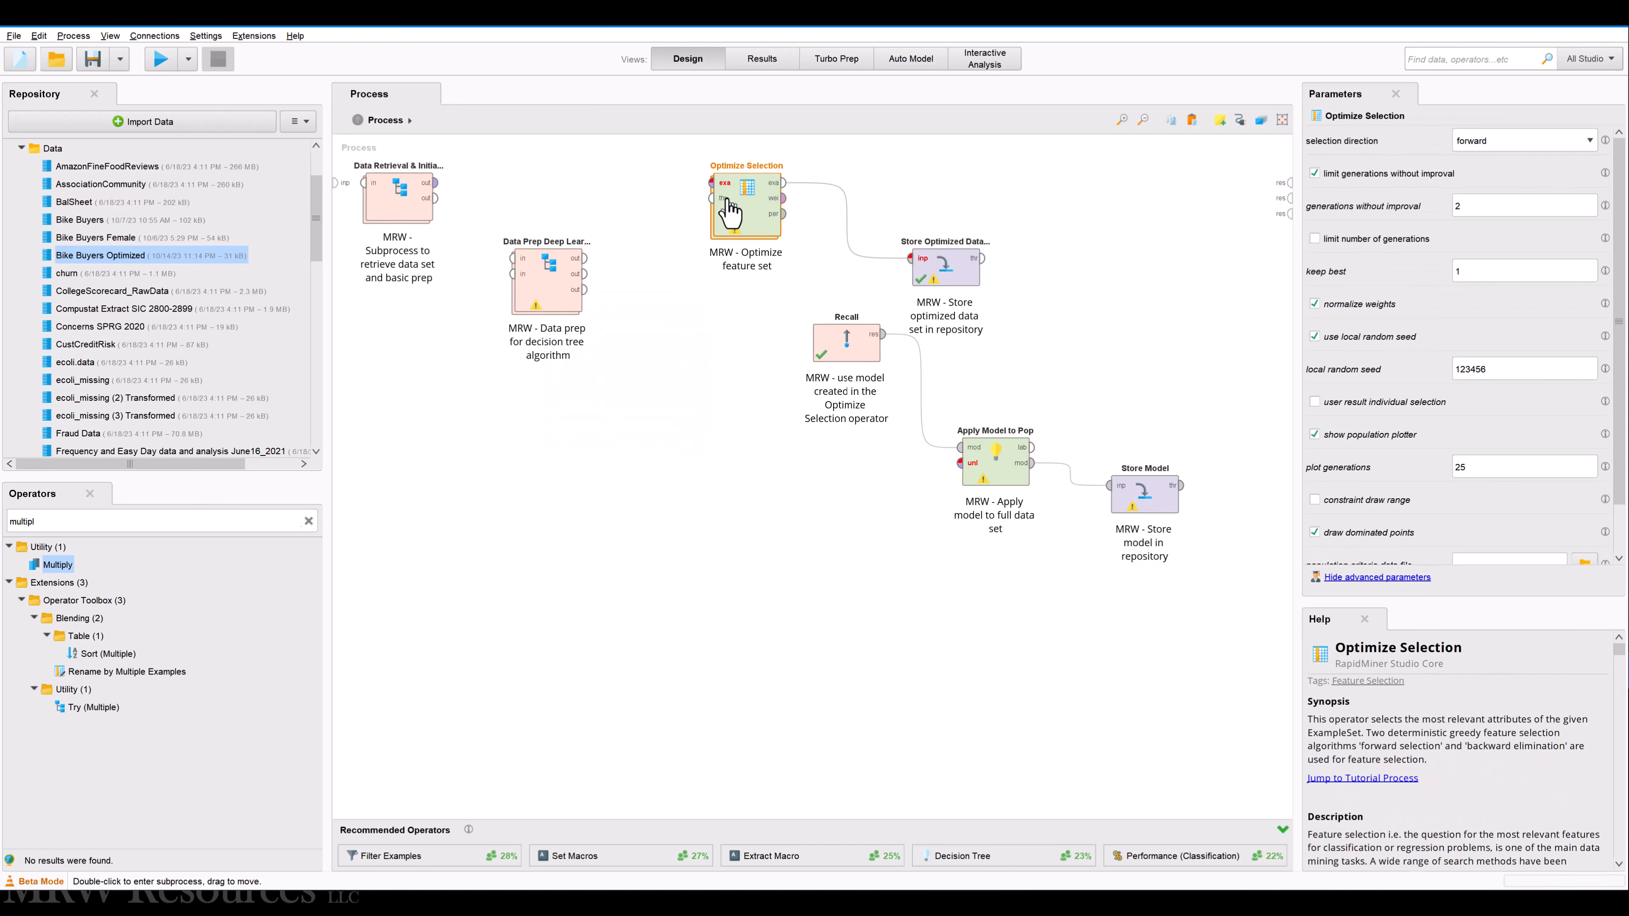
double_click(729, 210)
left_click(585, 225)
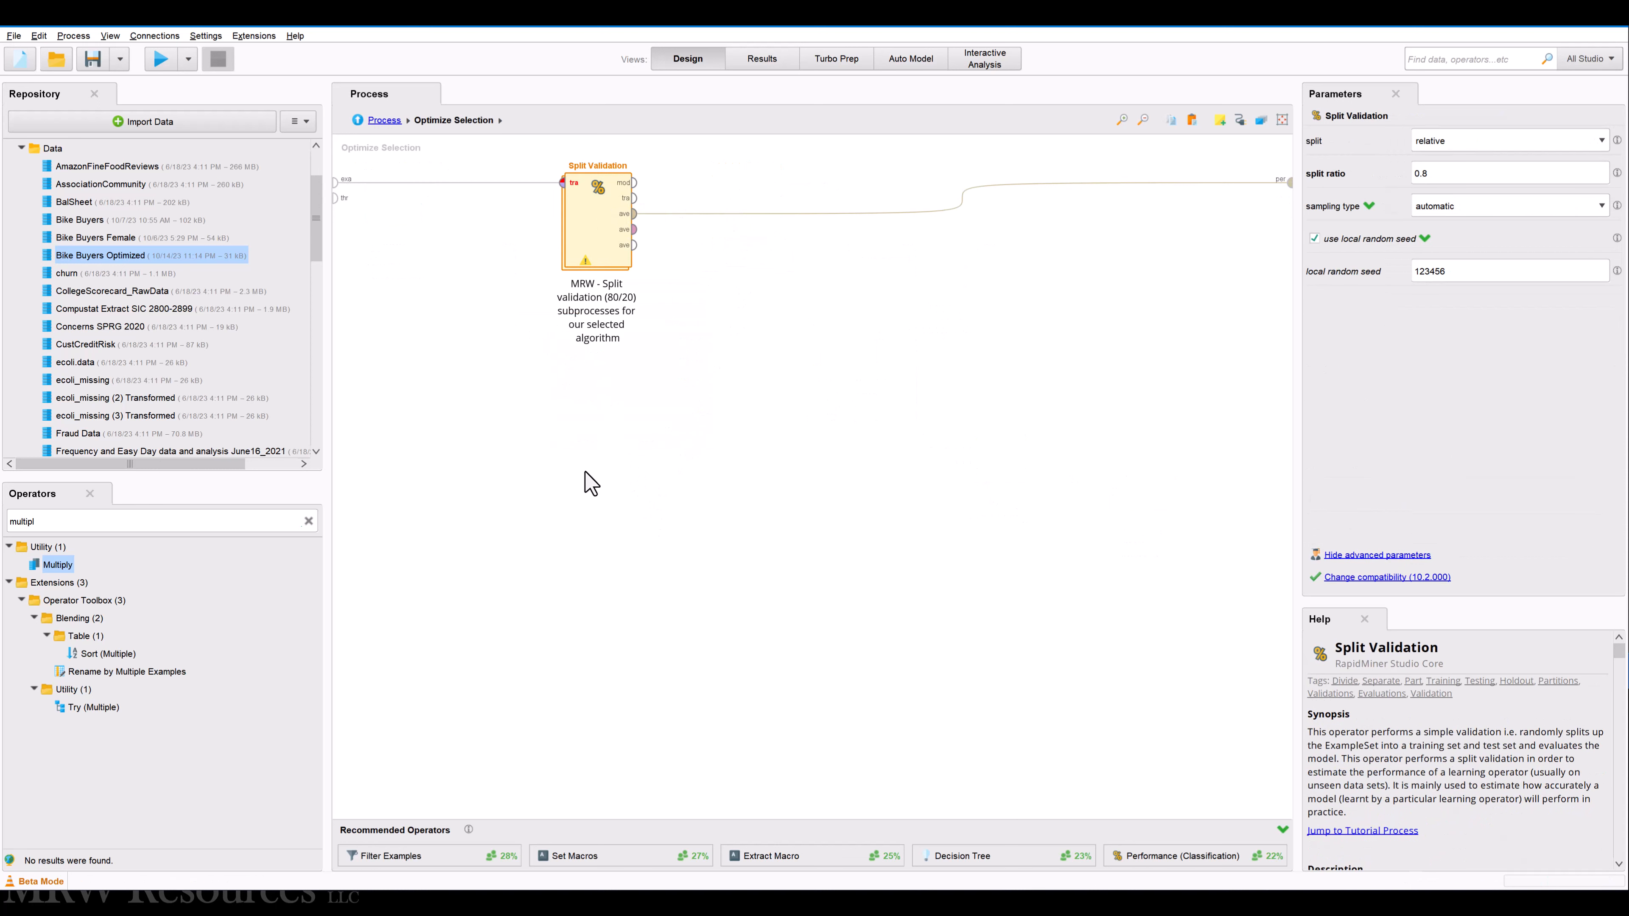
key("Delete")
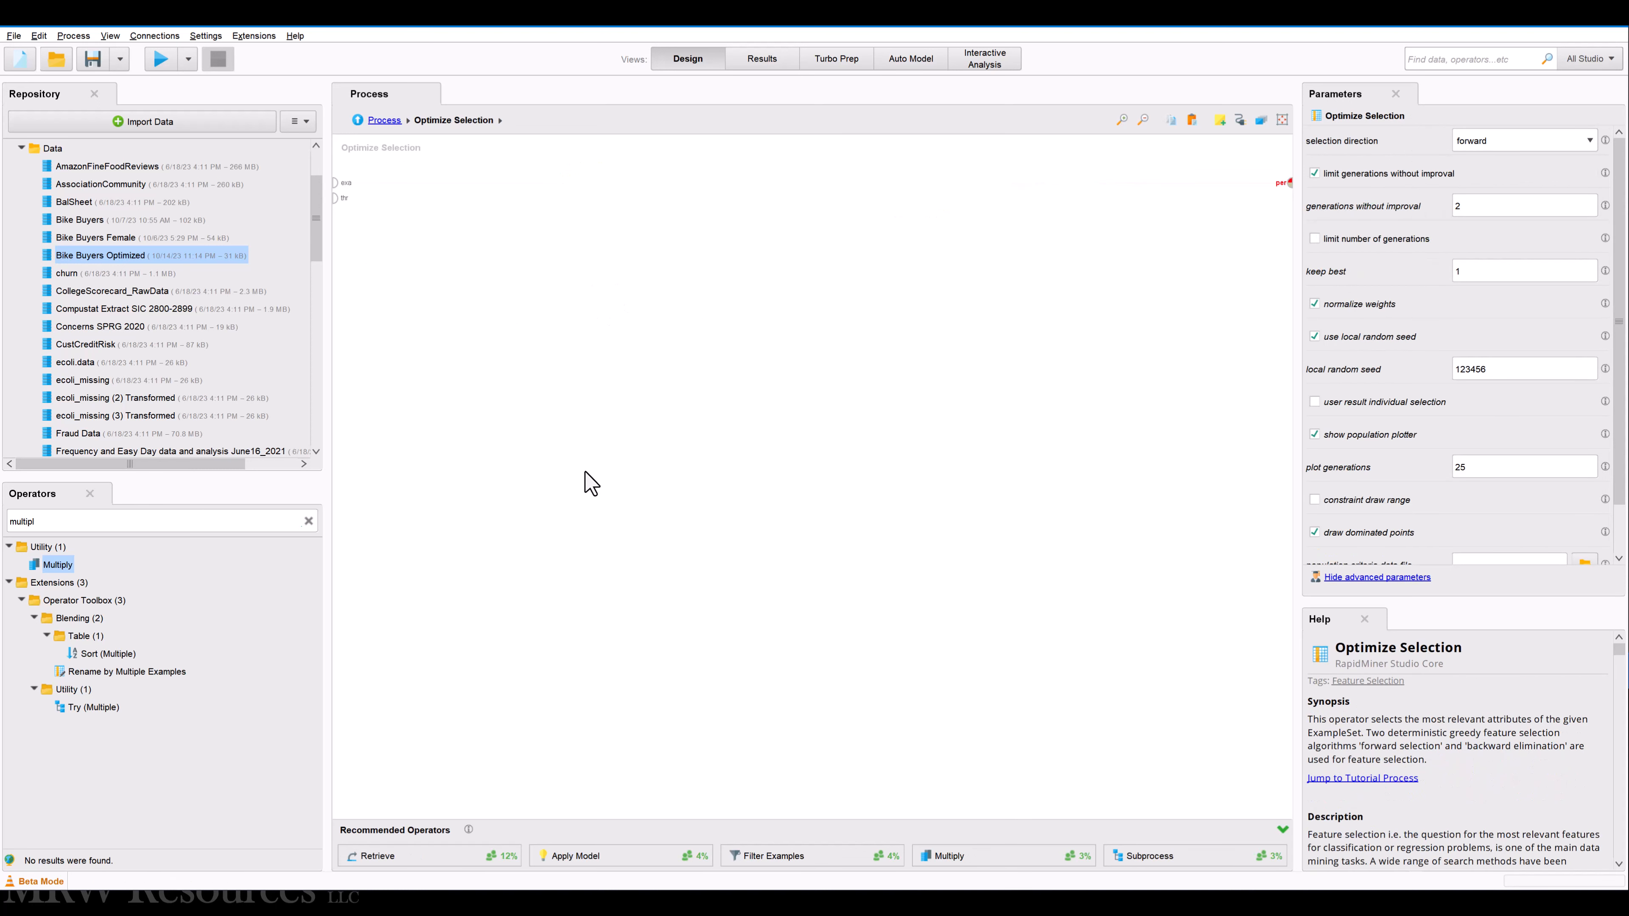
left_click(383, 121)
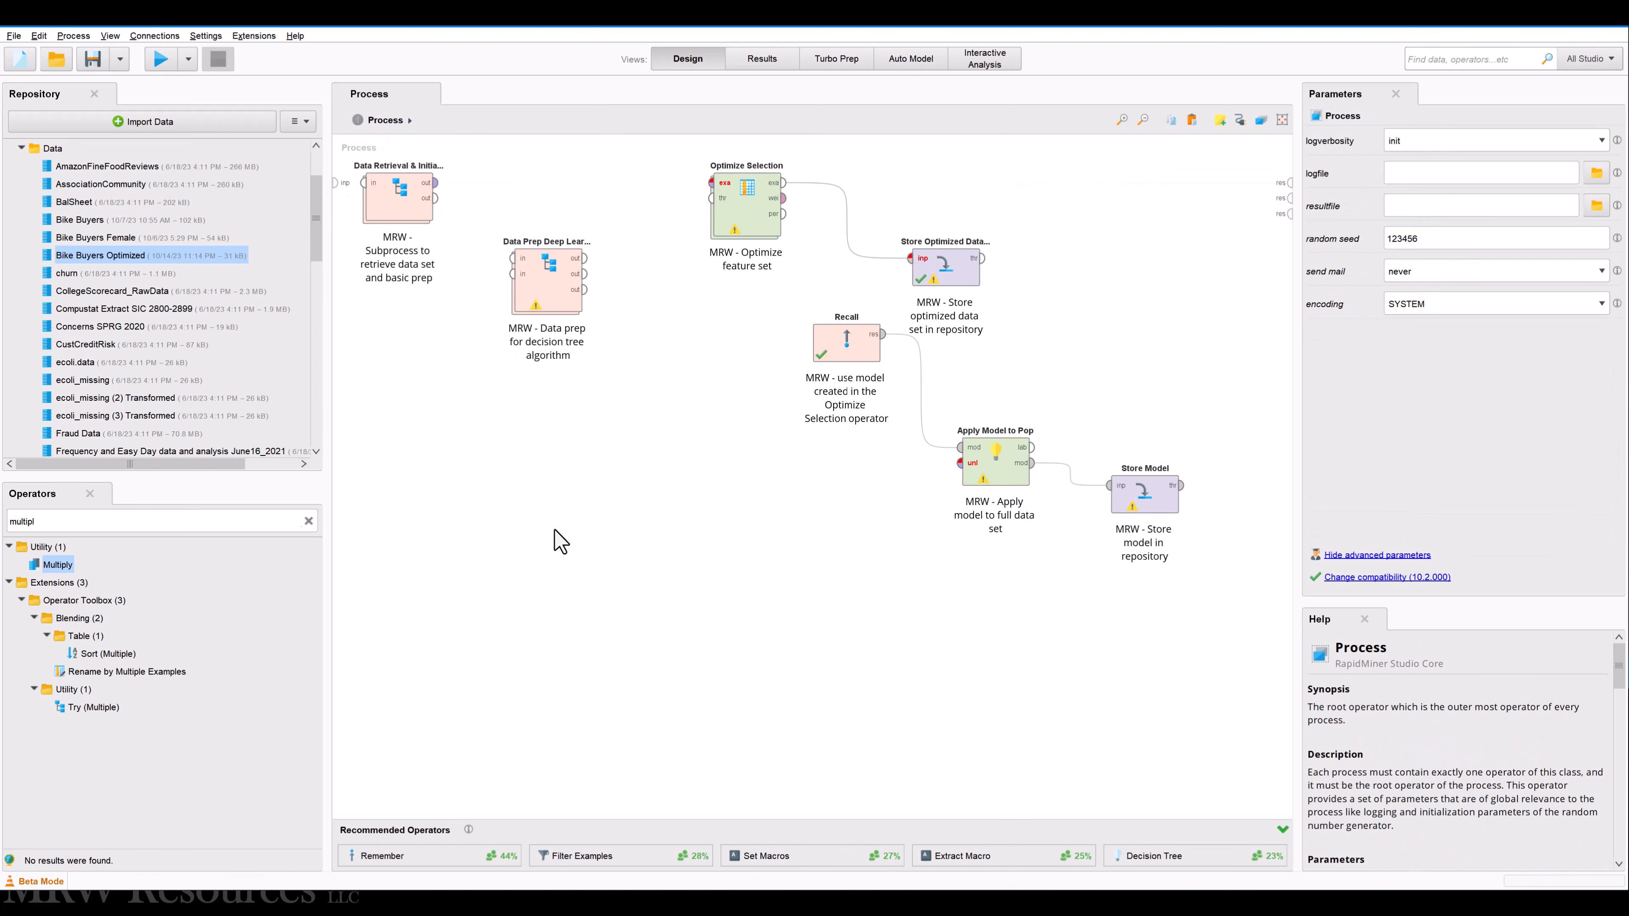
key("ctrl+v")
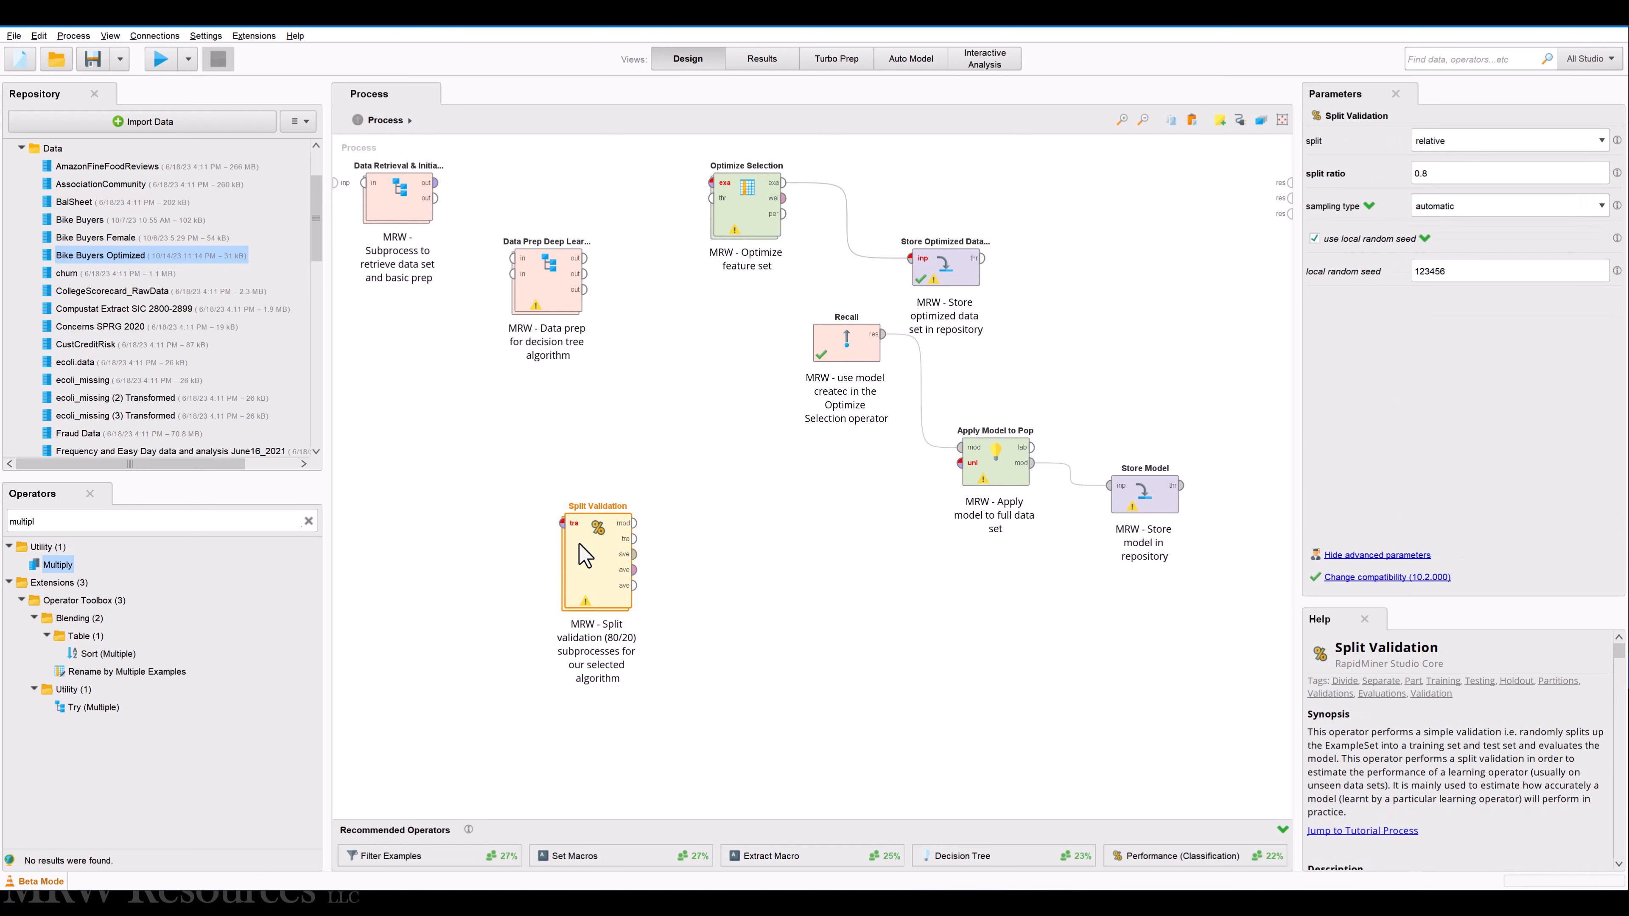
Delete the Optimize Selection operator from the main process
left_click(734, 301)
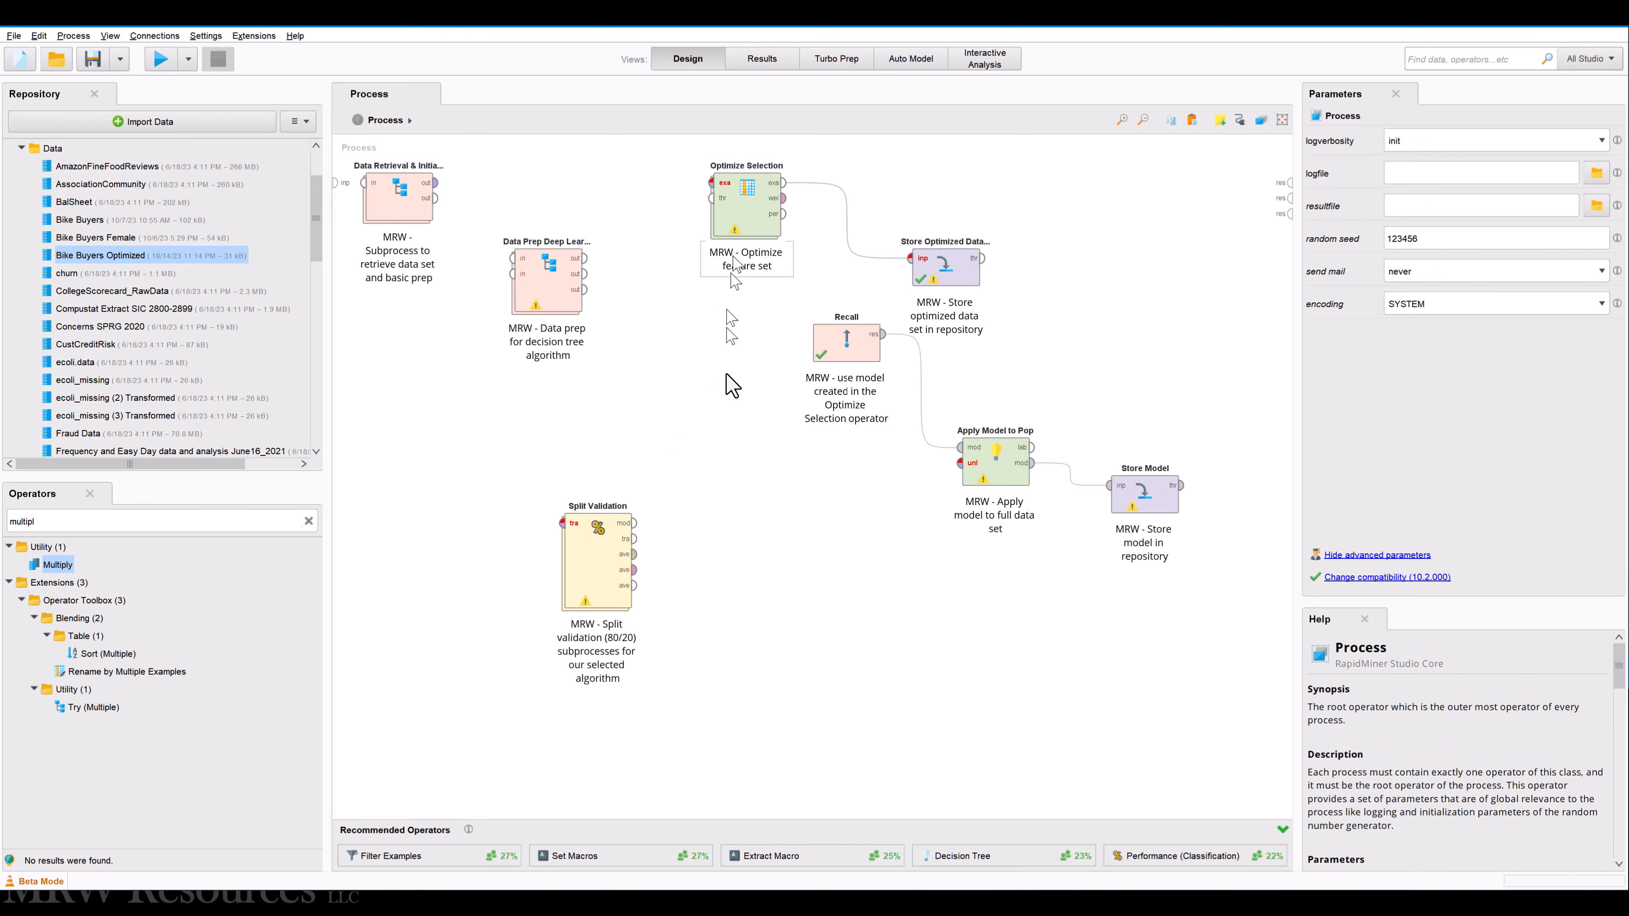
left_click(744, 199)
key("Delete")
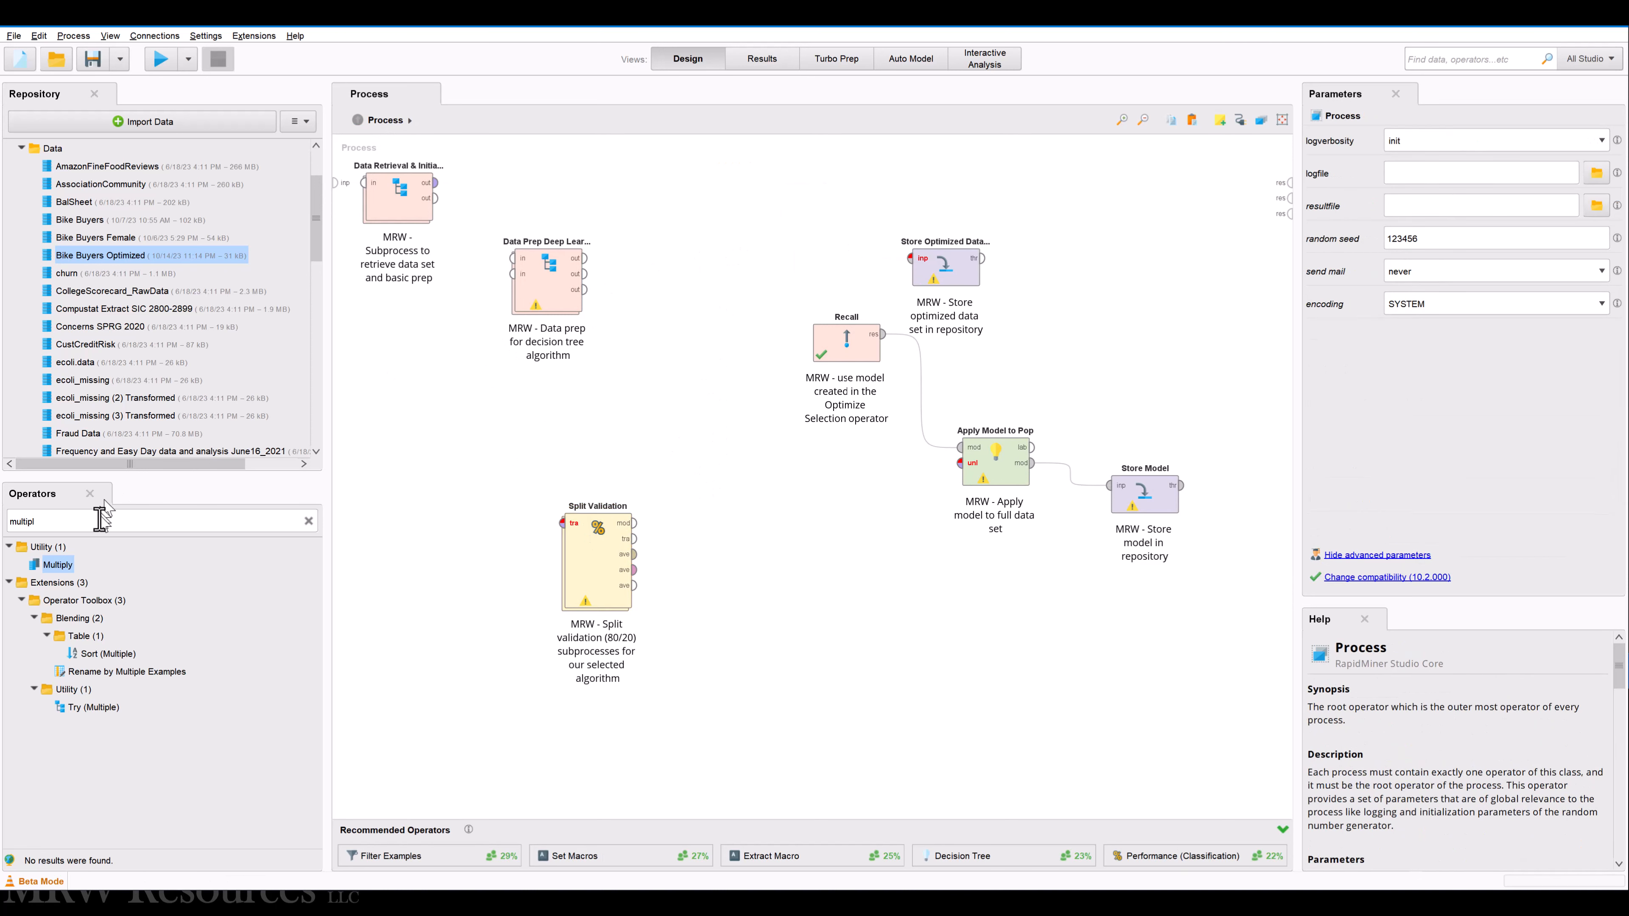
Add an Automatic Feature Engineering operator from the Modeling Optimization group where Optimize Selection stood
left_click_drag(61, 564, 281, 523)
left_click(307, 524)
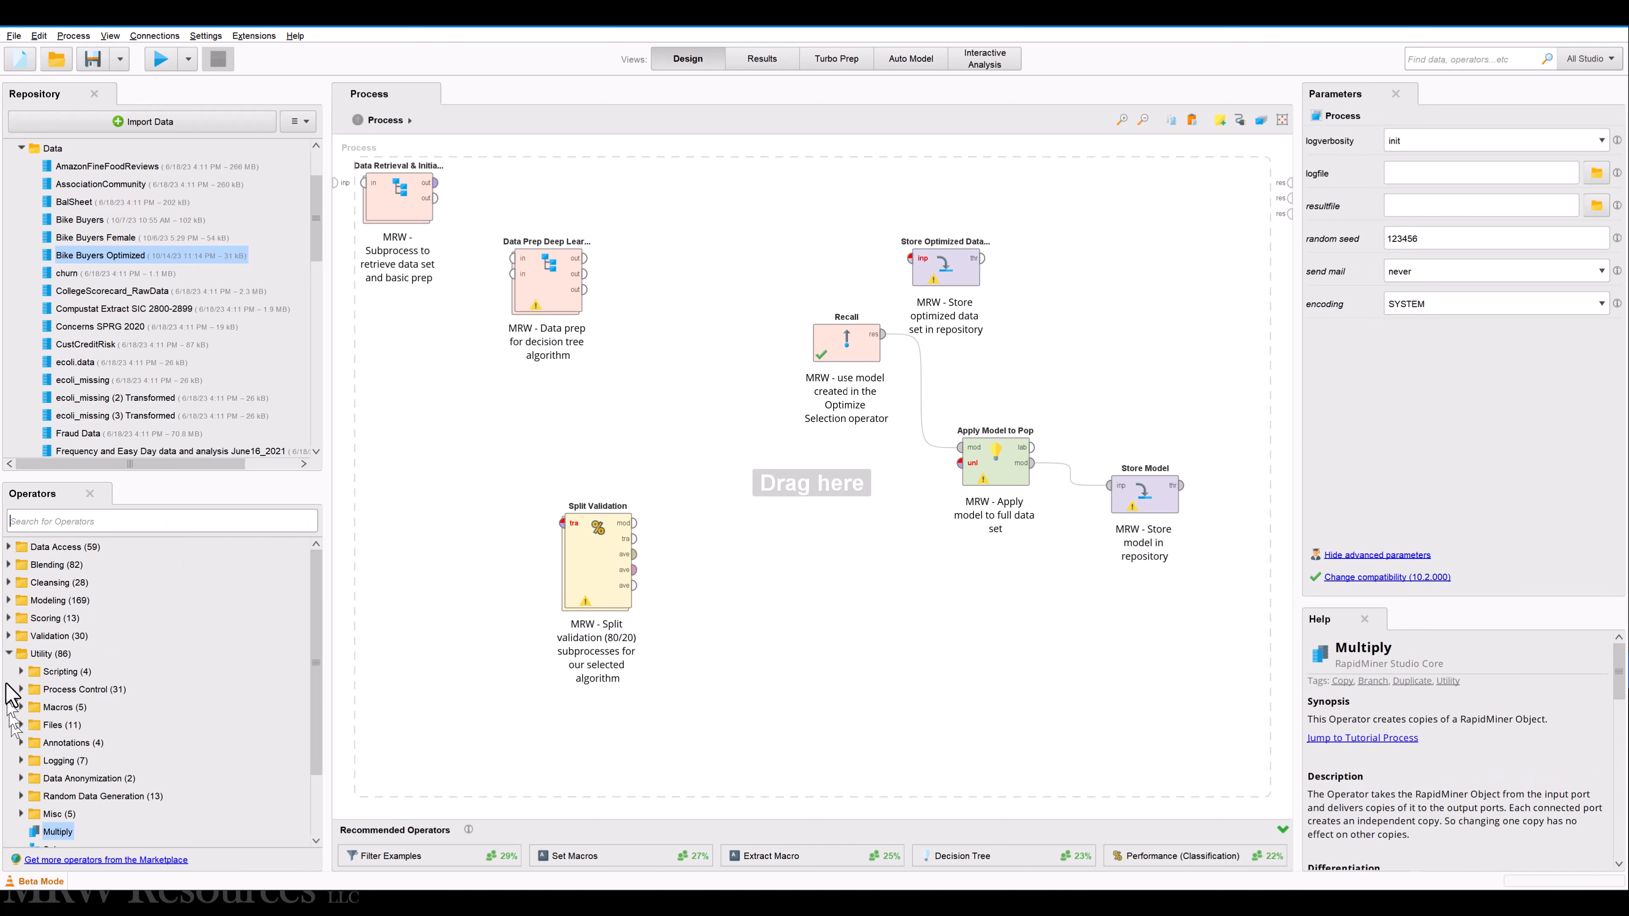
left_click(8, 653)
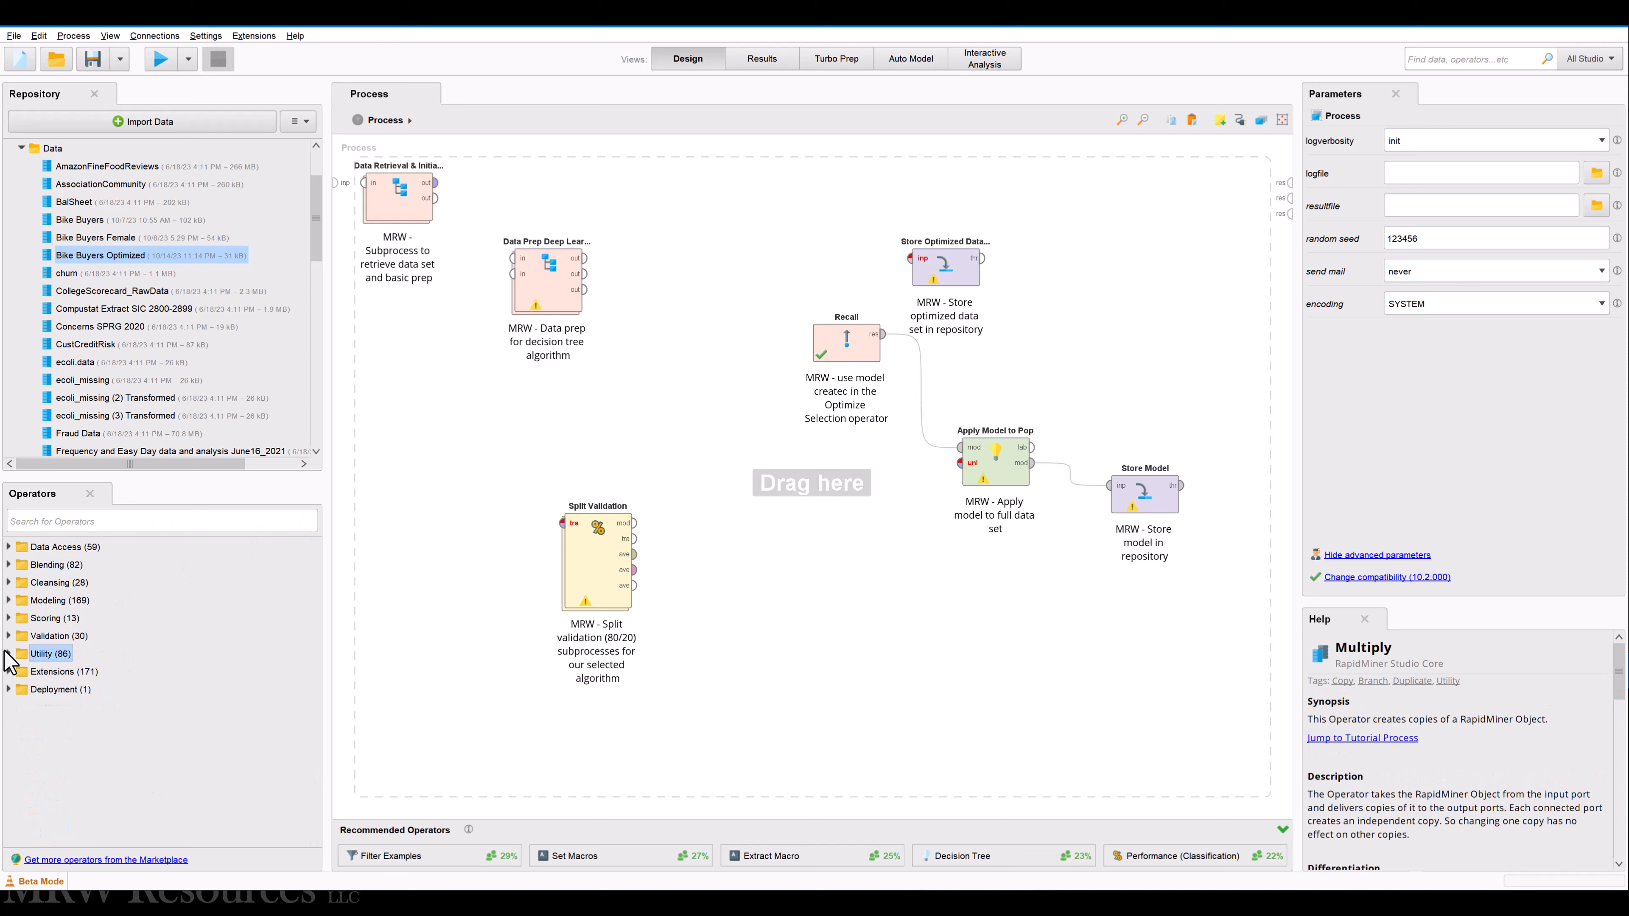
left_click(7, 600)
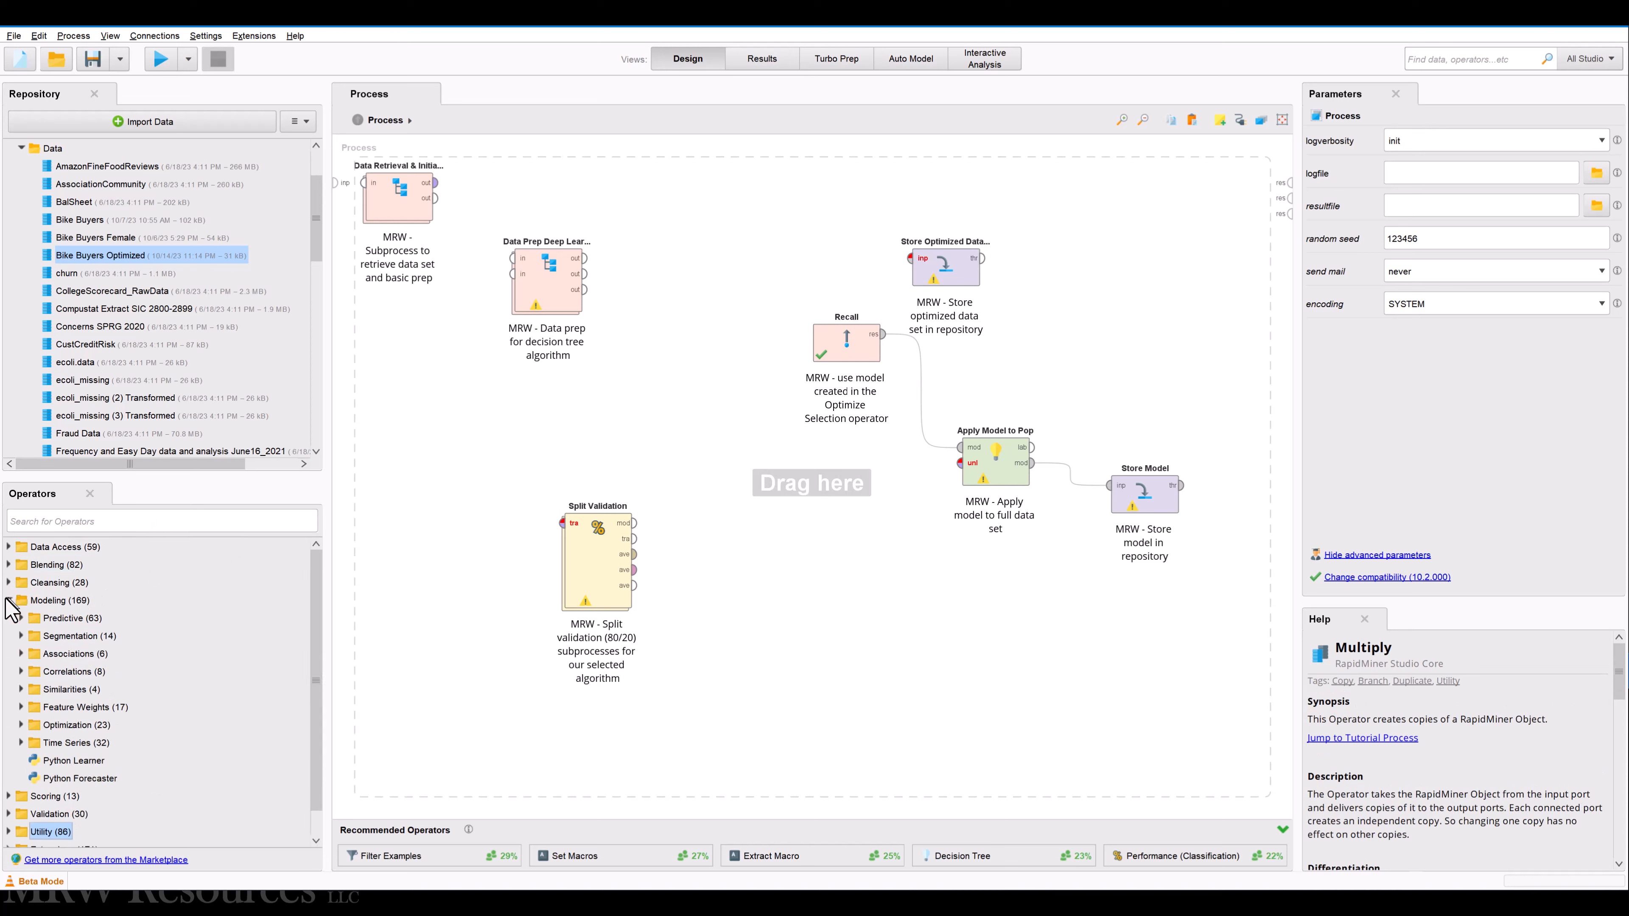
left_click(19, 725)
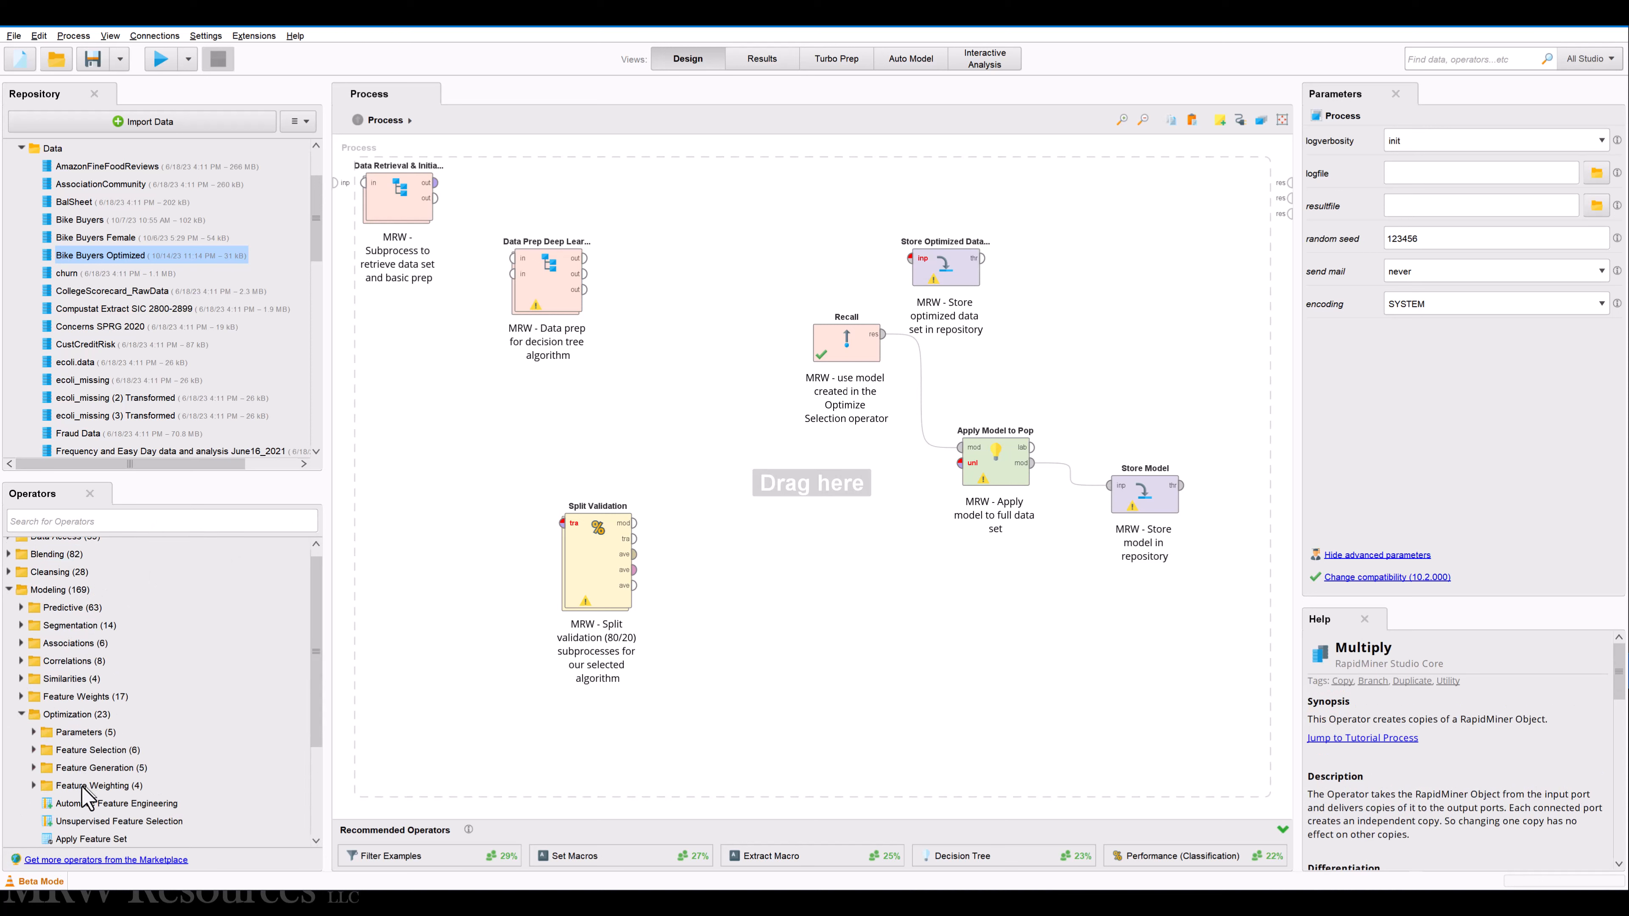
left_click(85, 805)
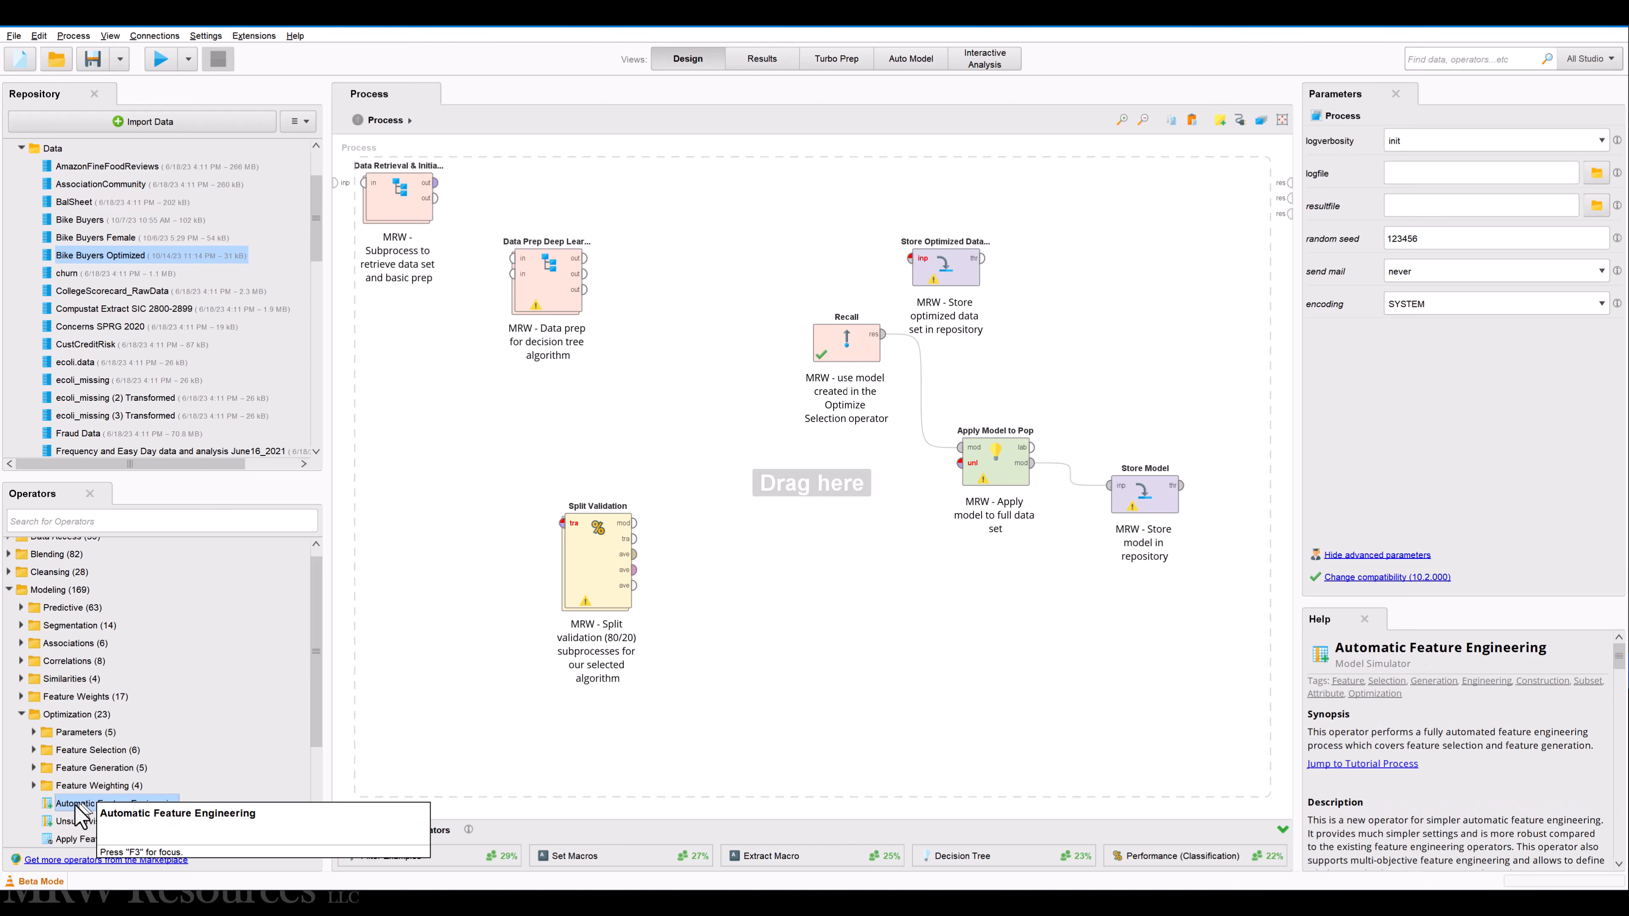
left_click_drag(77, 810, 737, 200)
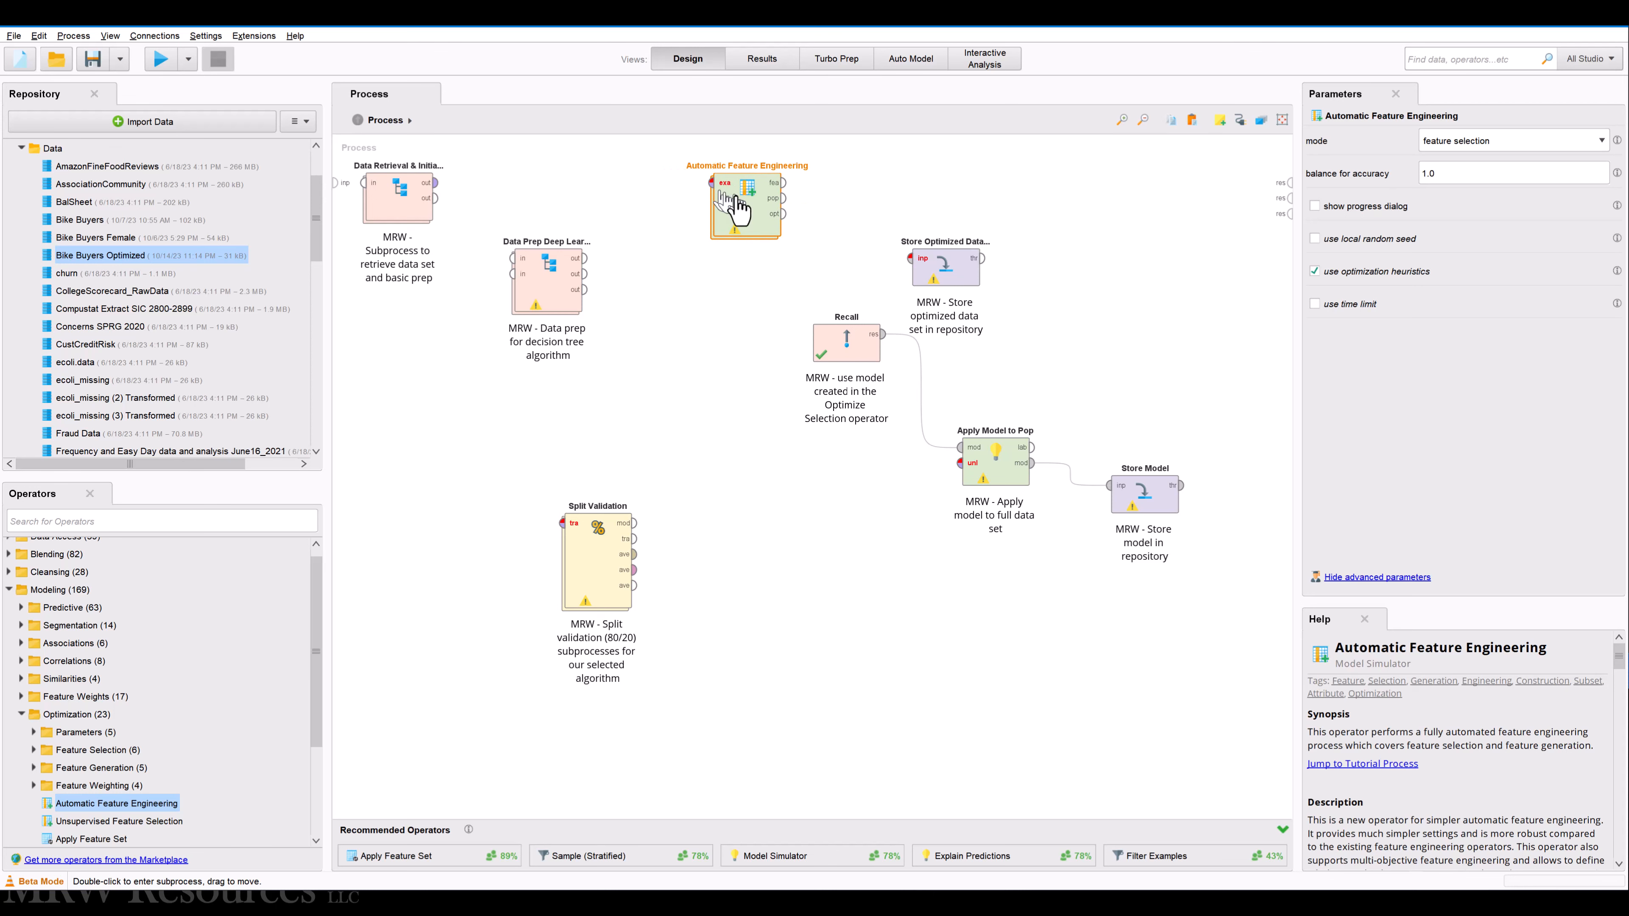
Move Split Validation from the main process into the Automatic Feature Engineering subprocess and return to the main process
left_click(603, 581)
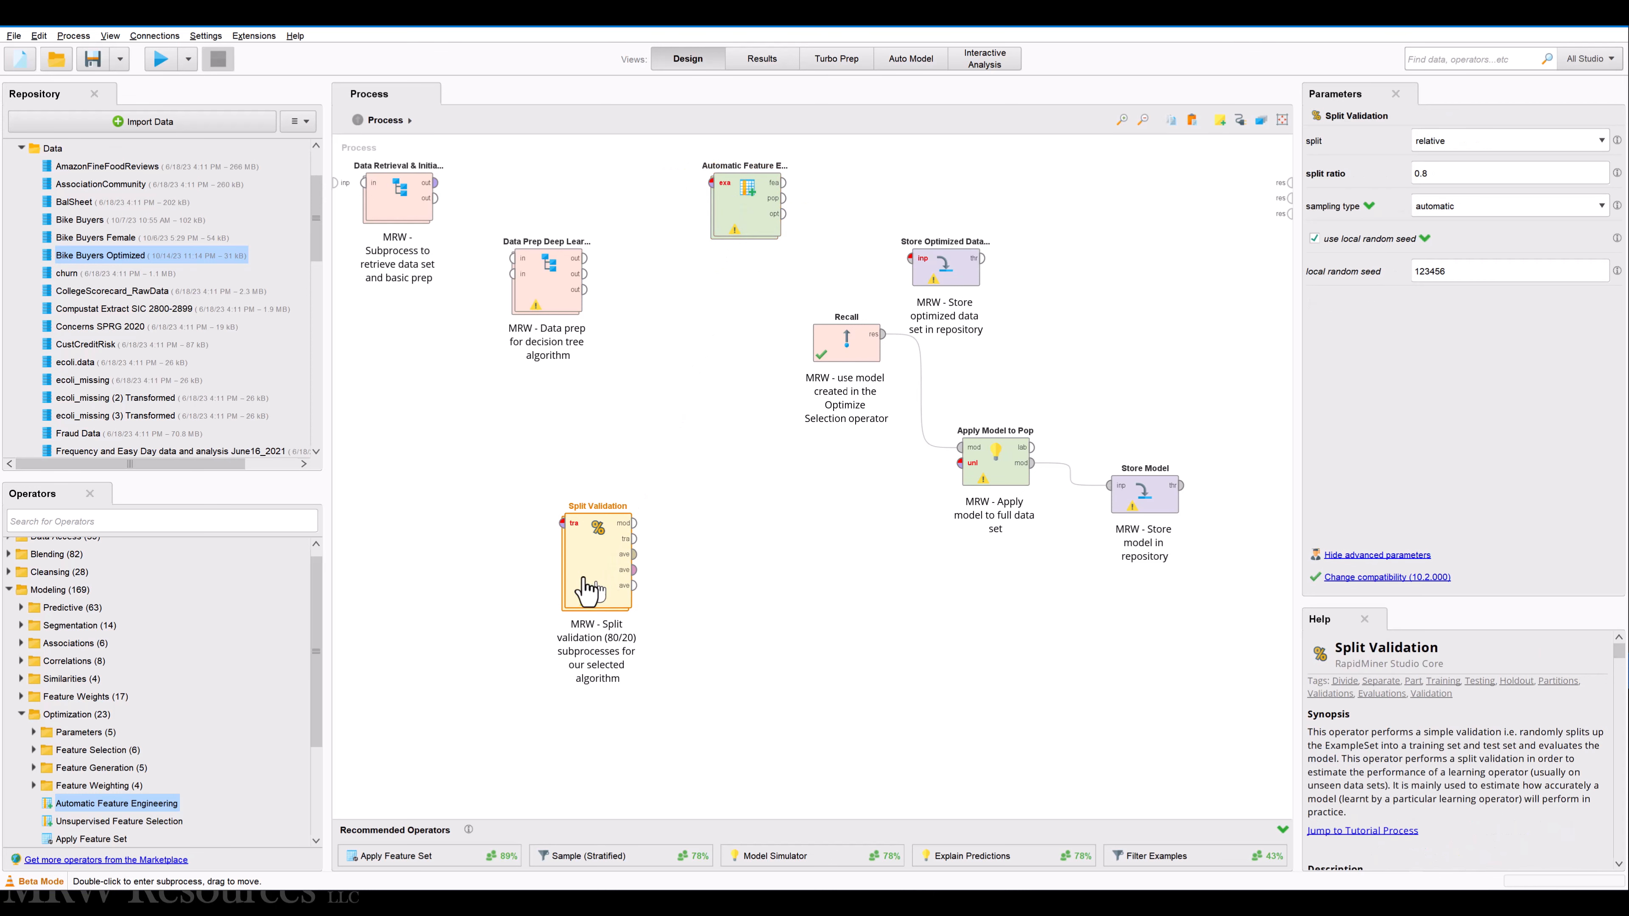
left_click(529, 571)
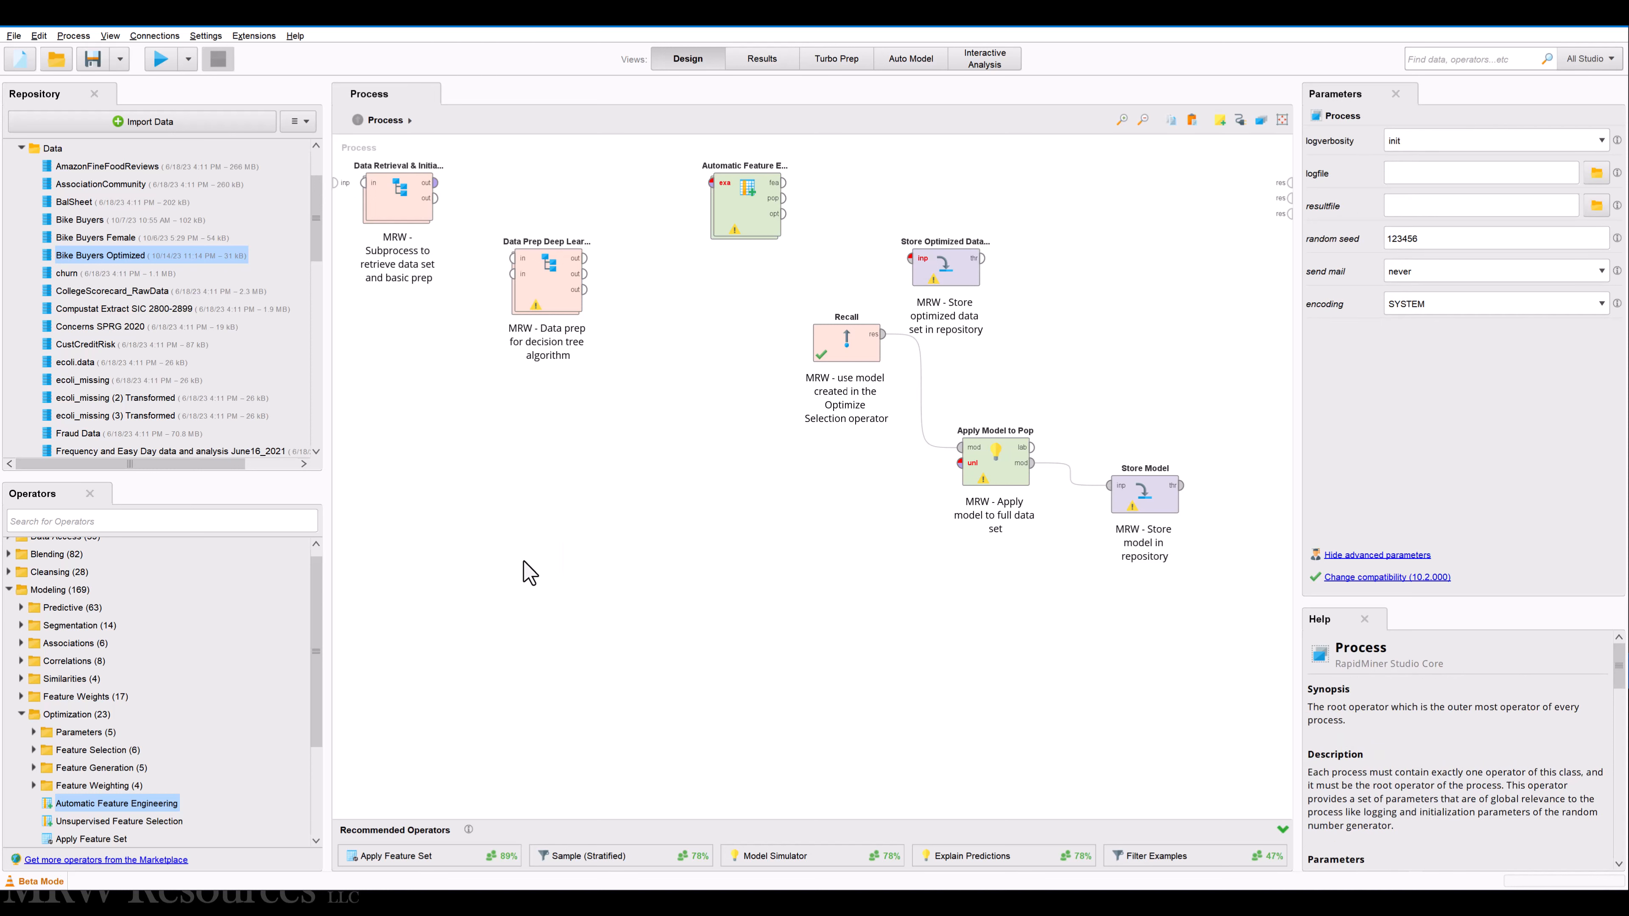
double_click(749, 232)
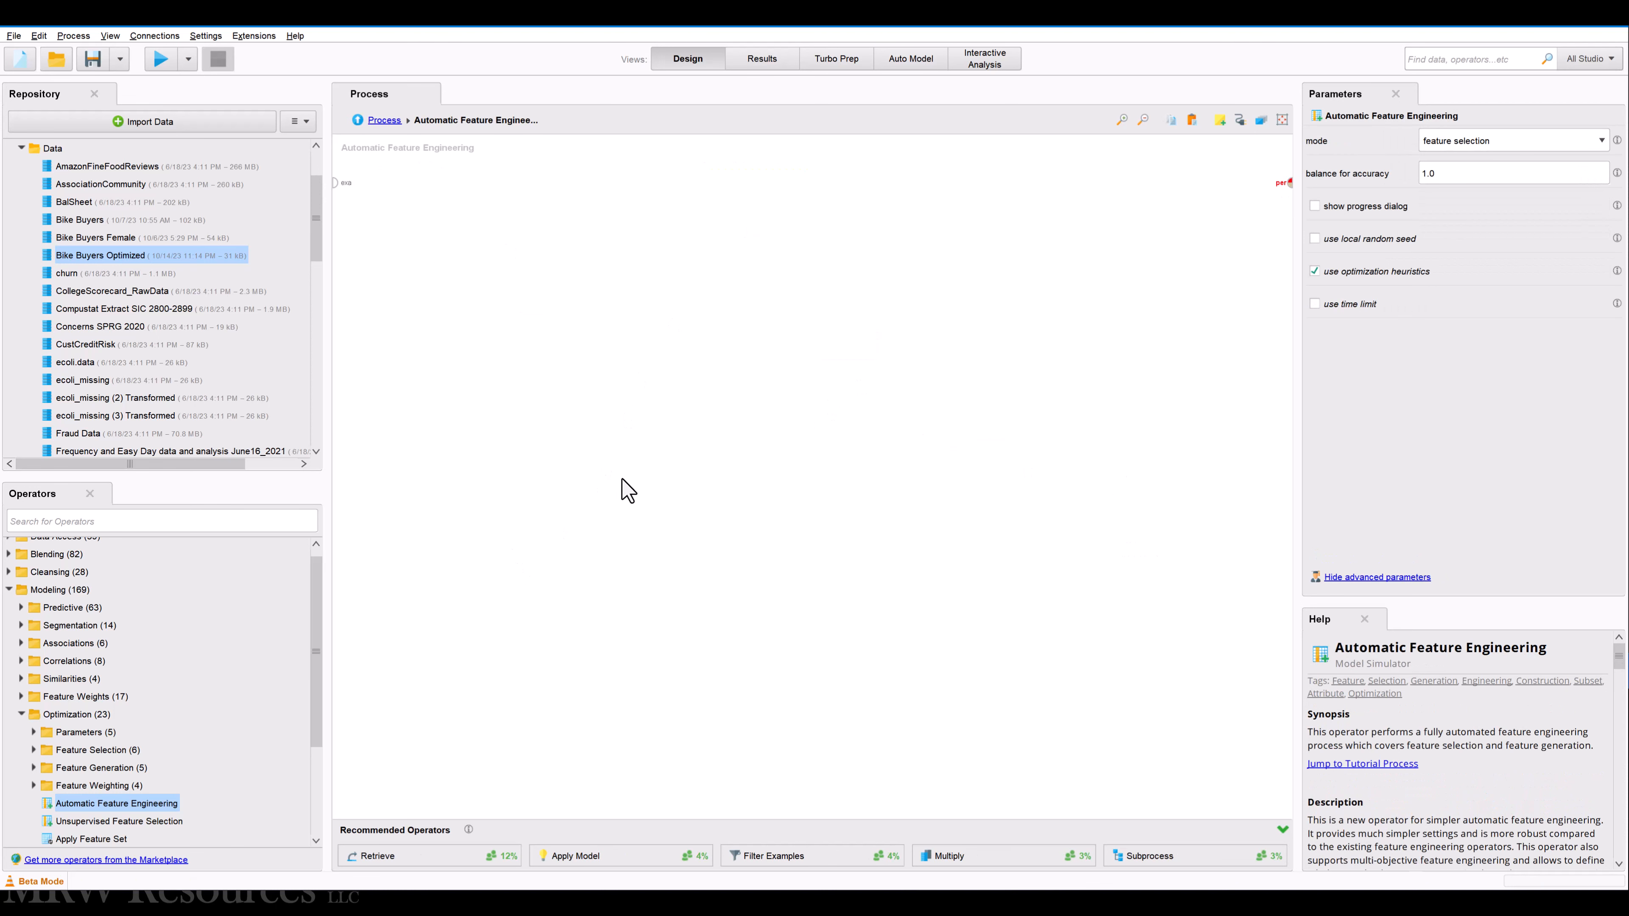
key("ctrl+v")
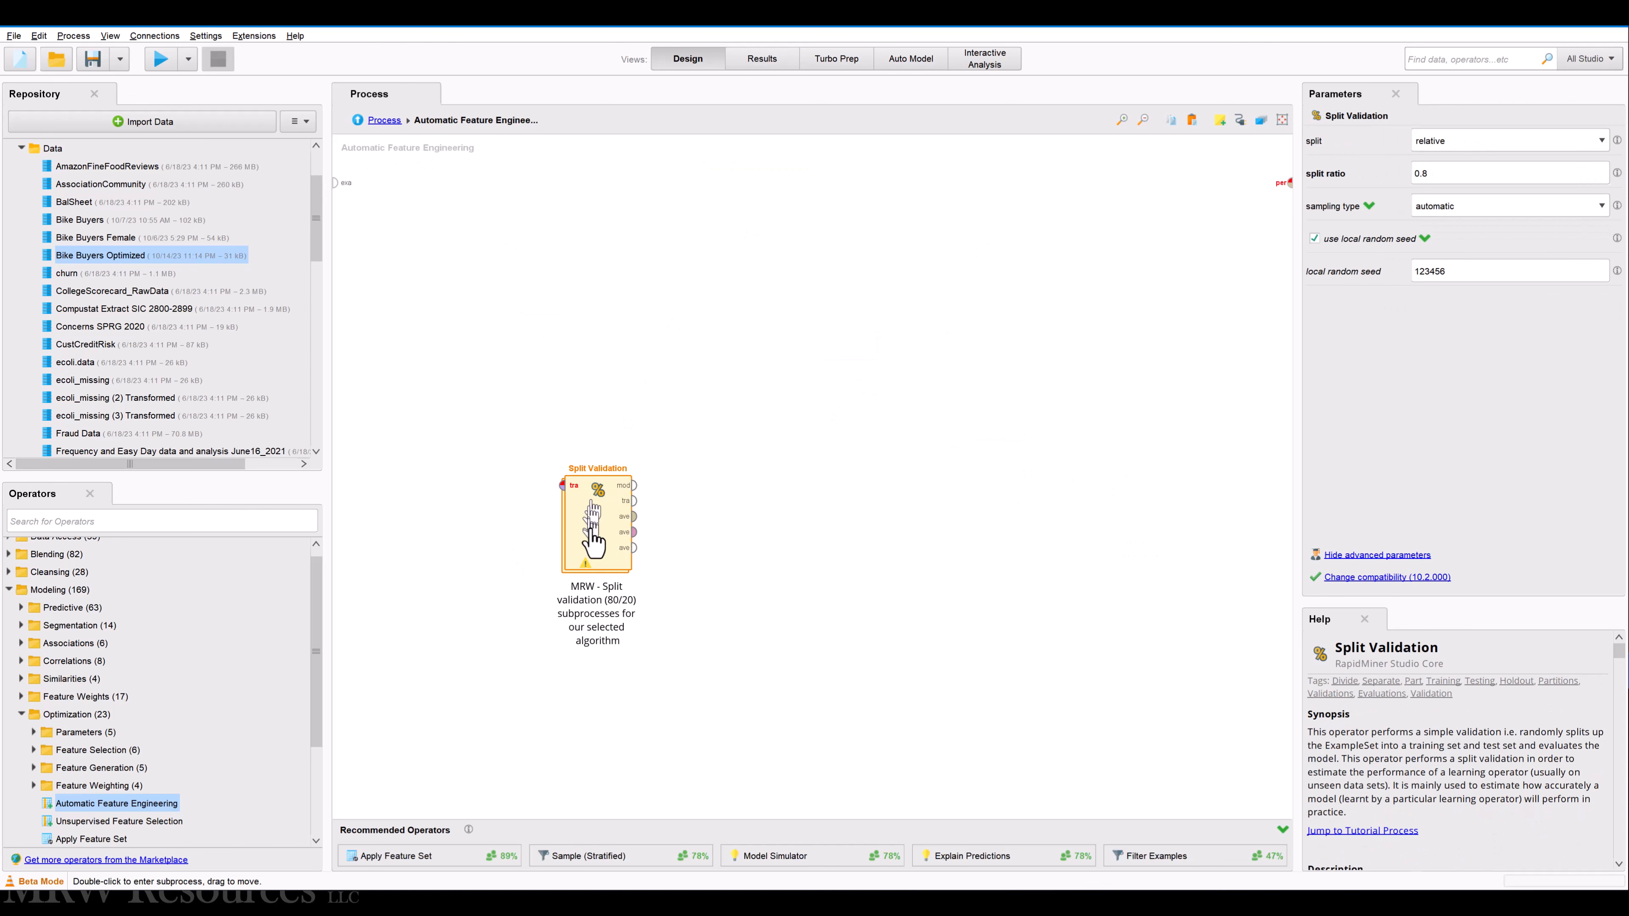
left_click_drag(585, 536, 568, 289)
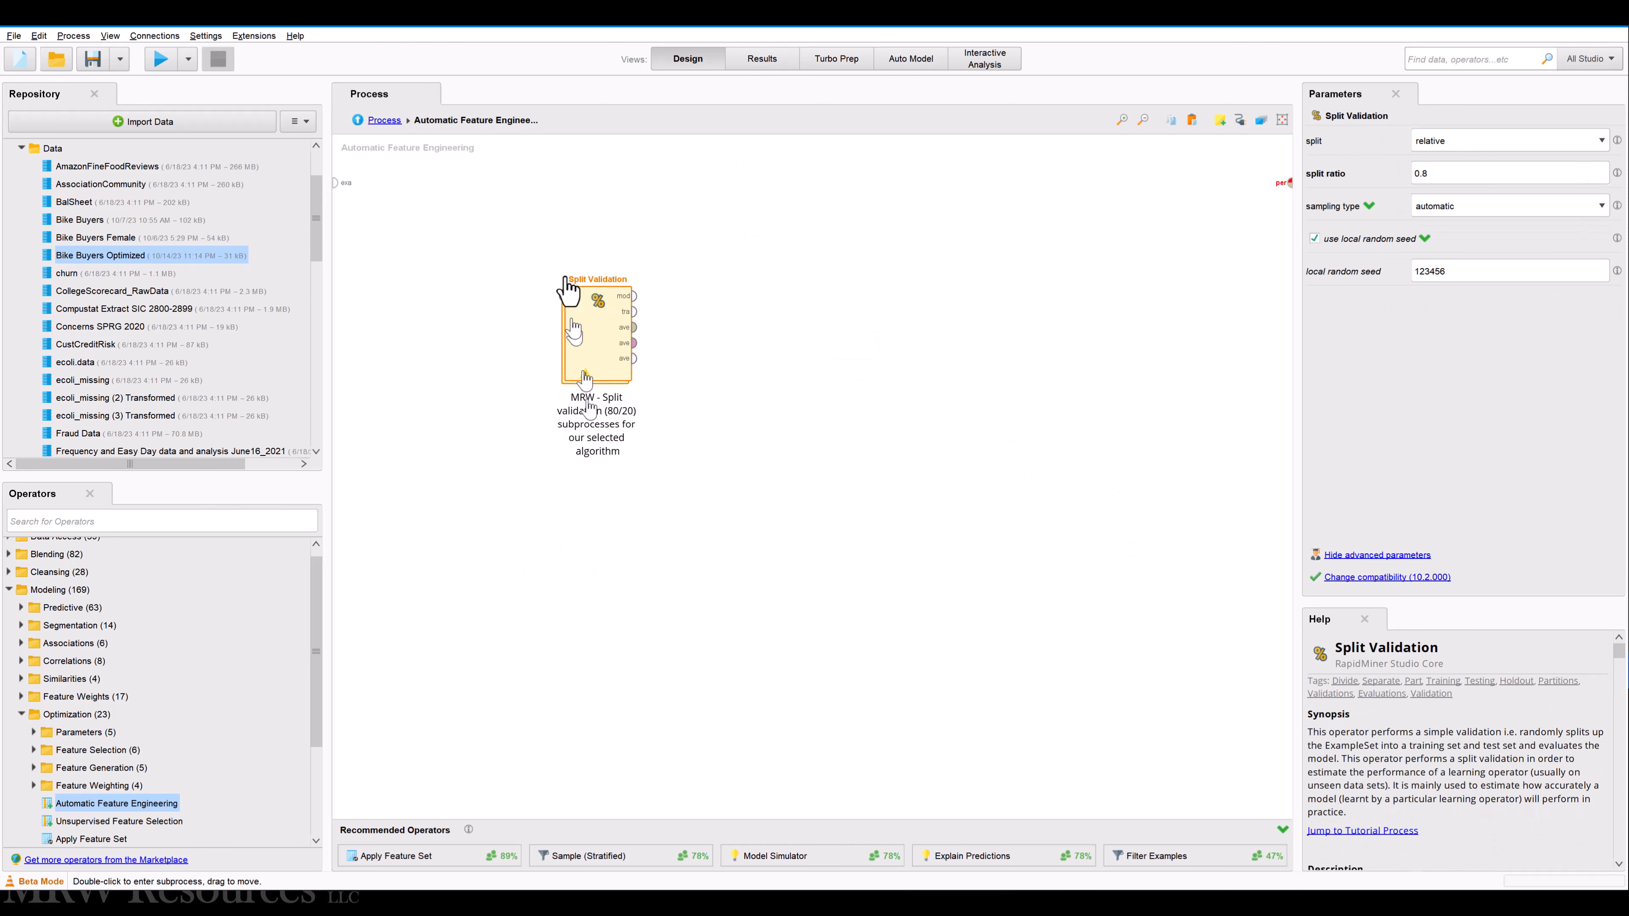
left_click(383, 121)
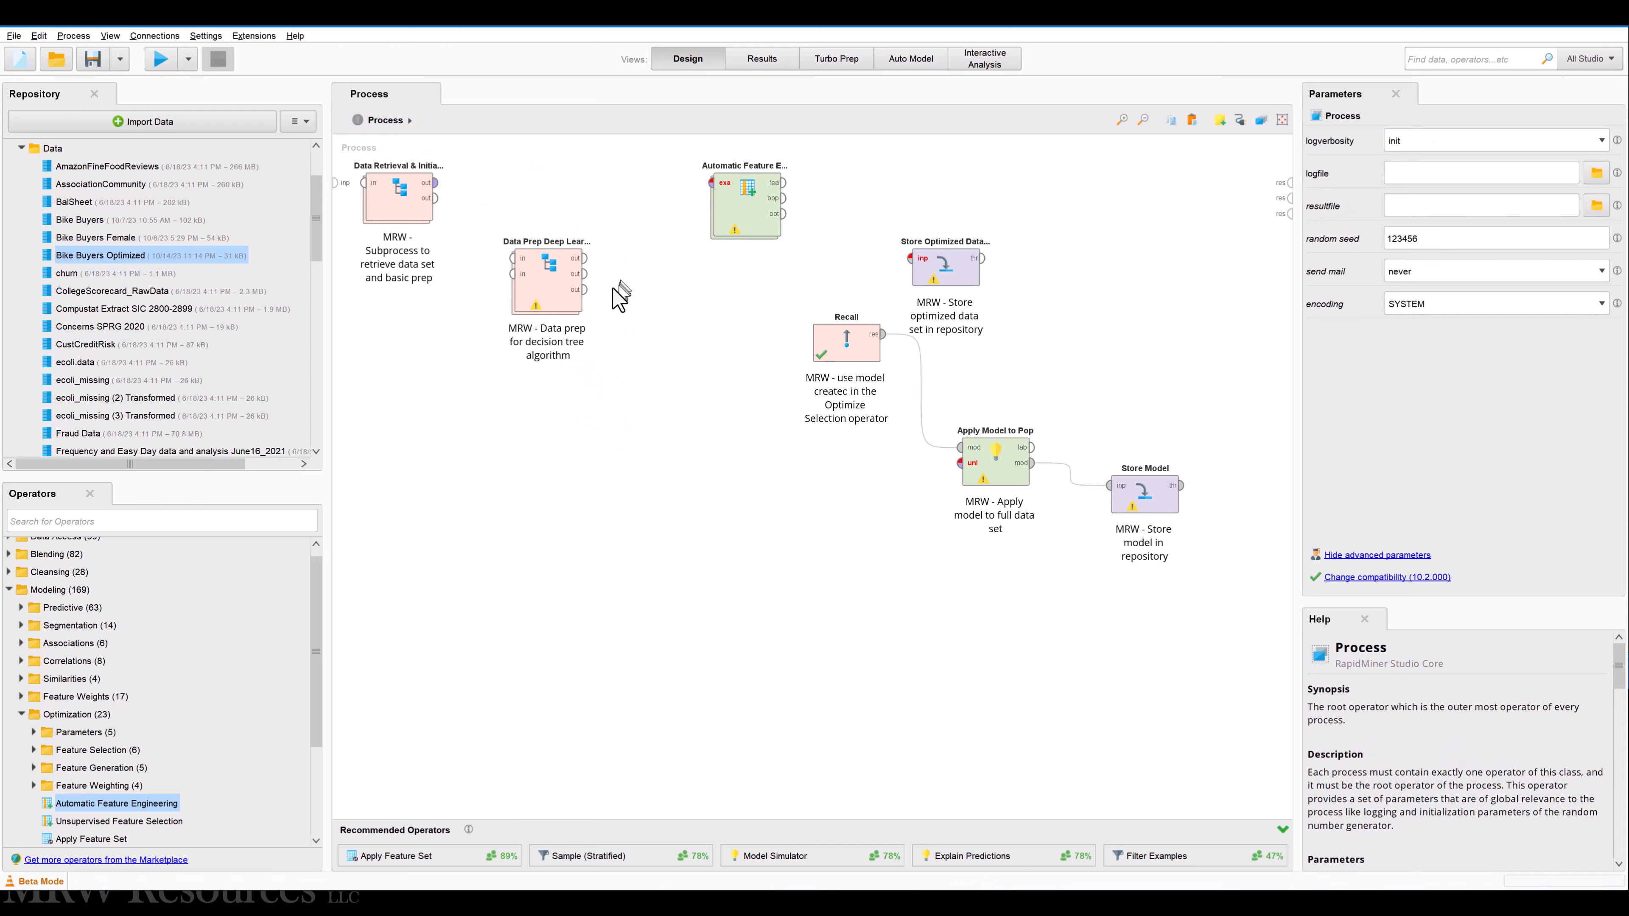
Connect Data Retrieval through Data Prep Deep Learning to Automatic Feature Engineering, and the prep's second output to Apply Model to Pop's unlabelled input
left_click(522, 292)
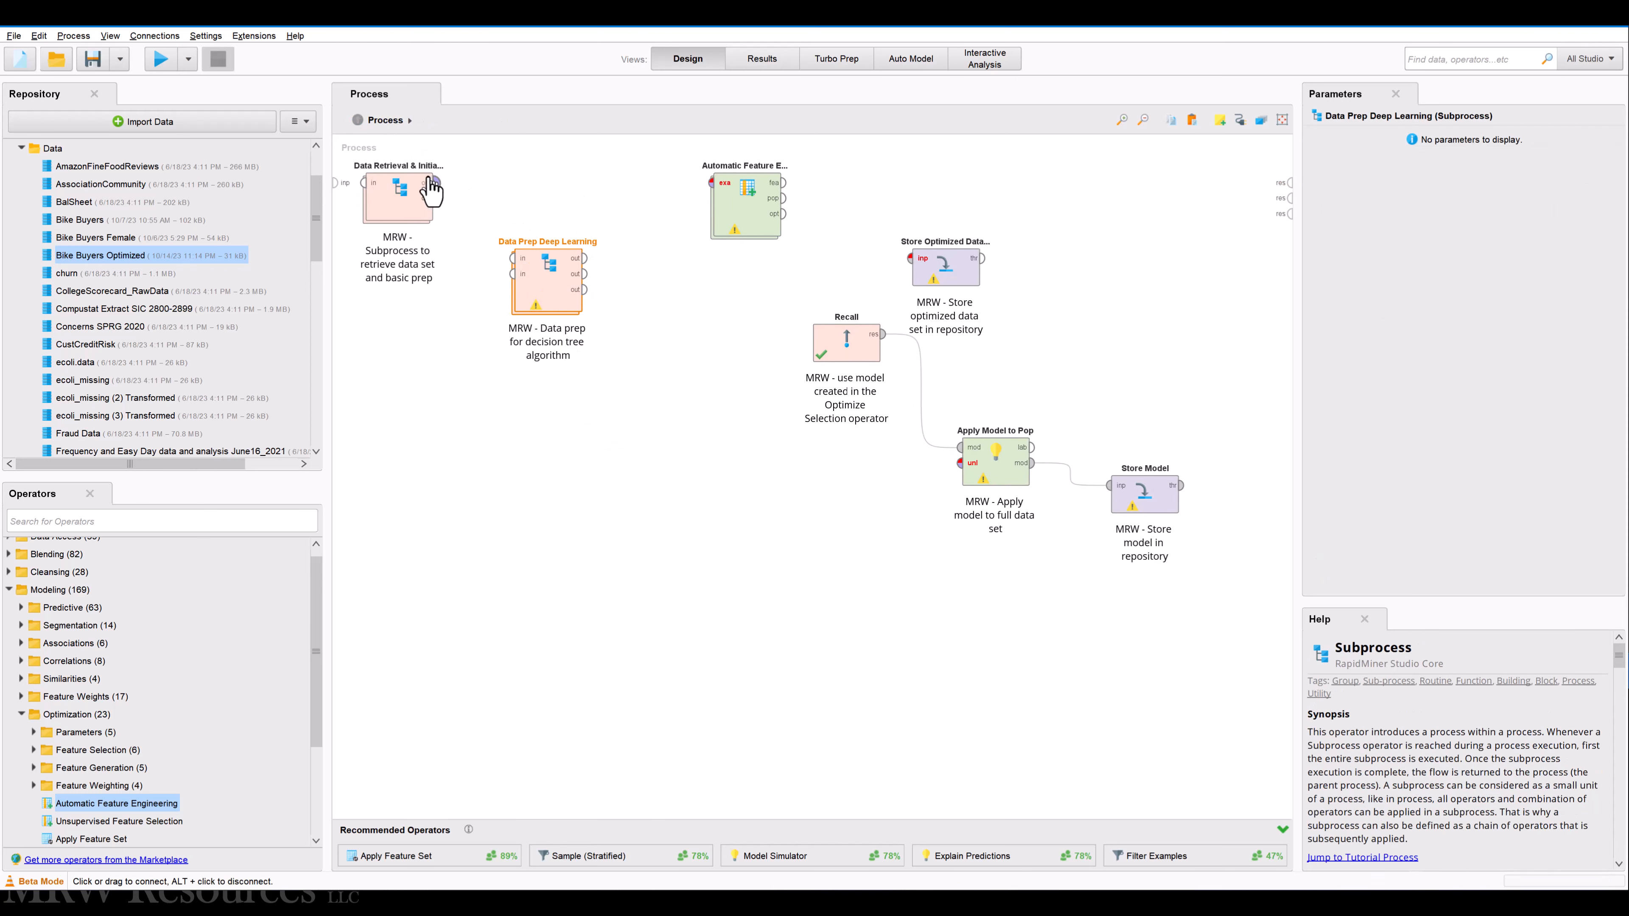
left_click_drag(434, 183, 714, 186)
left_click(714, 290)
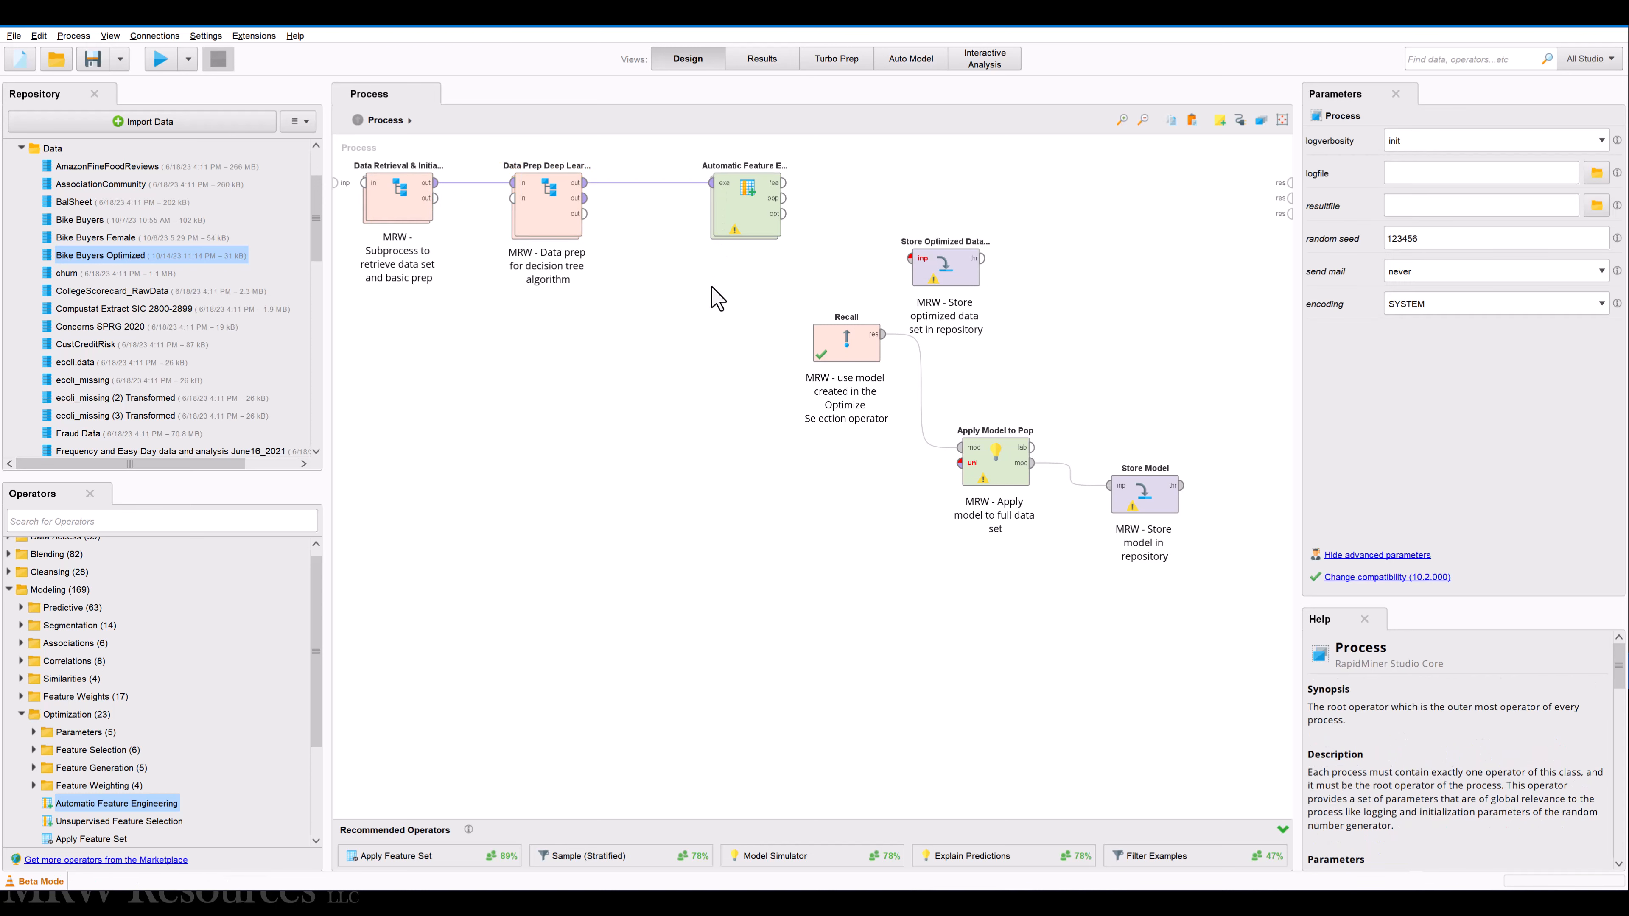
left_click(589, 208)
left_click_drag(589, 207, 960, 463)
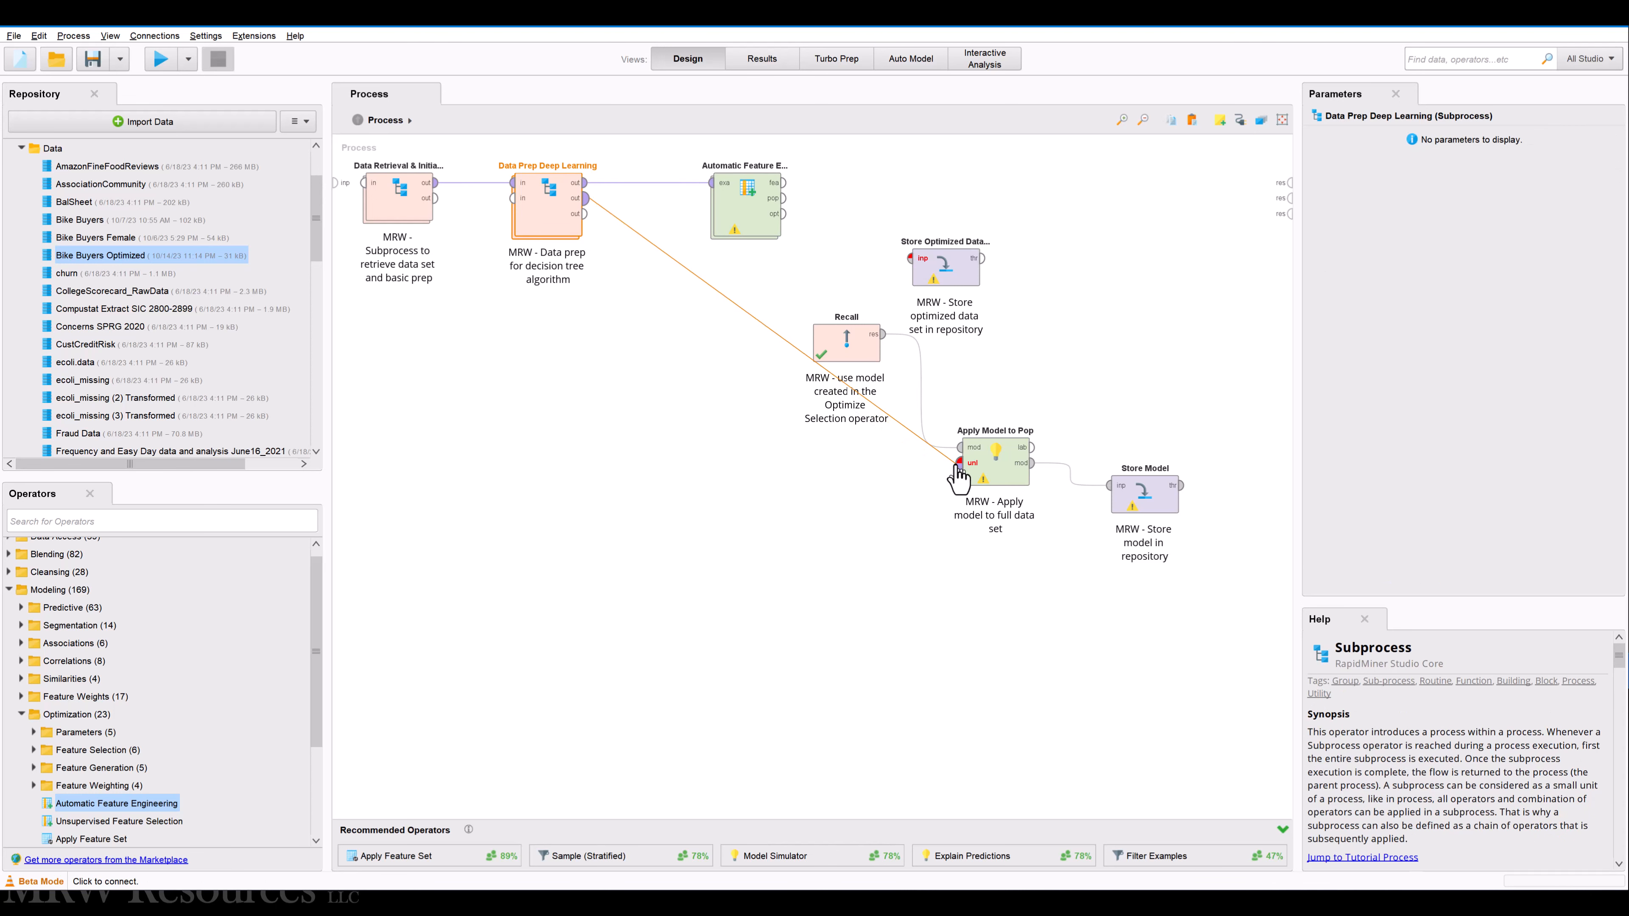
left_click_drag(539, 209, 539, 398)
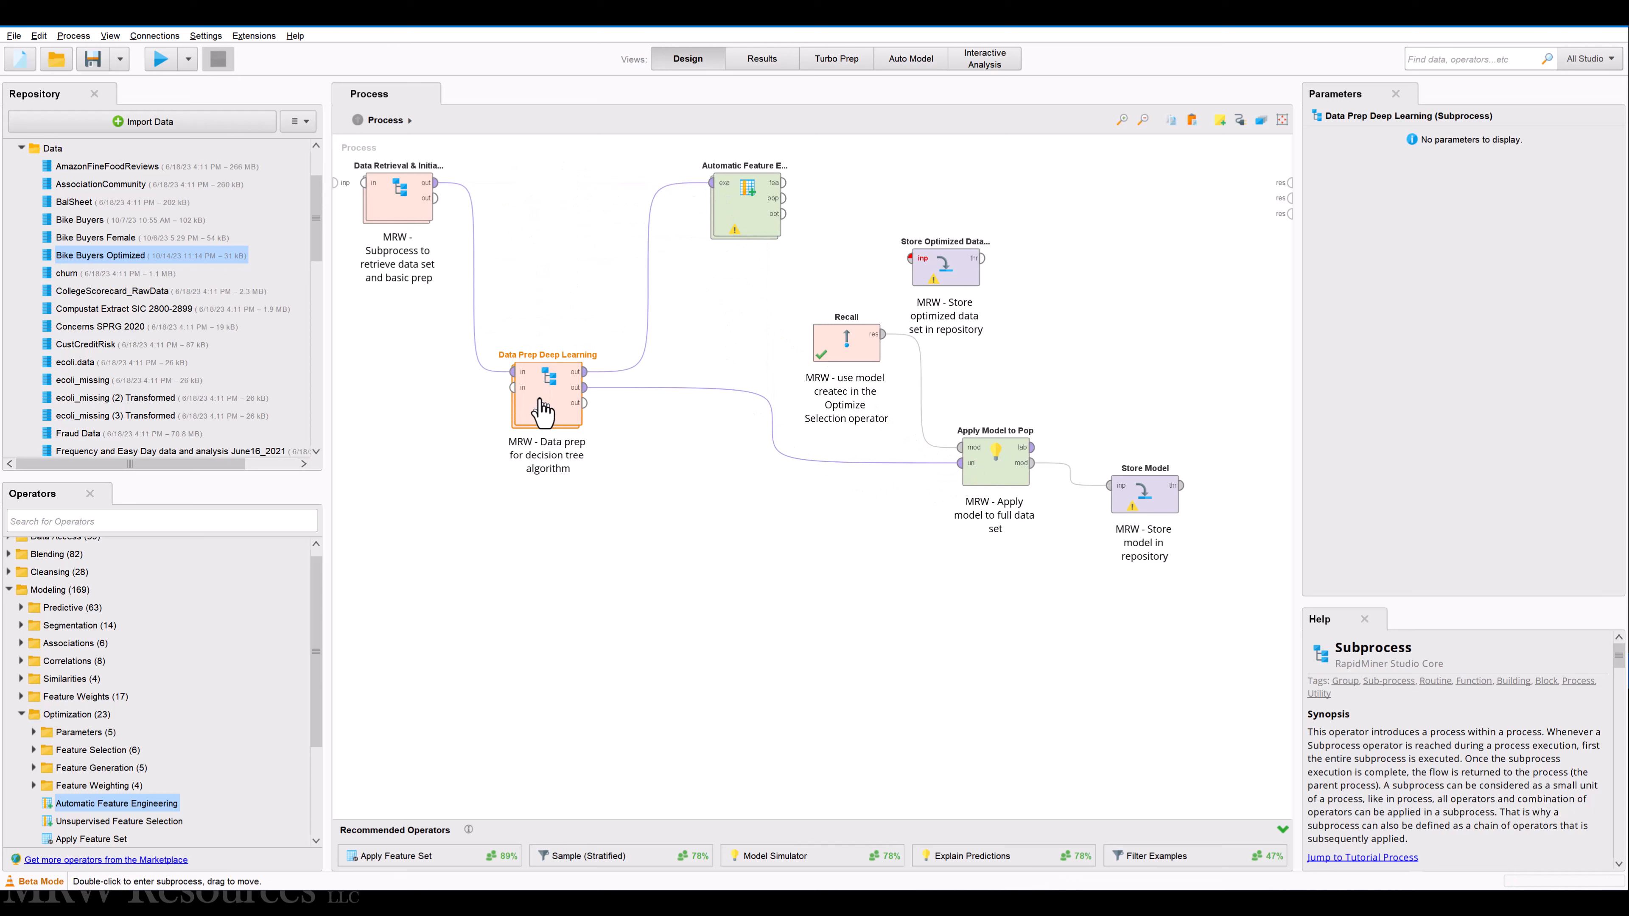
Add the note "MRW - engineer and select best features" to the Automatic Feature Engineering operator
left_click(747, 203)
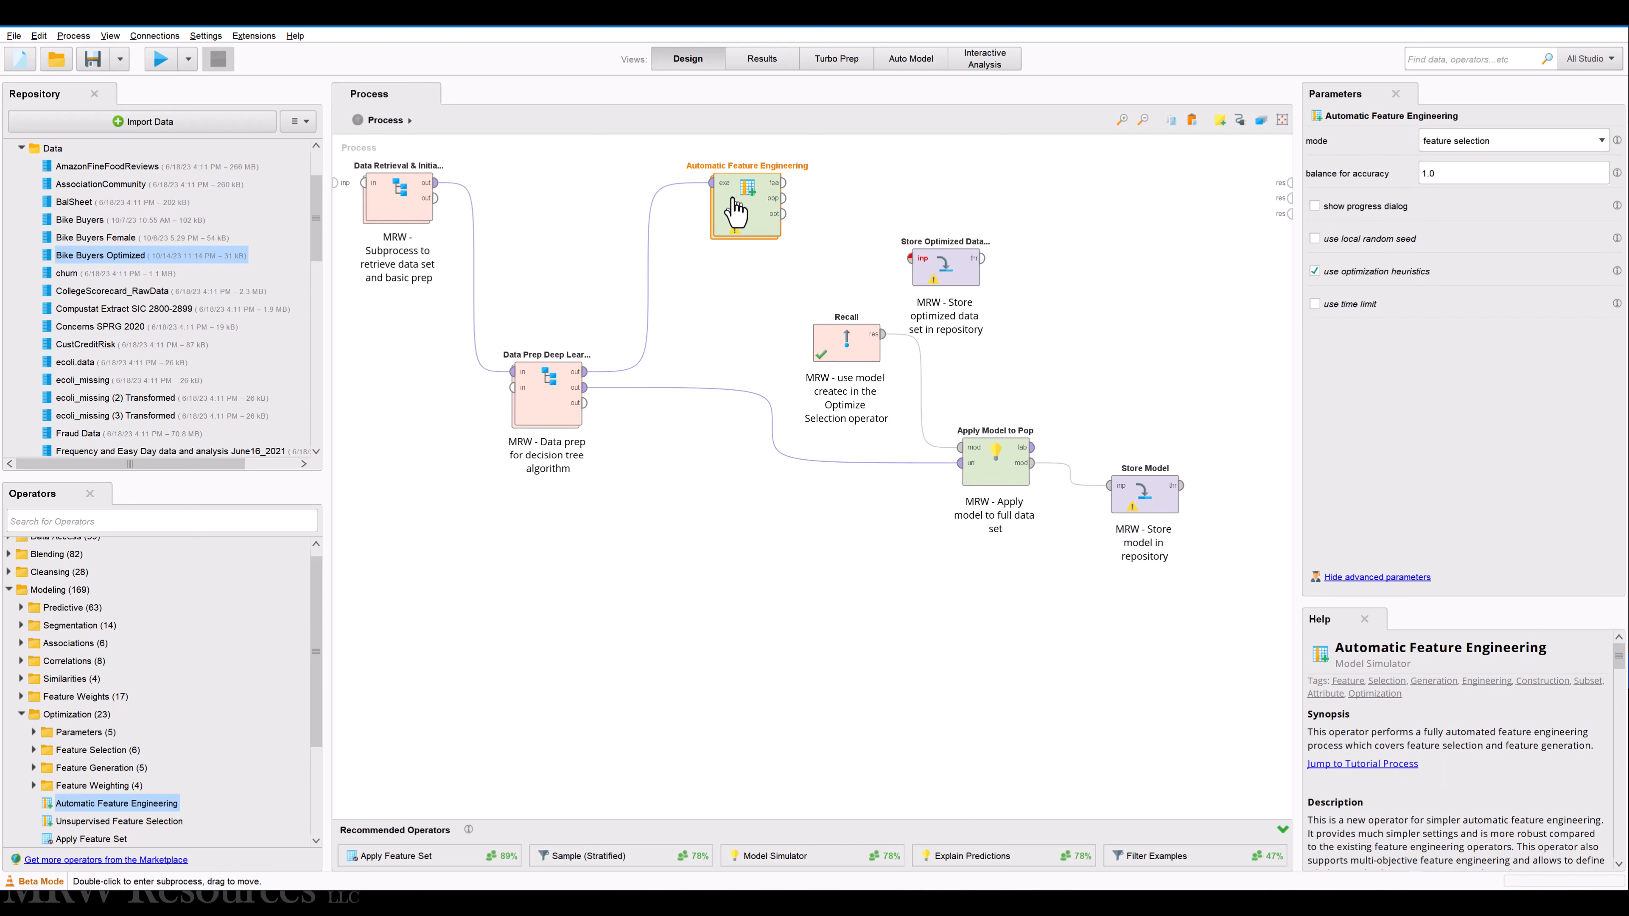
right_click(732, 198)
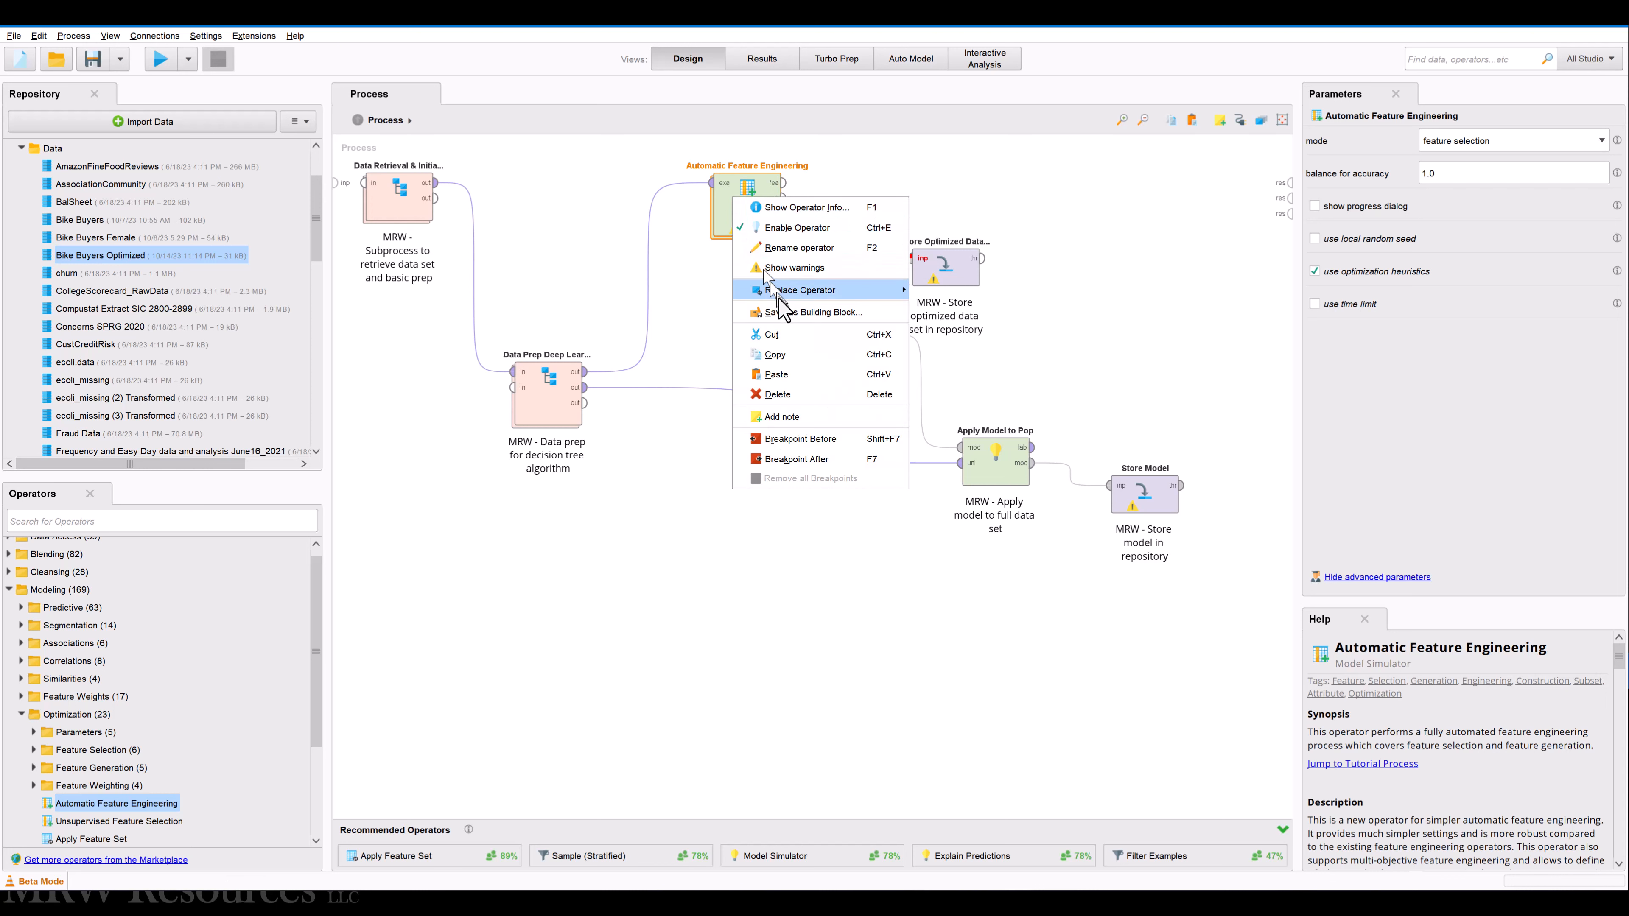
left_click(795, 416)
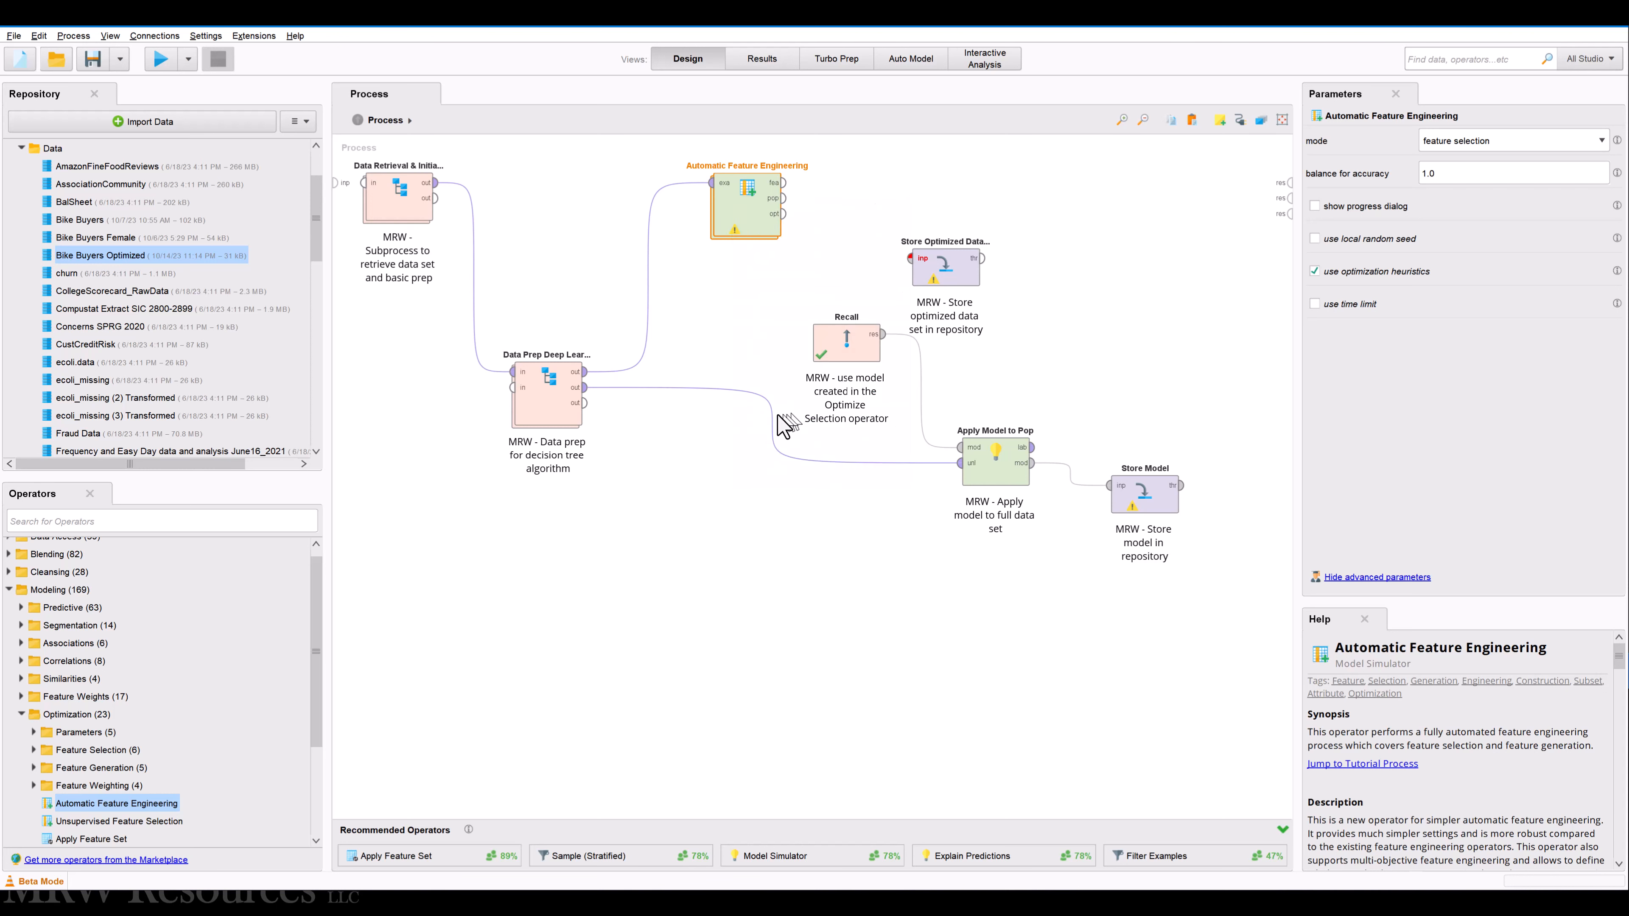
type("MRW - e")
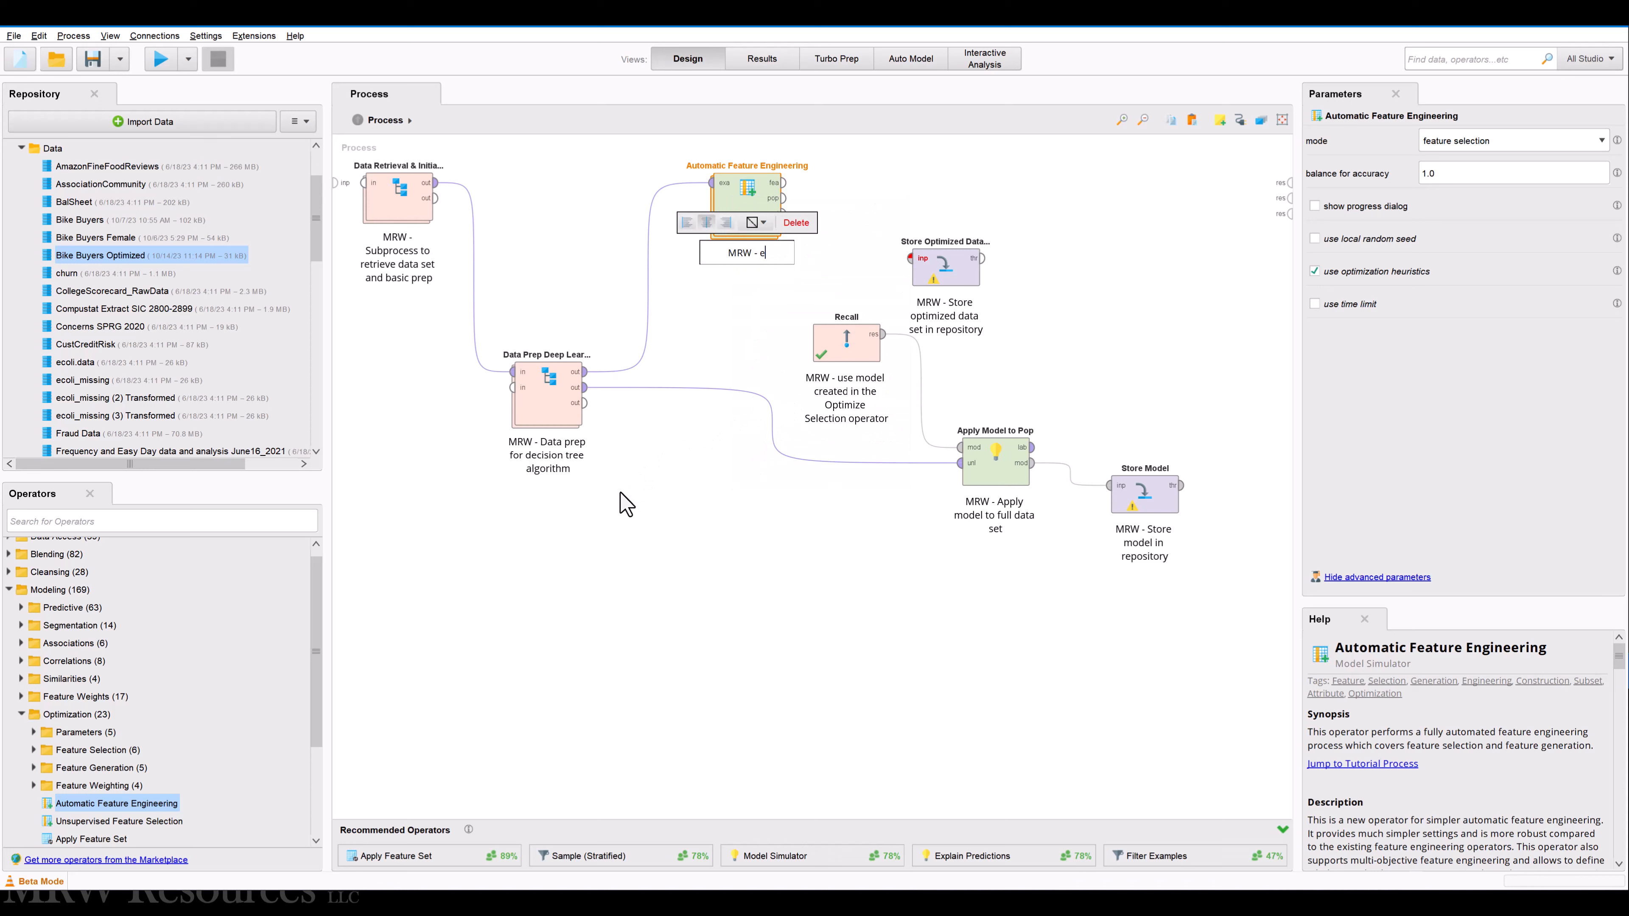
type("gineer and select best features")
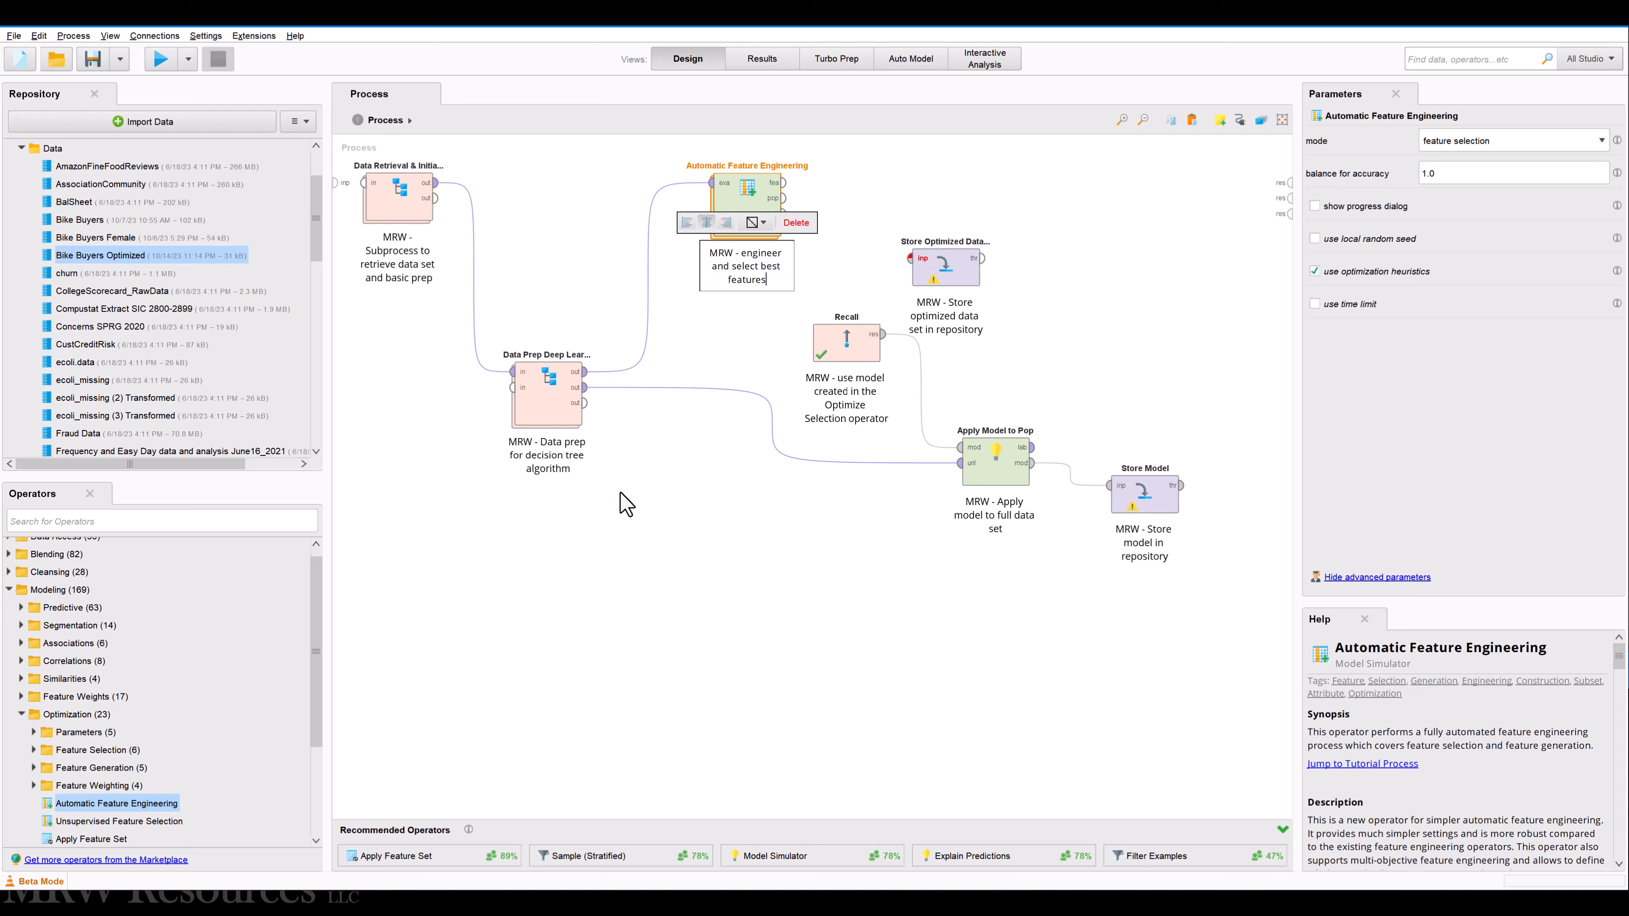
left_click(626, 502)
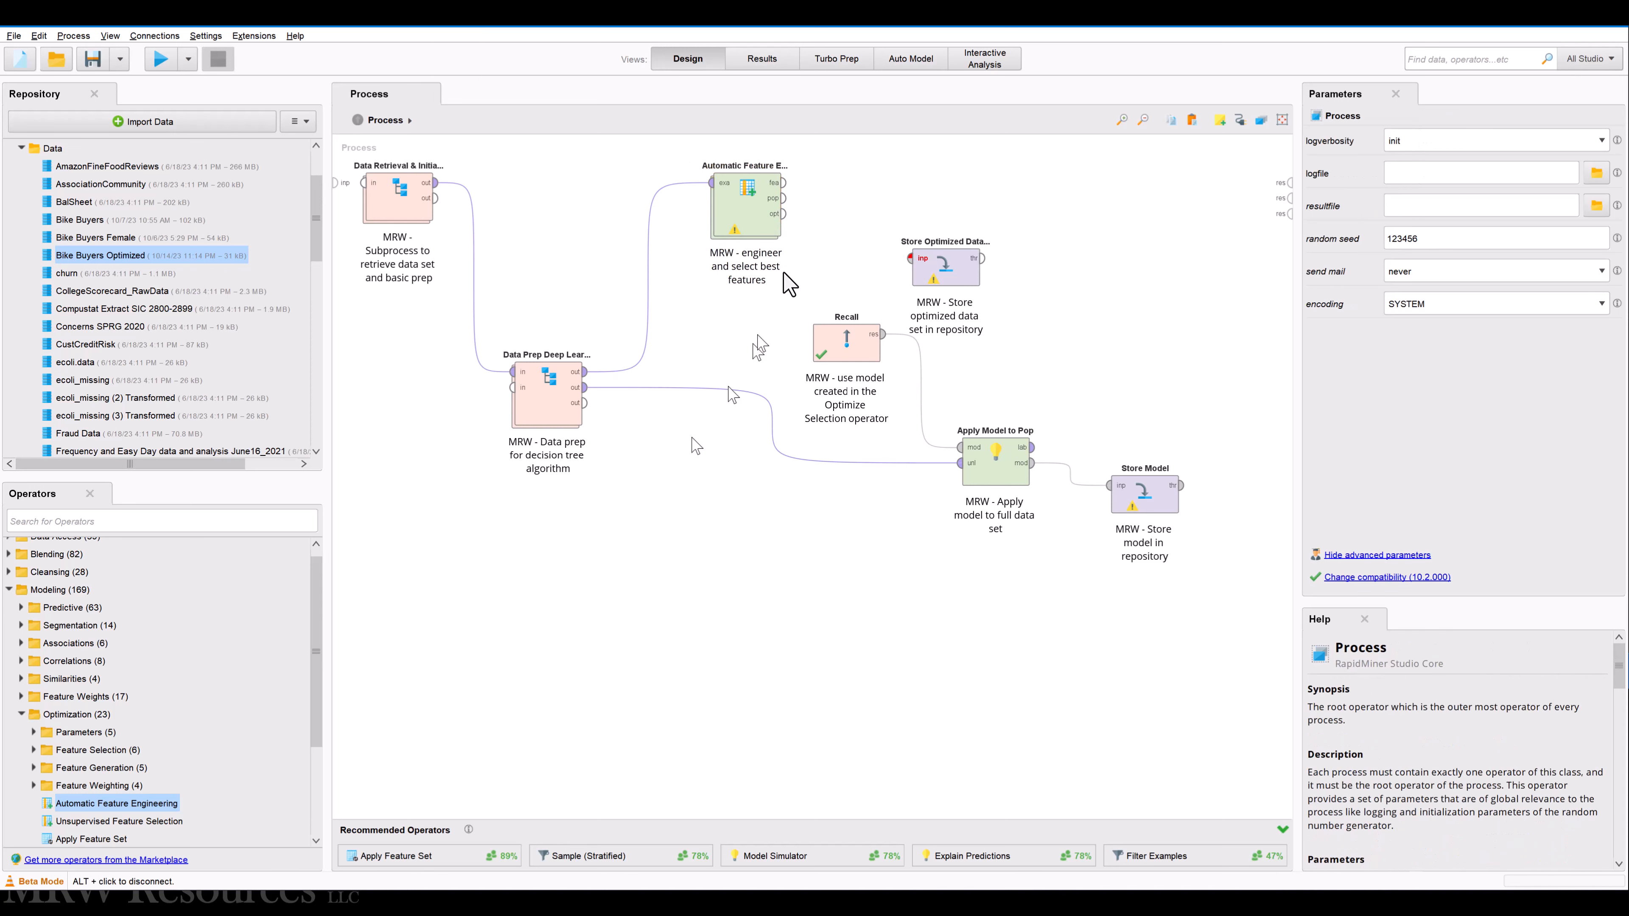
Set Automatic Feature Engineering's mode to feature selection and generation, and check the description of balance for accuracy
left_click(738, 226)
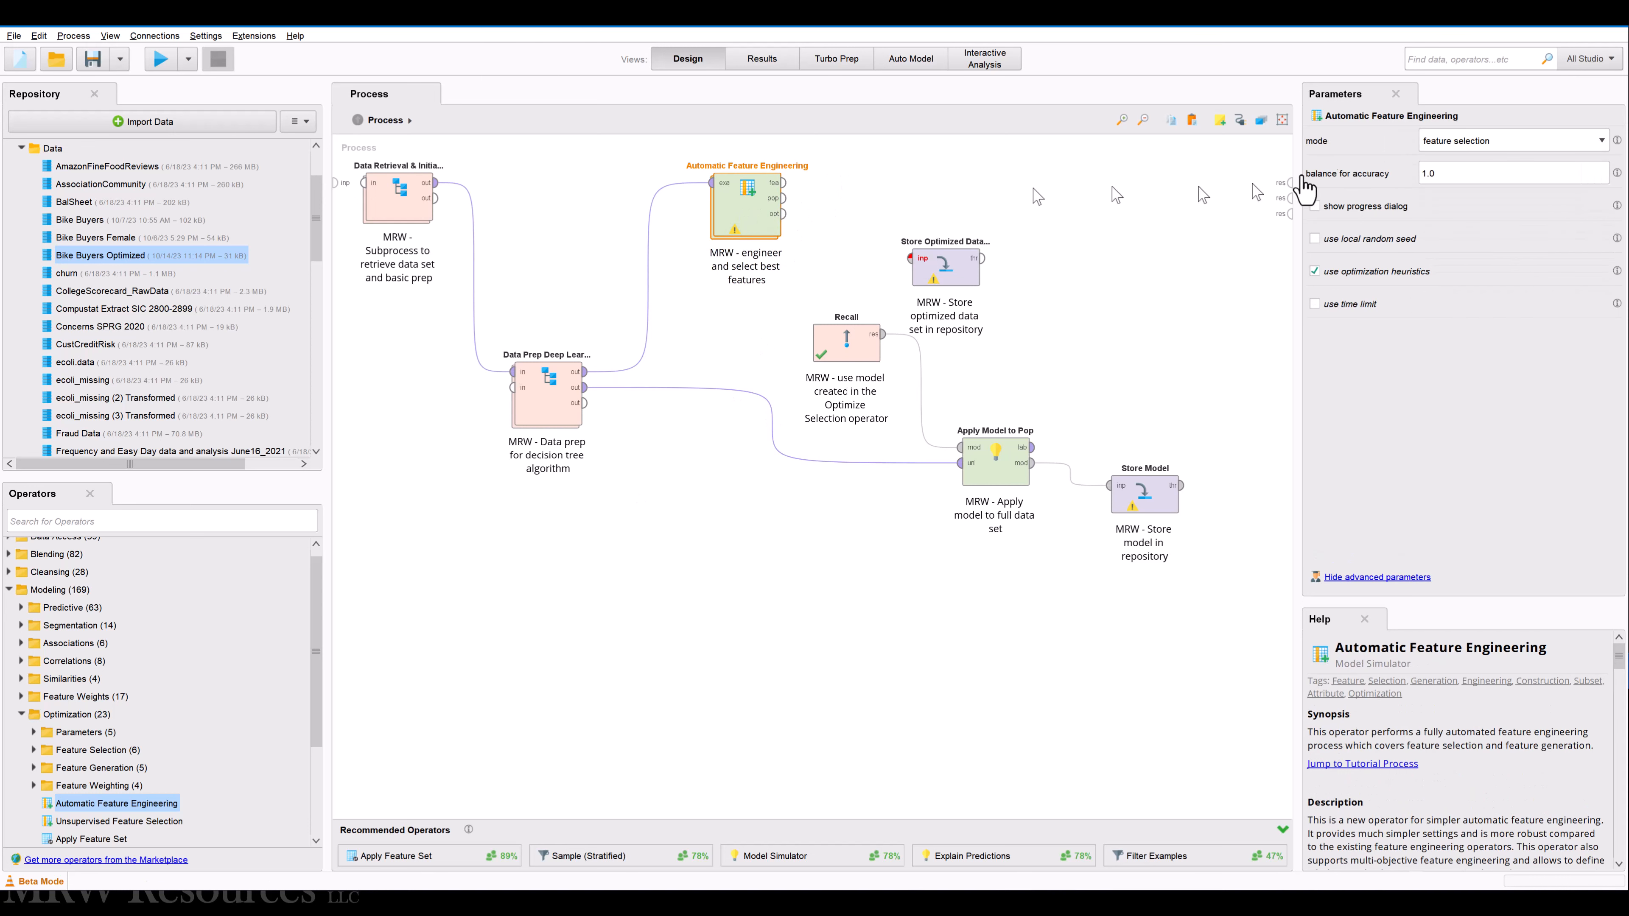
left_click(1474, 153)
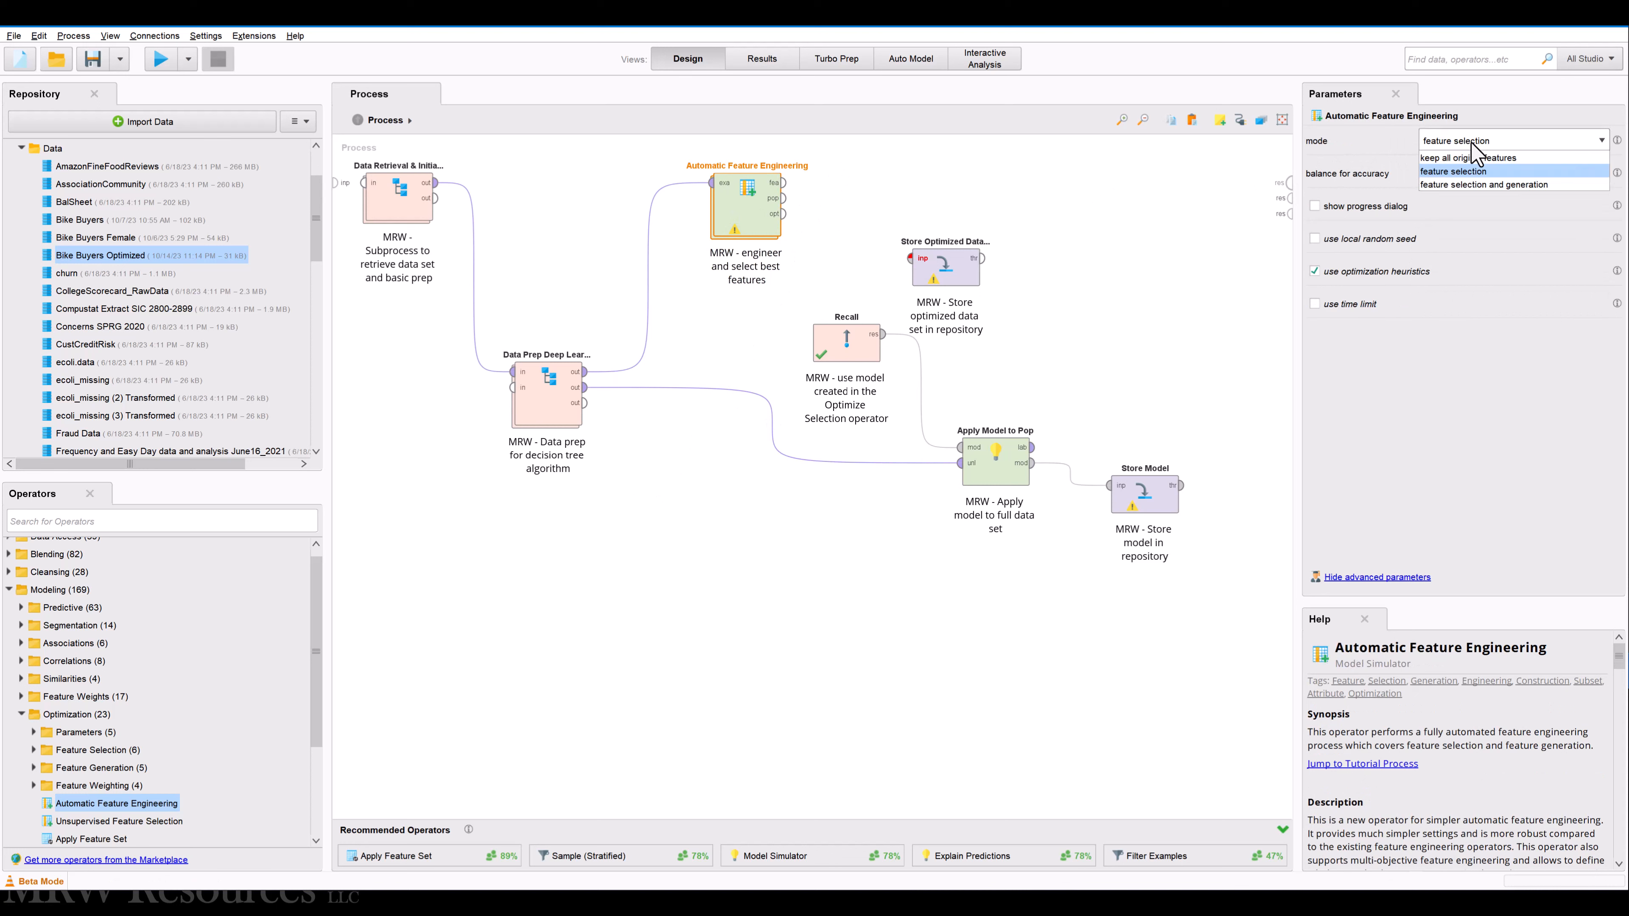
left_click(1475, 185)
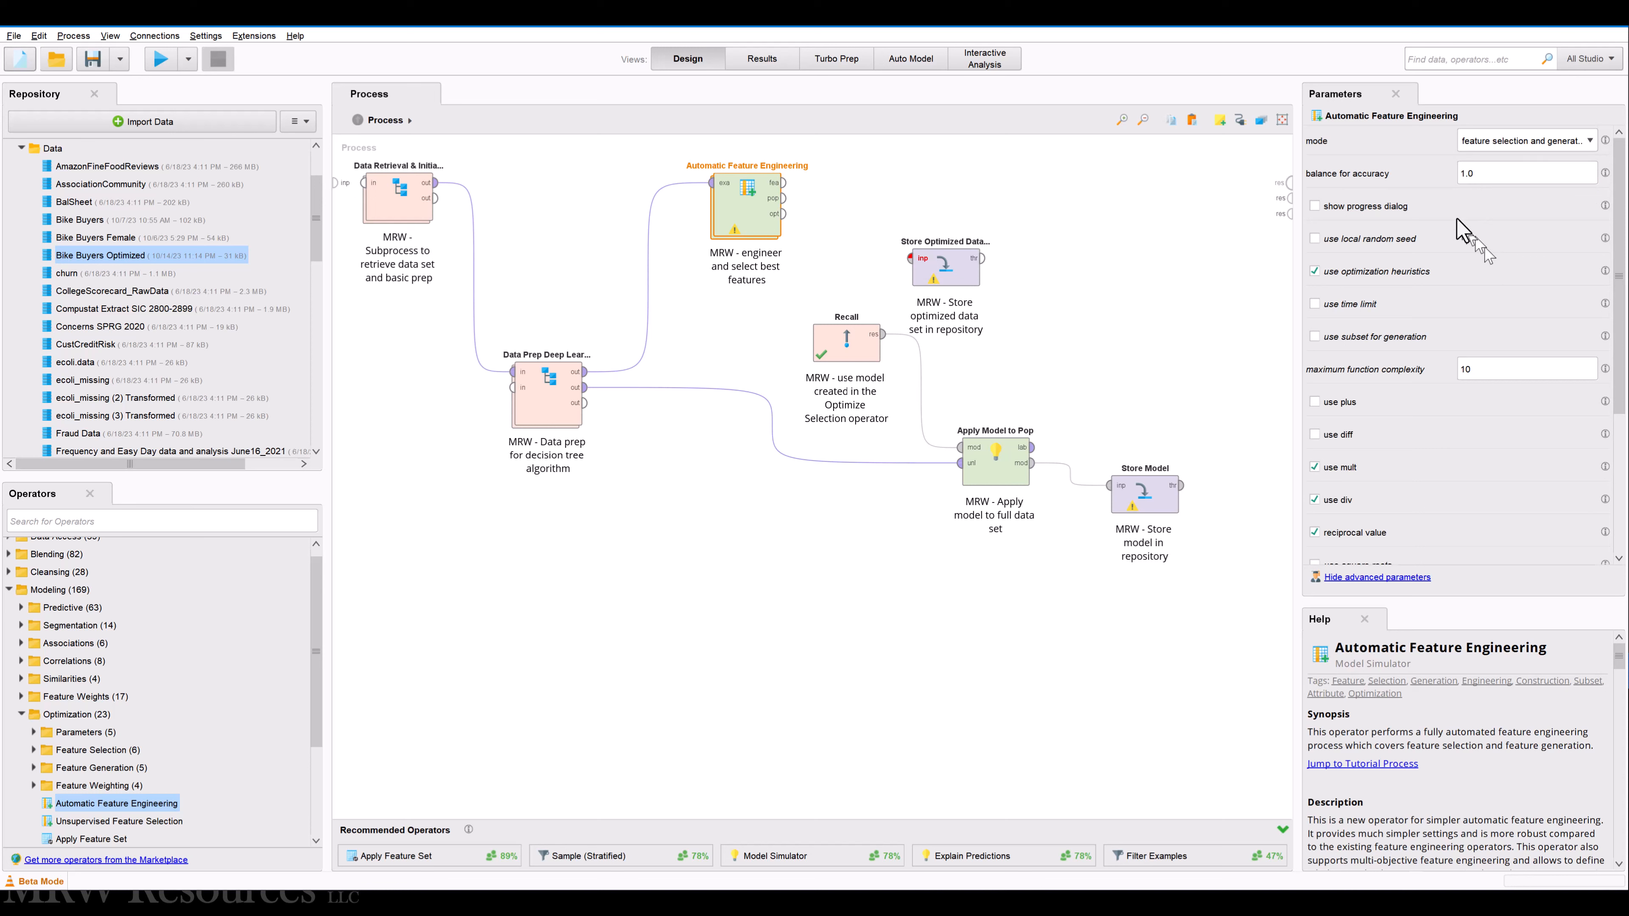
left_click(1514, 181)
mouse_move(1606, 176)
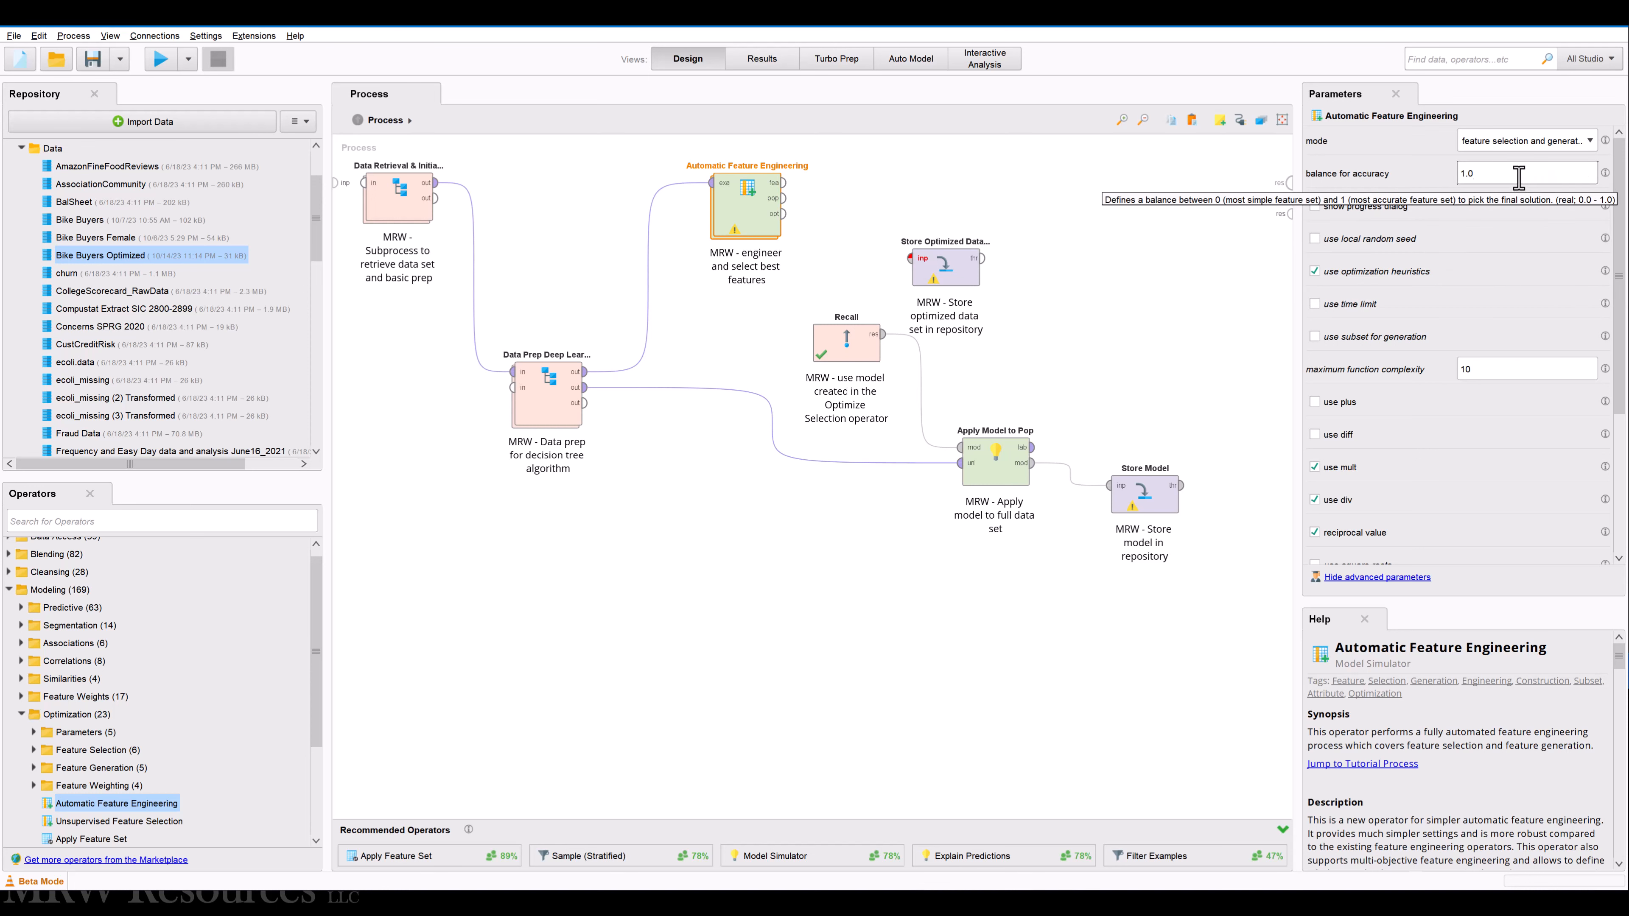
Set Automatic Feature Engineering's balance for accuracy to 0.9, enable the progress dialog and use local random seed 123456
left_click_drag(1516, 172, 1388, 168)
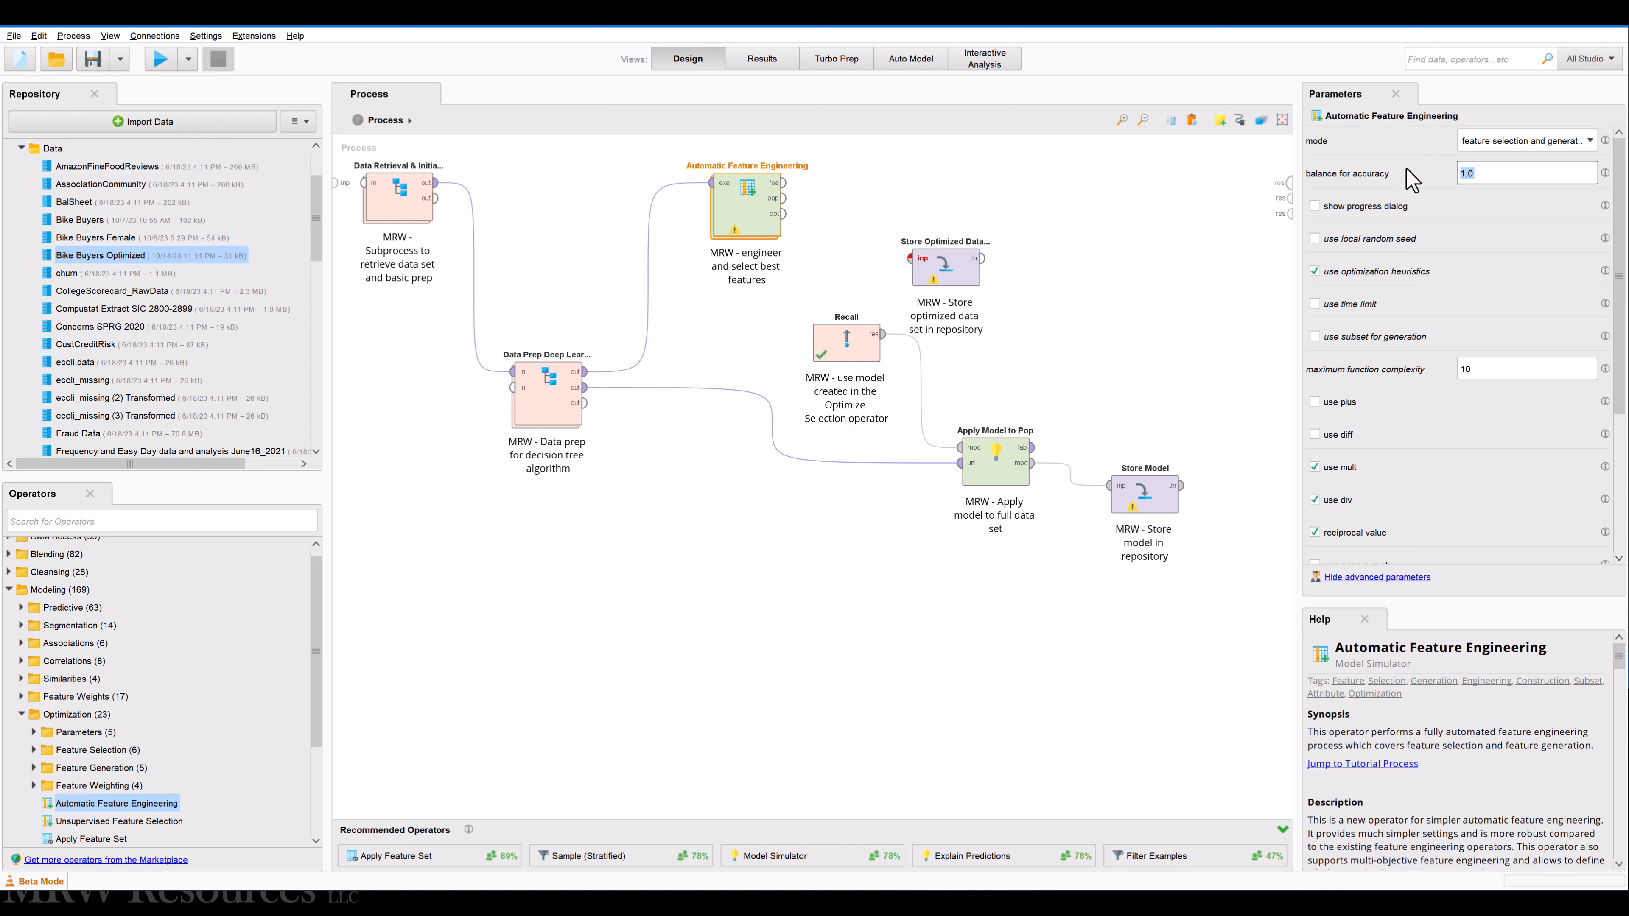
type(".9")
left_click(1347, 239)
left_click_drag(1503, 267, 1413, 267)
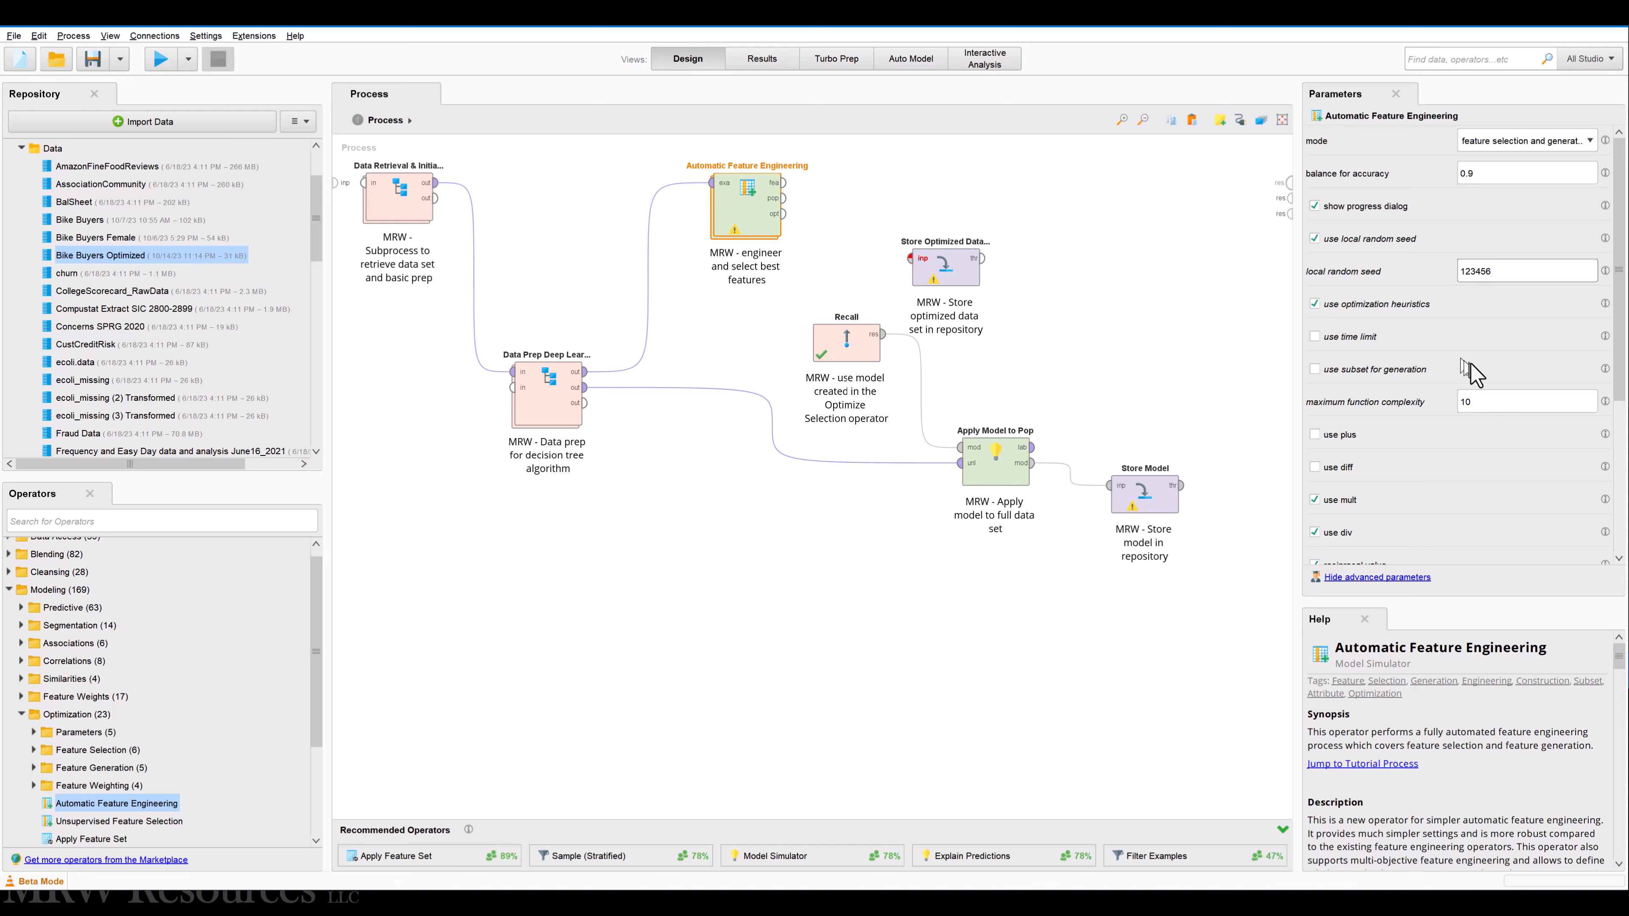
Check the description of maximum function complexity and set it to 25
mouse_move(1602, 404)
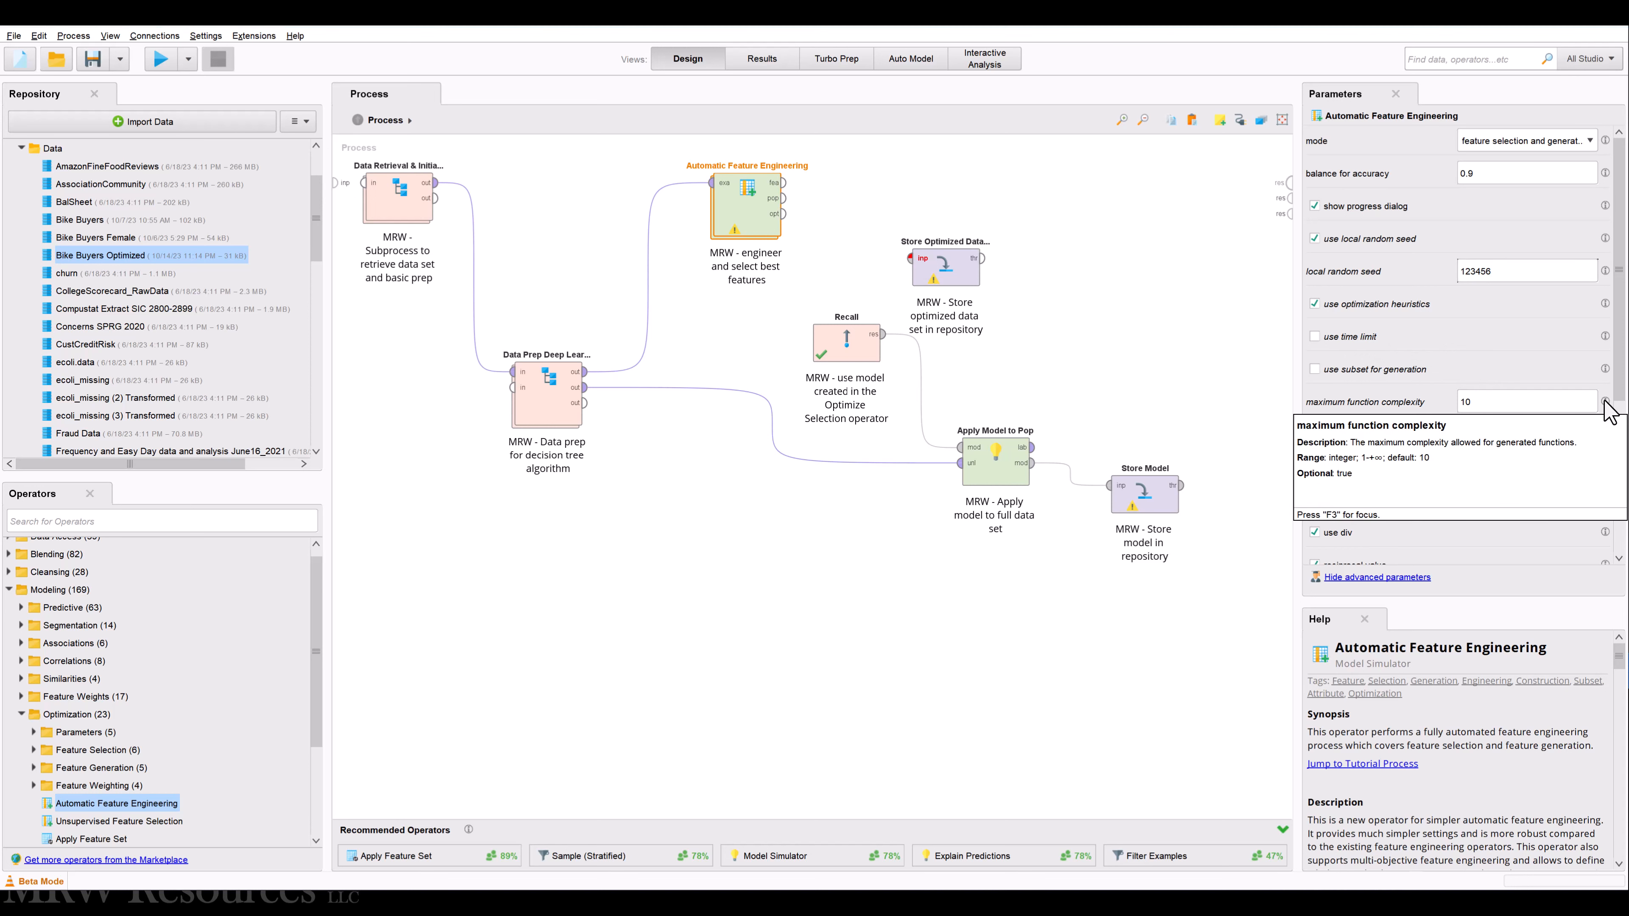
left_click(1520, 401)
key("BackSpace")
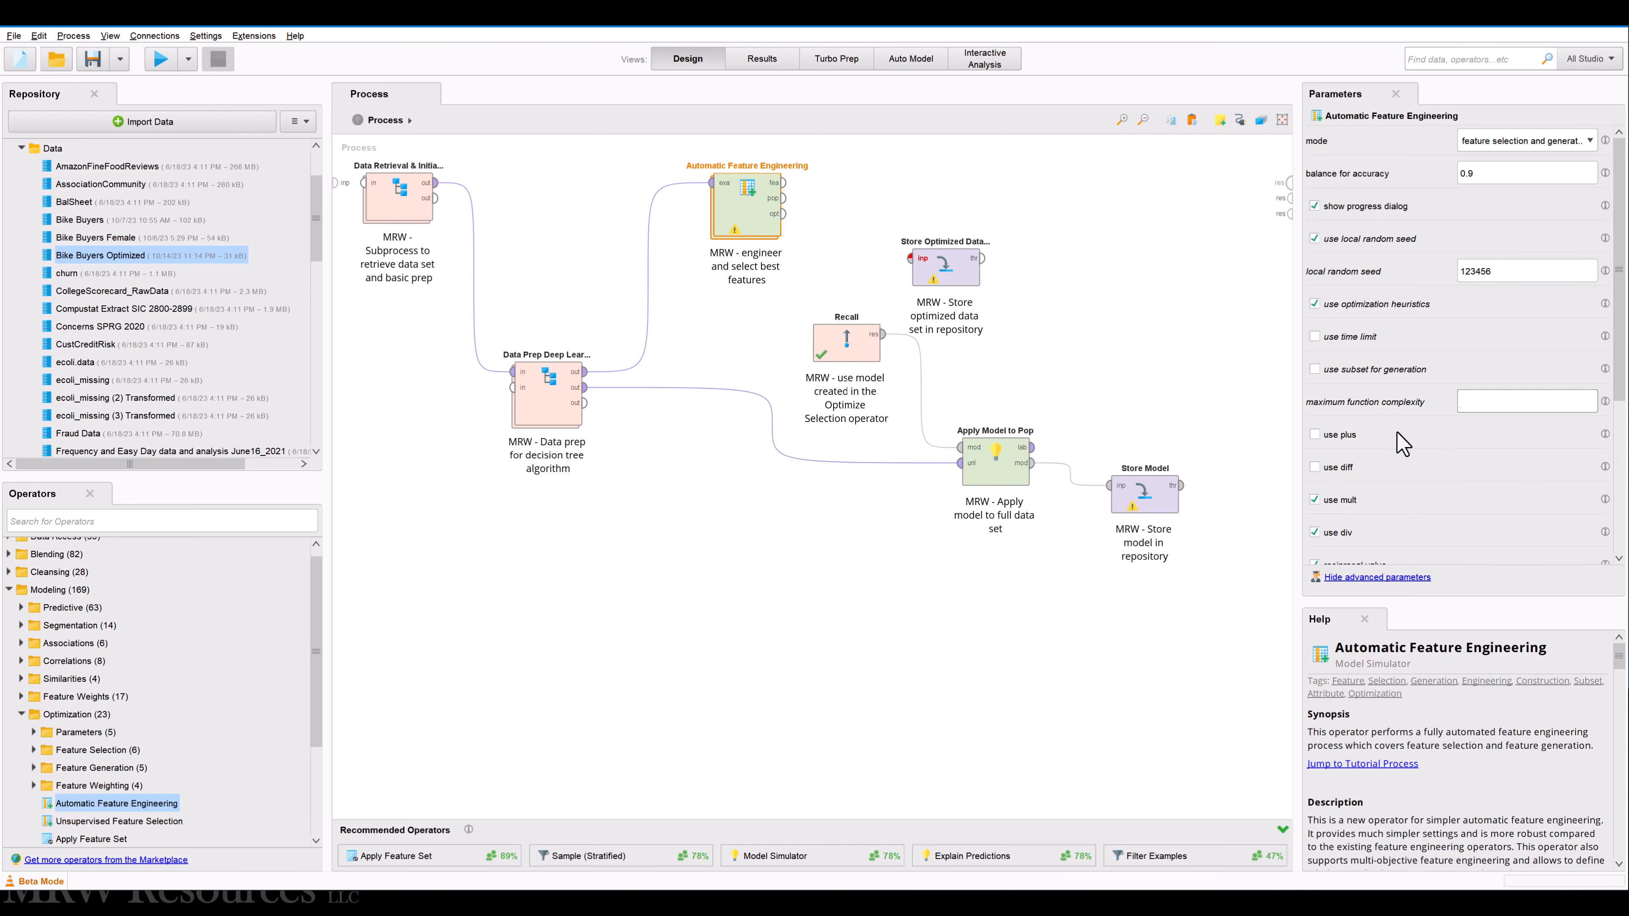
type("25")
Enable the additional feature generation functions plus, diff, square roots, exp, log, absolute values and sgn for Automatic Feature Engineering
scroll(1430, 459, "down", 2)
scroll(1429, 459, "down", 1)
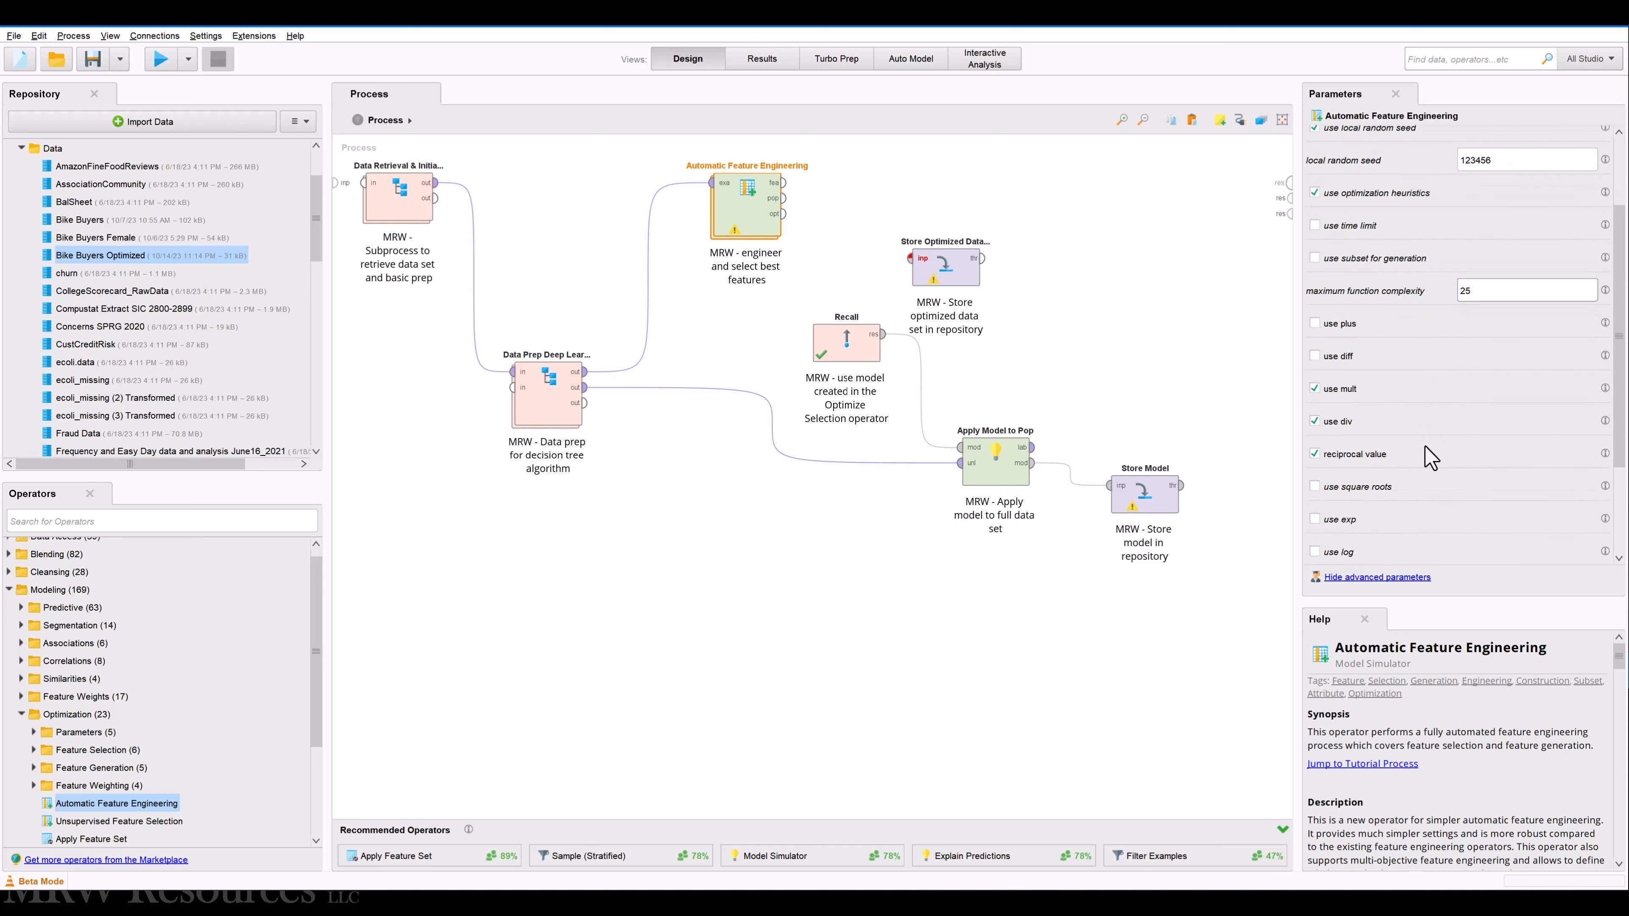
scroll(1430, 459, "down", 1)
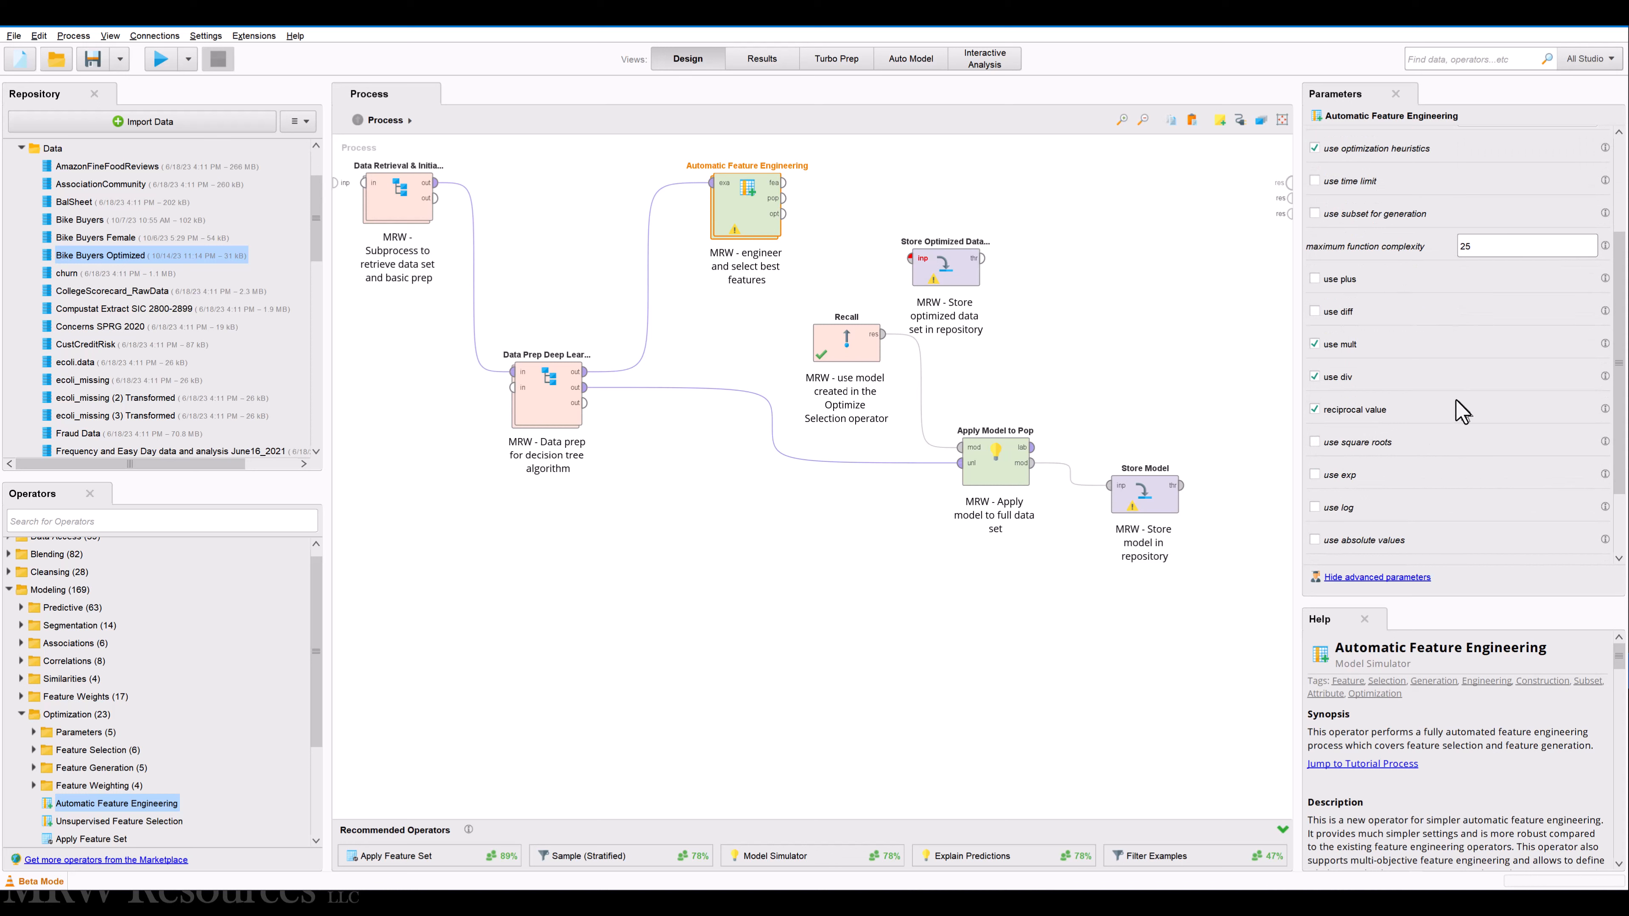
left_click(1314, 278)
left_click_drag(1621, 399, 1622, 465)
left_click(1318, 348)
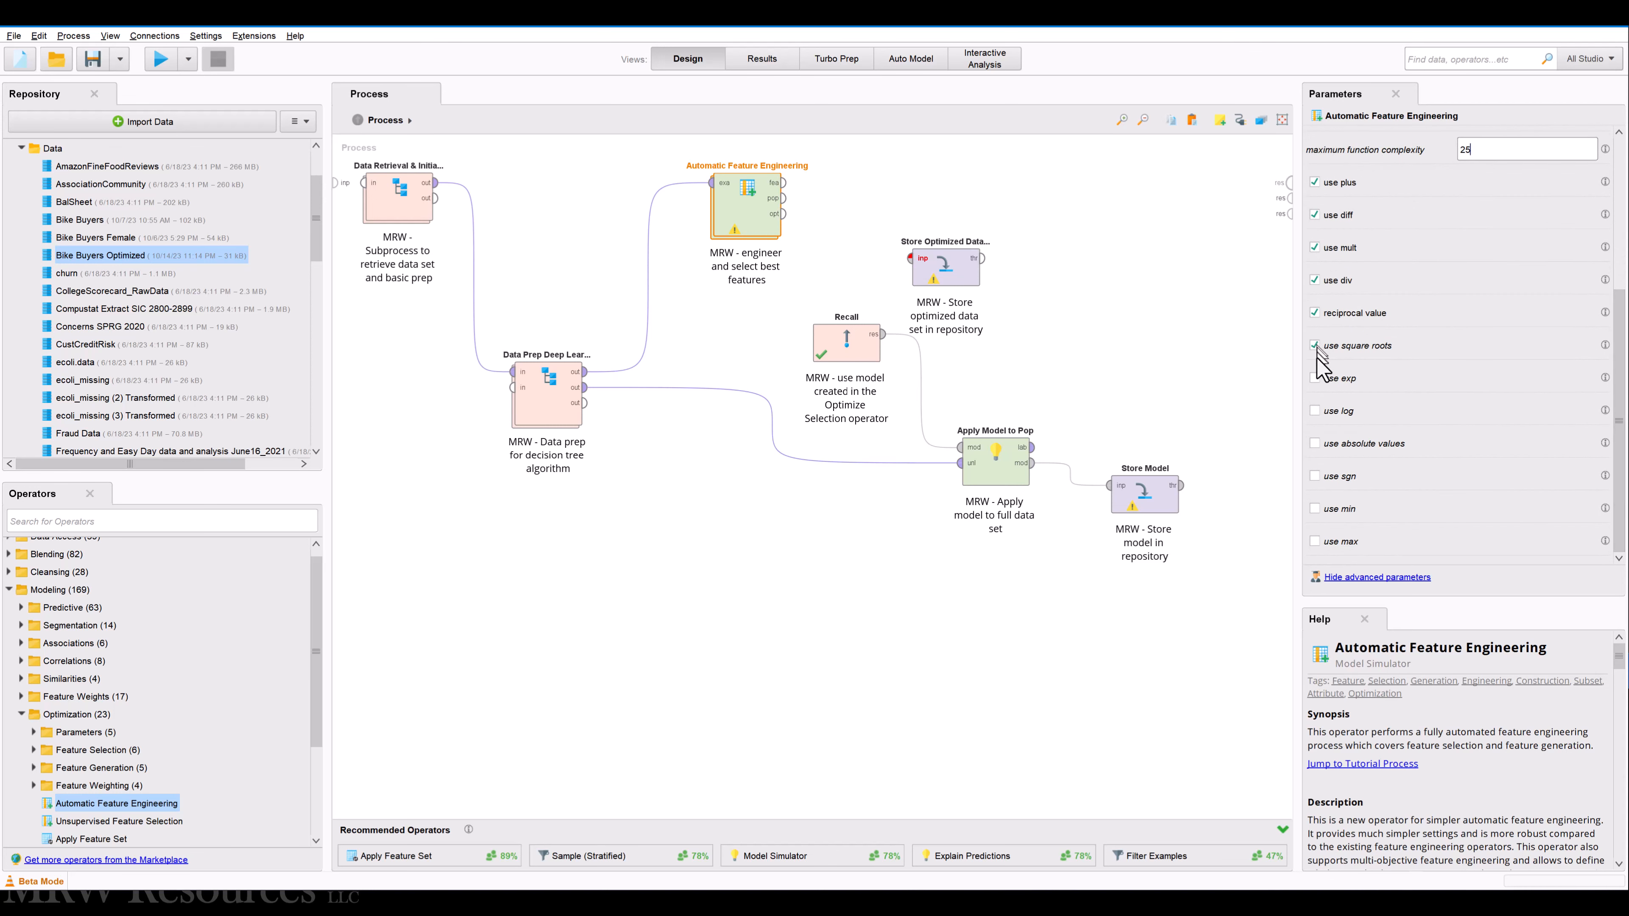
left_click(1315, 379)
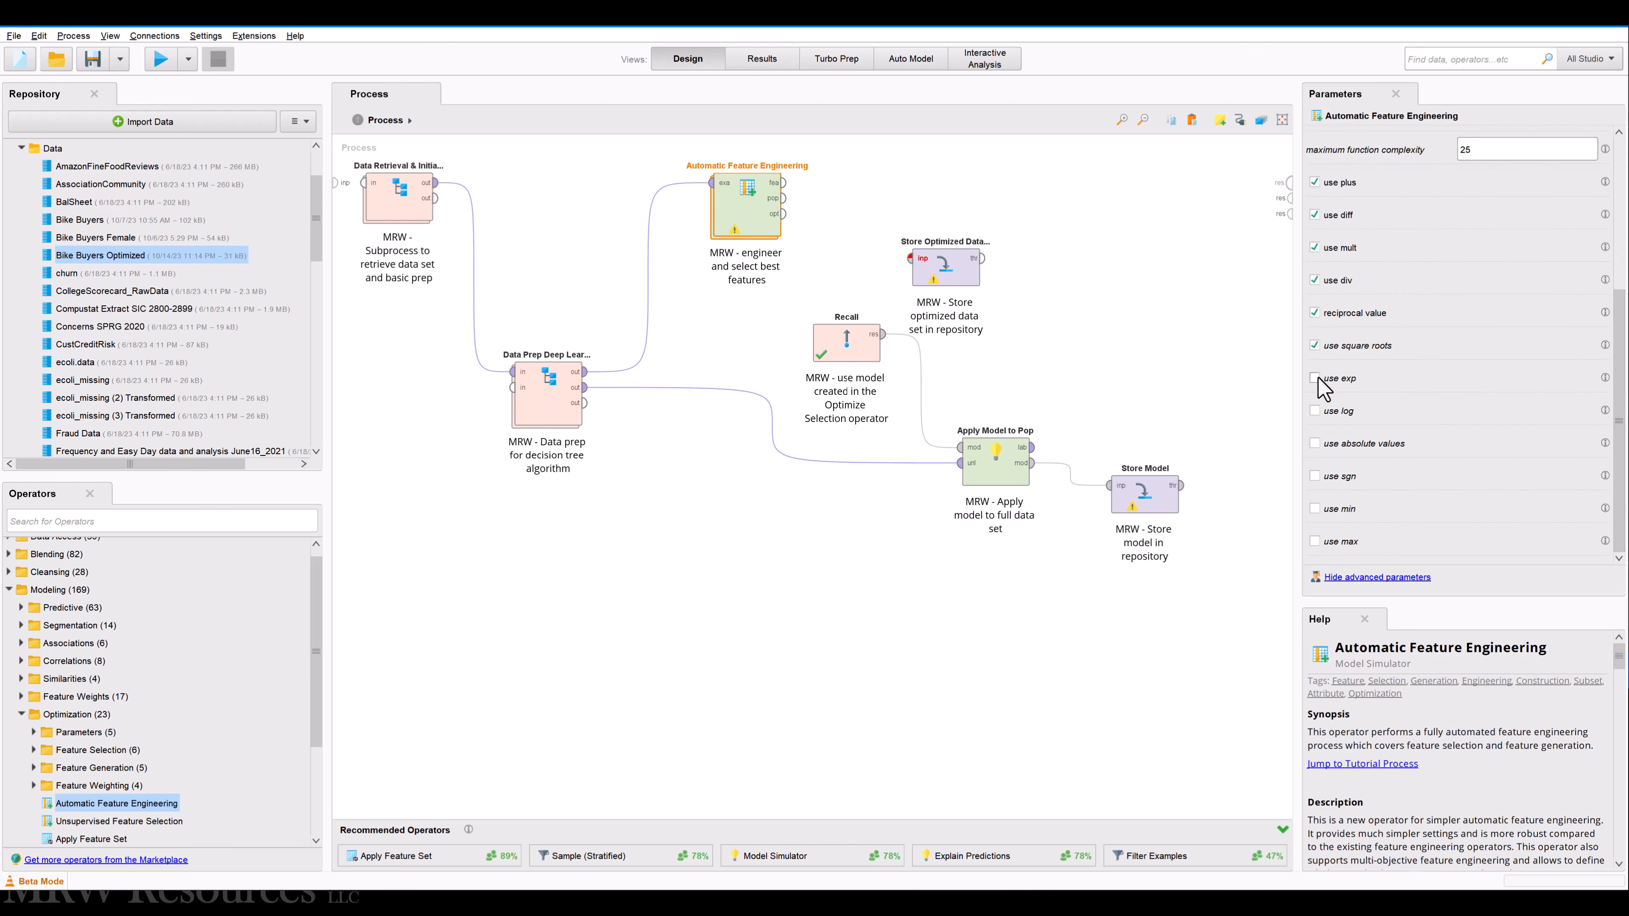
left_click(1314, 411)
left_click(1314, 445)
left_click(1315, 476)
scroll(1506, 452, "up", 3)
scroll(1504, 453, "up", 5)
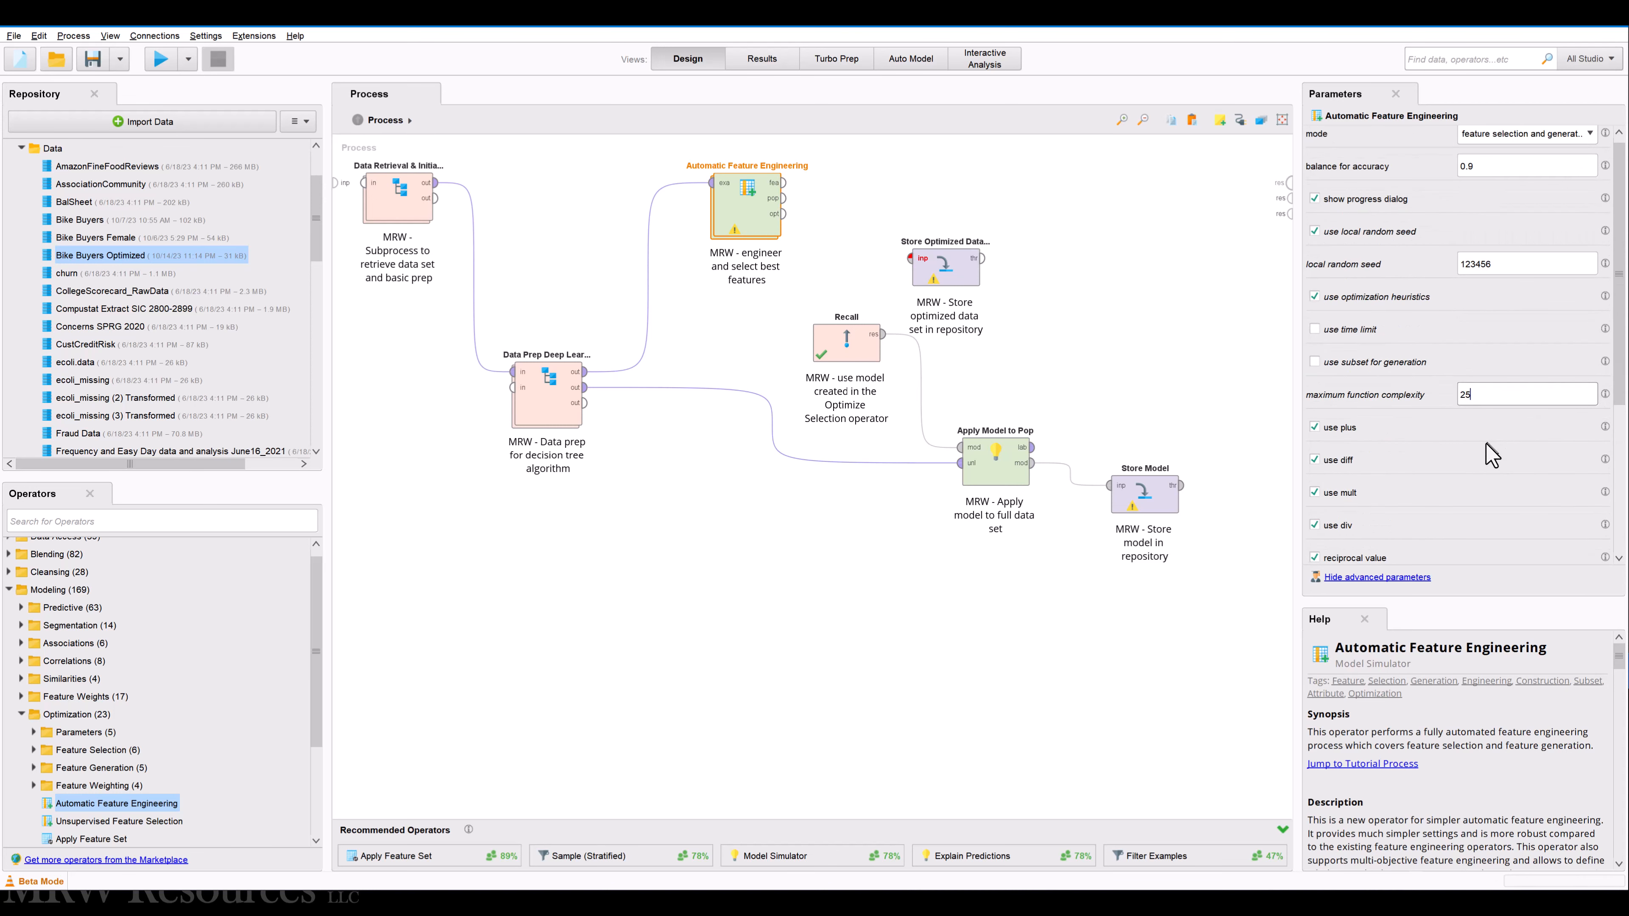
Connect the Automatic Feature Engineering subprocess input to Split Validation's training input, look inside Split Validation and return to the main process
left_click(822, 554)
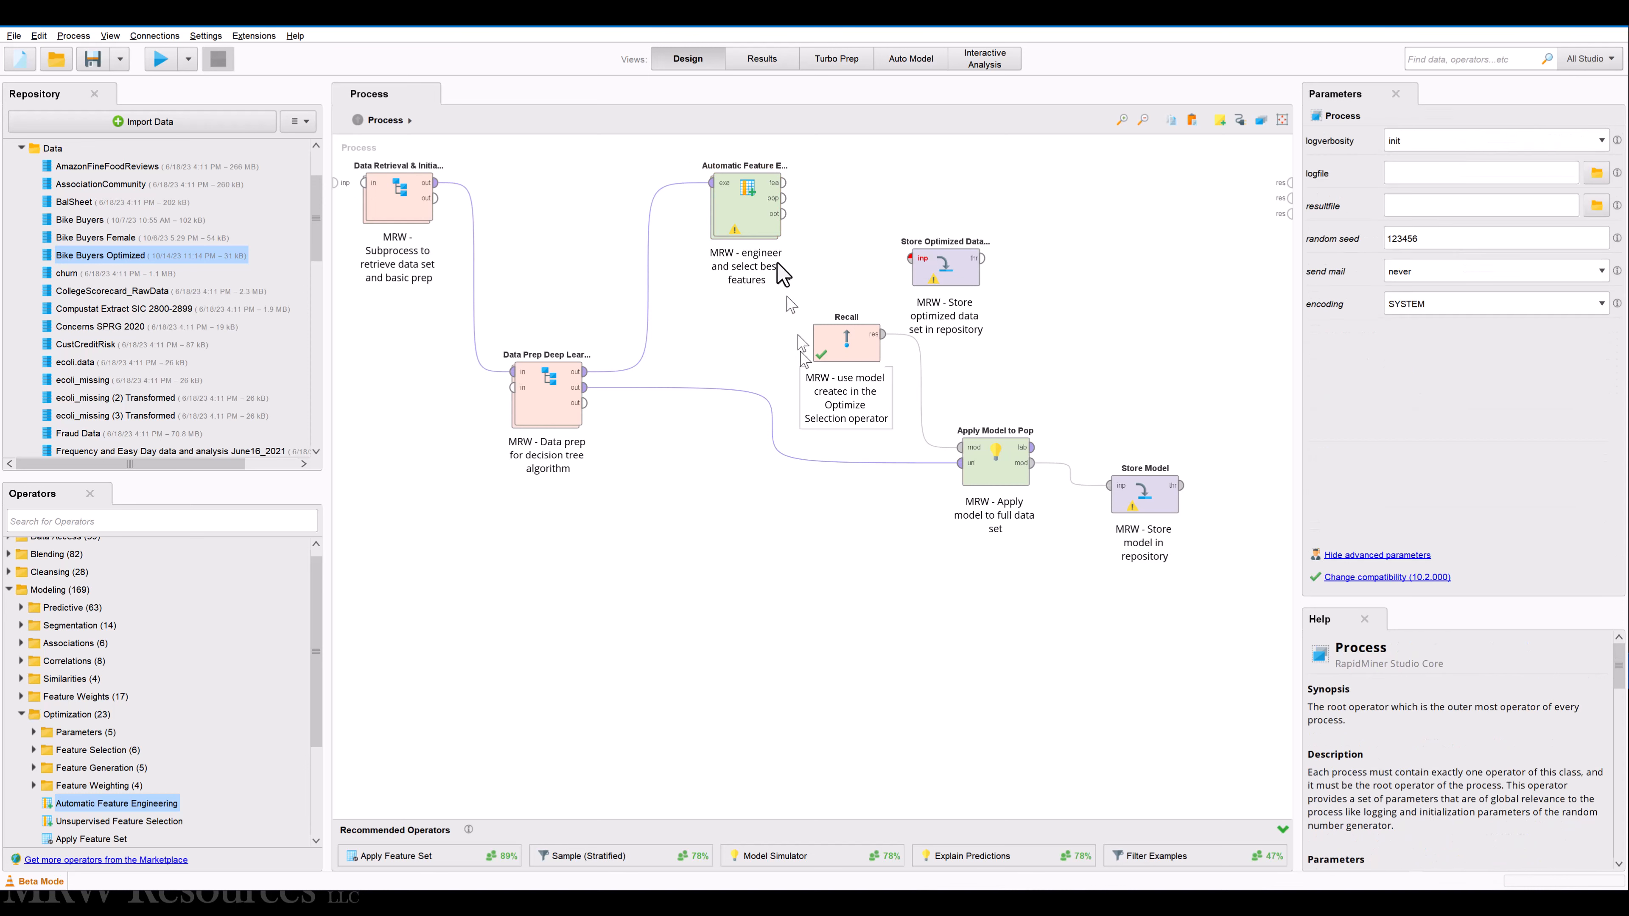
double_click(744, 205)
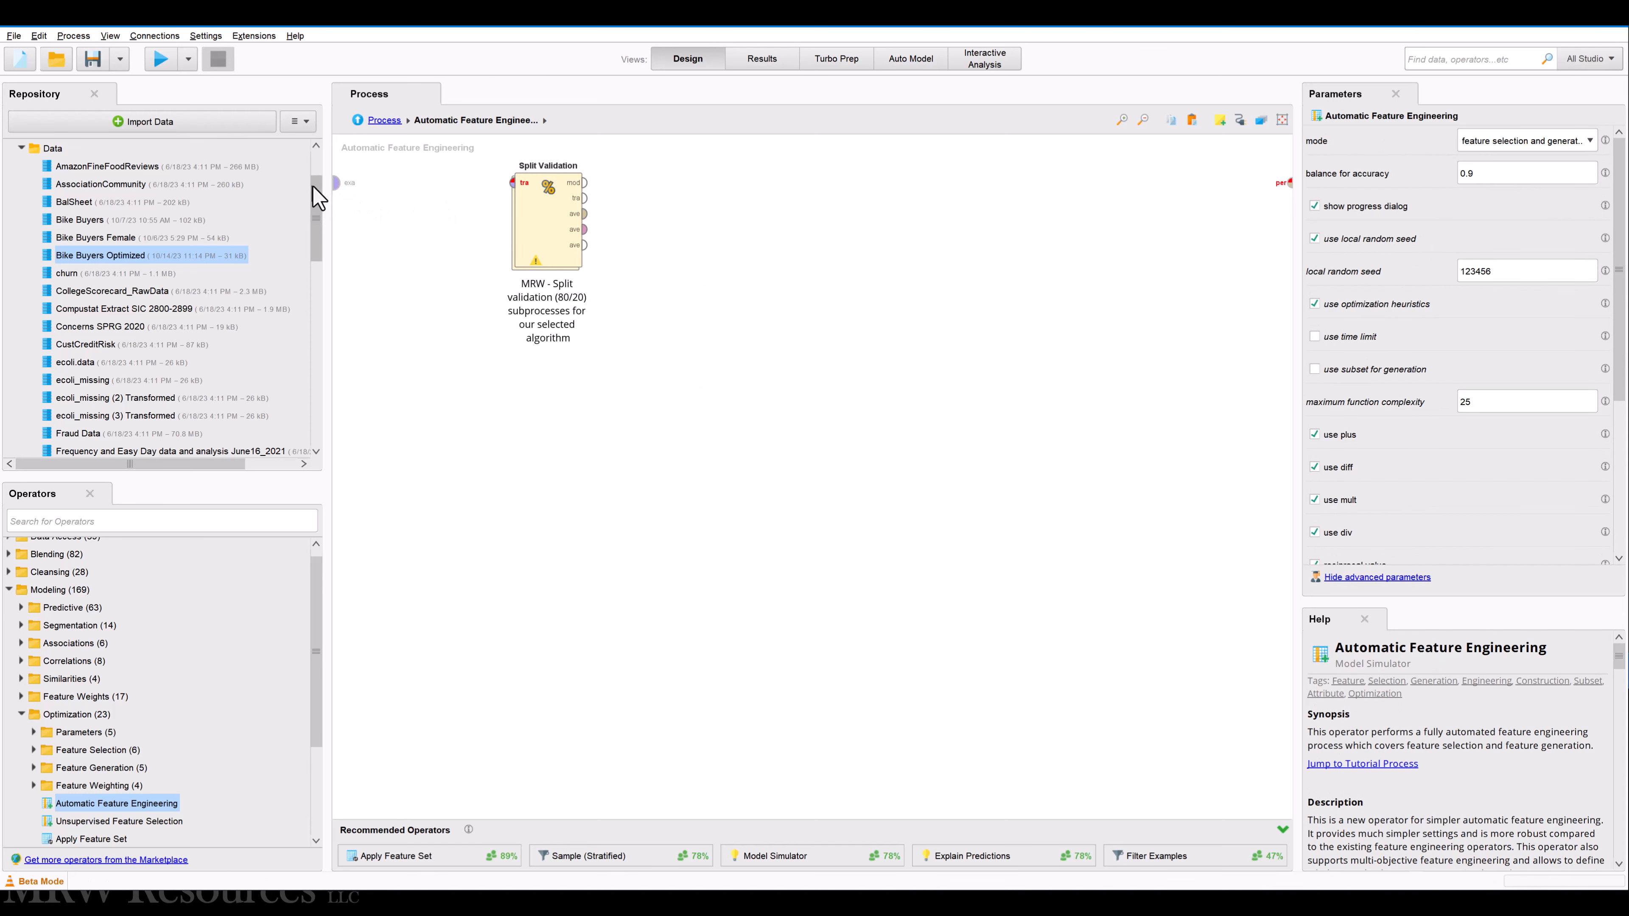
left_click_drag(513, 183, 348, 189)
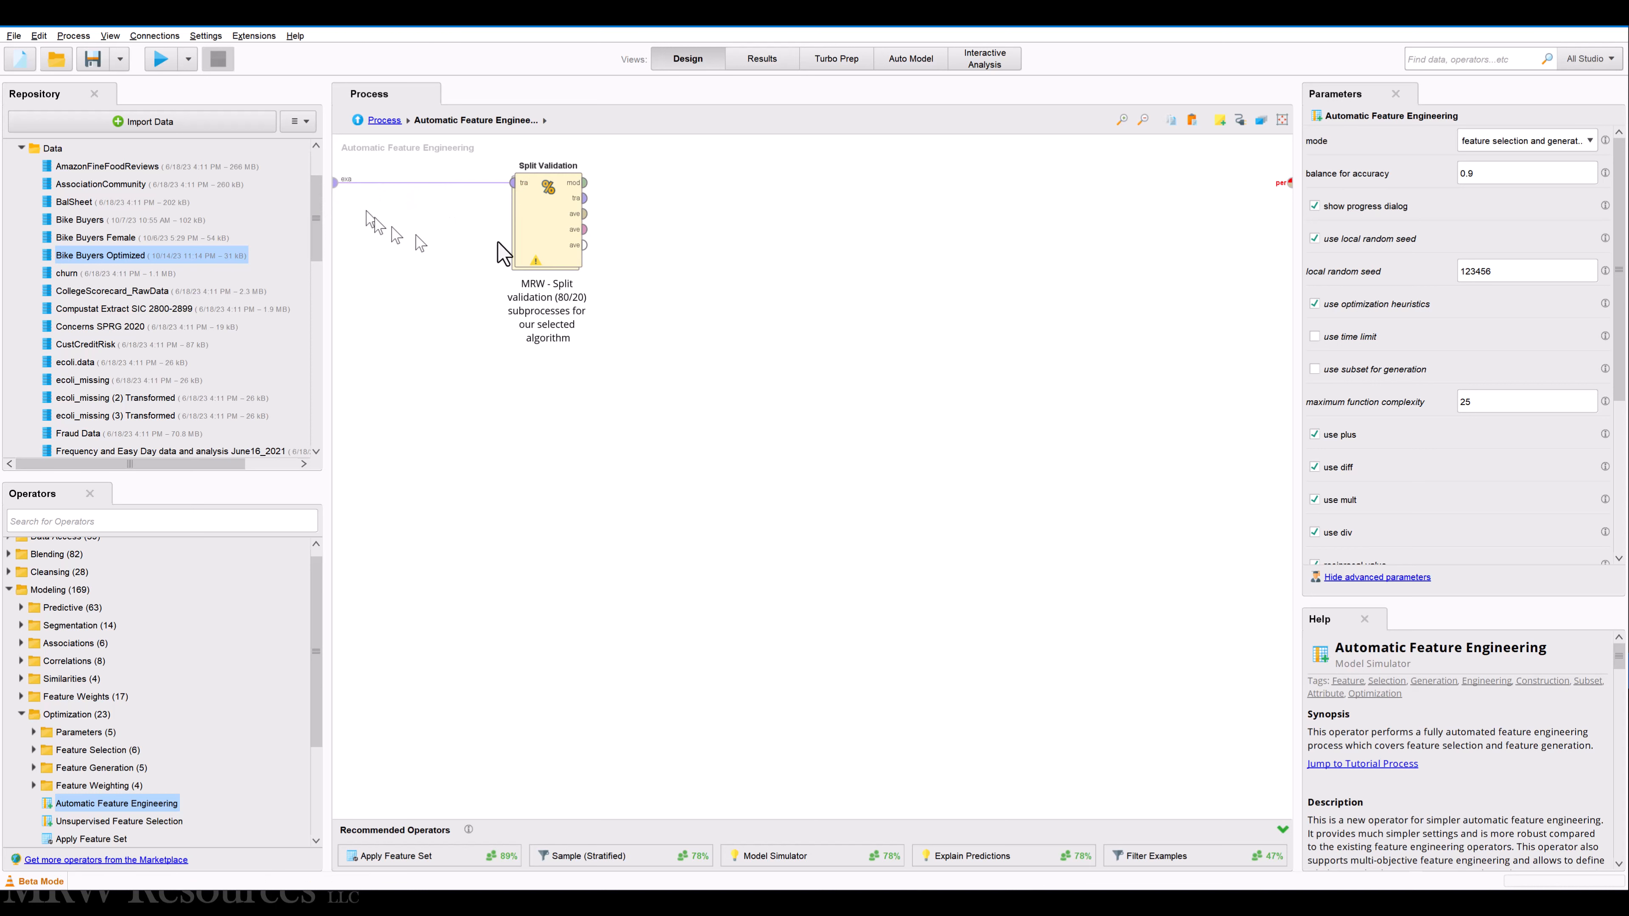
double_click(546, 228)
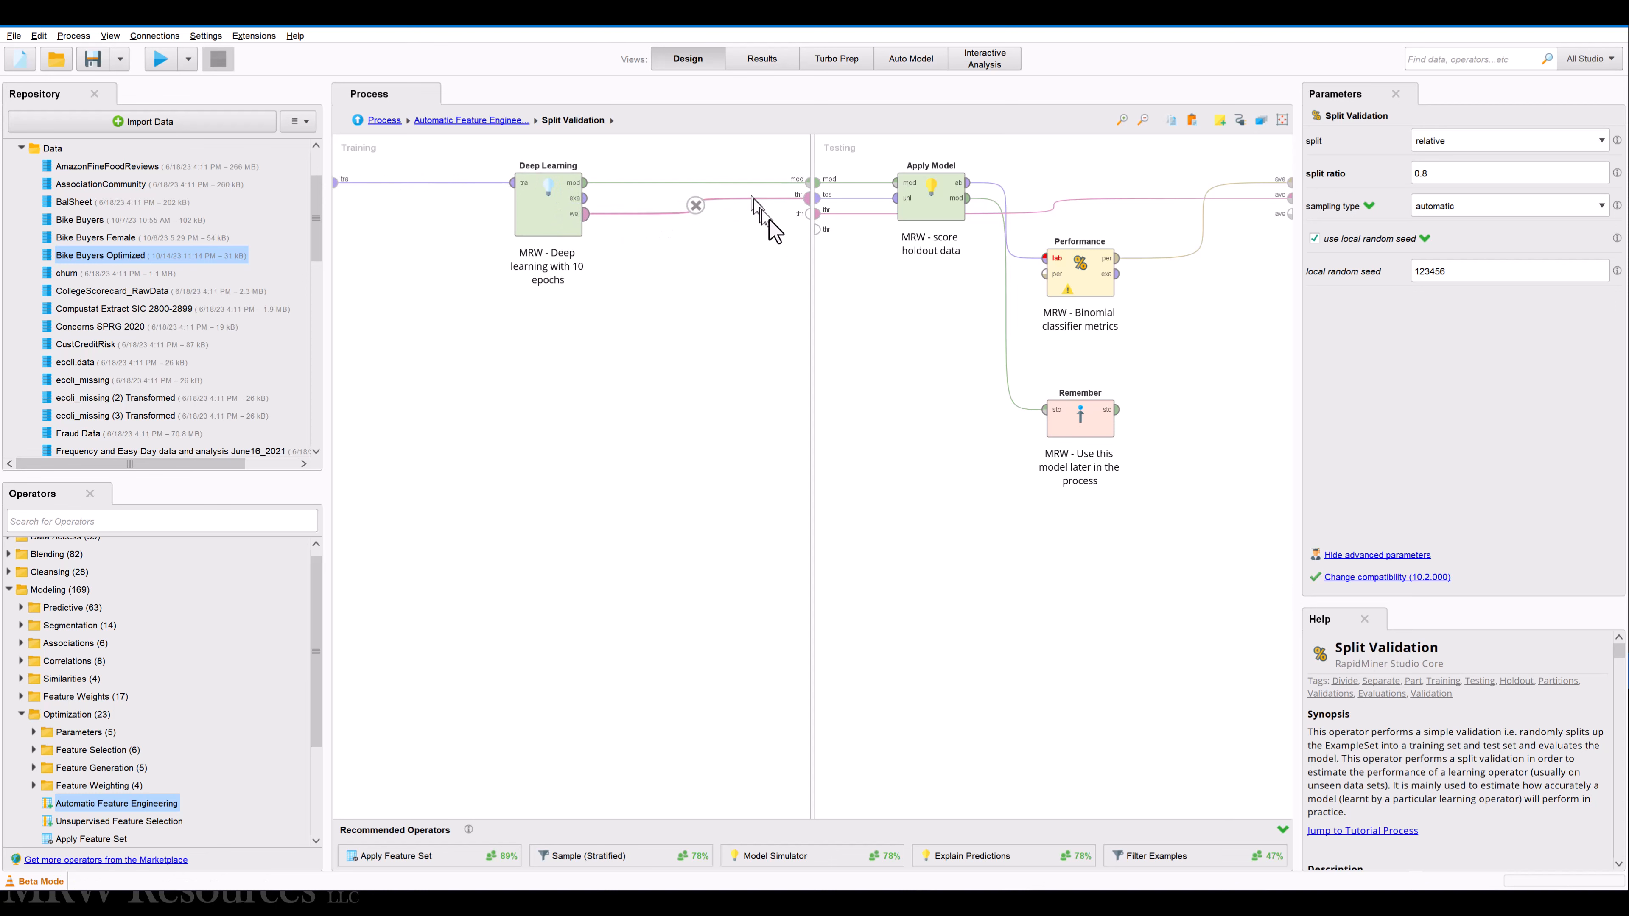
left_click(481, 120)
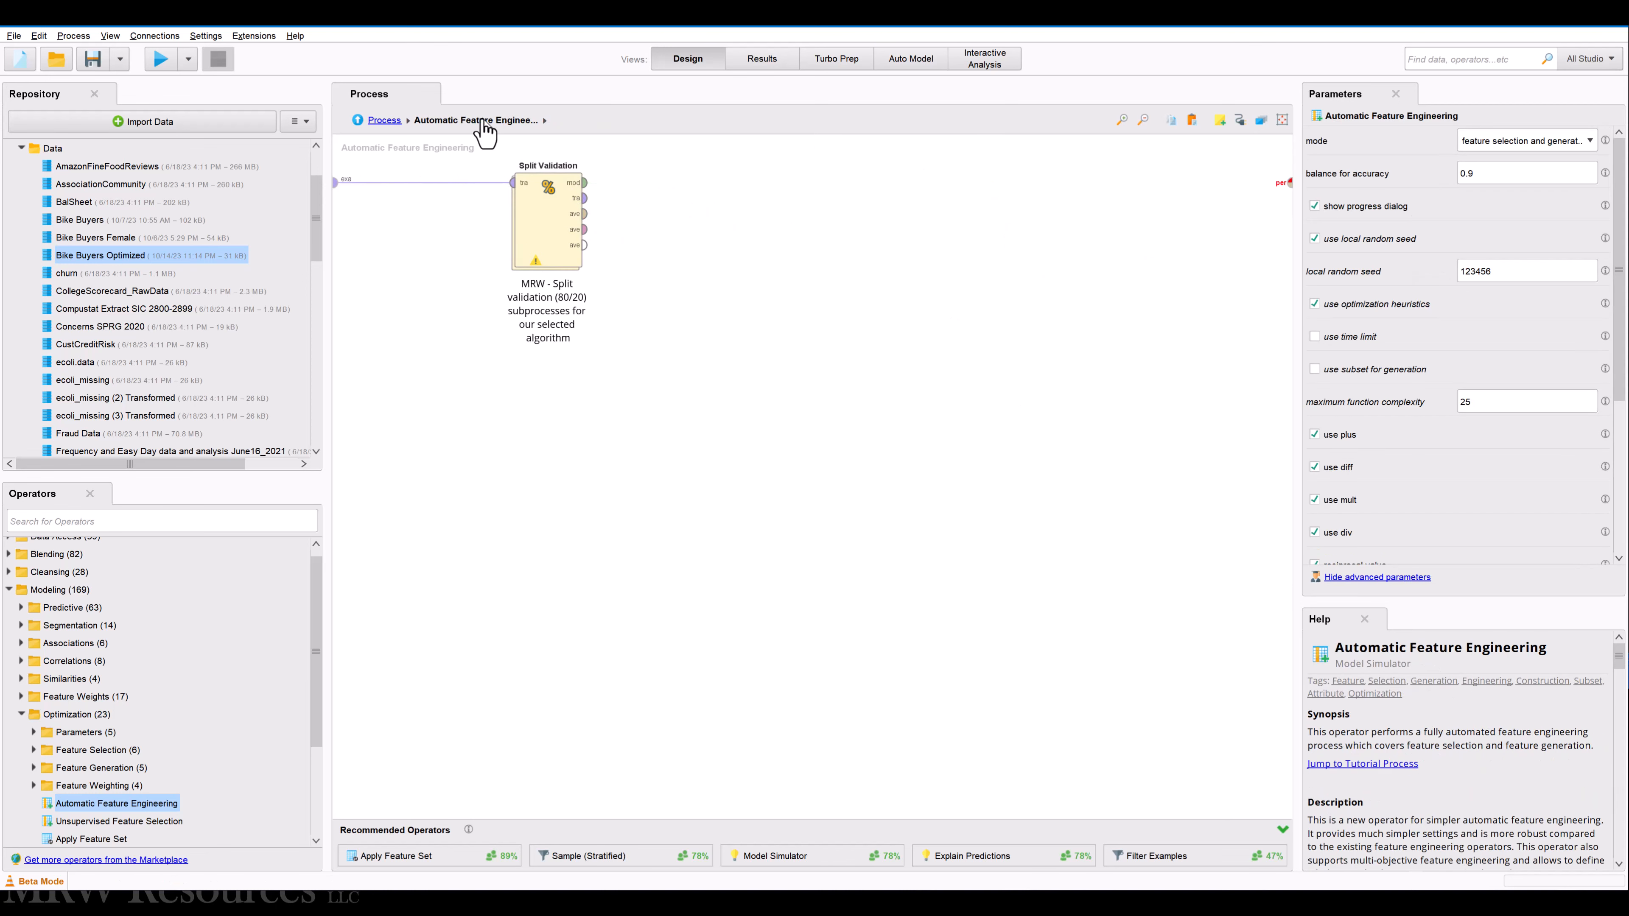
left_click(385, 121)
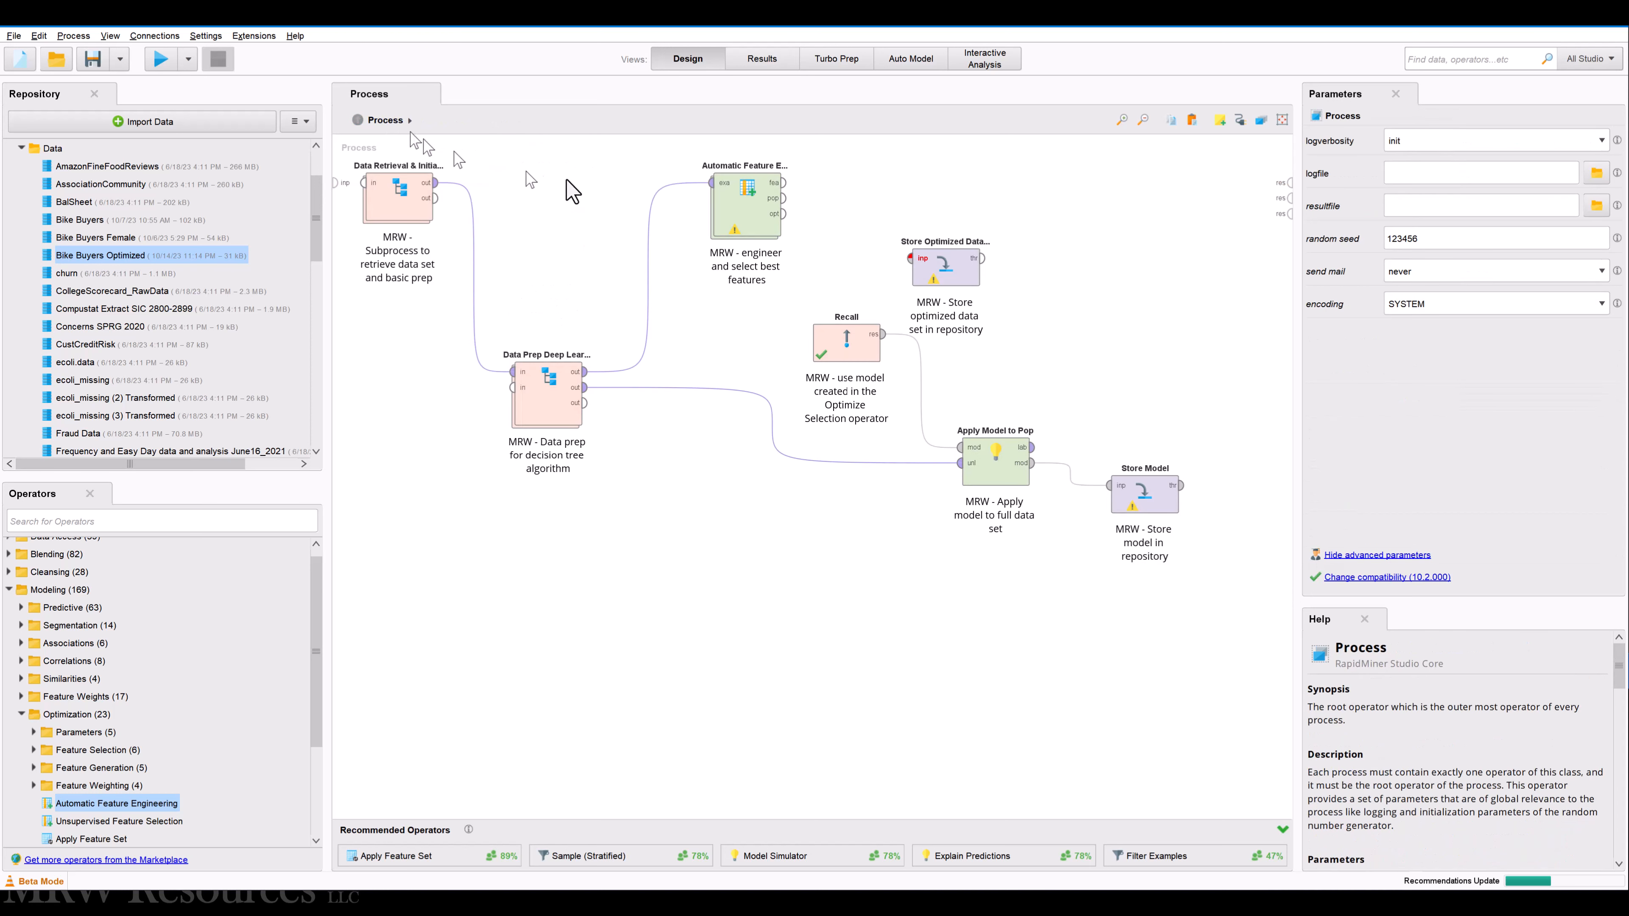
Connect Split Validation's first averaged performance output to the Automatic Feature Engineering subprocess's performance output and return to the main process
double_click(755, 212)
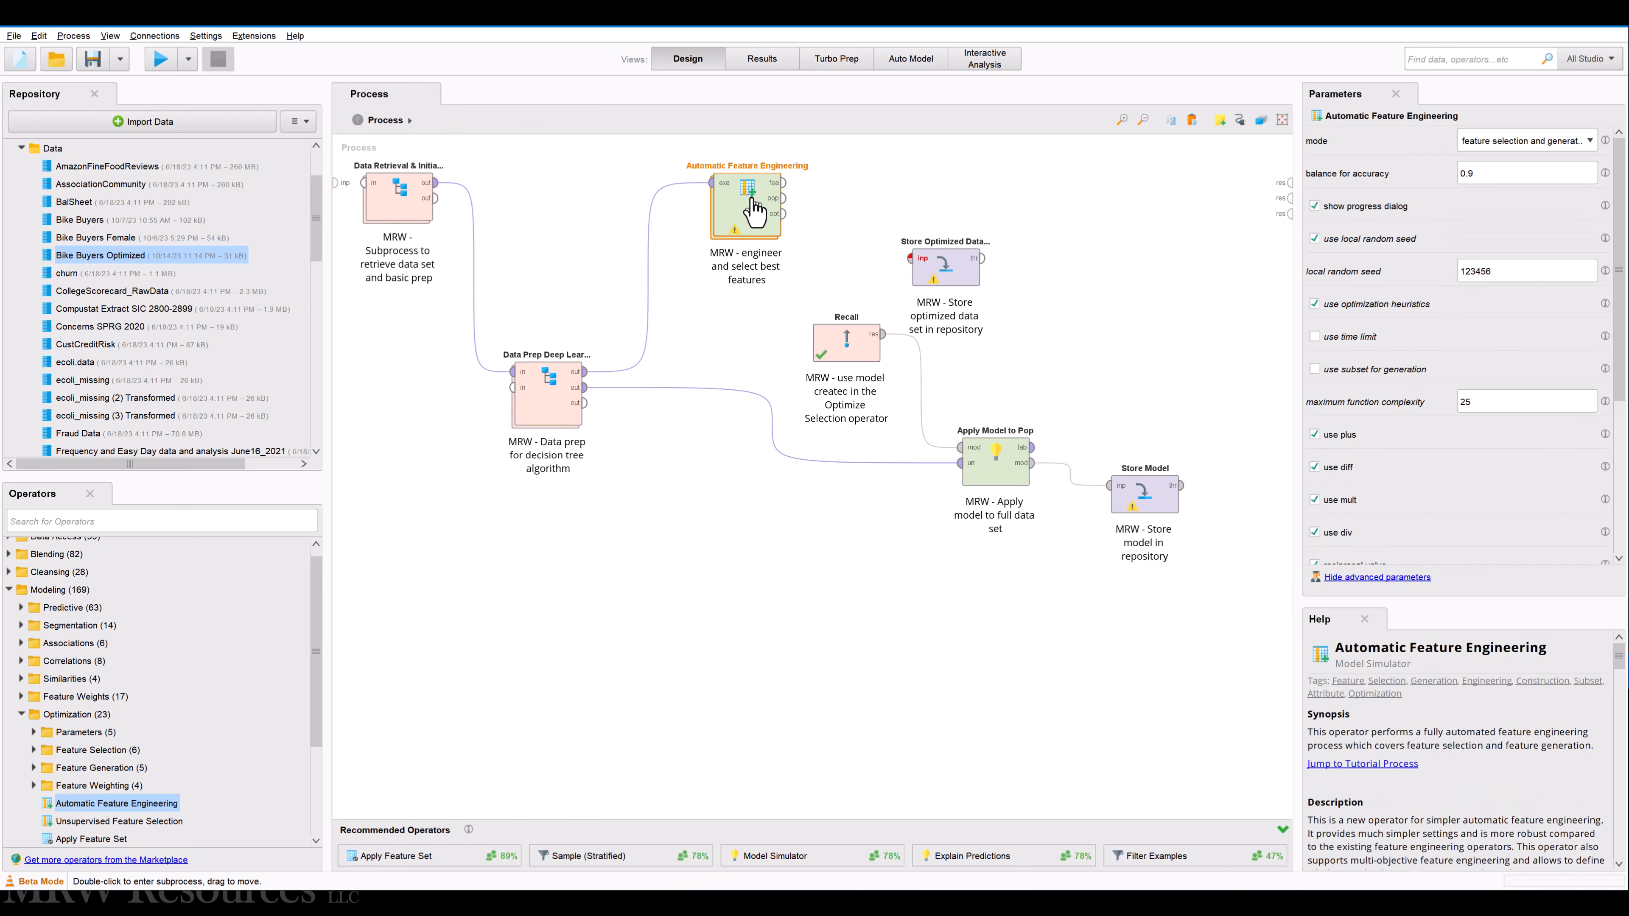
left_click(557, 244)
double_click(558, 243)
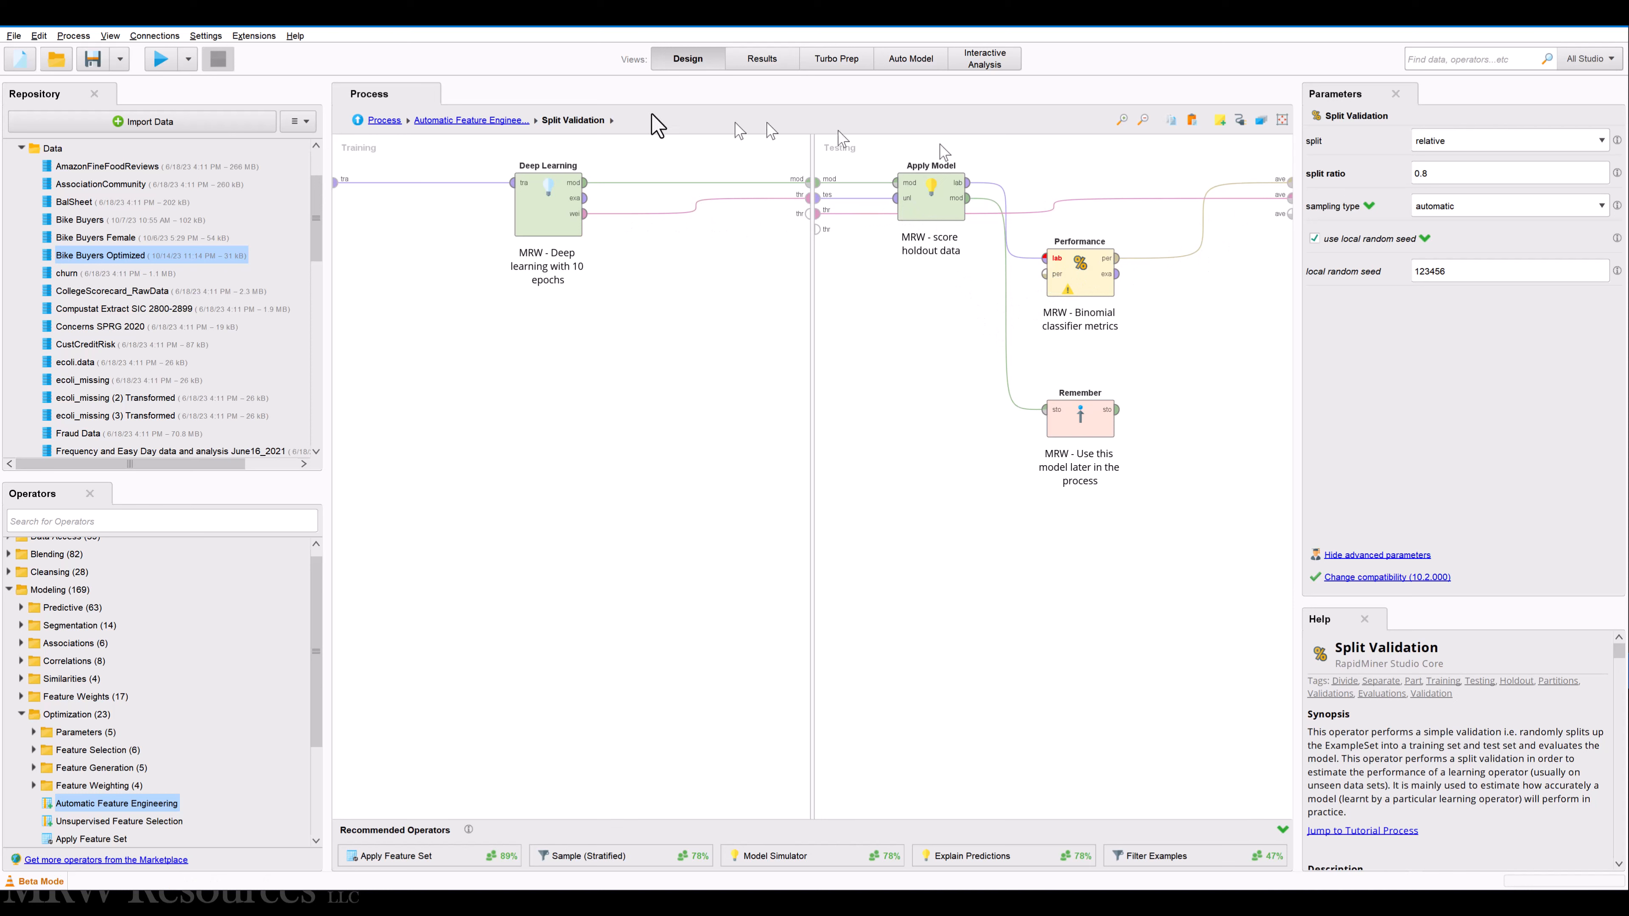
left_click(481, 125)
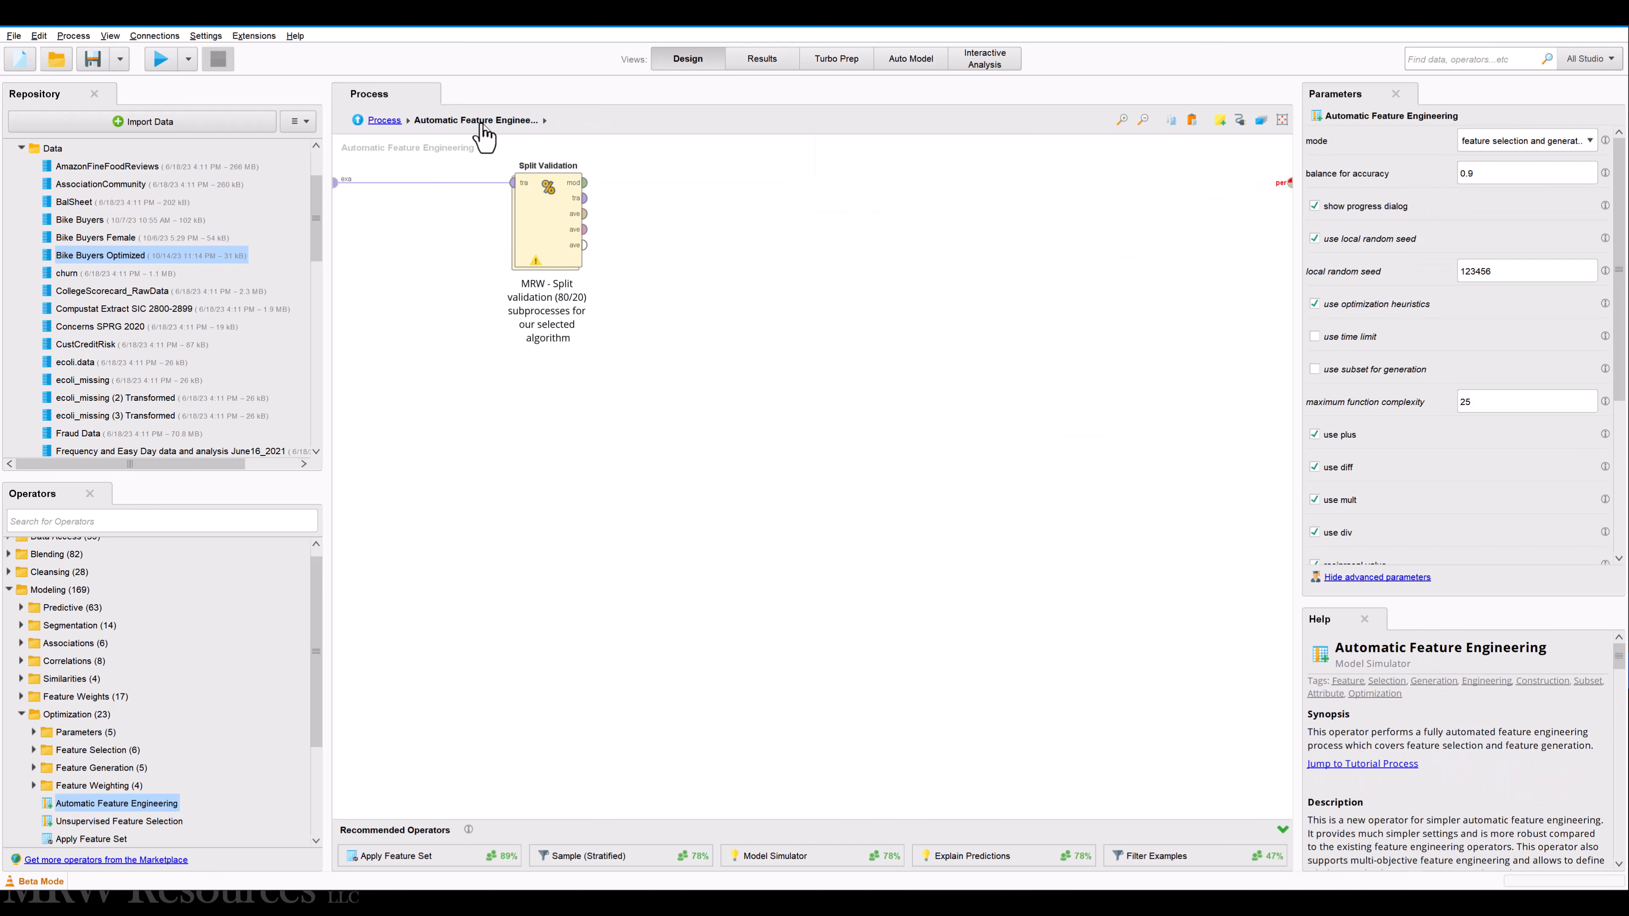
double_click(584, 216)
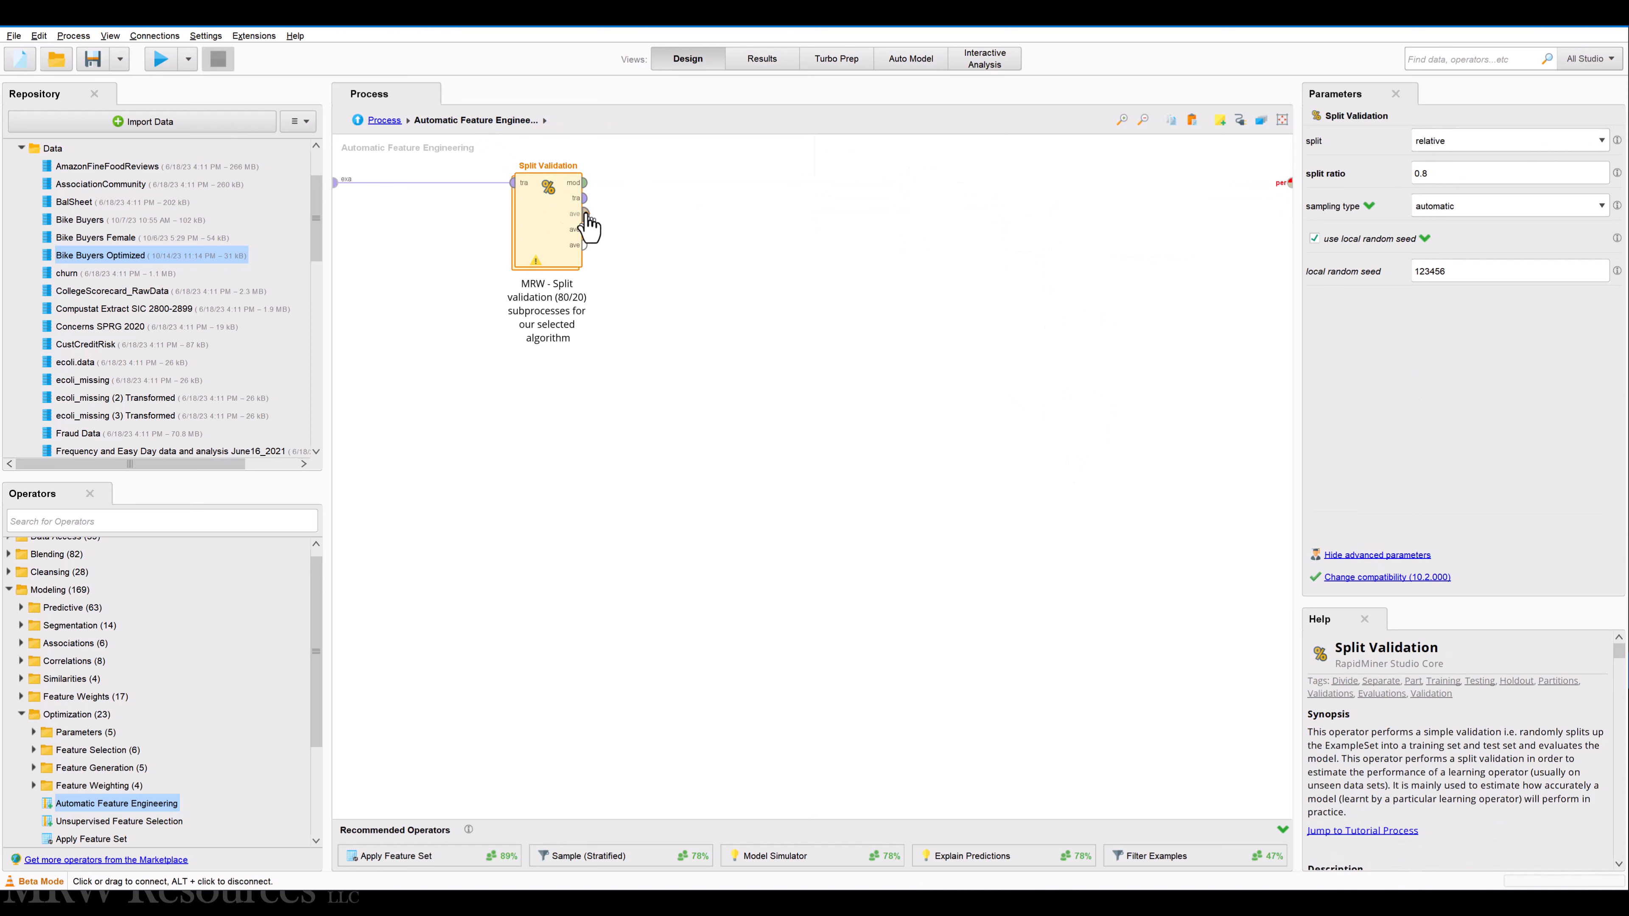
left_click(686, 286)
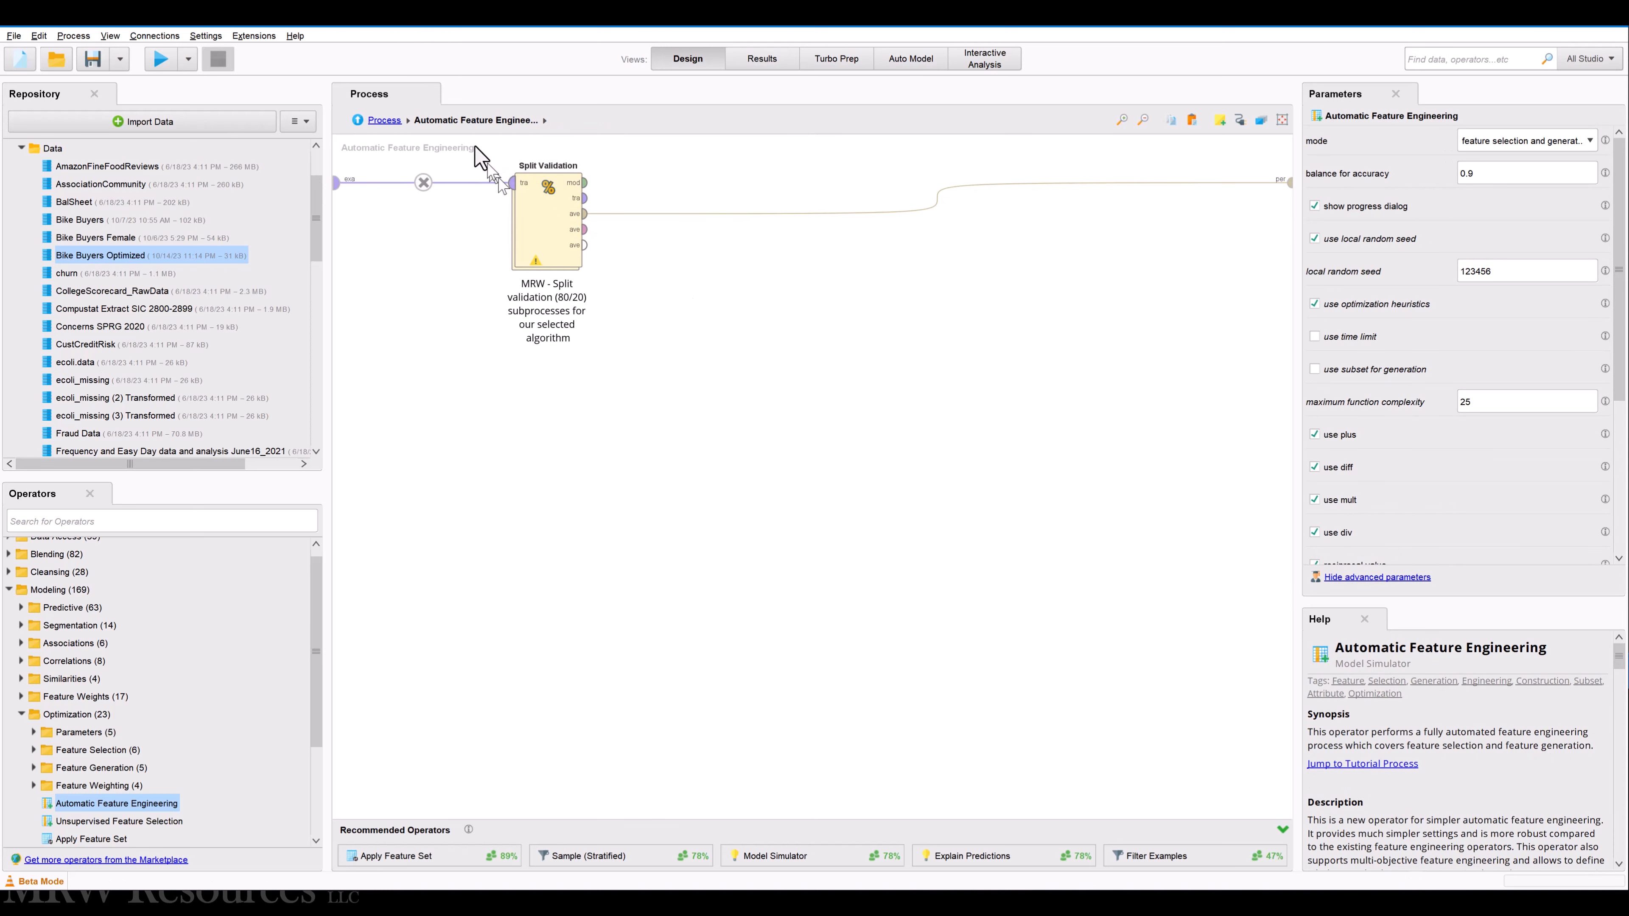
left_click(384, 120)
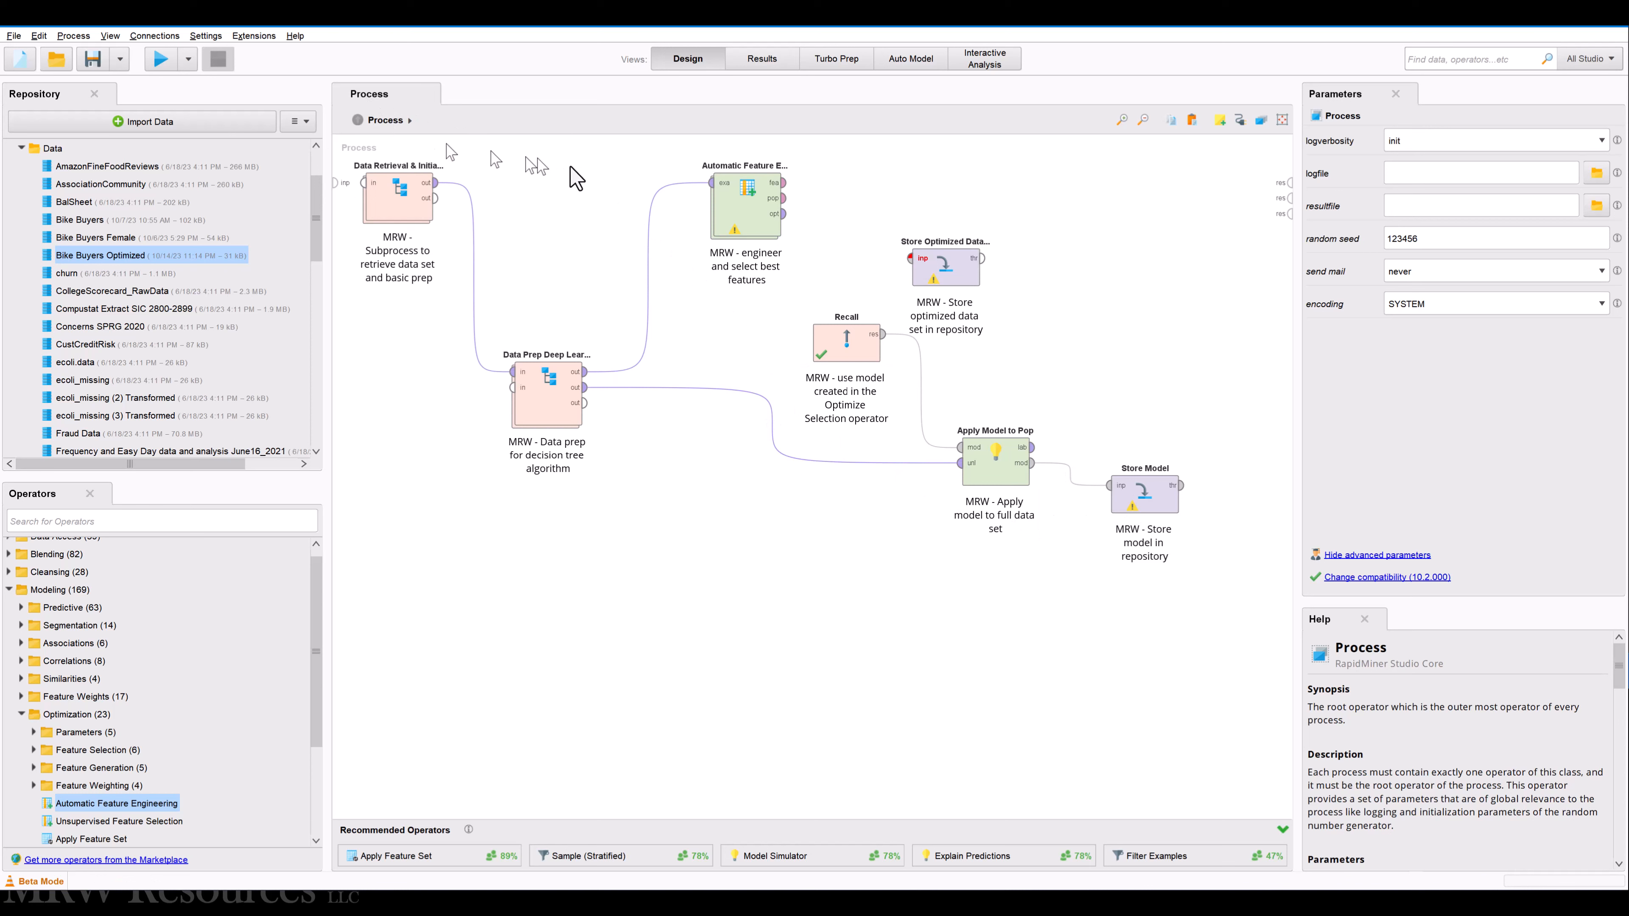
Recheck the operators and connections inside the nested Split Validation and return to the main process
double_click(742, 206)
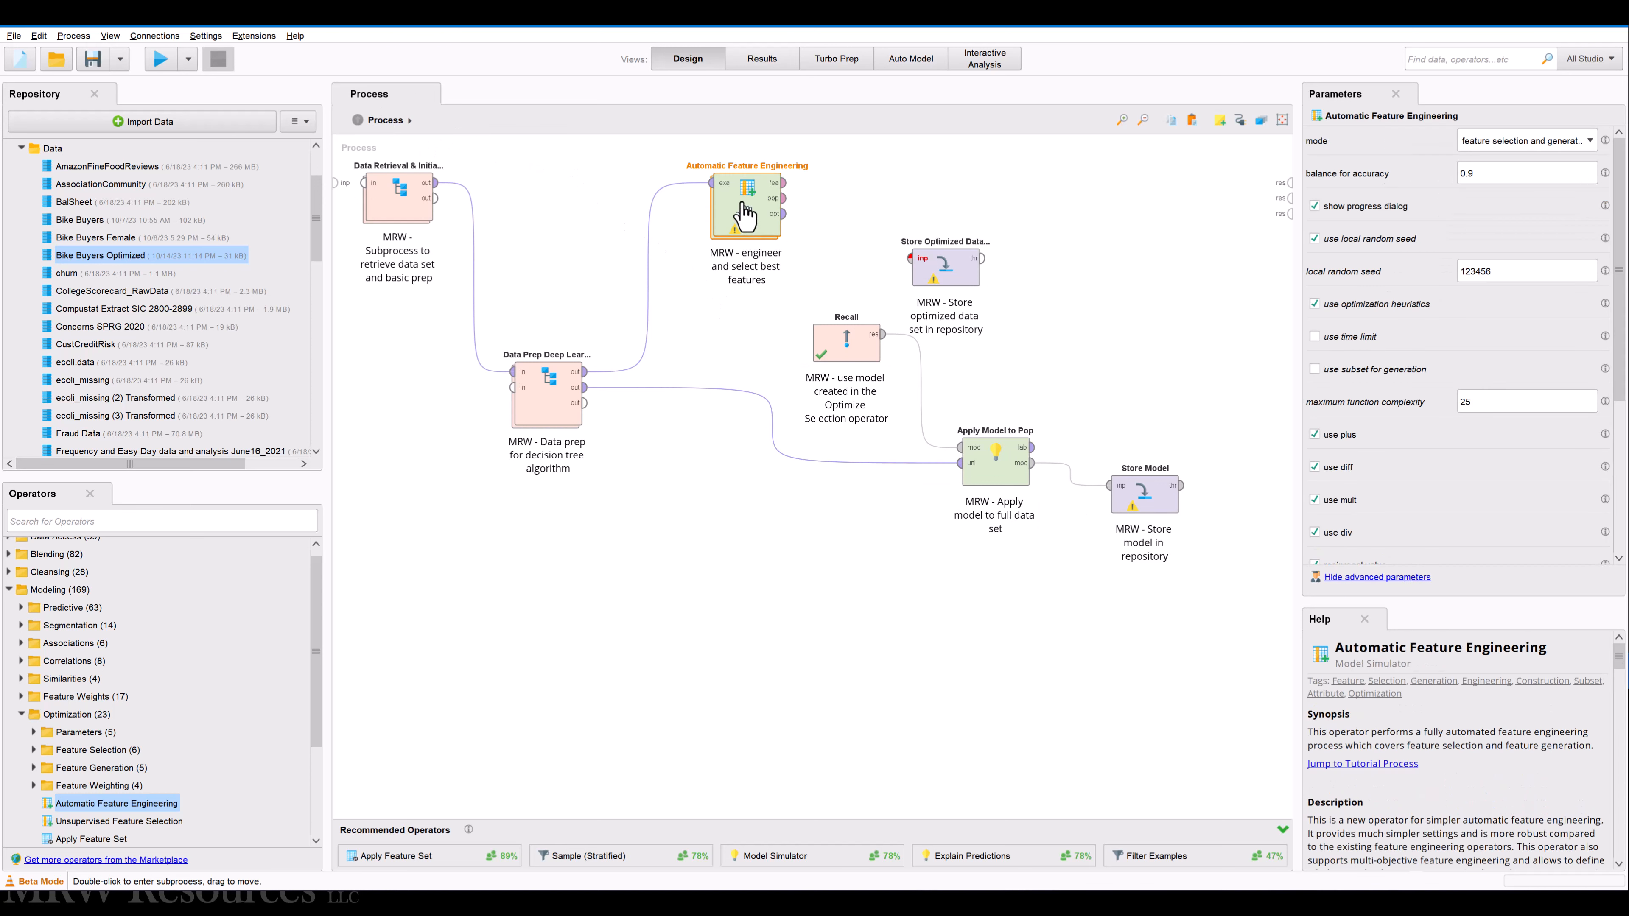
double_click(550, 237)
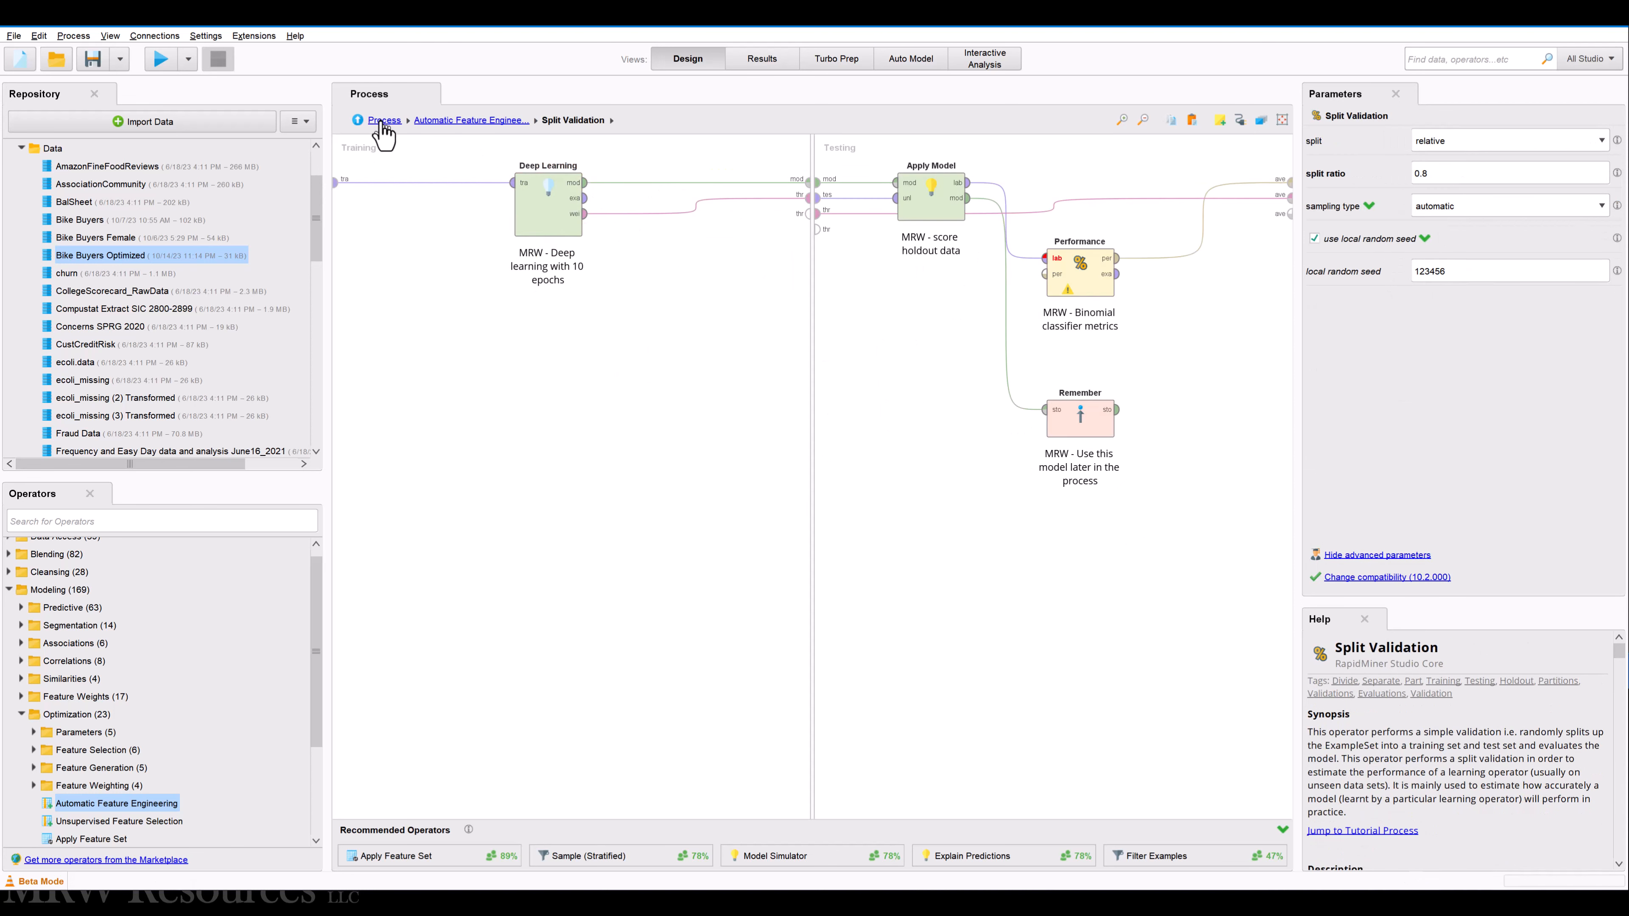
left_click(384, 120)
Delete the Store Model and Store Optimized Data Set operators from the main process
left_click(1152, 546)
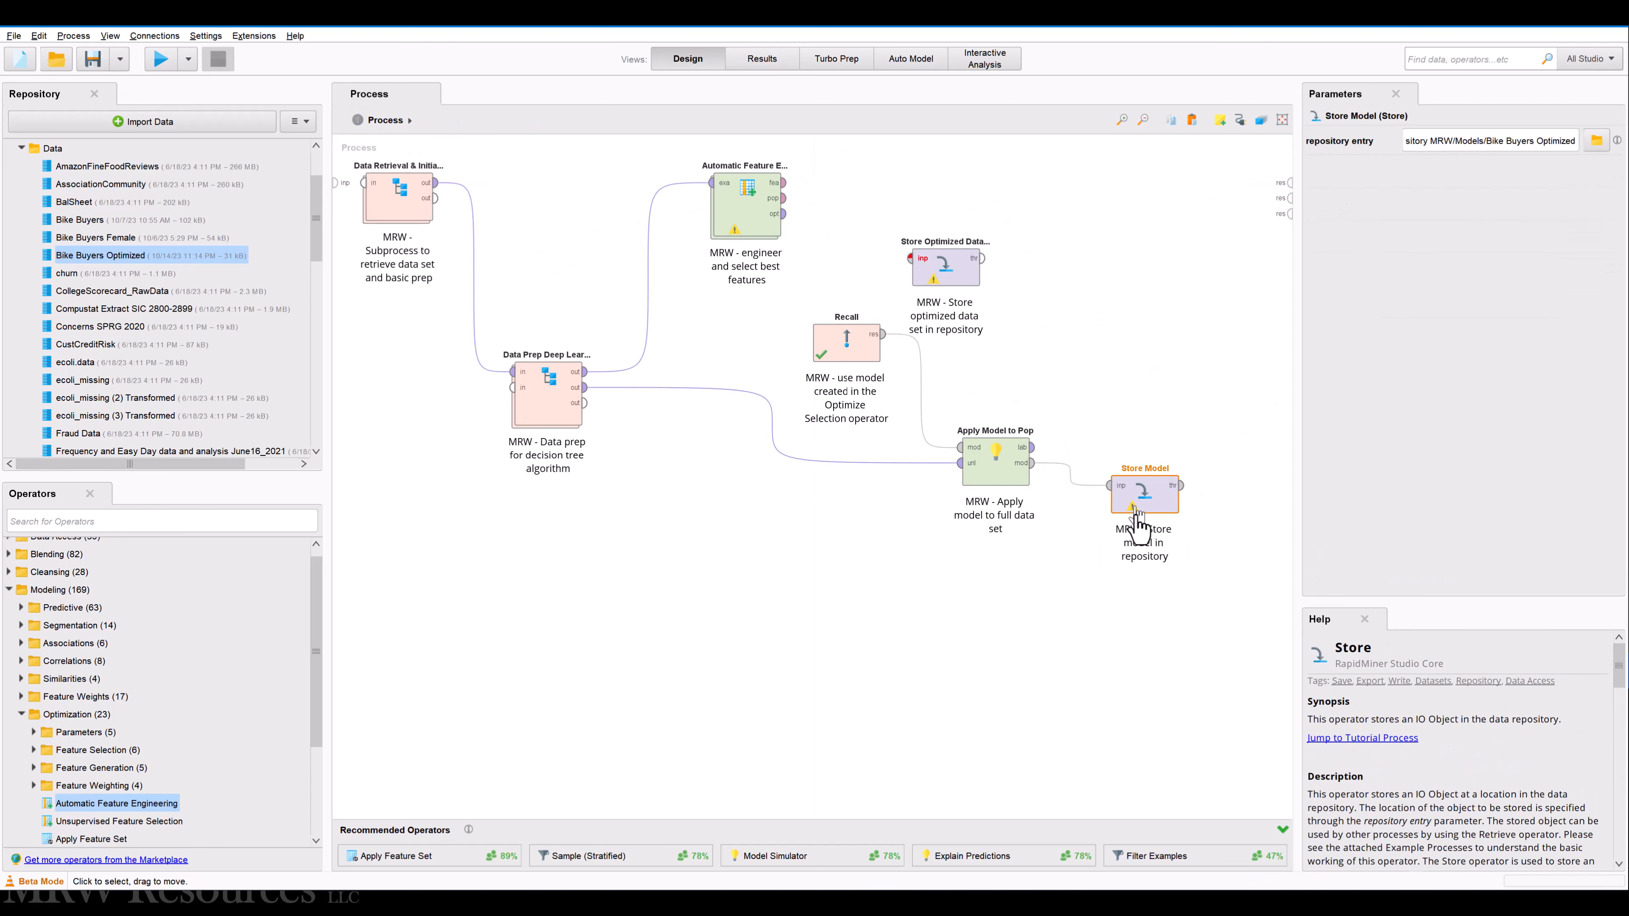
key("Delete")
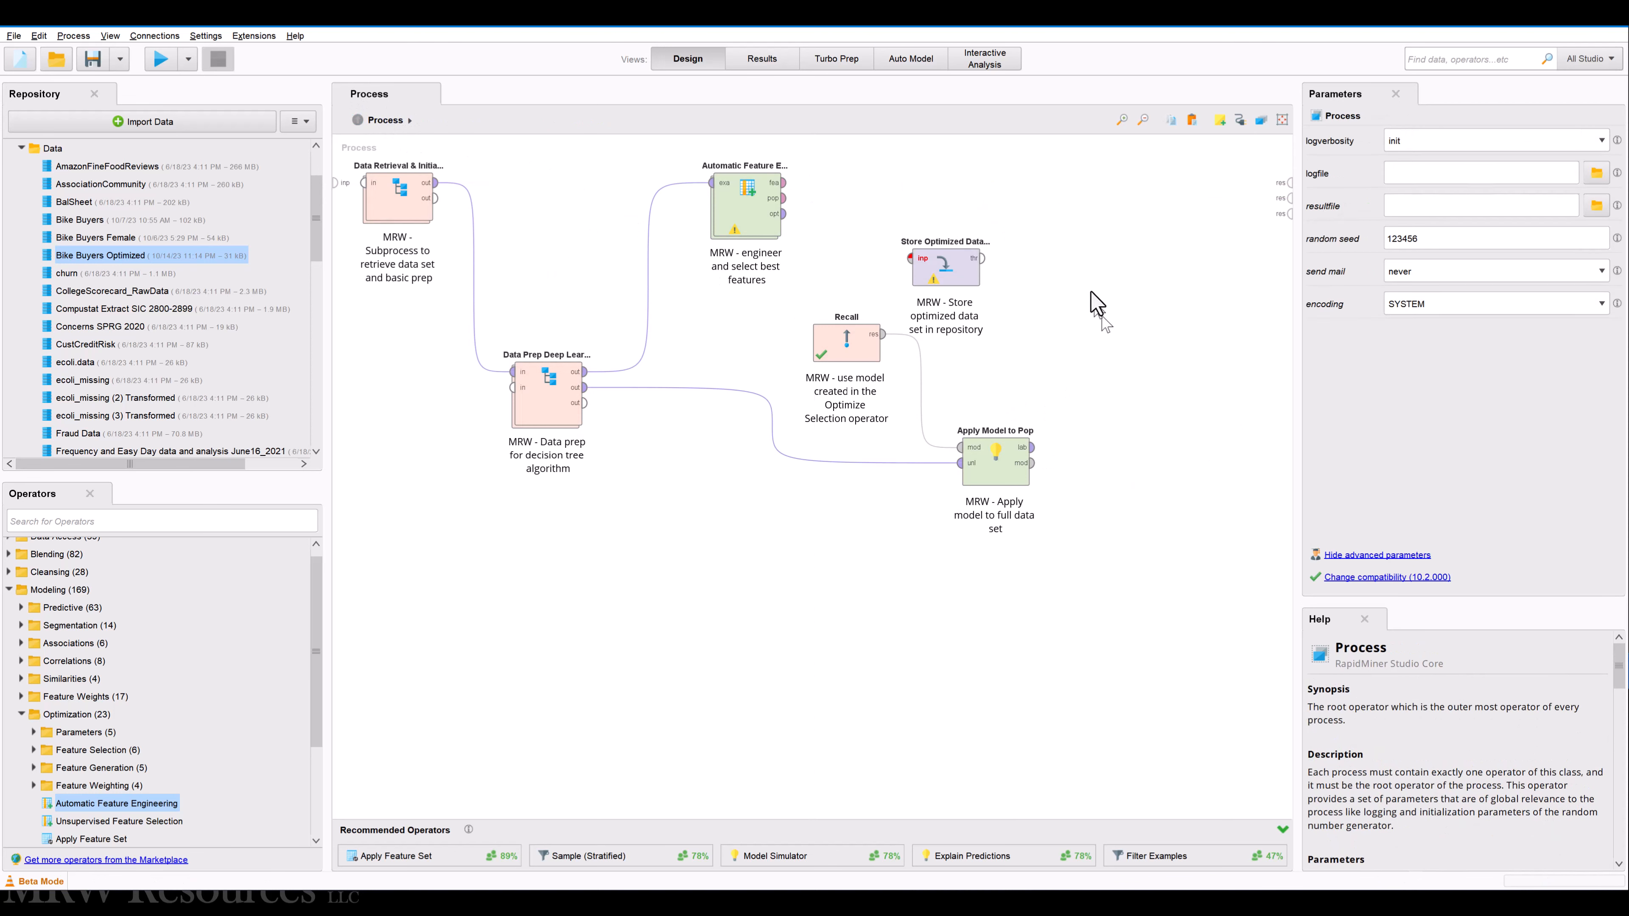
left_click(941, 283)
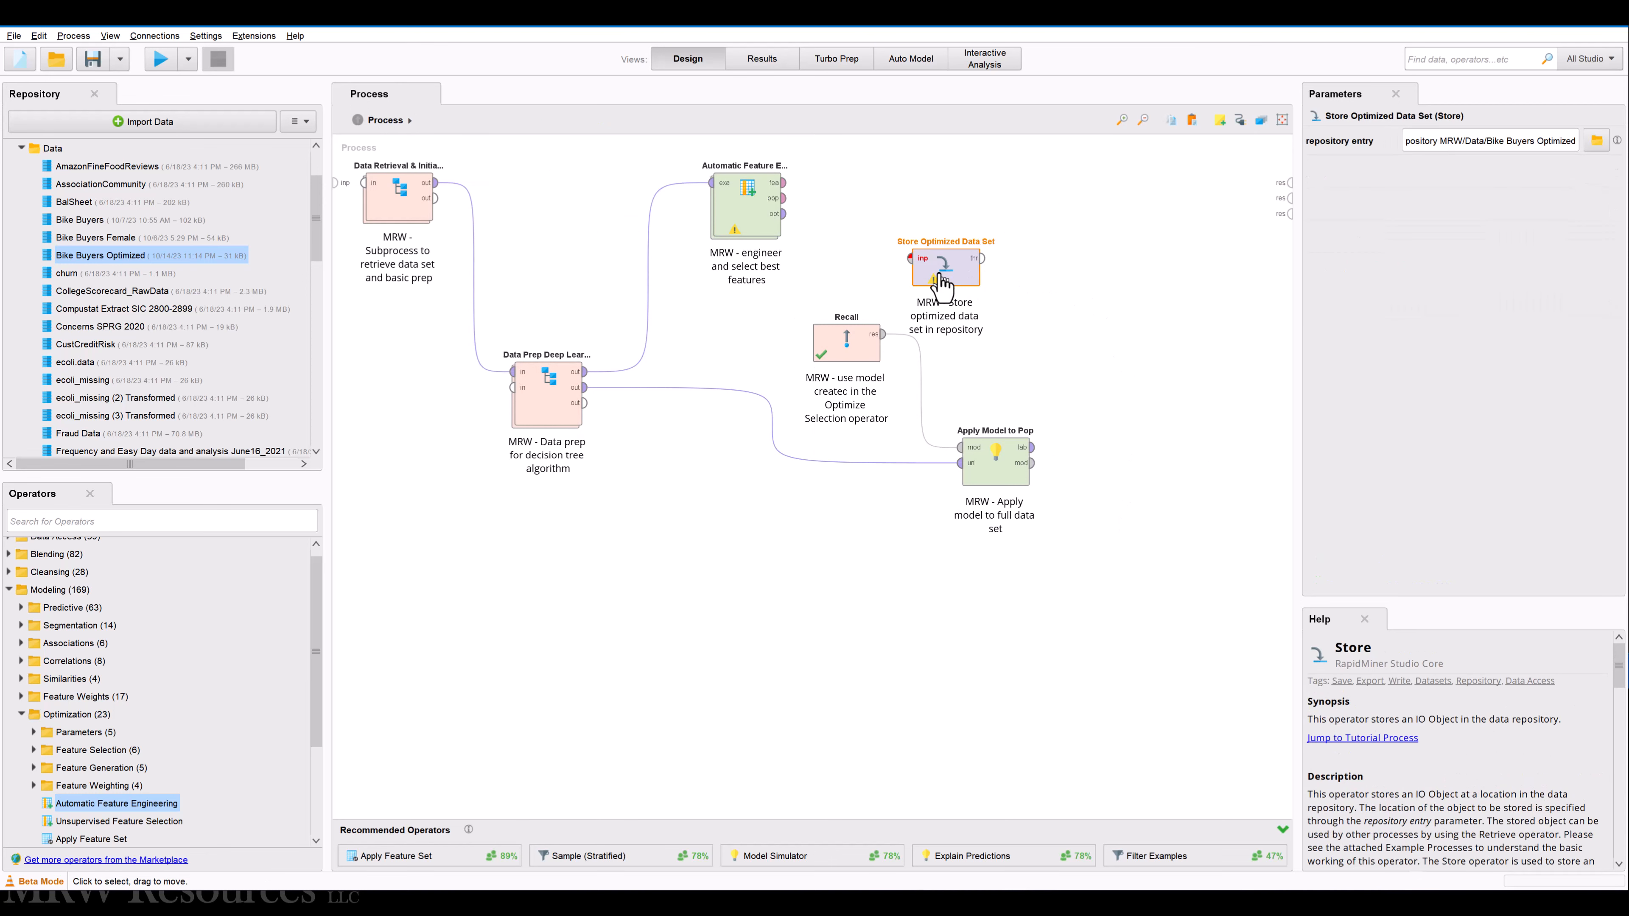
key("Delete")
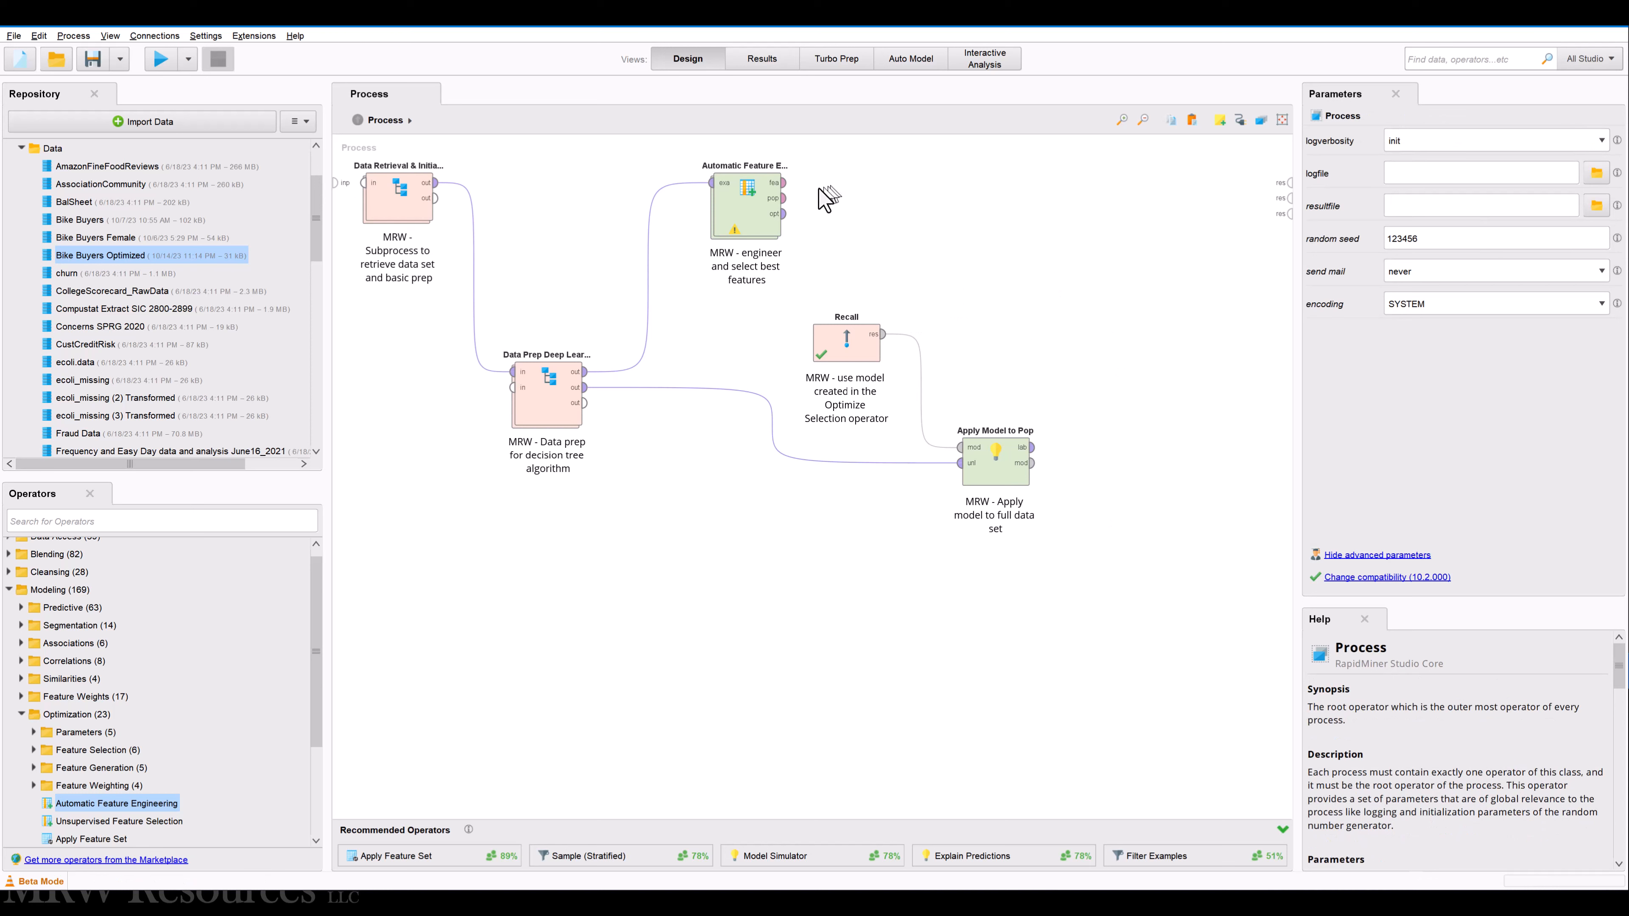
Connect all three Automatic Feature Engineering outputs and both Apply Model to Pop outputs to the process results
mouse_move(785, 188)
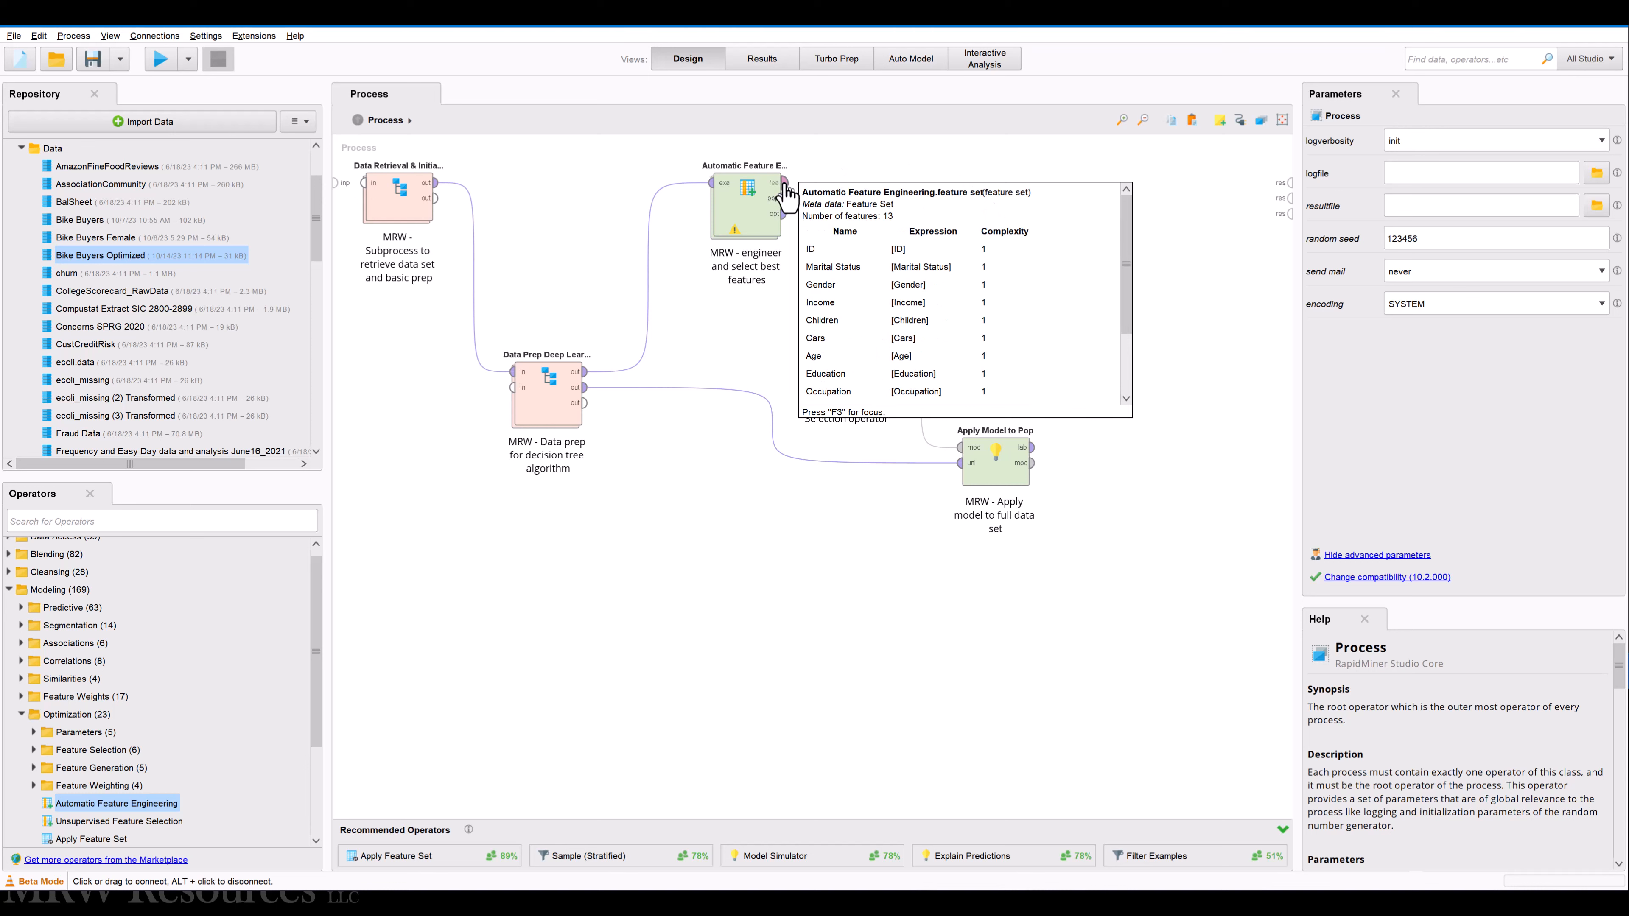
double_click(784, 185)
left_click(850, 223)
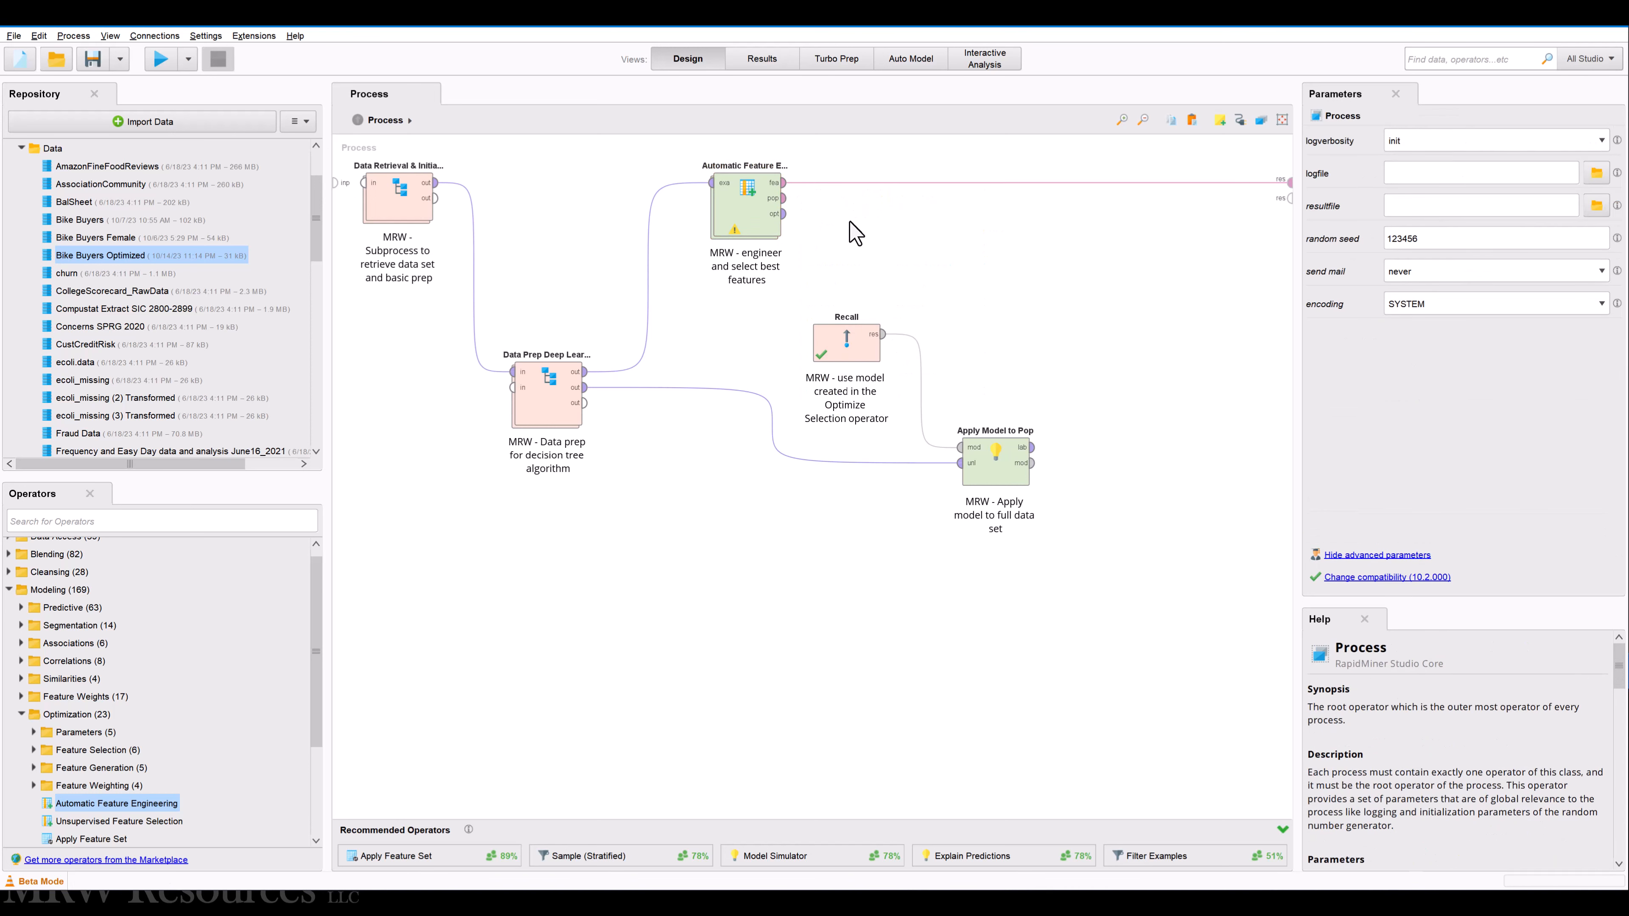
double_click(785, 216)
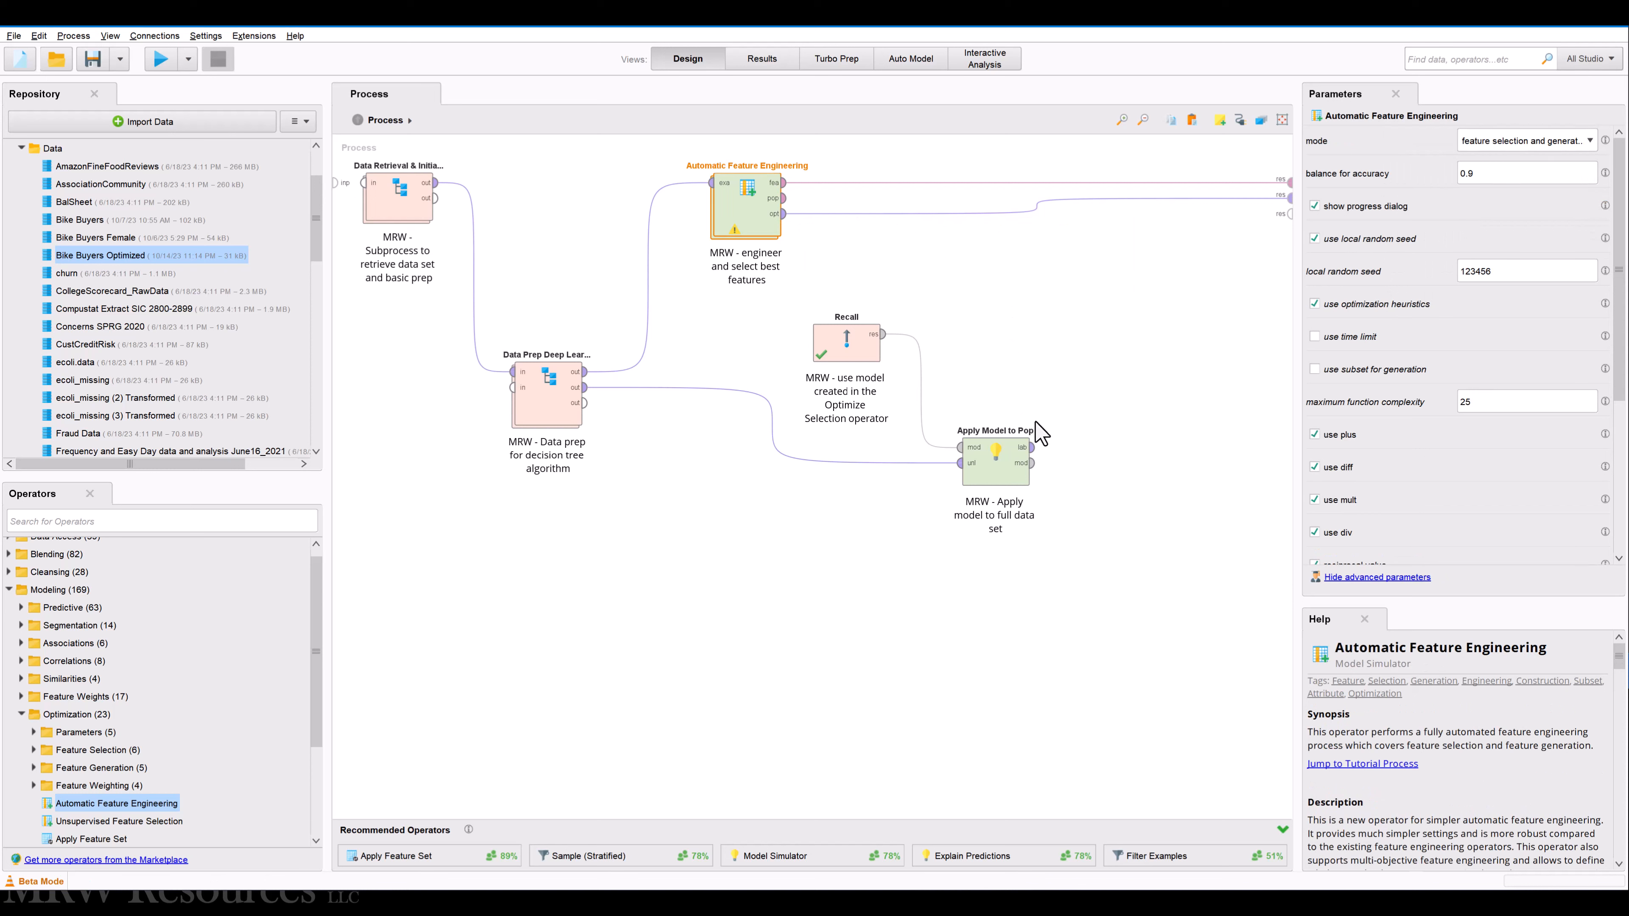
double_click(1031, 462)
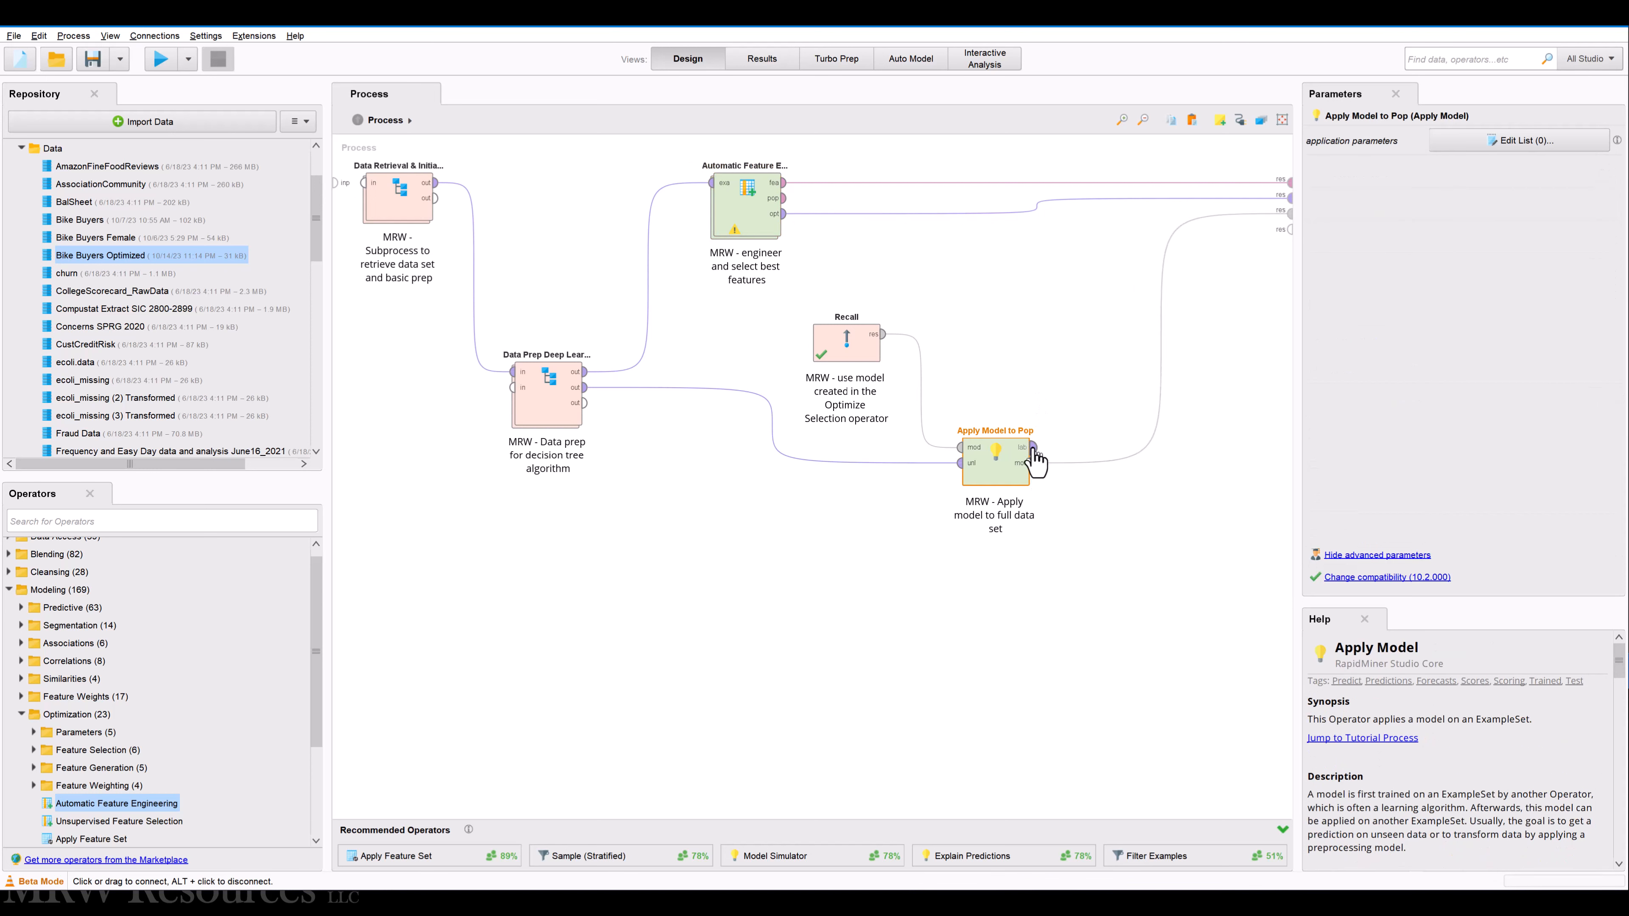
double_click(1032, 448)
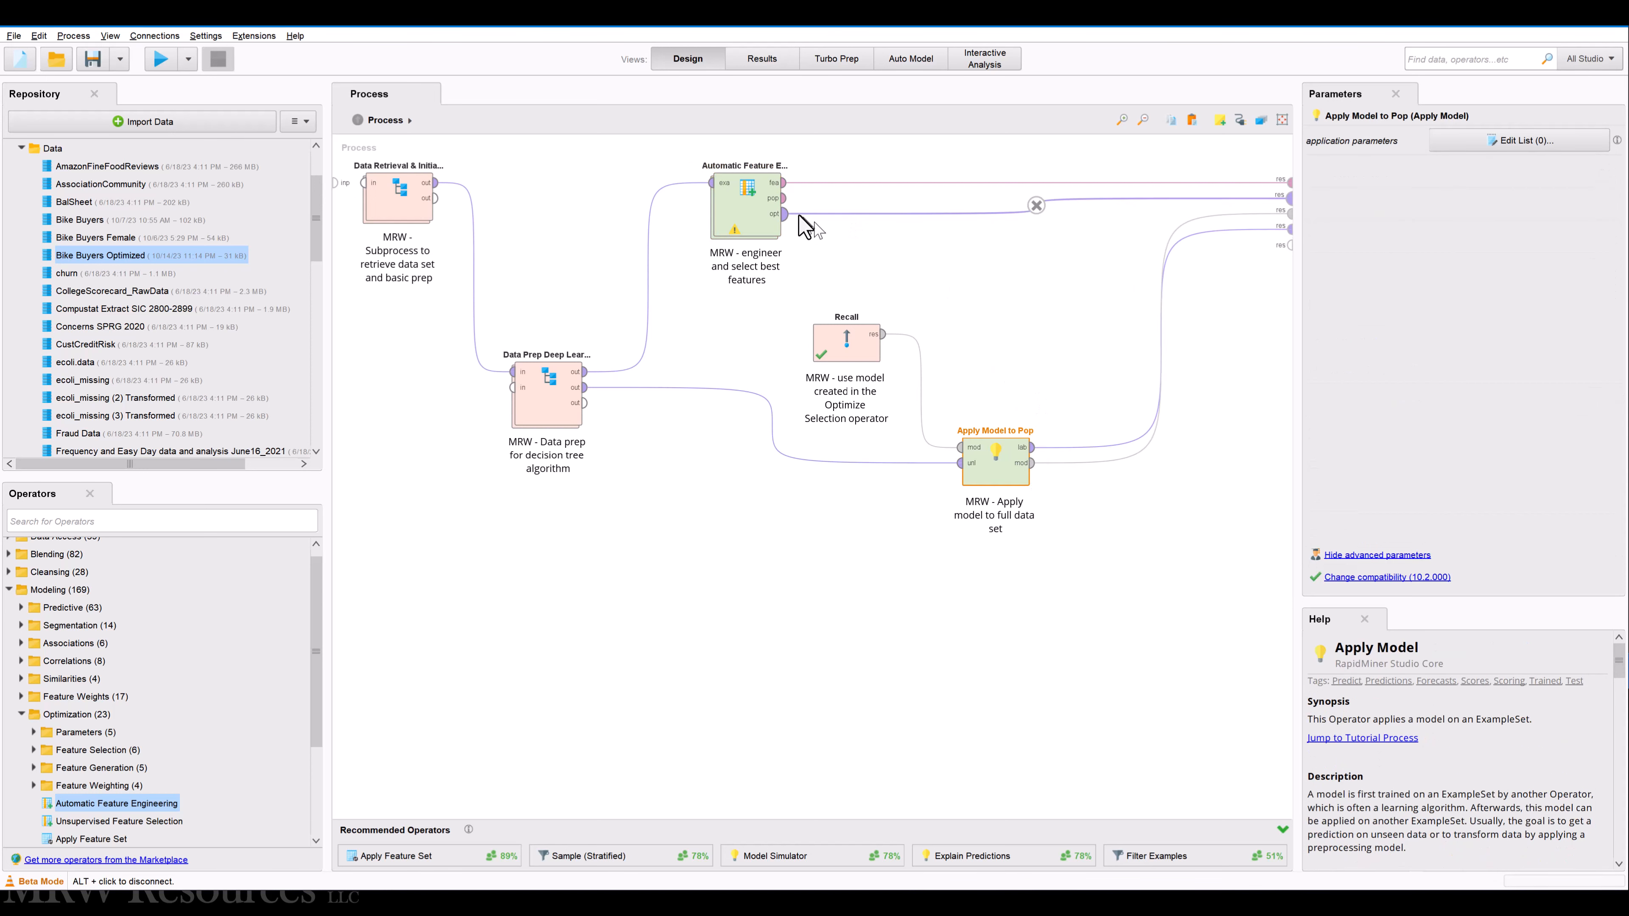
mouse_move(784, 208)
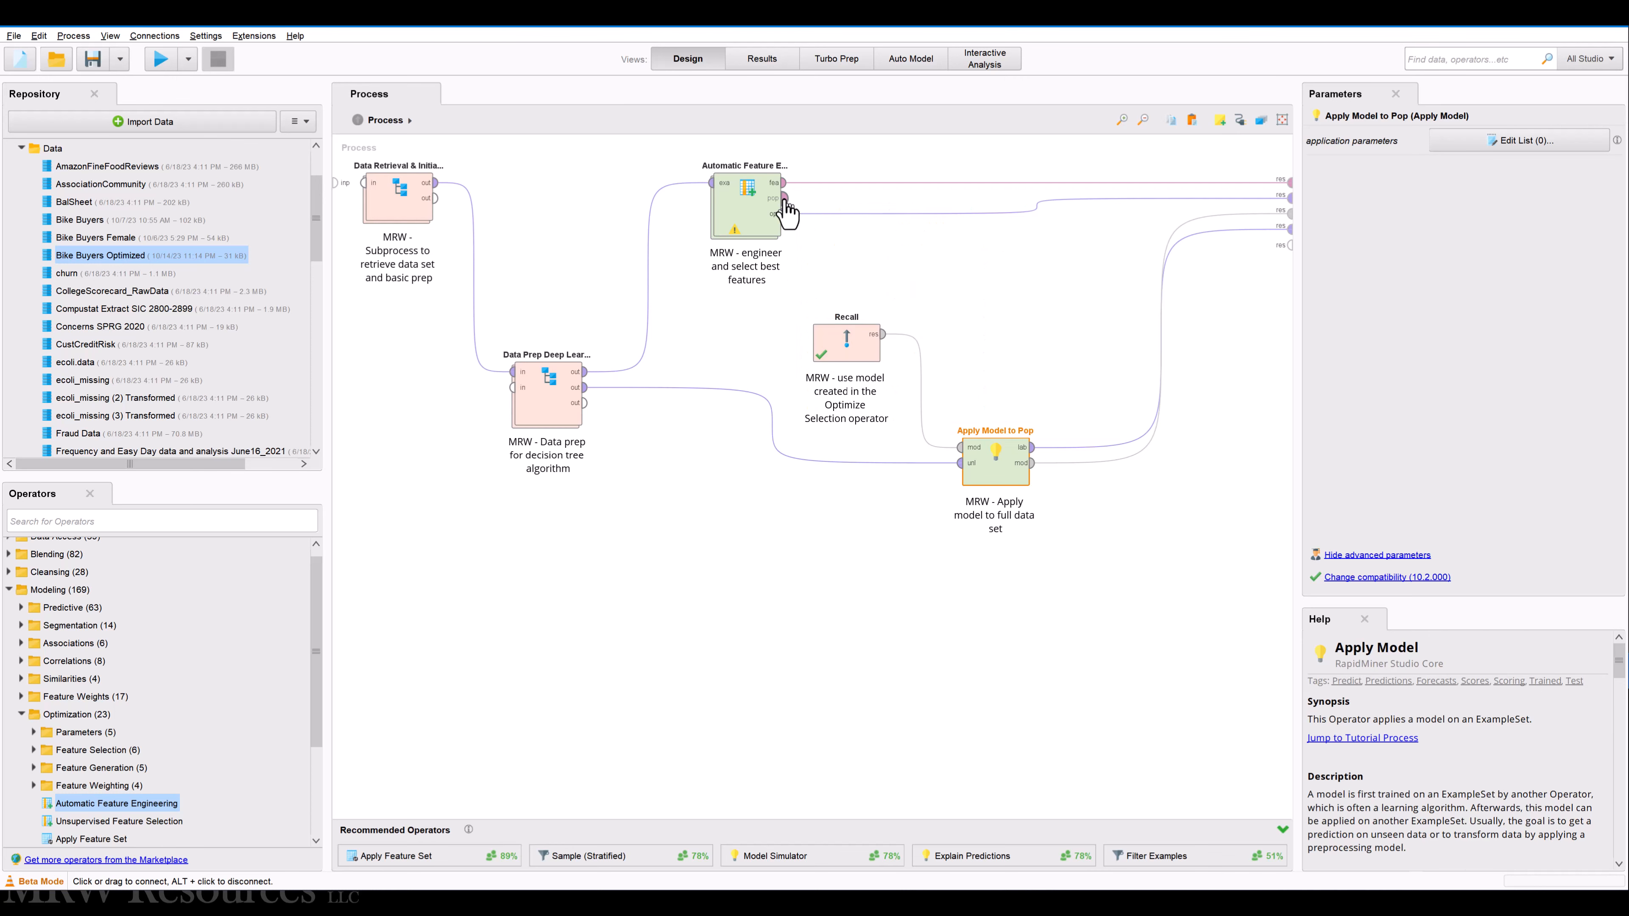
left_click(785, 209)
double_click(783, 214)
left_click(975, 311)
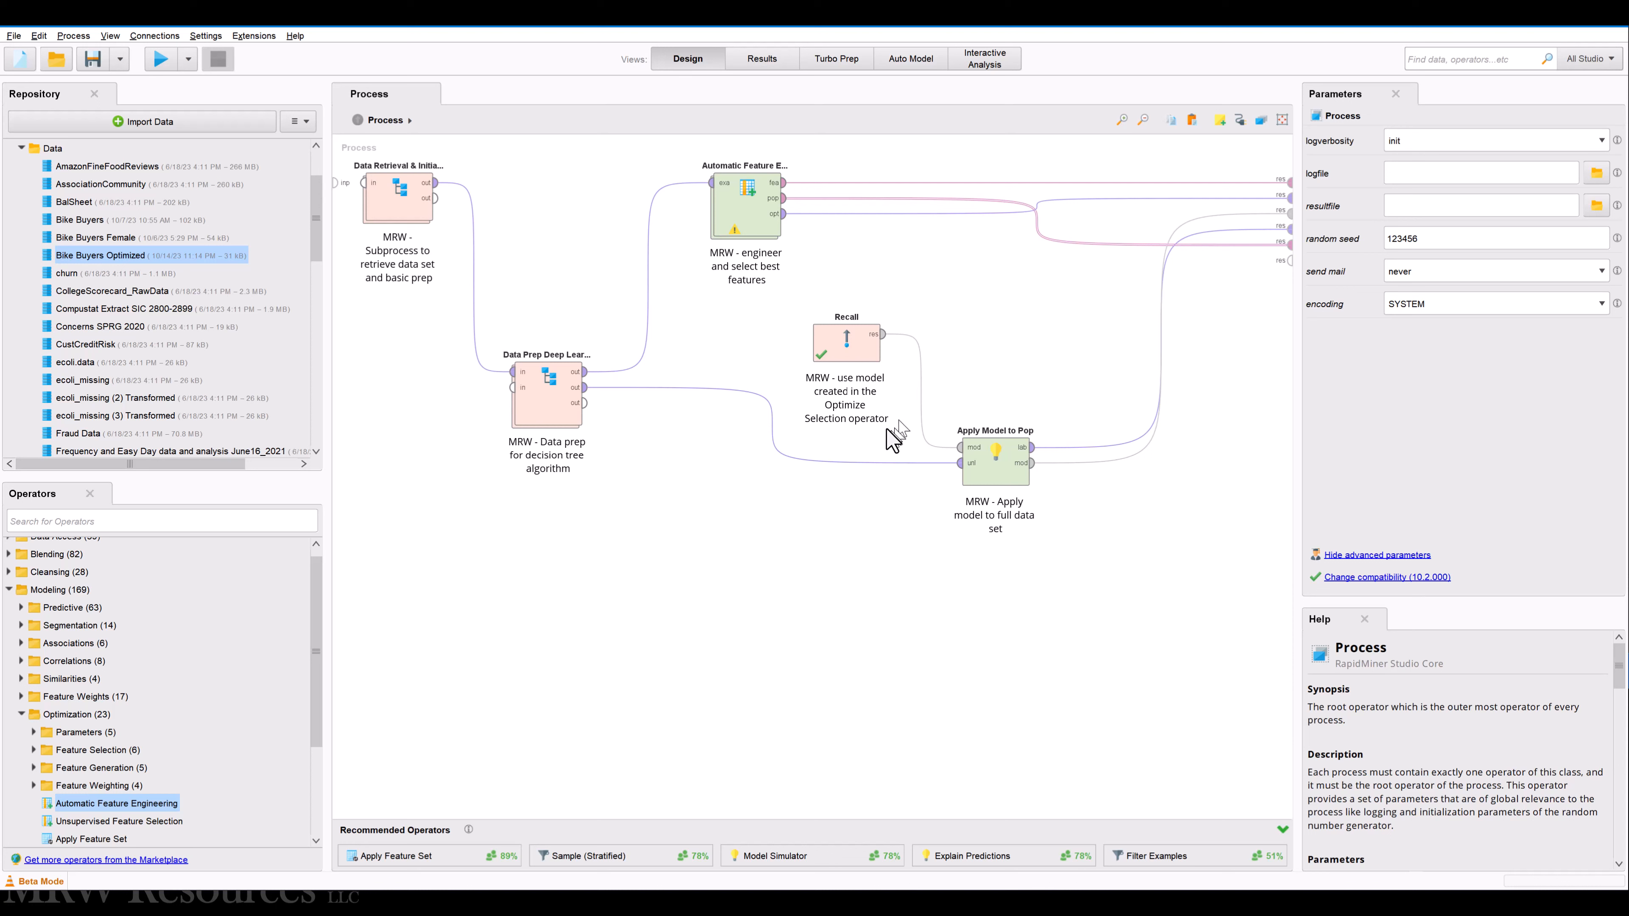
Edit the Recall operator's annotation to read "MRW - use model created in the Auto Feature Selection operator"
right_click(847, 388)
left_click(871, 399)
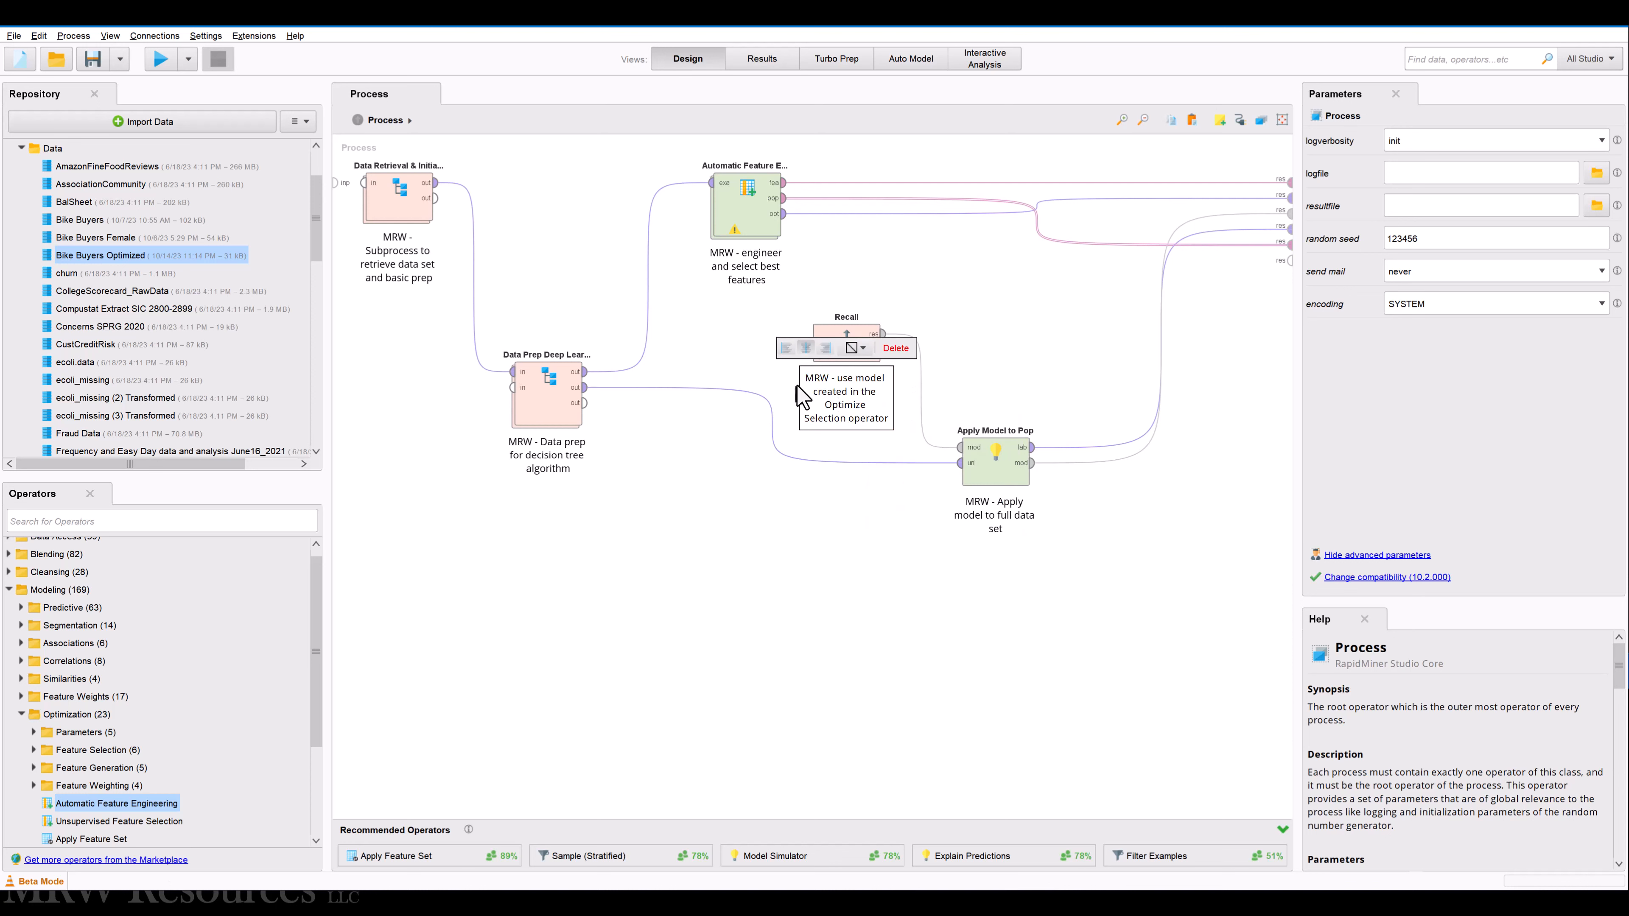
key("Left")
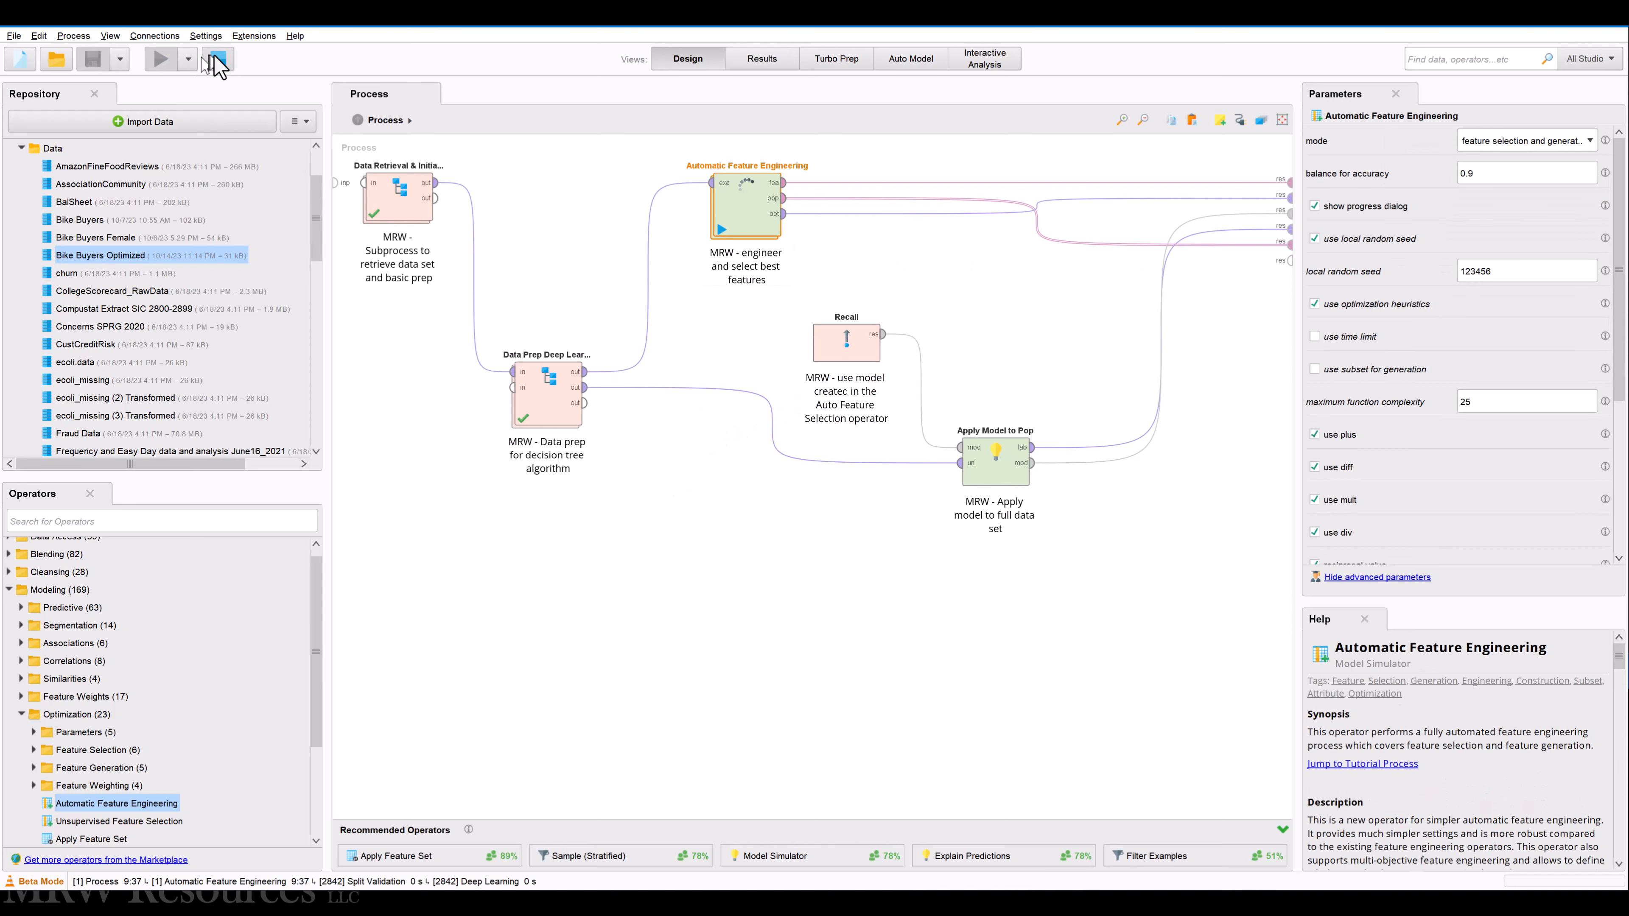
Stop the running process and delete the Deep Learning operator from the training side of the nested Split Validation
left_click(219, 59)
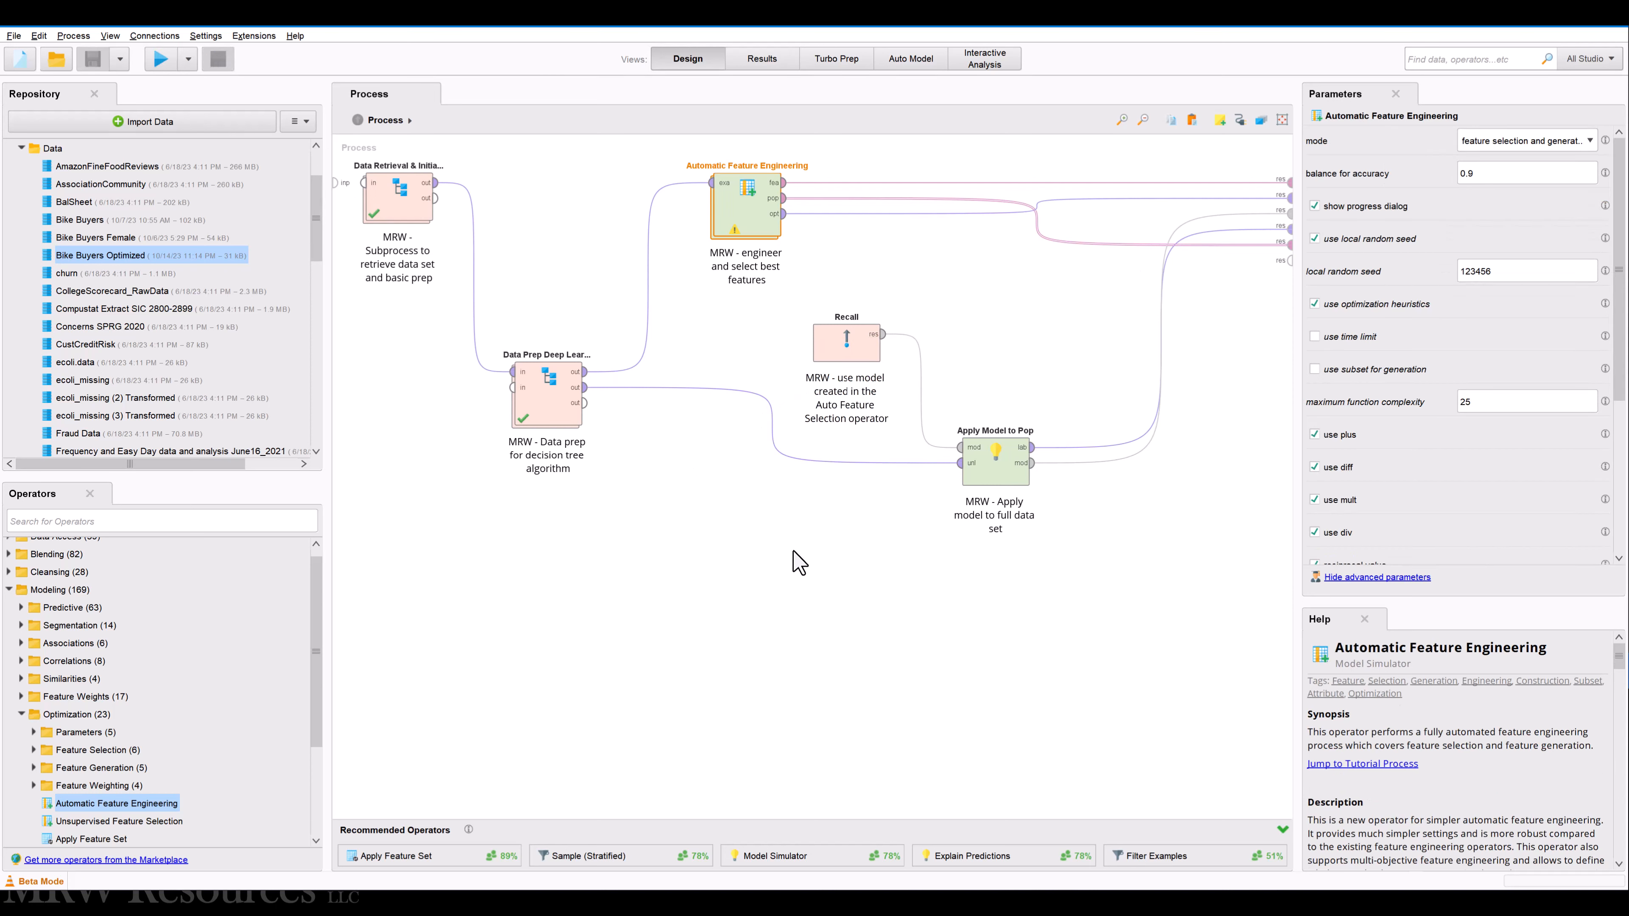
left_click(799, 563)
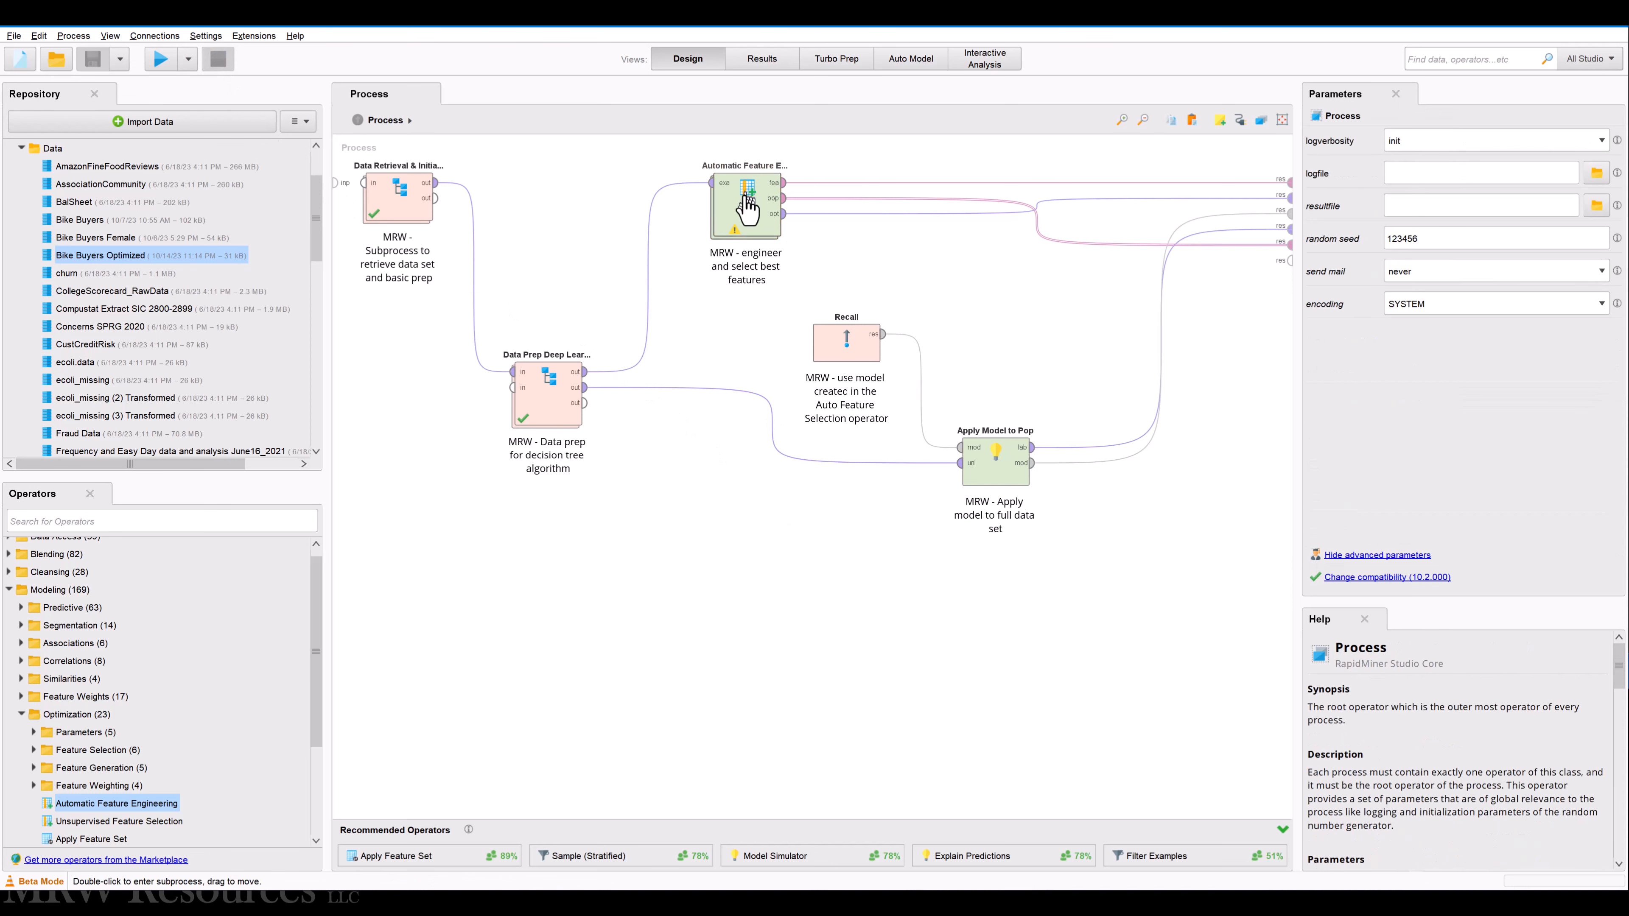
double_click(747, 216)
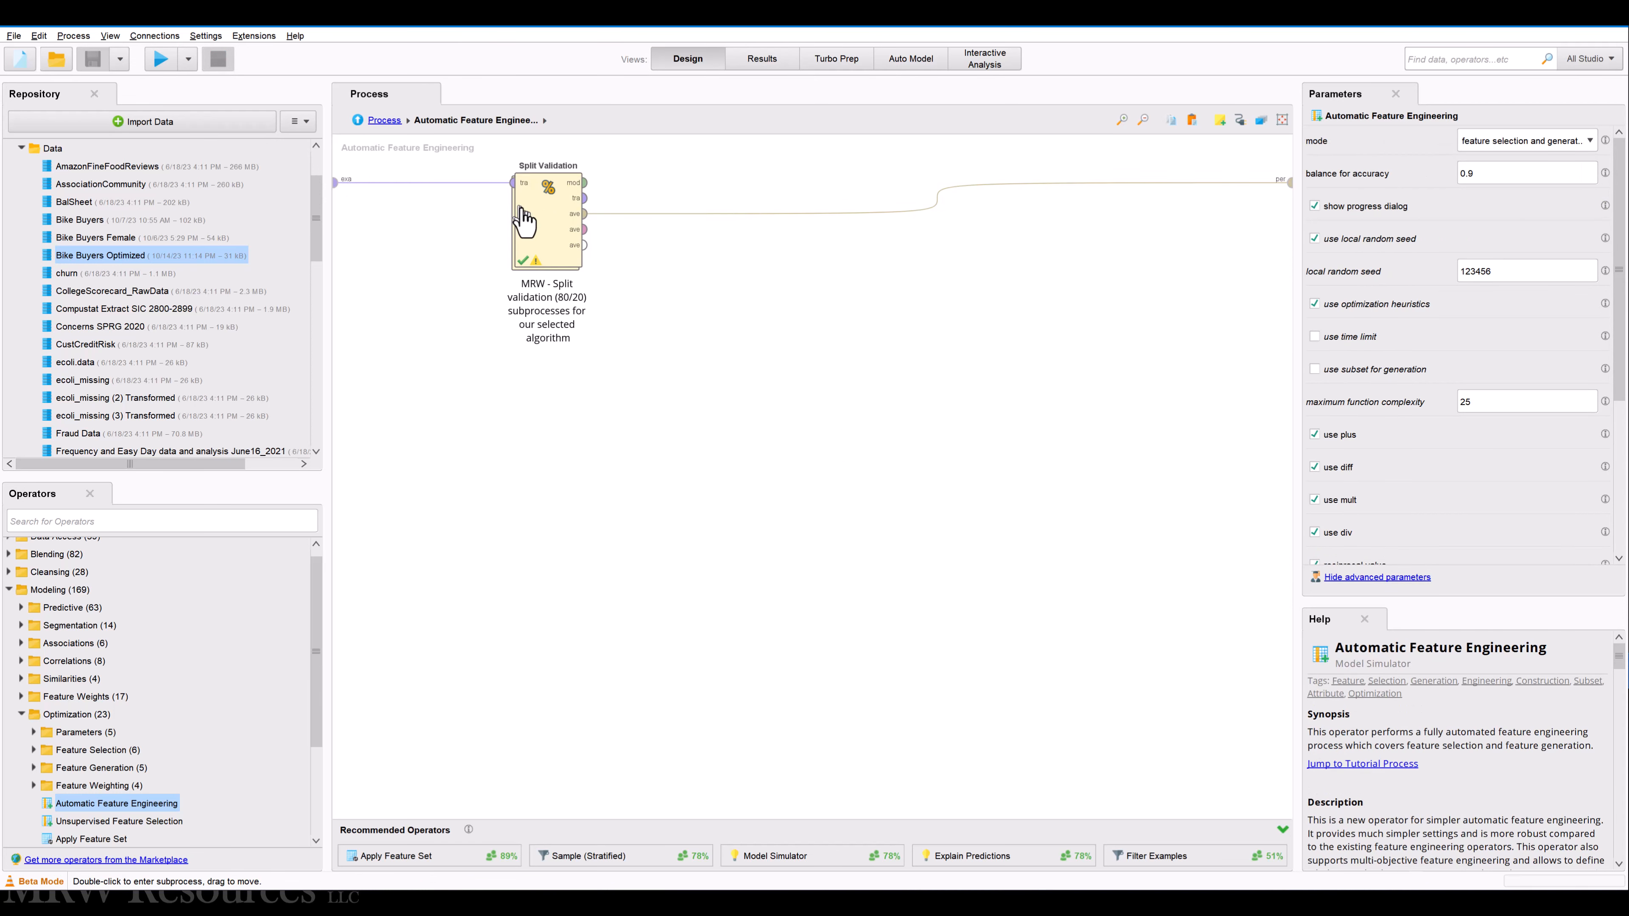
left_click(524, 221)
double_click(525, 222)
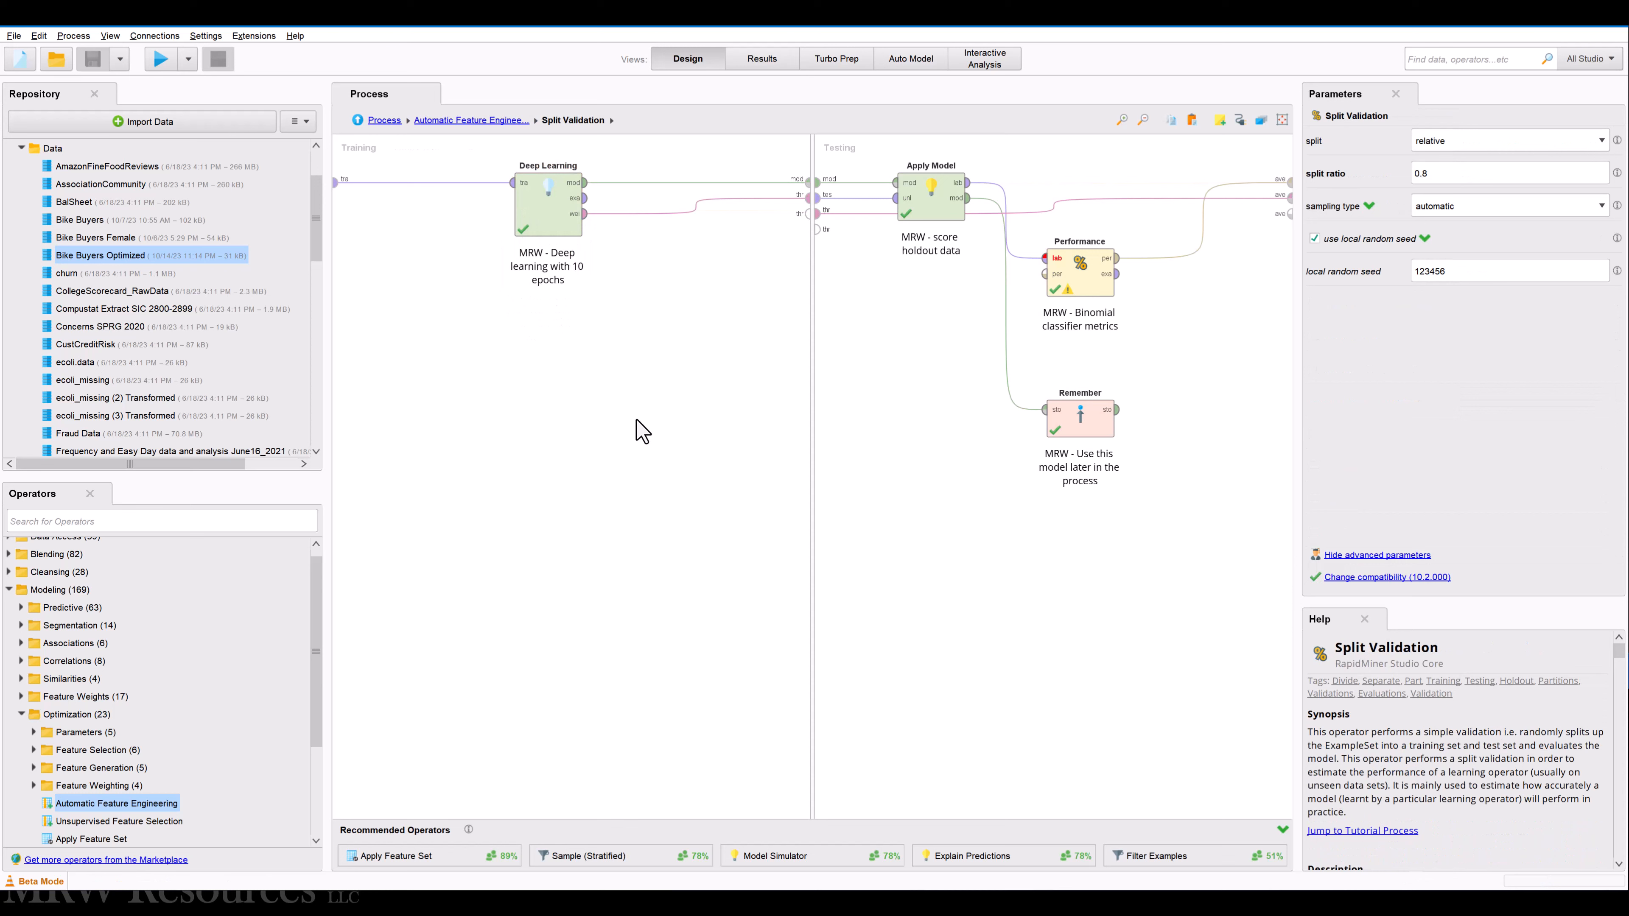
left_click(536, 209)
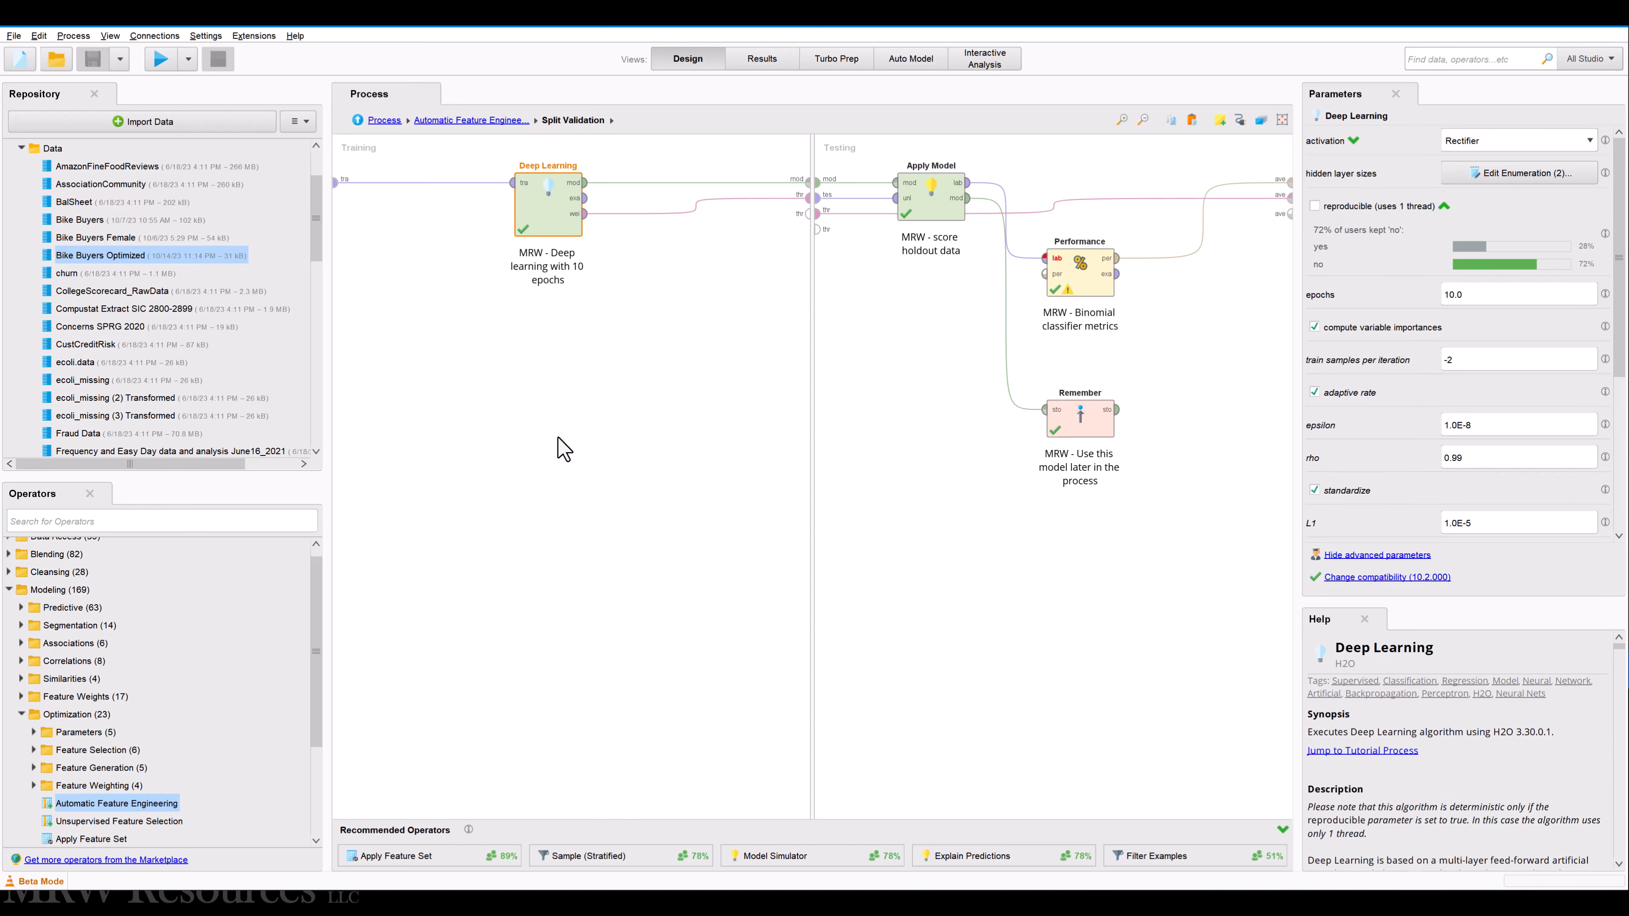
key("Delete")
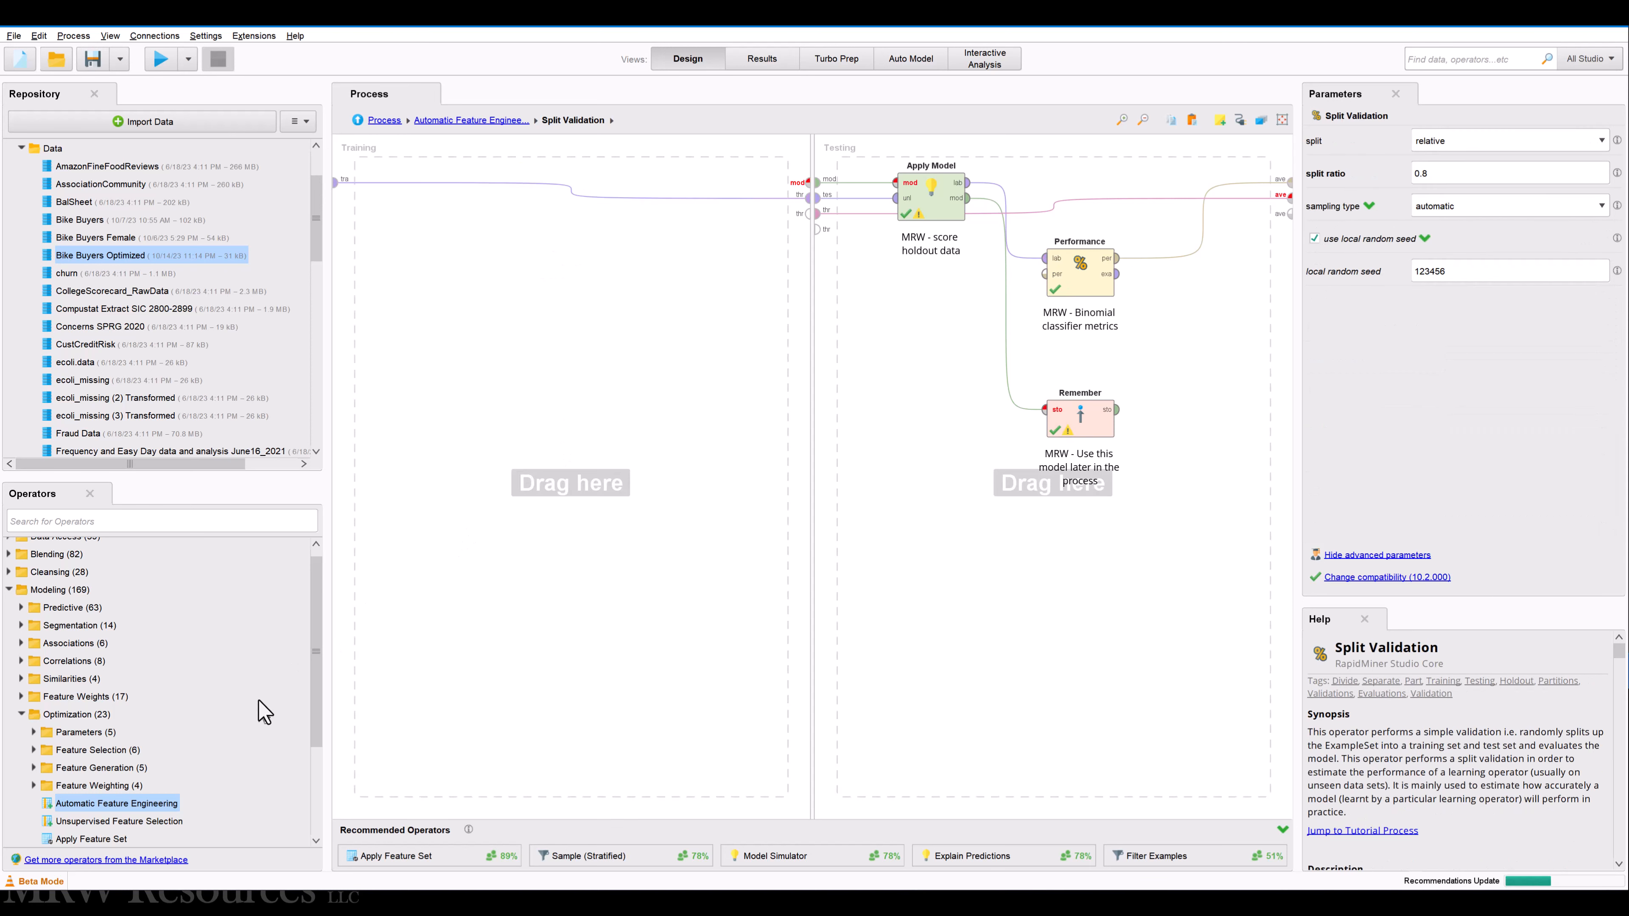
Insert a Decision Tree operator from the predictive tree models into the training connection of Split Validation
left_click(21, 715)
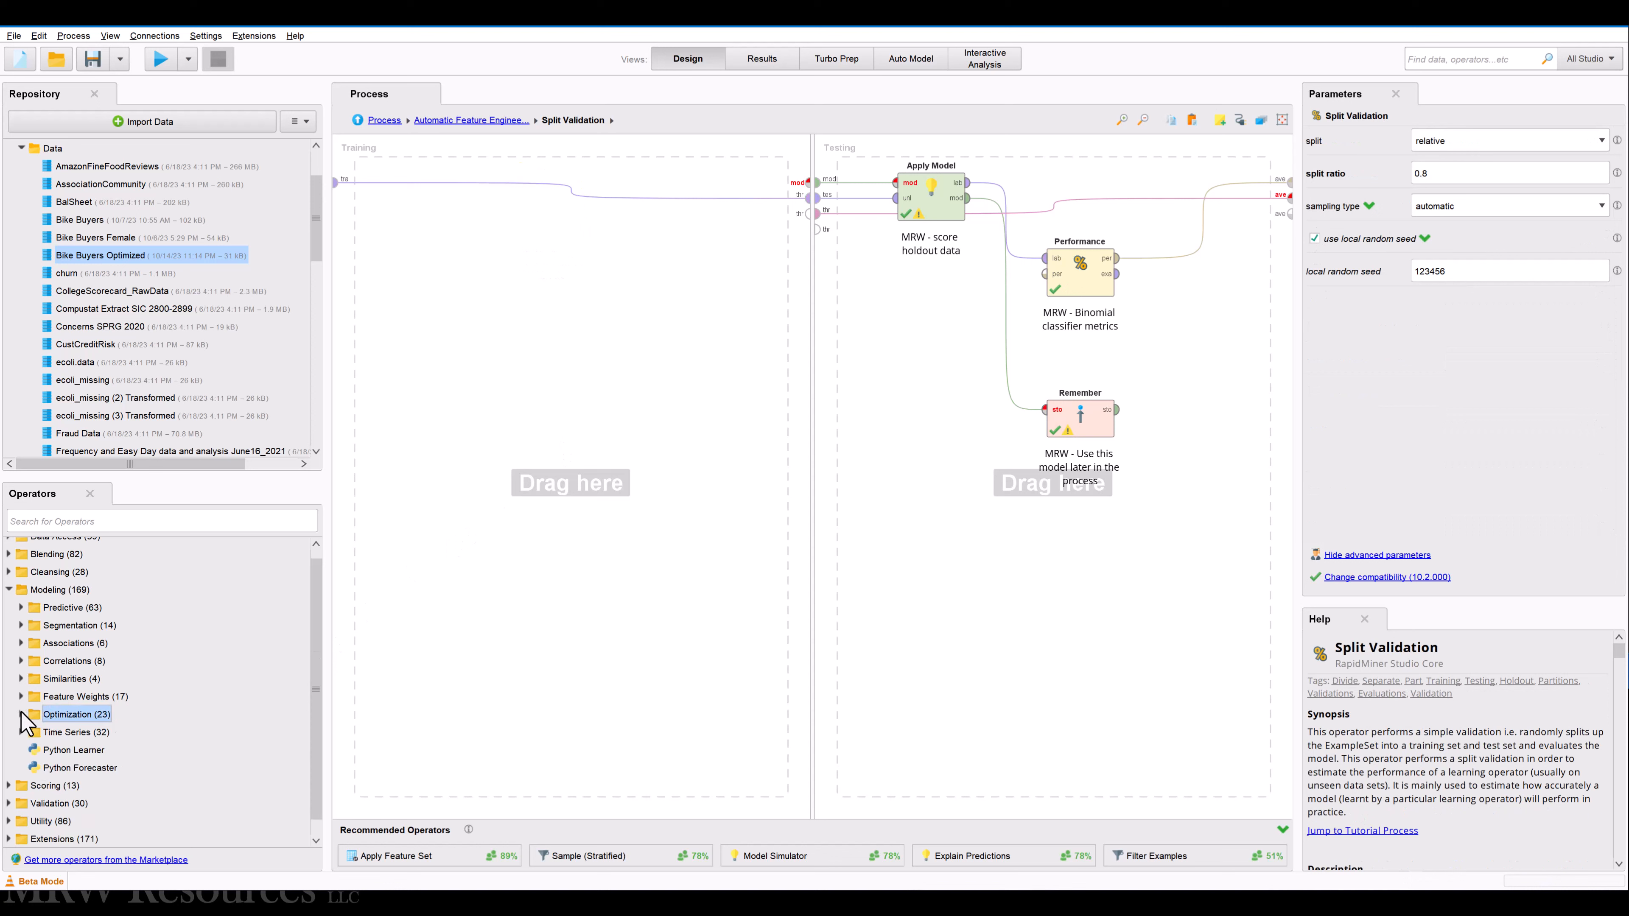
left_click(19, 607)
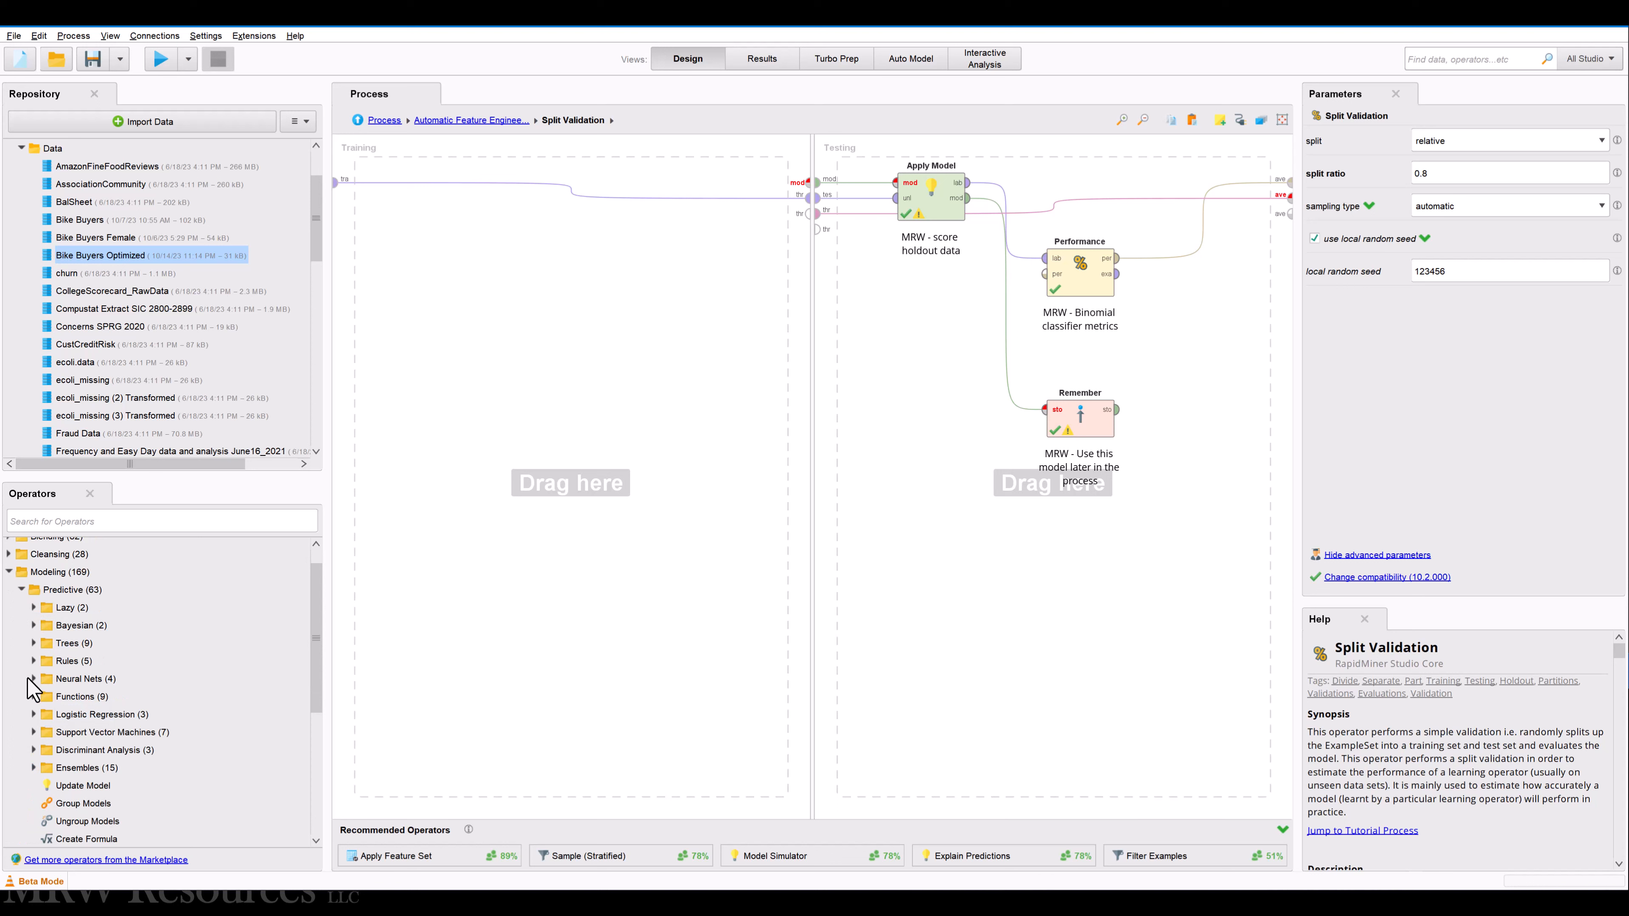
left_click(34, 714)
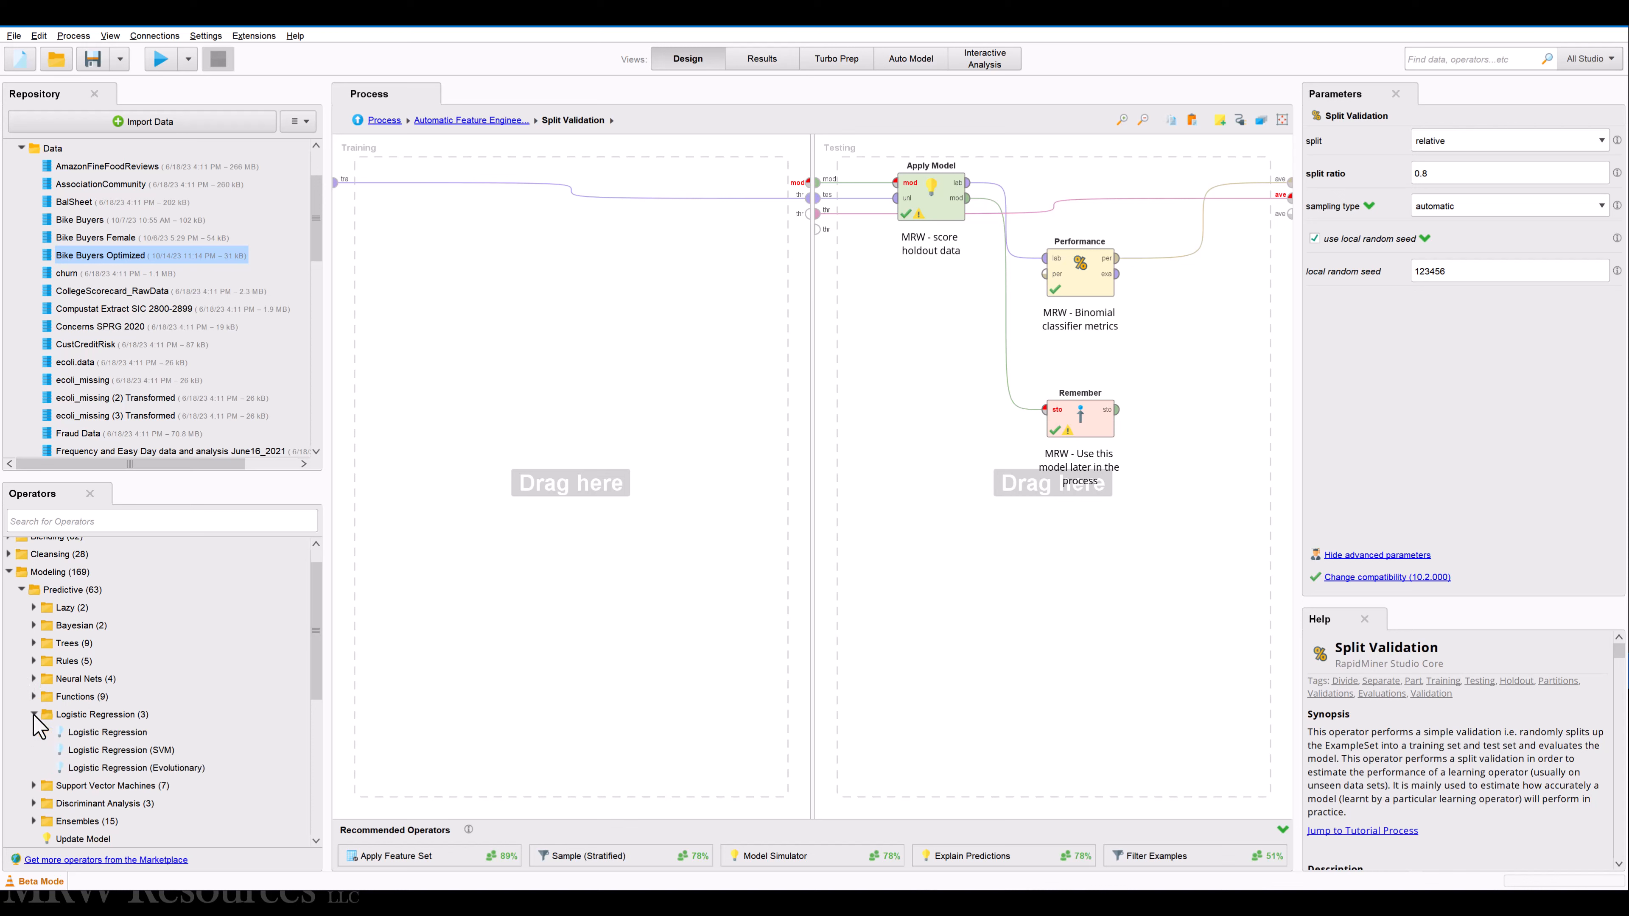
left_click(85, 734)
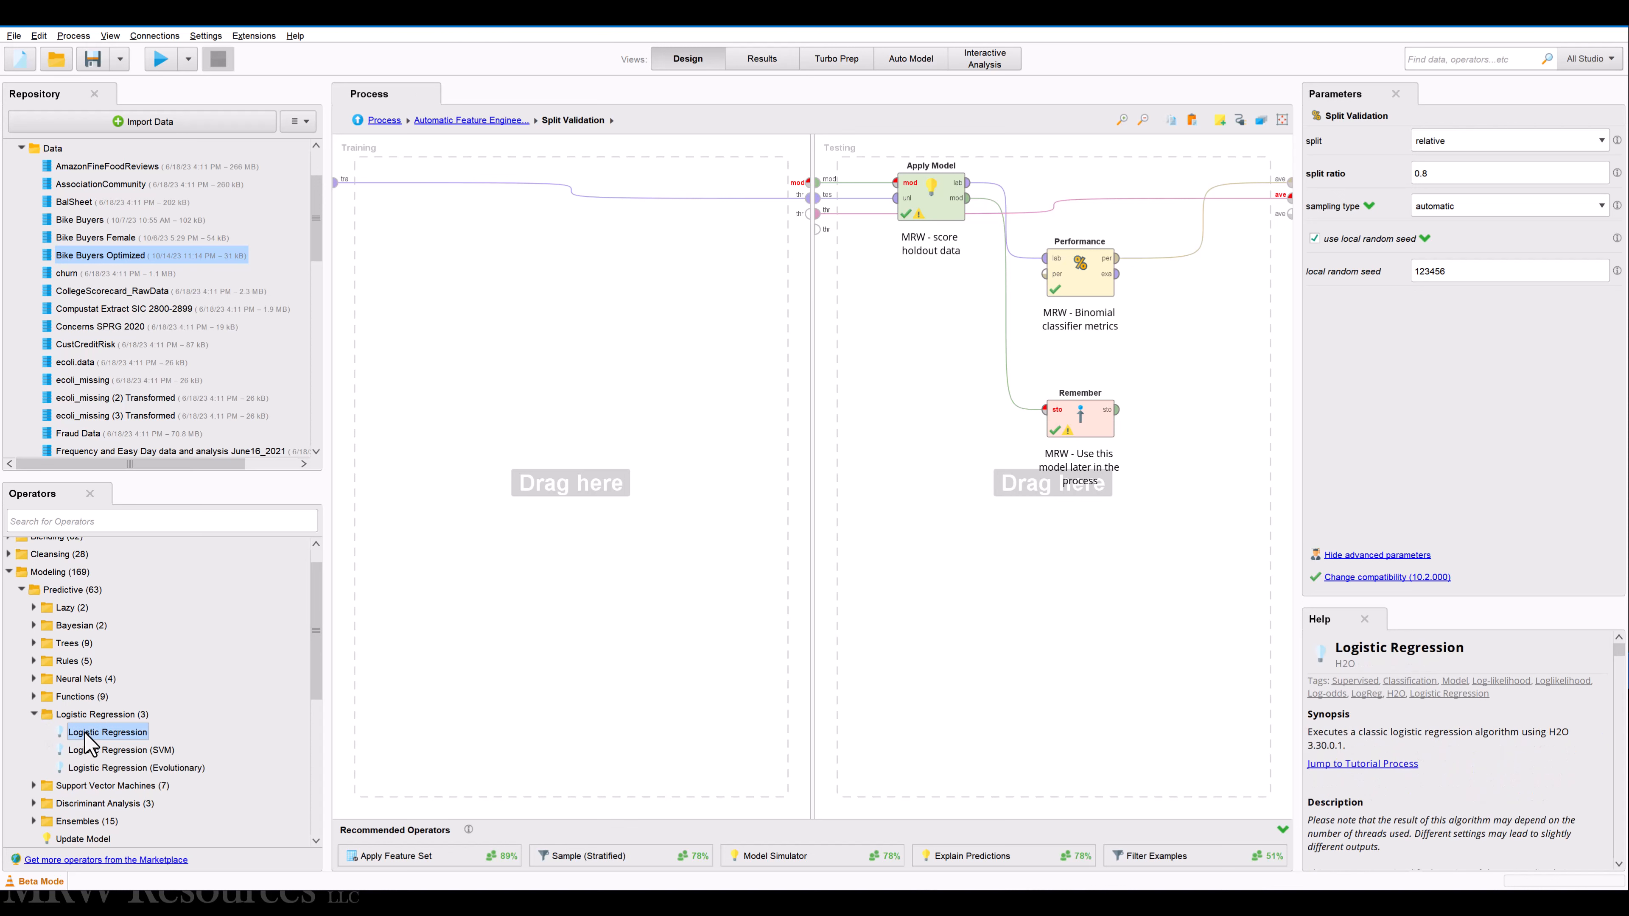
mouse_move(85, 734)
left_mouse_down()
mouse_move(308, 660)
mouse_move(491, 363)
mouse_move(275, 682)
mouse_move(115, 735)
left_mouse_up()
left_click(34, 713)
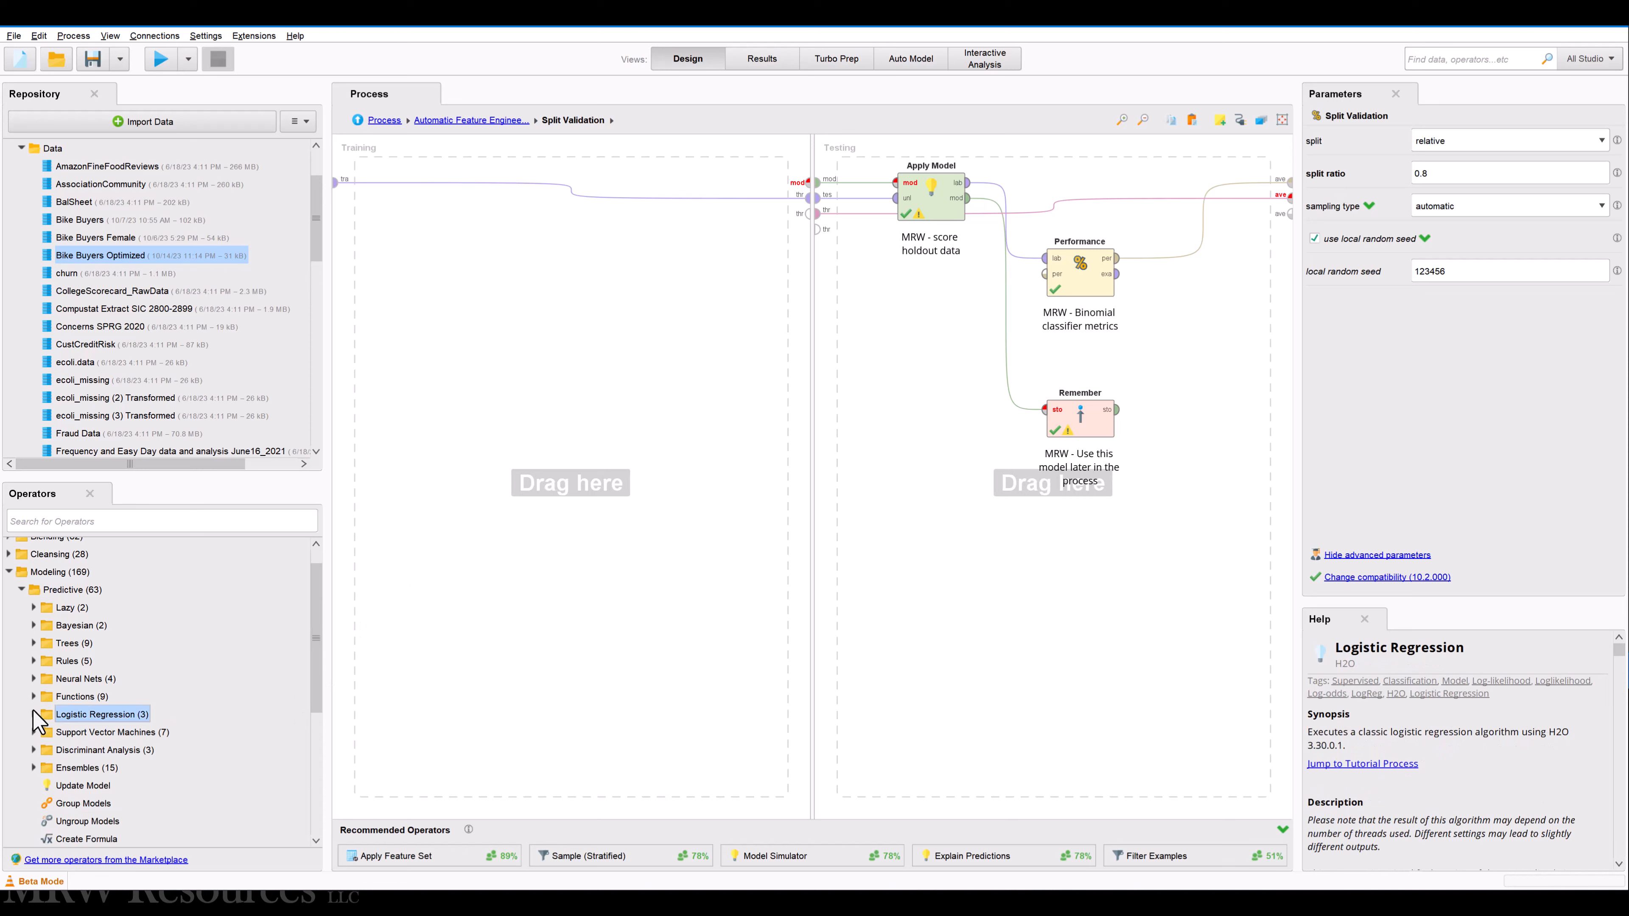
left_click(34, 643)
left_click(76, 662)
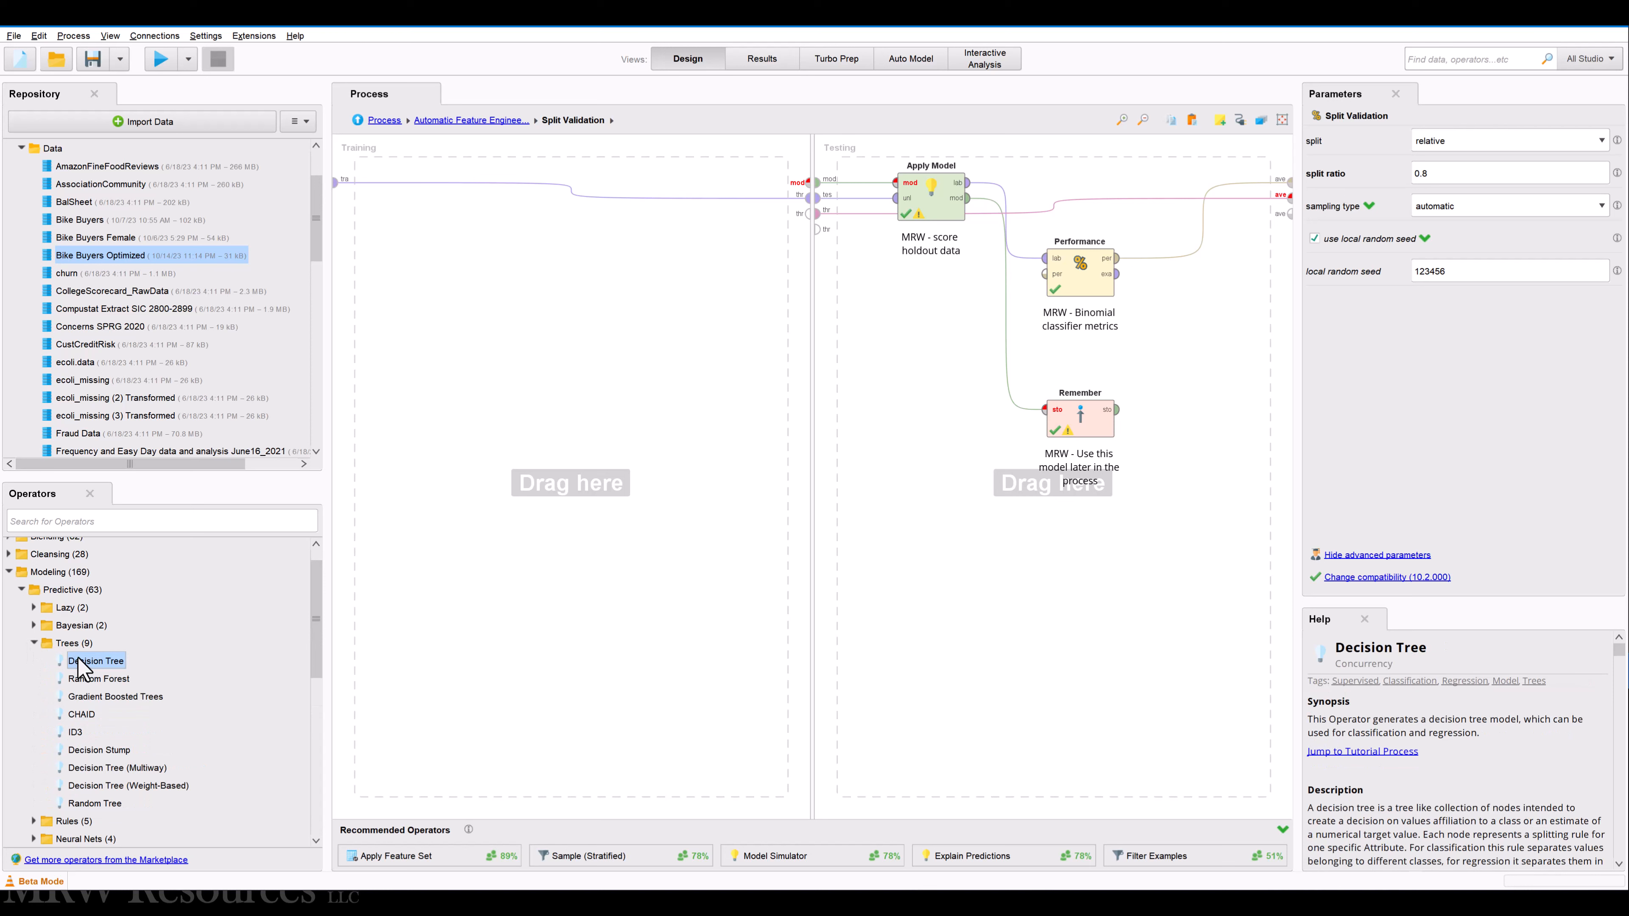
left_click_drag(82, 667, 549, 212)
left_click(512, 353)
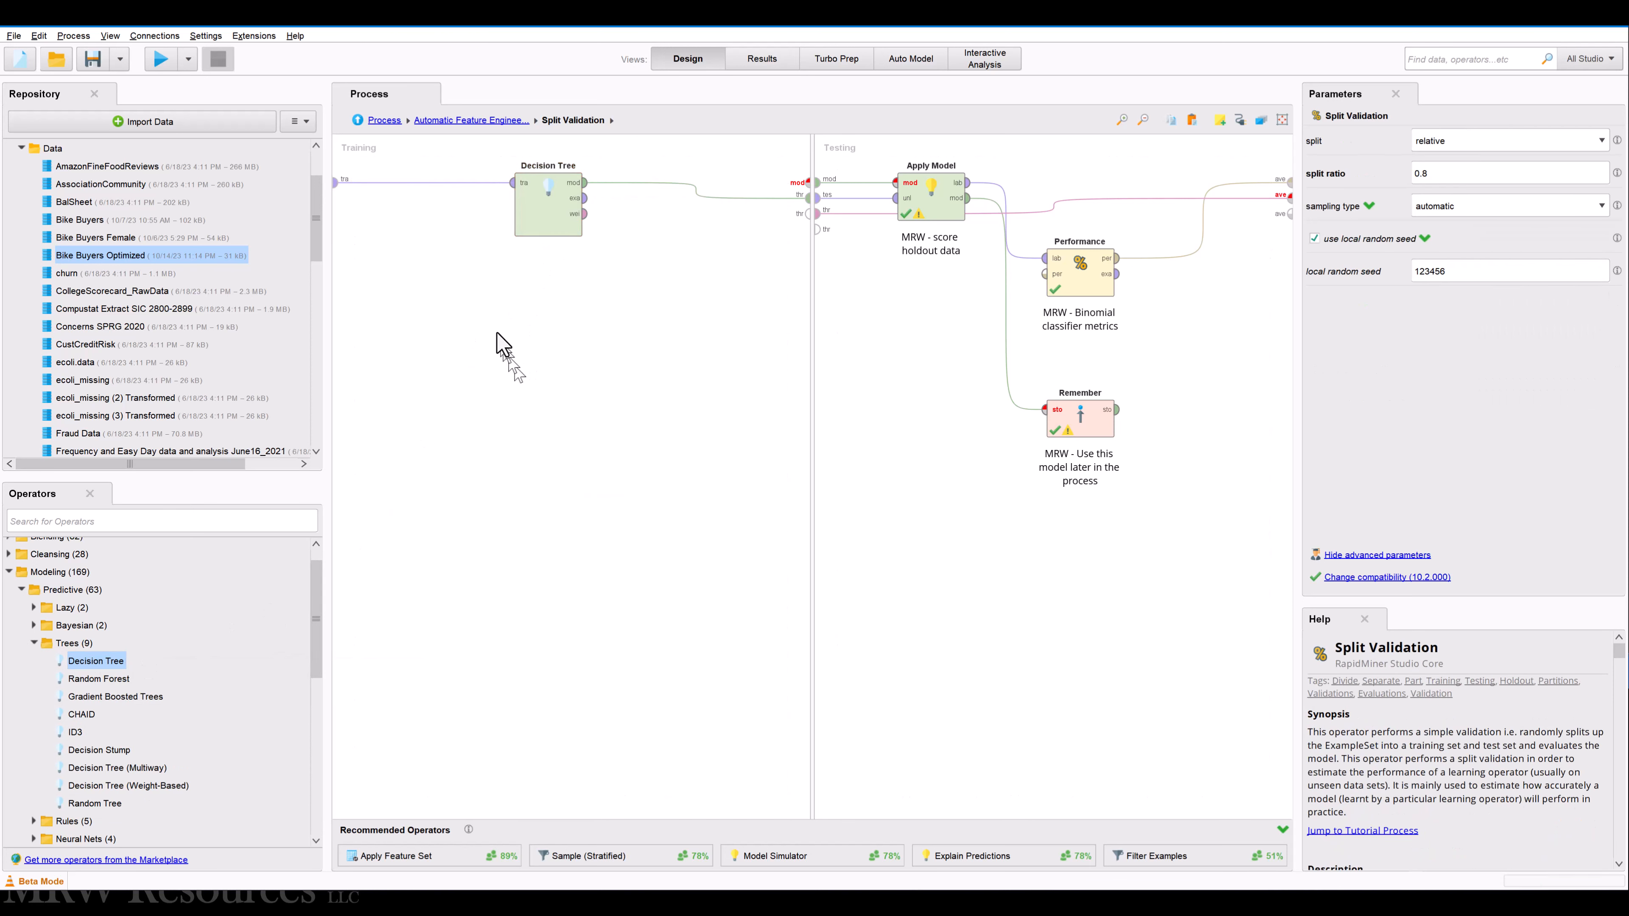
Set the maximal depth of the Decision Tree inside Split Validation to 15
left_click(380, 122)
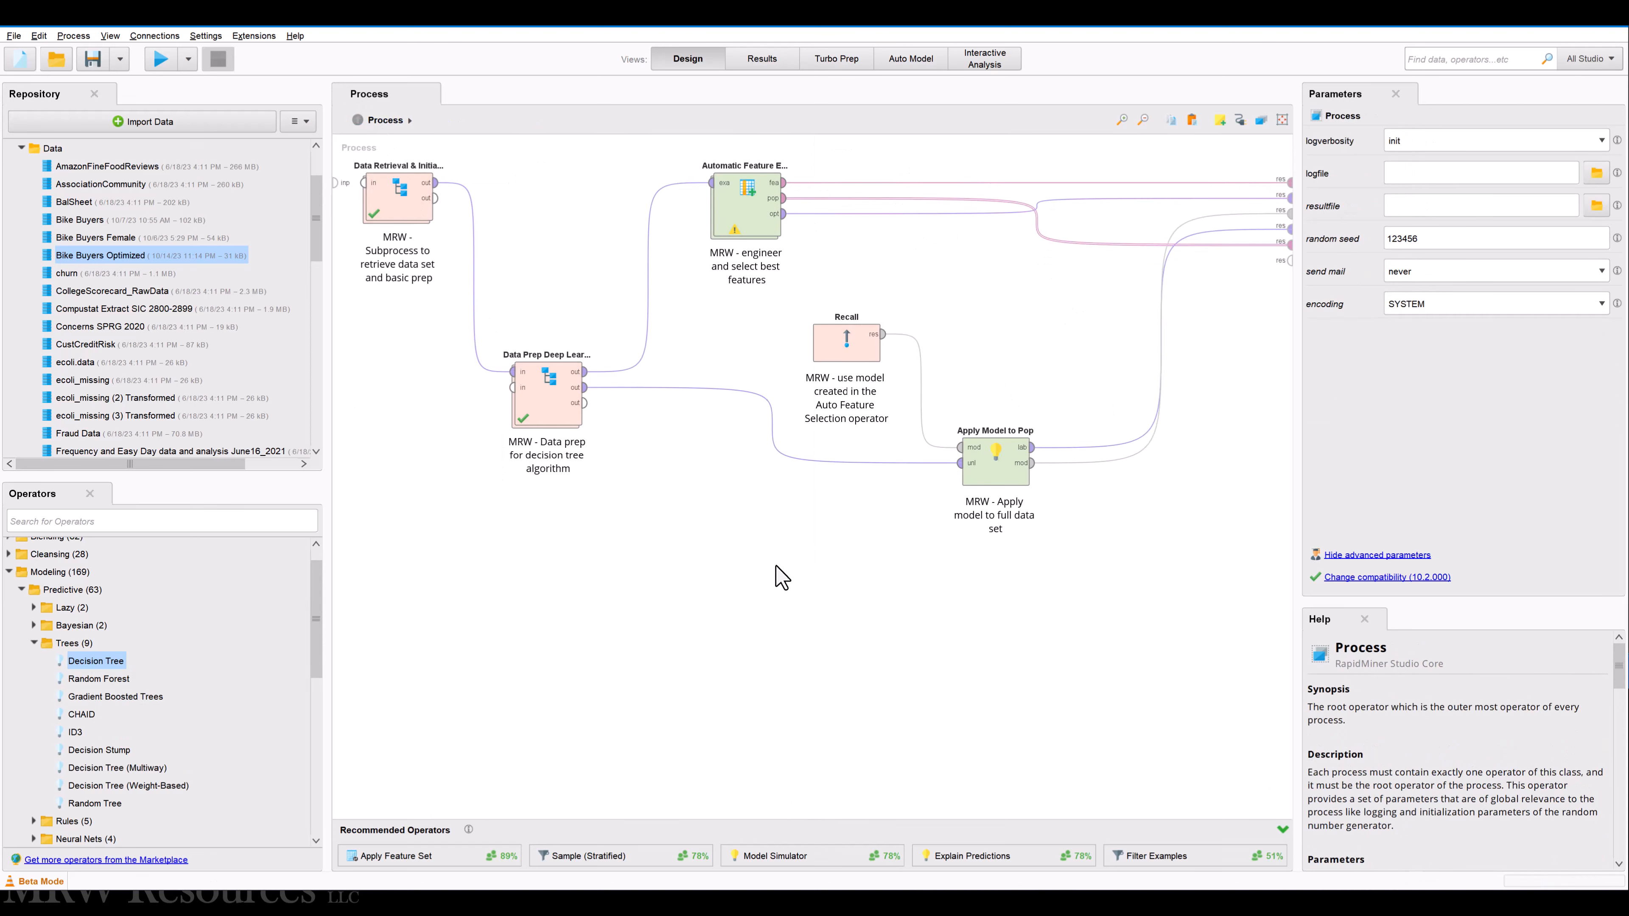
double_click(737, 223)
double_click(543, 243)
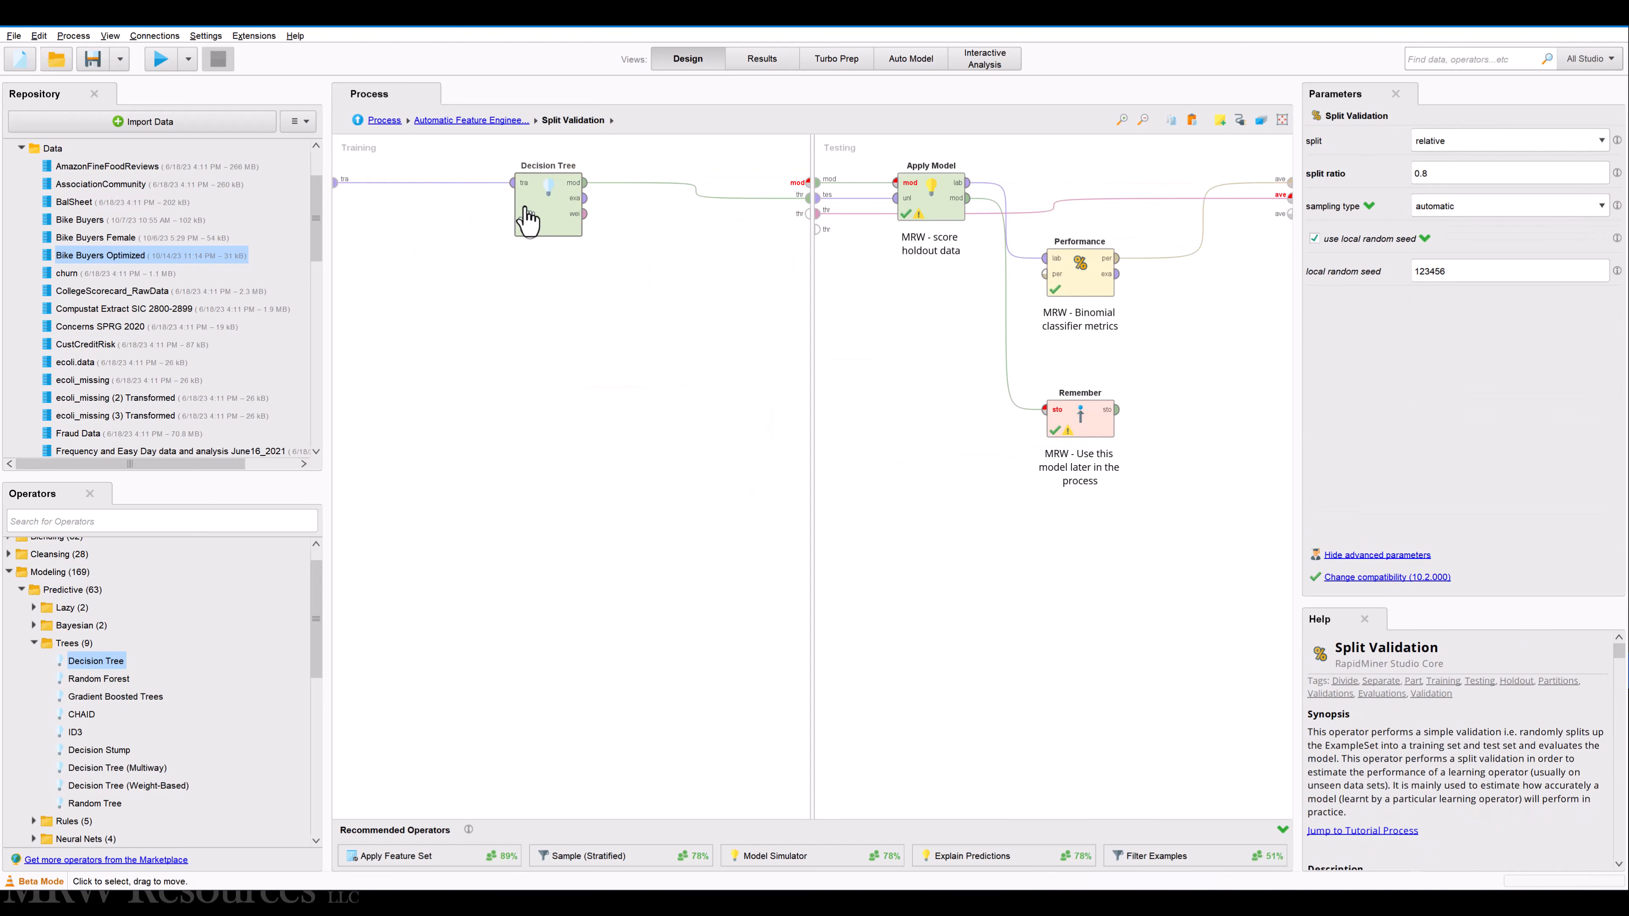
left_click(527, 218)
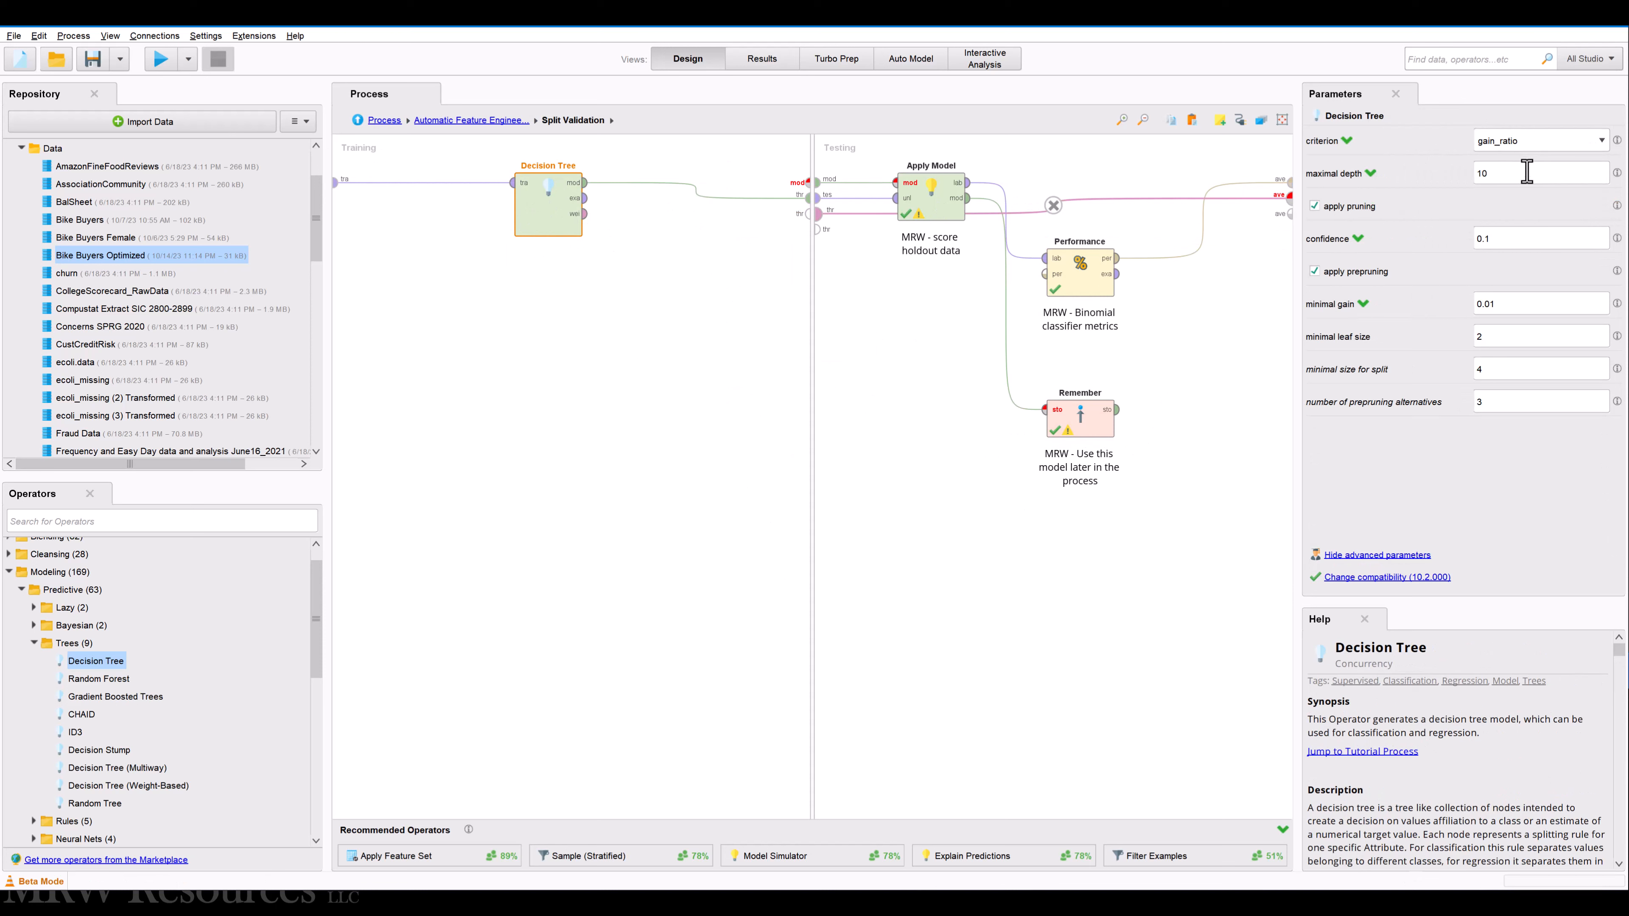
left_click_drag(1524, 172, 1451, 170)
type("15")
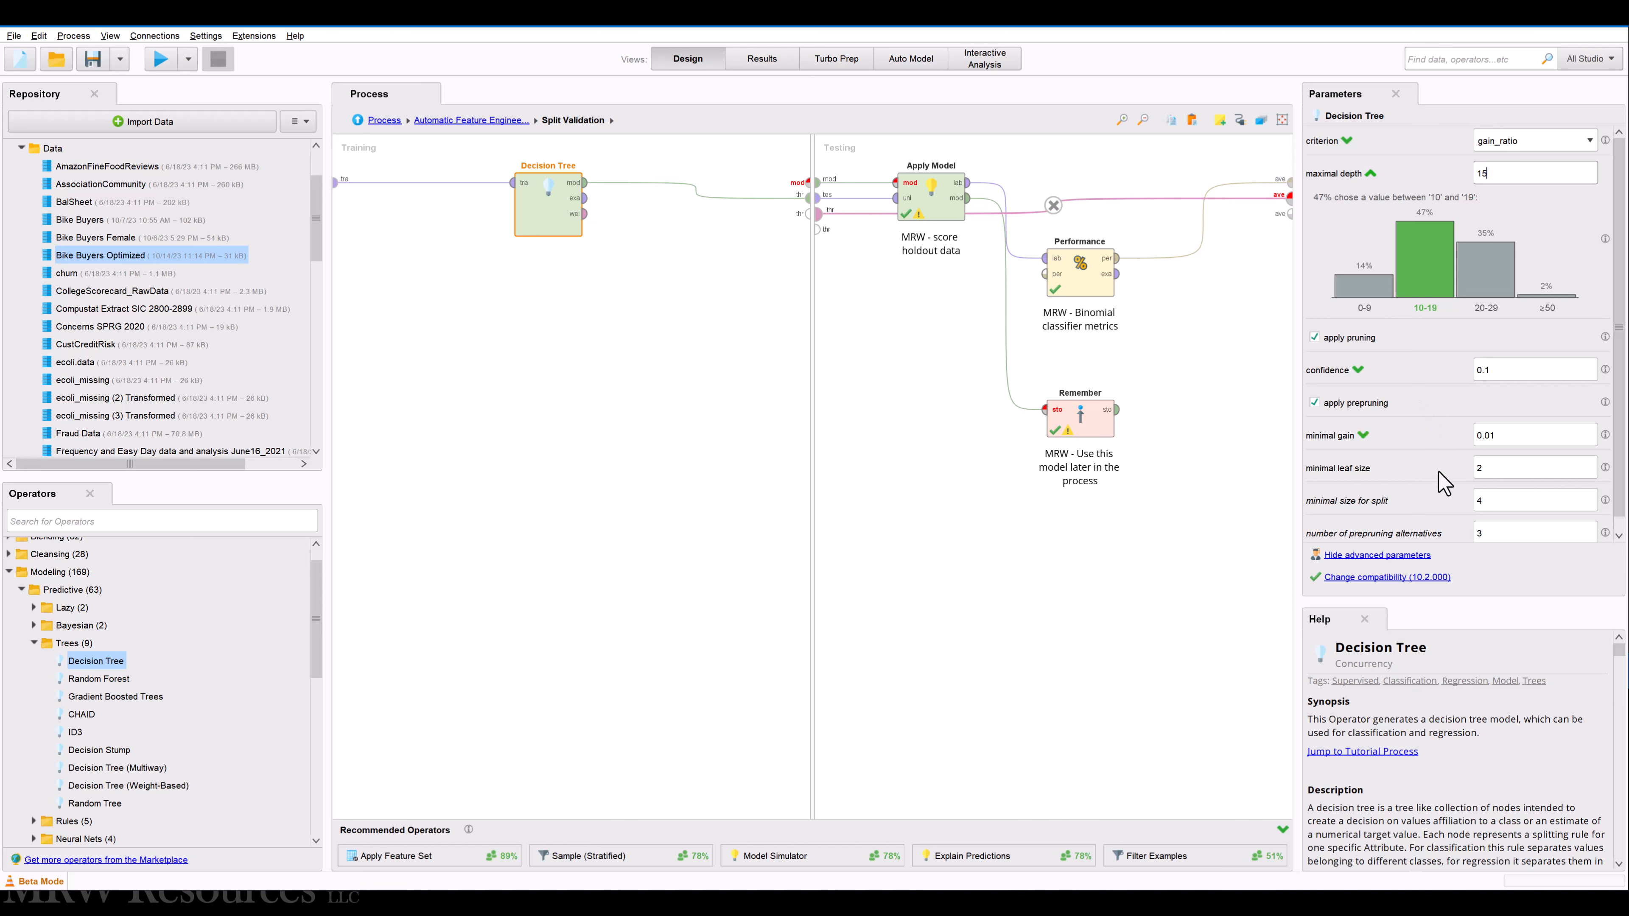
scroll(1622, 494, "down", 1)
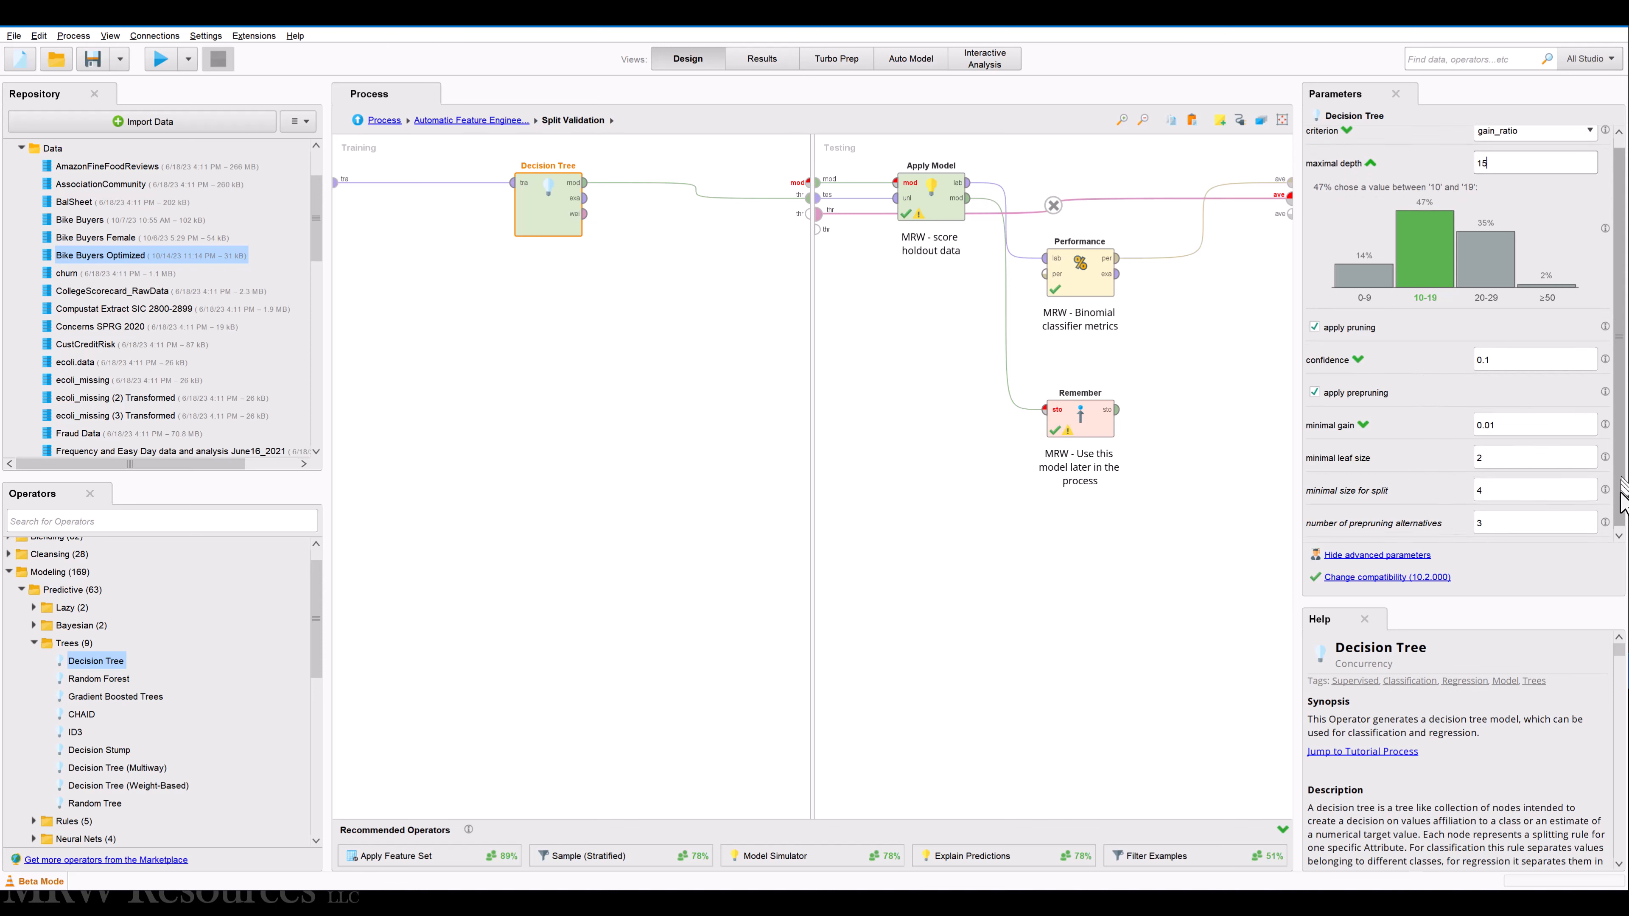
left_click_drag(1620, 493, 1621, 512)
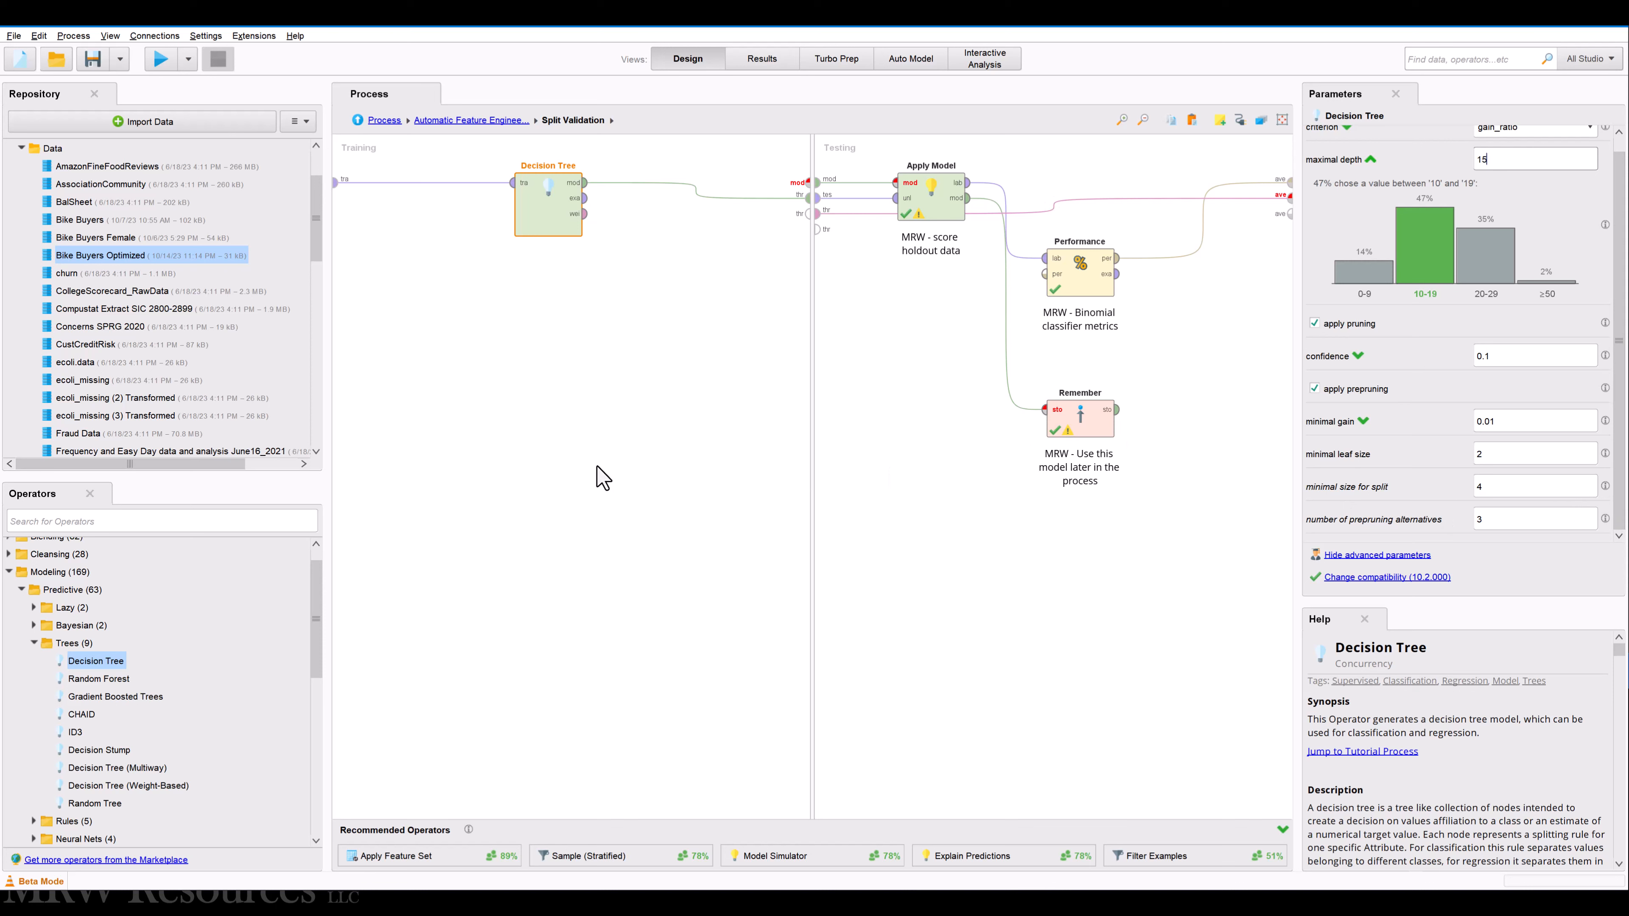
left_click(598, 467)
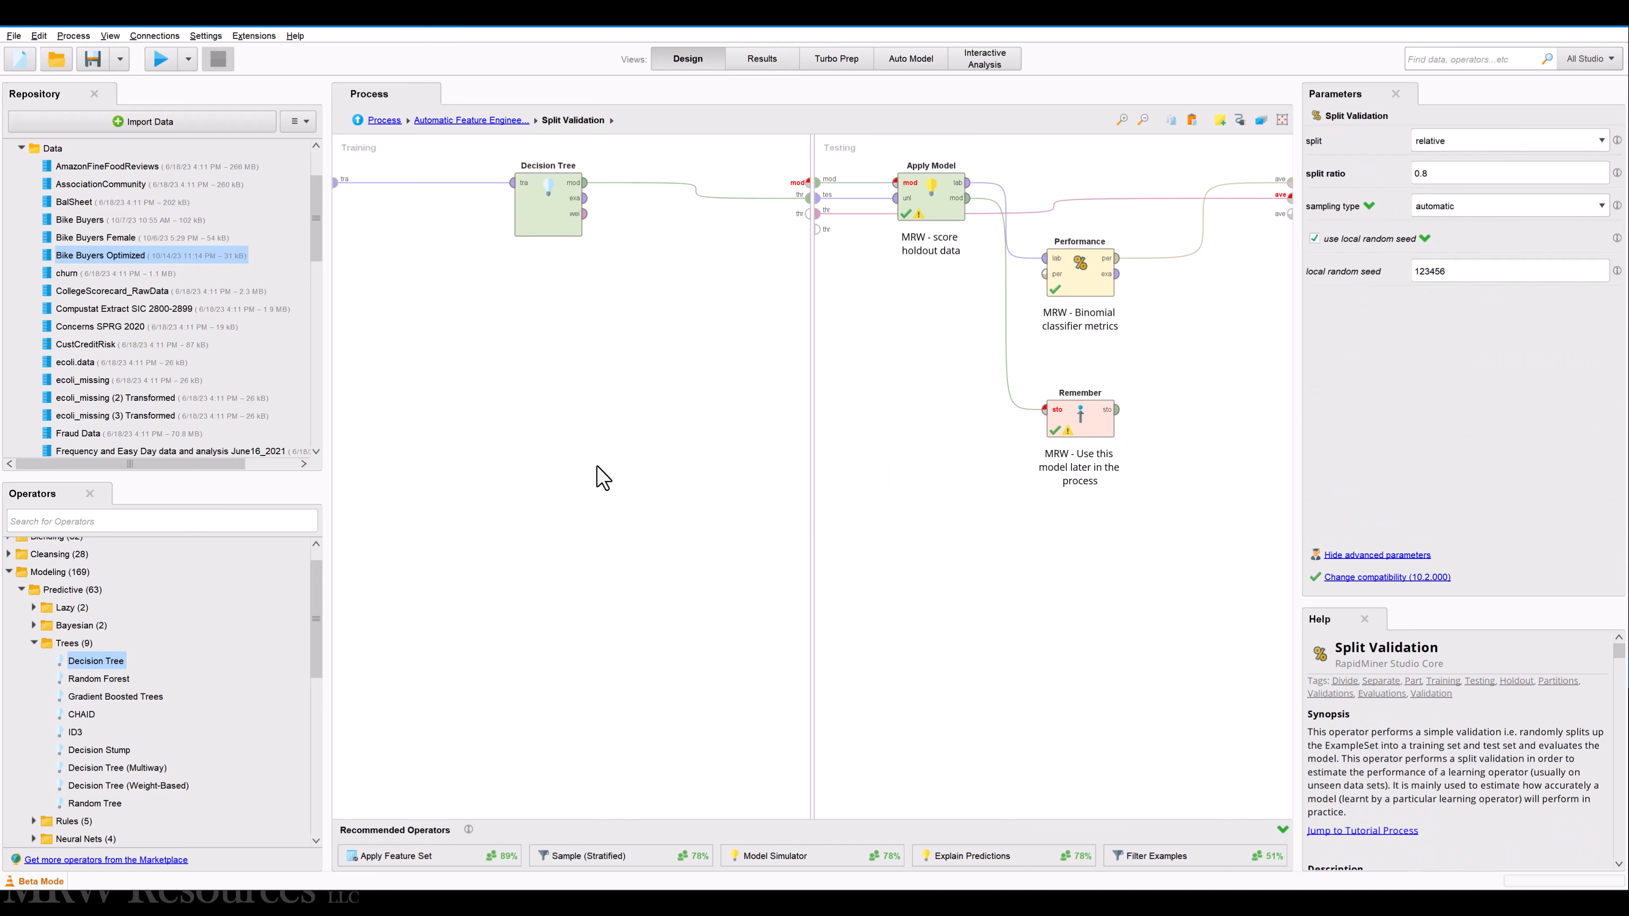
Save the process, try to run it from the main level, and close the notice and the Optimization Results window
left_click(383, 121)
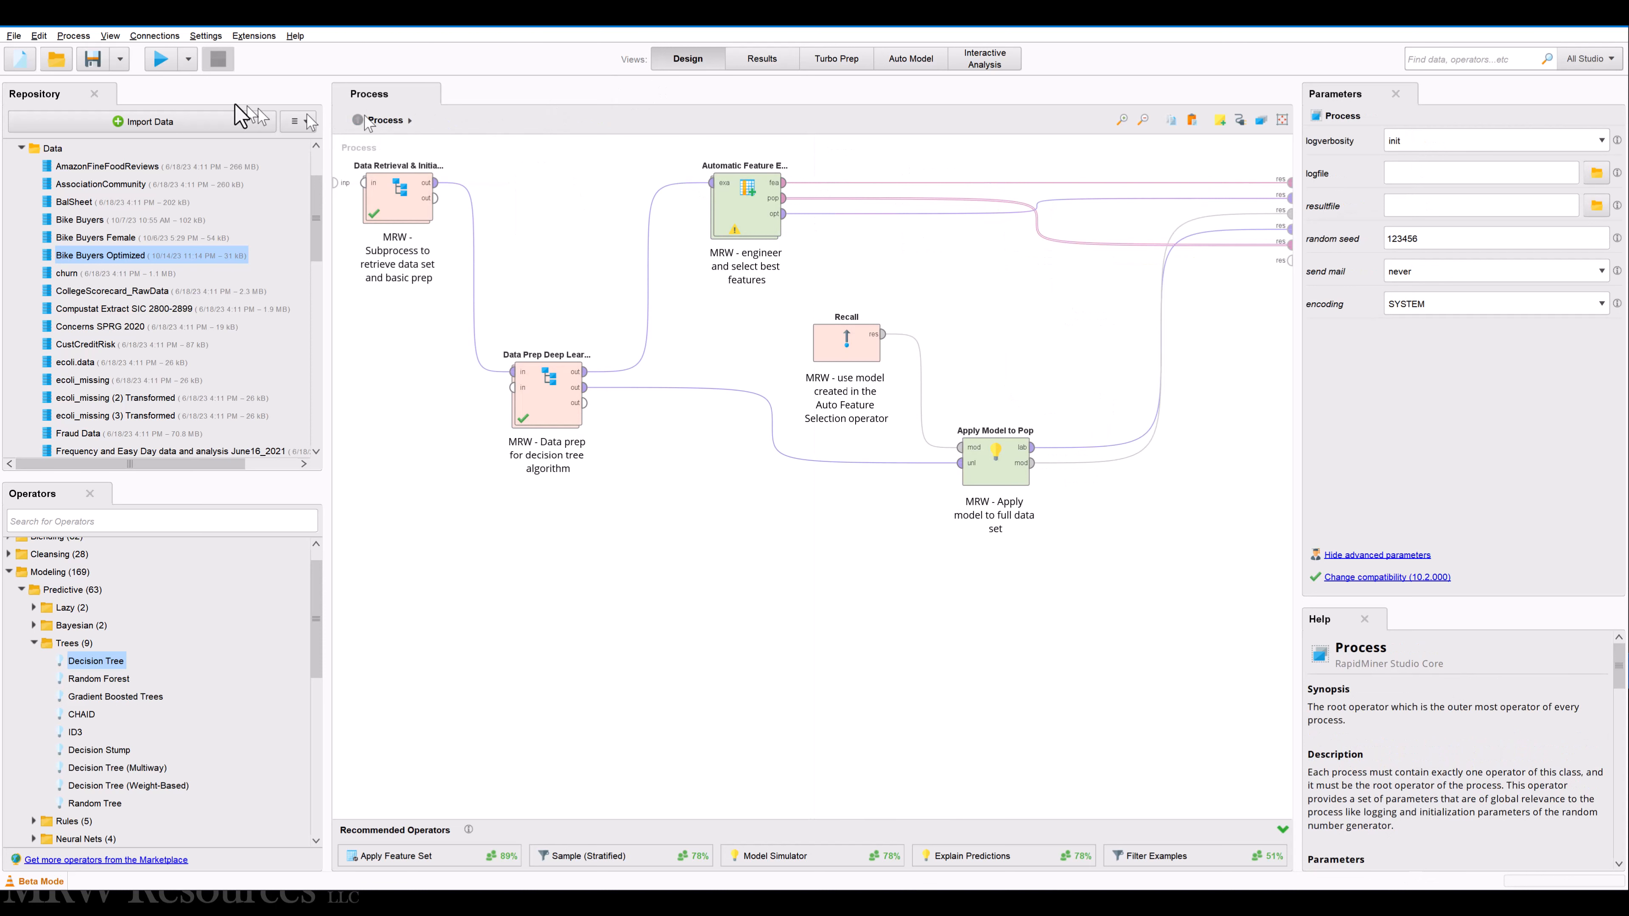
left_click(161, 59)
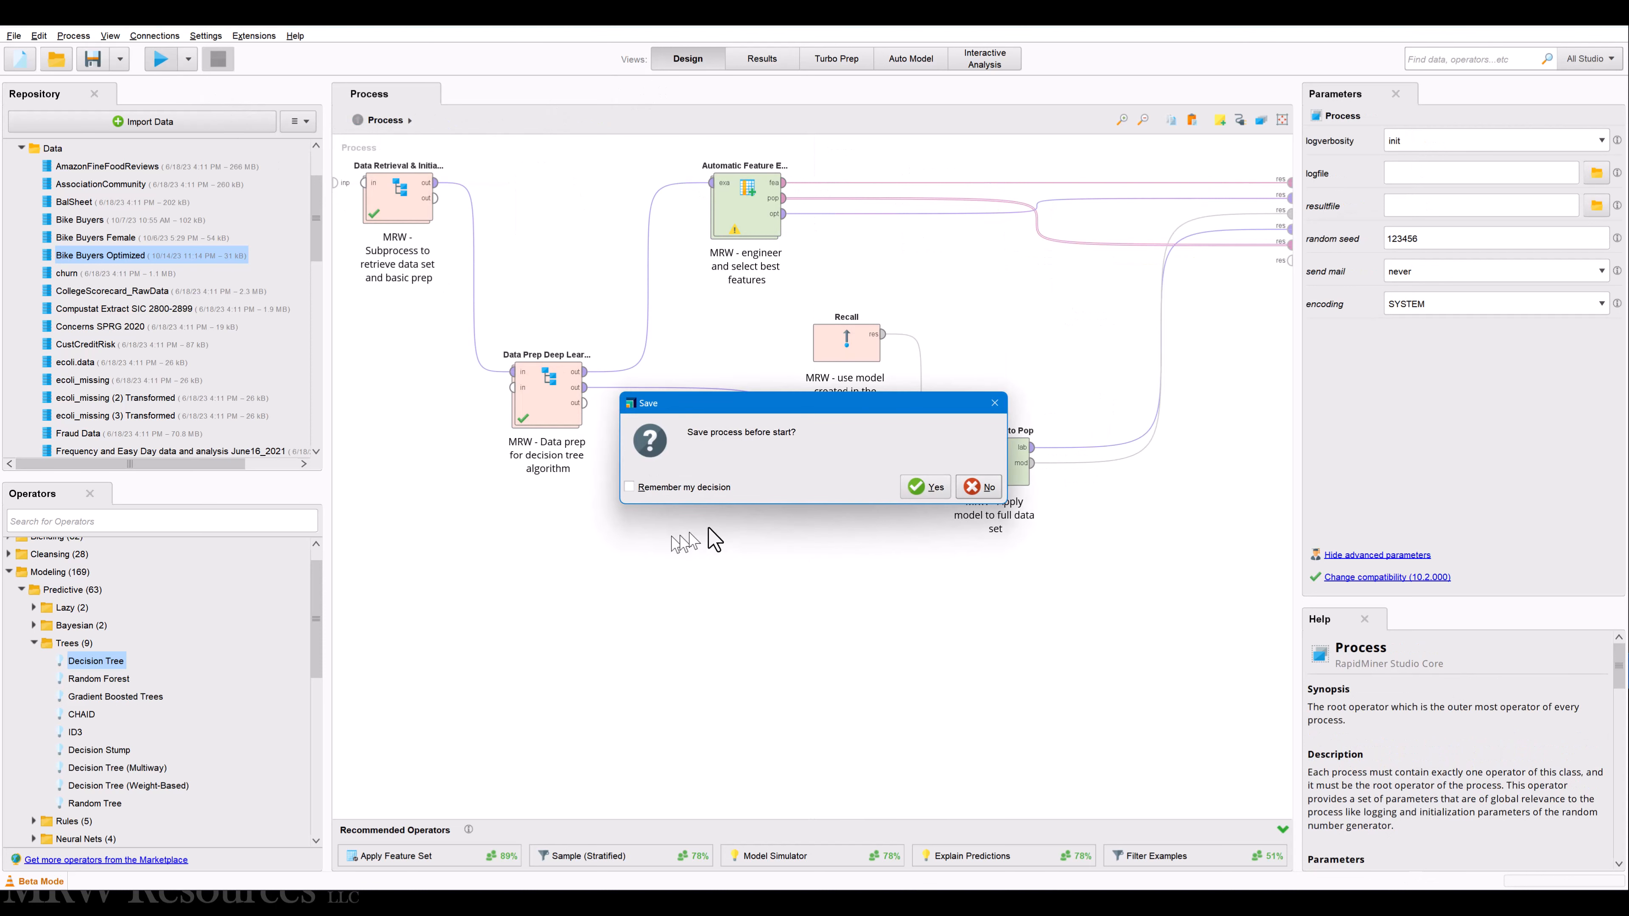
left_click(926, 487)
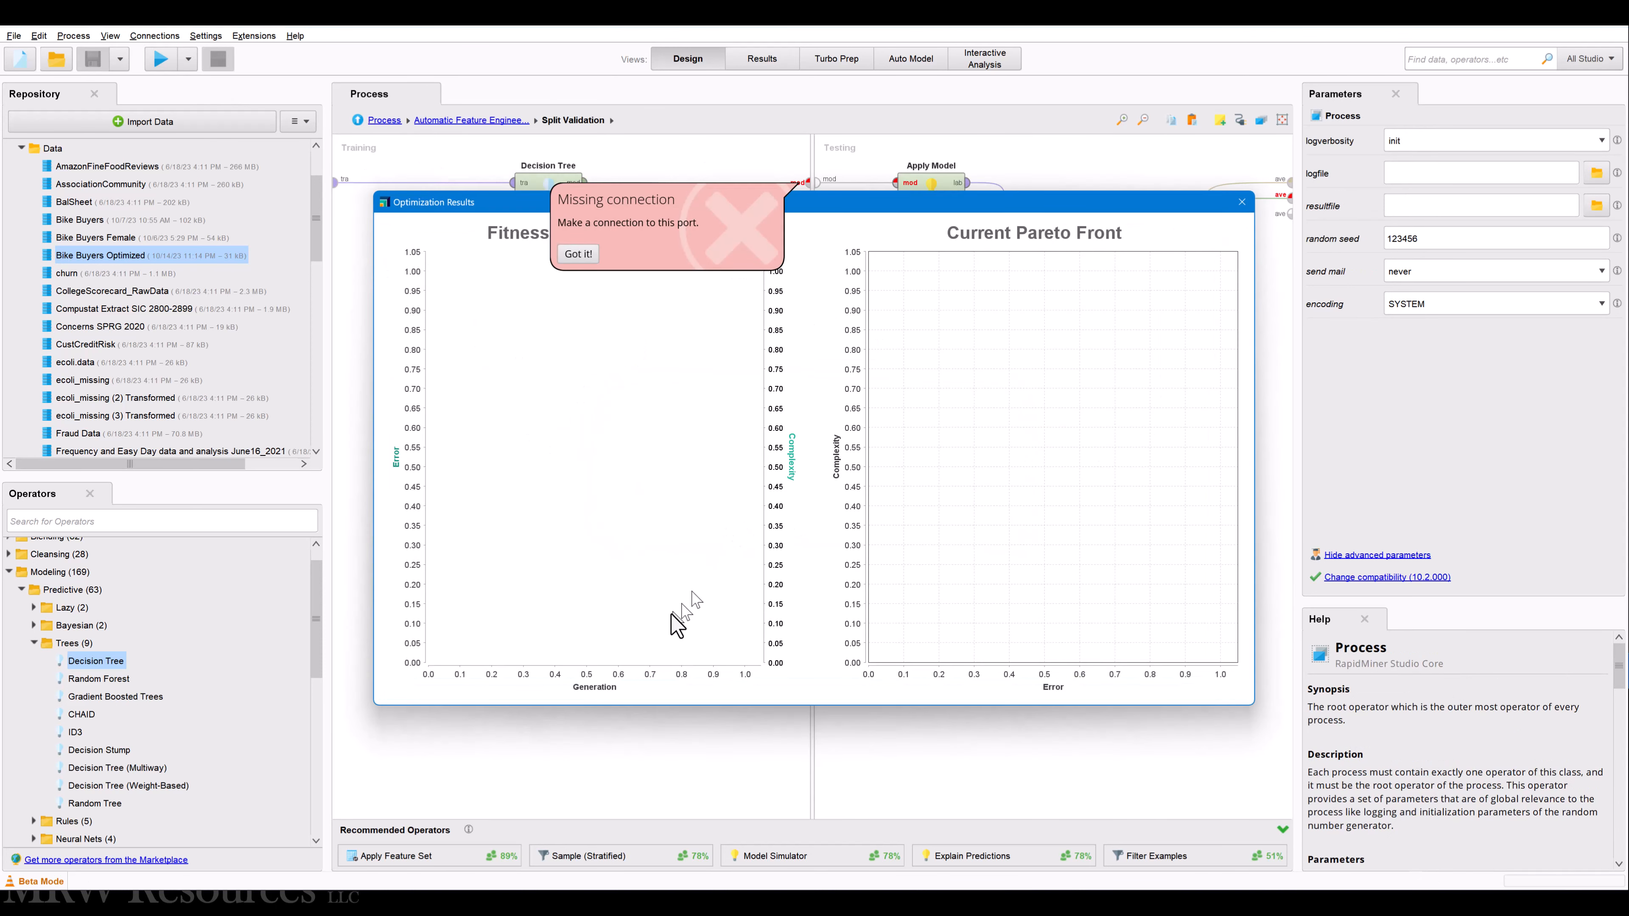
left_click(578, 254)
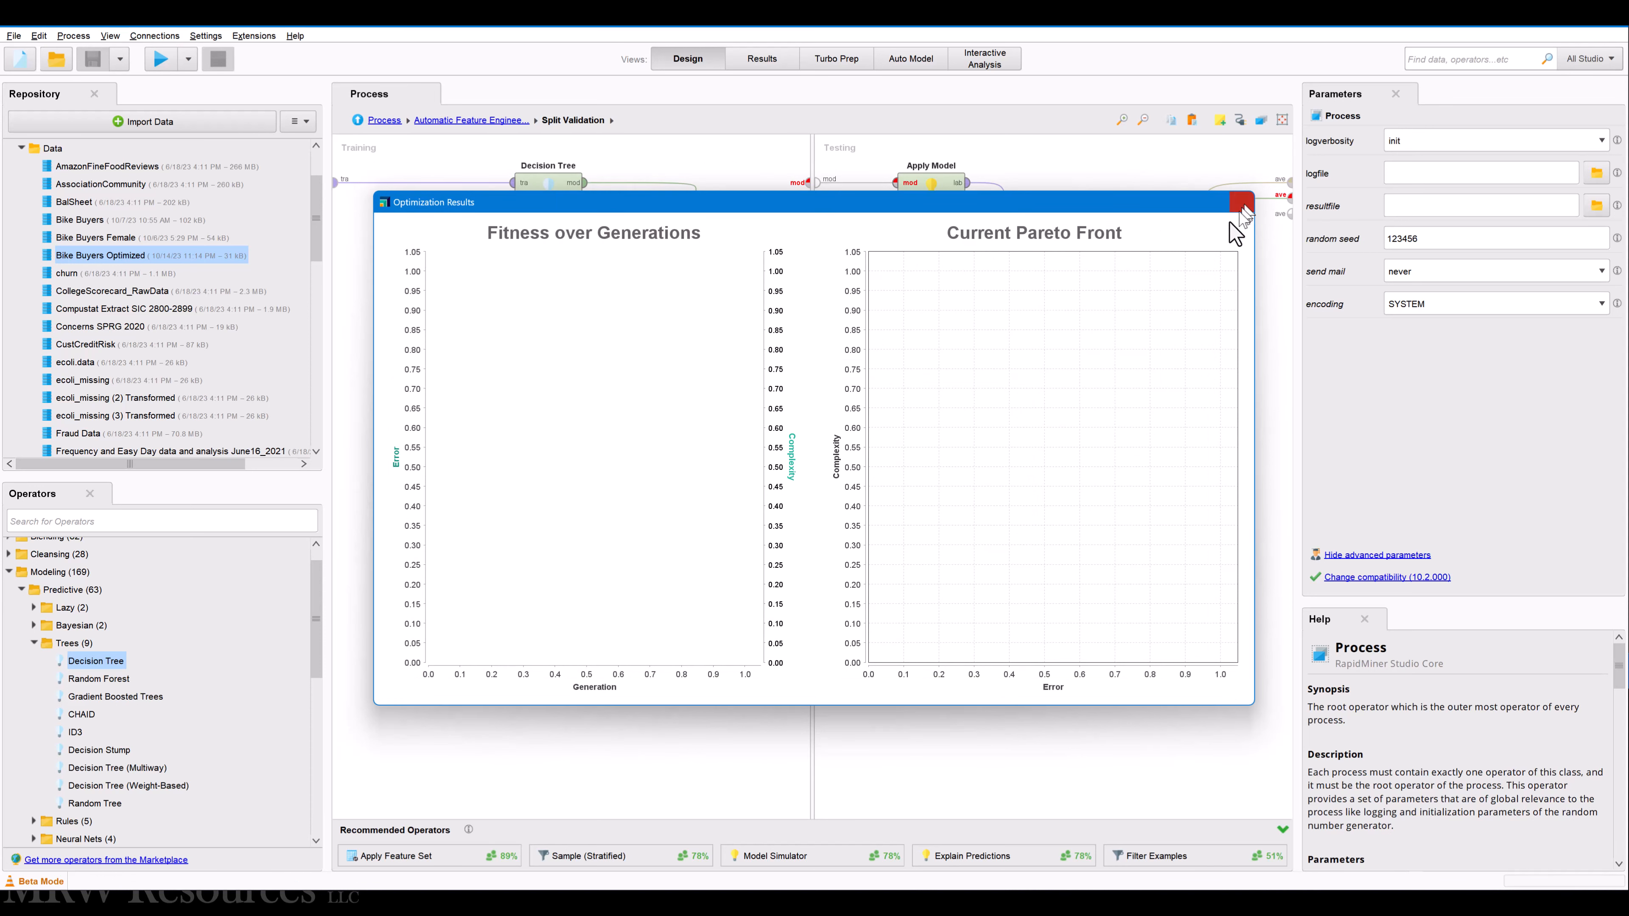
left_click(1242, 201)
left_click(755, 477)
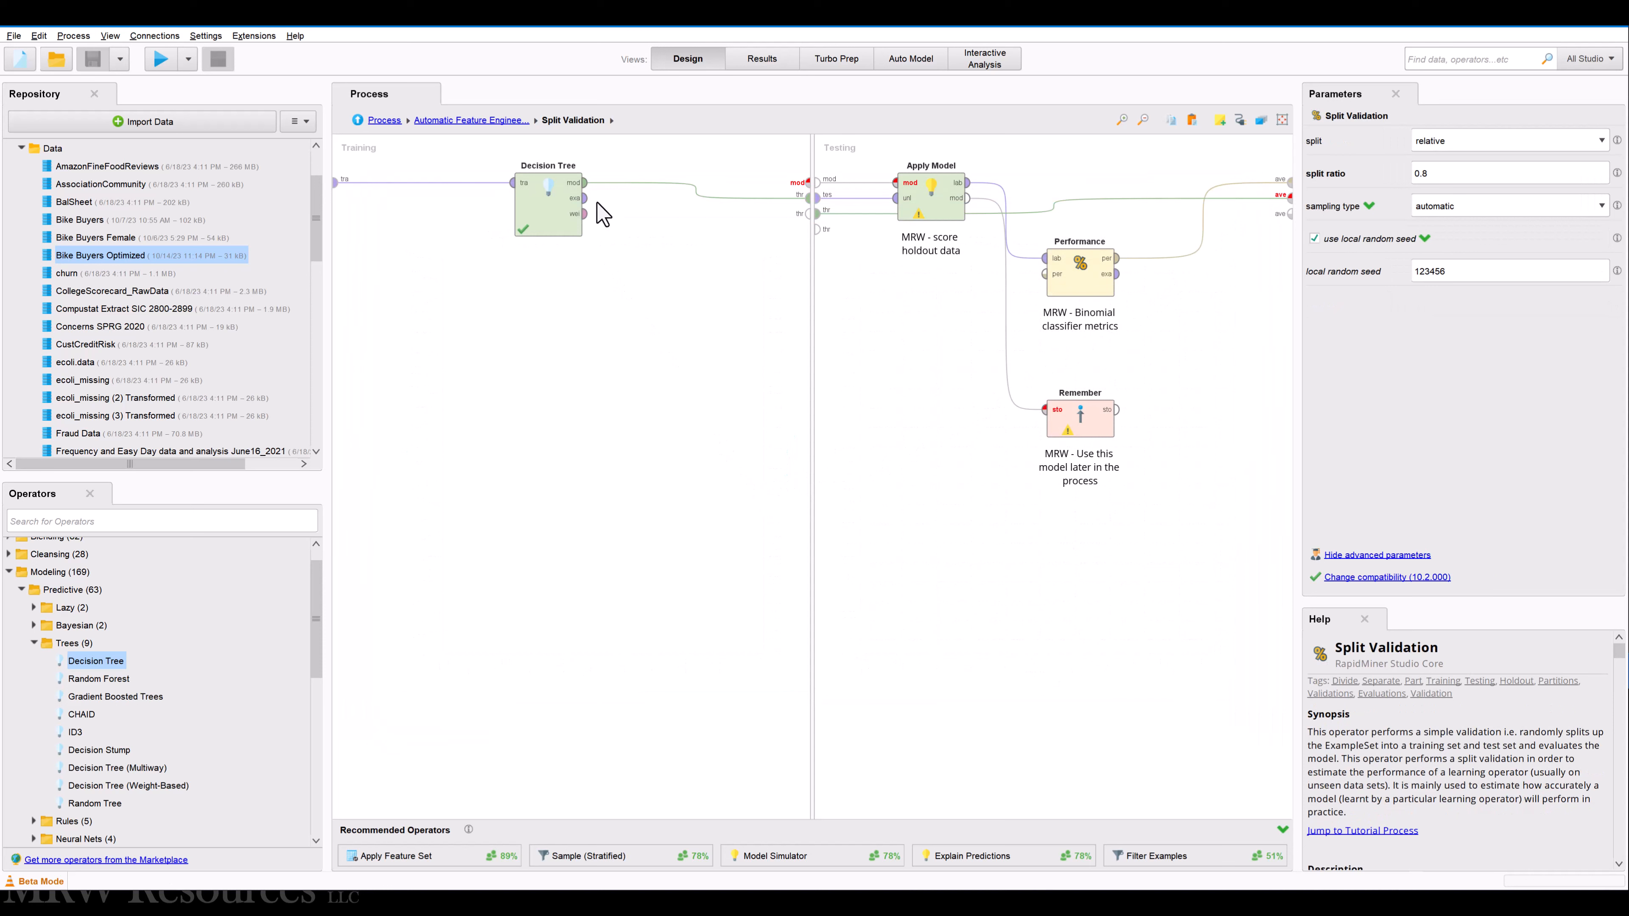
Rewire the Decision Tree by removing its wrong output connection, linking its model output to the training model port and its weights output to the first through port
left_click(692, 191, "alt")
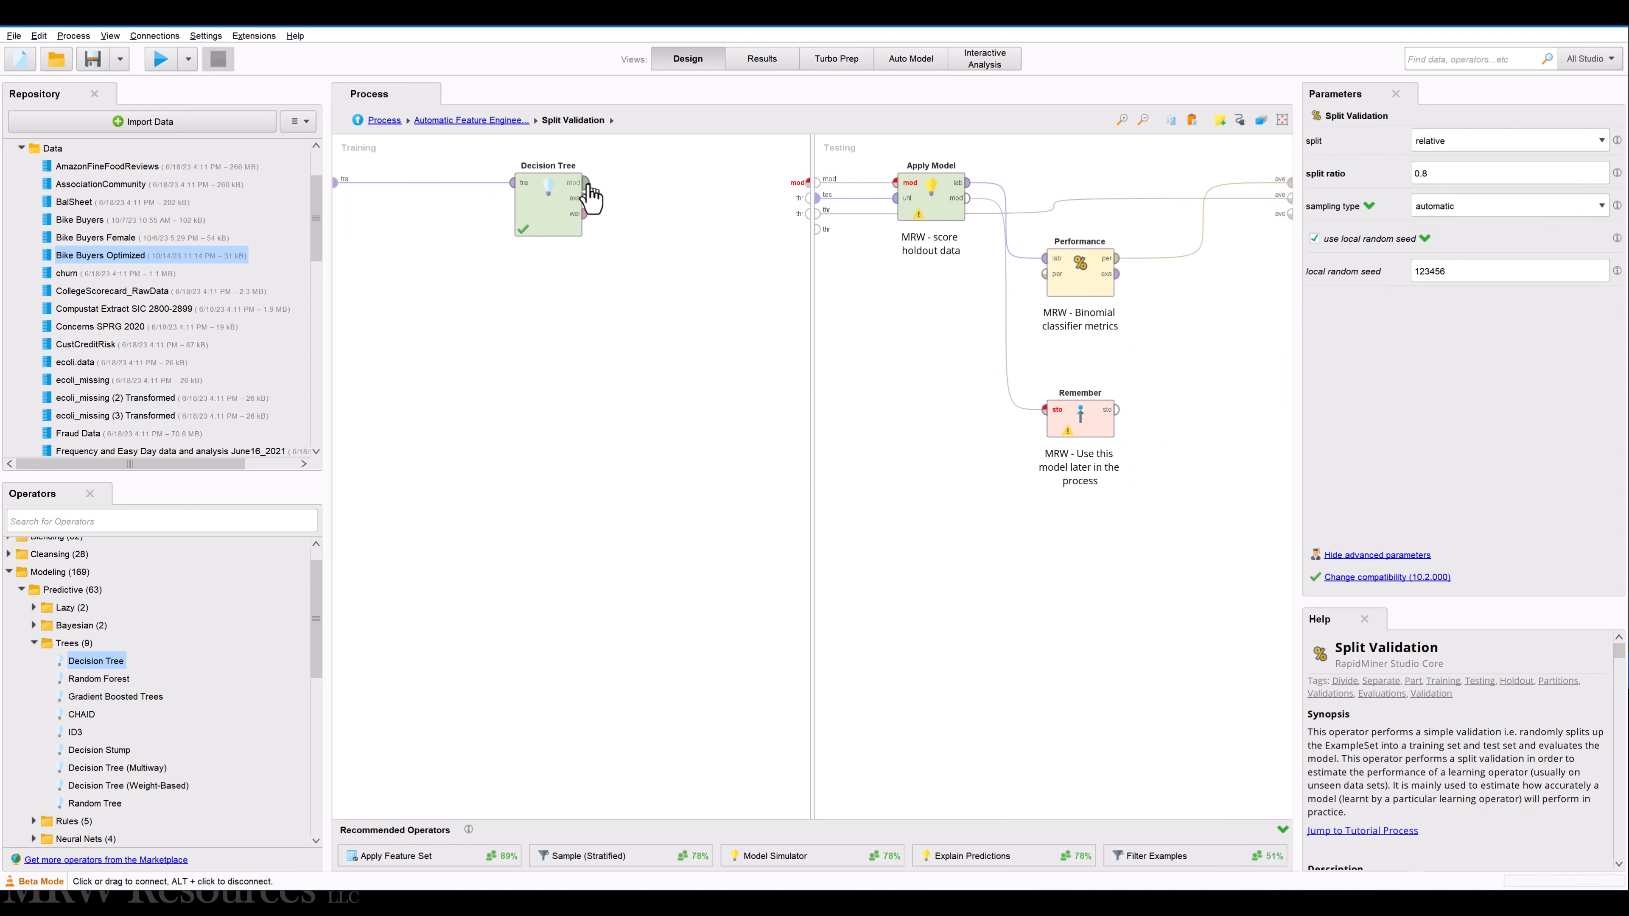
left_click_drag(586, 183, 789, 209)
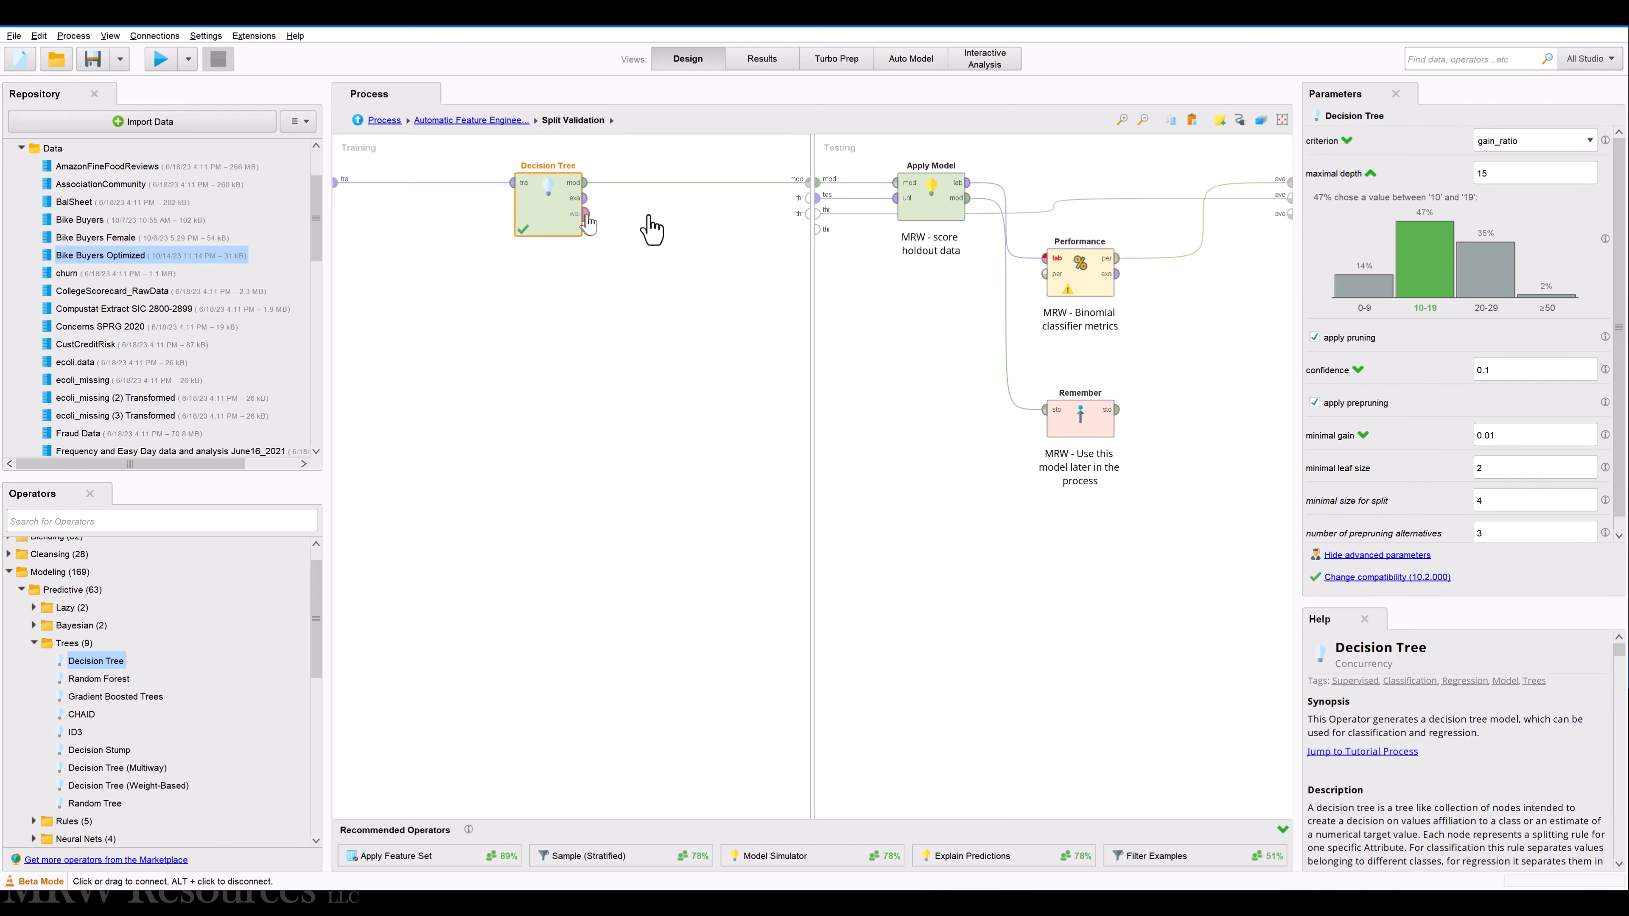
left_click_drag(585, 215, 797, 209)
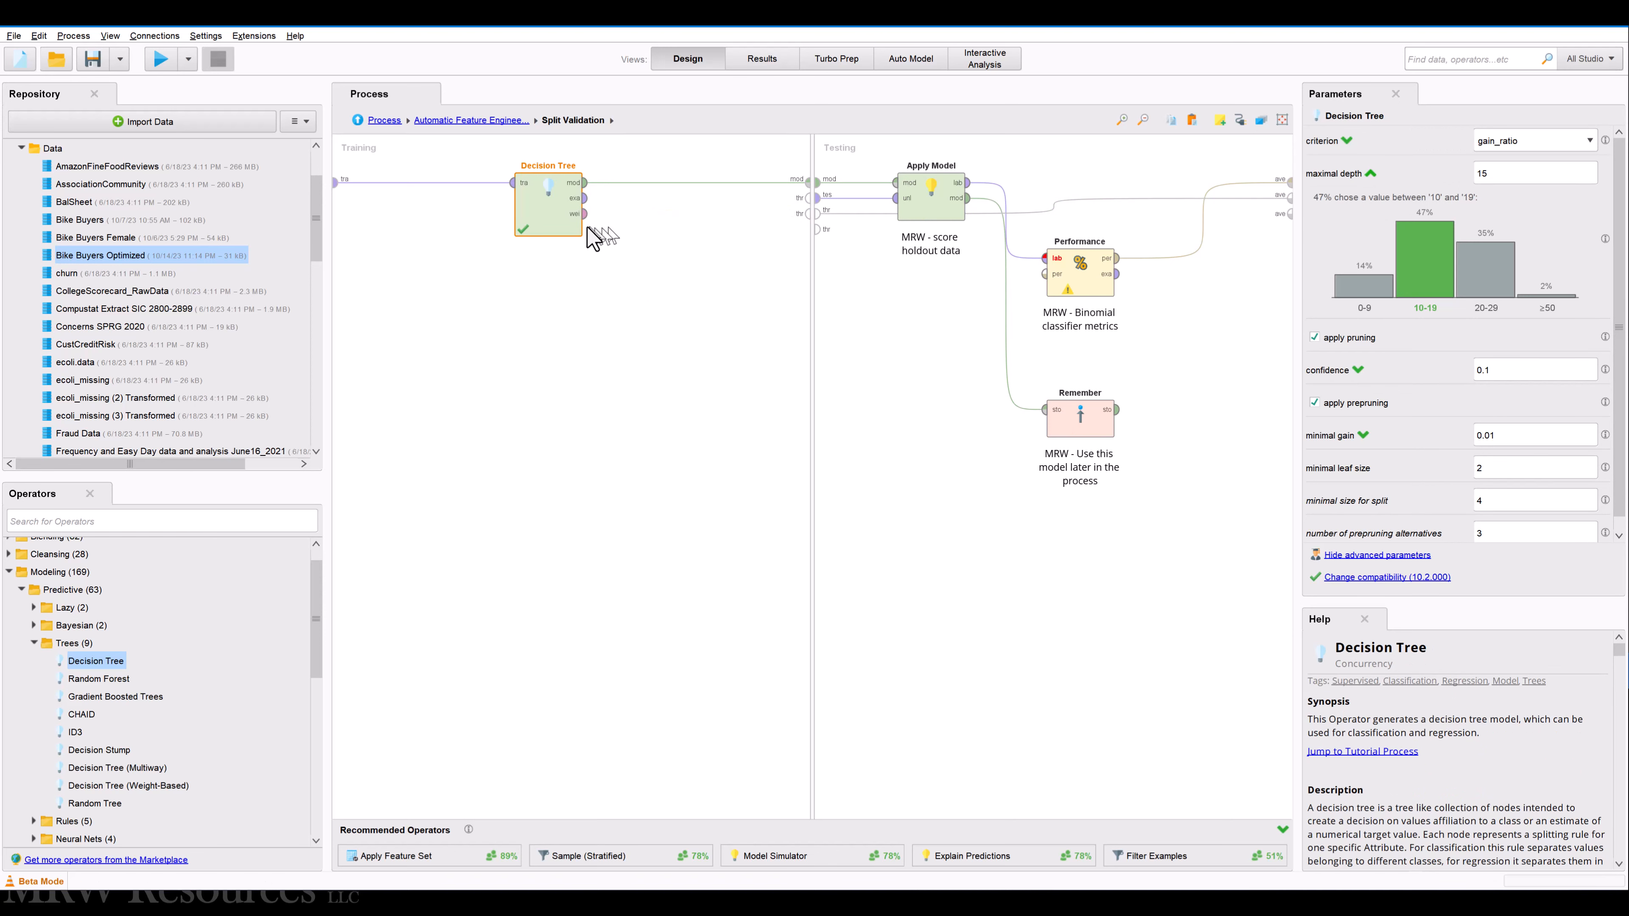
left_click_drag(584, 214, 808, 198)
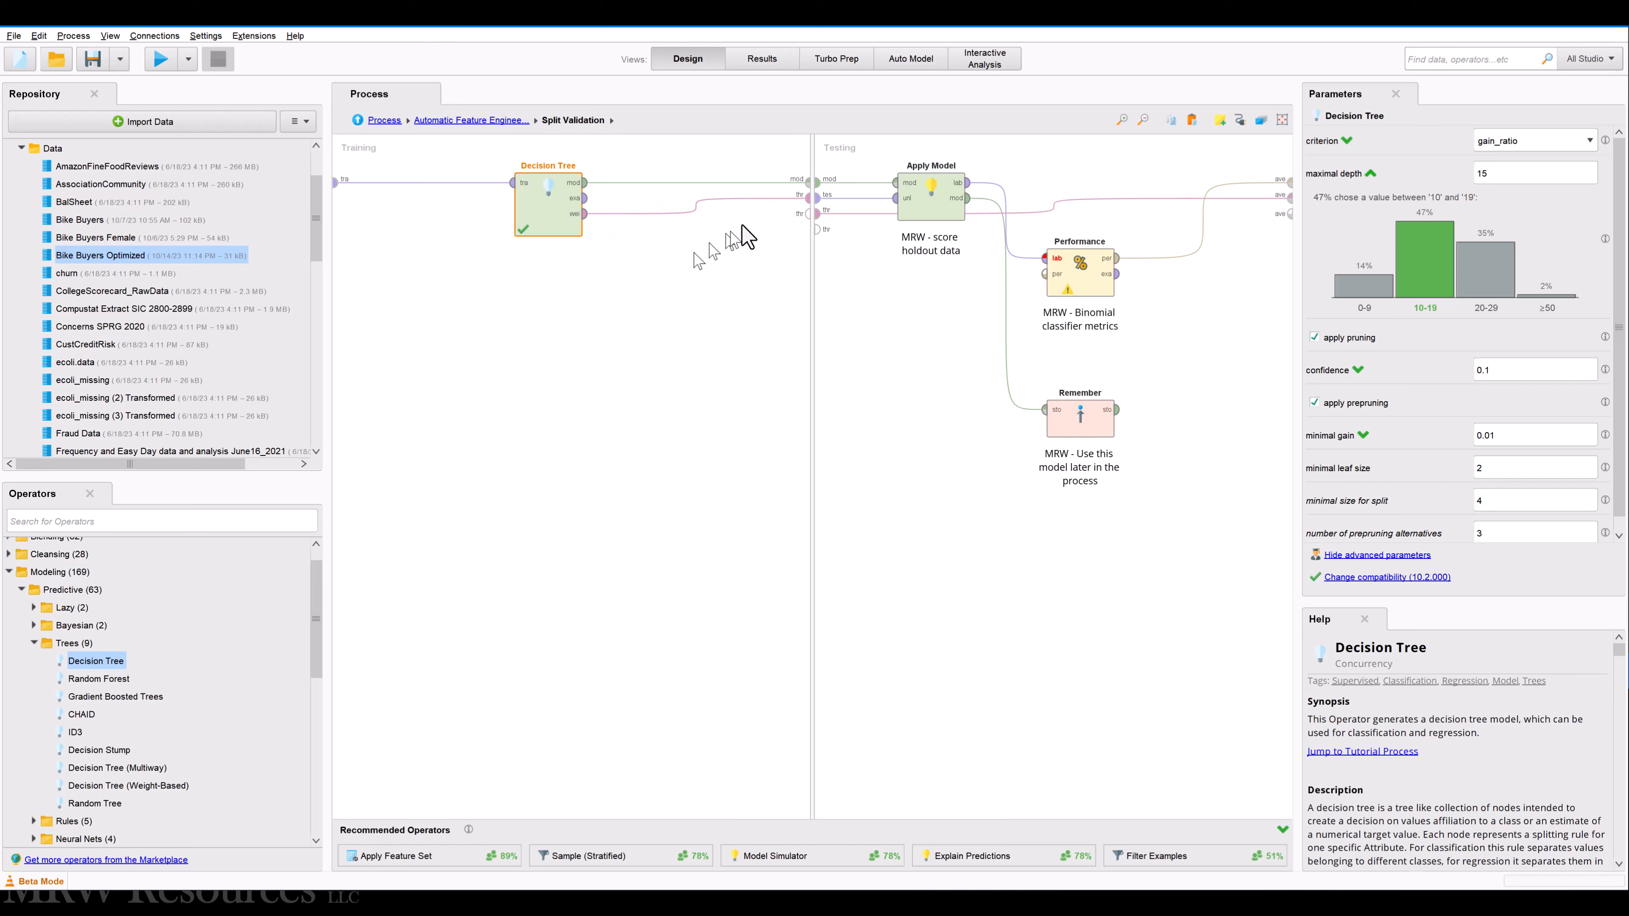
left_click(686, 321)
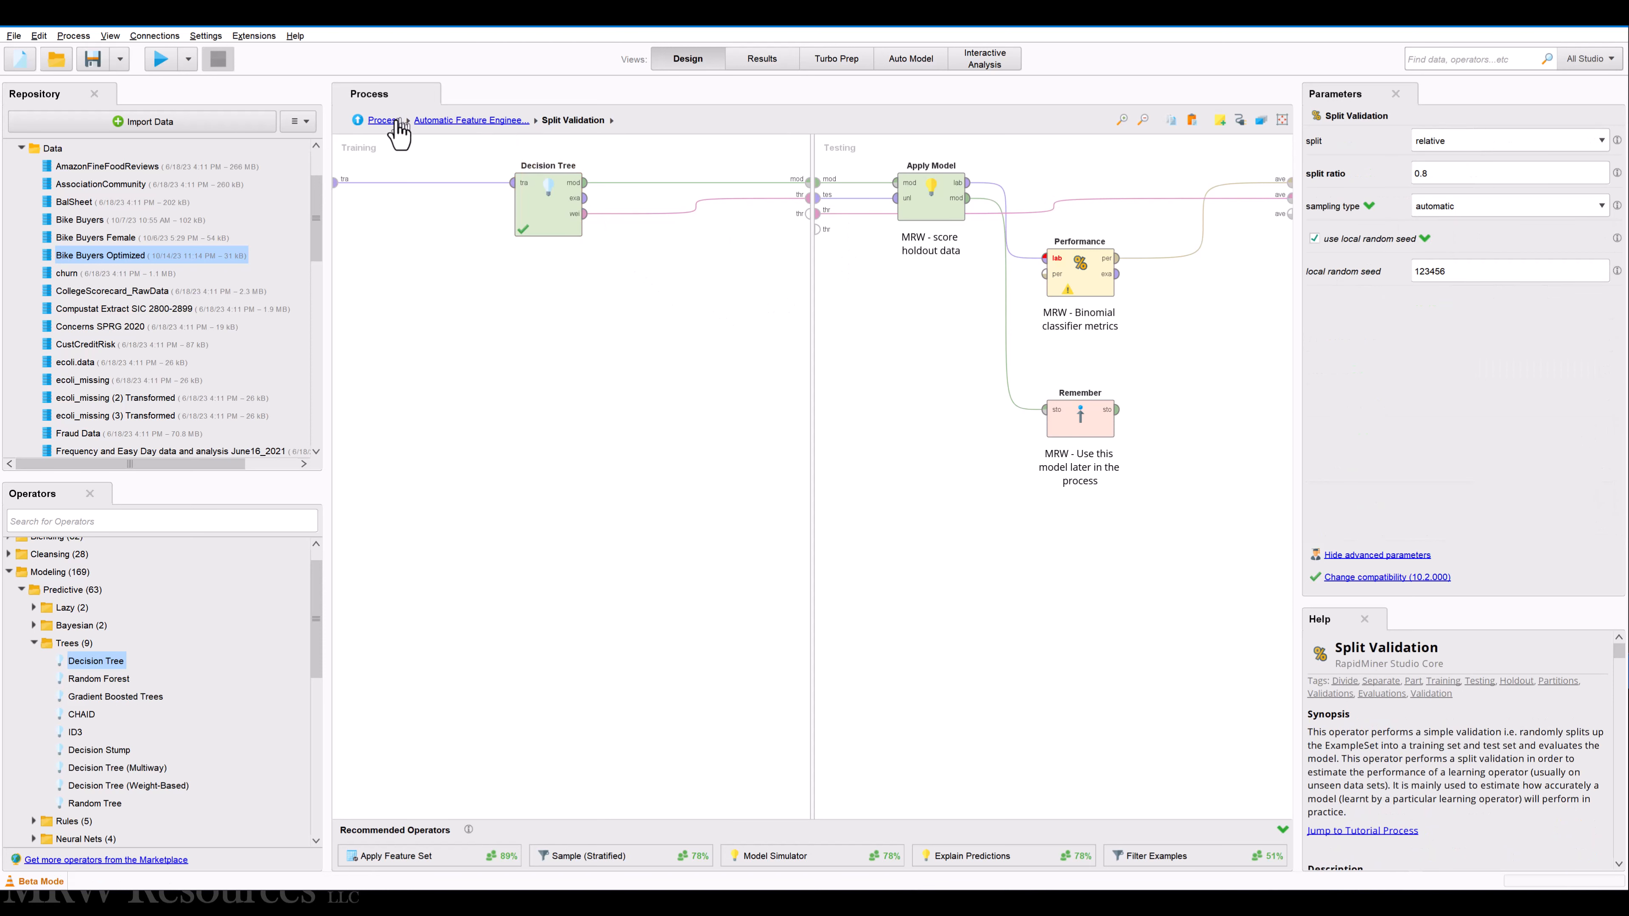
Return to the main process, save it and run it with the Decision Tree model
left_click(385, 122)
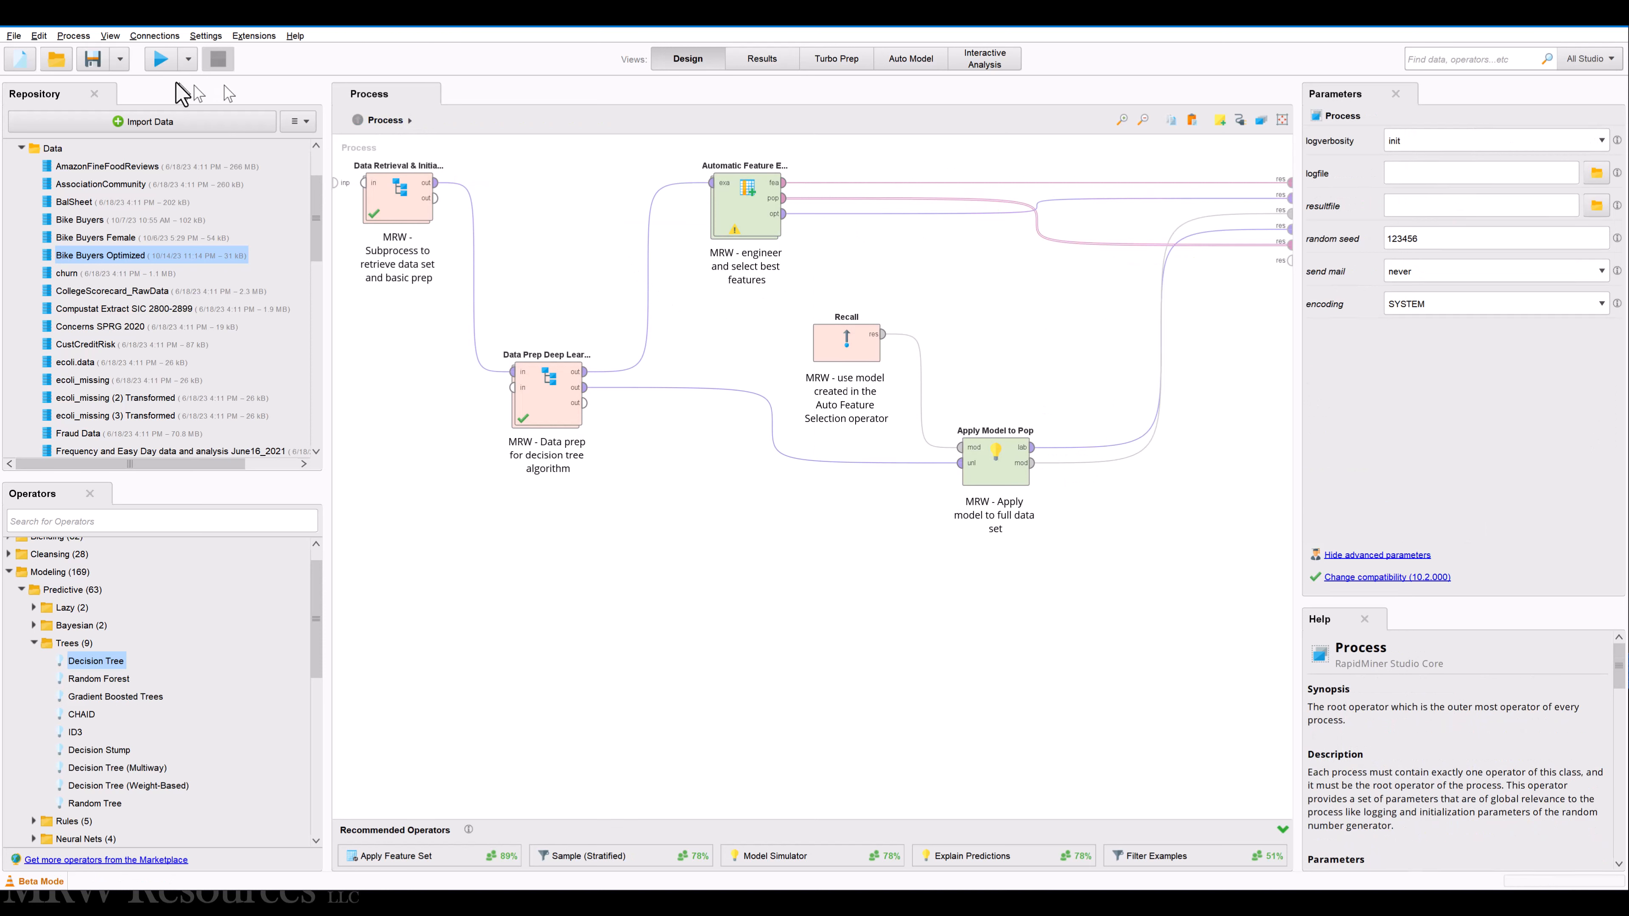
left_click(160, 59)
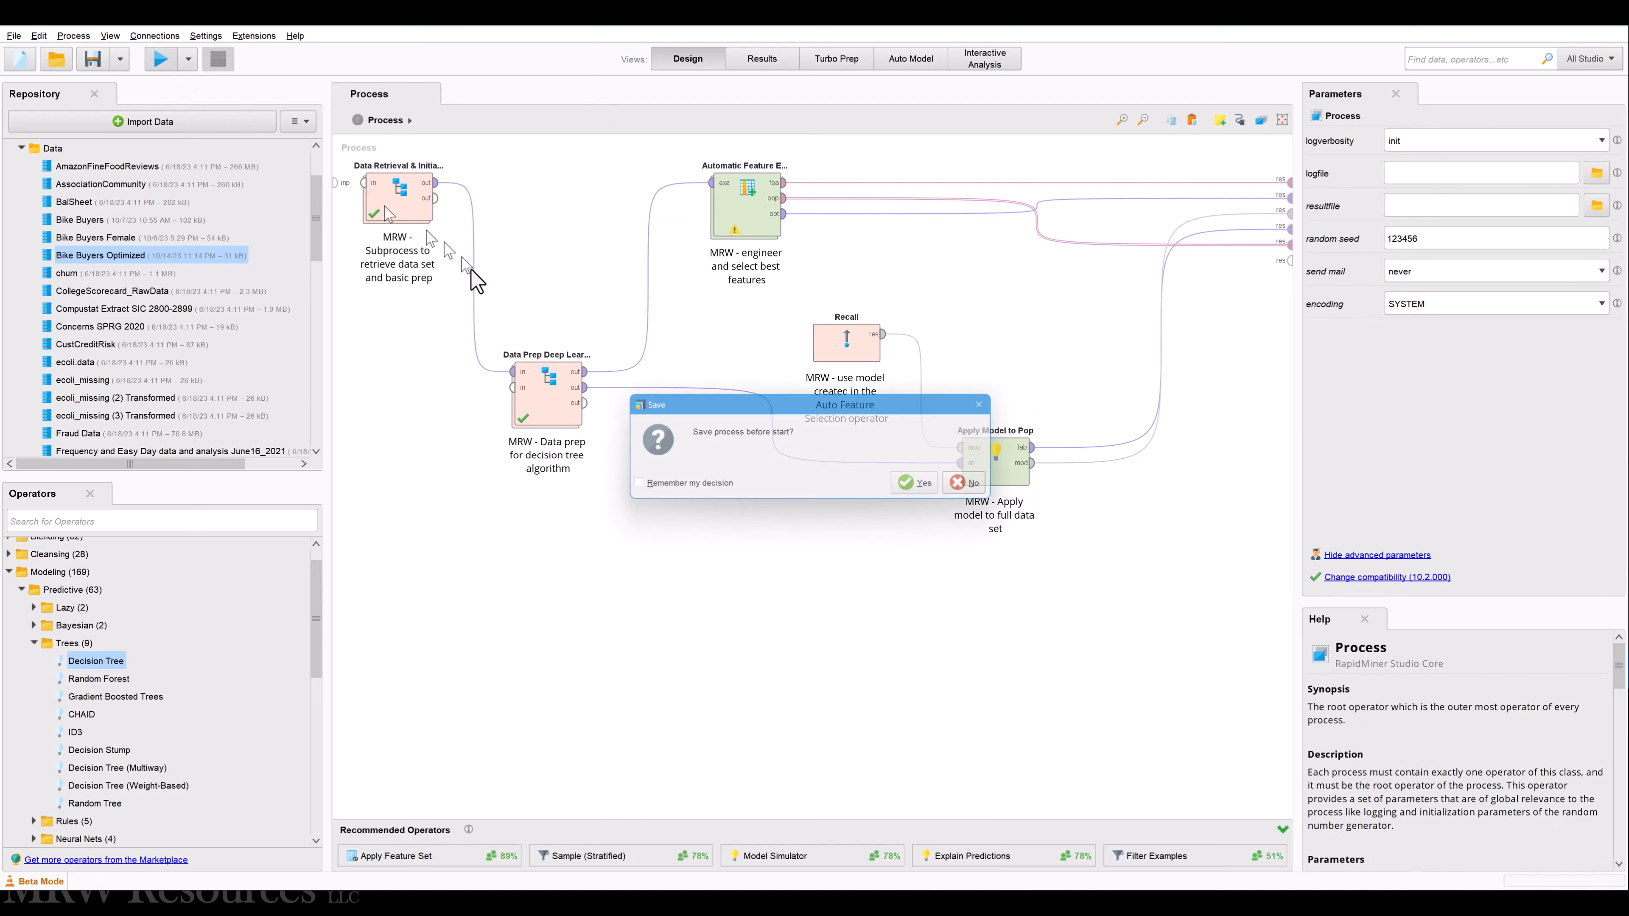
left_click(916, 483)
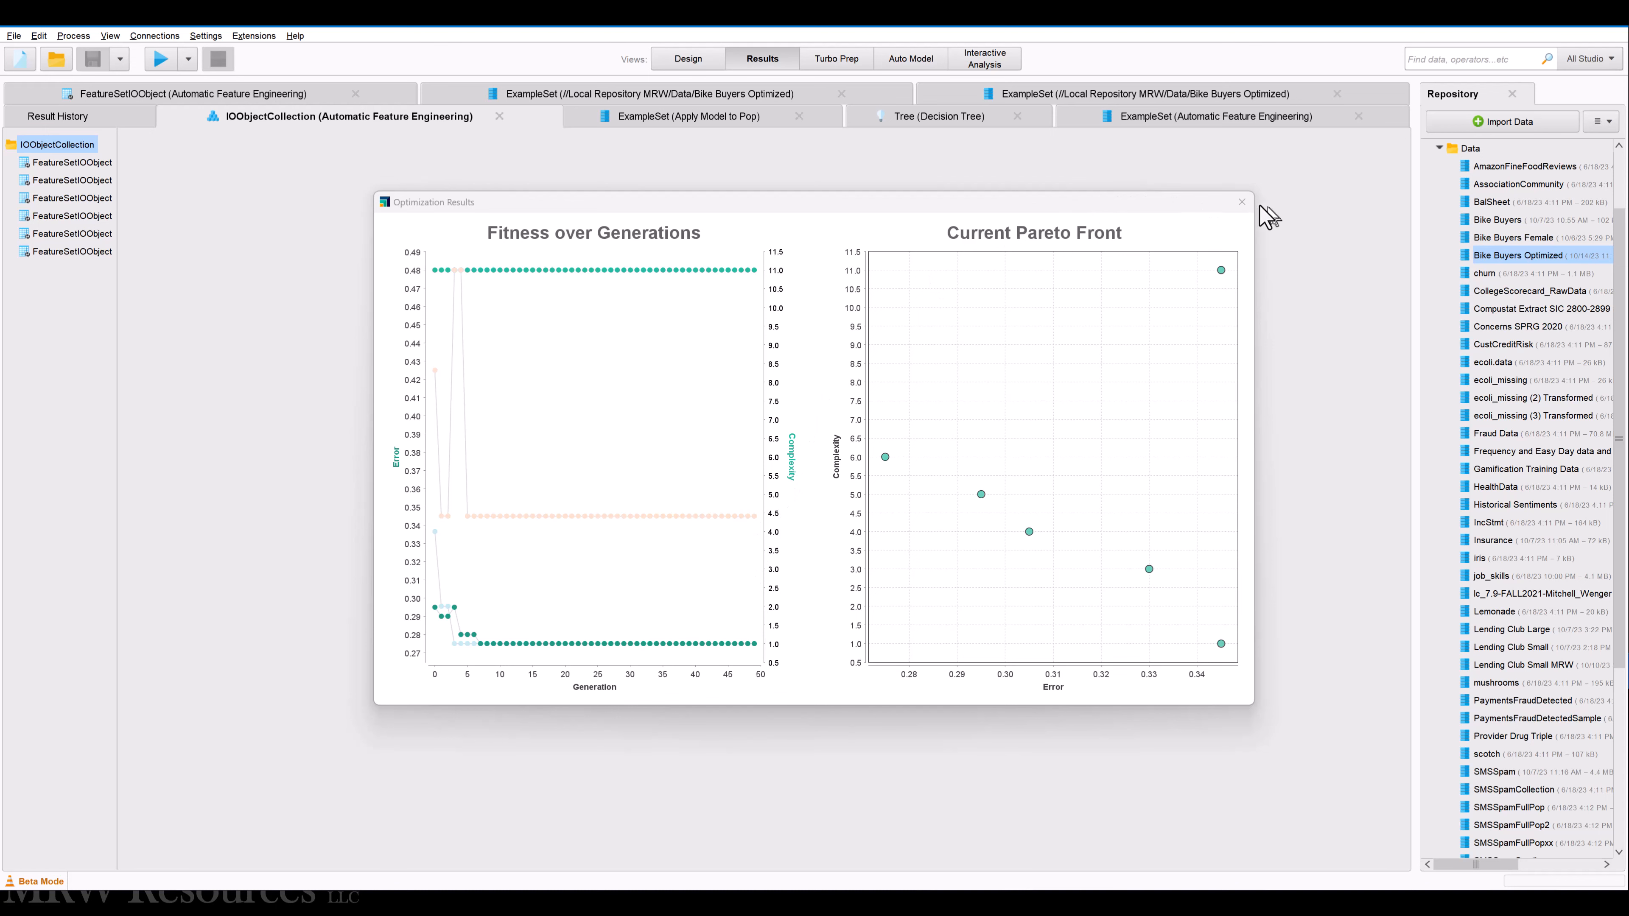
Close the Optimization Results window and examine each of the six feature sets in the Automatic Feature Engineering collection
left_click(1242, 202)
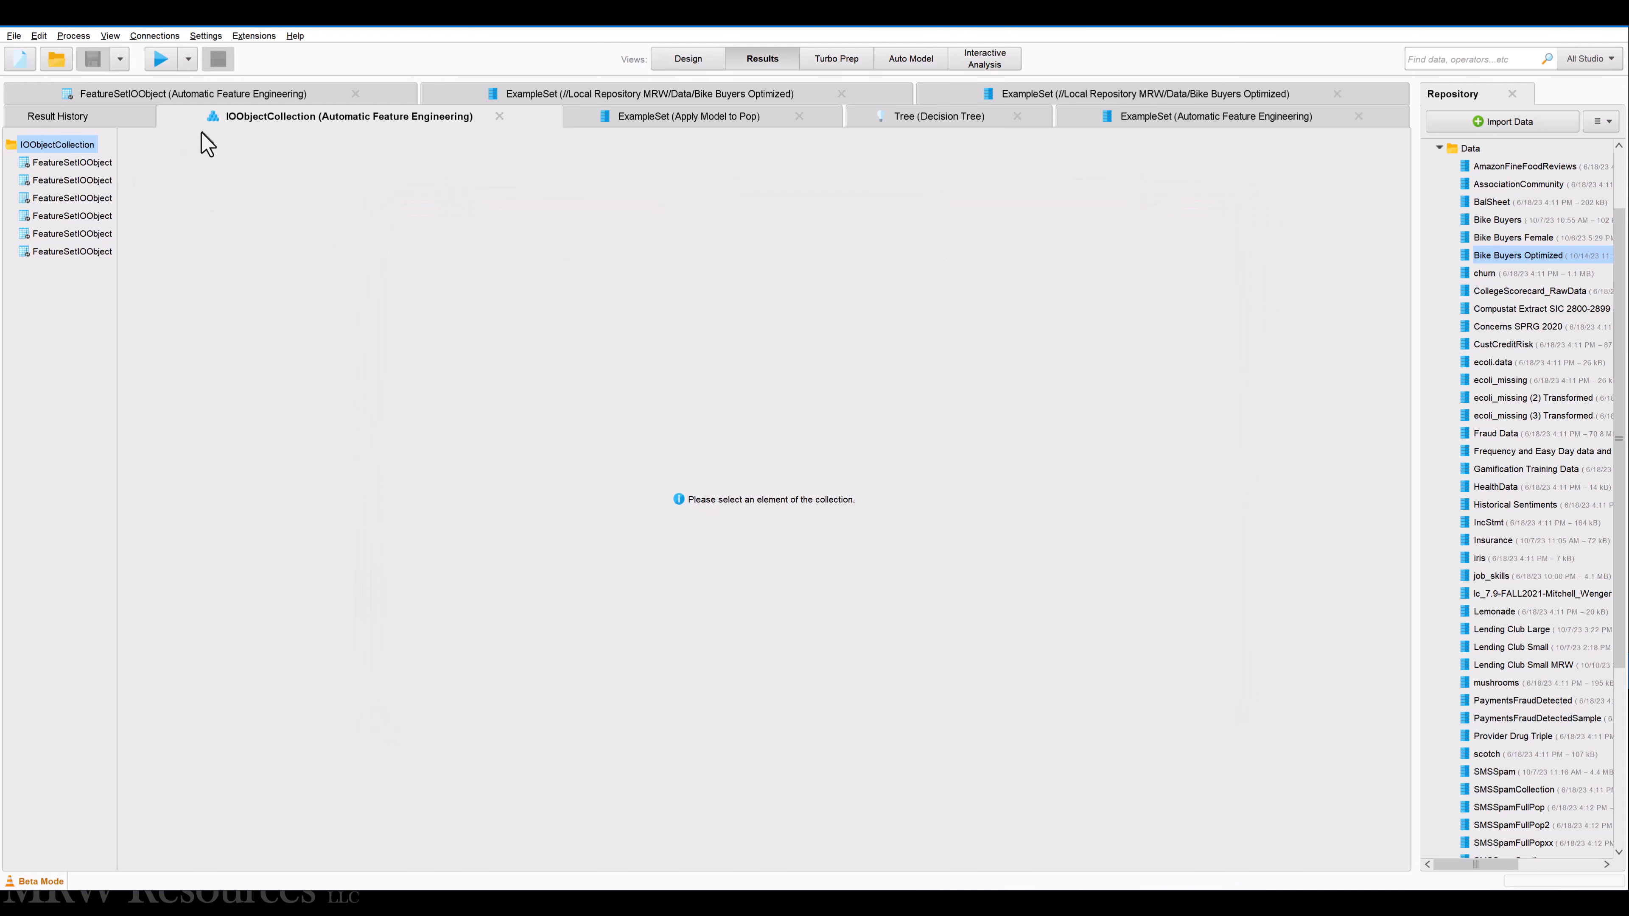
left_click(46, 164)
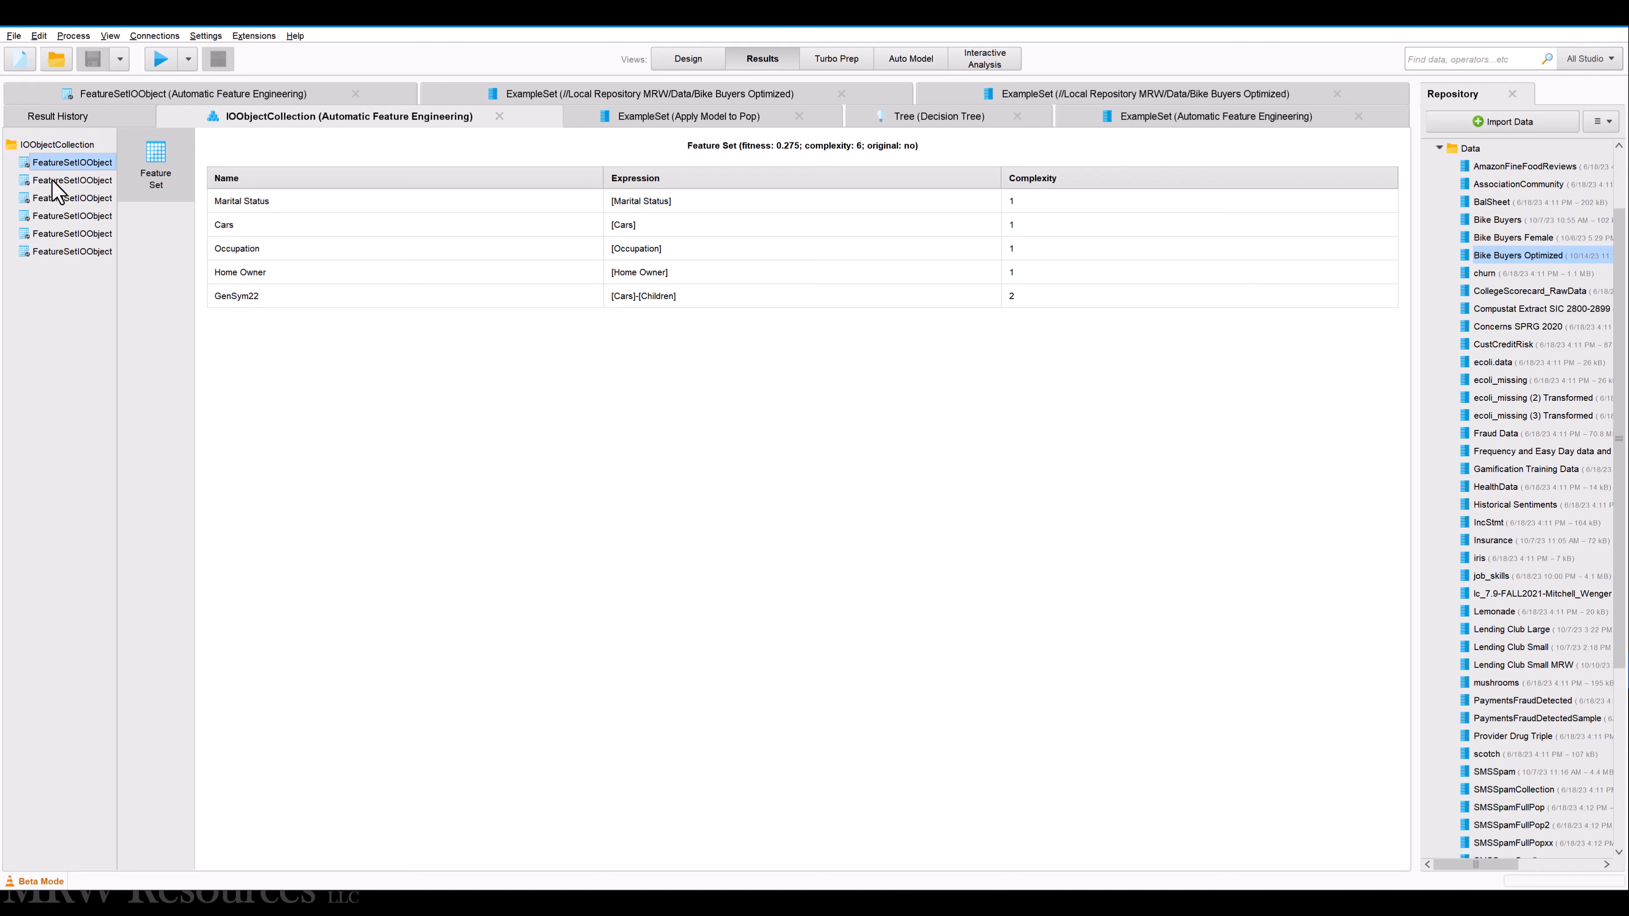
left_click(55, 183)
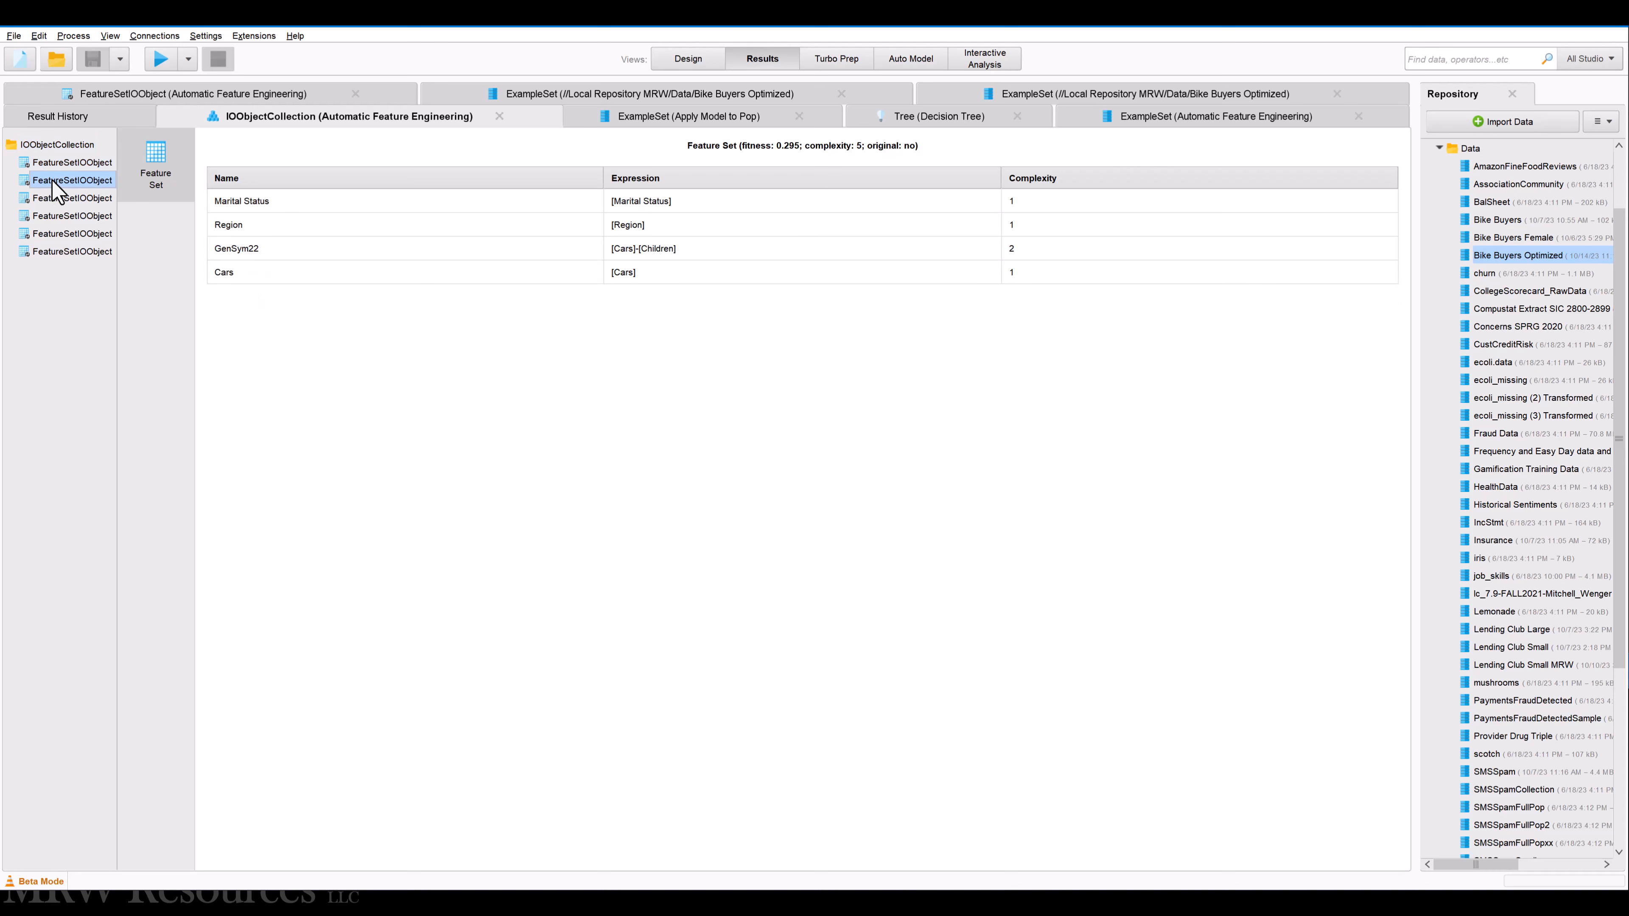
left_click(58, 203)
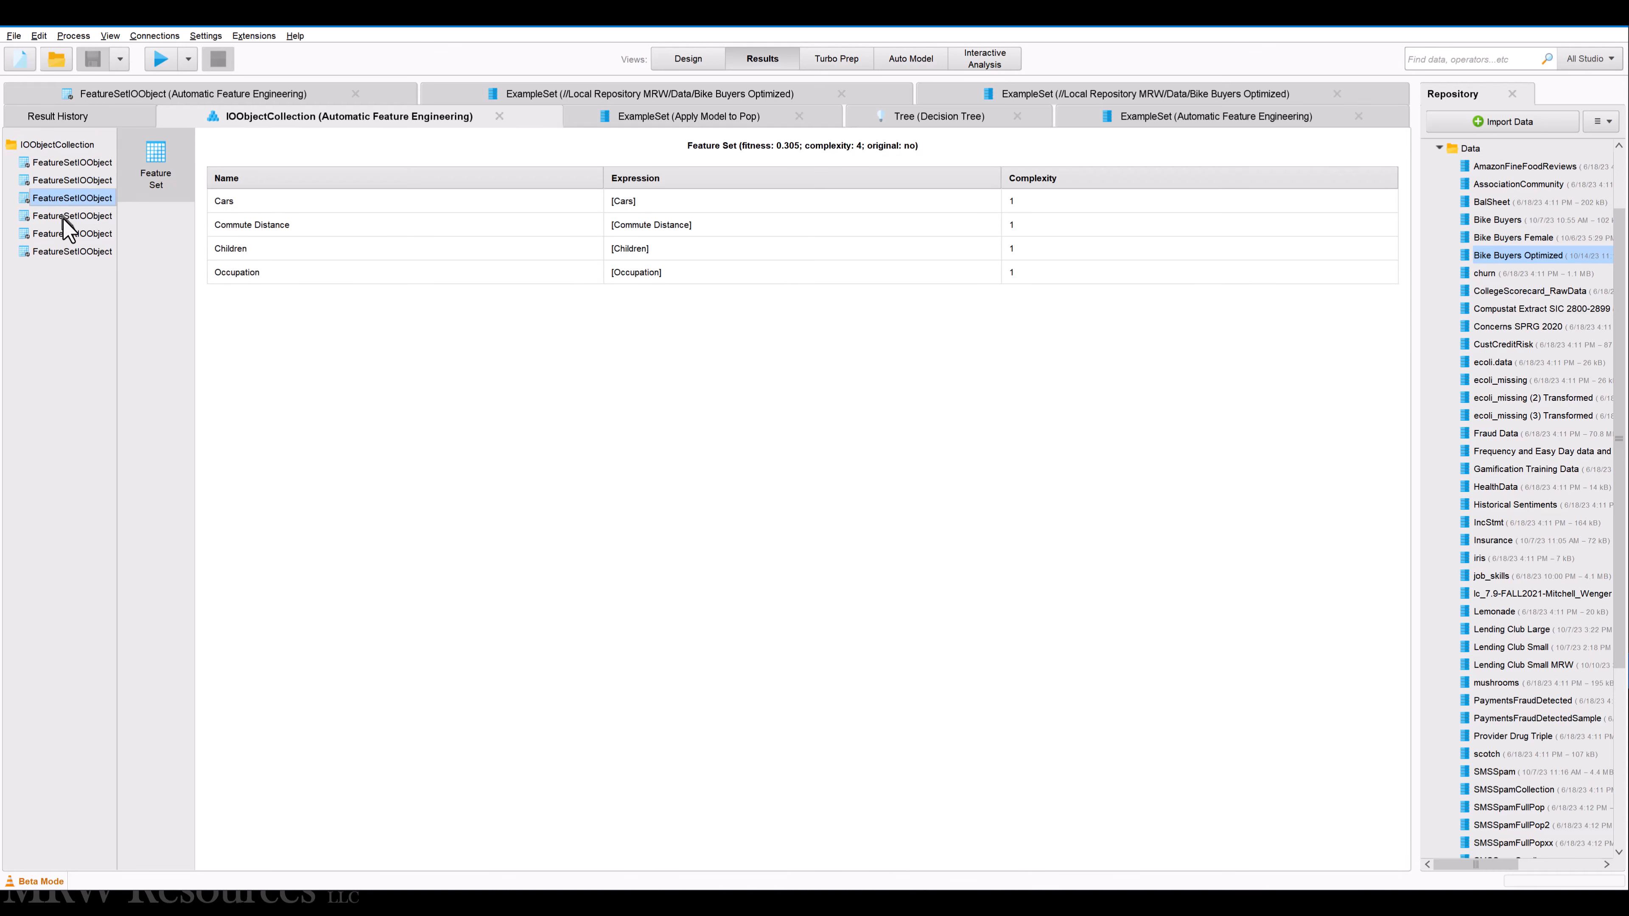
left_click(67, 218)
left_click(67, 236)
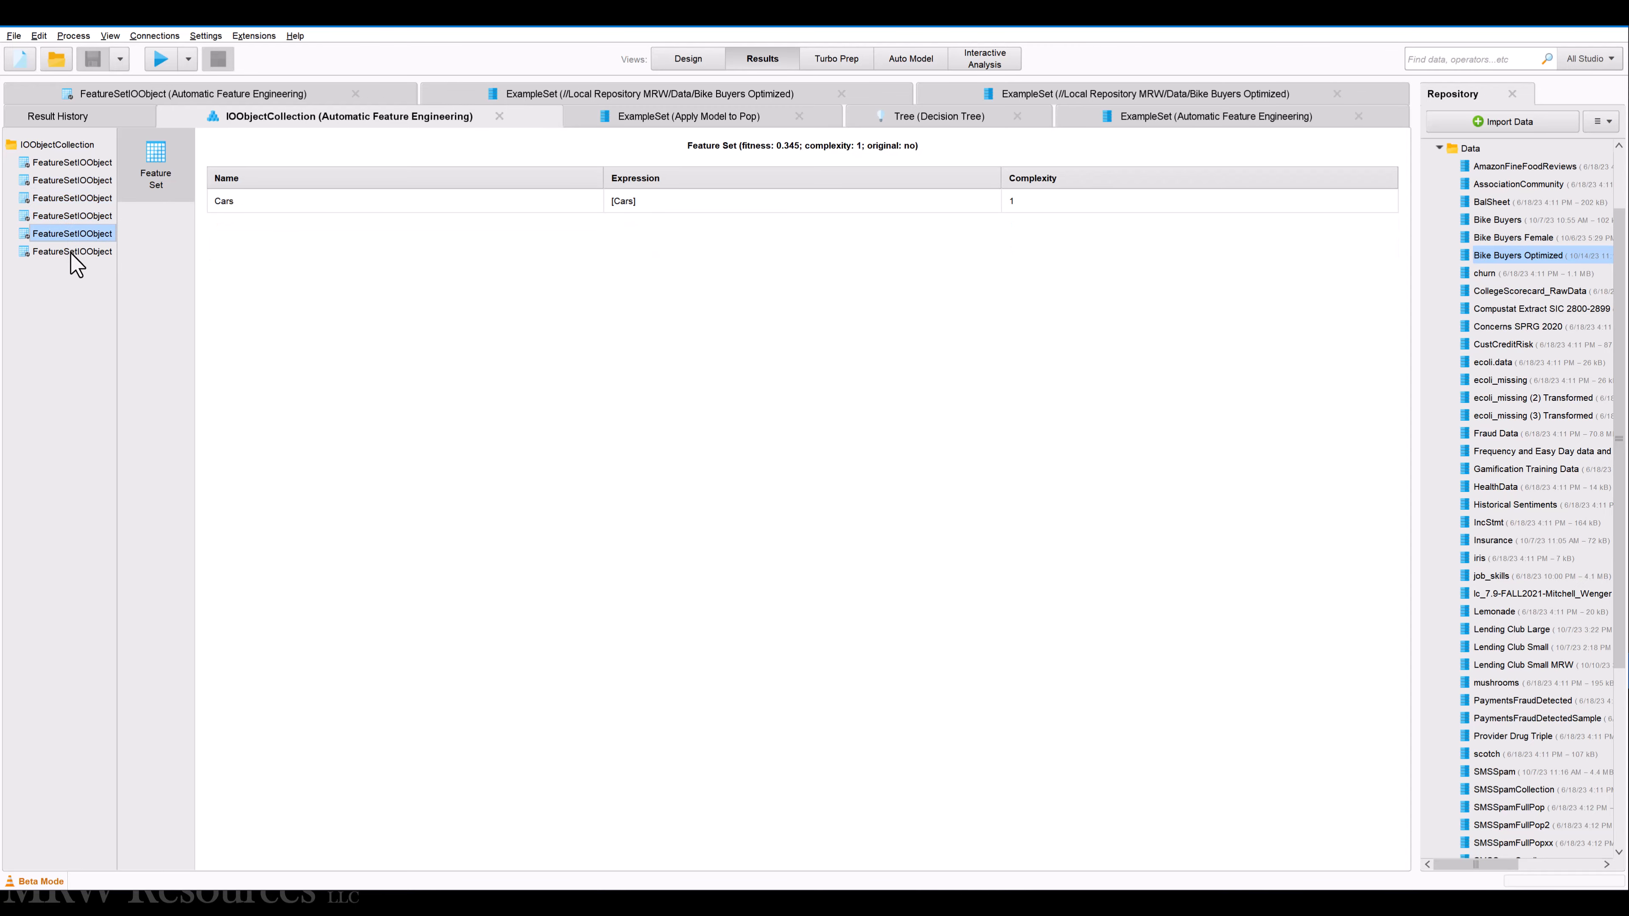
left_click(72, 252)
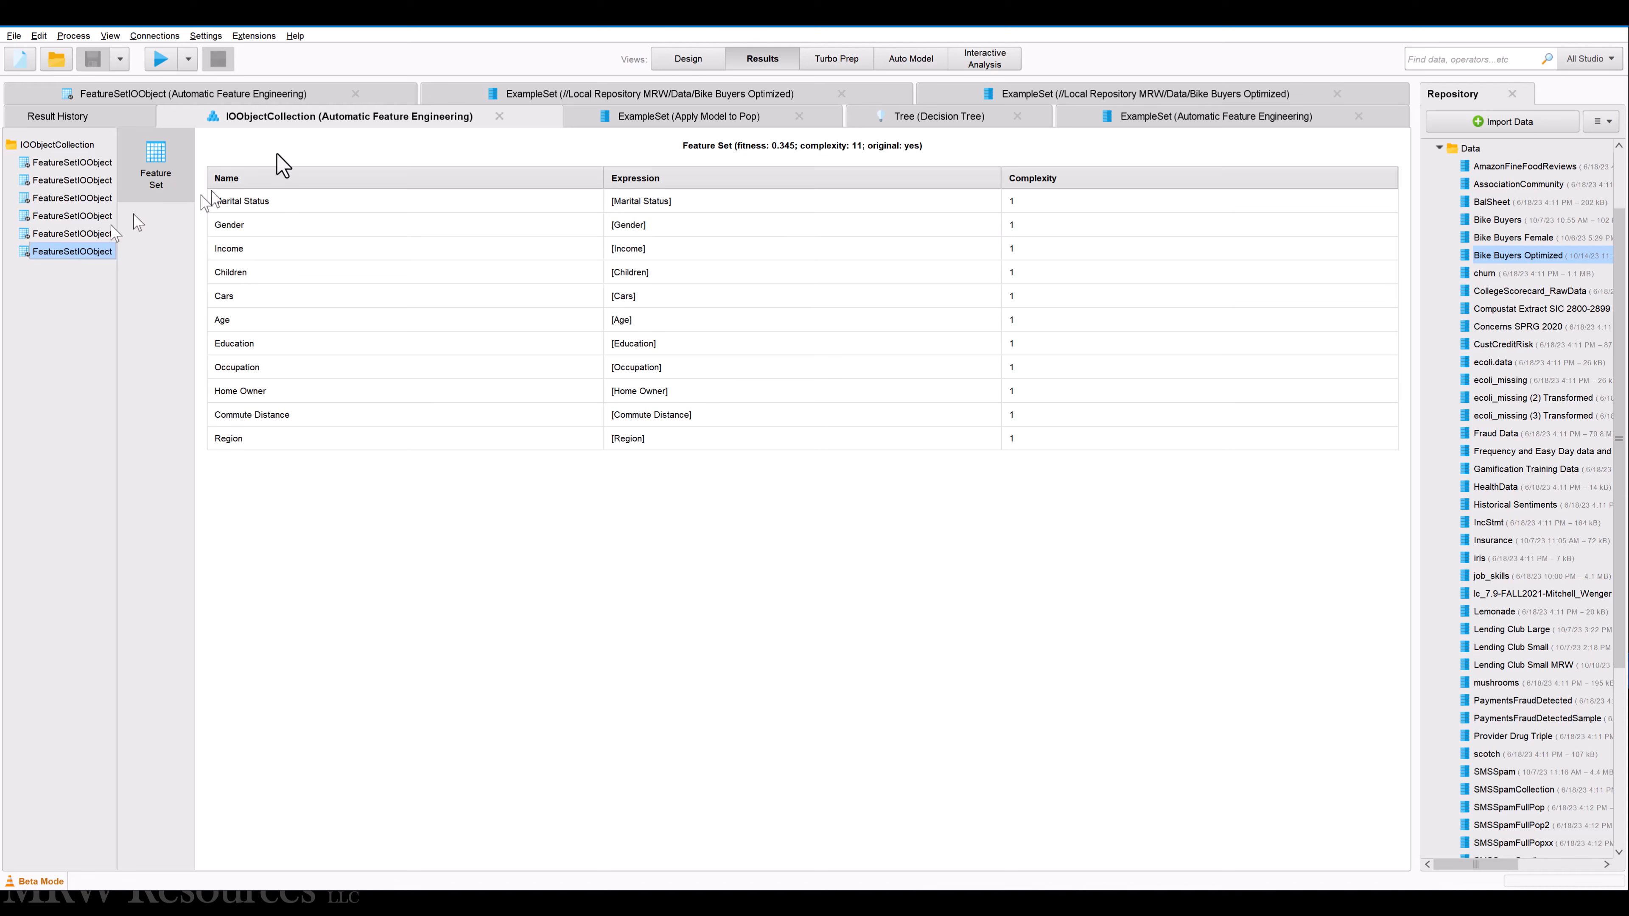
Review the Apply Model to Pop predictions and the Decision Tree result's graph, description and annotations
left_click(680, 118)
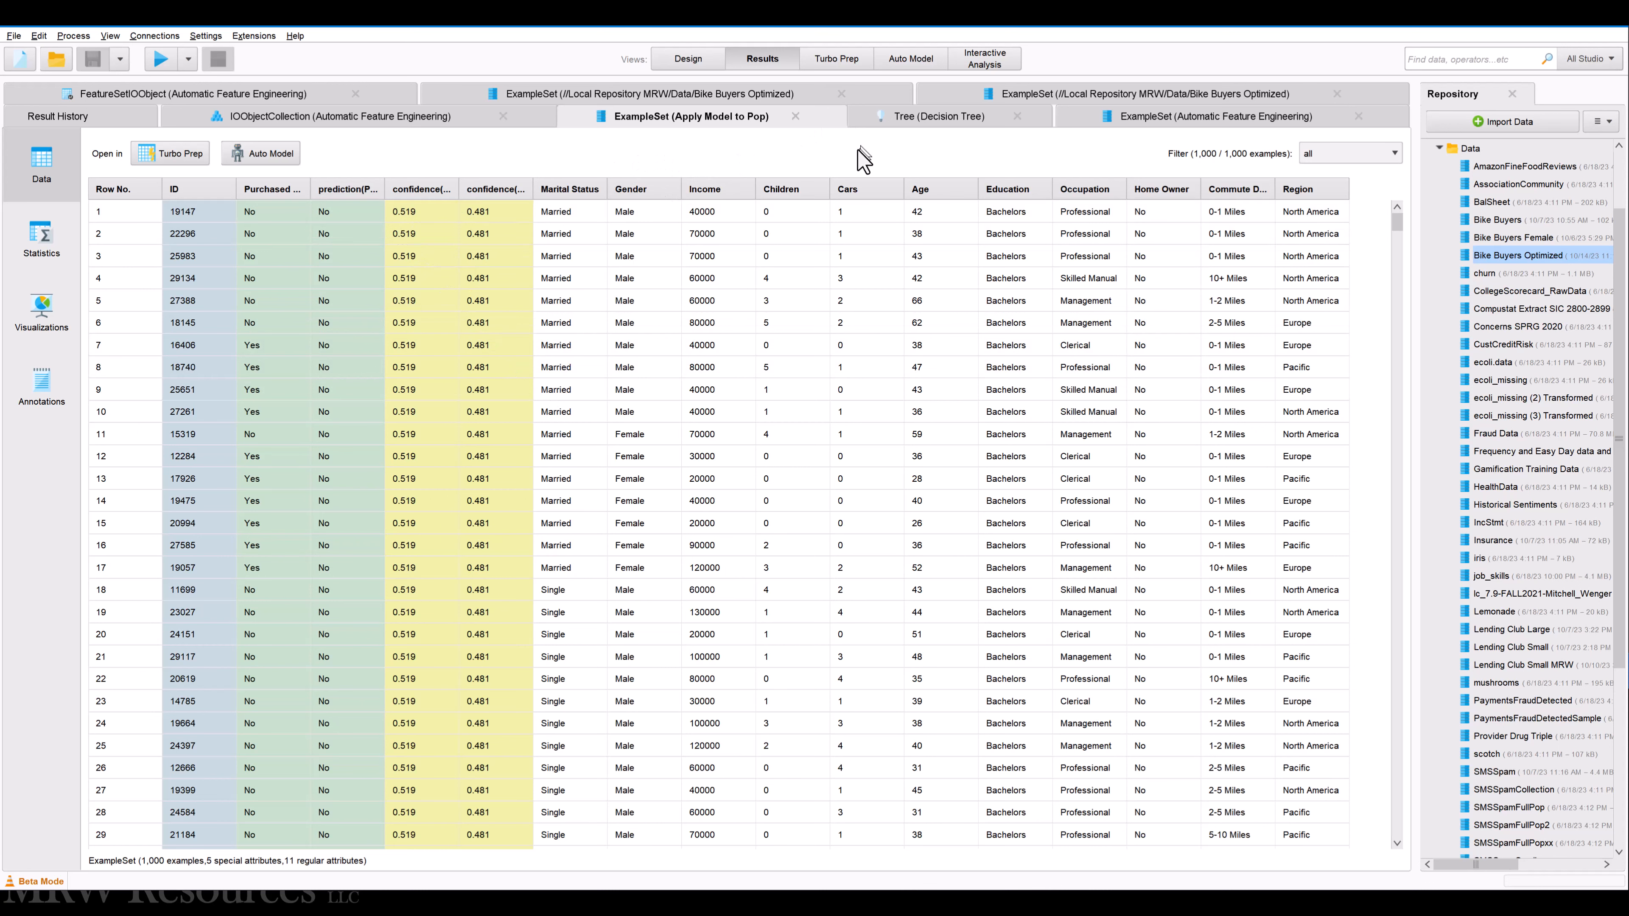
left_click(952, 127)
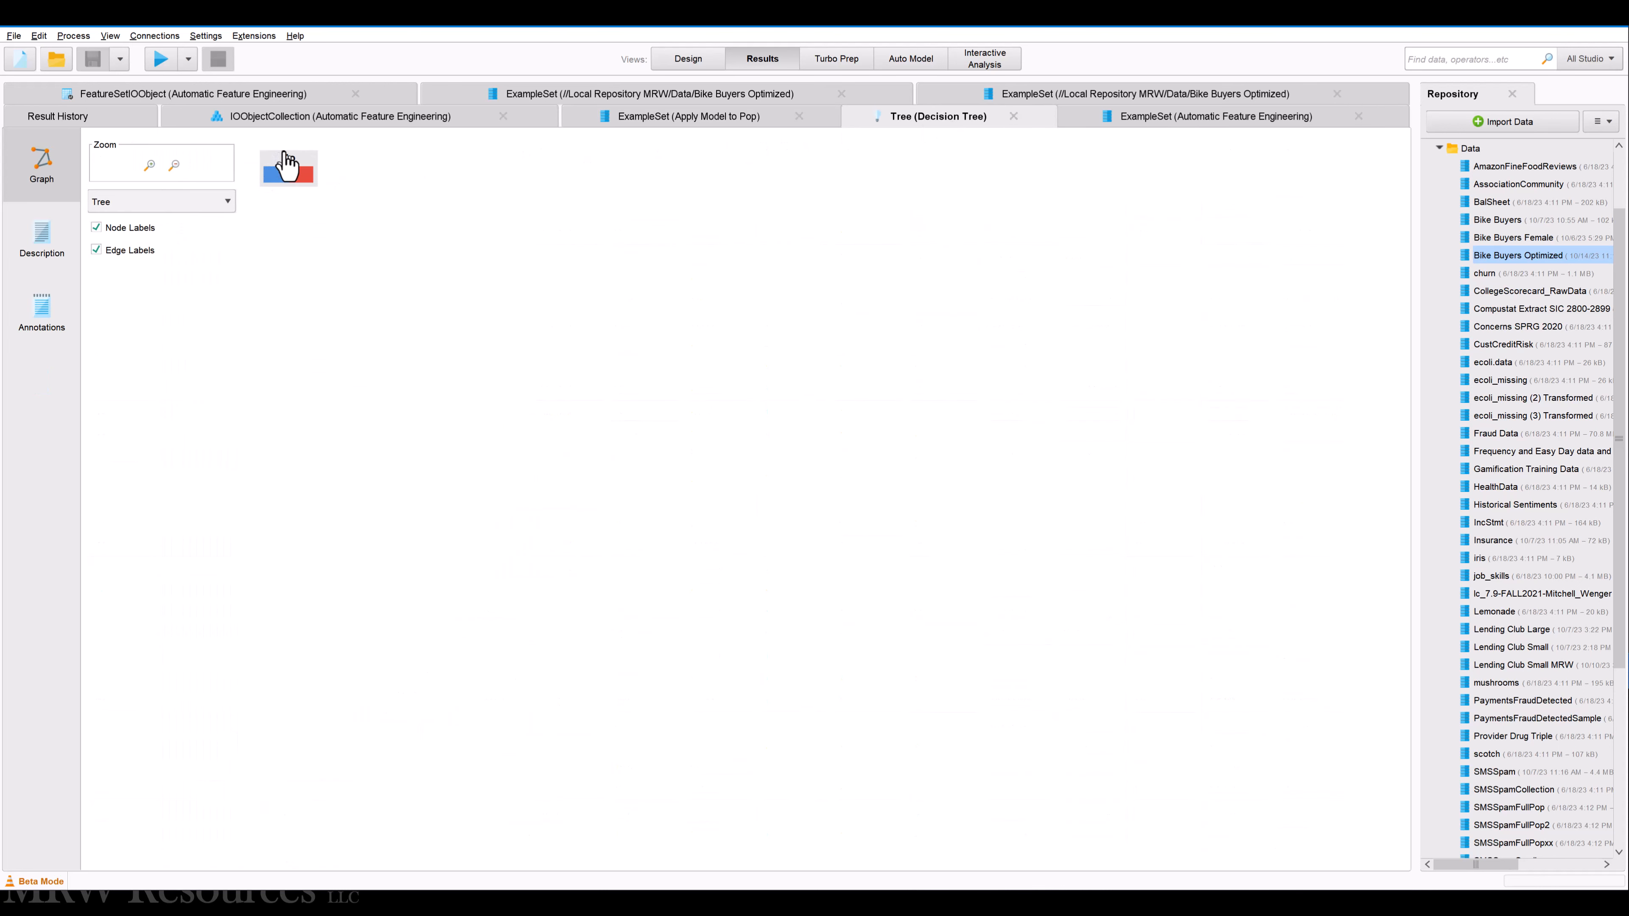
left_click(42, 250)
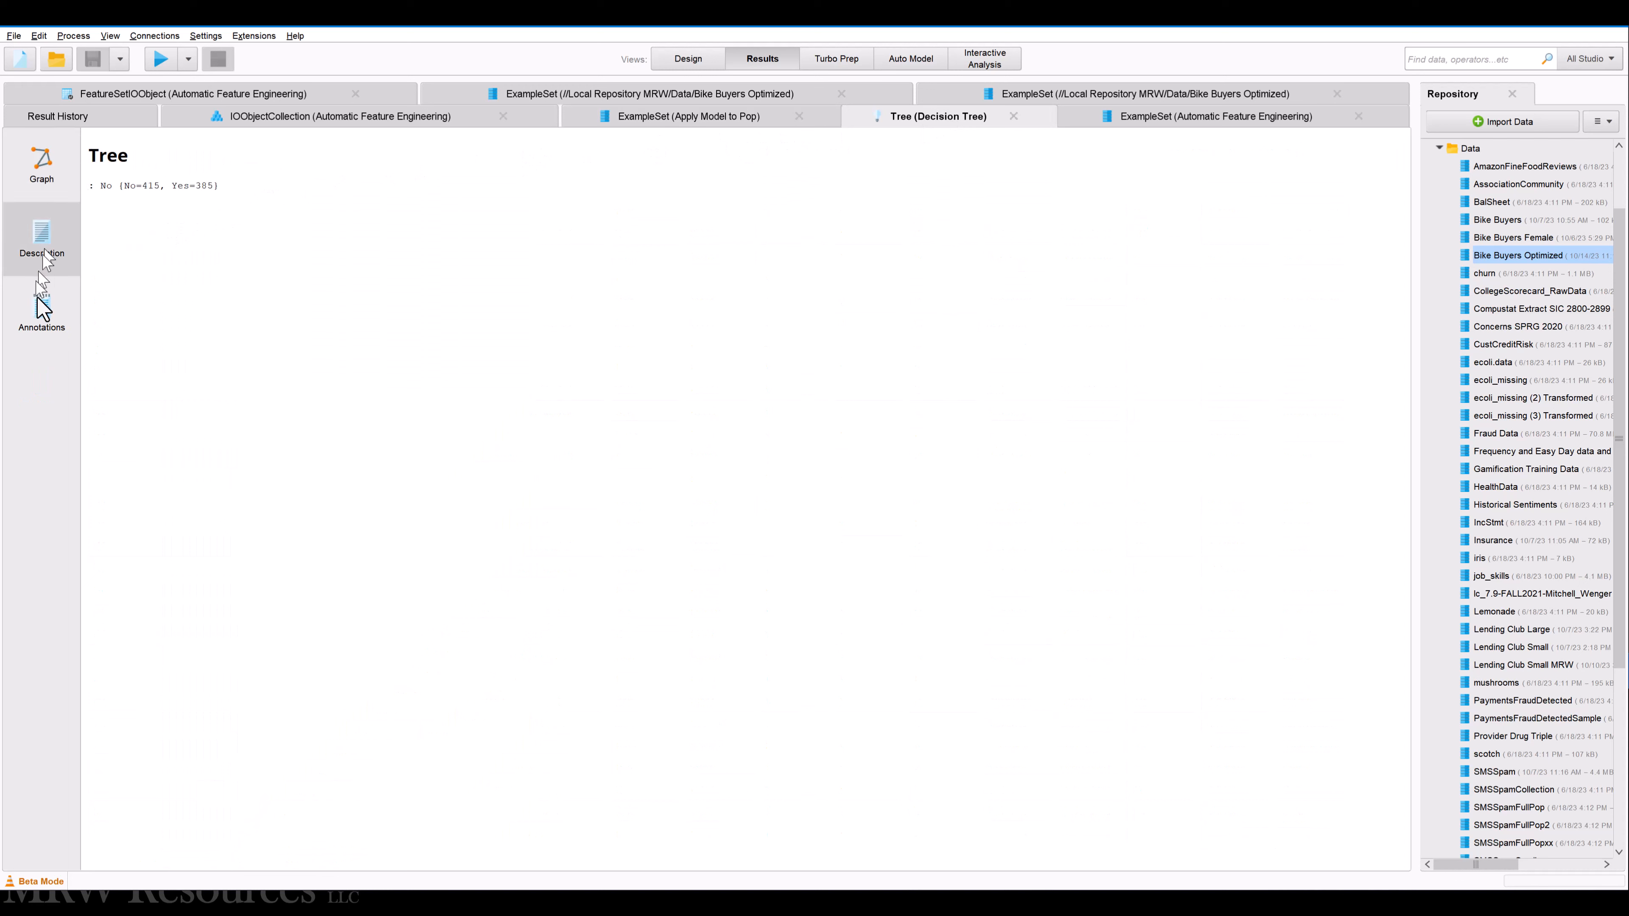
left_click(42, 308)
left_click(41, 241)
left_click(42, 164)
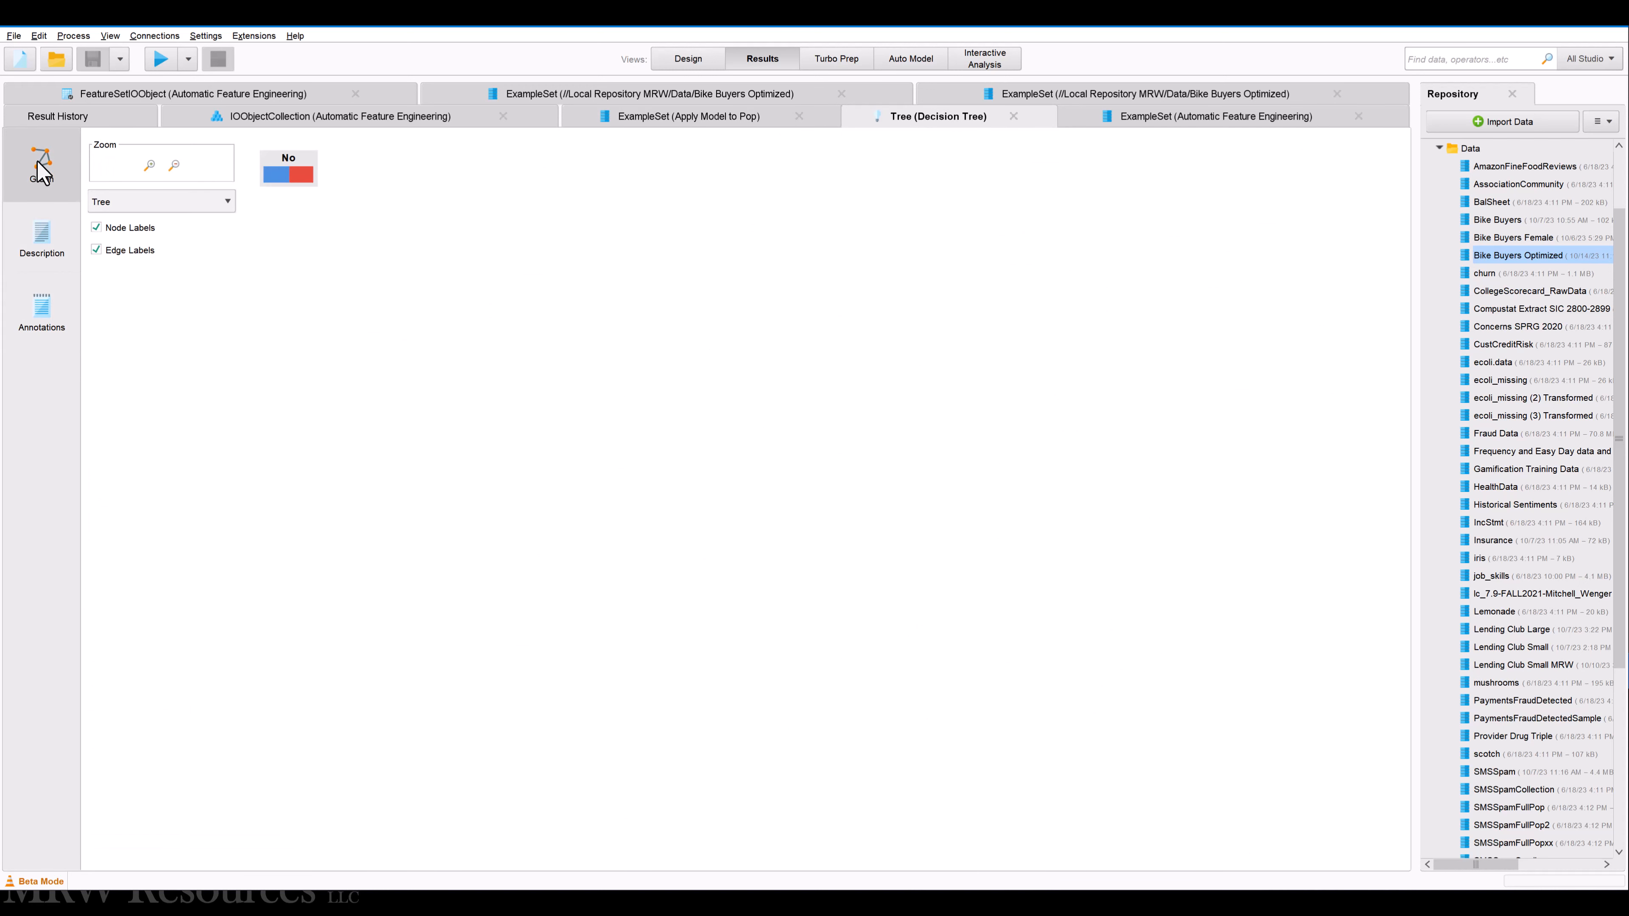
left_click(43, 237)
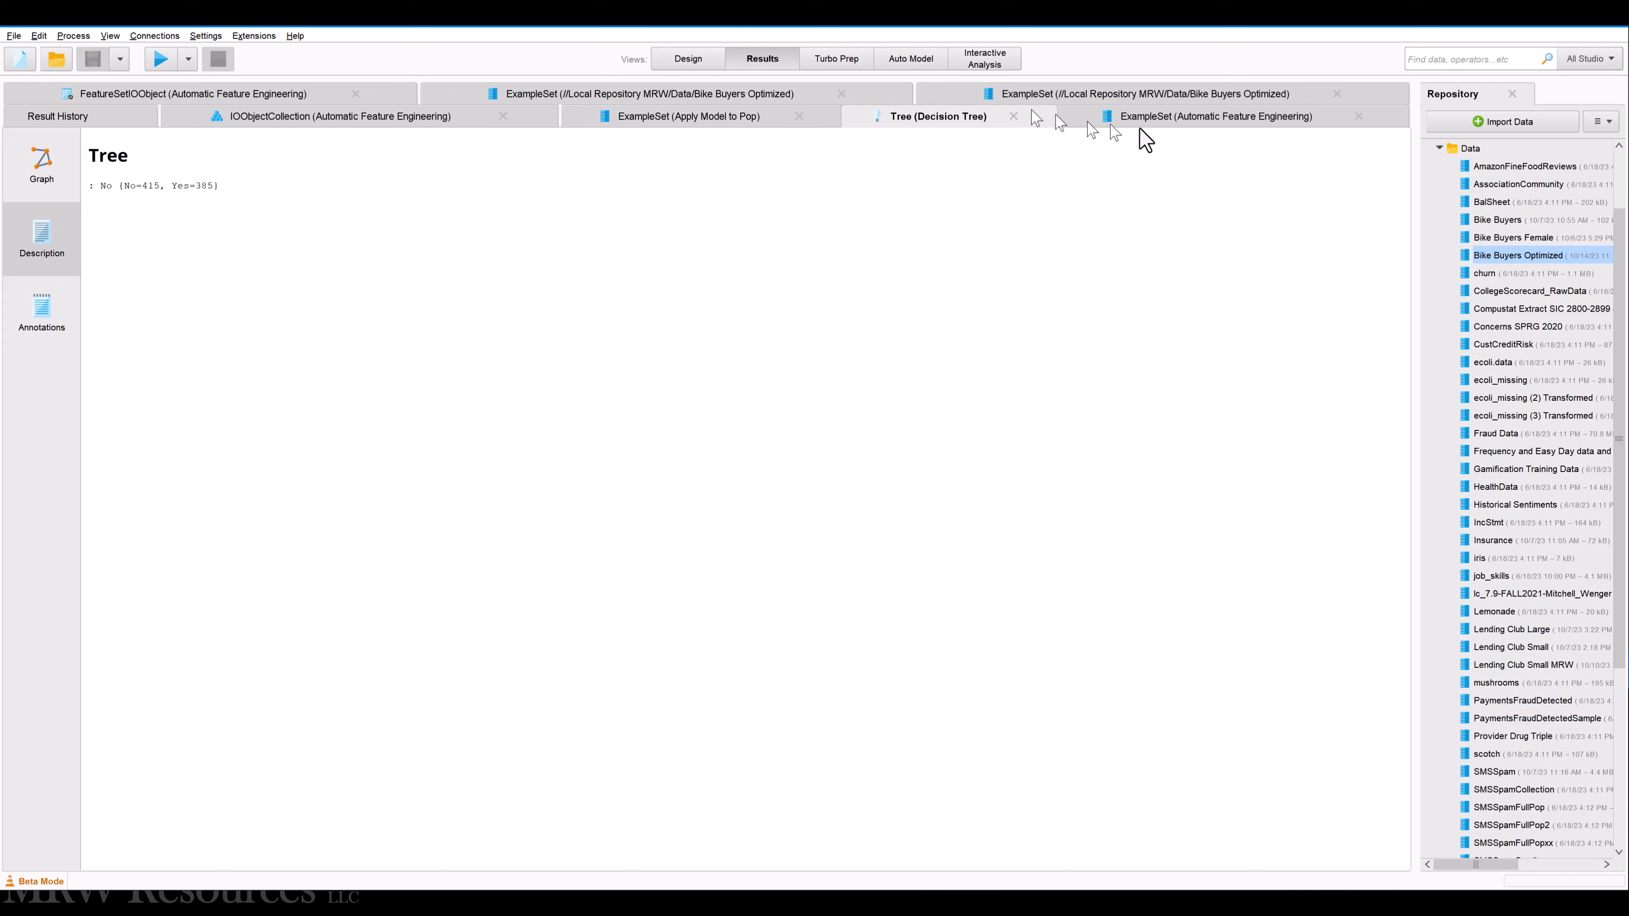
Examine the per-generation error and complexity table and the final feature set, including its Marital Status and GenSym22 entries
left_click(1168, 128)
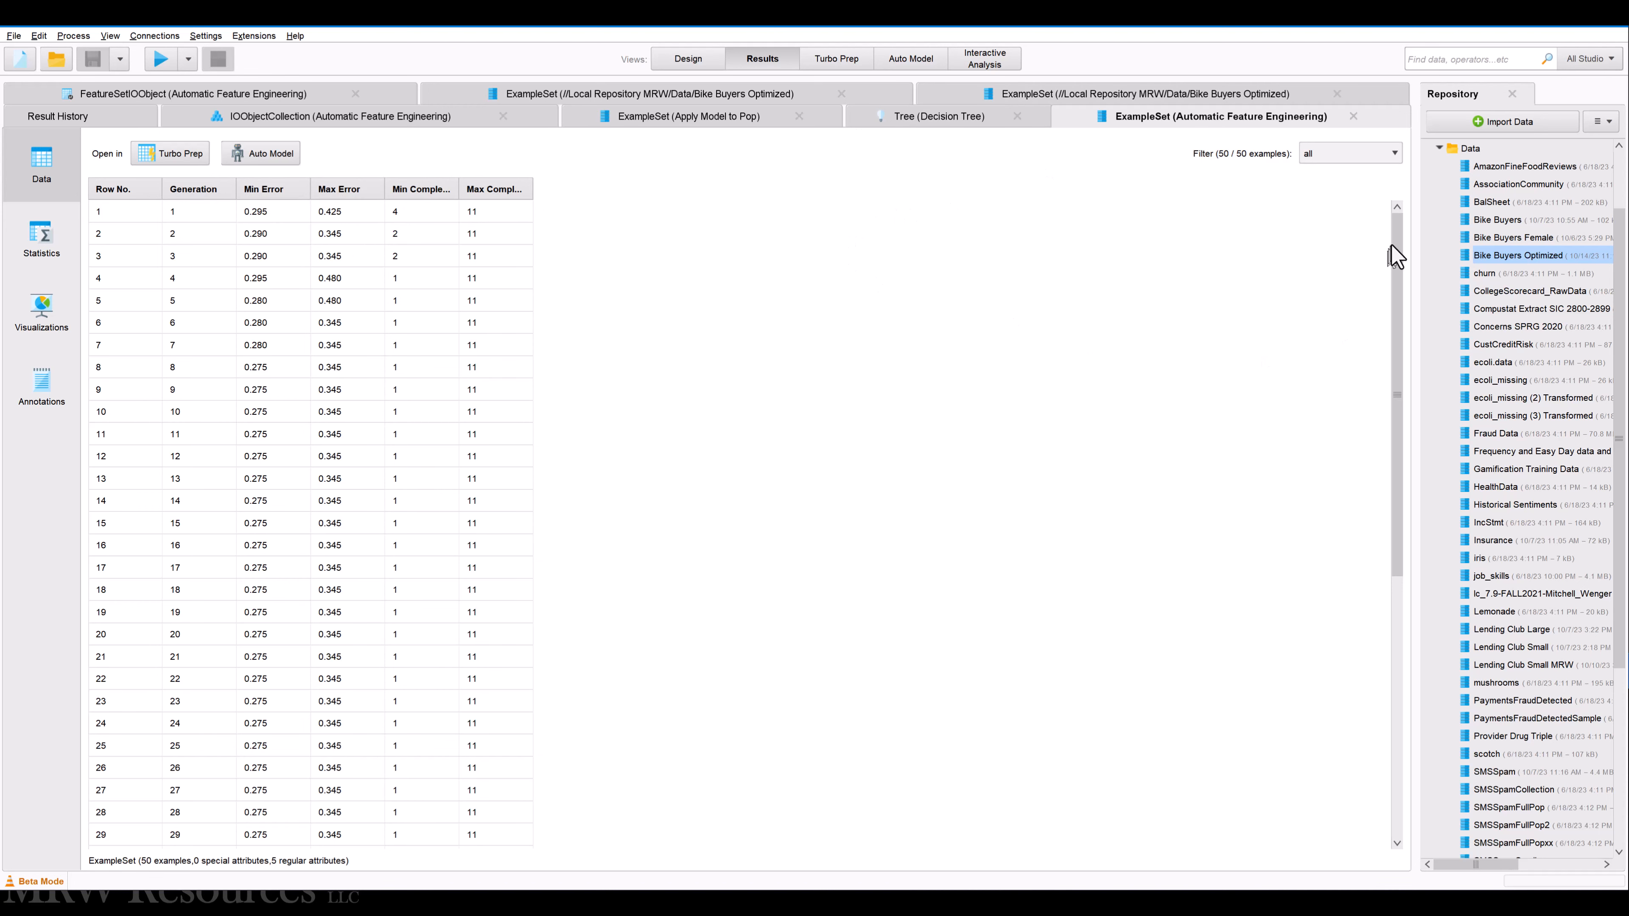
left_click_drag(1396, 247, 1407, 183)
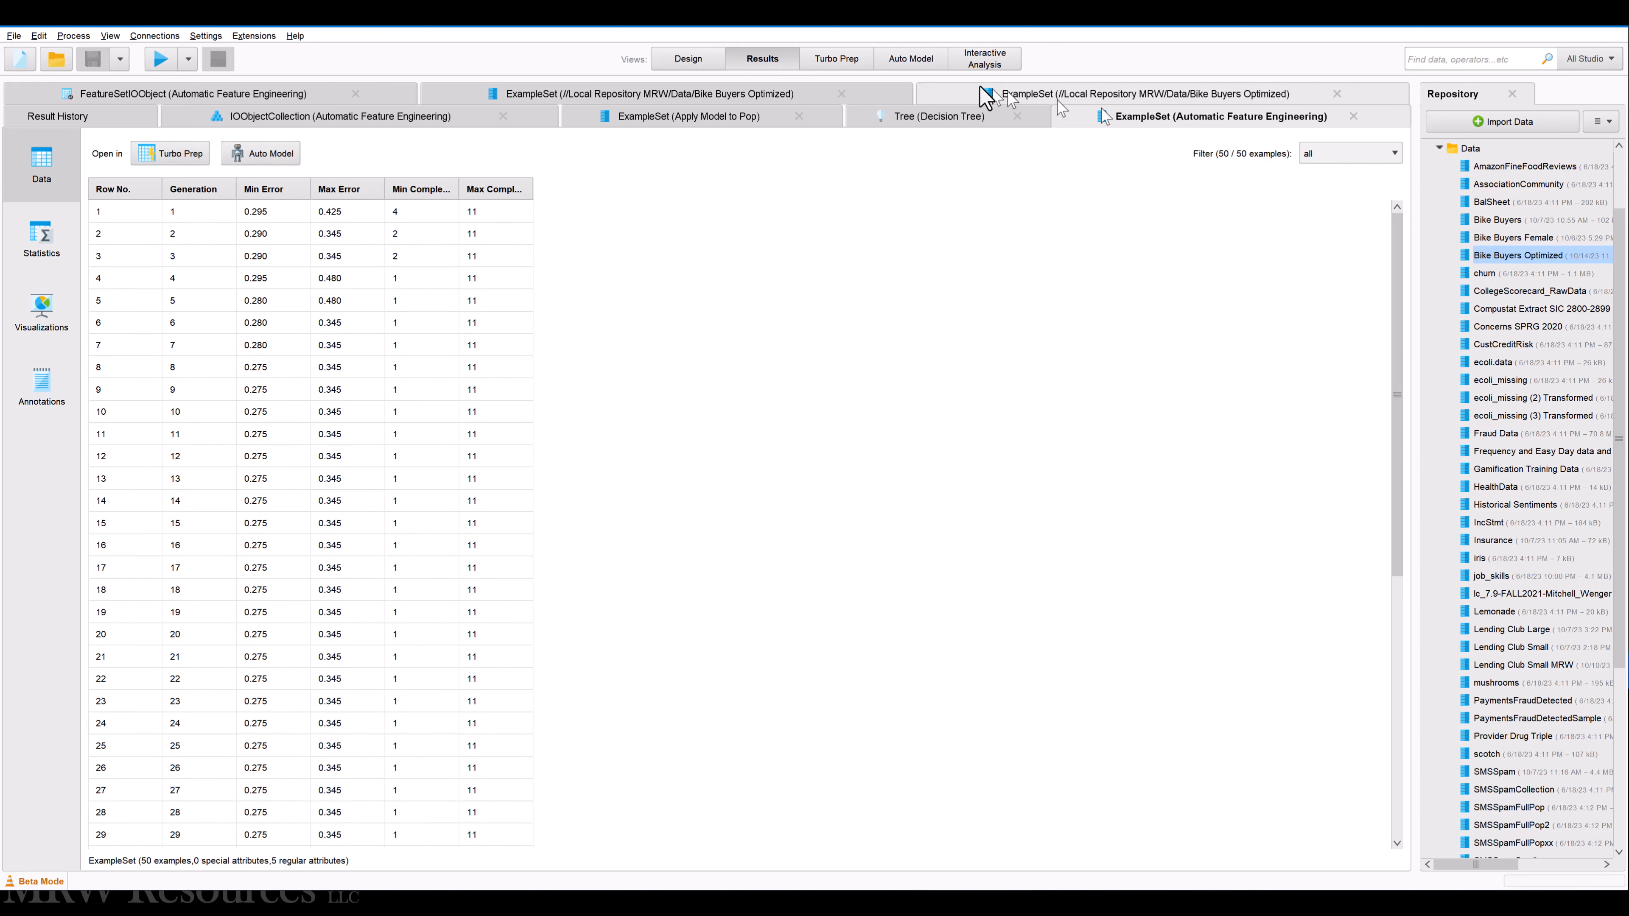
left_click(219, 93)
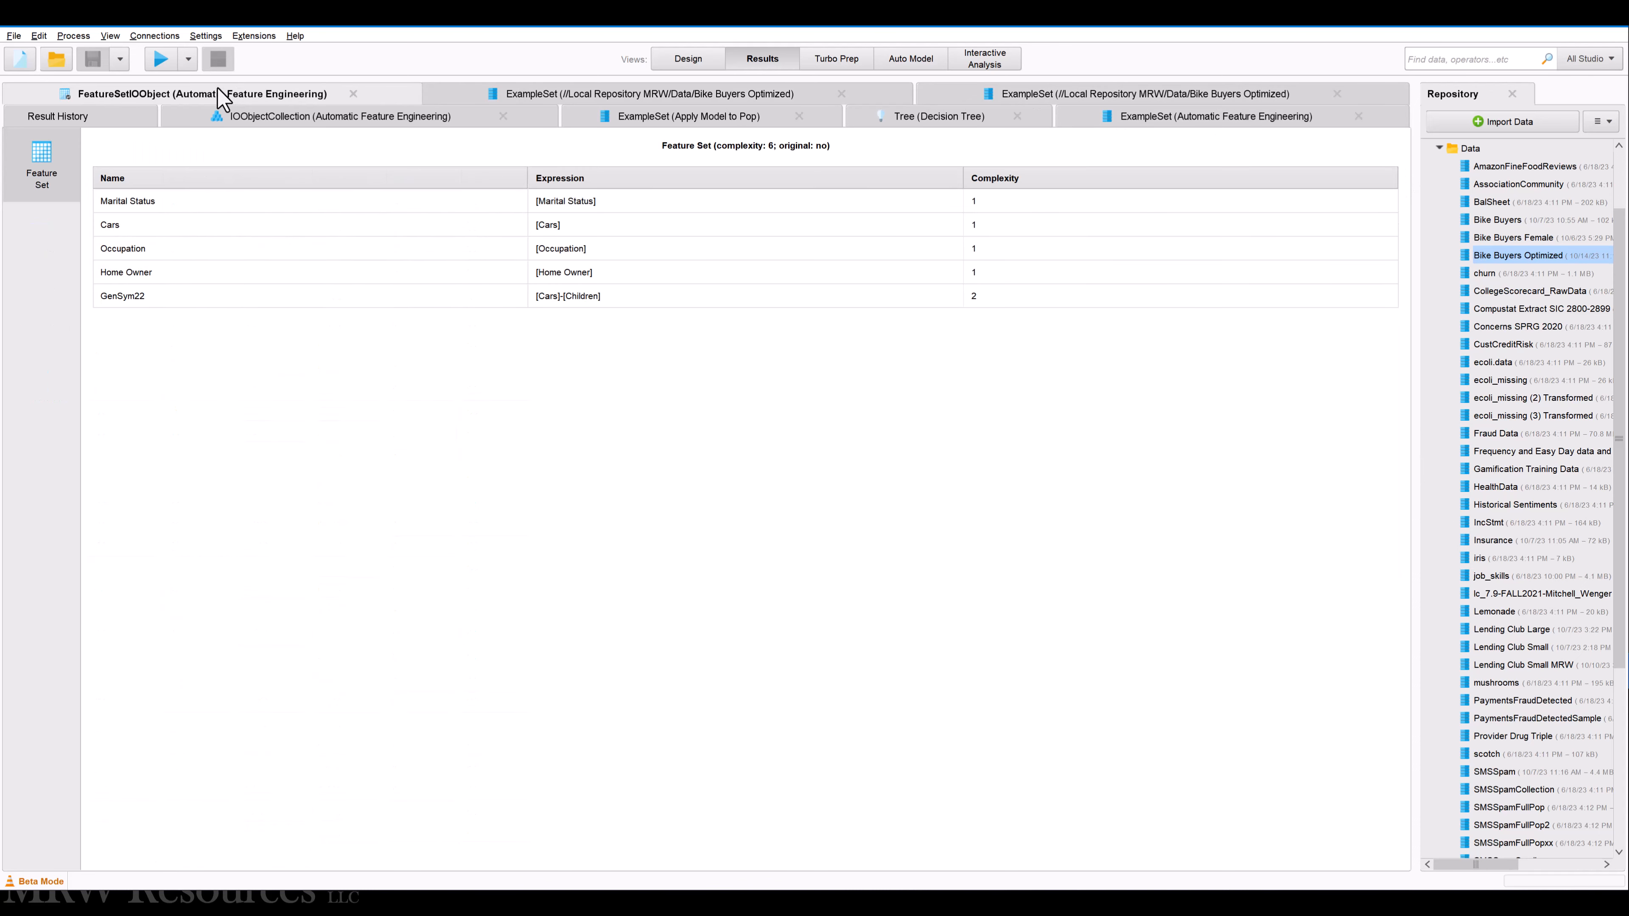
left_click(214, 201)
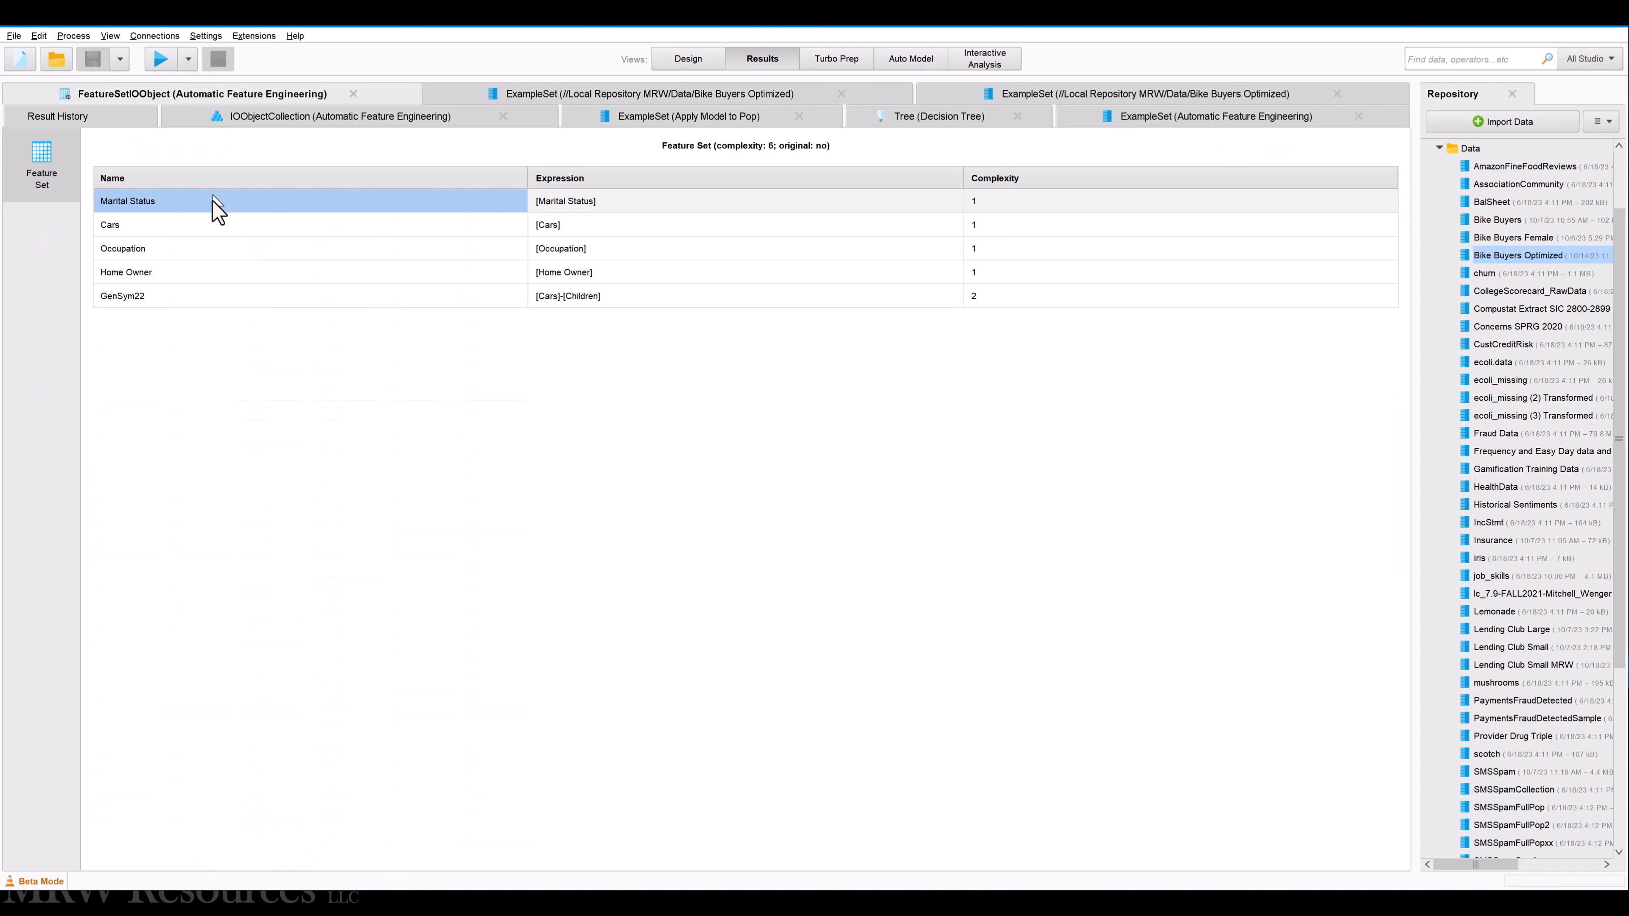
left_click(222, 296)
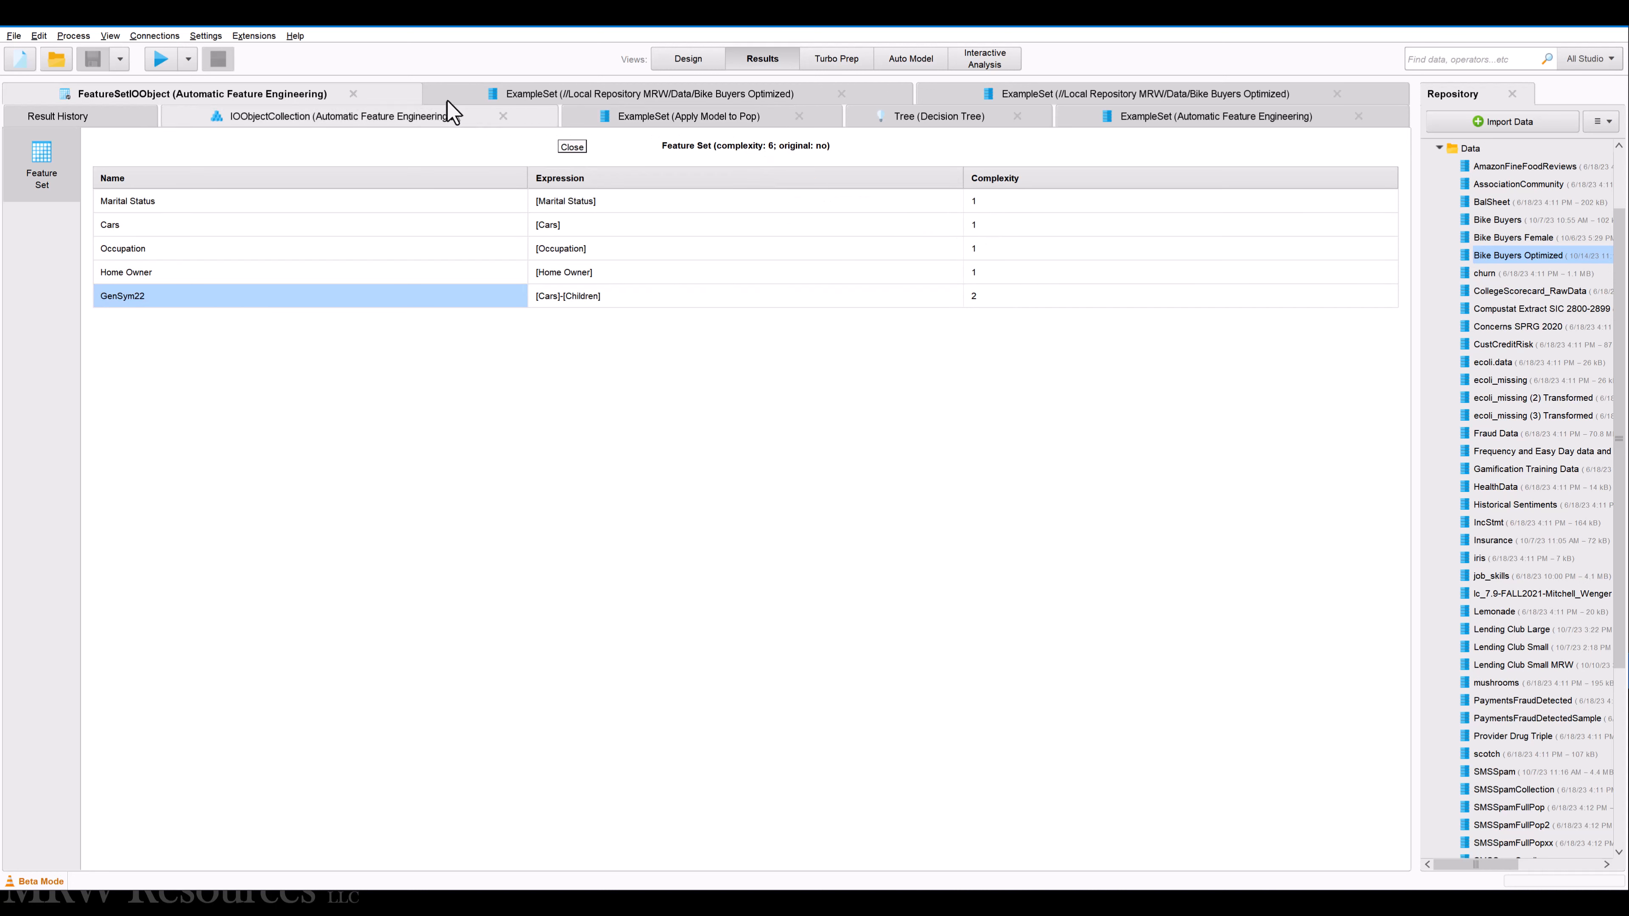
Inspect both Bike Buyers Optimized example sets and look inside the Automatic Feature Engineering operator before returning to the results
left_click(520, 97)
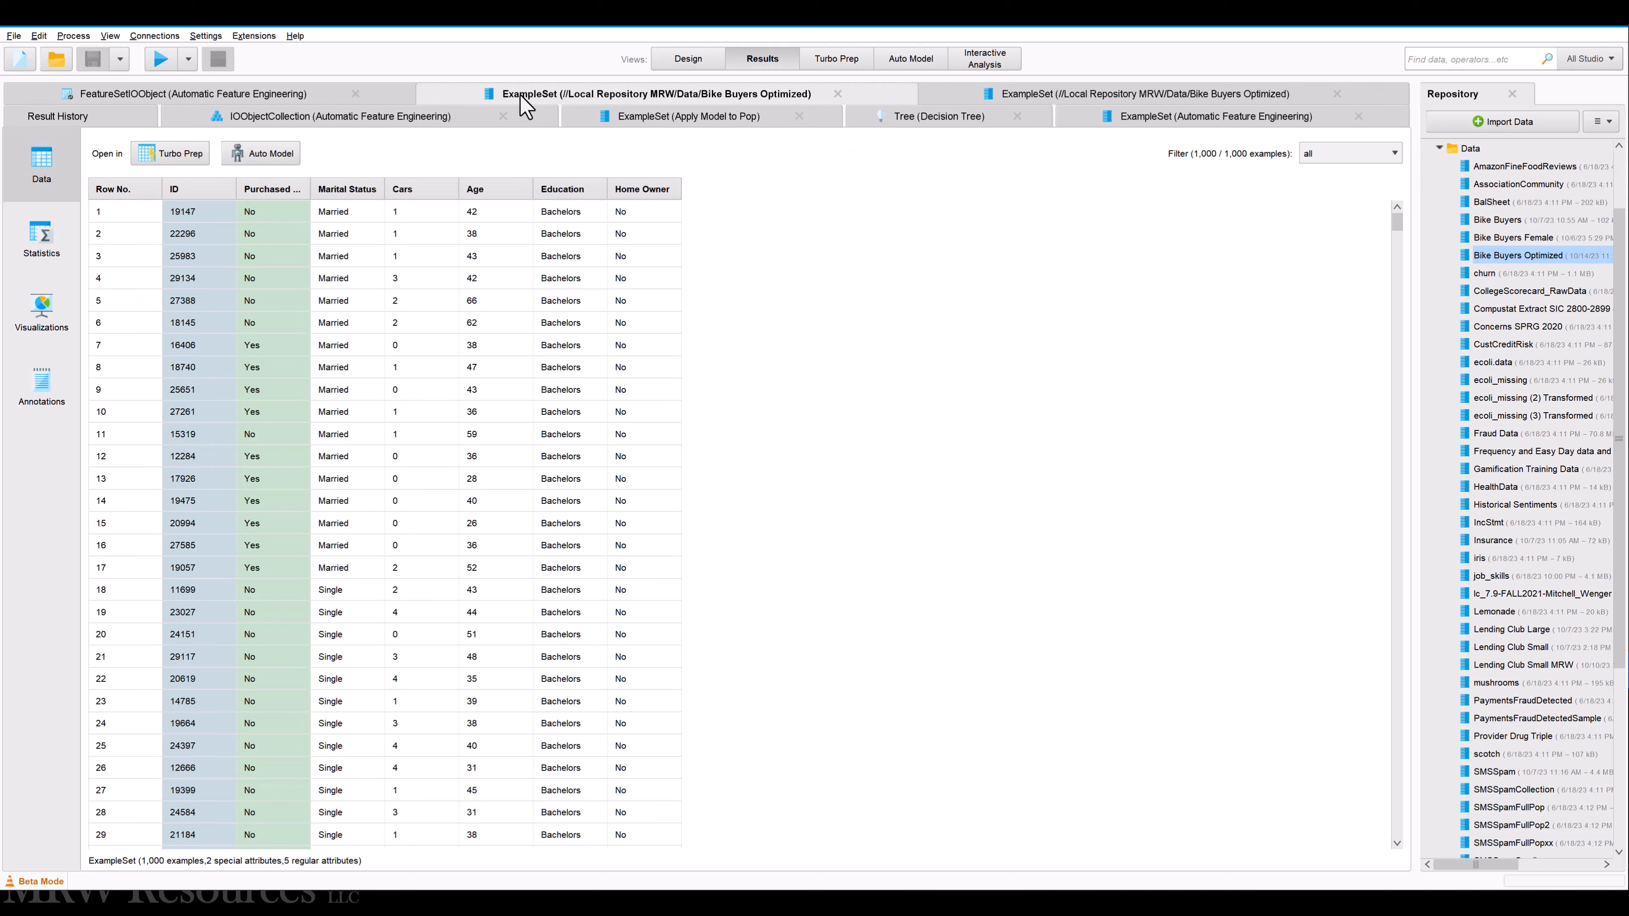
left_click(1011, 102)
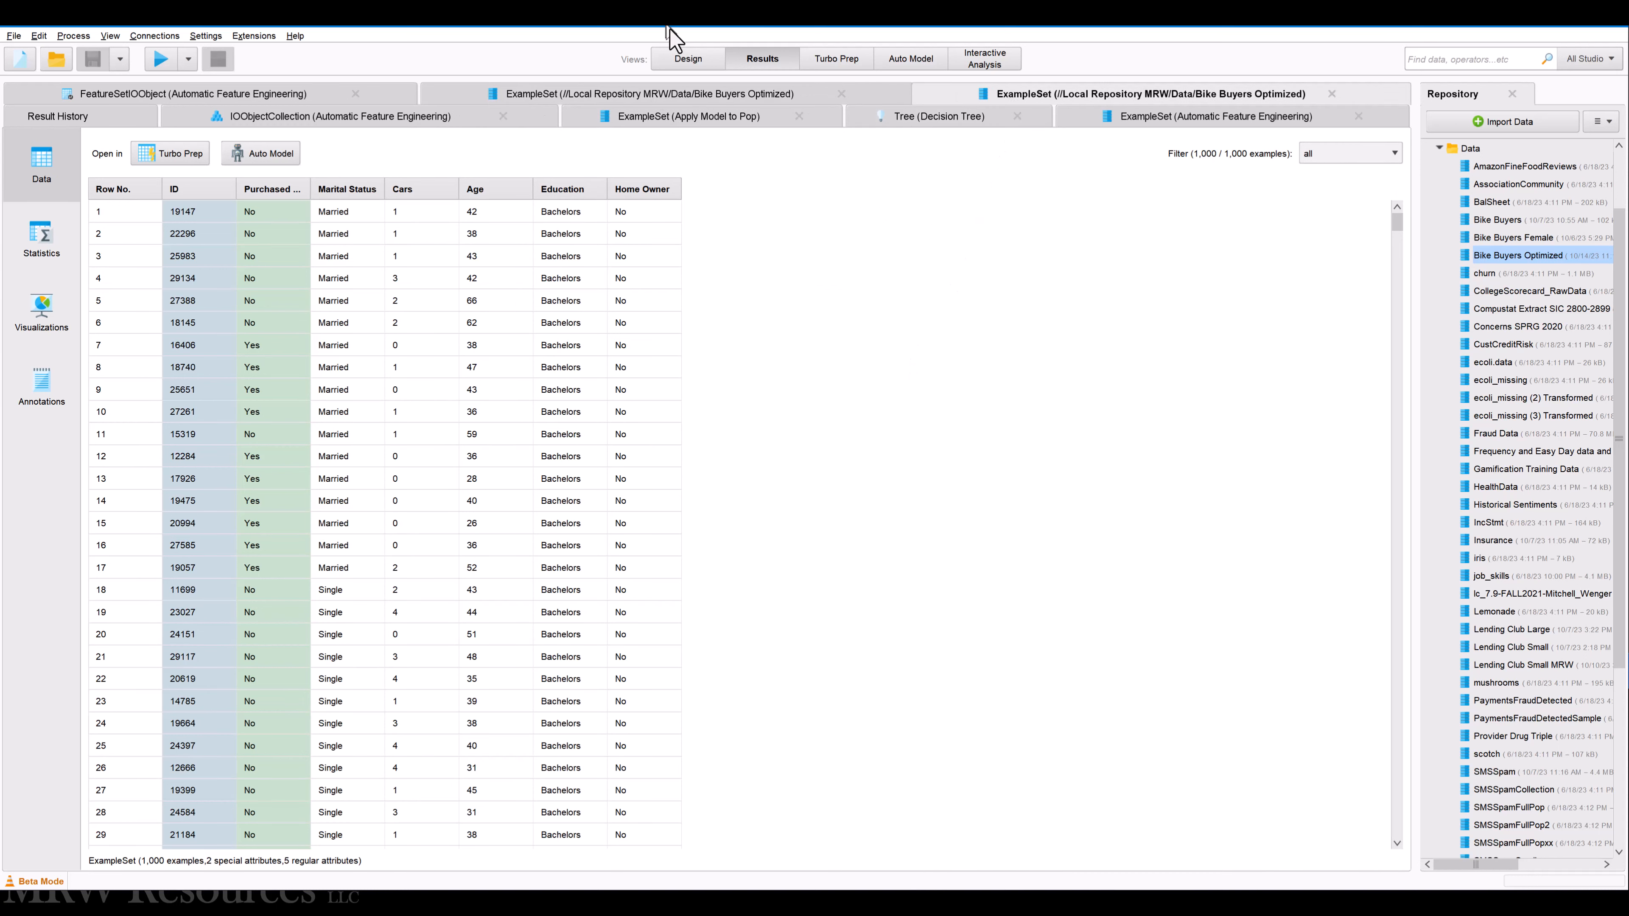
left_click(685, 62)
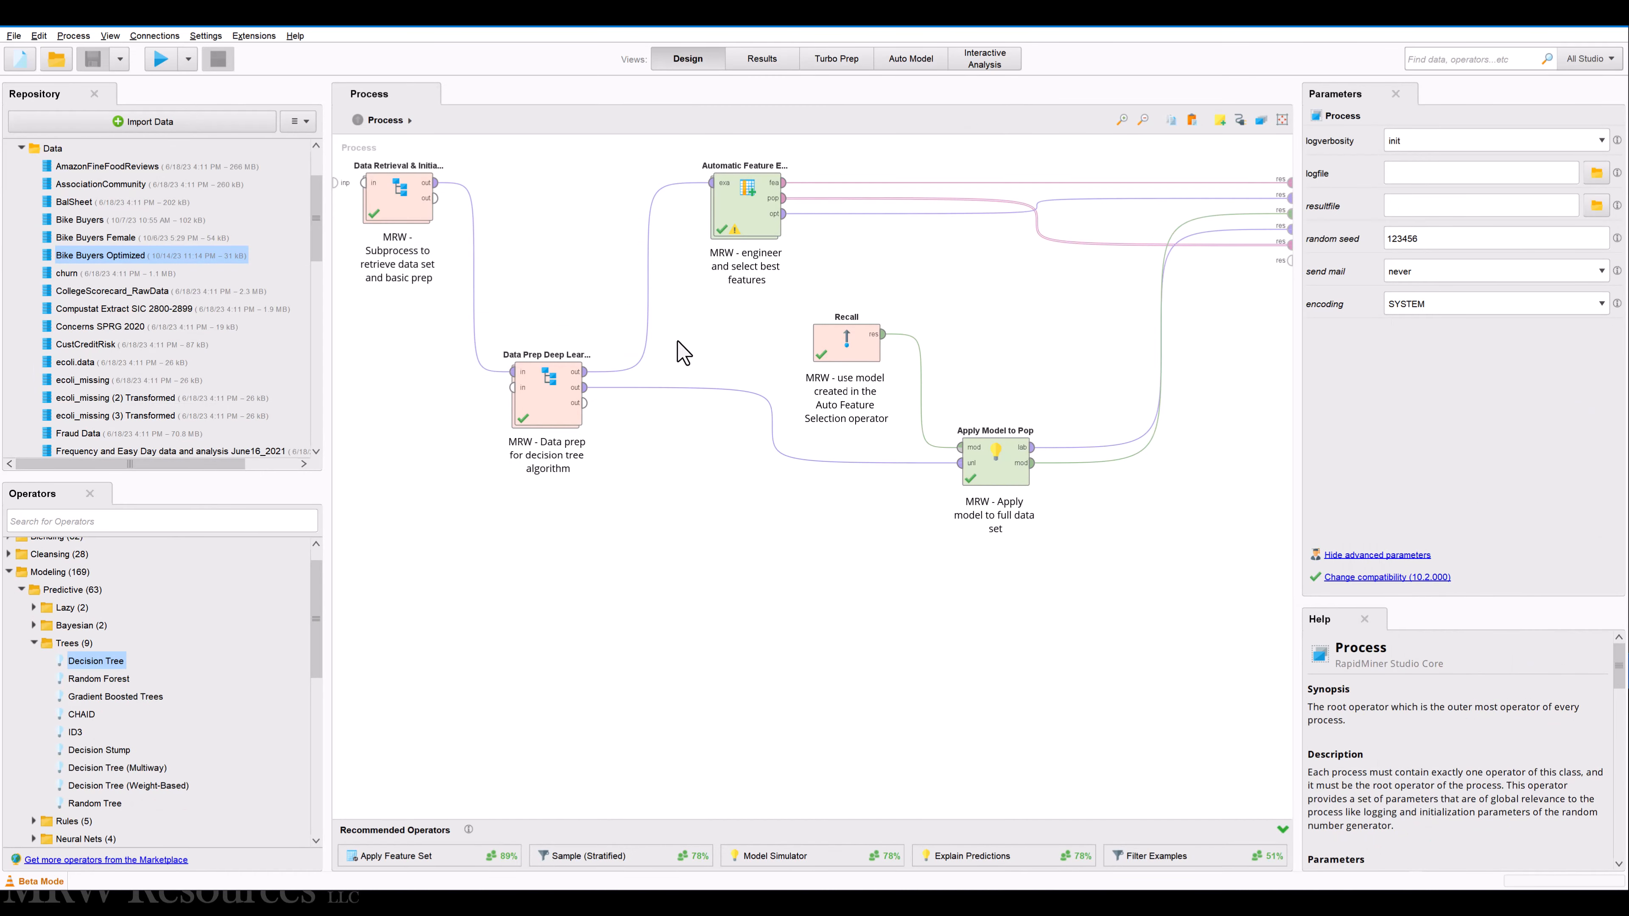
double_click(731, 205)
left_click(760, 61)
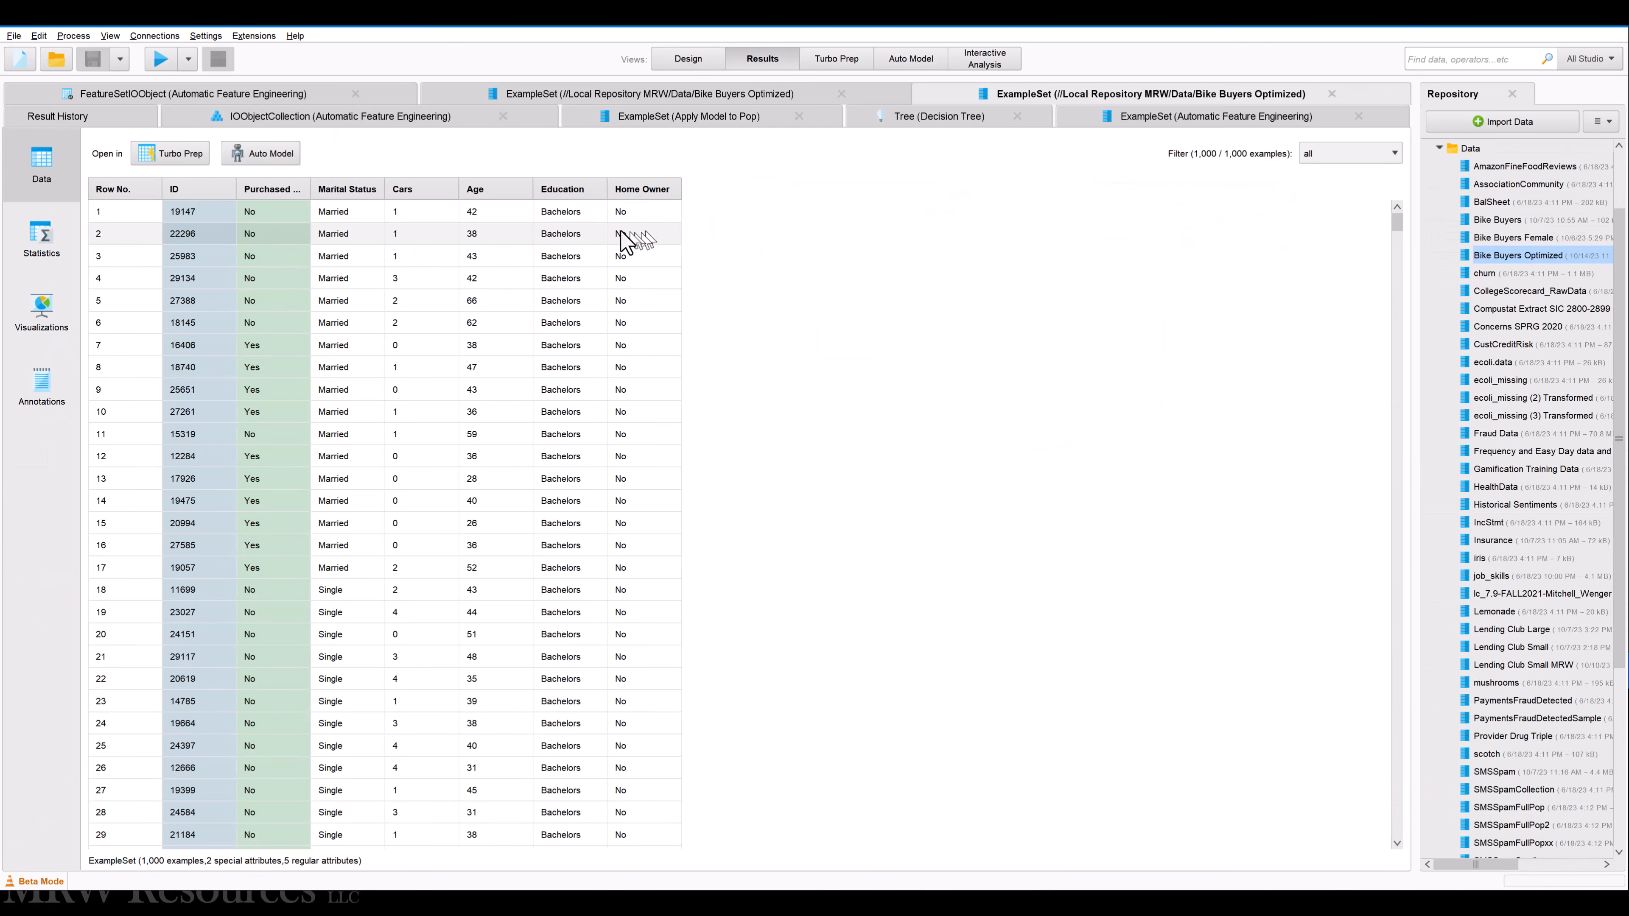
Compare the Bike Buyers Optimized example sets with the generation table and the final engineered feature set
left_click(643, 115)
left_click(639, 96)
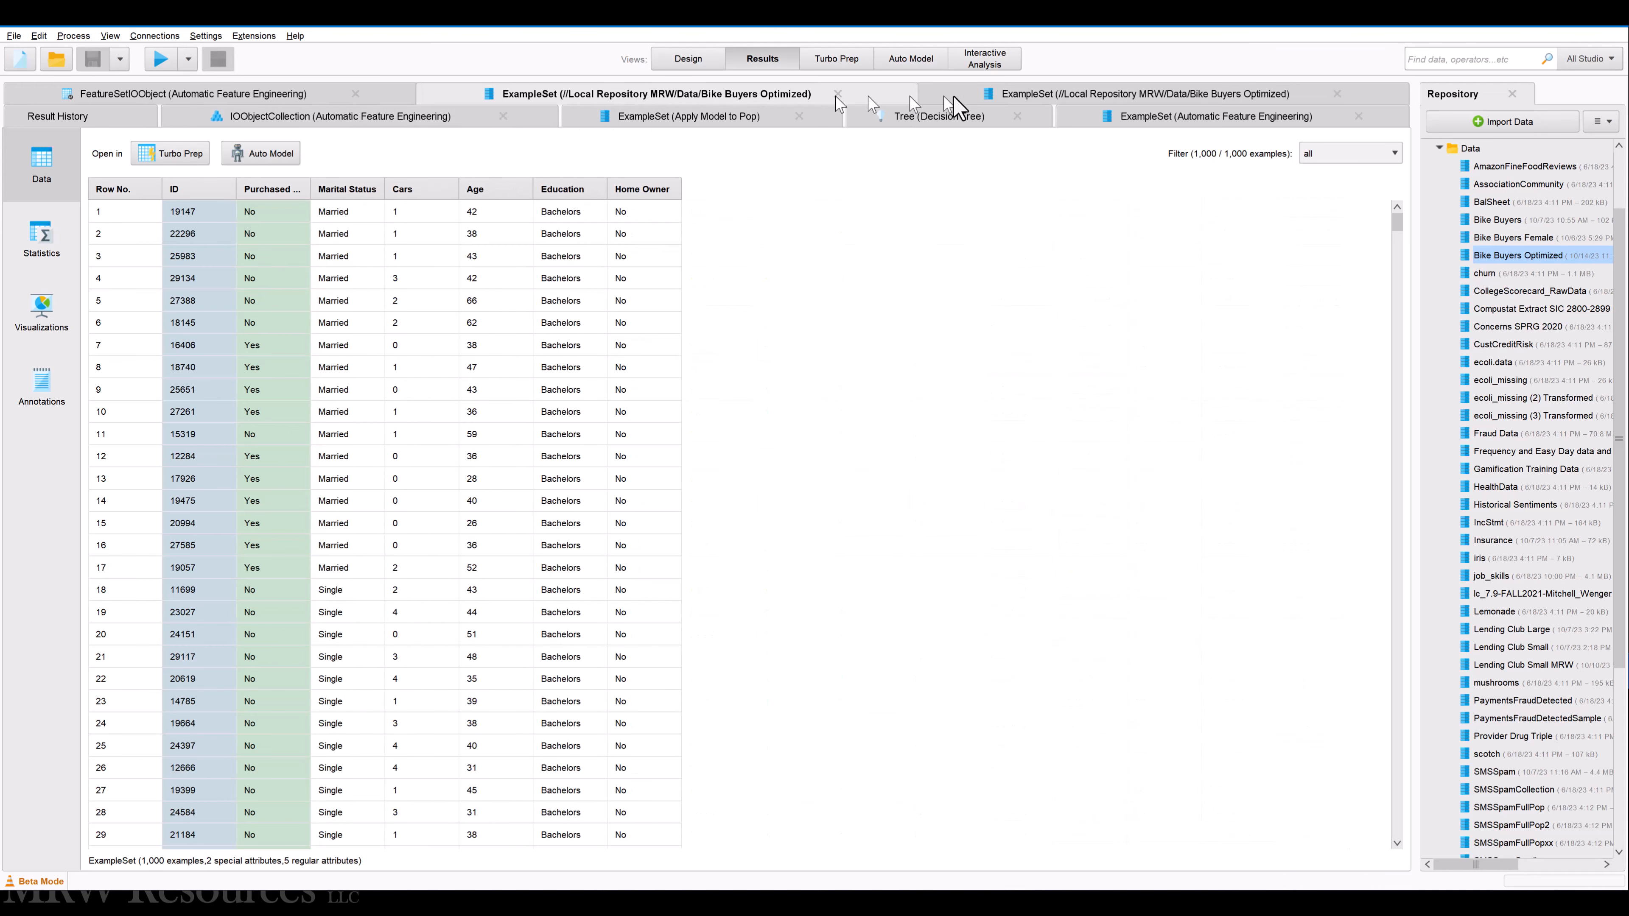
left_click(1000, 96)
left_click(1118, 122)
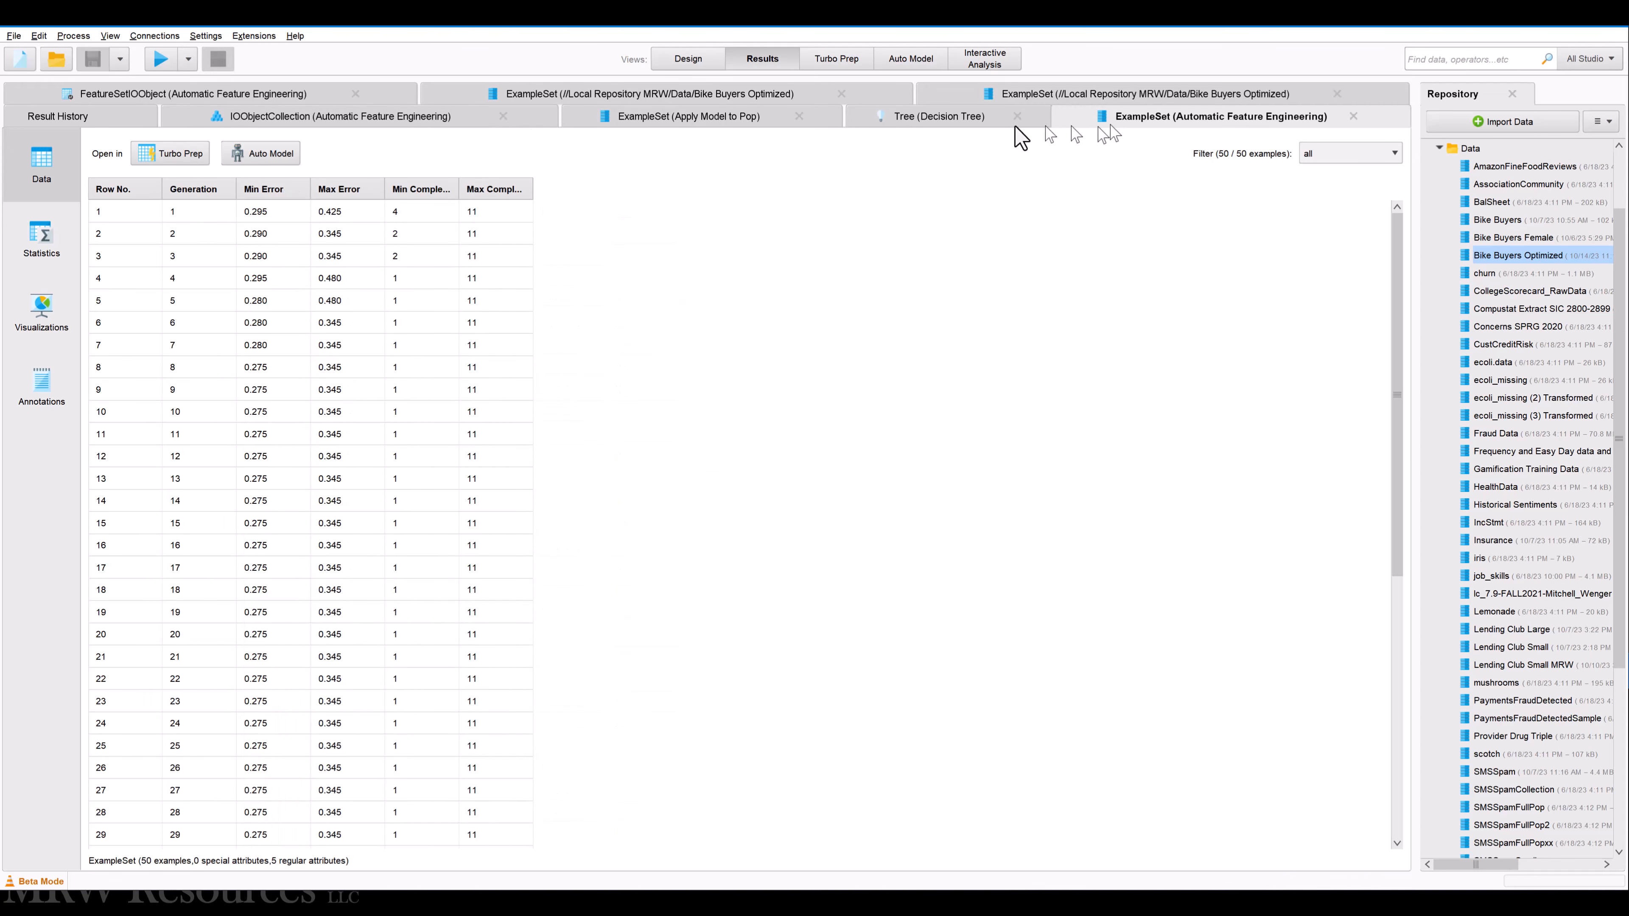
left_click(178, 95)
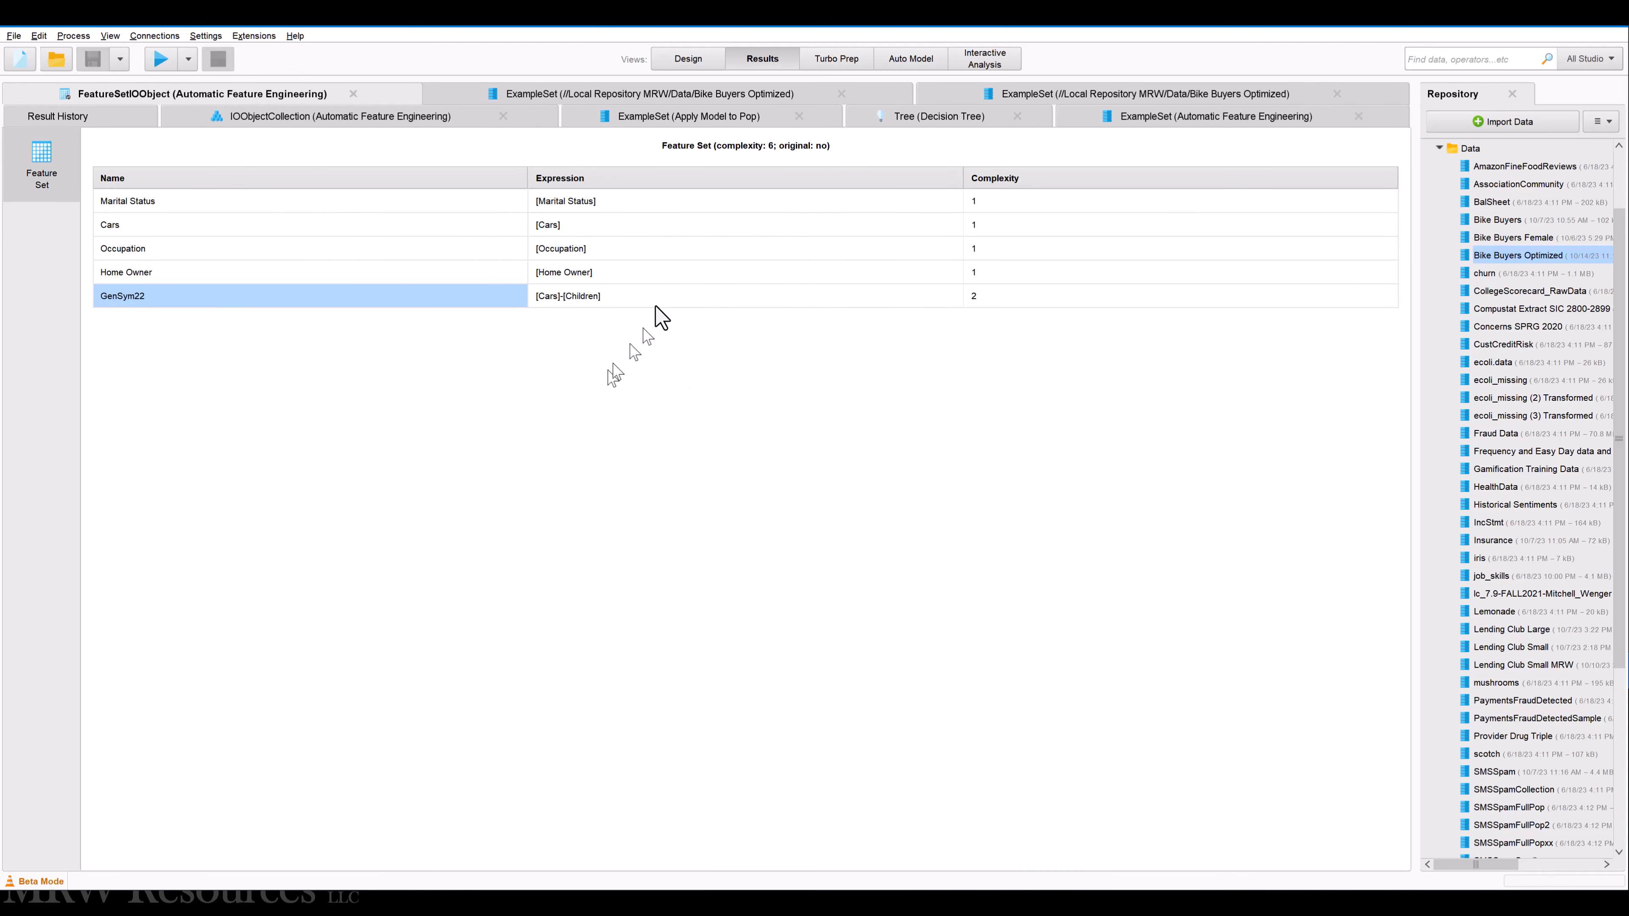
Return to the main process design, review the Automatic Feature Engineering operator's parameters, and collapse the Trees operator group
left_click(687, 58)
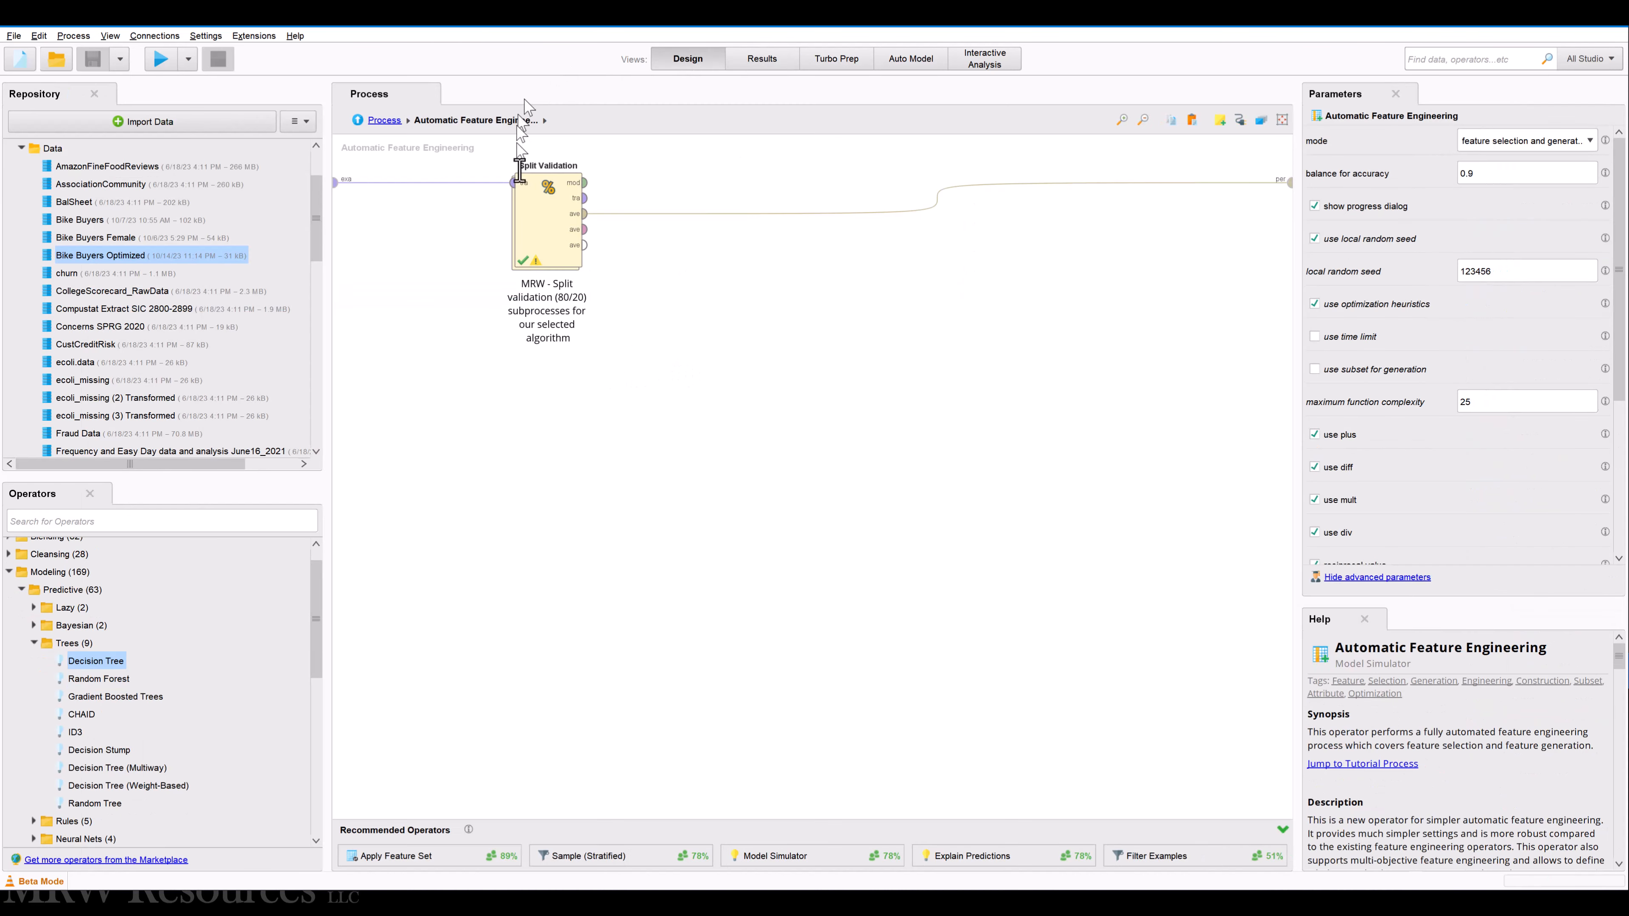
left_click(384, 120)
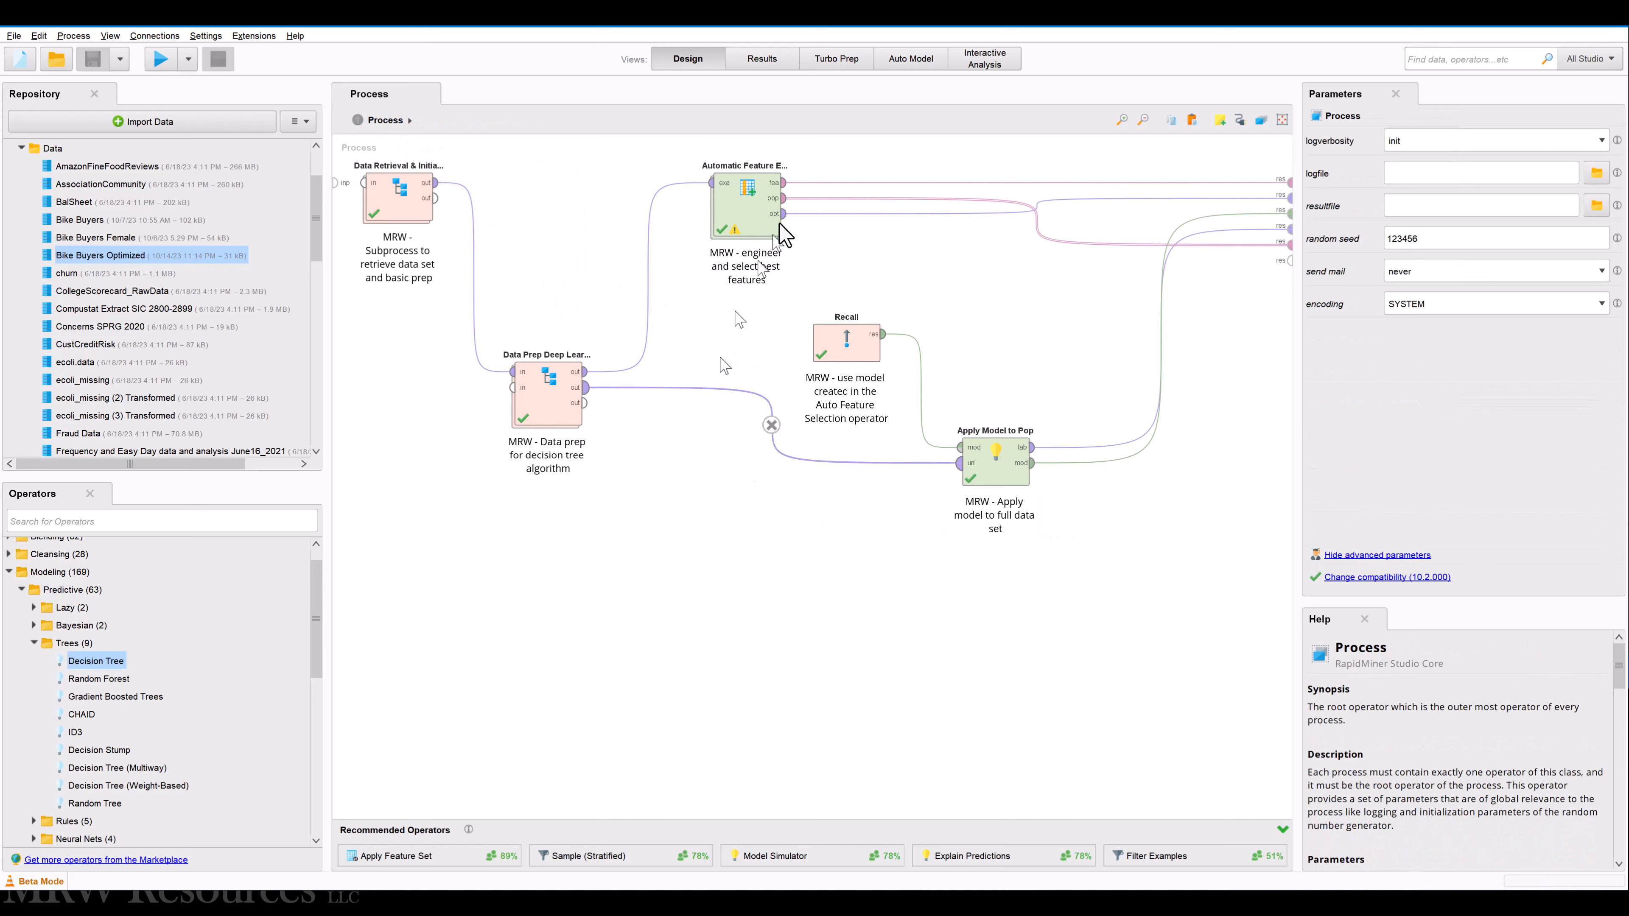
left_click(760, 192)
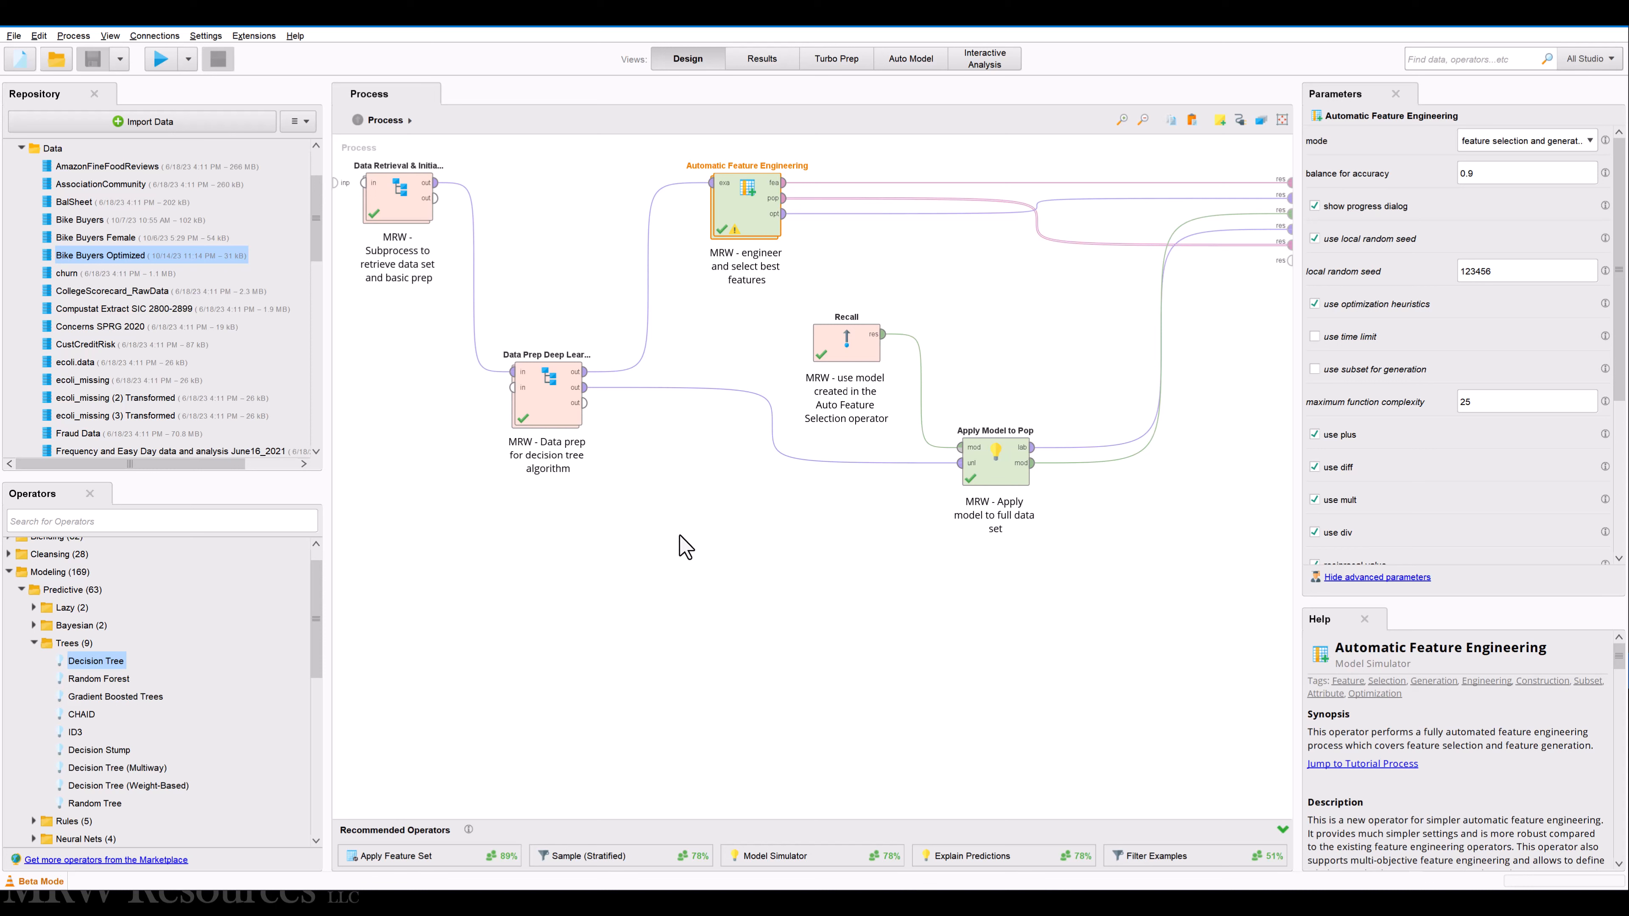
left_click(34, 642)
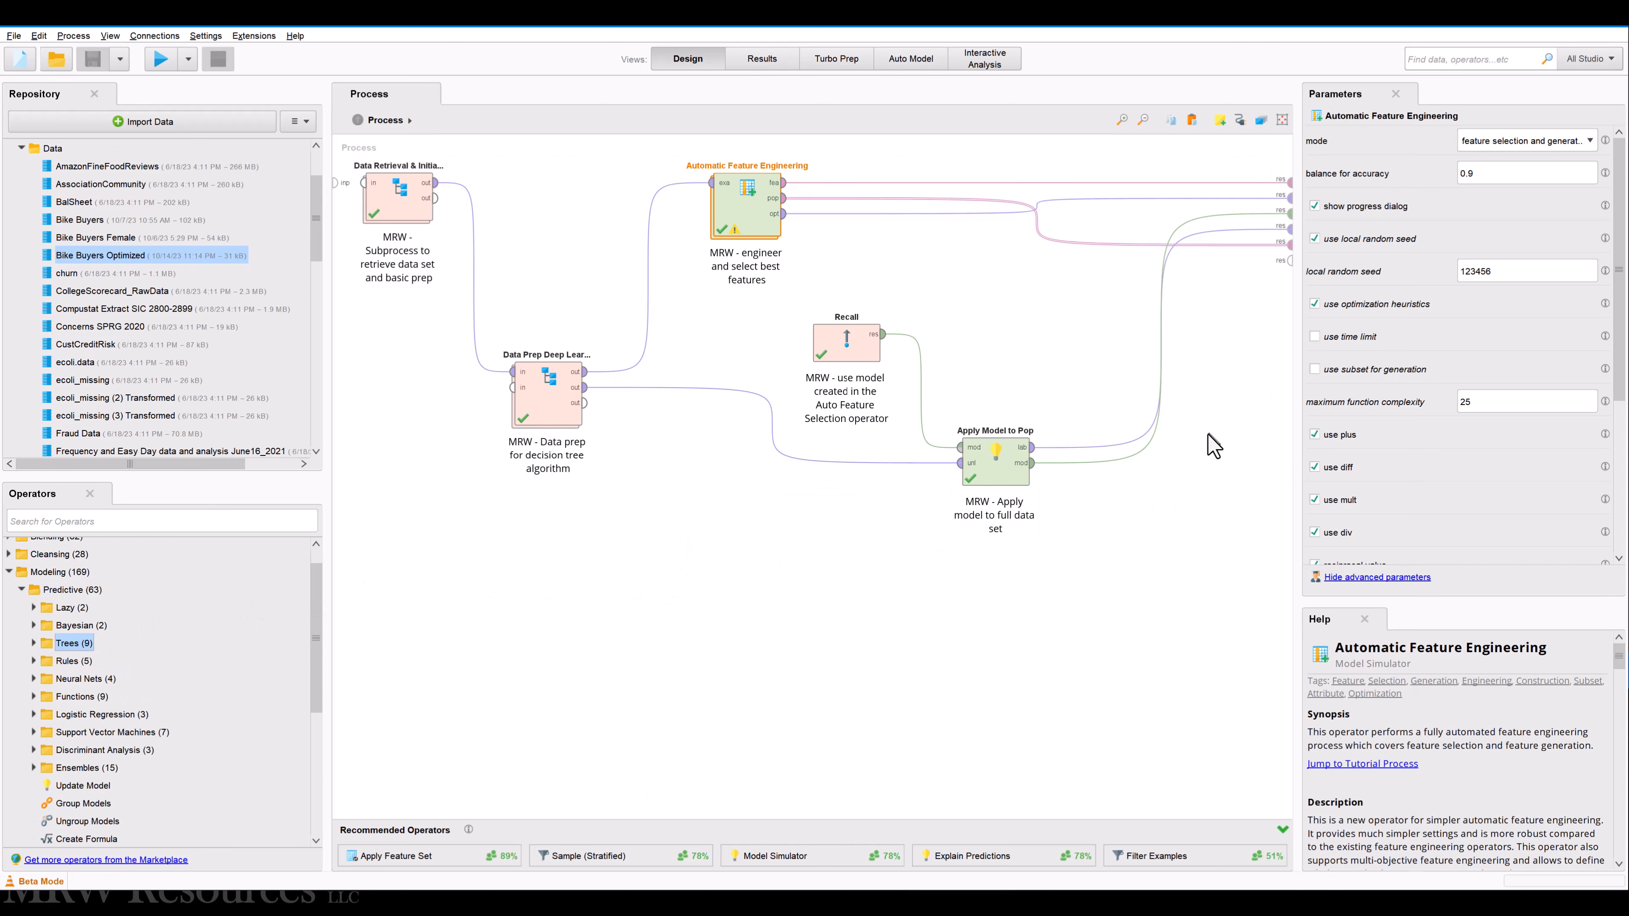